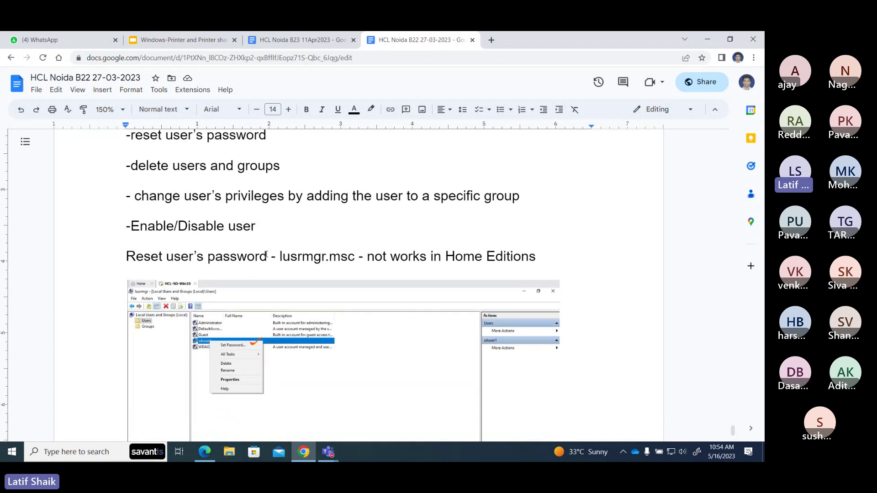
scroll(249, 282, "down", 15)
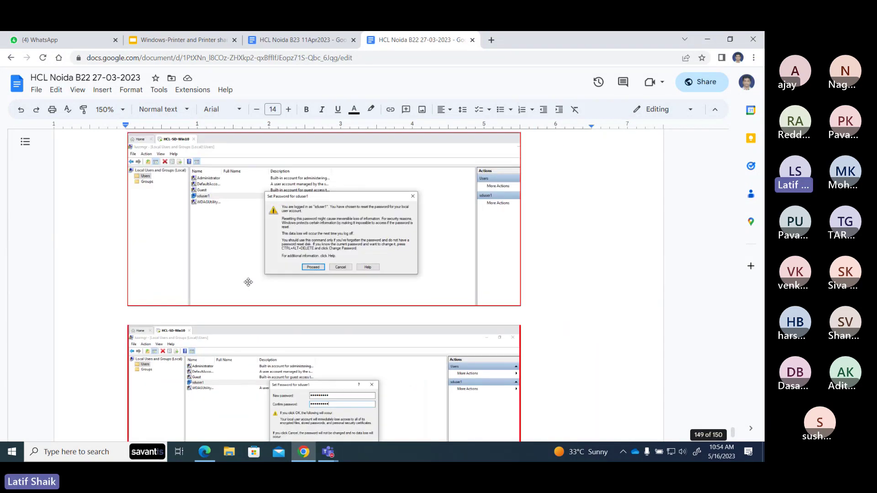
Select the Lusrmgr.msc task list in the B22 notes document.
scroll(249, 282, "up", 20)
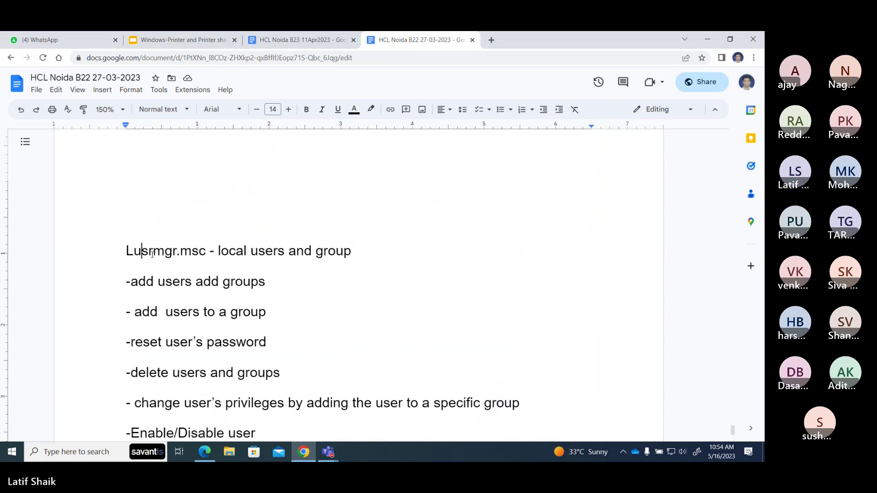
left_click_drag(123, 251, 613, 300)
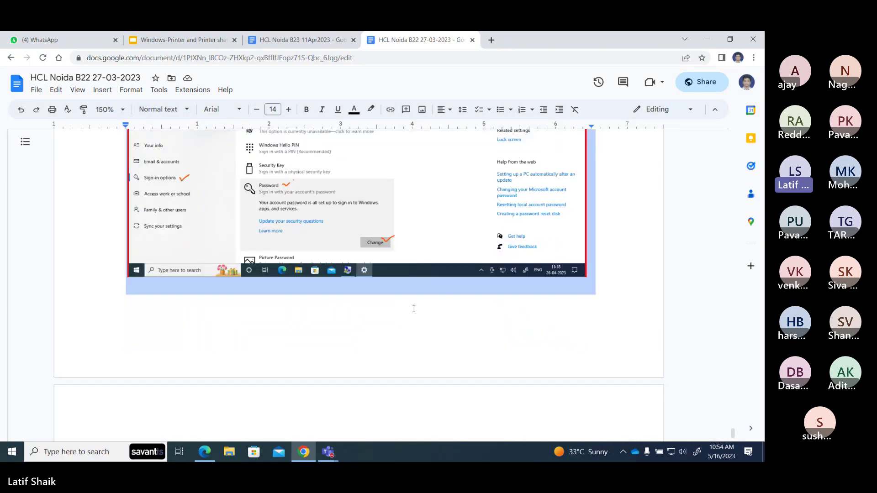
In the HCL Noida B23 document, add a dashed separator line and the date 16-05-2023.
left_click(314, 47)
scroll(238, 305, "down", 3)
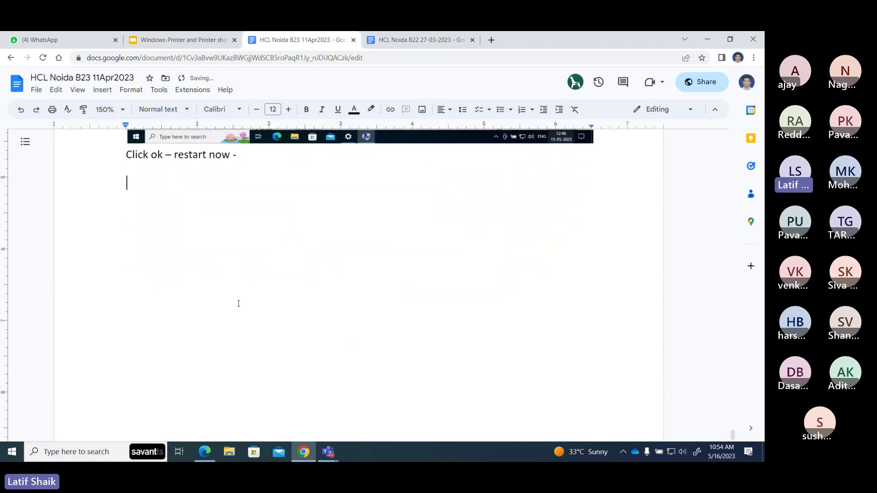
type("-")
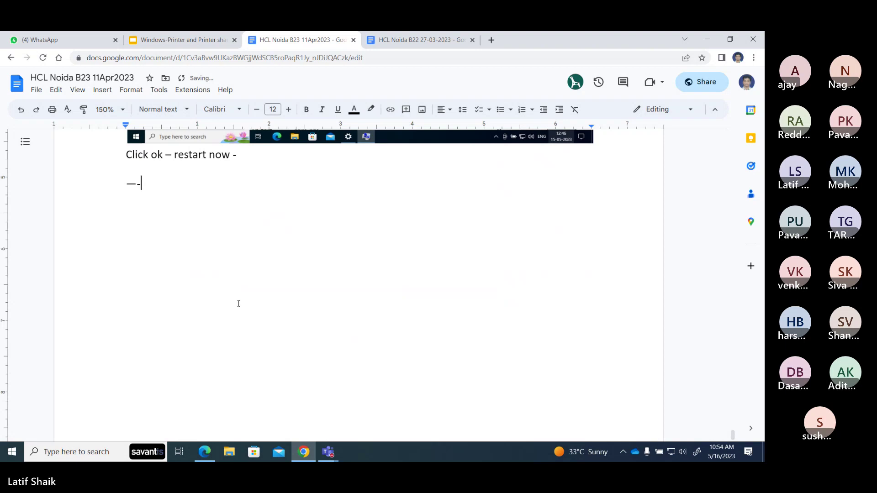
type("---------------------")
key("Return")
type("16-")
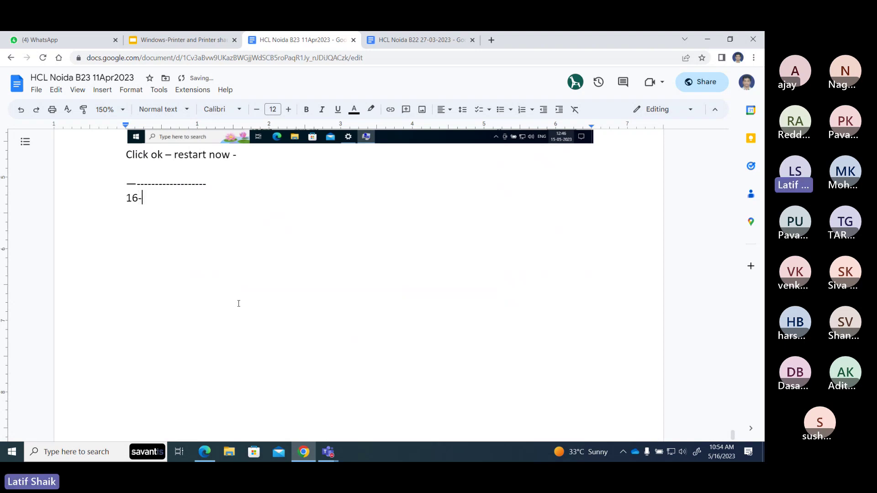
type("05")
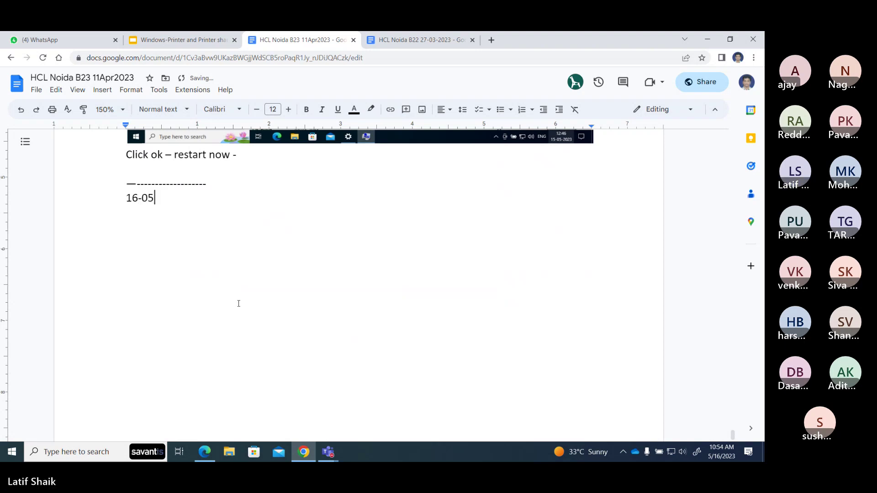
type("-2023")
key("Return")
scroll(239, 304, "up", 10)
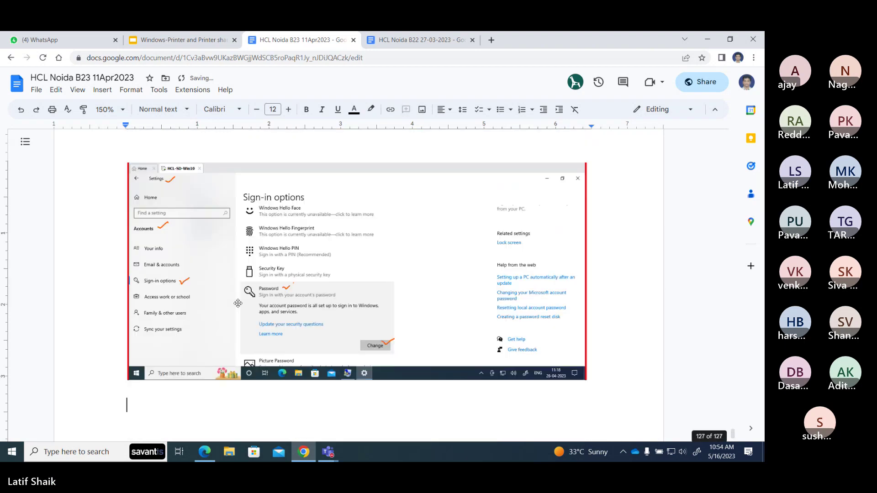
scroll(239, 300, "down", 8)
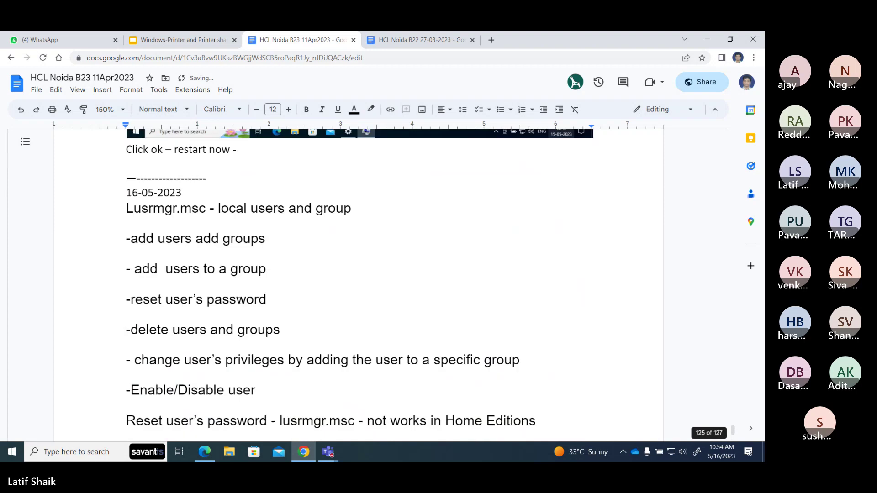
scroll(227, 264, "down", 2)
scroll(226, 264, "up", 1)
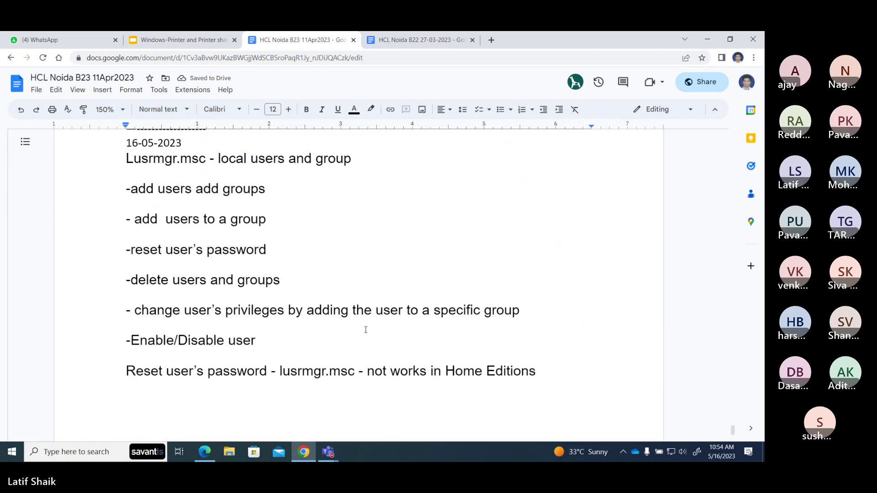
Launch Oracle VM VirtualBox and start the WinC3 machine normally.
left_click(706, 40)
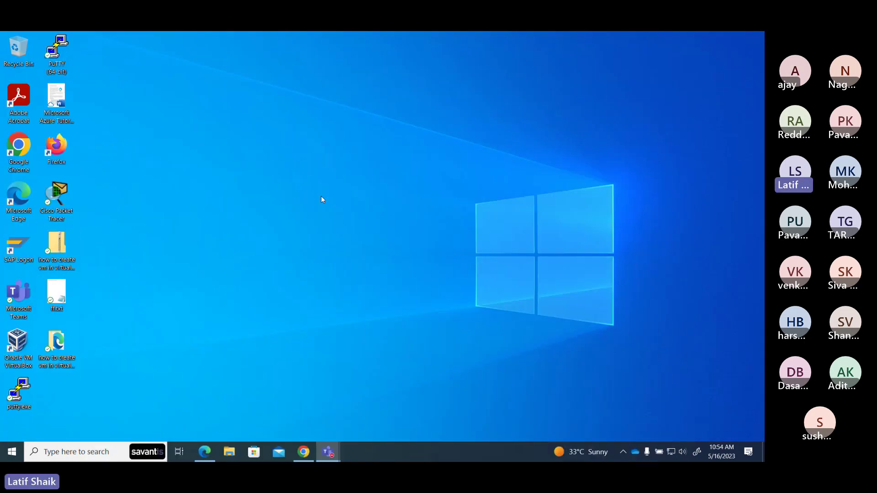
double_click(19, 341)
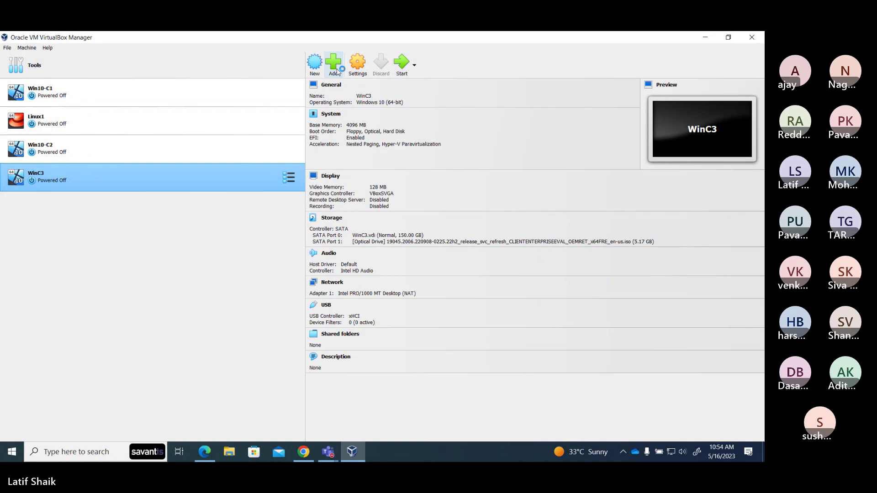
left_click(415, 65)
left_click(421, 87)
Power off the WinC3 machine after it stalls at the UEFI shell.
left_click(706, 38)
left_click(303, 451)
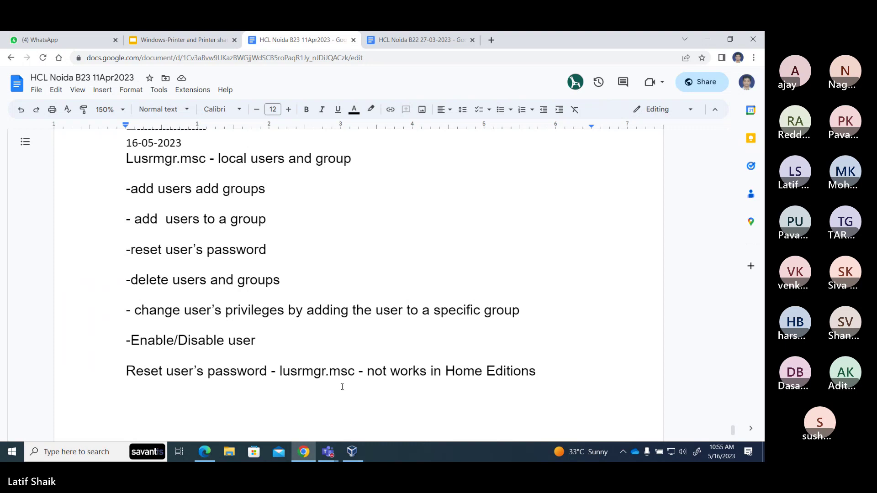
left_click(352, 452)
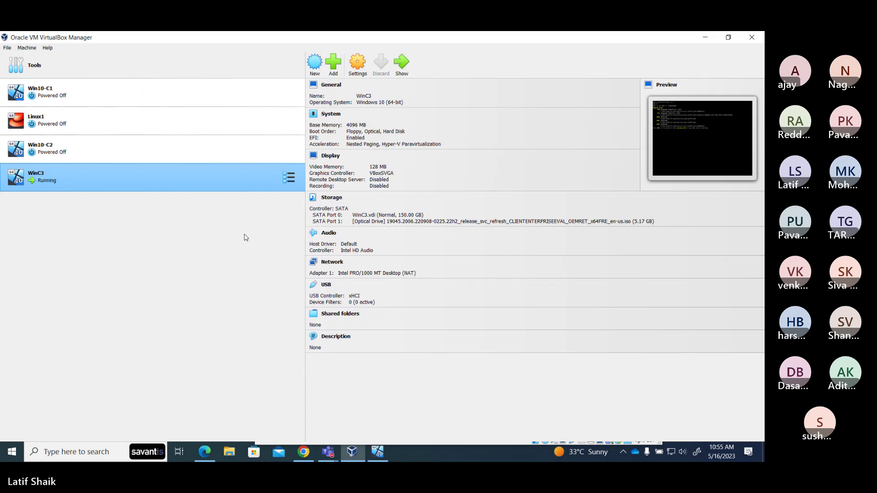
left_click(380, 452)
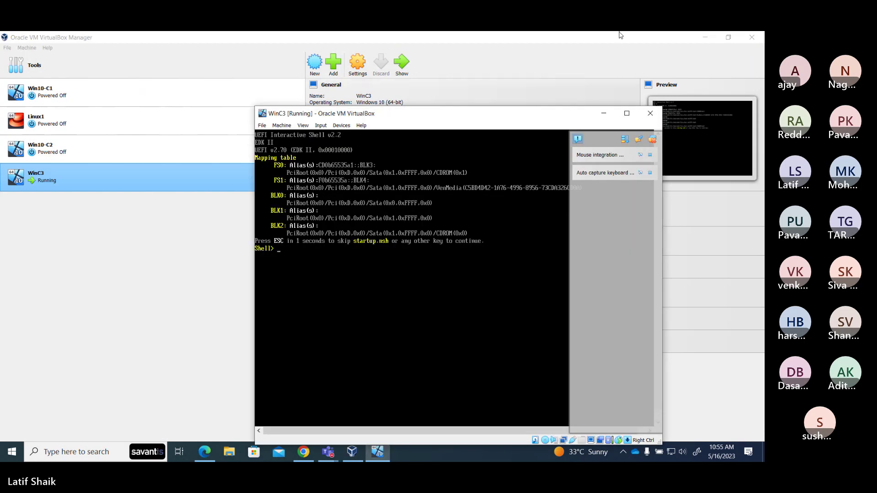
left_click(708, 37)
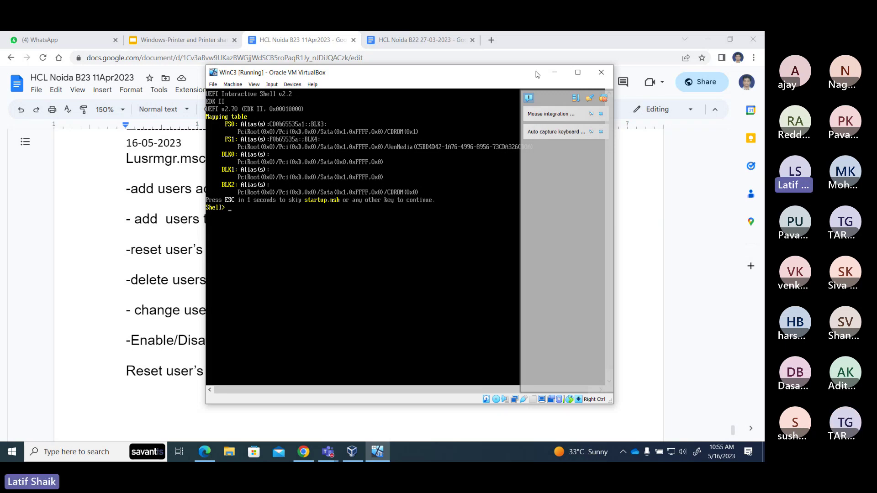
left_click(599, 73)
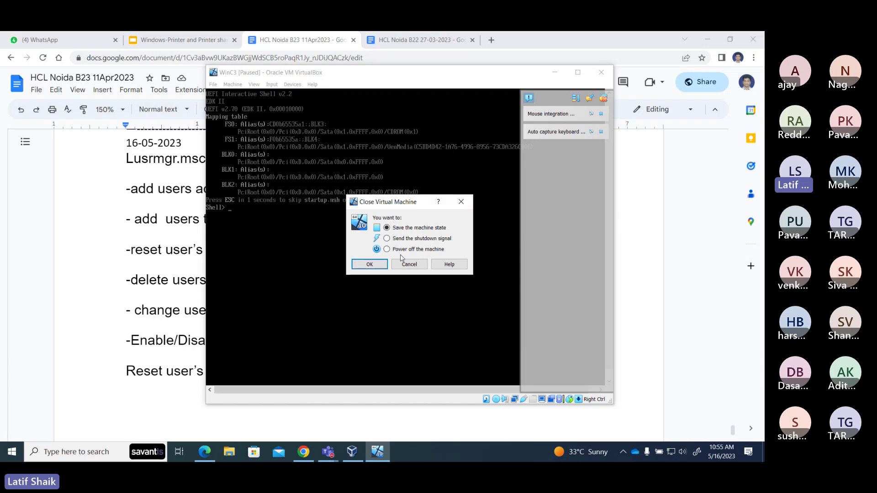
left_click(370, 264)
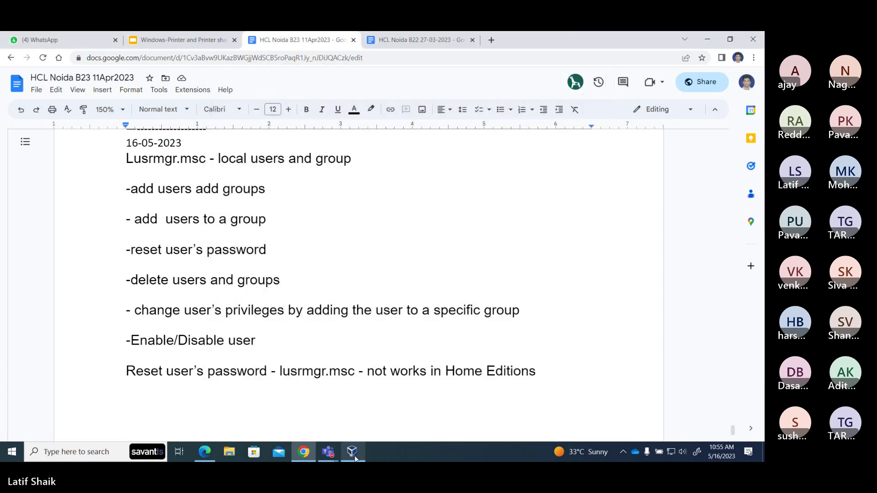
left_click(351, 451)
Start Win10-C2 normally, dismiss the scale-mode notice and bring up the Windows Start menu.
left_click(149, 147)
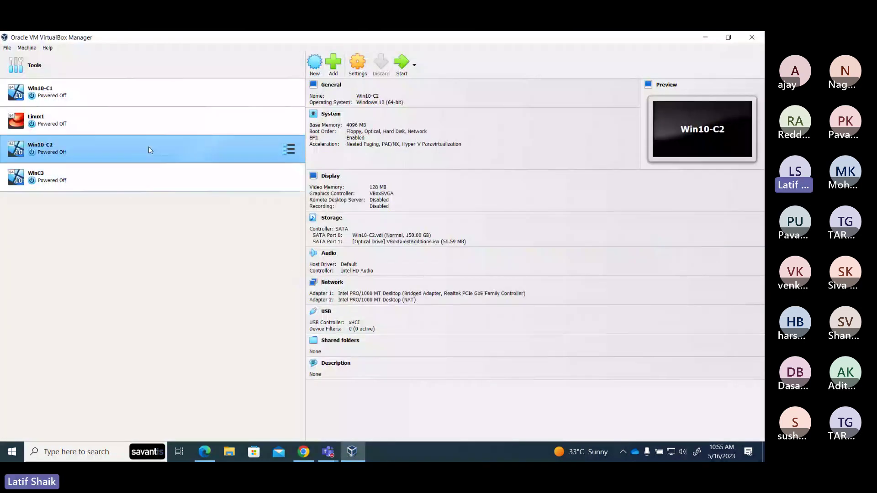
left_click(415, 64)
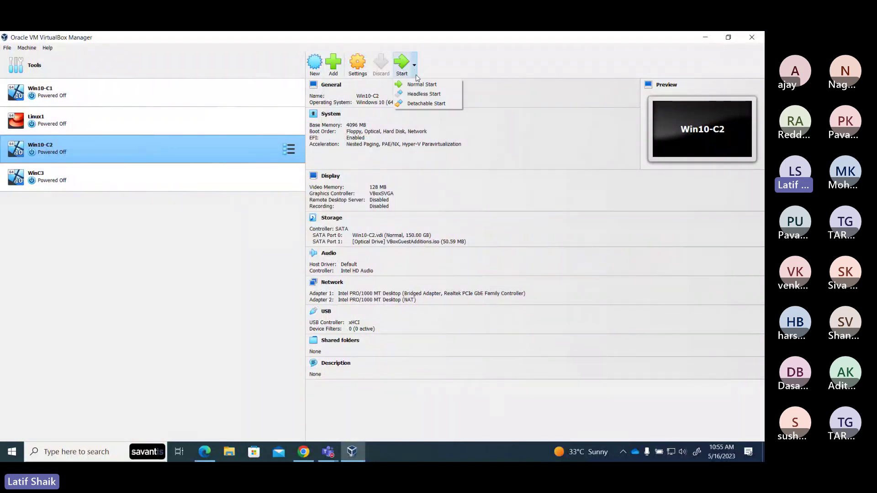
left_click(419, 82)
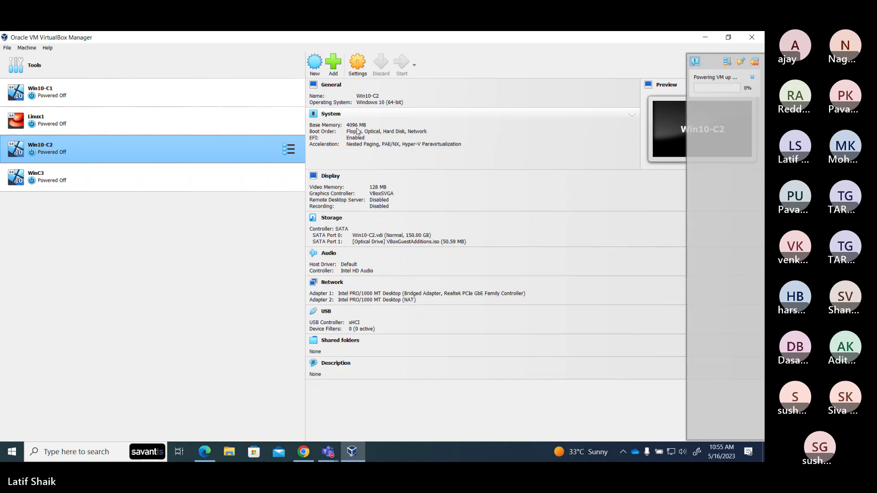
left_click(362, 282)
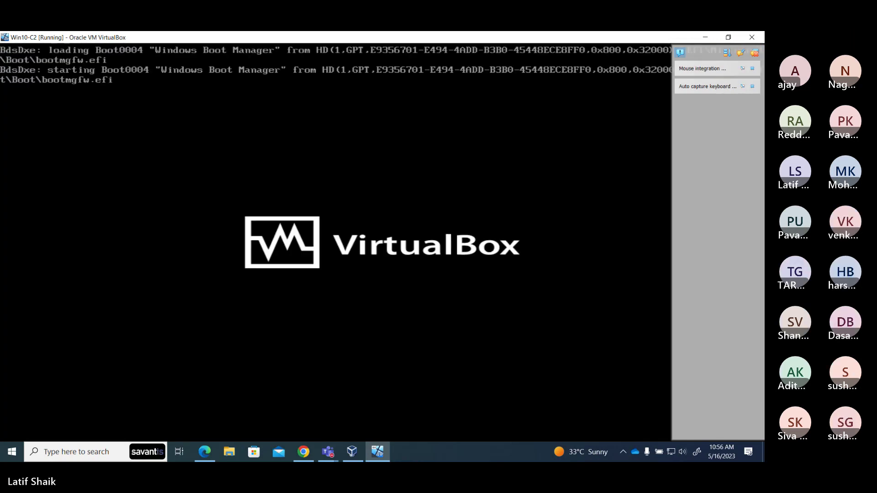
left_click(681, 54)
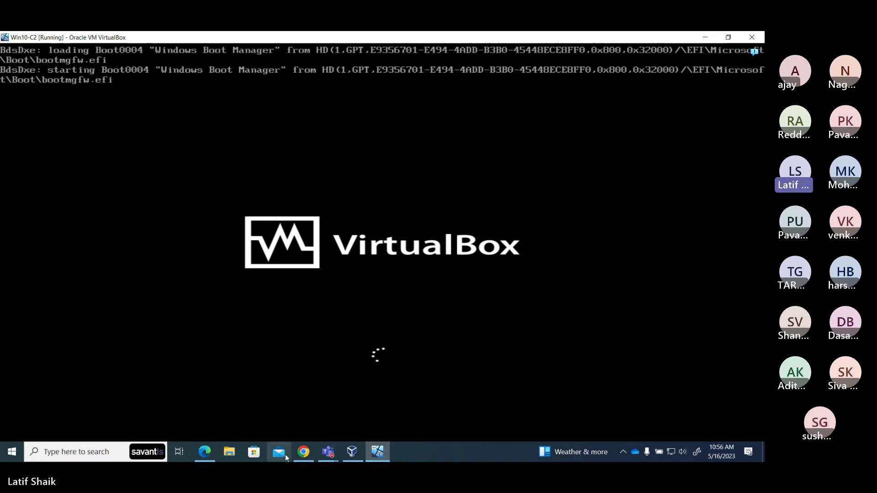
left_click(8, 458)
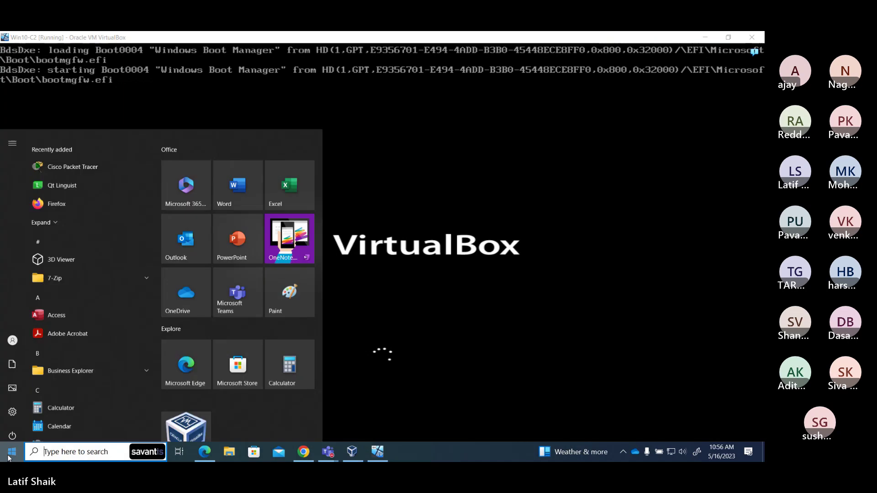
Launch Paint and draw a large rectangle on the canvas.
left_click(297, 286)
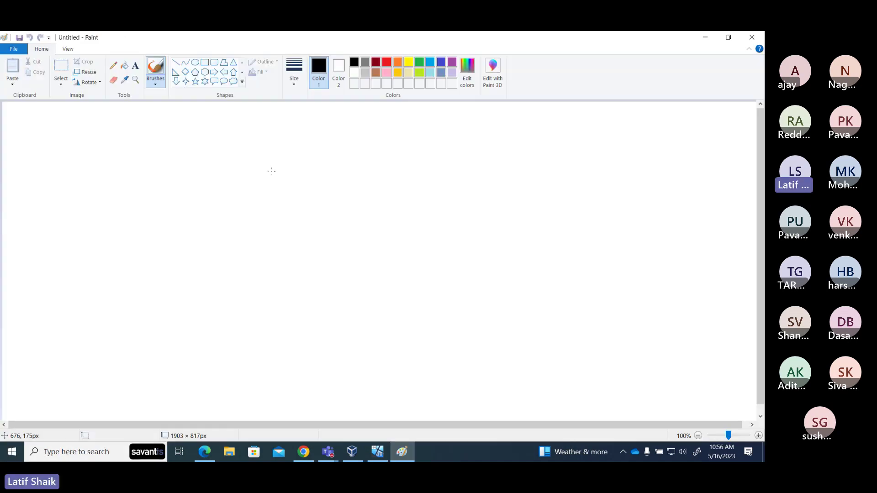
left_click(207, 62)
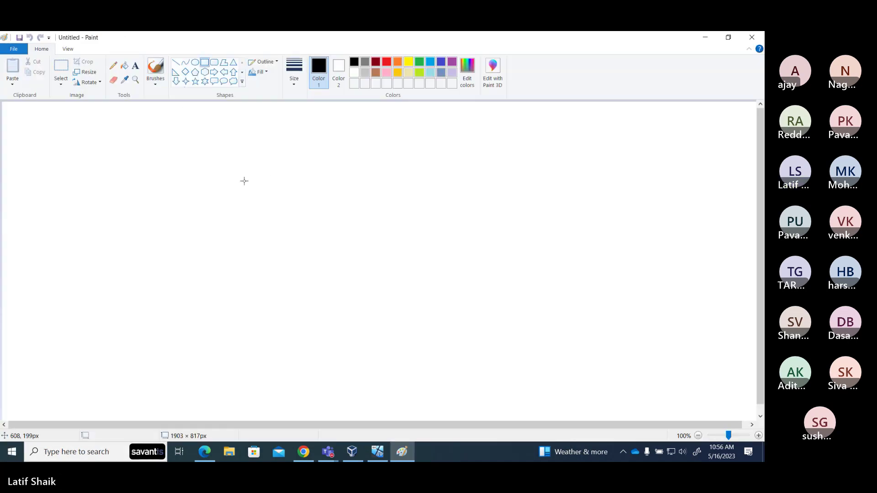
mouse_move(239, 175)
left_mouse_down()
mouse_move(437, 308)
mouse_move(461, 336)
left_mouse_up()
left_click_drag(389, 263, 357, 244)
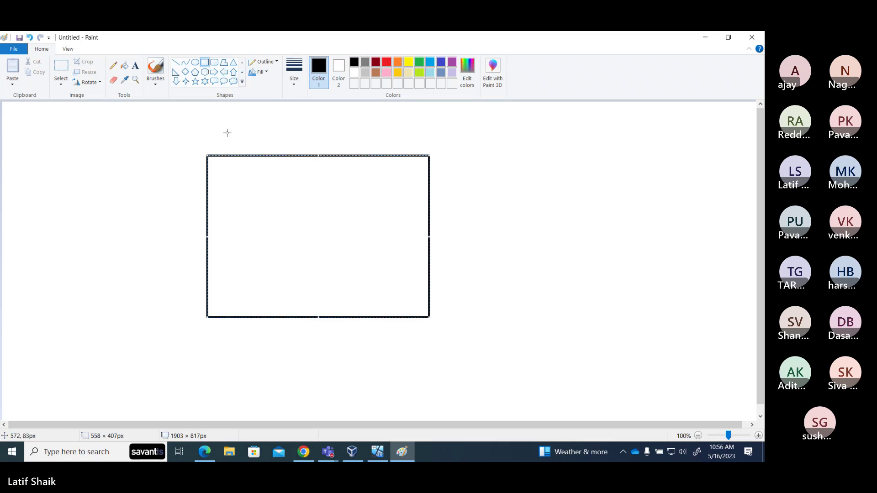
With a brush, handwrite '1st local User → Administrator' inside the rectangle.
left_click(155, 82)
left_click(197, 119)
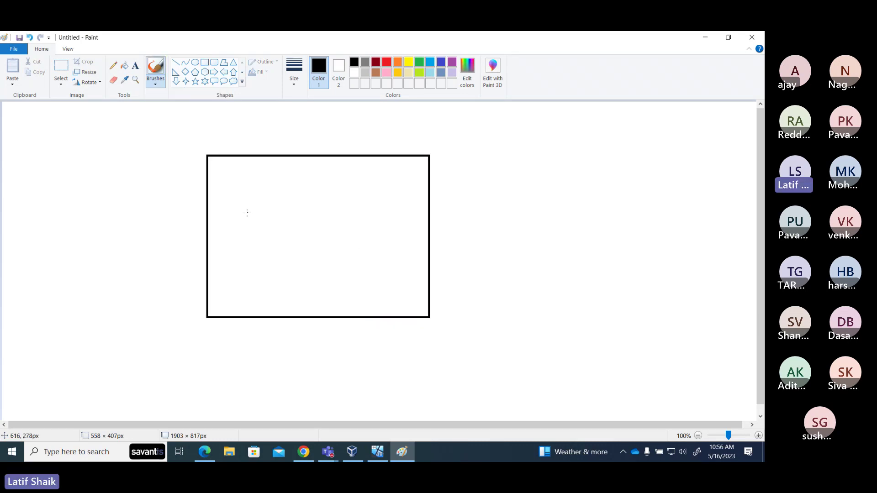
mouse_move(223, 202)
left_mouse_down()
mouse_move(238, 196)
mouse_move(238, 210)
mouse_move(275, 192)
mouse_move(287, 196)
left_mouse_up()
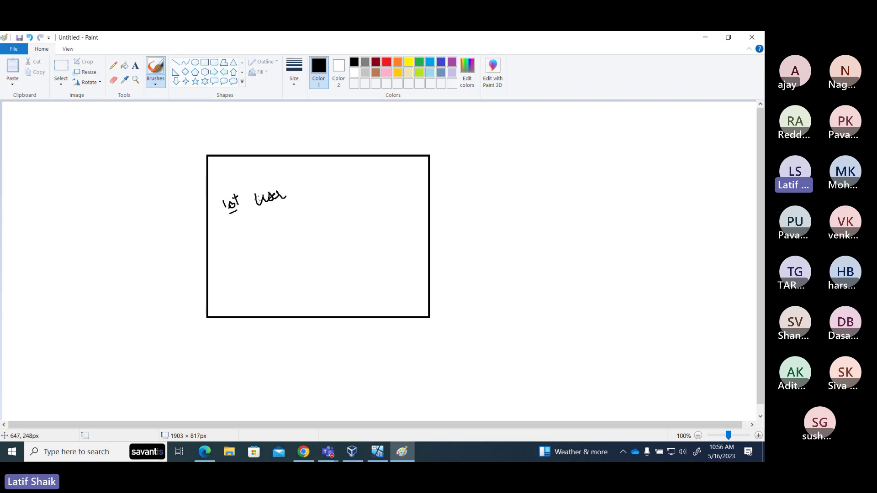
mouse_move(230, 190)
left_mouse_down()
mouse_move(232, 181)
mouse_move(259, 181)
mouse_move(315, 192)
mouse_move(307, 197)
mouse_move(335, 192)
mouse_move(325, 189)
mouse_move(382, 169)
mouse_move(382, 159)
left_mouse_up()
mouse_move(382, 159)
left_mouse_down()
mouse_move(381, 167)
mouse_move(401, 151)
mouse_move(414, 162)
mouse_move(423, 152)
left_mouse_up()
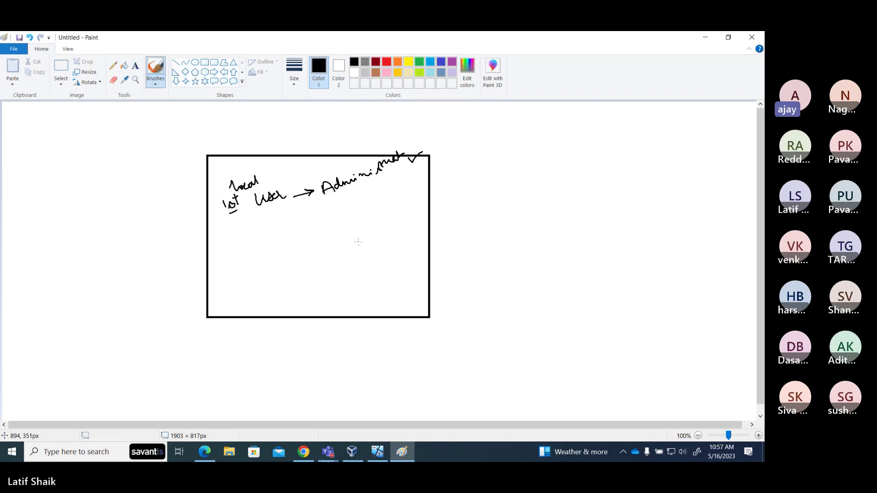
Underline 'Administrator' and draw plus-sign markers below '1st'.
left_click(695, 414)
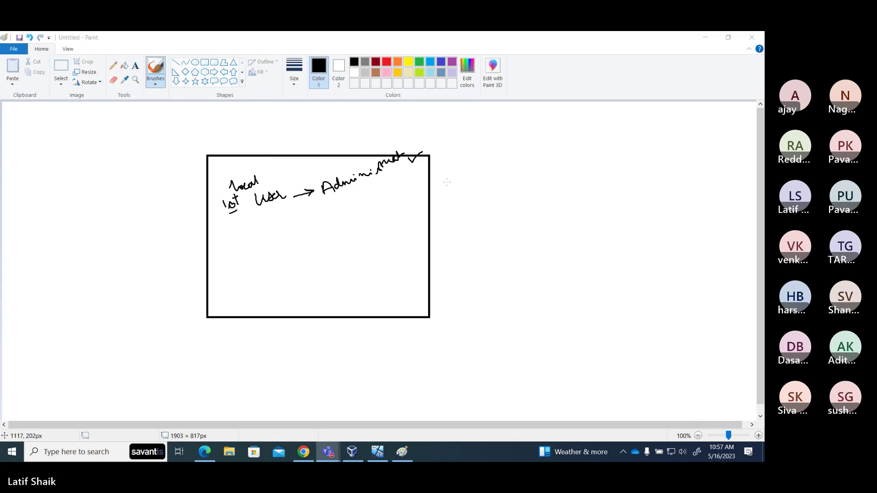
left_click_drag(328, 199, 427, 172)
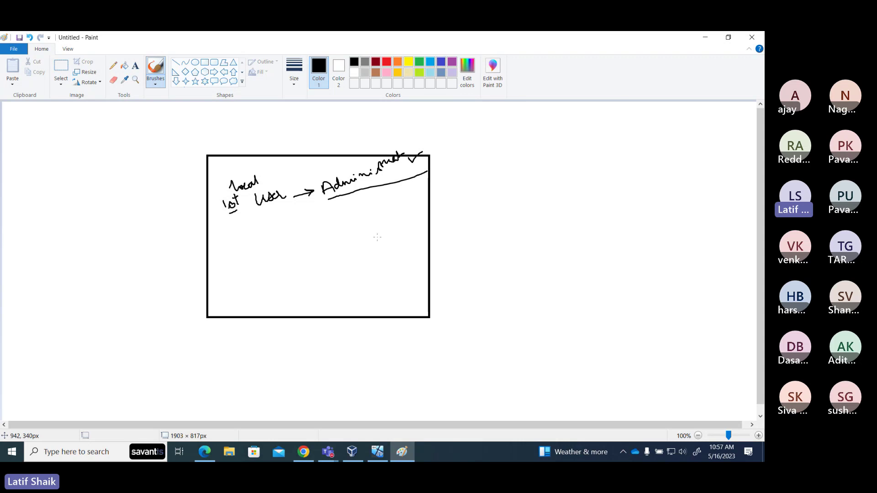
mouse_move(224, 239)
left_mouse_down()
mouse_move(235, 236)
mouse_move(232, 267)
left_mouse_up()
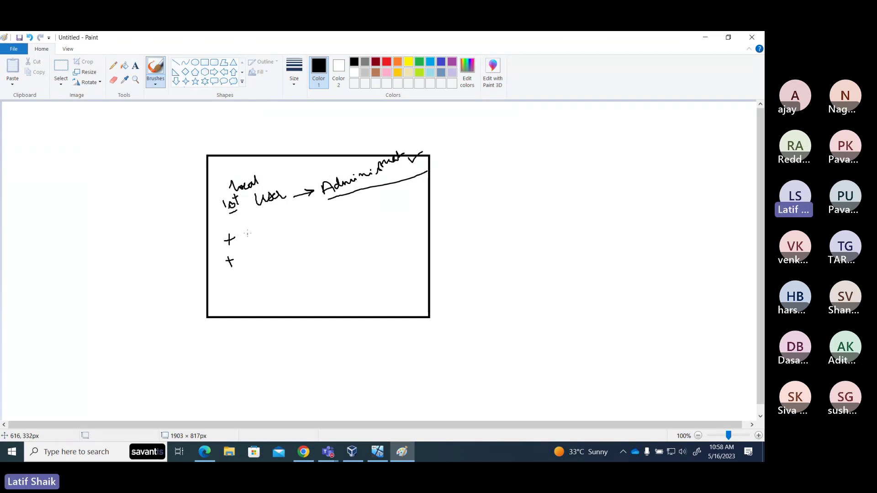
Write 'user → Standard' beside the first plus, underline Standard, and add a tick by Administrator.
mouse_move(247, 234)
left_mouse_down()
mouse_move(318, 220)
mouse_move(313, 232)
mouse_move(357, 210)
mouse_move(391, 211)
left_mouse_up()
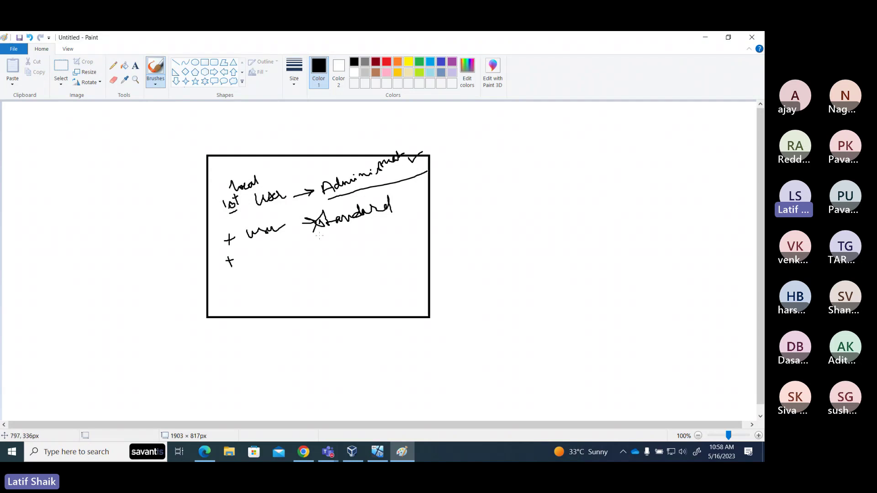
left_click_drag(316, 235, 394, 214)
left_click_drag(426, 151, 445, 138)
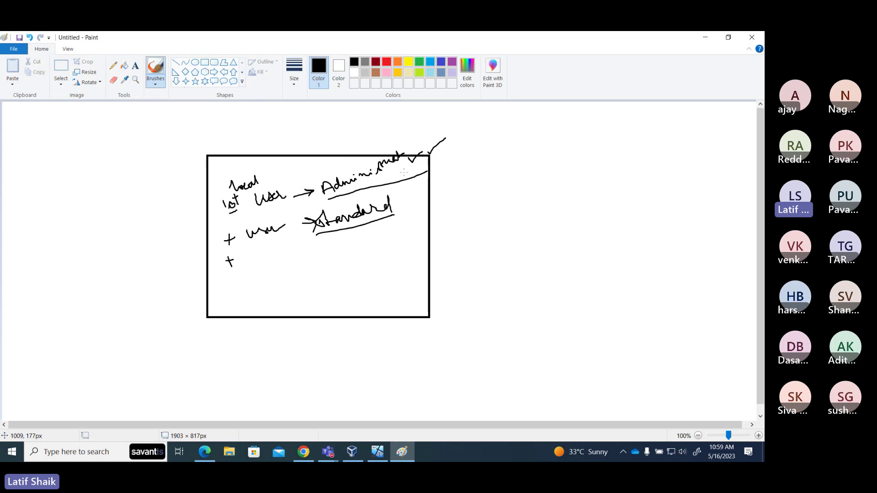
left_click(410, 200)
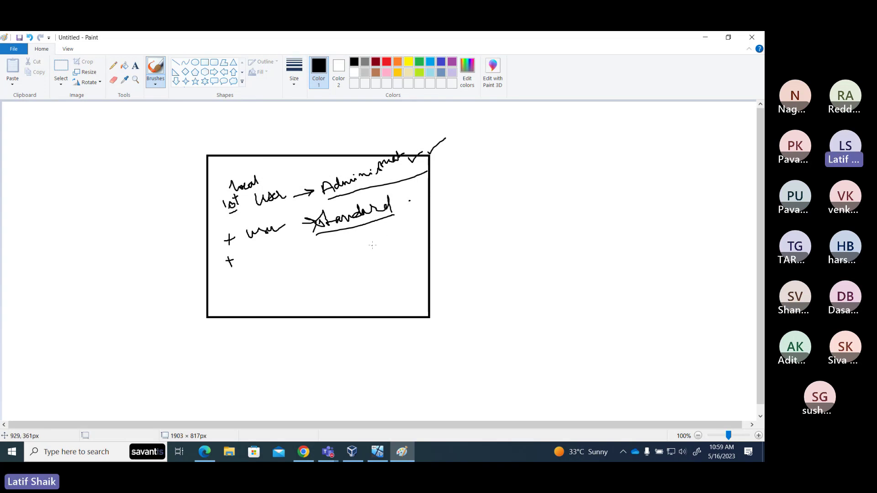
Switch to the Windows VM and sign in as c2student1 with the account password.
left_click(386, 452)
left_click(328, 359)
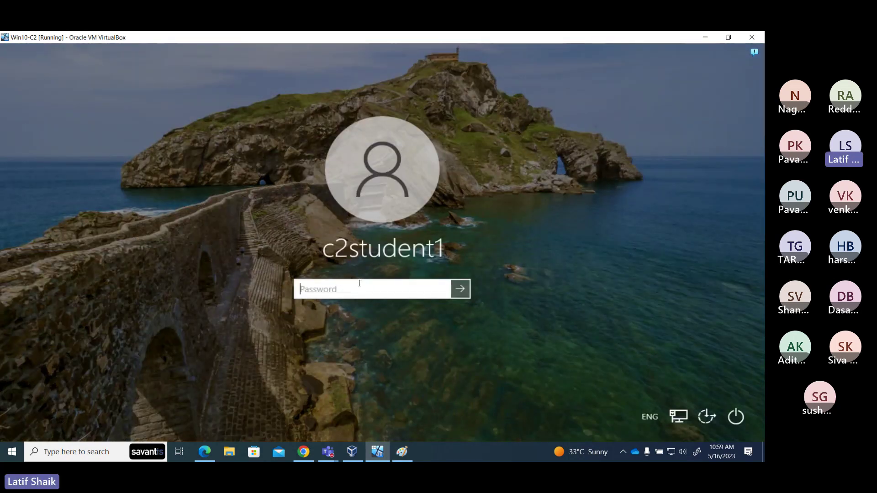
type("*********")
key("Return")
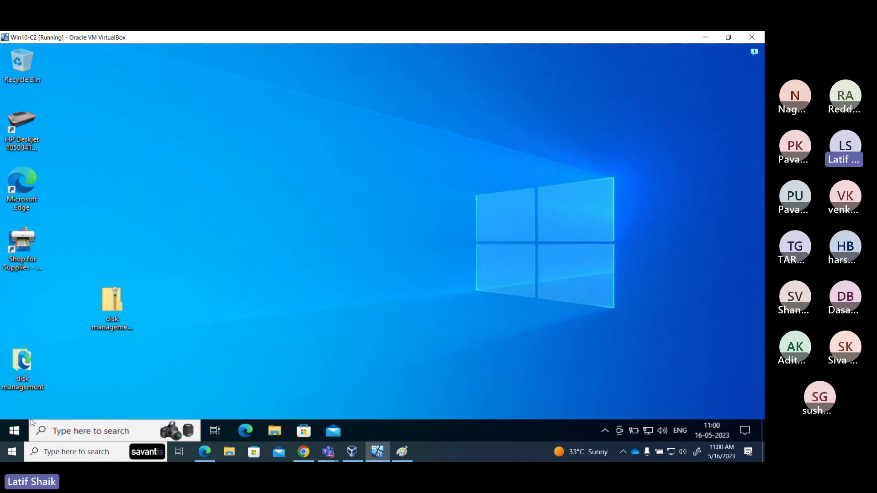
Open Control Panel via search and go to User Accounts > User Accounts.
left_click(58, 432)
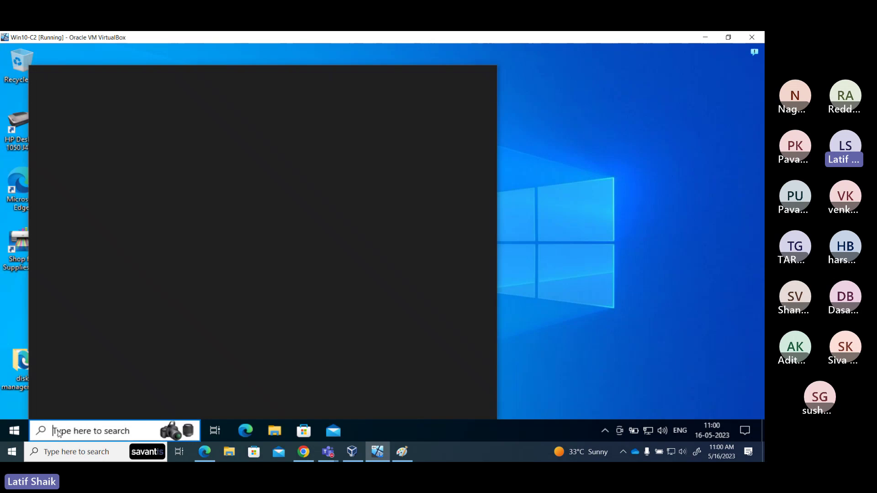
type("control")
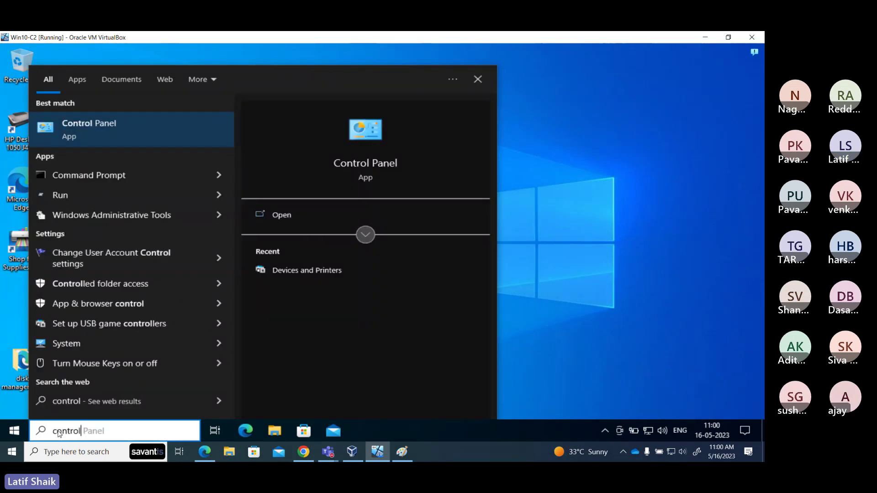
key("Return")
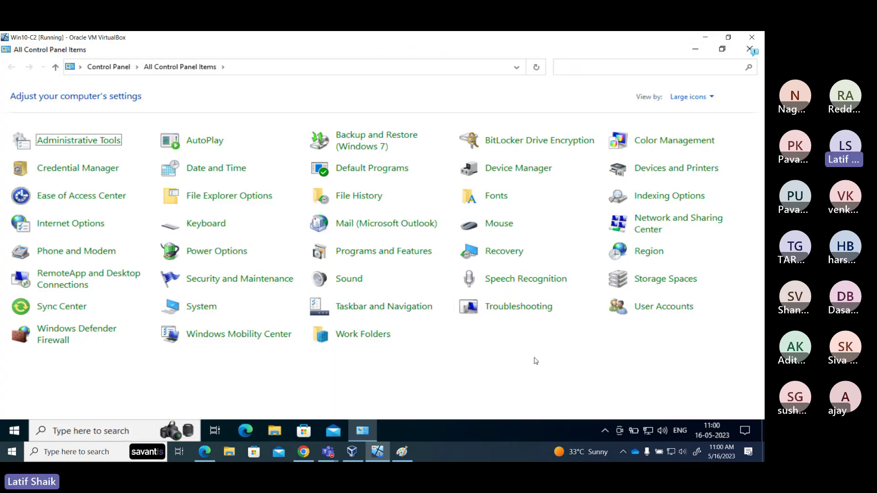
left_click(650, 310)
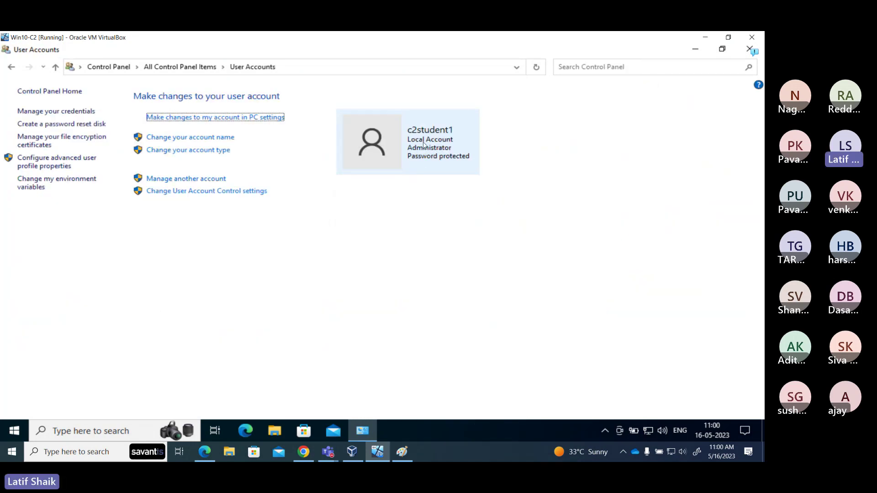
left_click(109, 67)
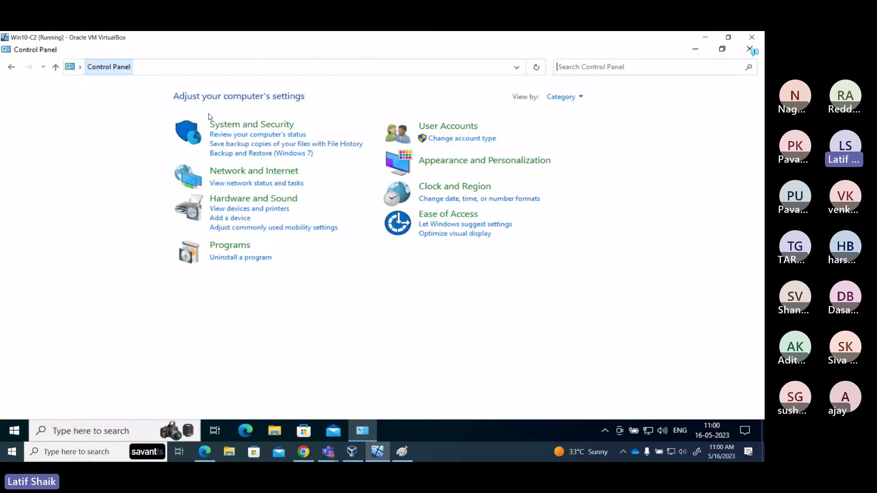
left_click(440, 127)
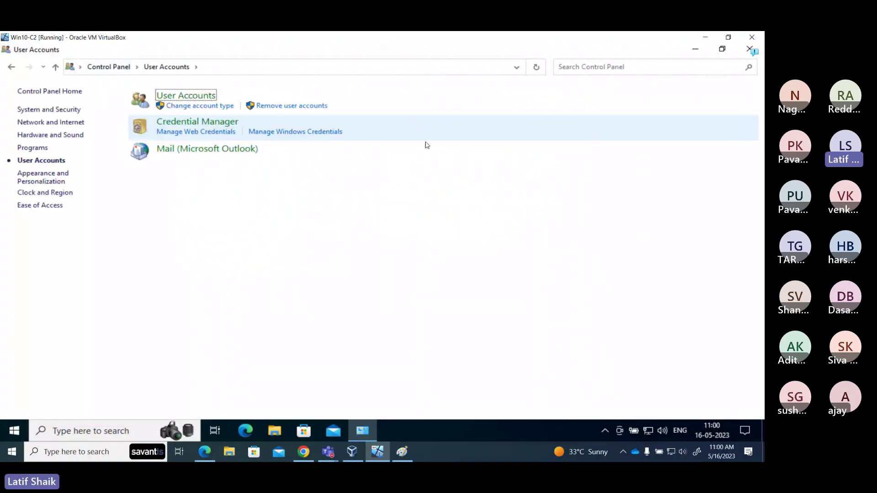
left_click(209, 100)
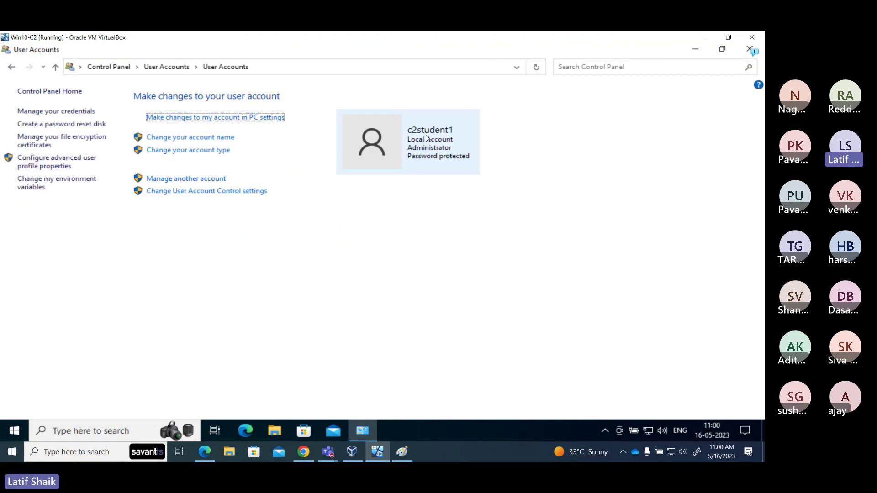
left_click(15, 431)
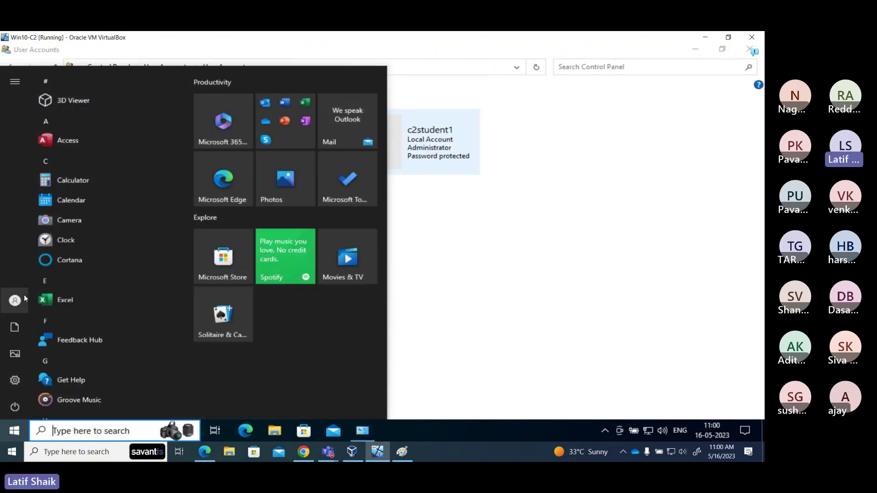
left_click(17, 308)
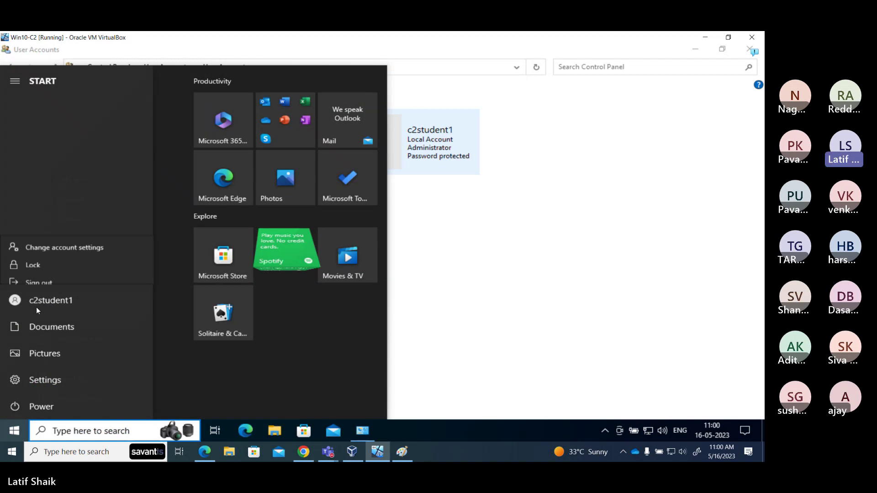
left_click(525, 143)
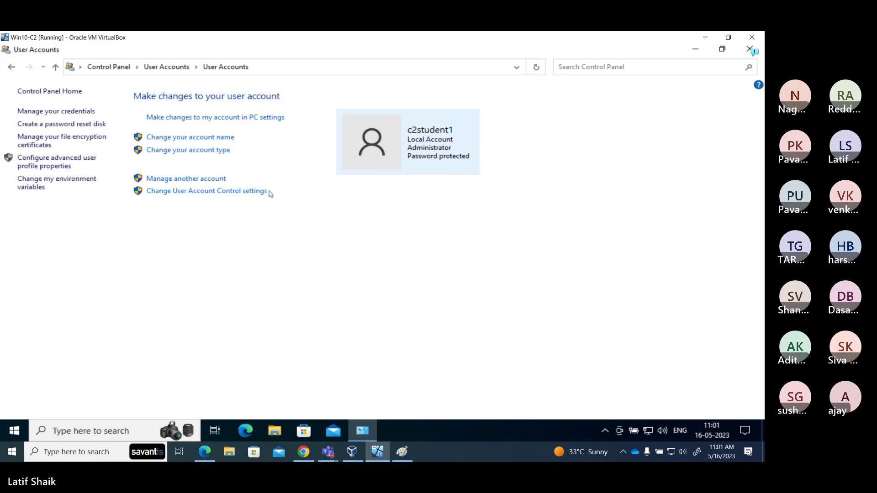
left_click(226, 140)
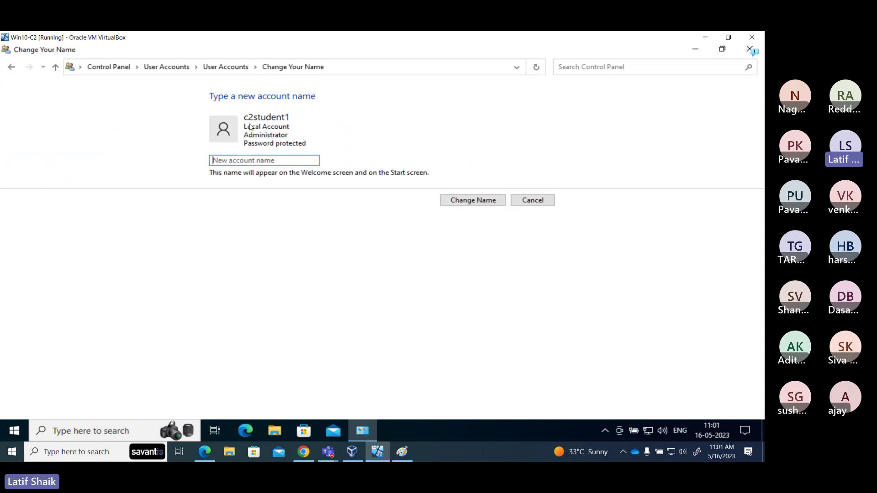
left_click(533, 201)
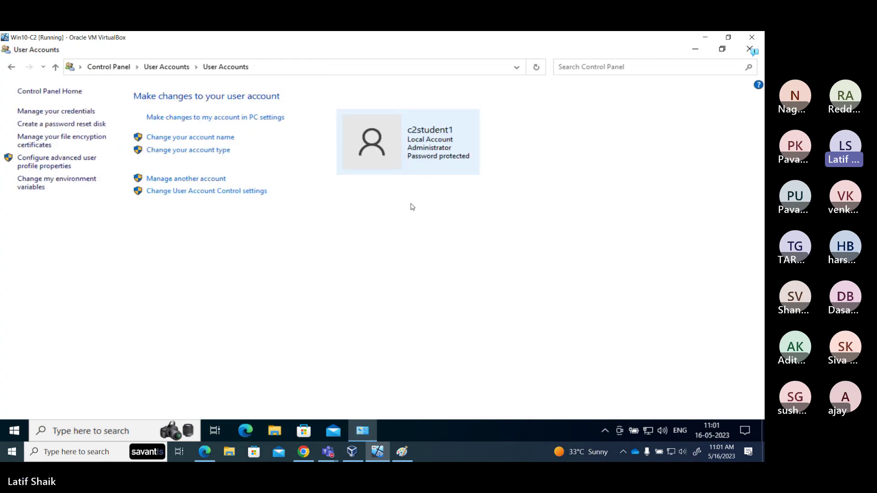
left_click(198, 153)
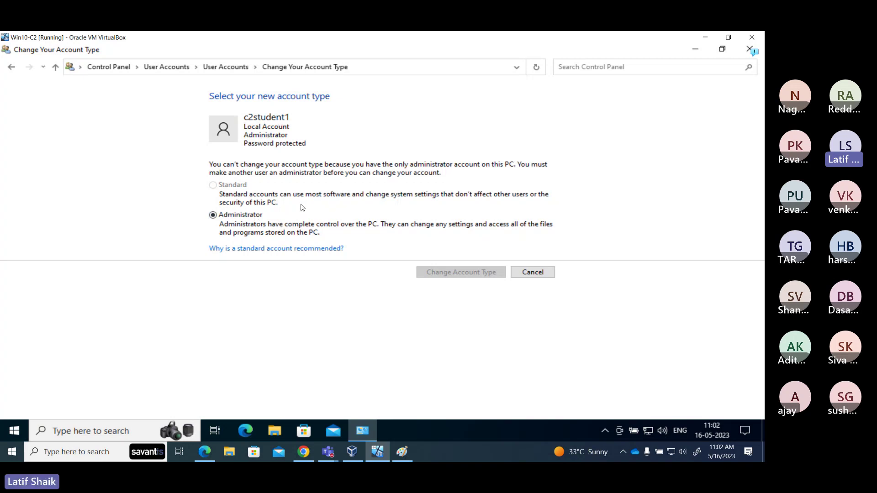
left_click(532, 275)
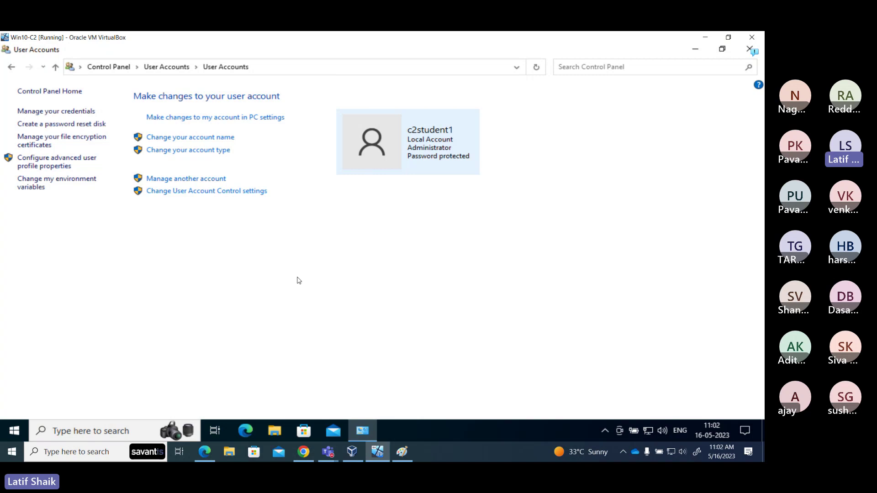
left_click(215, 180)
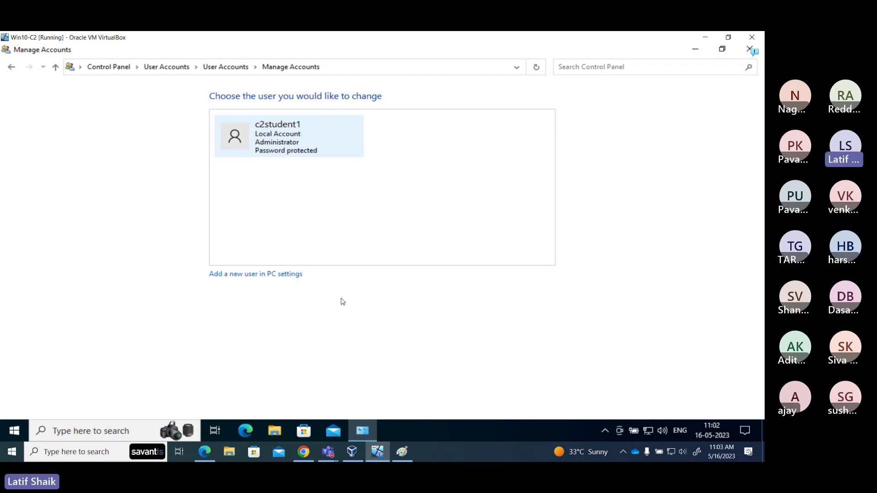
Navigate from the Manage Accounts list back to c2student1's User Accounts page.
left_click(10, 68)
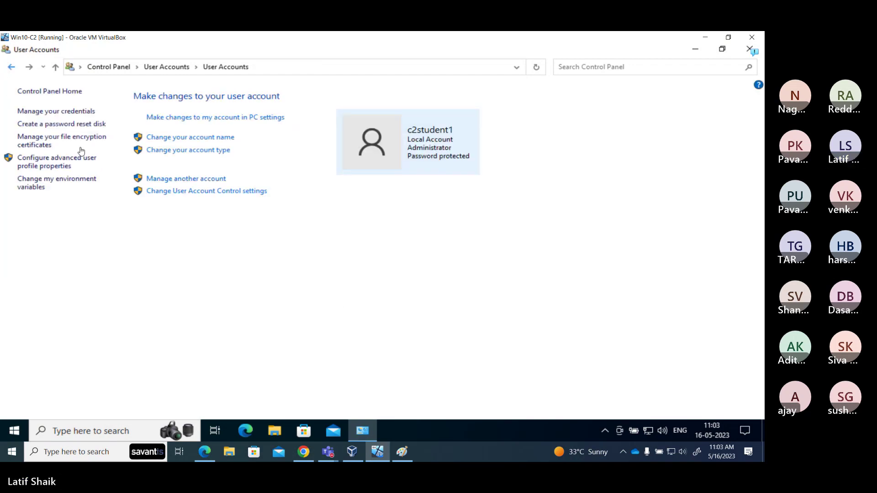
left_click(208, 183)
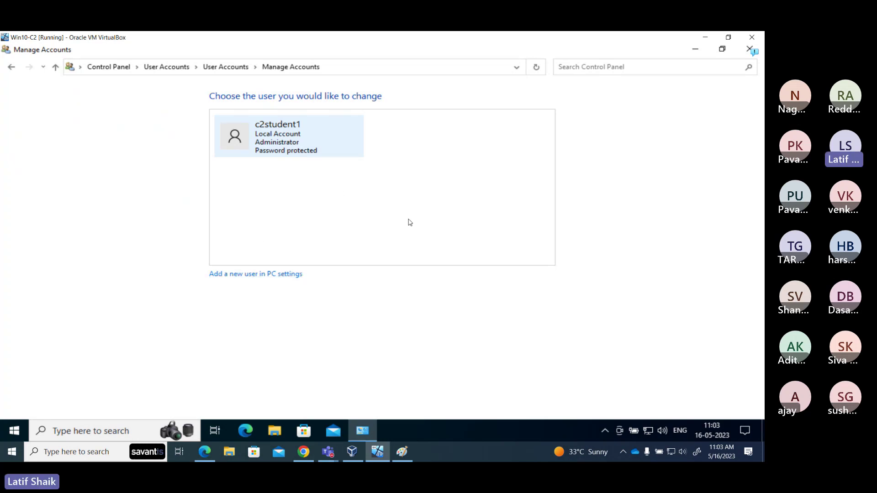
left_click(11, 66)
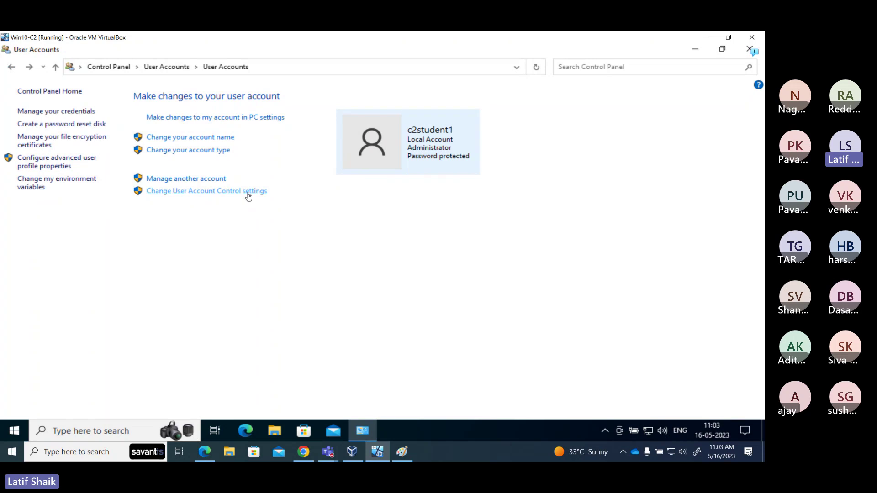
left_click(248, 192)
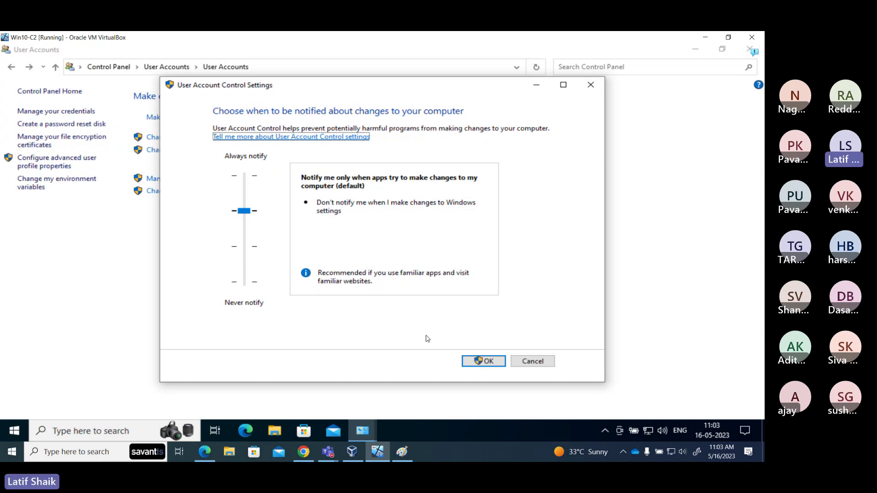
left_click(543, 361)
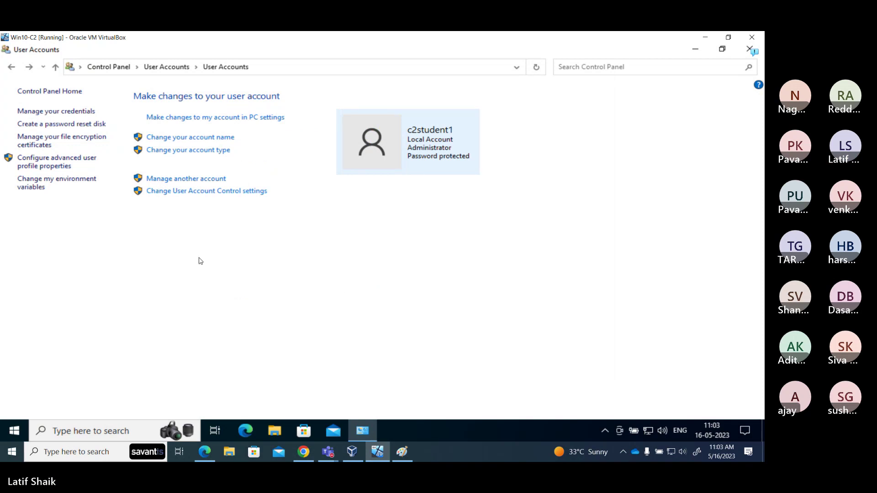
Try twice to create a password reset disk, dismissing the No Drive error each time.
left_click(88, 126)
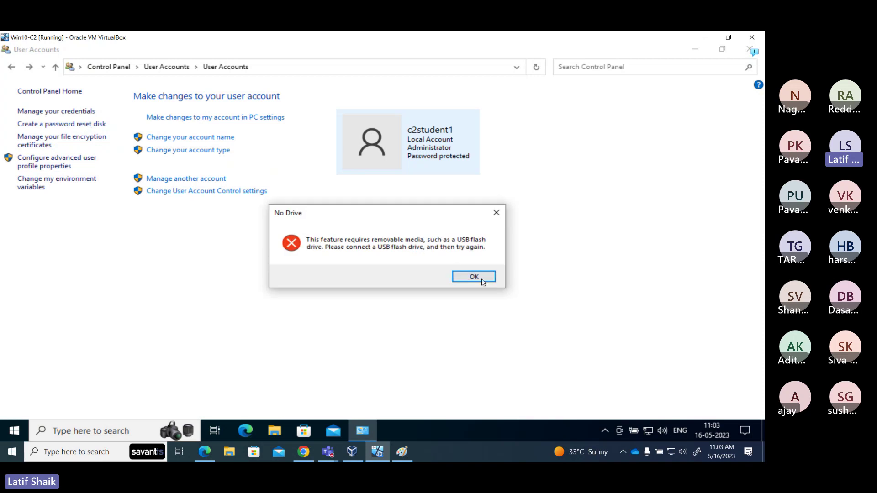
left_click(474, 277)
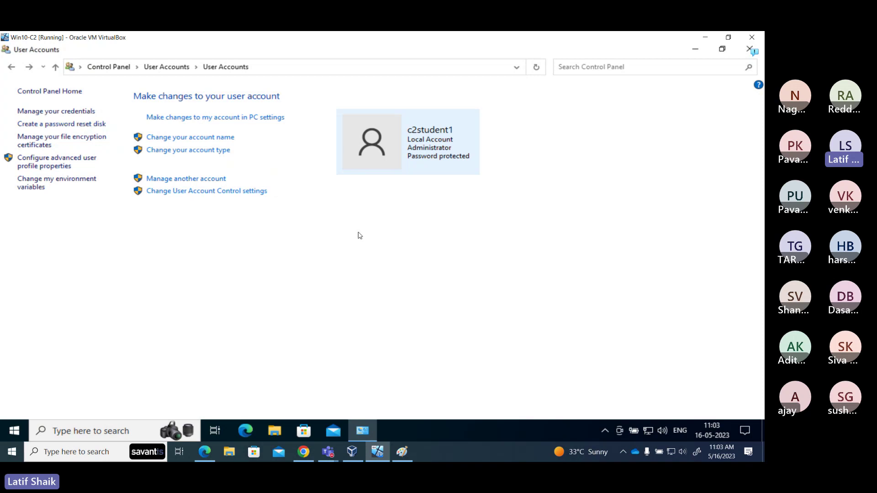
left_click(85, 127)
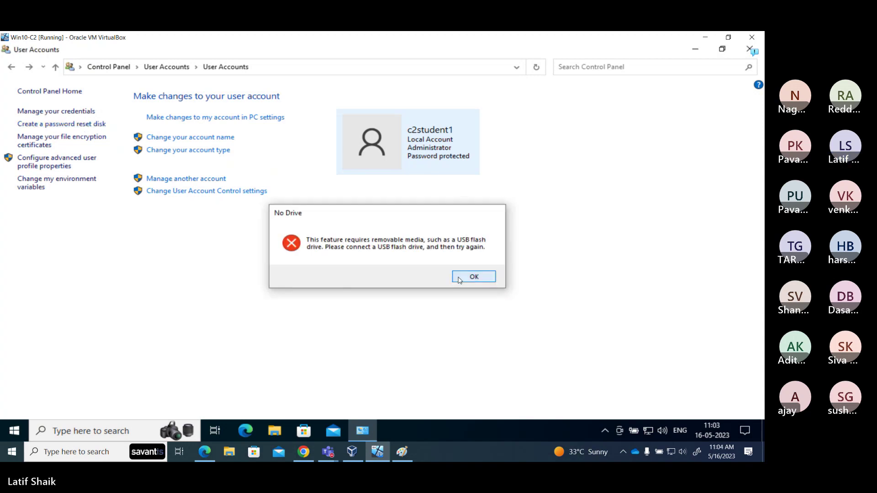
left_click(474, 277)
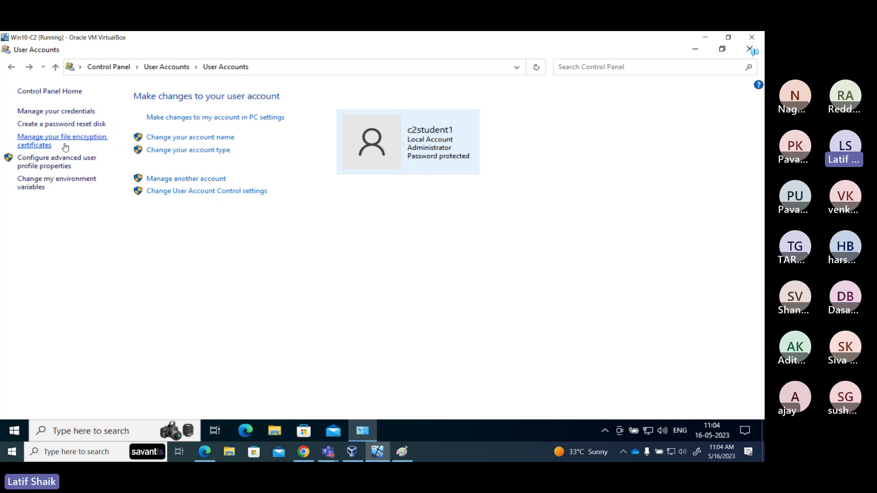
left_click(60, 167)
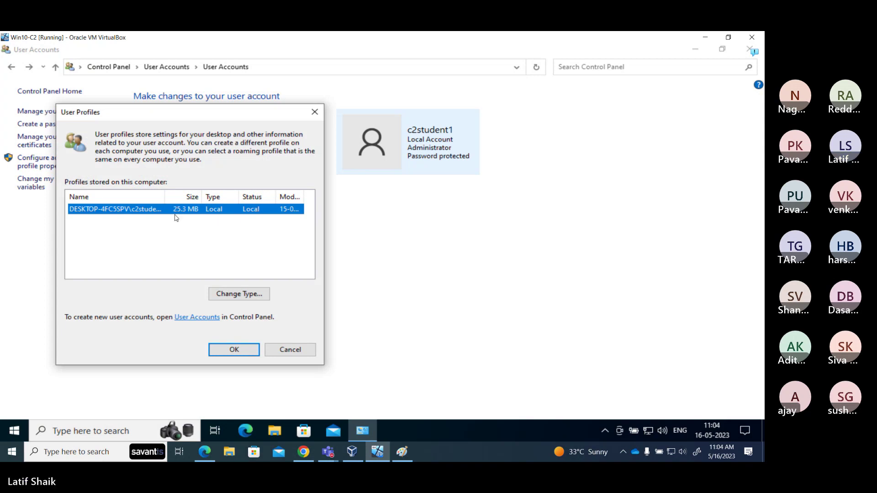
left_click_drag(164, 196, 171, 202)
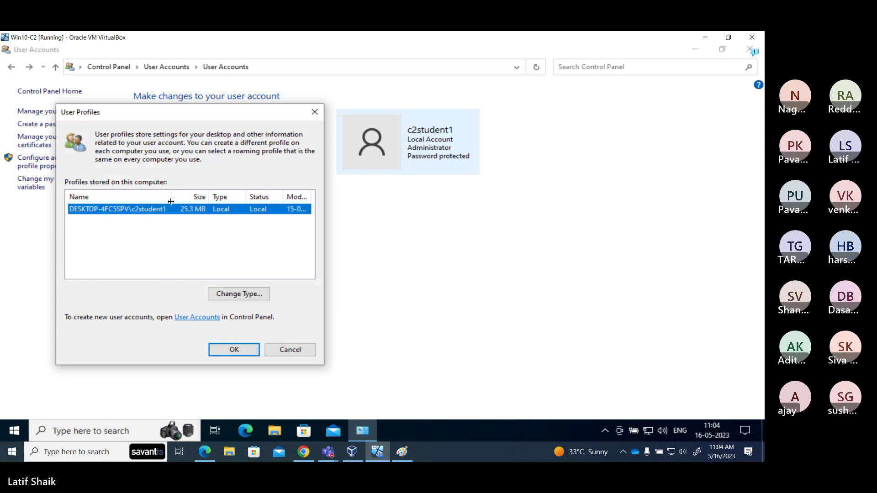
left_click(281, 351)
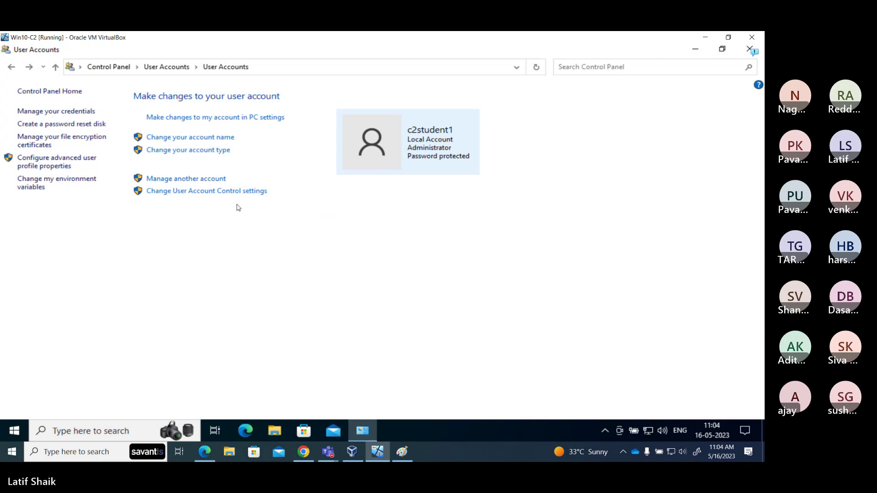
From Manage Accounts, start adding a local user without a Microsoft account in PC settings.
left_click(212, 179)
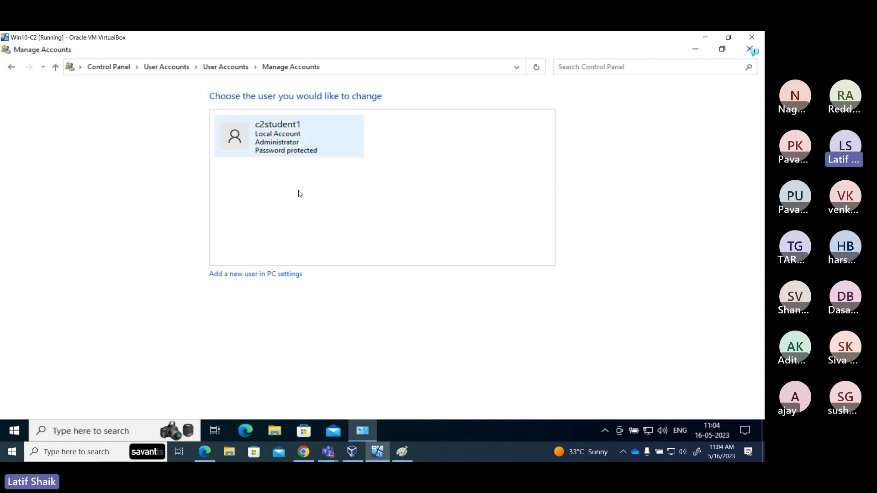
left_click(276, 275)
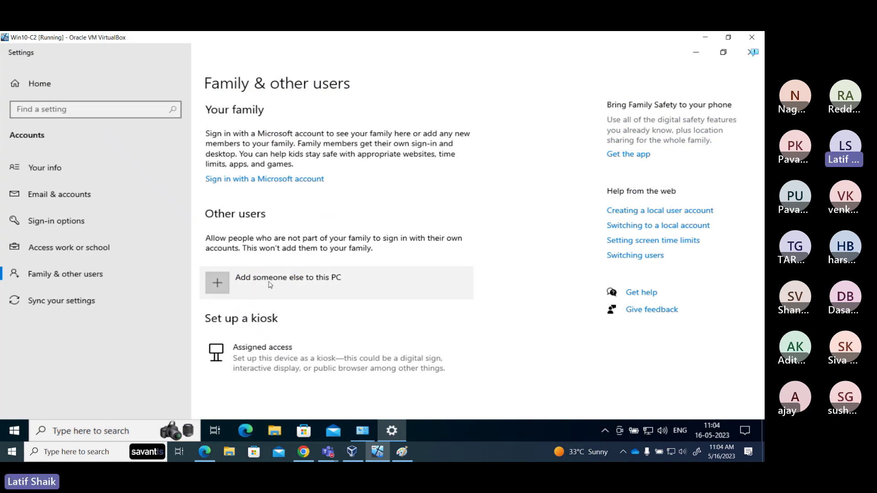
left_click(351, 287)
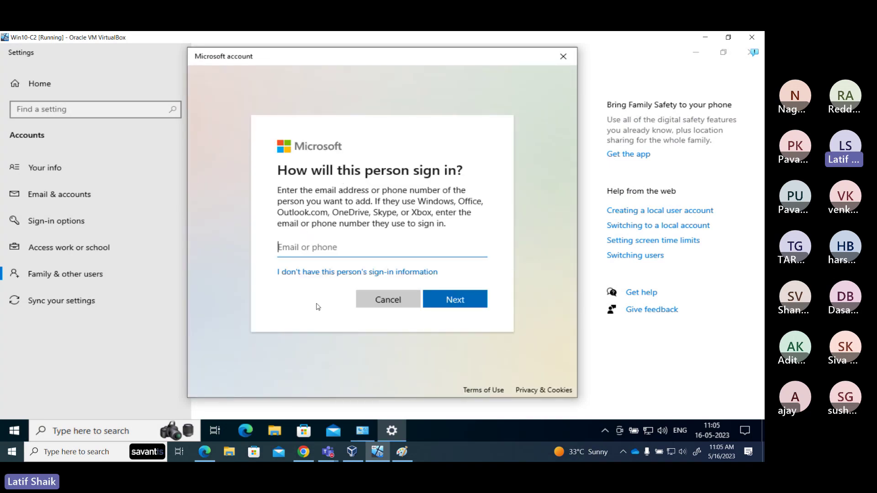
left_click(312, 273)
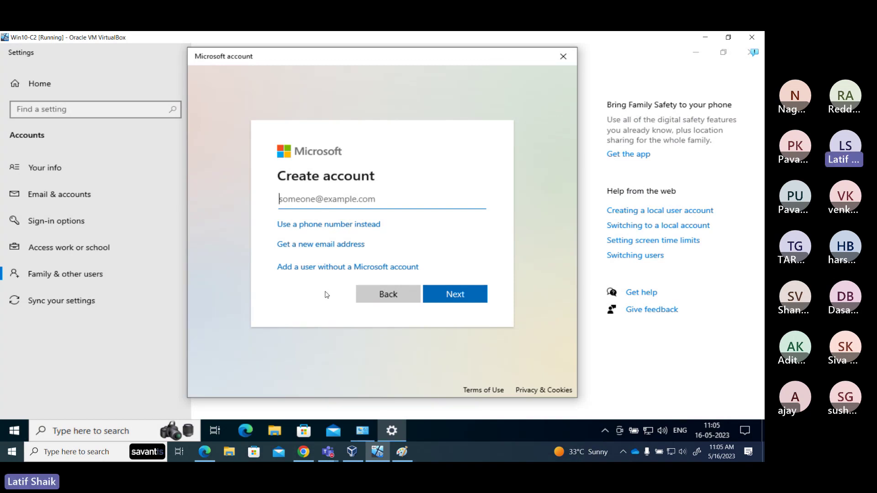
left_click(316, 267)
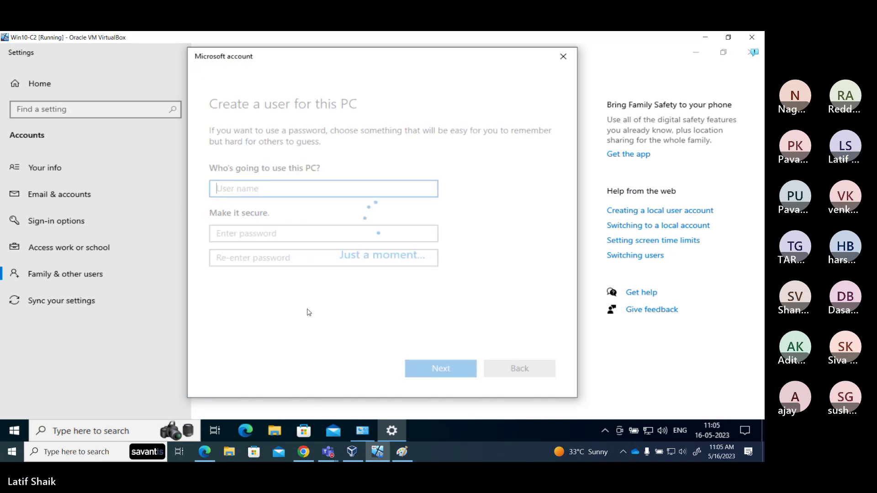
Look over the new-user name and password fields, then cancel and close Settings.
left_click(259, 229)
left_click(258, 247)
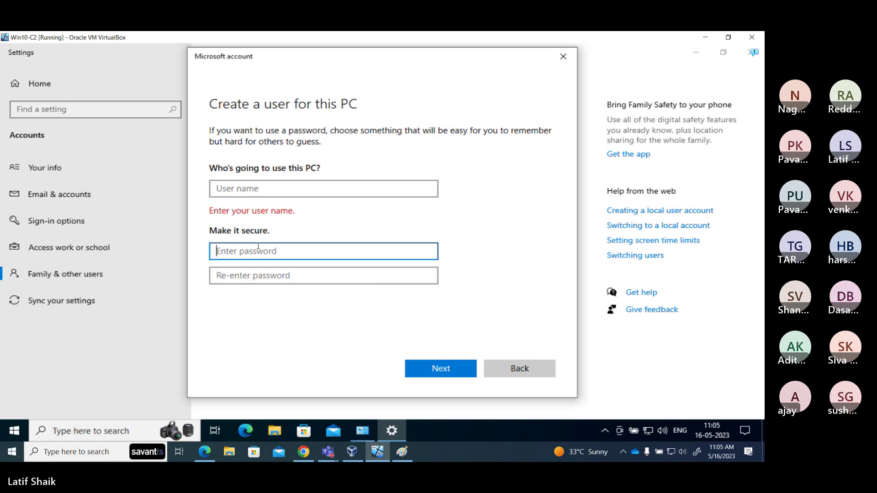
left_click(284, 275)
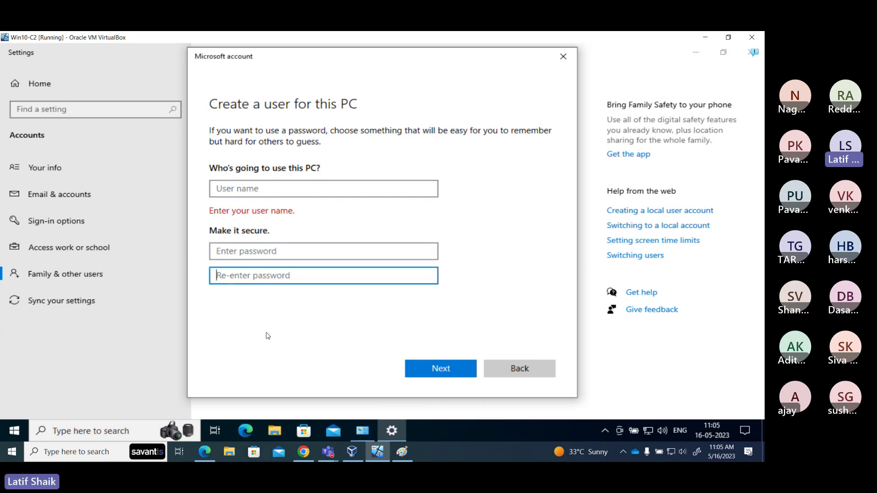
left_click(561, 57)
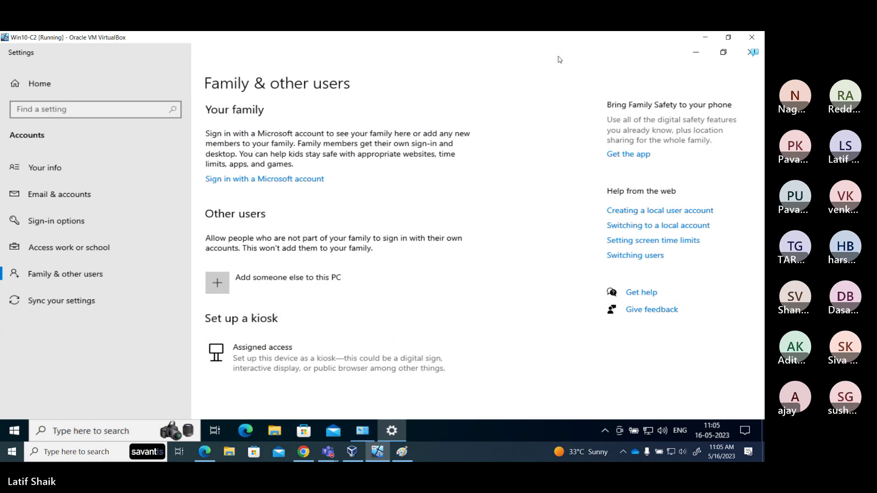
left_click(751, 51)
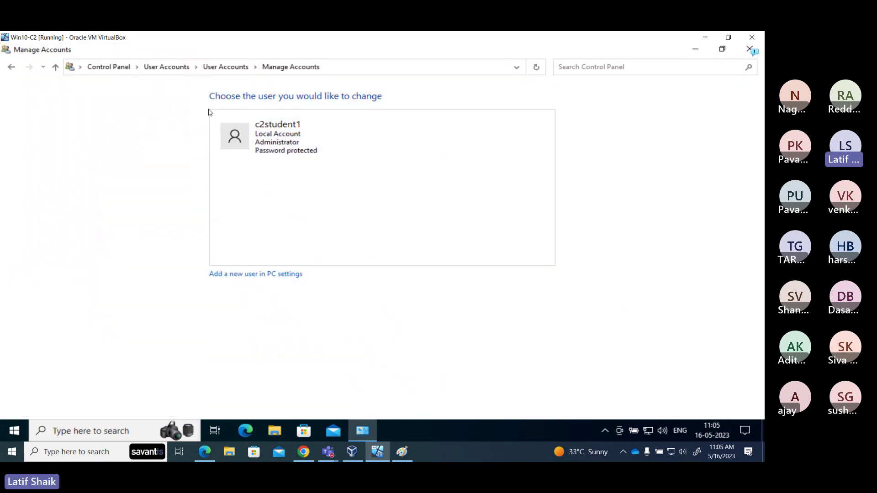
Close the User Accounts window and refresh the desktop.
left_click(242, 69)
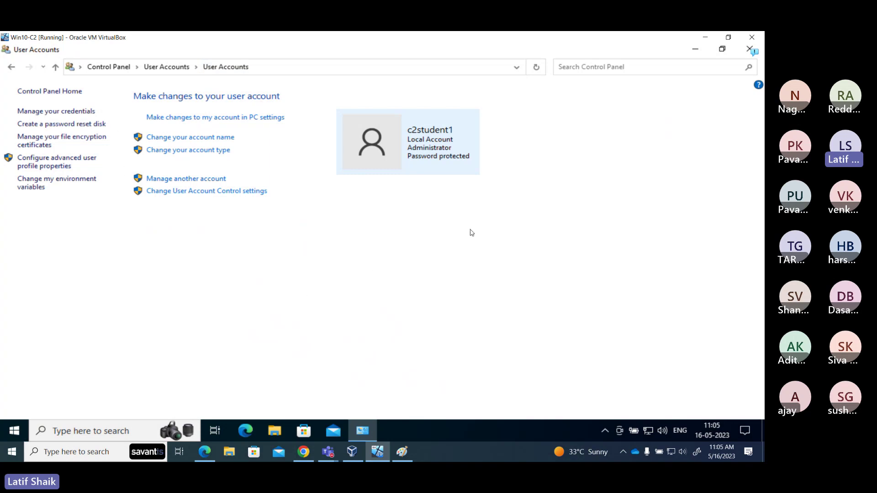
left_click(749, 49)
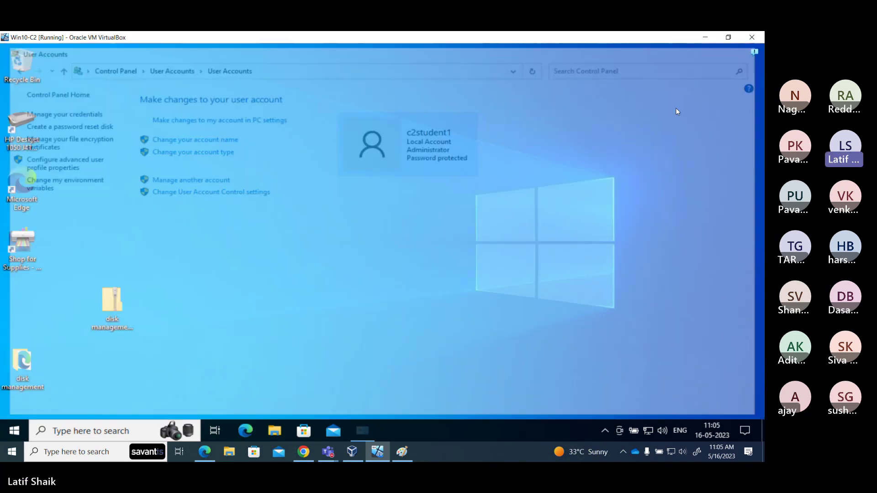
right_click(245, 286)
left_click(272, 316)
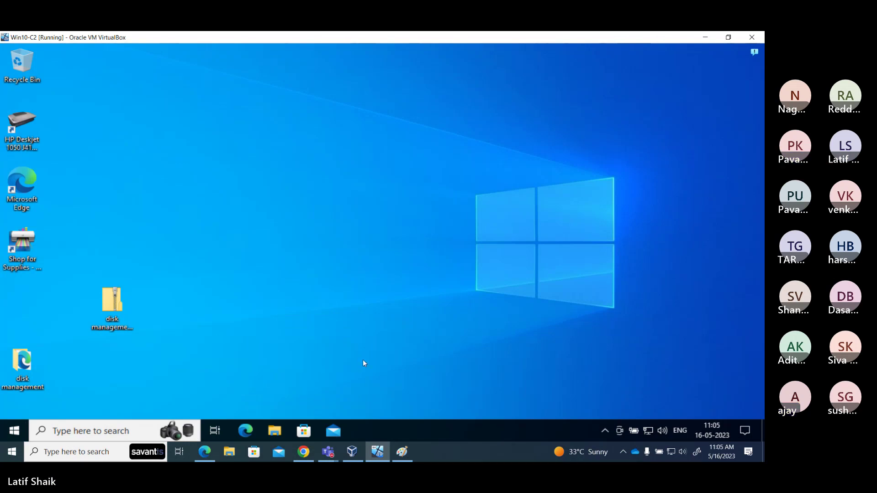
Create a new text document named f.txt on the desktop.
right_click(308, 220)
mouse_move(336, 299)
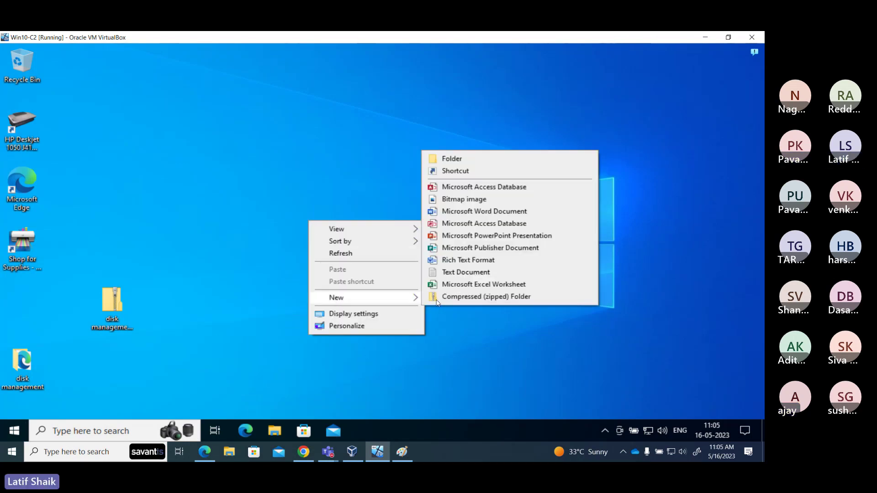
left_click(470, 274)
type("f")
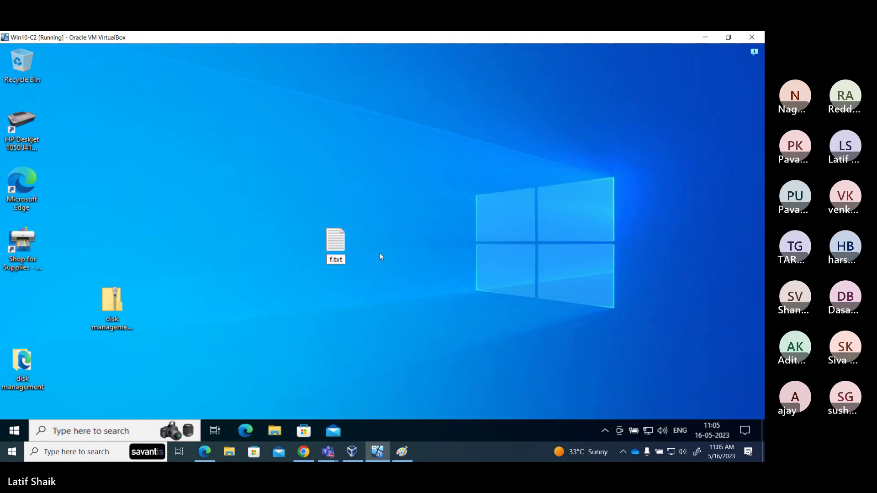
key("Return")
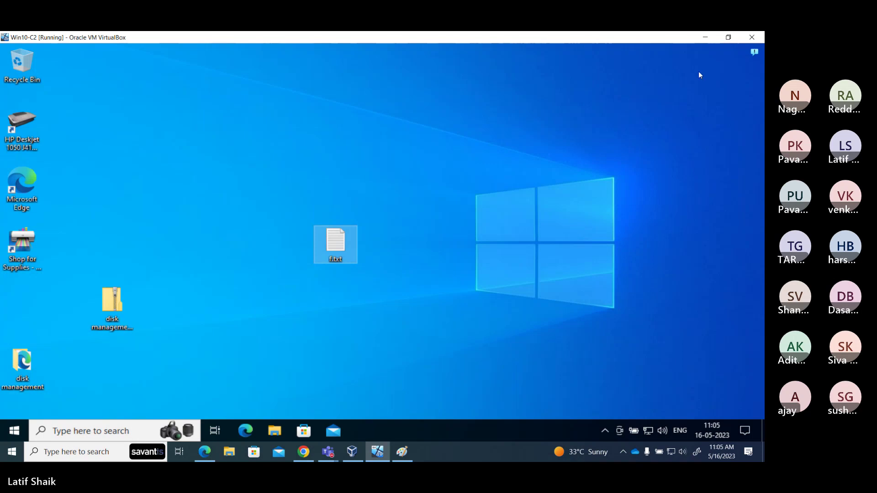
Minimize the VM, Paint and VirtualBox Manager windows and add a line below the date 16-05-2023.
left_click(714, 40)
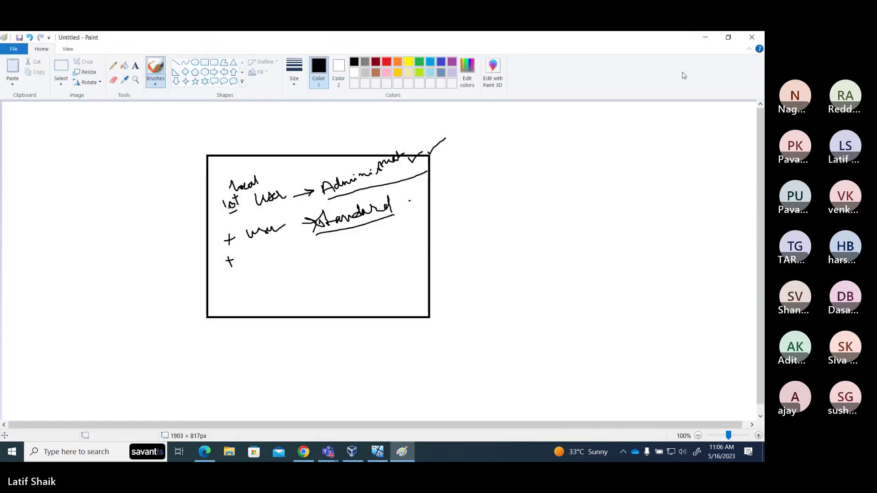
left_click(704, 38)
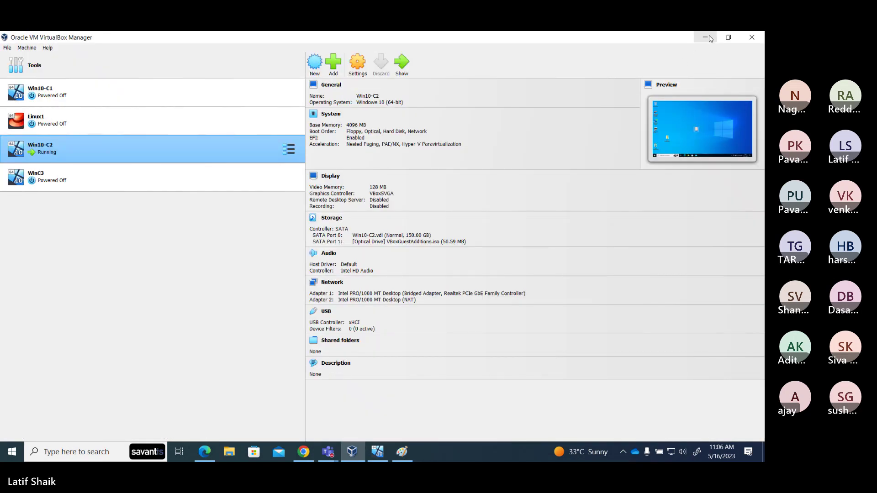
left_click(705, 37)
scroll(331, 299, "up", 4)
scroll(236, 251, "down", 3)
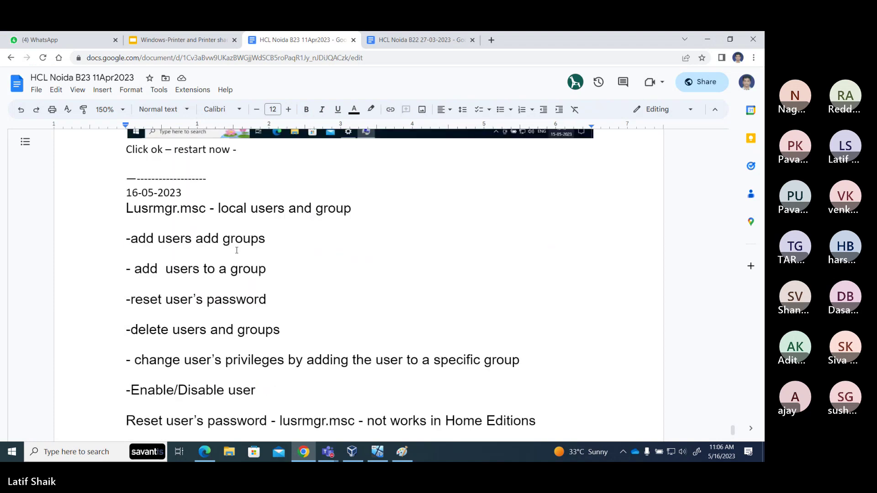
left_click(223, 190)
key("Return")
key("Return")
key("Return")
key("Return")
key("Return")
key("Return")
key("Return")
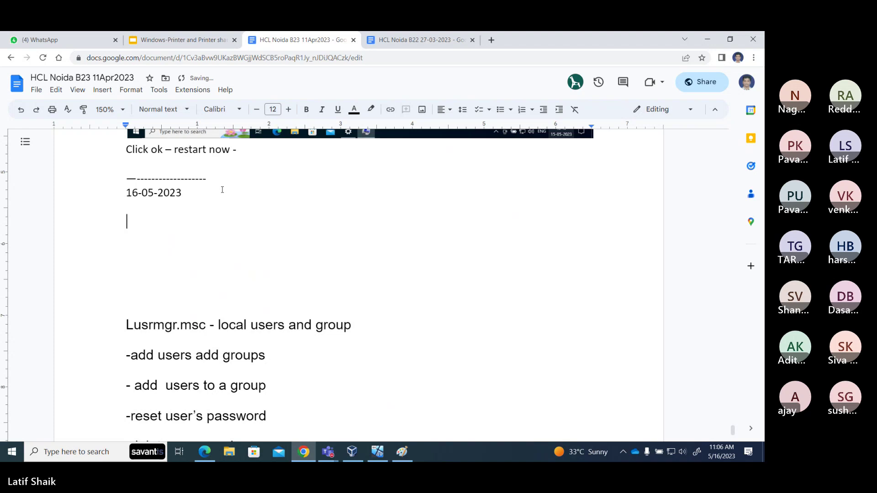
Type the heading 'User account information and setting' in the notes.
type("a00")
key("BackSpace")
key("BackSpace")
key("BackSpace")
type("users")
key("BackSpace")
key("BackSpace")
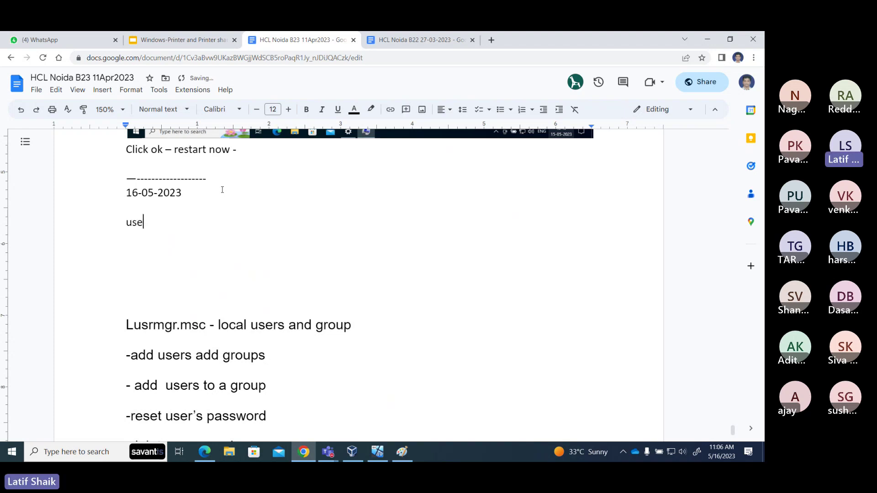
key("BackSpace")
key("BackSpace")
key("BackSpace")
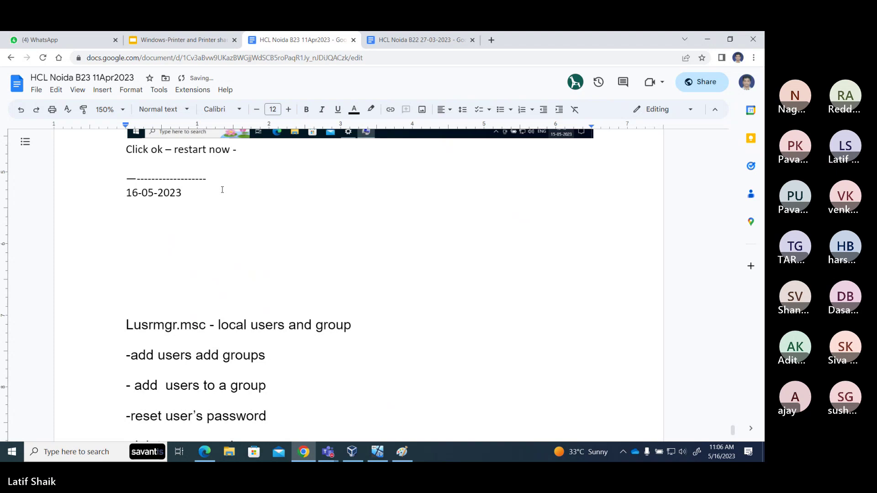
type("User account infor")
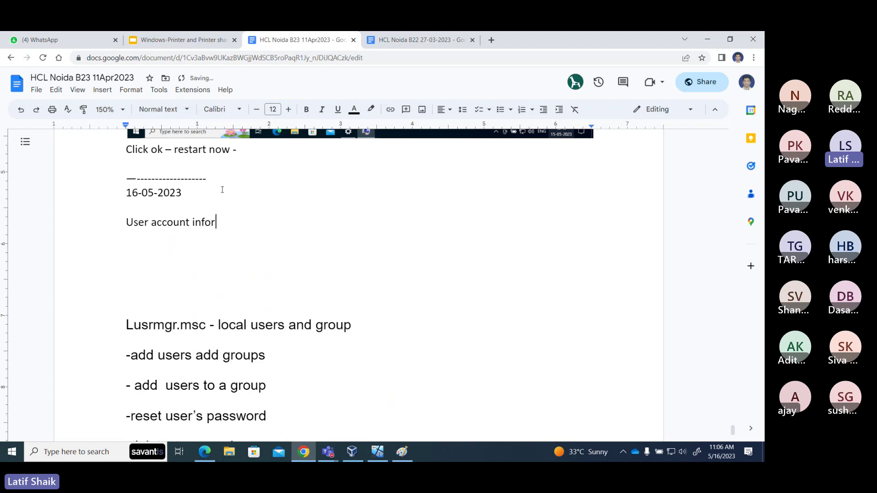
type("mation and serting")
key("BackSpace")
key("BackSpace")
key("BackSpace")
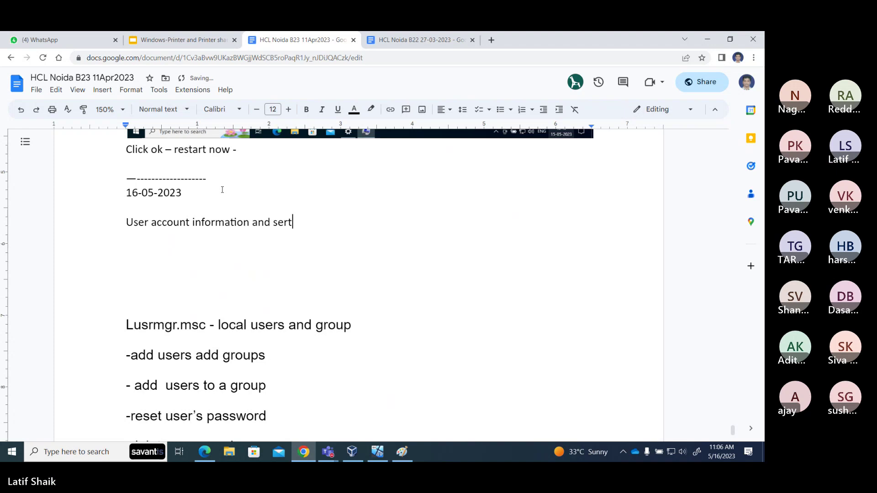
type("tting")
key("Return")
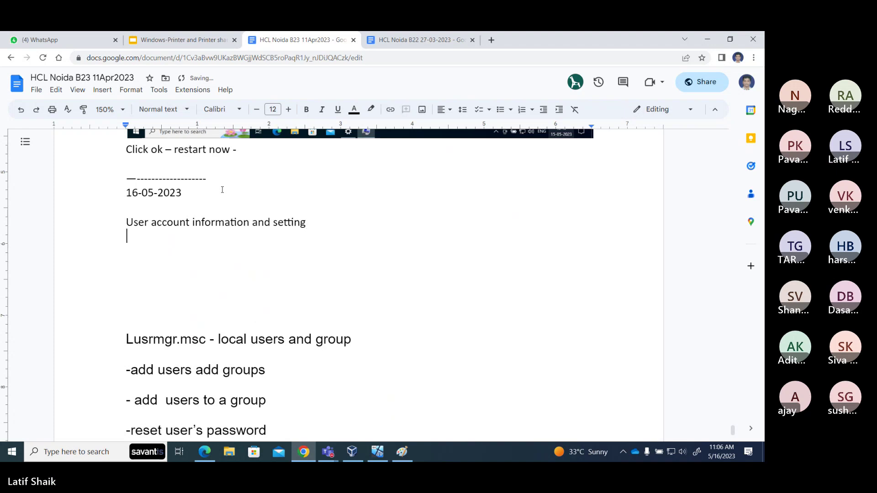
Add the line 'Control Panel – User Account', accepting the 'Panel' spelling fix.
type("Control")
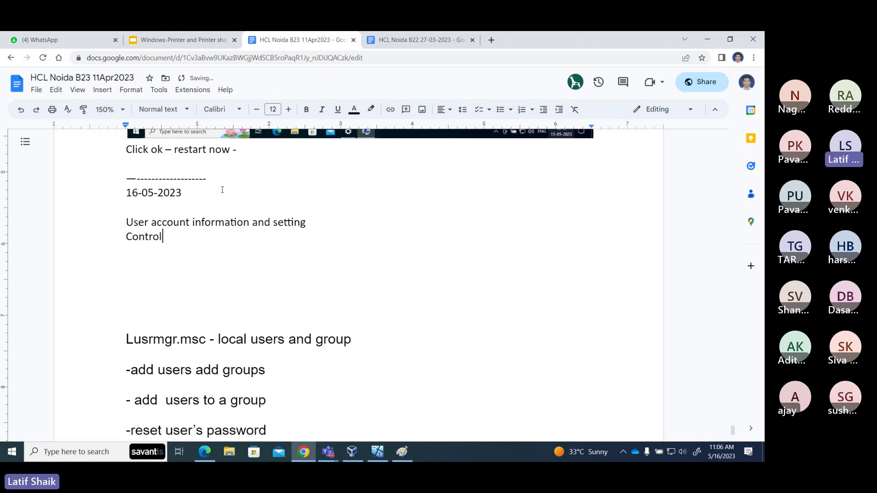
type(" Panale")
key("BackSpace")
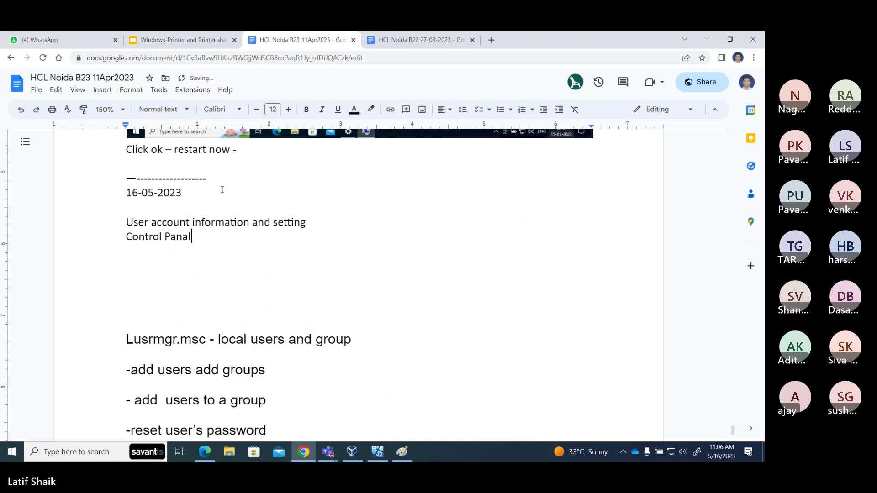
key("Return")
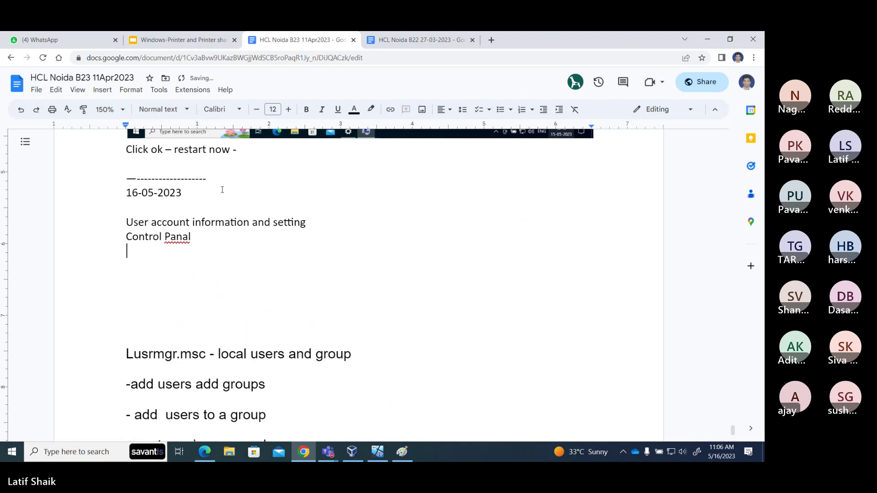
type("User Account")
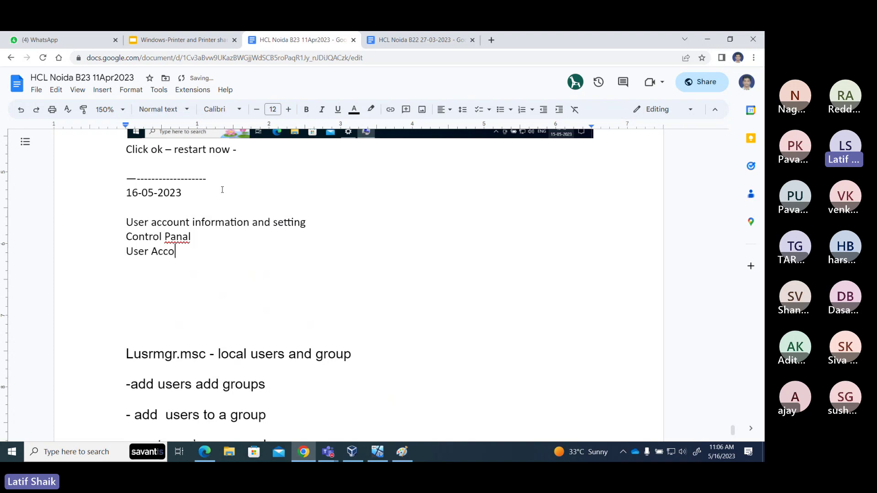
key("Left")
key("Left")
key("Left")
key("Left")
key("Left")
key("Left")
key("Left")
key("Left")
key("Left")
key("Left")
key("Left")
key("Left")
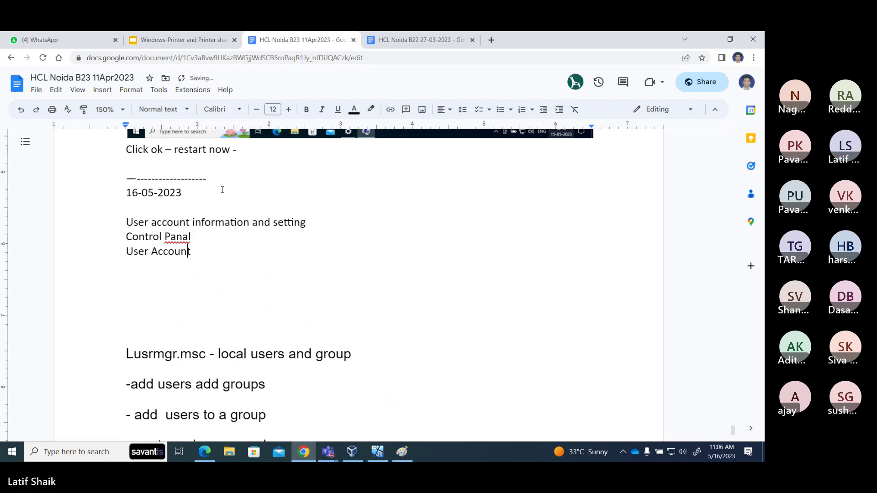
key("BackSpace")
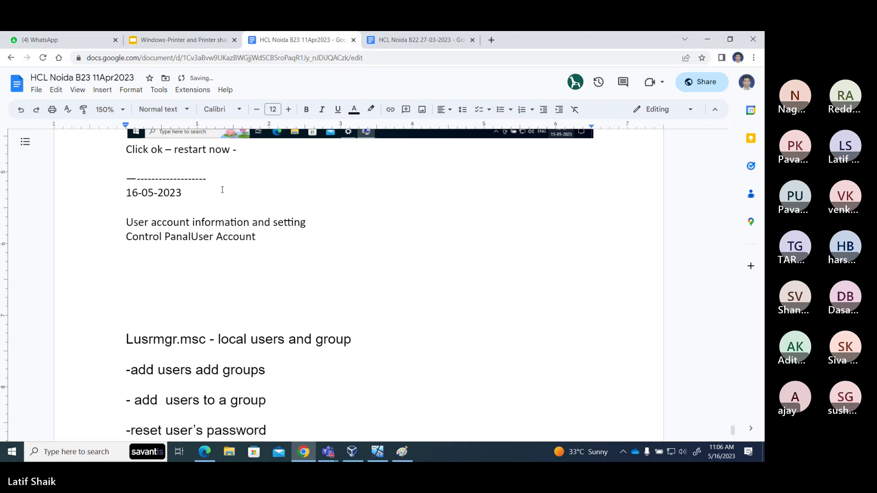
type("-")
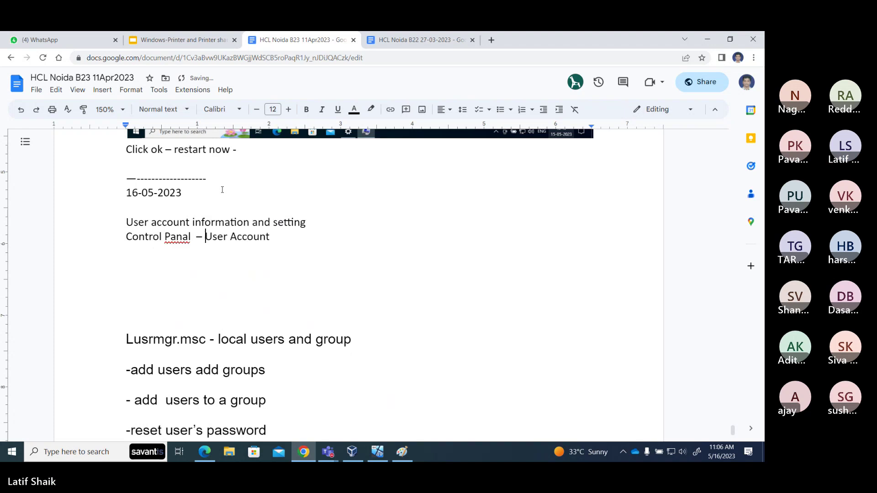
left_click(179, 236)
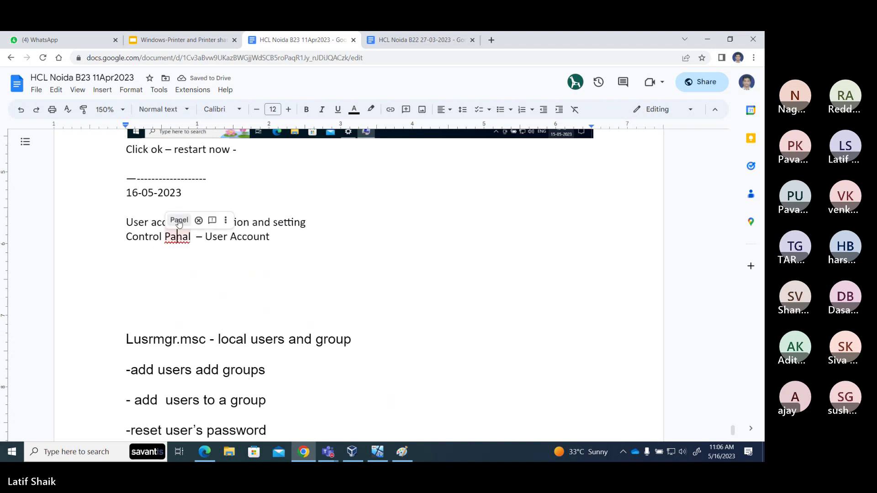
left_click(178, 220)
left_click(276, 240)
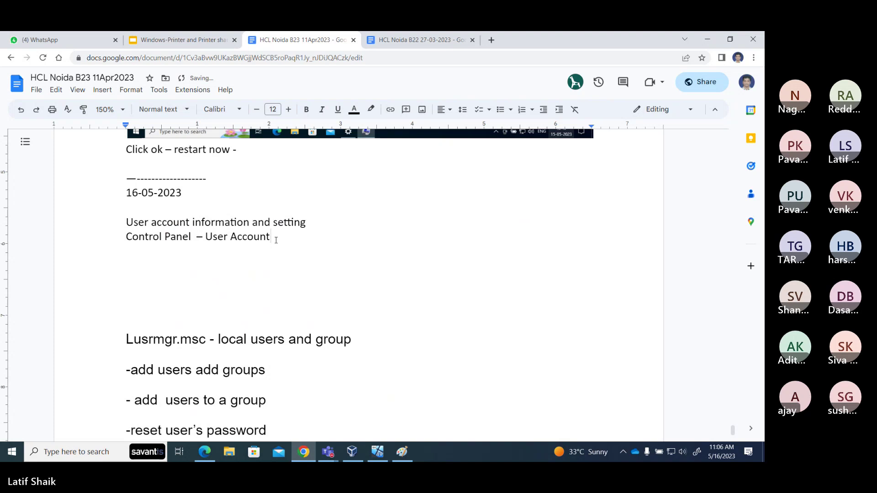
key("Return")
In the VM, search 'control' to open Control Panel and go to User Accounts.
left_click(377, 452)
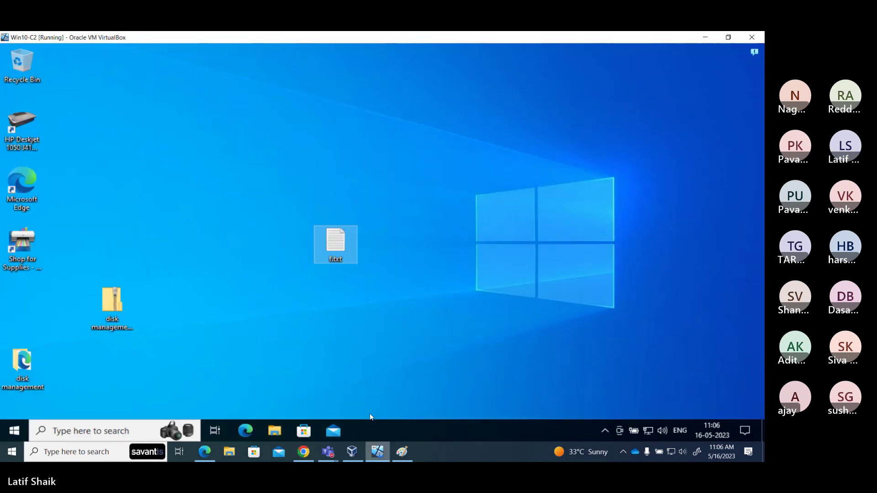
left_click(130, 428)
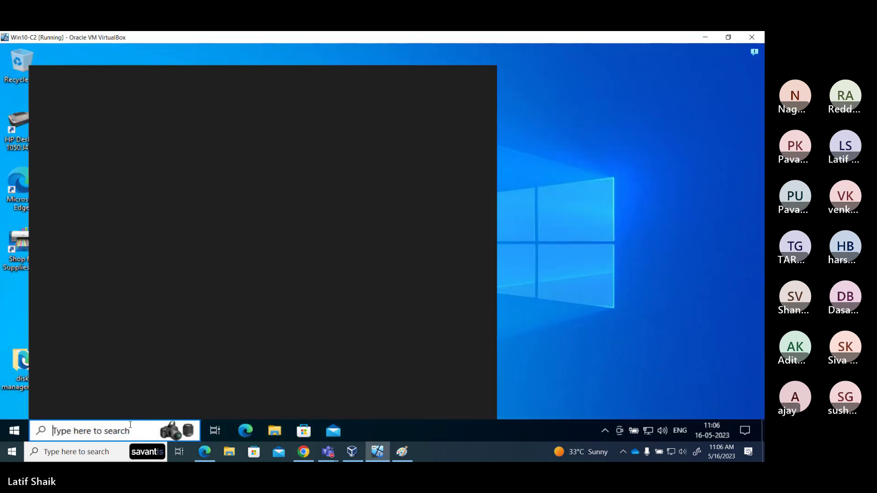
type("control")
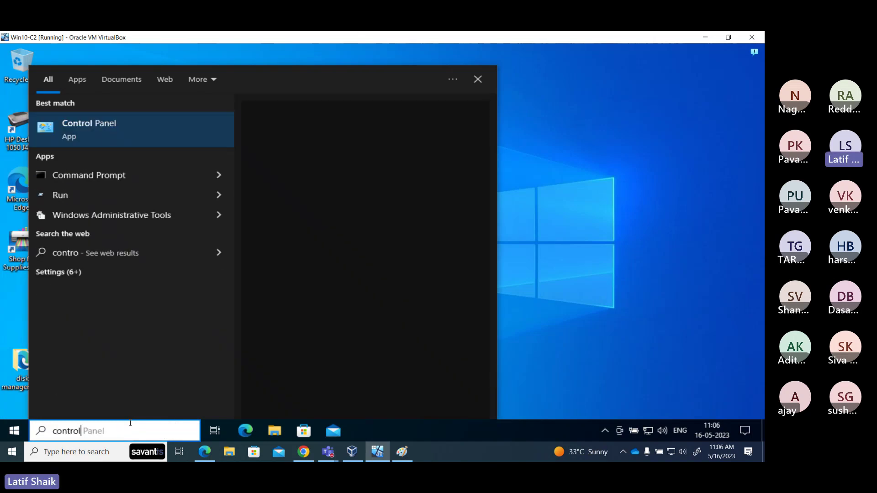
key("Return")
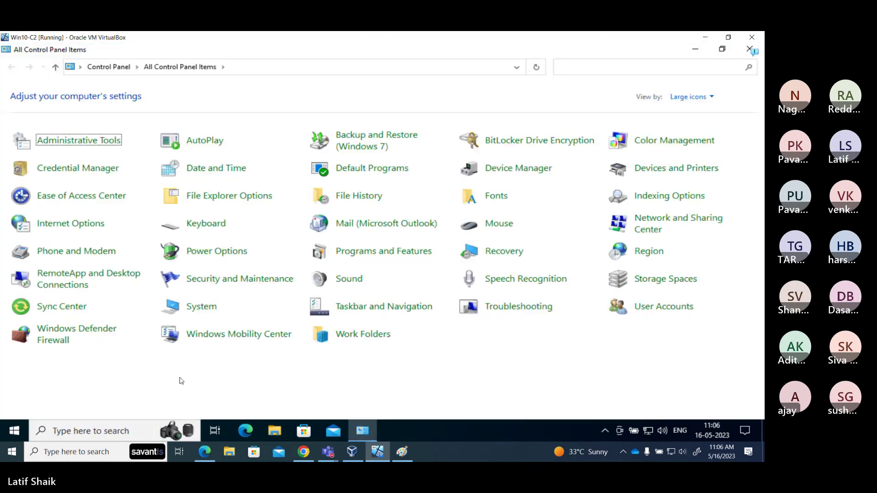
left_click(682, 313)
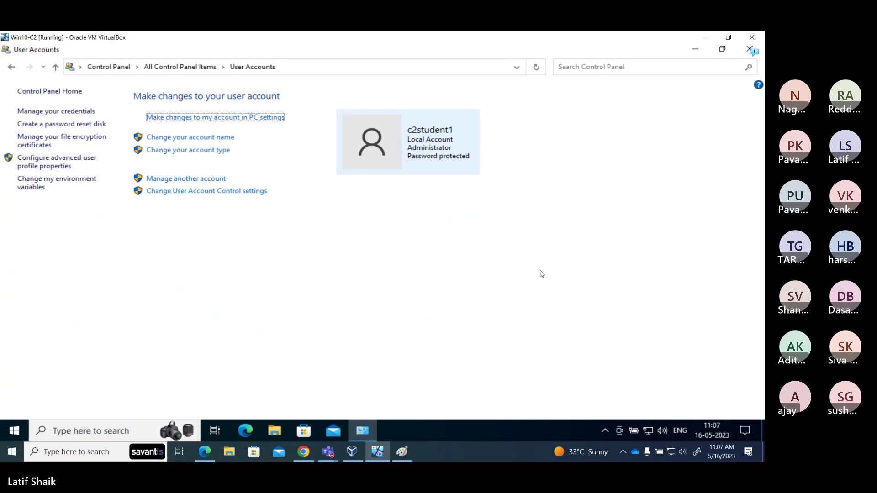
Take a fullscreen snip and crop it to the User Accounts window.
left_click(698, 454)
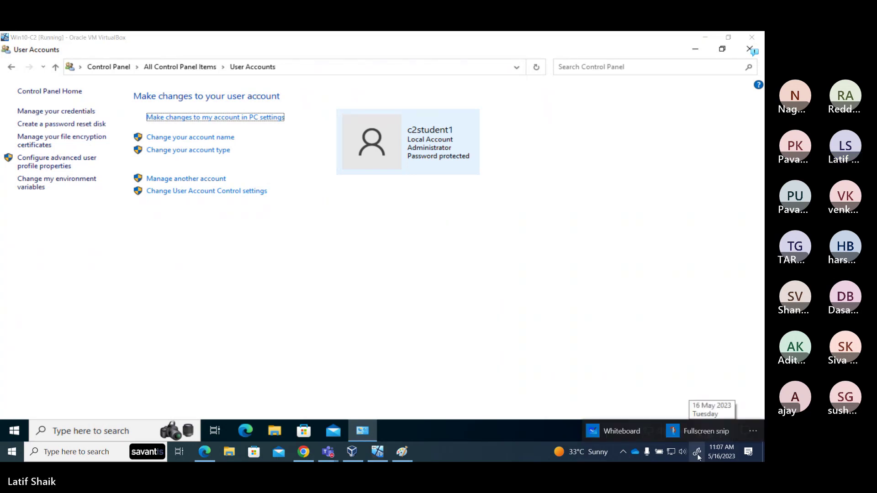
left_click(705, 432)
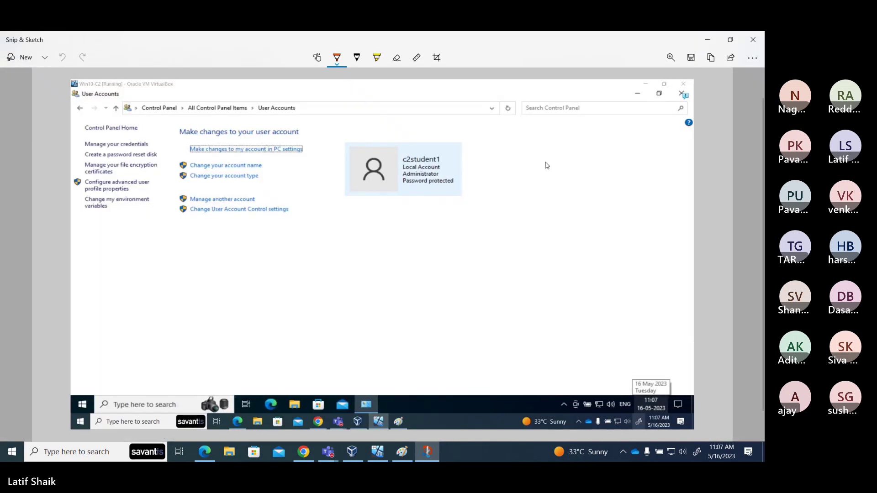
left_click(437, 57)
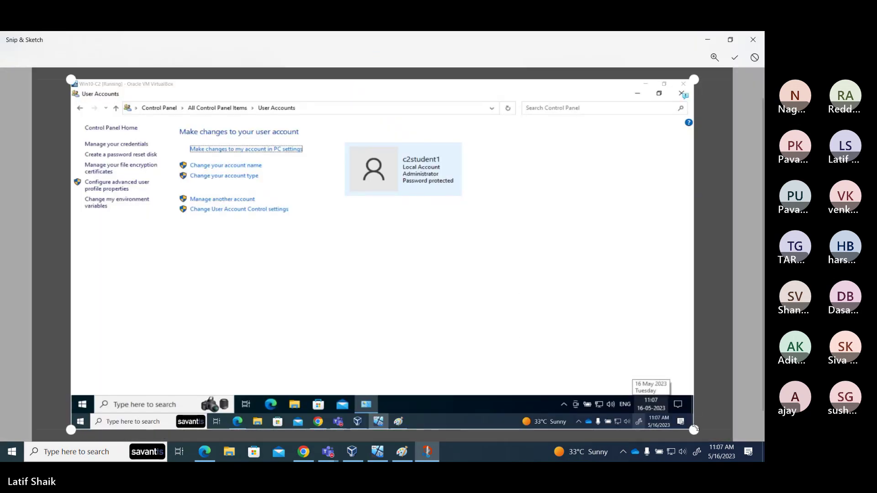
mouse_move(694, 430)
left_mouse_down()
mouse_move(694, 411)
mouse_move(506, 284)
mouse_move(471, 235)
left_mouse_up()
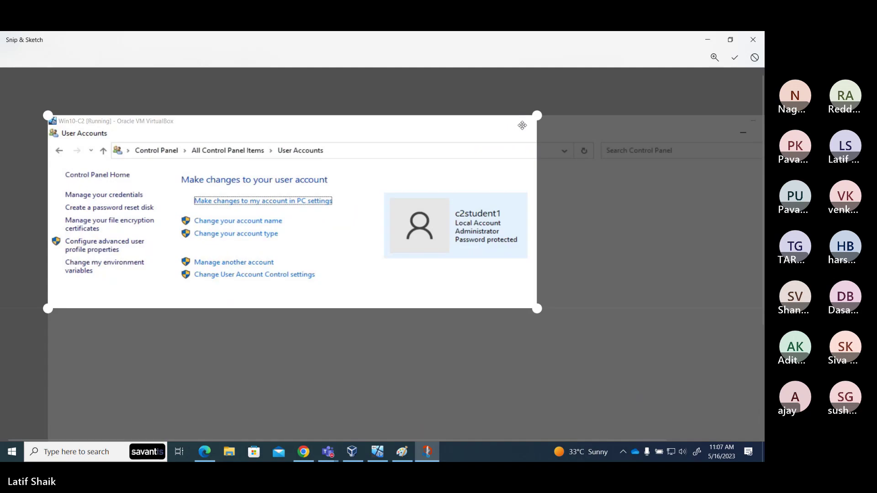
left_click_drag(536, 115, 537, 127)
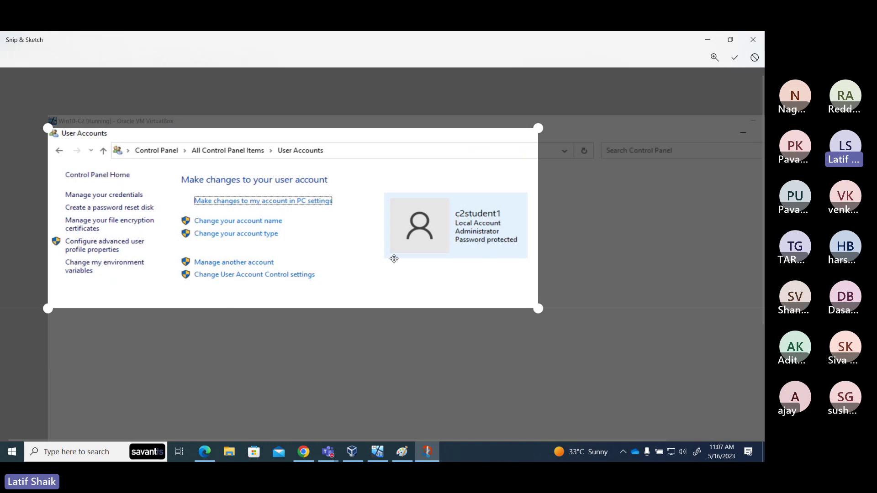
left_click_drag(538, 308, 533, 292)
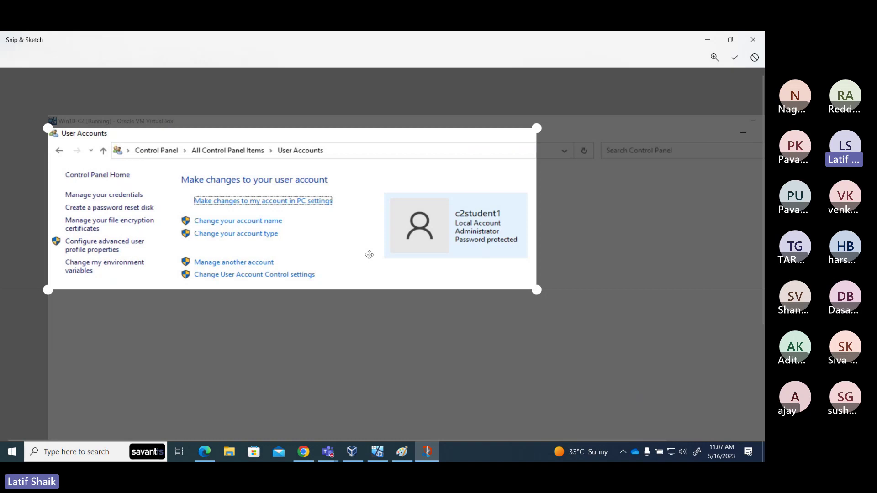
left_click(735, 57)
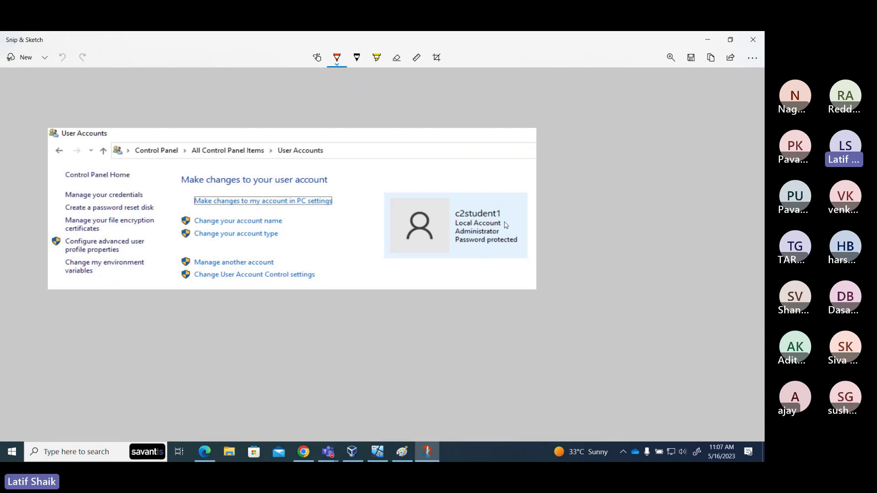
Tick the account details on the snip and copy it to the clipboard.
left_click_drag(505, 223, 515, 228)
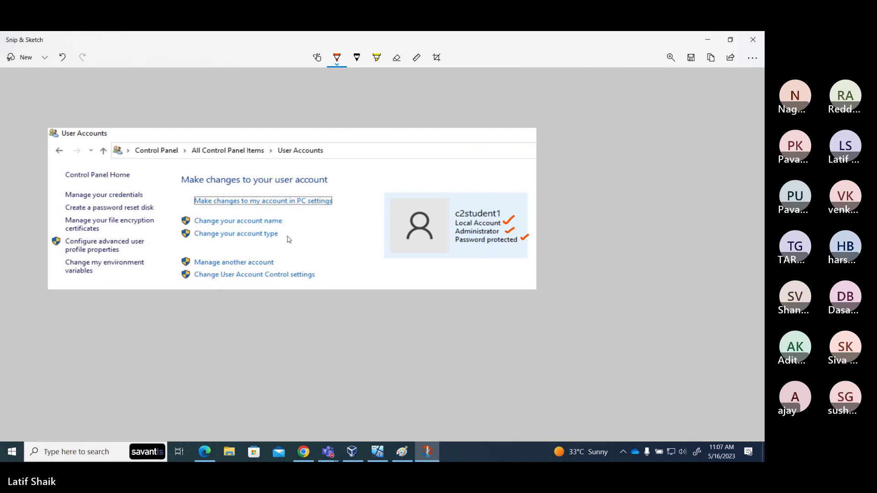
left_click(691, 57)
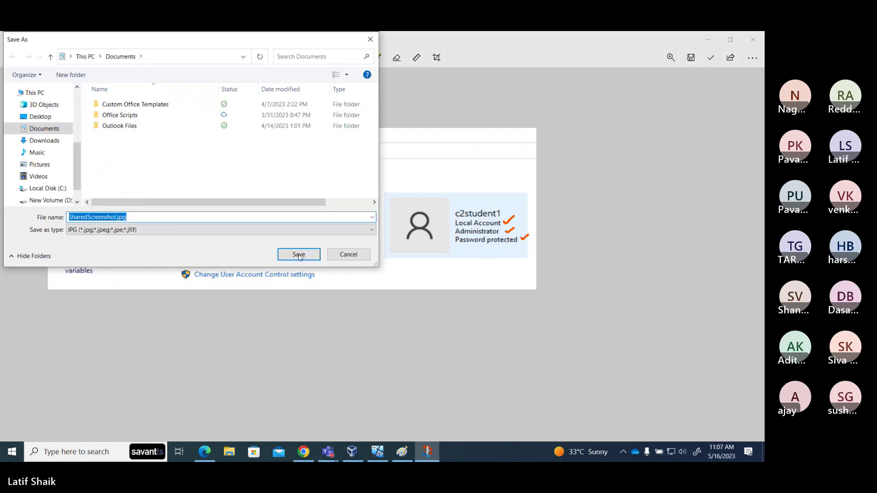
left_click(349, 255)
left_click(712, 64)
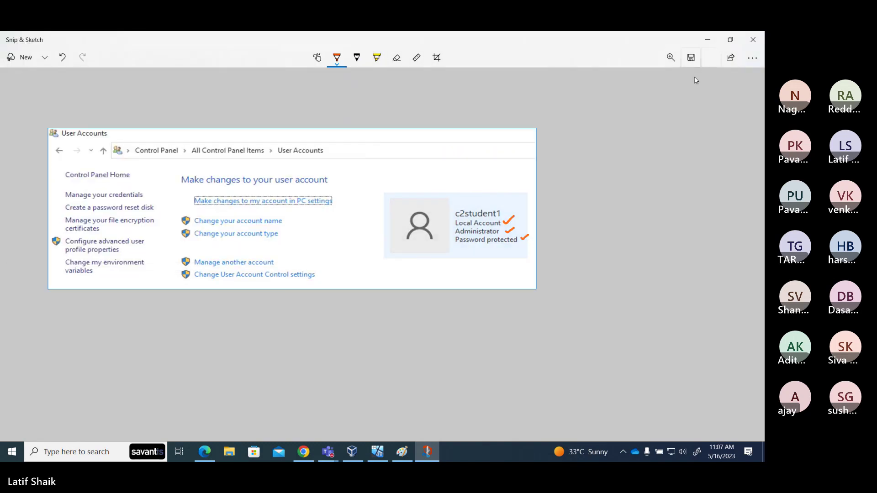
Paste the User Accounts screenshot into the notes and add blank lines below it.
left_click(304, 452)
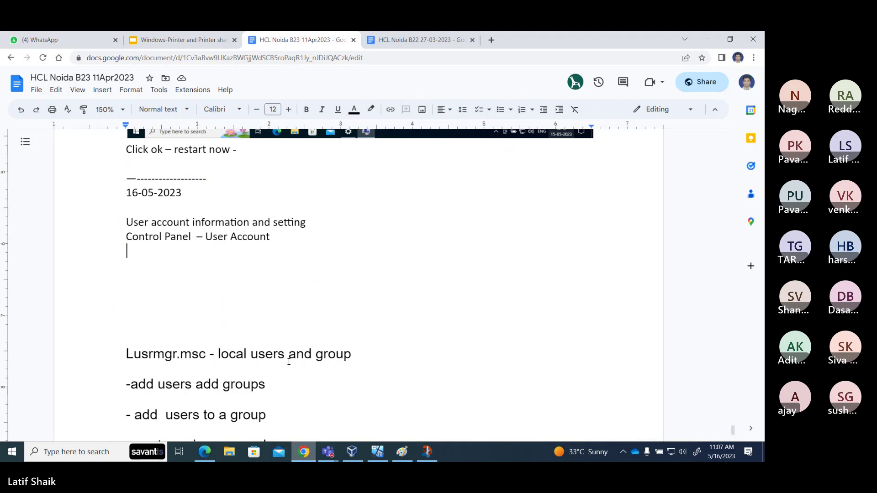
key("ctrl+v")
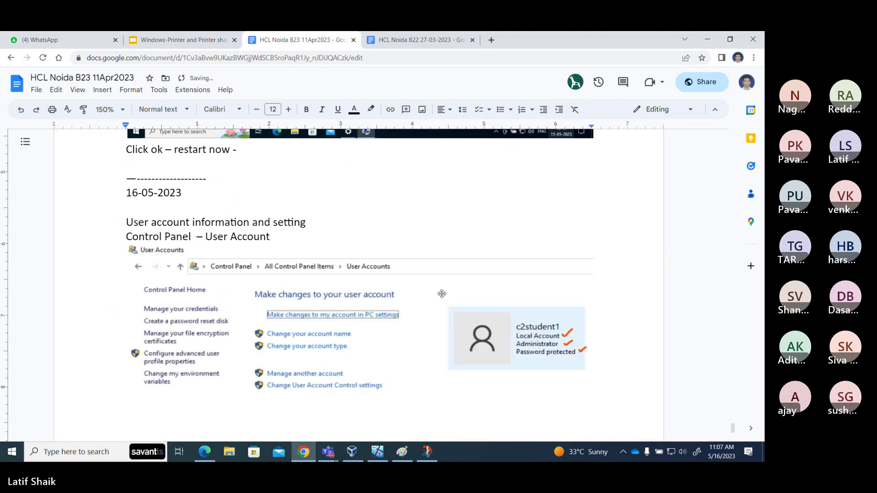
scroll(442, 293, "down", 3)
key("Return")
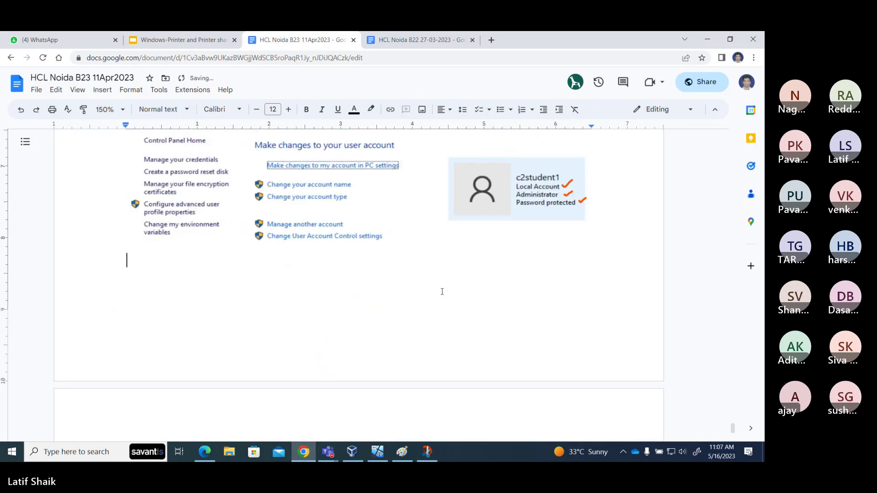
scroll(441, 296, "up", 2)
scroll(425, 305, "down", 4)
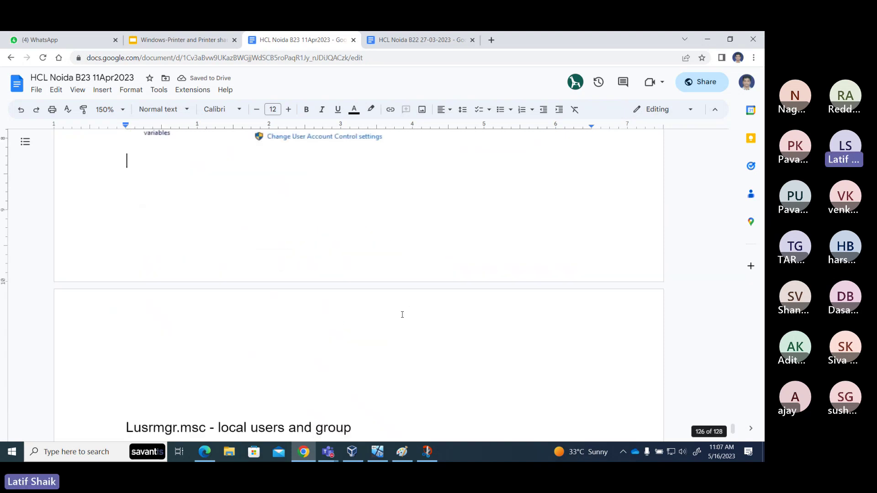
key("Return")
key("Return")
key("Return")
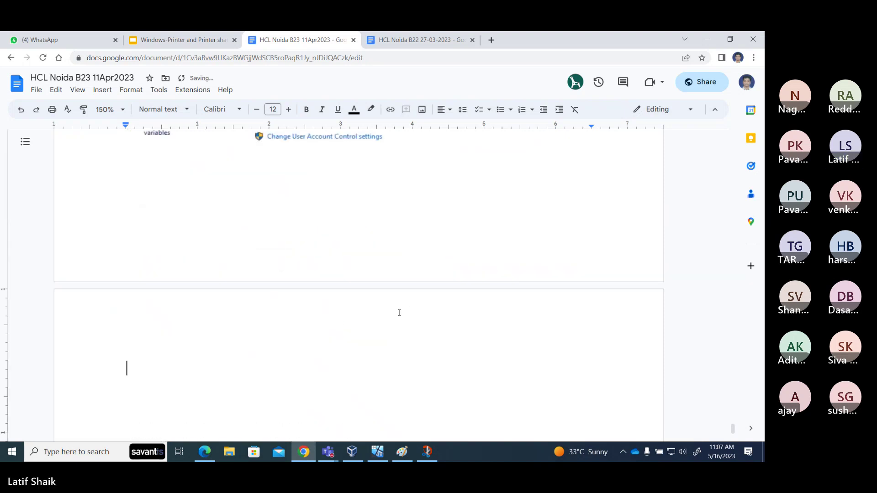
scroll(398, 314, "down", 2)
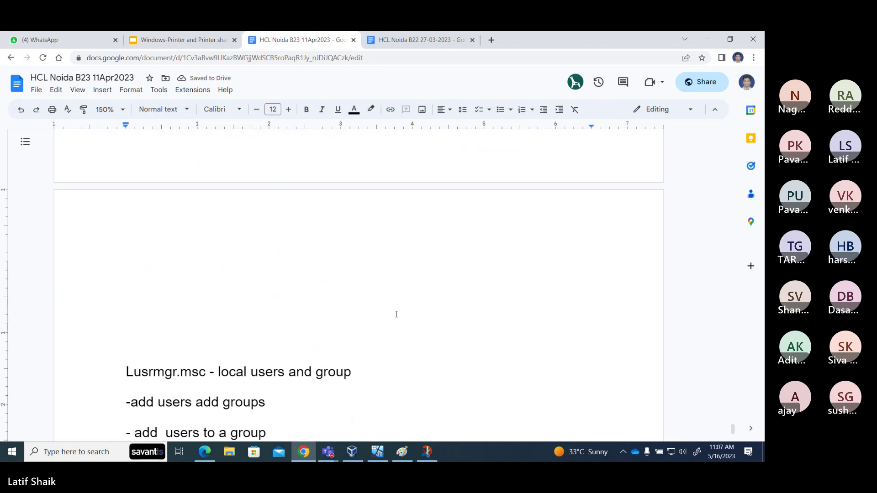
Type 'Add New user -> Settings -> Account ->' in the notes.
type("Add Ne")
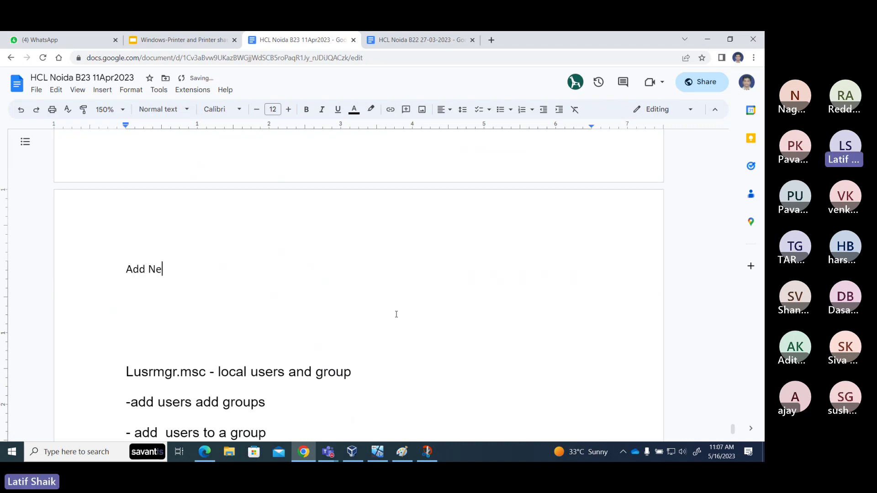
type("w user - ")
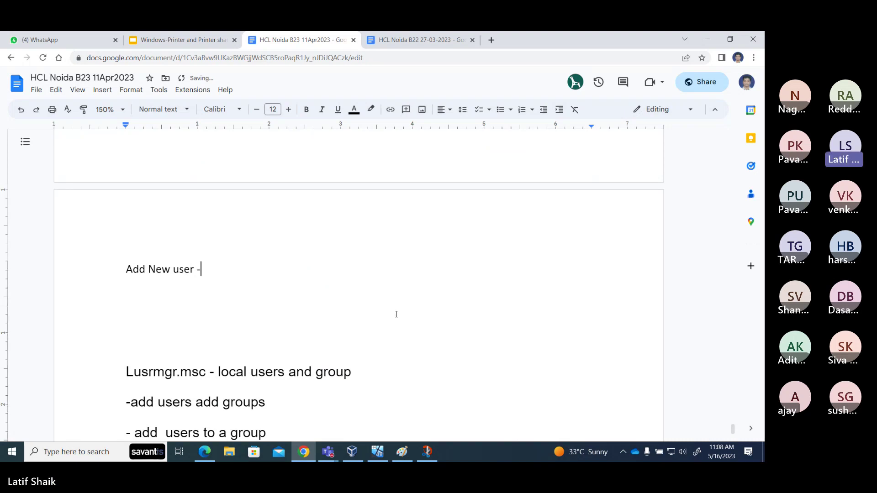
type(">")
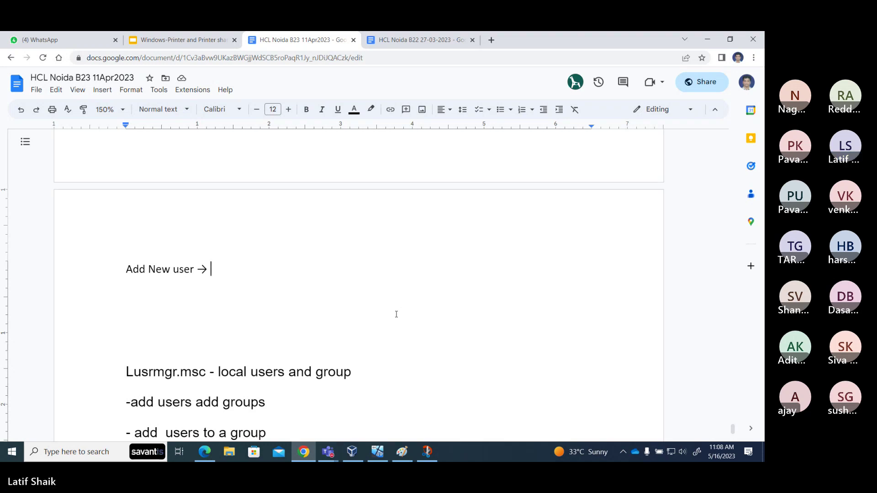
type("Settings -")
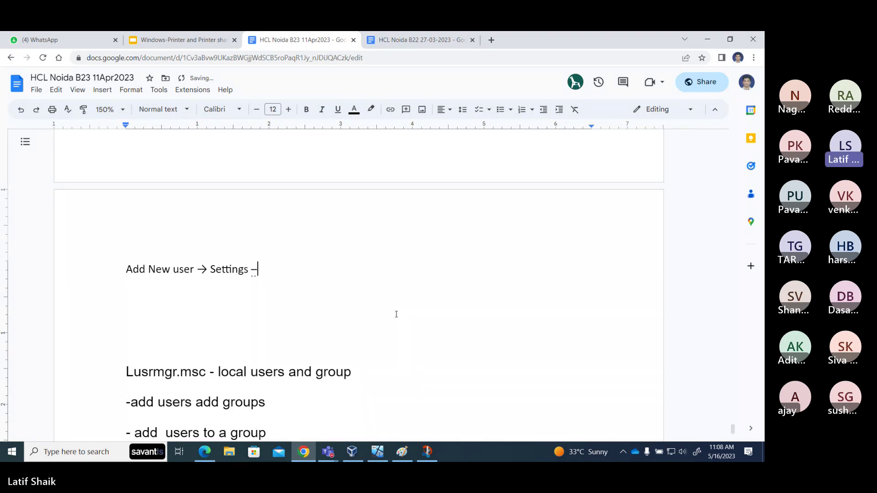
type("> ")
type("A")
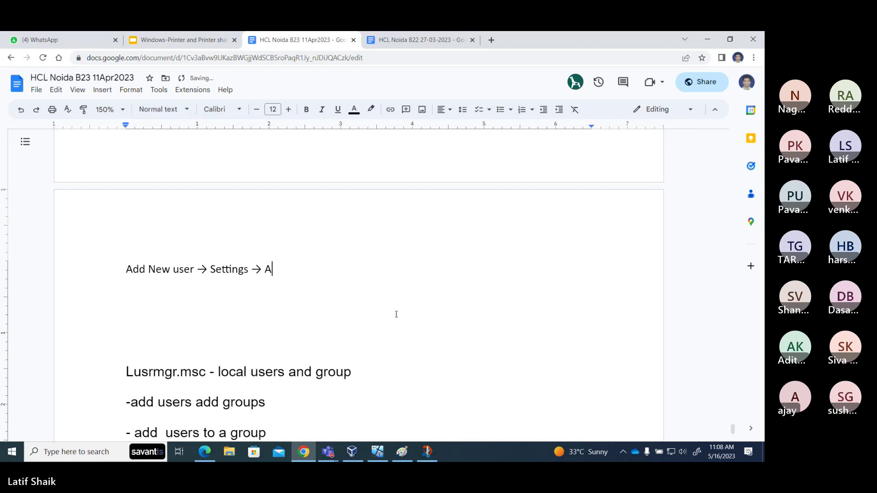
type("ccount ->")
left_click(377, 452)
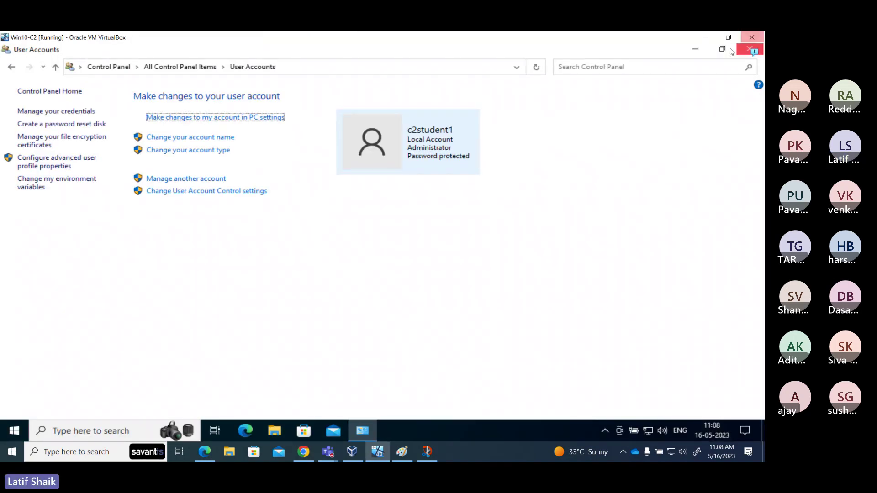
Close User Accounts and open Settings > Accounts > Family & other users in the VM.
key("alt+F4")
left_click(19, 432)
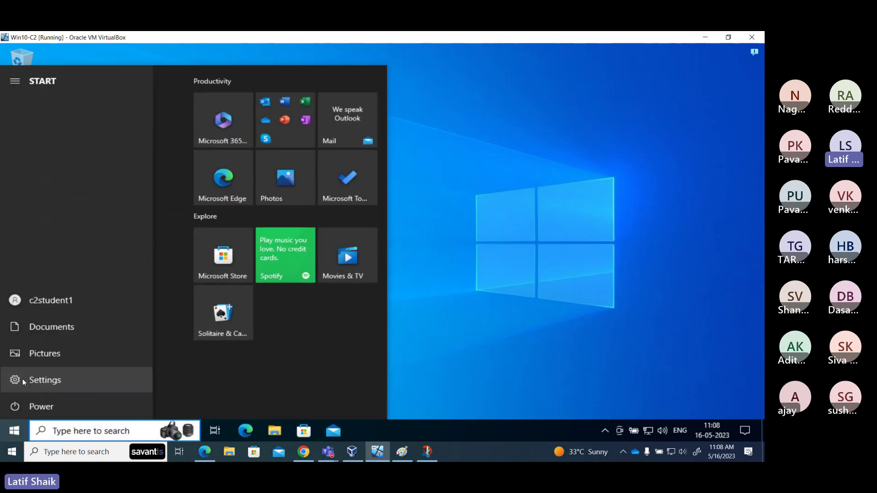
left_click(23, 380)
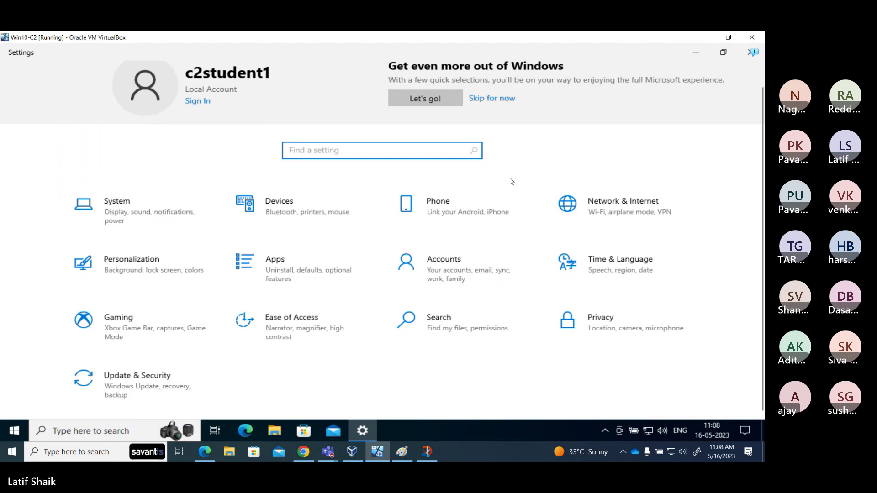
left_click(475, 270)
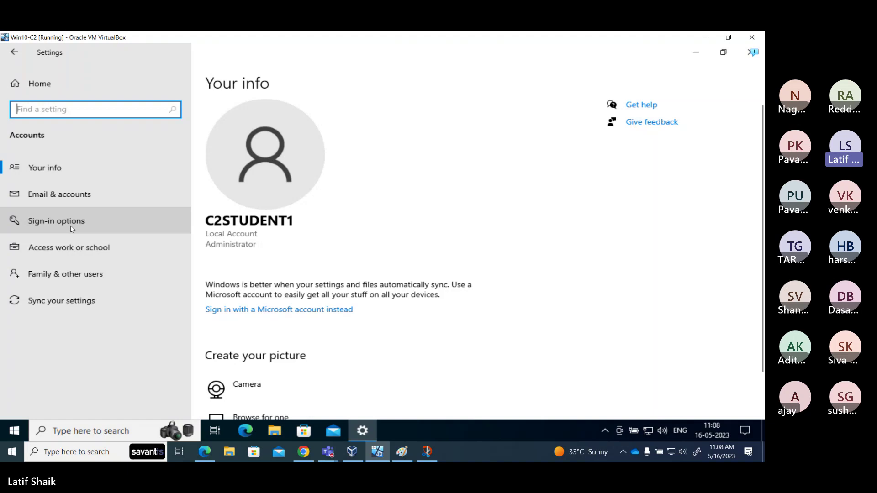
left_click(71, 276)
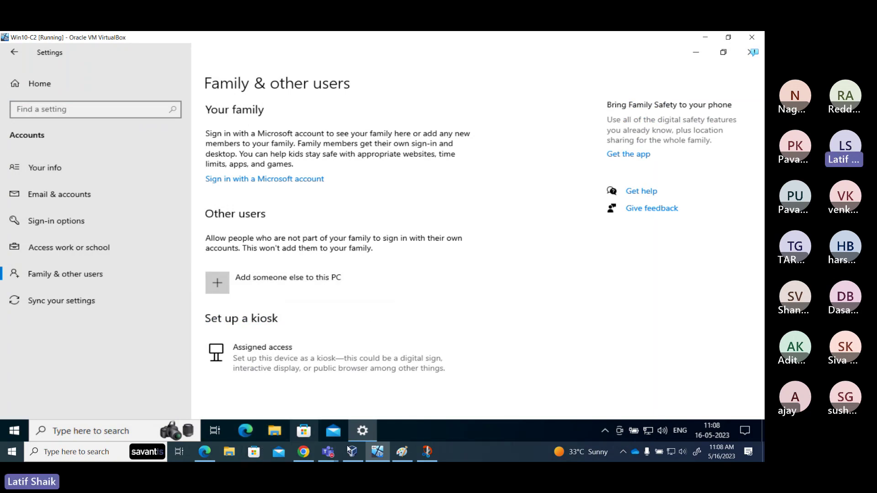
left_click(304, 452)
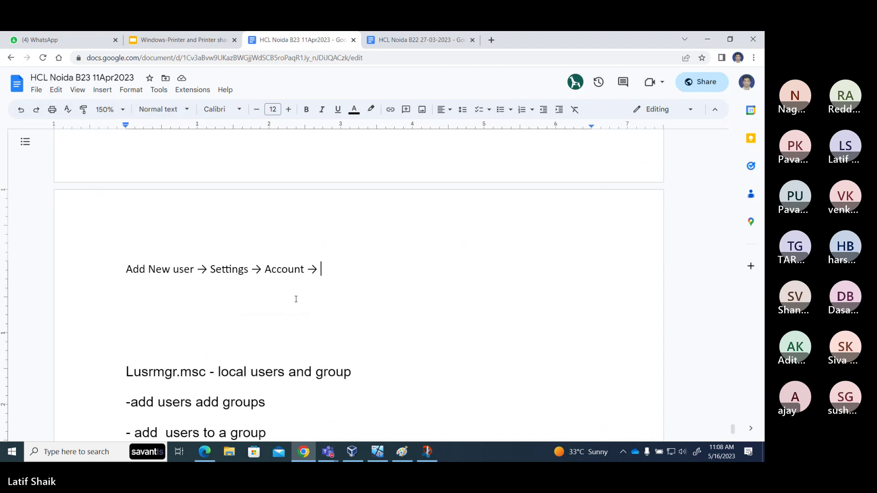
Continue the path with 'Family and Others -> + Add some else use this PC' and start a new line.
type("Family and Others")
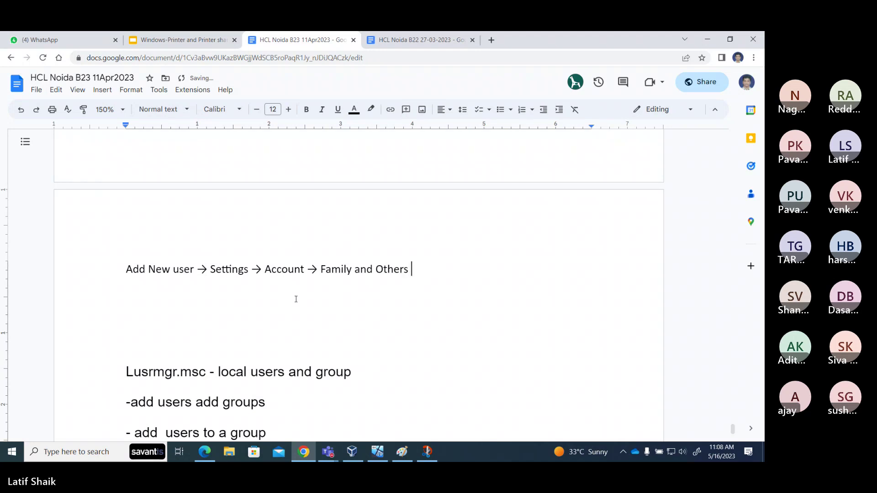
type(" -> Ad")
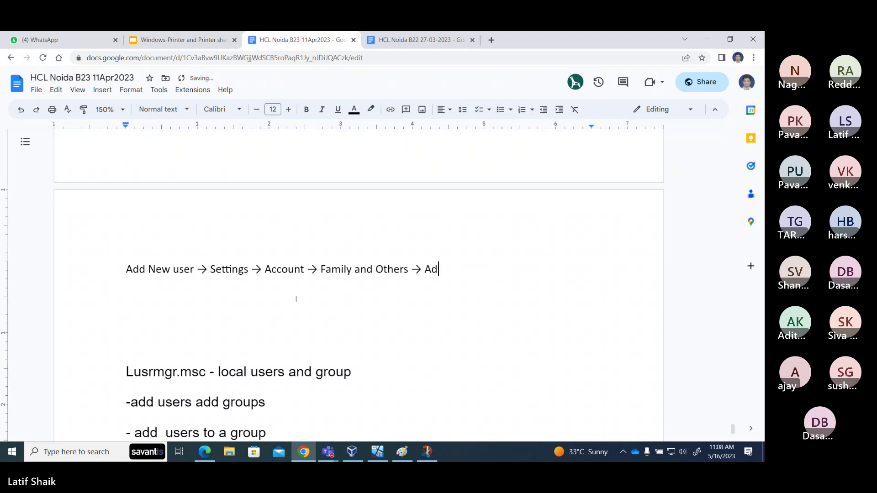
key("BackSpace")
key("BackSpace")
key("BackSpace")
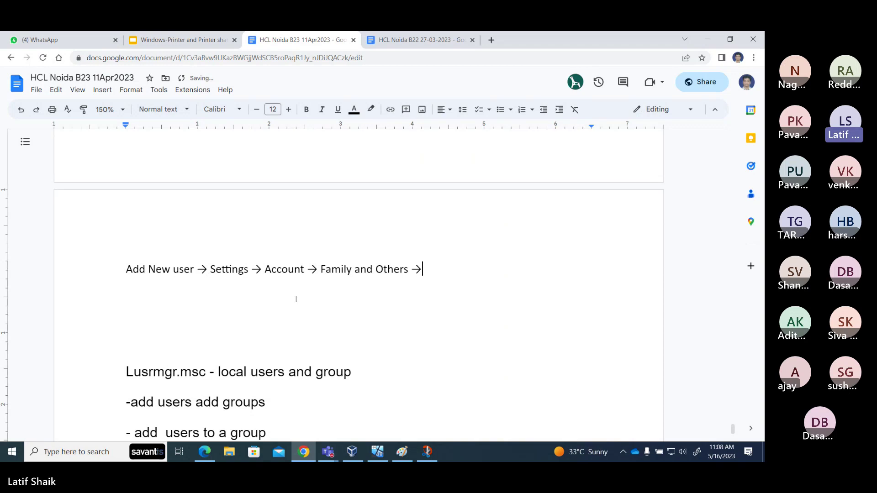
type("+ A")
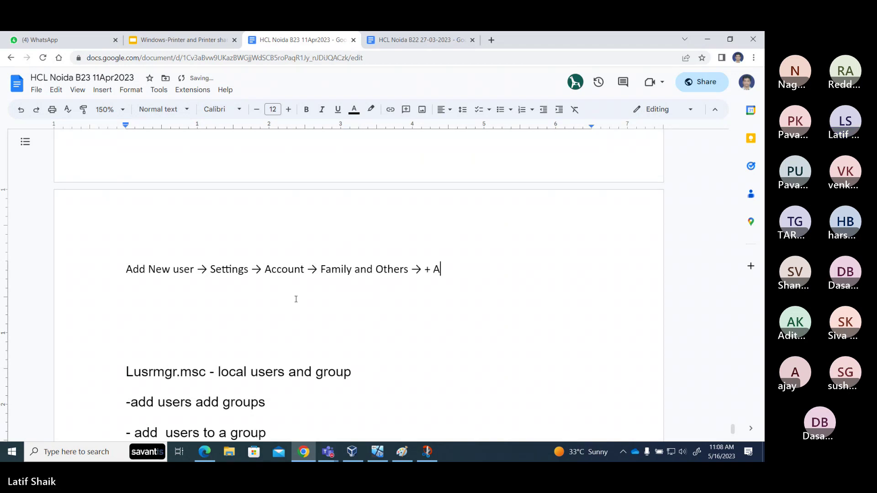
type("dd some else use")
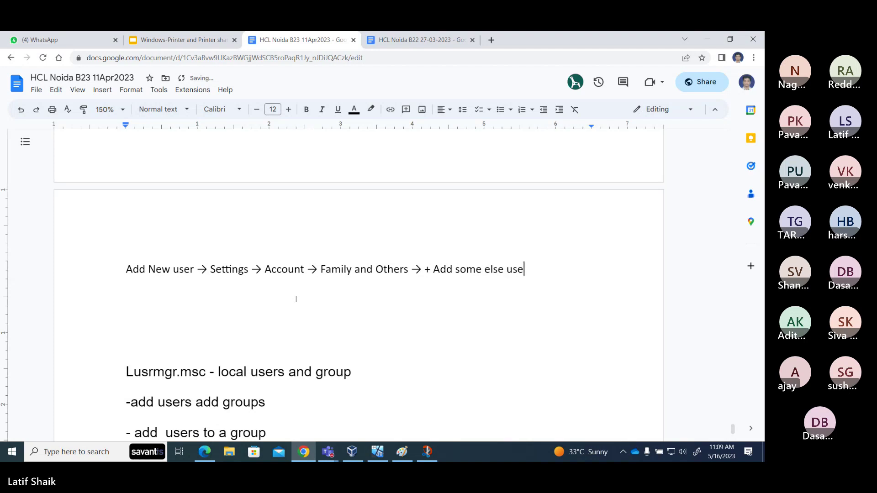
type(" this PC")
key("Return")
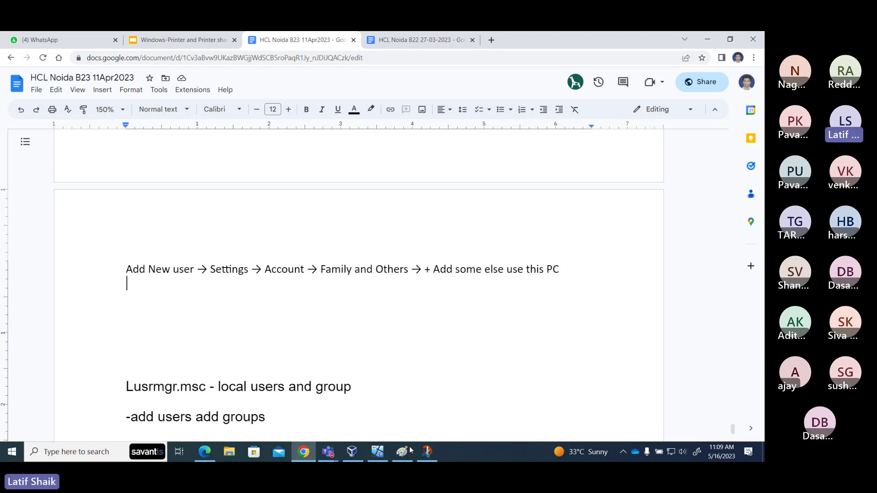
Open 'Add someone else to this PC' in the VM, then start and cancel a new snip.
left_click(377, 452)
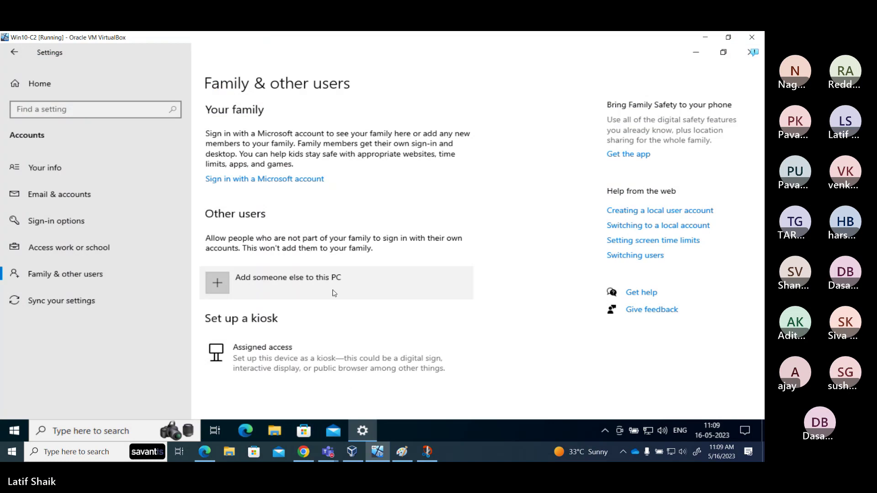
left_click(257, 289)
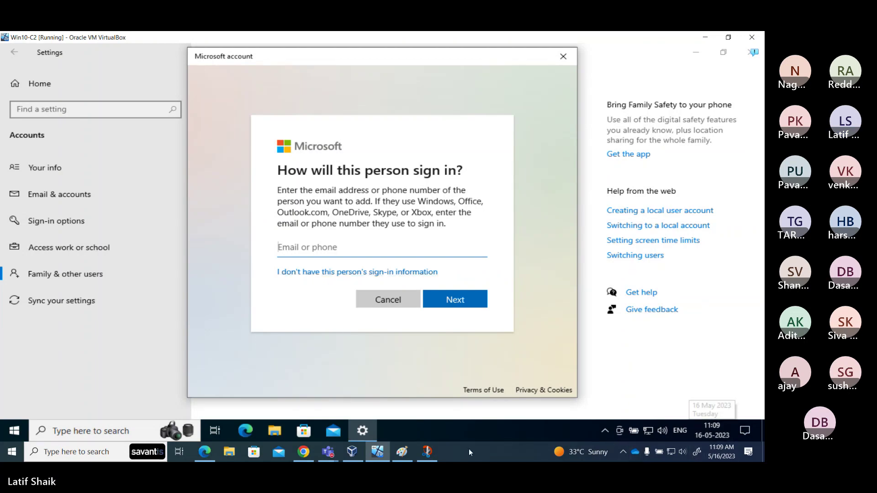
left_click(430, 454)
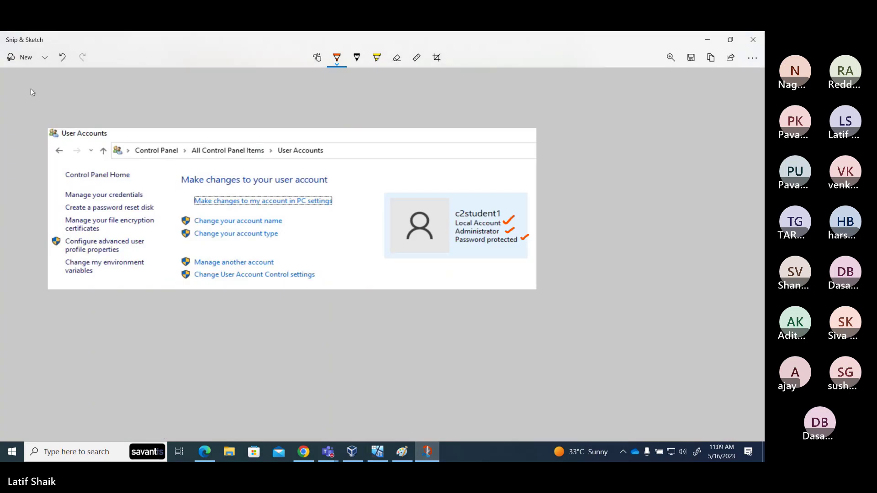
left_click(45, 61)
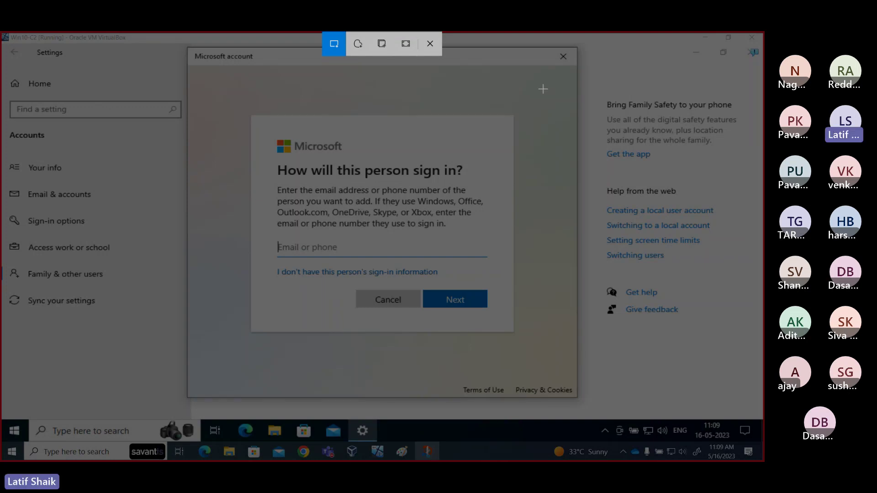
key("Escape")
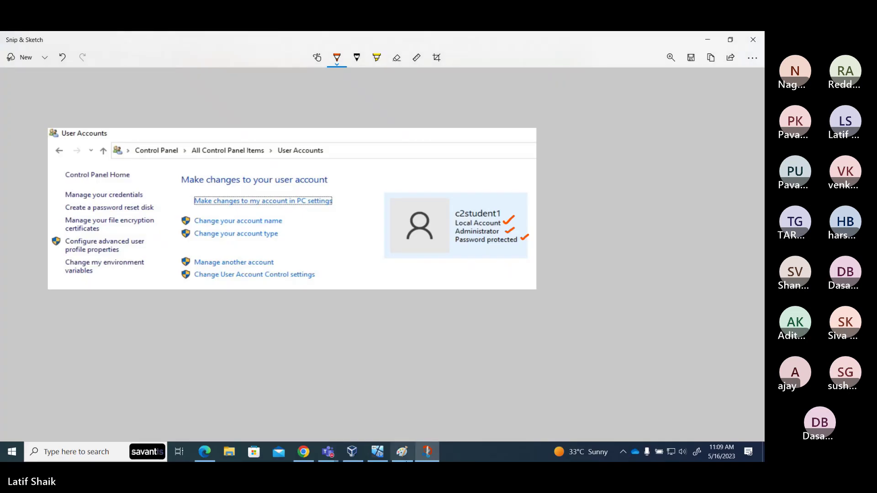
Close the Microsoft account sign-in dialog and return to Snip & Sketch.
left_click(378, 453)
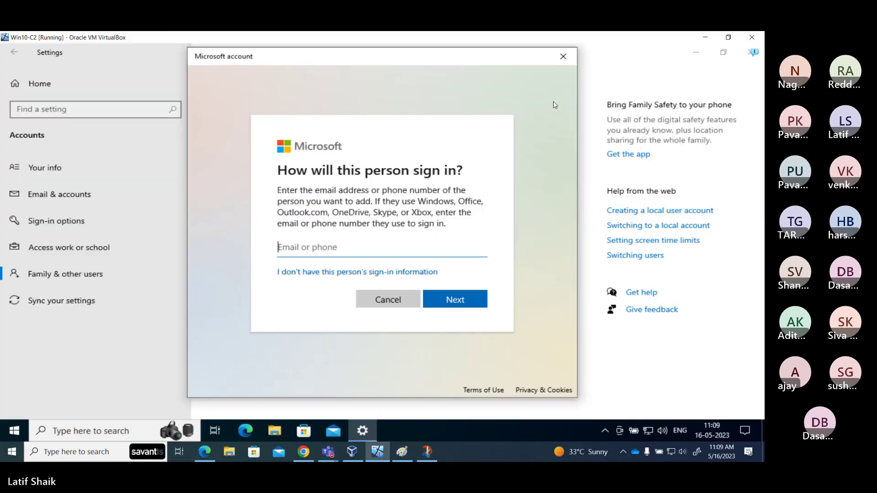
left_click(564, 56)
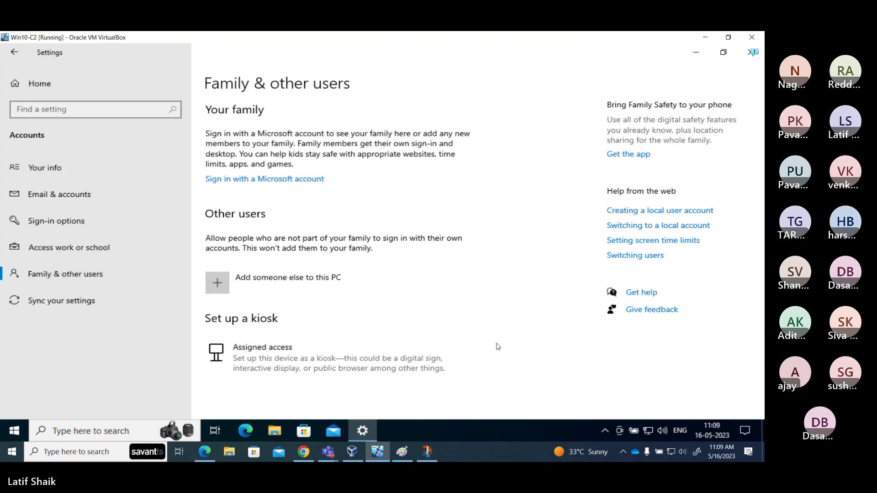
left_click(430, 452)
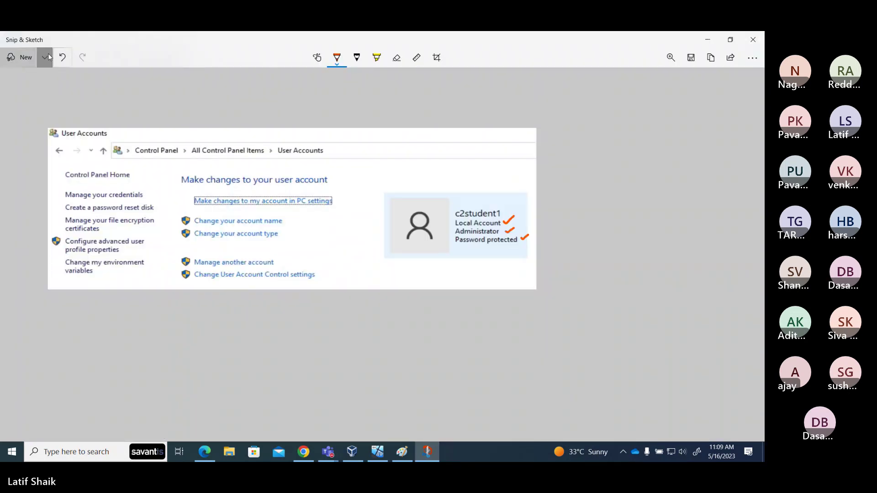
Snip the Family & other users page and tick Settings, Accounts, Family & other users and Add someone else.
left_click(50, 58)
left_click(40, 80)
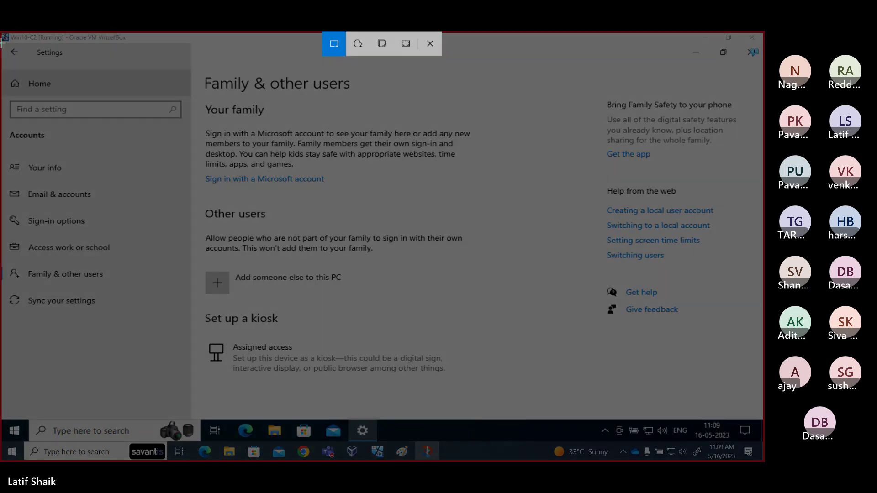
mouse_move(2, 43)
left_mouse_down()
mouse_move(663, 393)
mouse_move(510, 418)
mouse_move(478, 376)
left_mouse_up()
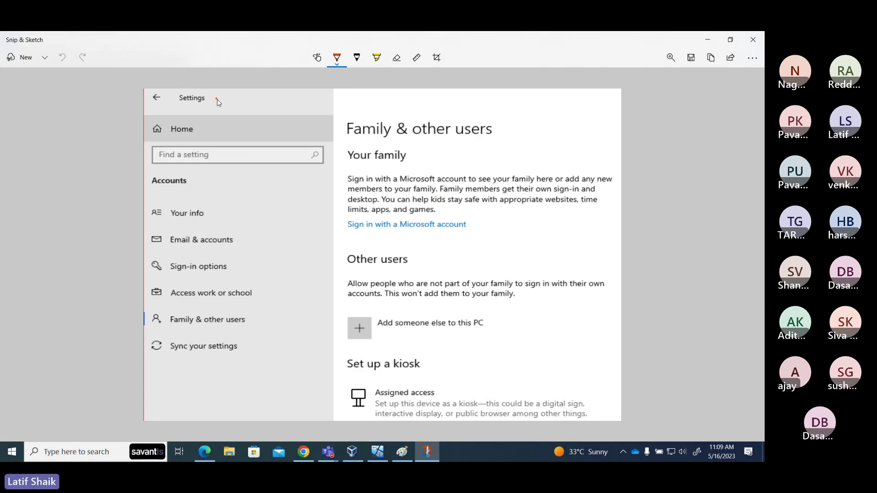
left_click_drag(216, 98, 239, 89)
left_click_drag(203, 180, 223, 173)
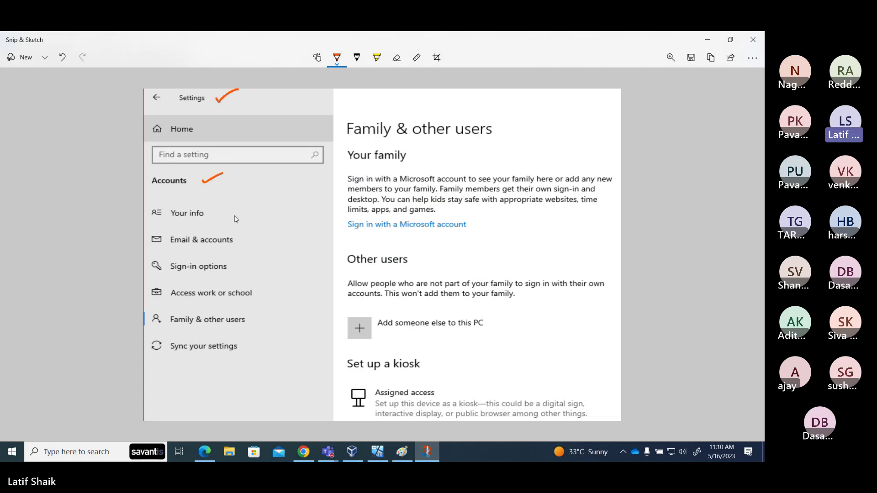
left_click_drag(250, 318, 259, 316)
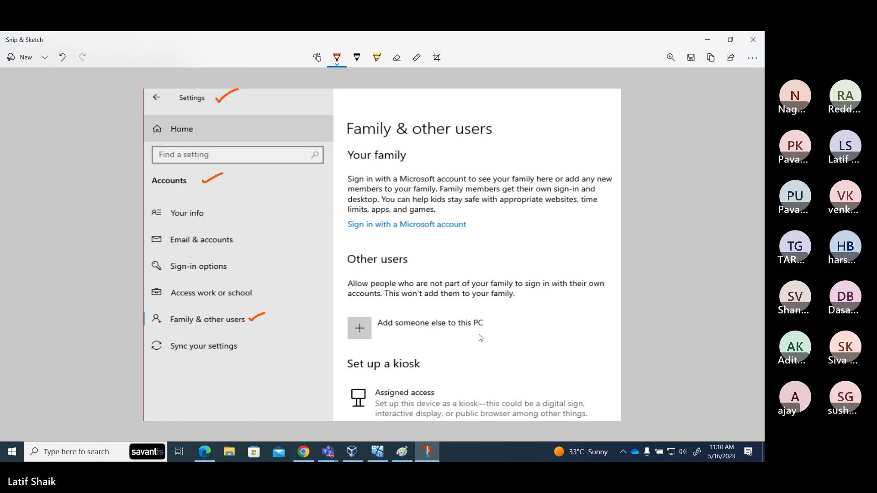
left_click_drag(485, 325, 501, 321)
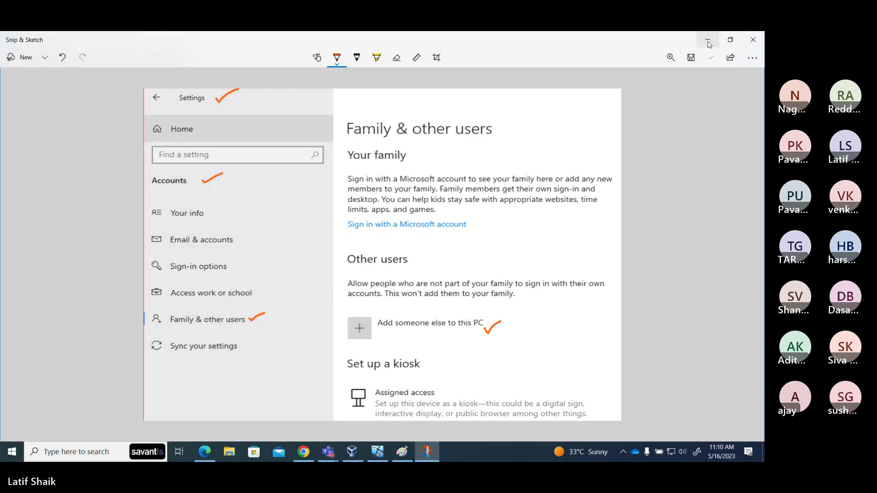
Paste the annotated Settings screenshot into the class notes with an empty line below.
left_click(707, 39)
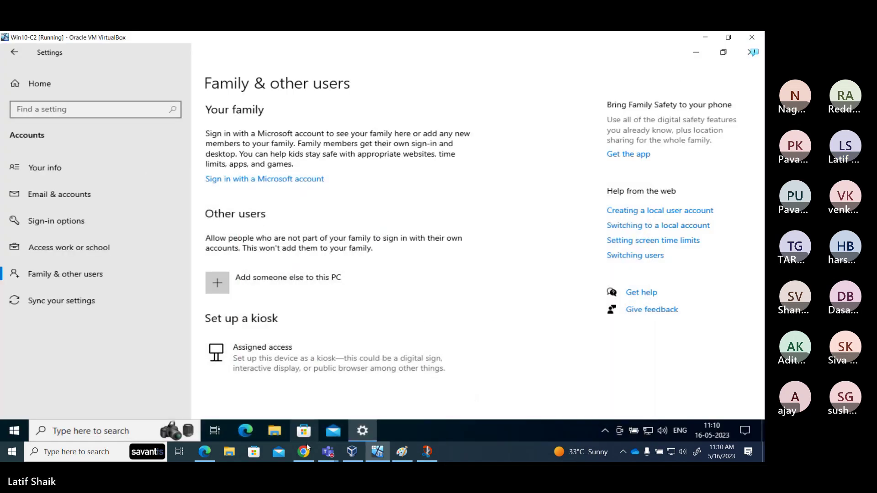
left_click(303, 453)
key("ctrl+v")
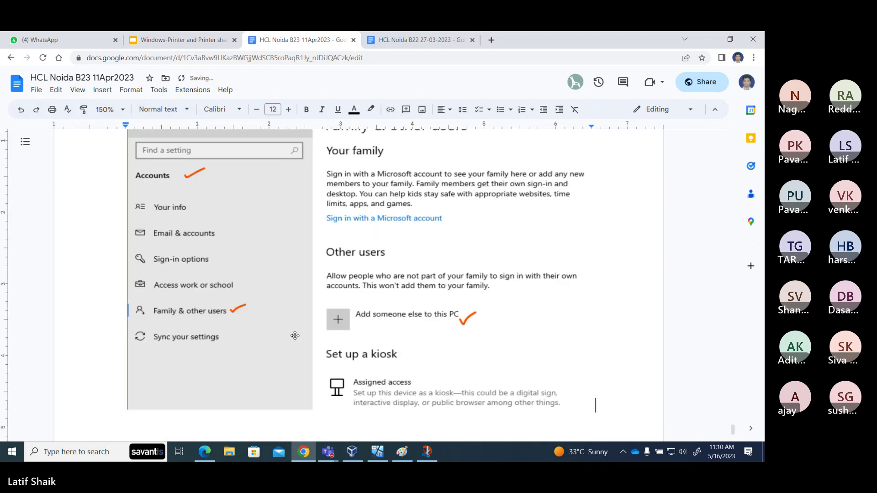
scroll(402, 304, "down", 3)
key("Return")
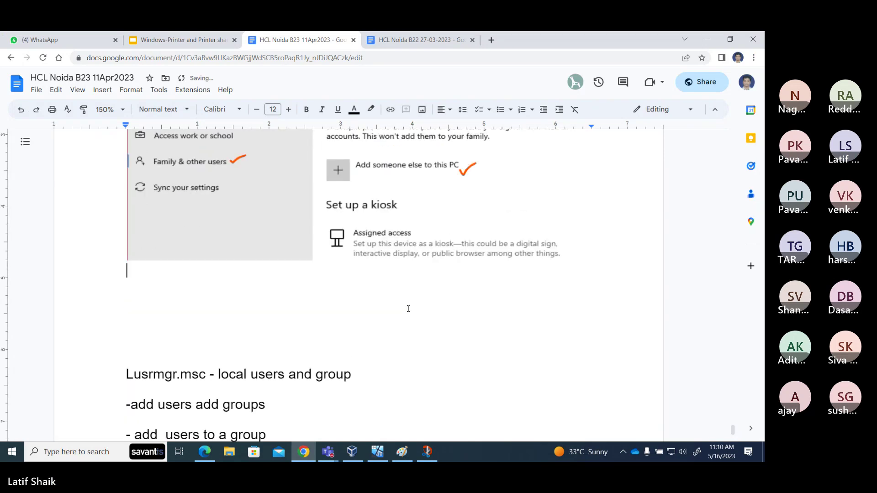
Open the add-user dialog in the VM and snip the Microsoft account sign-in dialog.
left_click(384, 457)
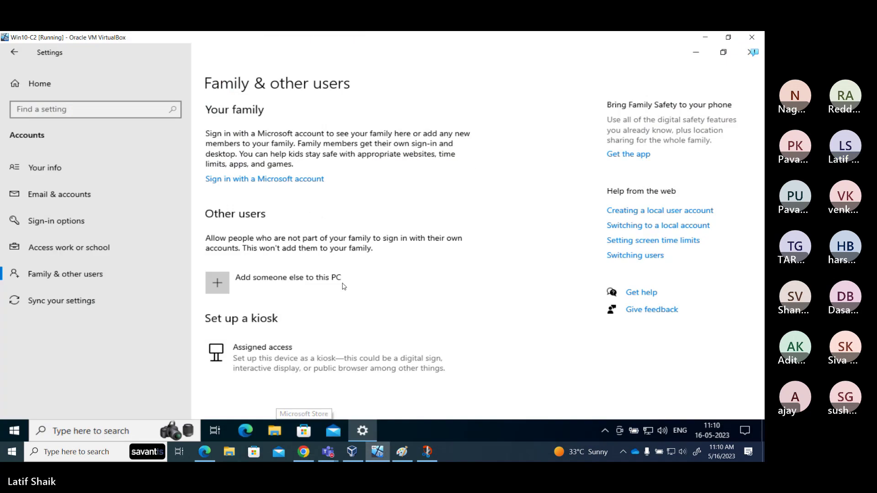
left_click(305, 280)
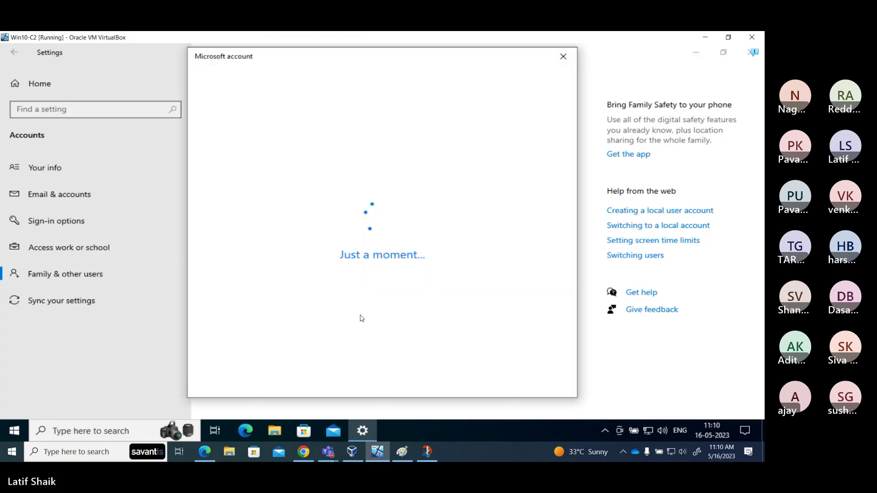
left_click(428, 452)
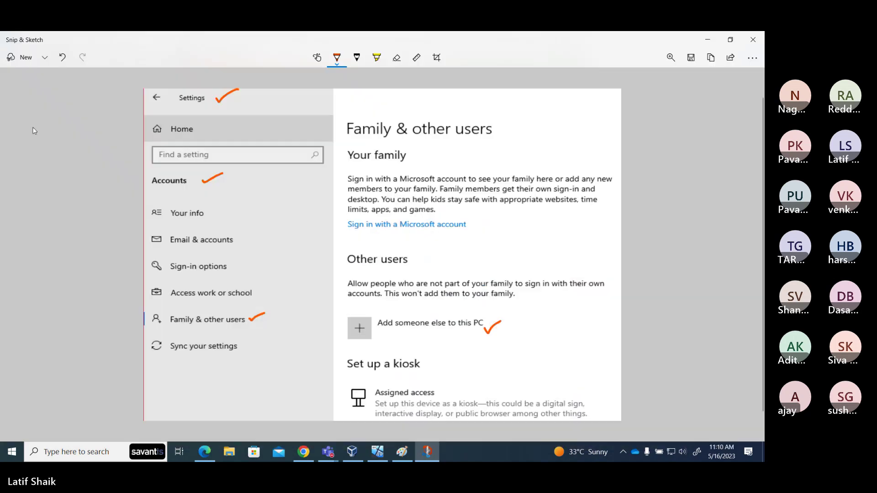
left_click(44, 58)
left_click(20, 79)
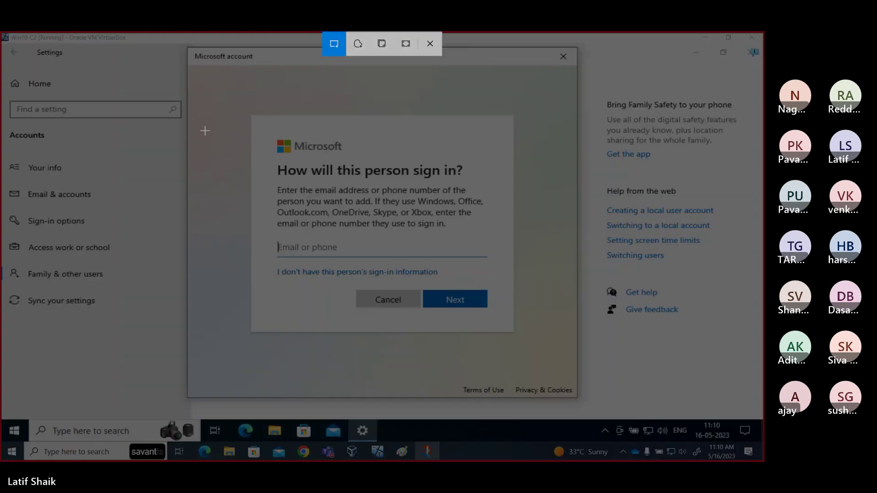
mouse_move(186, 46)
left_mouse_down()
mouse_move(401, 182)
mouse_move(402, 256)
mouse_move(545, 394)
mouse_move(576, 397)
left_mouse_up()
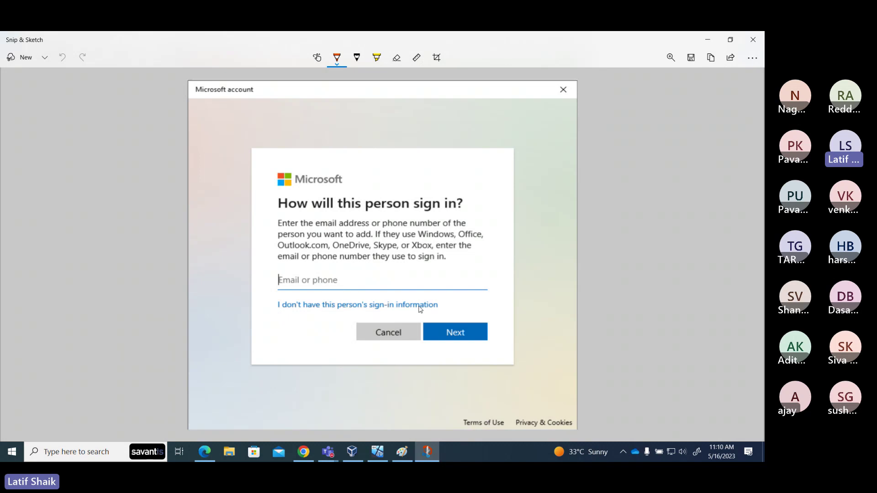
Tick the no-sign-in-information option, mark Next, and copy the snip.
left_click_drag(299, 314, 304, 302)
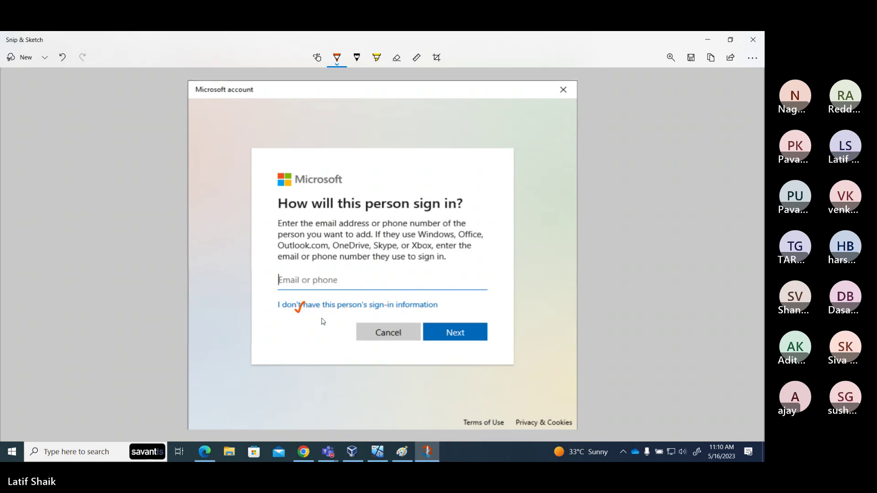
left_click_drag(453, 352, 449, 346)
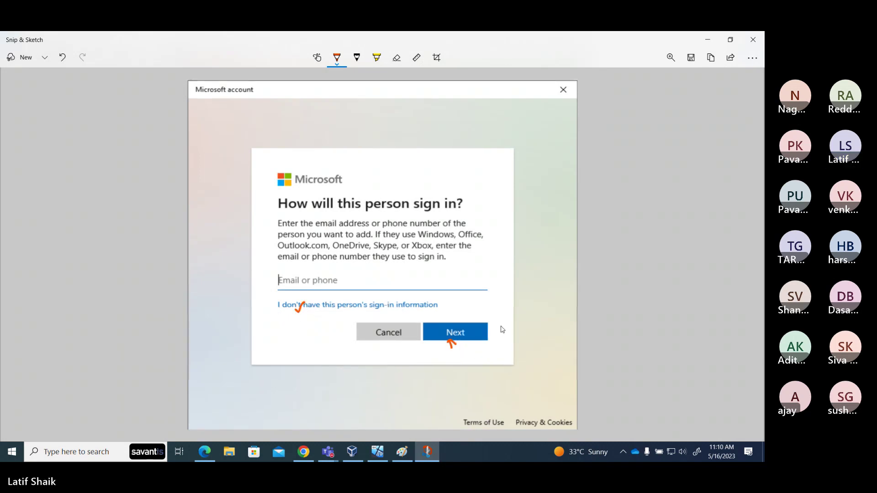
left_click(711, 58)
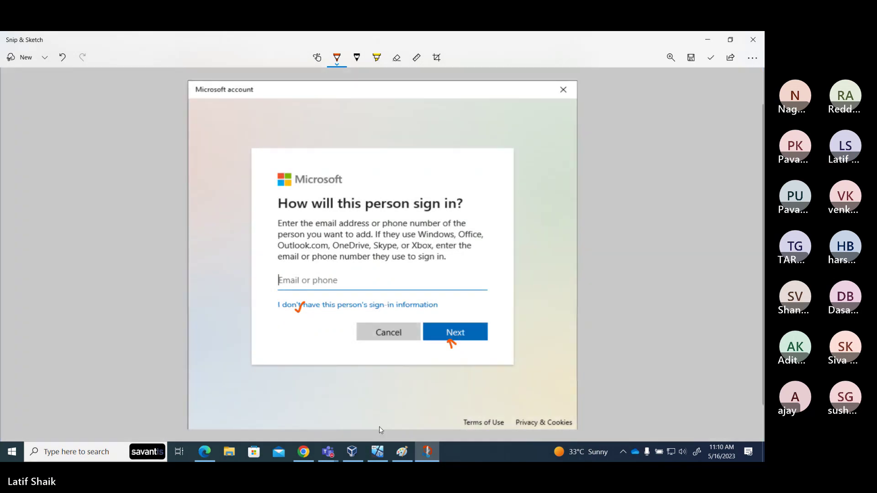
Paste the 'How will this person sign in?' screenshot into the notes and shrink it to fit.
left_click(304, 452)
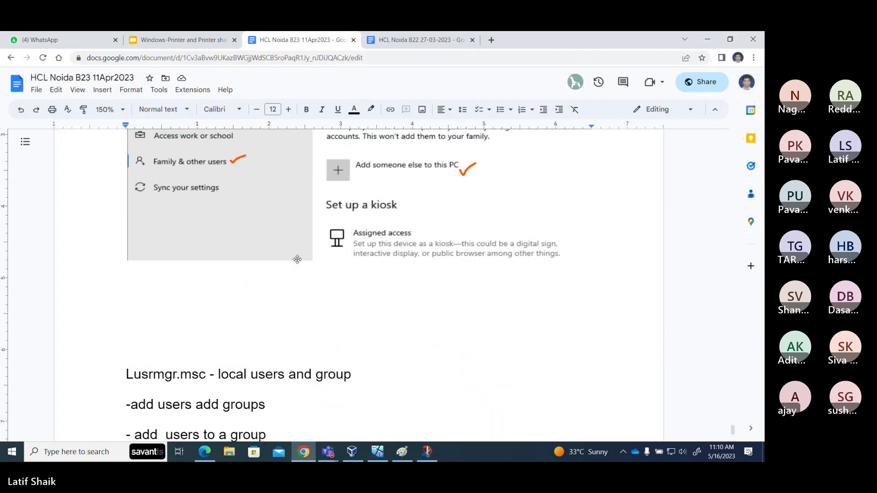
key("ctrl+v")
scroll(352, 251, "up", 3)
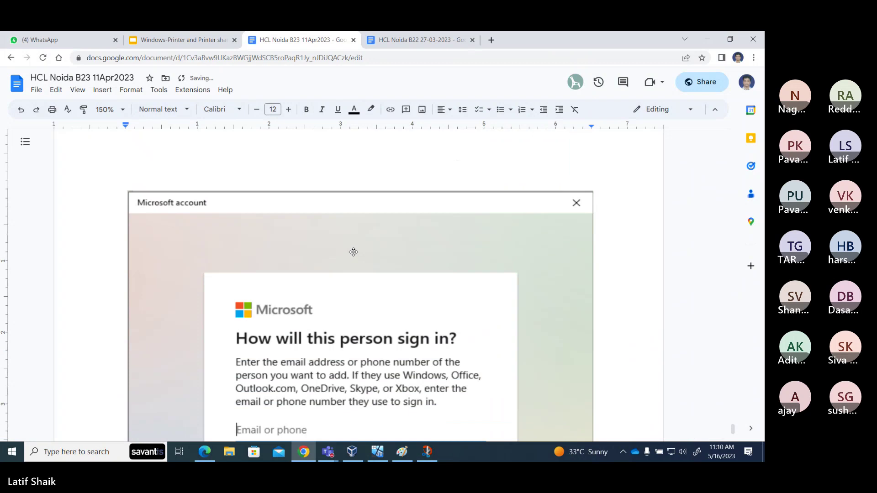
scroll(352, 249, "down", 5)
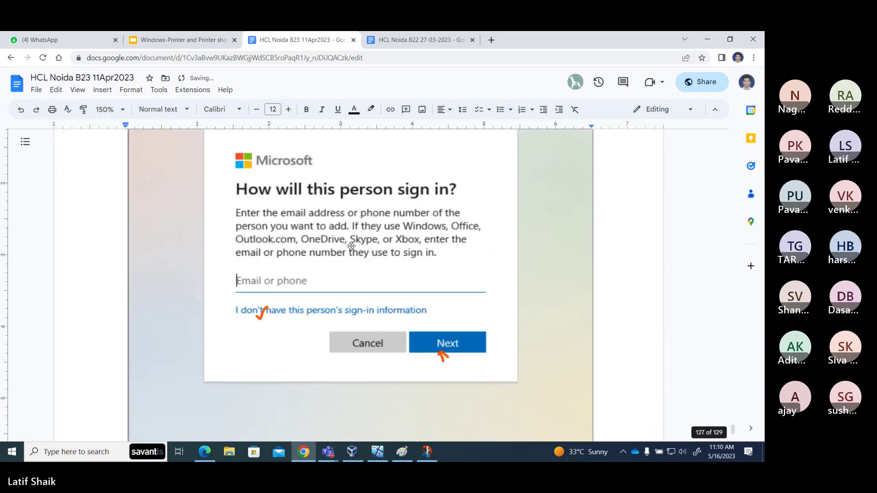
left_click(351, 246)
scroll(351, 247, "down", 5)
scroll(592, 274, "up", 2)
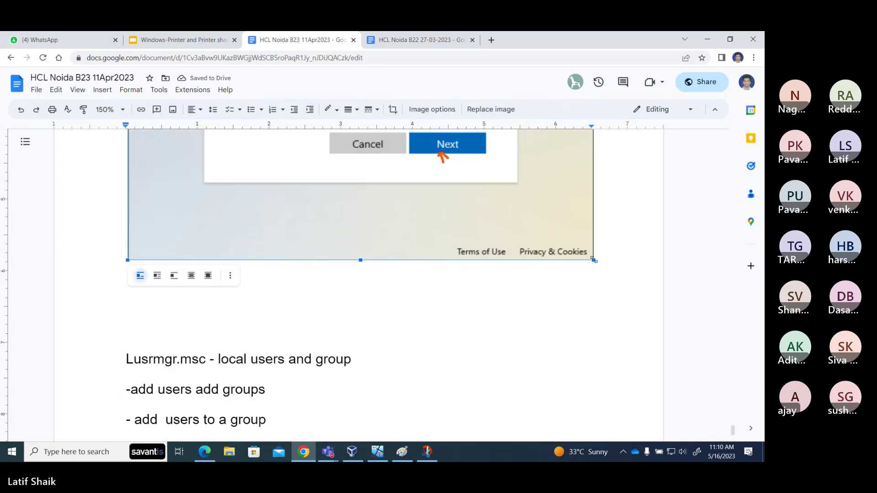
left_click_drag(593, 260, 505, 180)
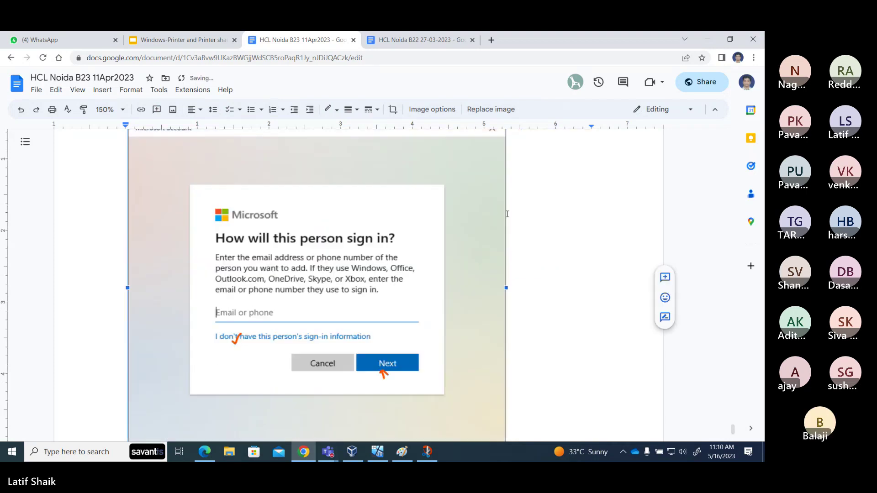
Fine-tune the sign-in screenshot's size and return to the blank line below it.
scroll(491, 223, "up", 5)
left_click(463, 174)
scroll(463, 191, "up", 5)
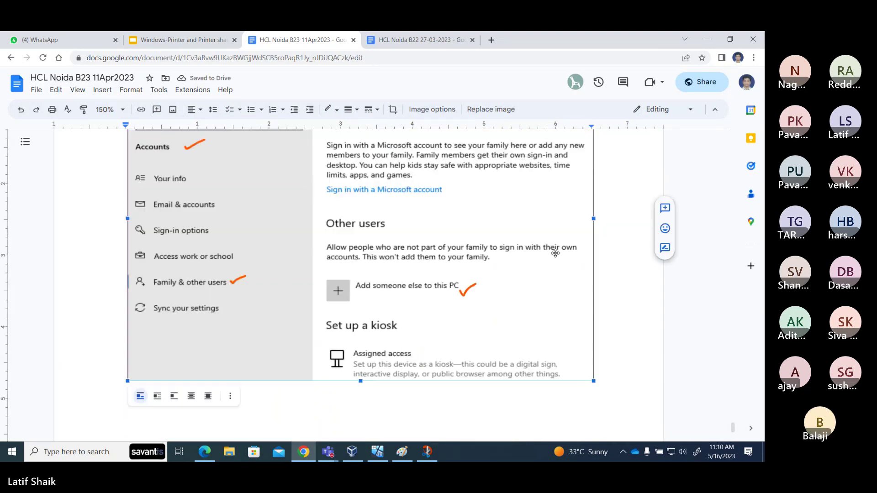
scroll(512, 304, "down", 10)
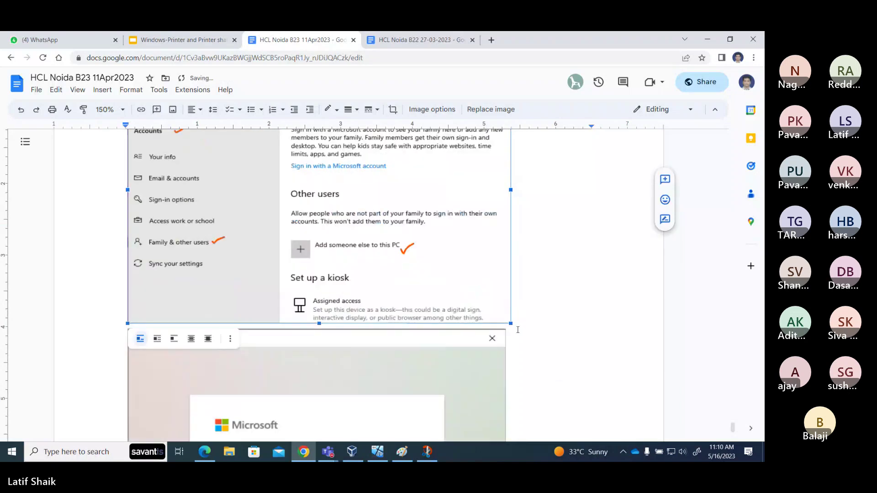
left_click(483, 253)
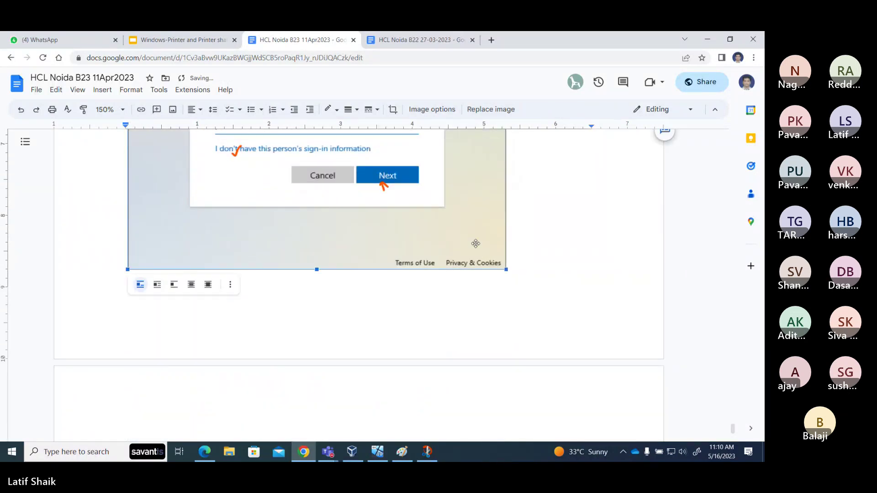
left_click_drag(506, 270, 511, 273)
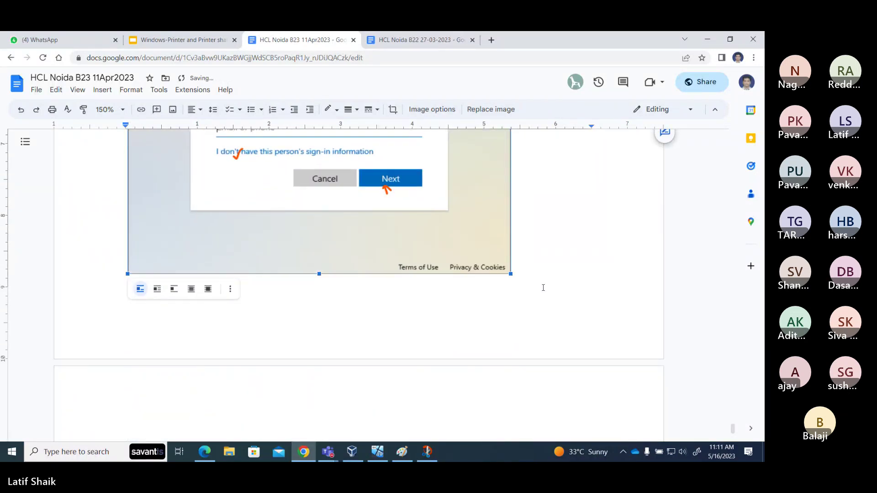
scroll(543, 289, "up", 10)
scroll(470, 280, "down", 10)
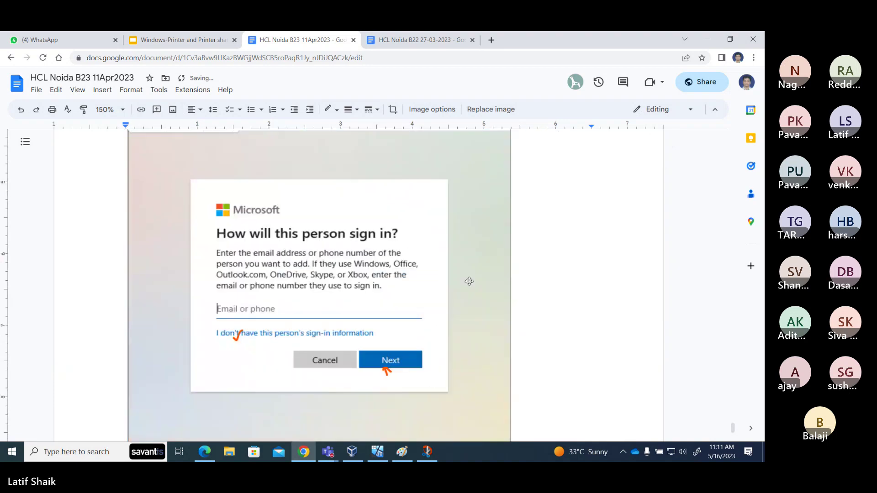
left_click(417, 318)
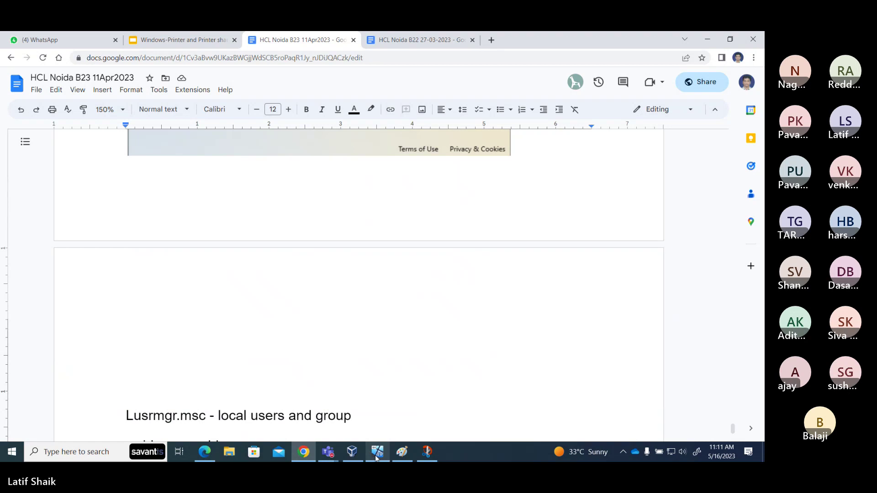
left_click(377, 452)
Go to the Create account page via 'I don't have this person's sign-in information' and snip it.
left_click(321, 273)
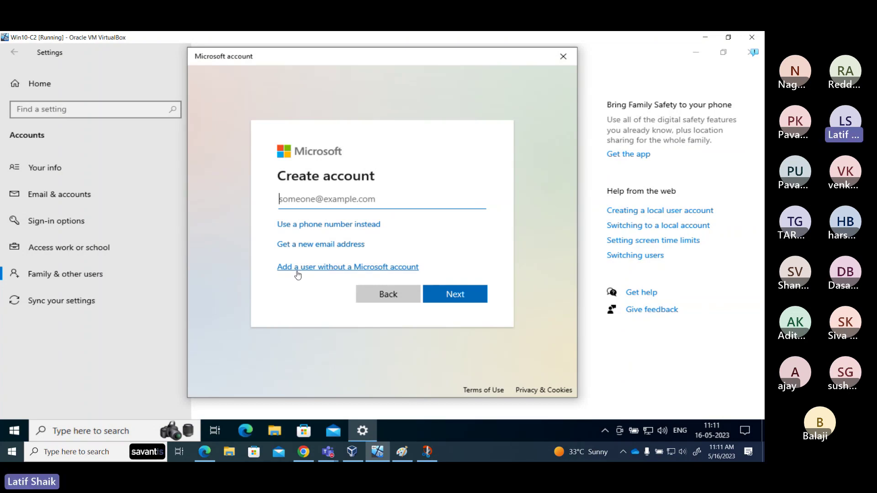
left_click(426, 450)
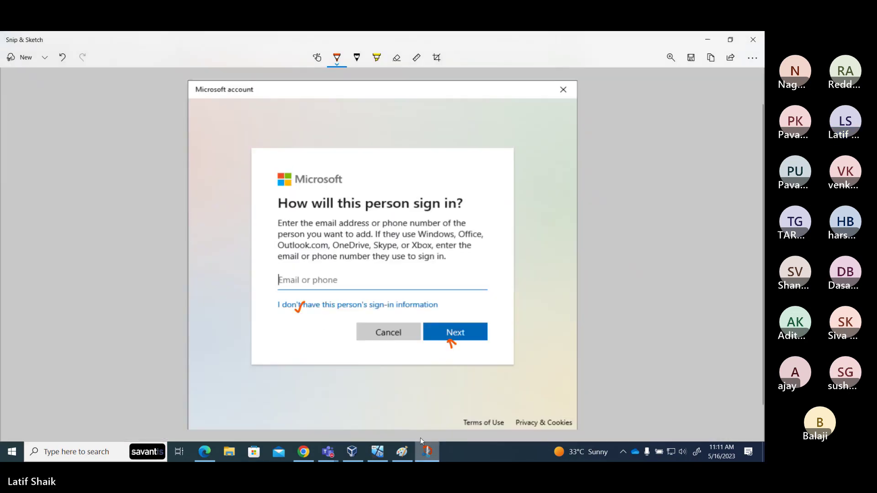
left_click(44, 57)
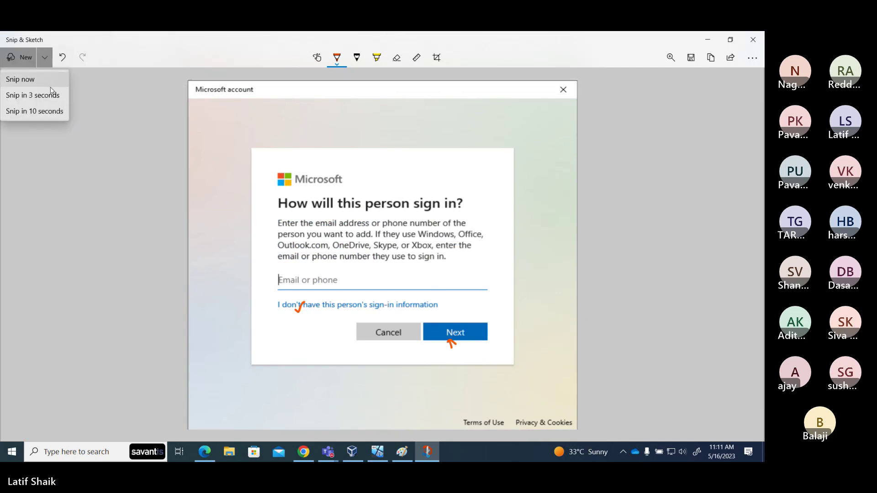
left_click(50, 85)
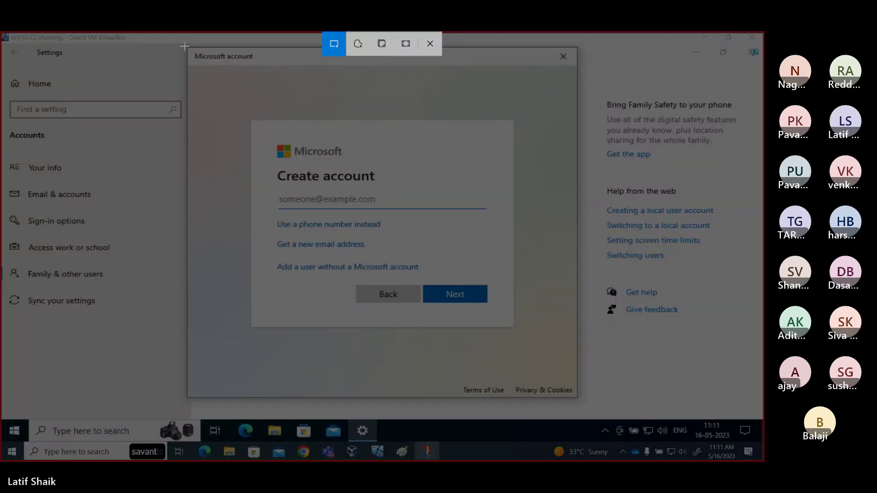
left_click_drag(186, 46, 577, 398)
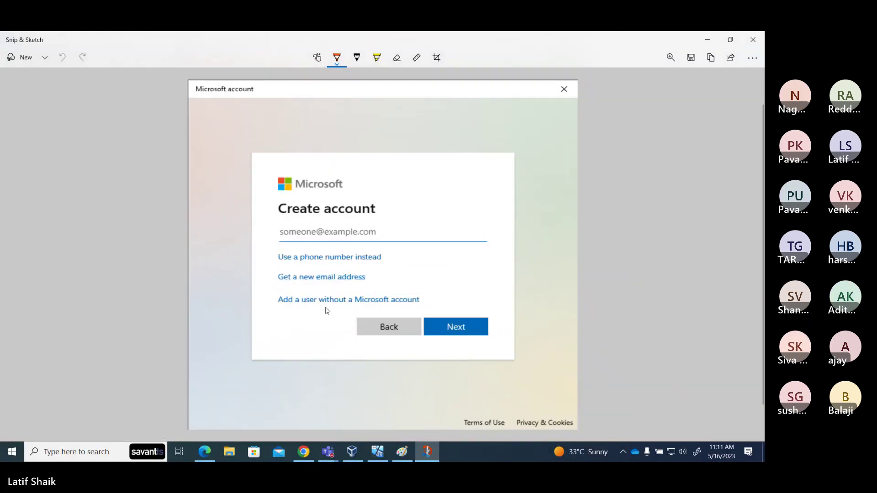
Tick 'Add a user without a Microsoft account' on the snip and copy it.
left_click_drag(421, 297, 436, 292)
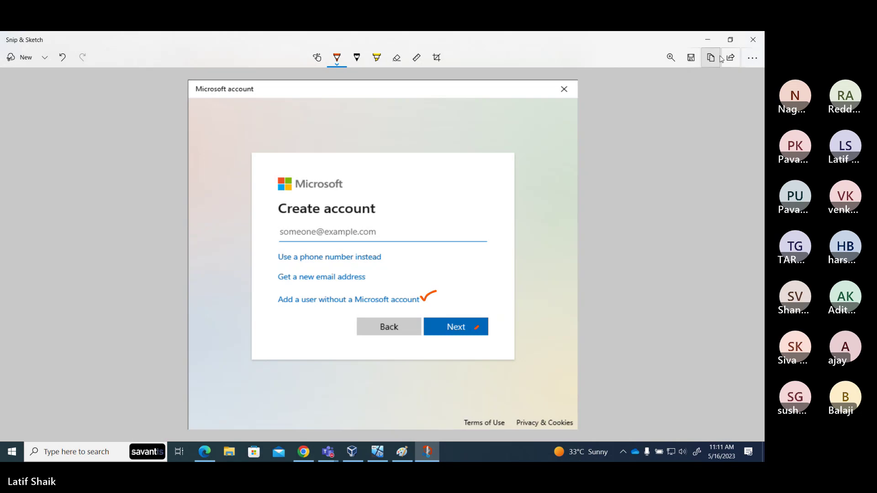
left_click(711, 57)
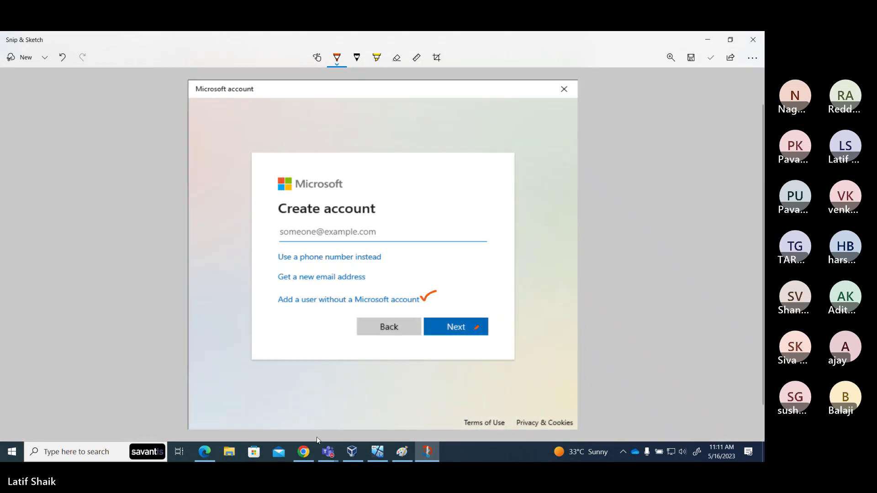
left_click(305, 454)
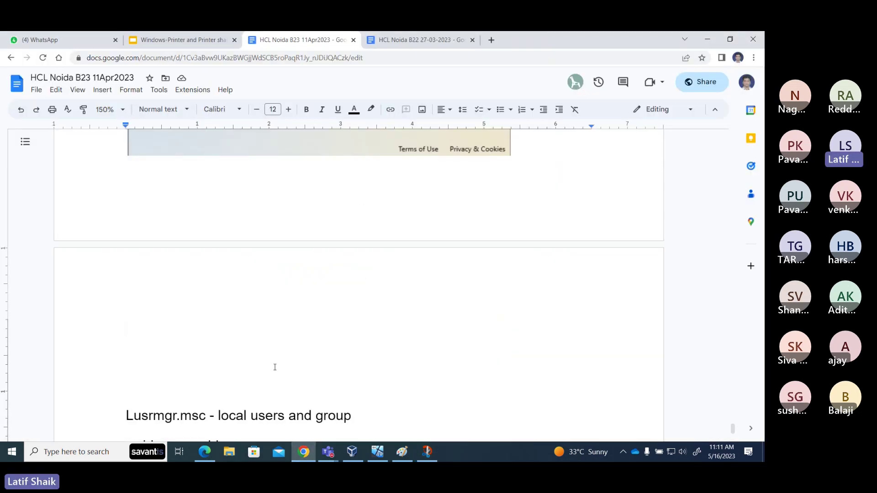
Paste the ticked Create account screenshot, shrink it, and add an empty line below it.
key("ctrl+v")
scroll(368, 352, "up", 5)
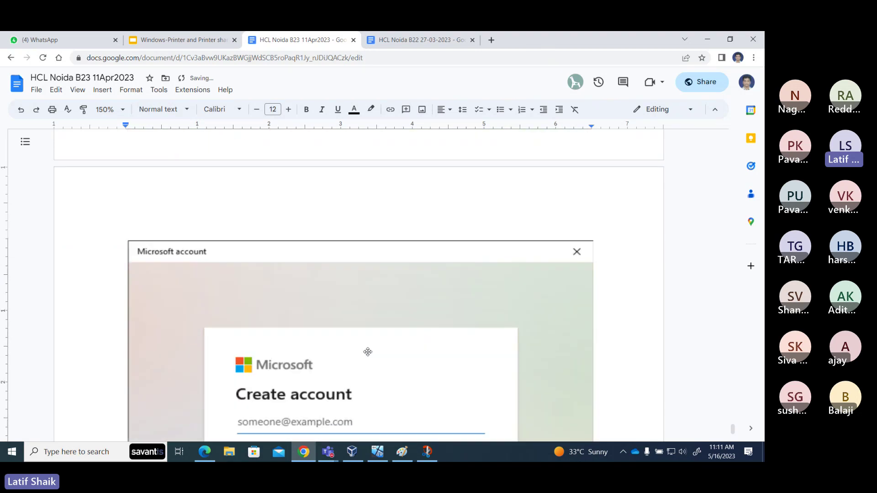
scroll(367, 352, "down", 5)
left_click(471, 297)
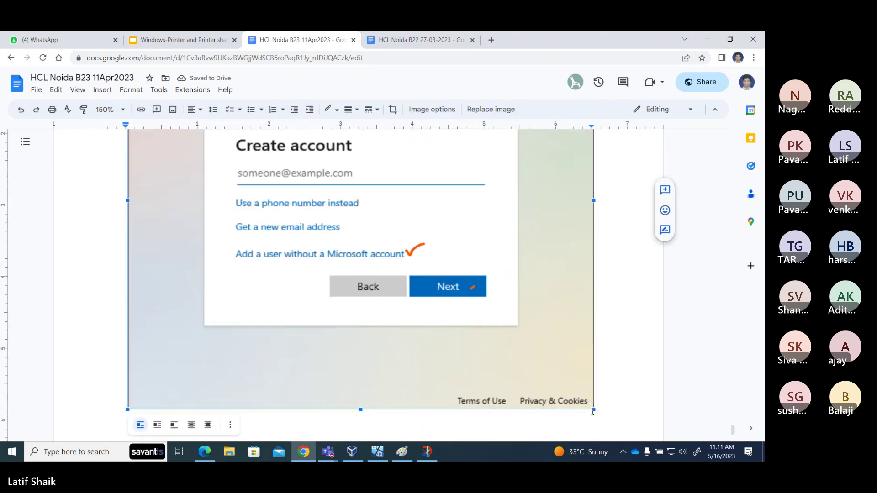
left_click_drag(593, 411, 453, 313)
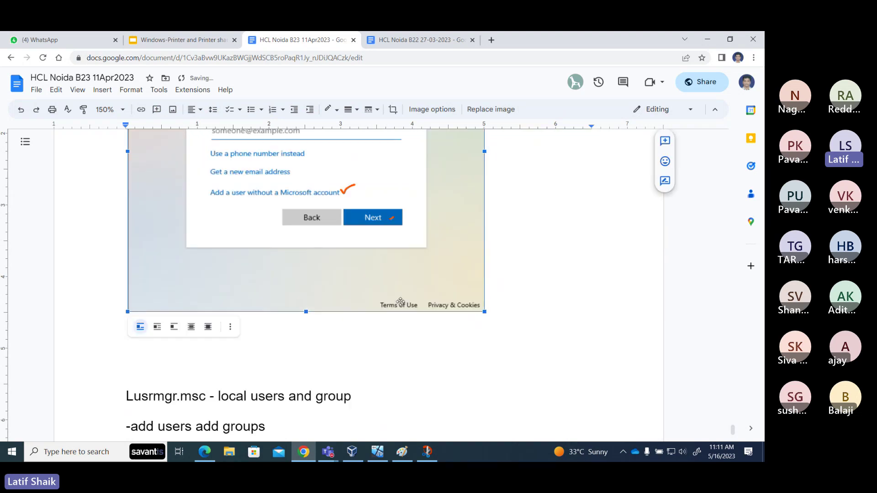
left_click(491, 311)
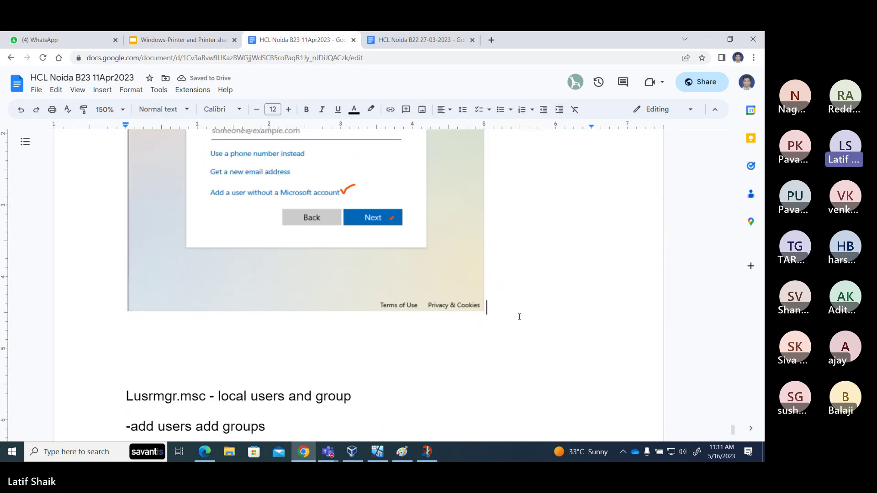
key("Return")
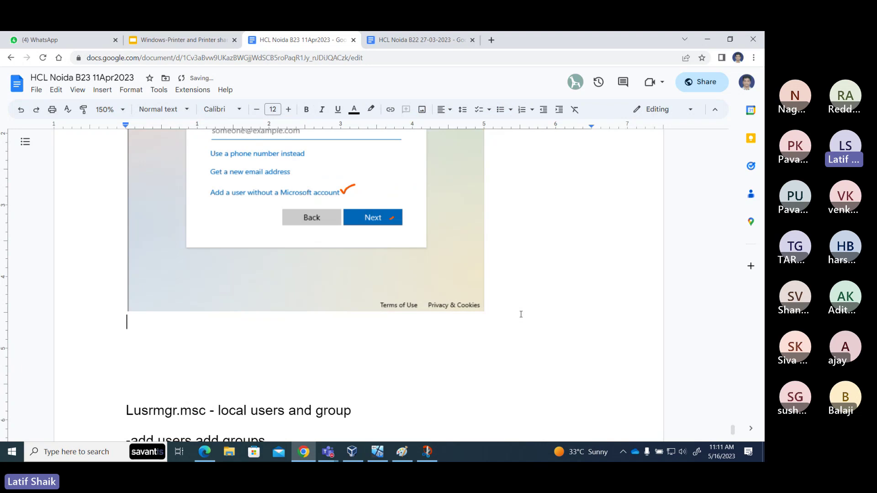
left_click(404, 453)
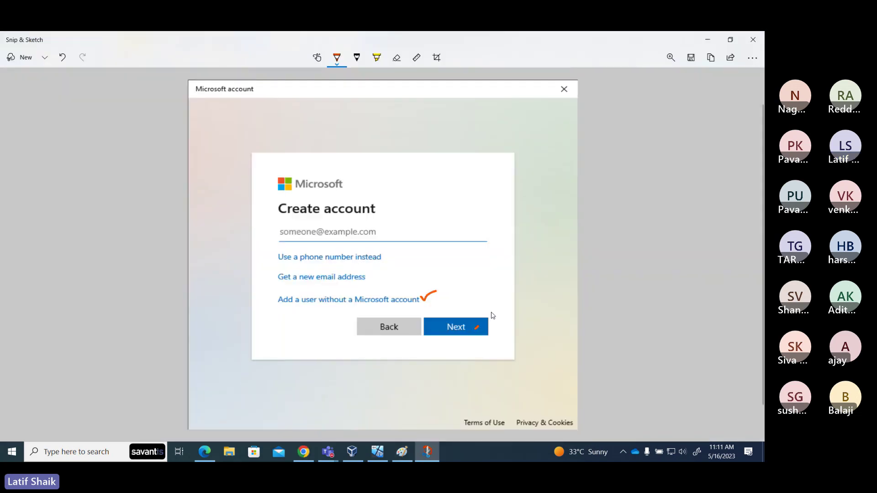
Choose Add a user without a Microsoft account and confirm c2student1 is the signed-in account.
left_click(378, 452)
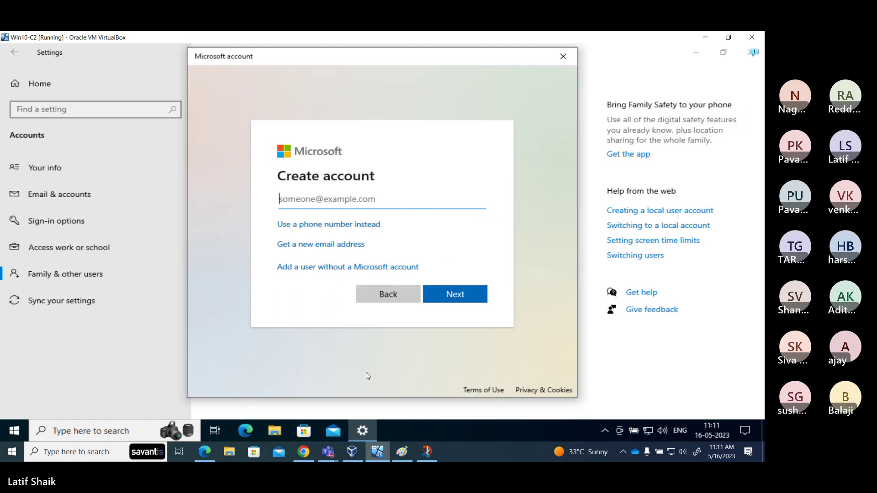
left_click(323, 267)
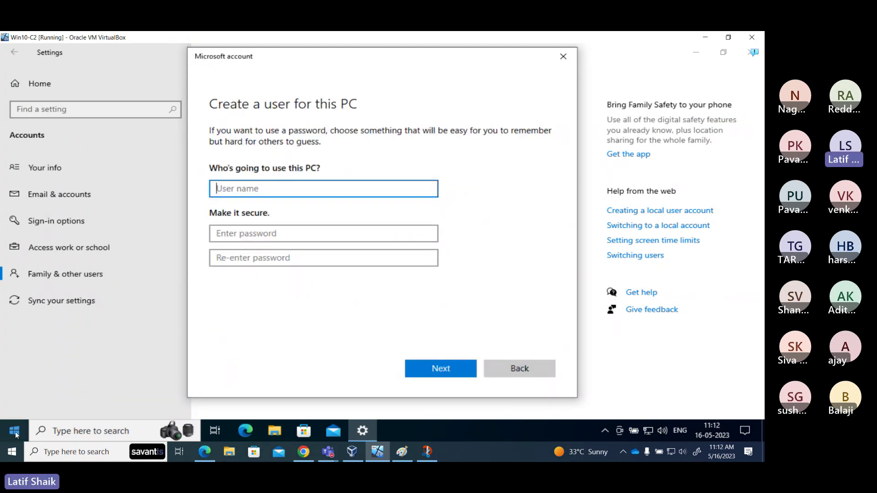
left_click(15, 434)
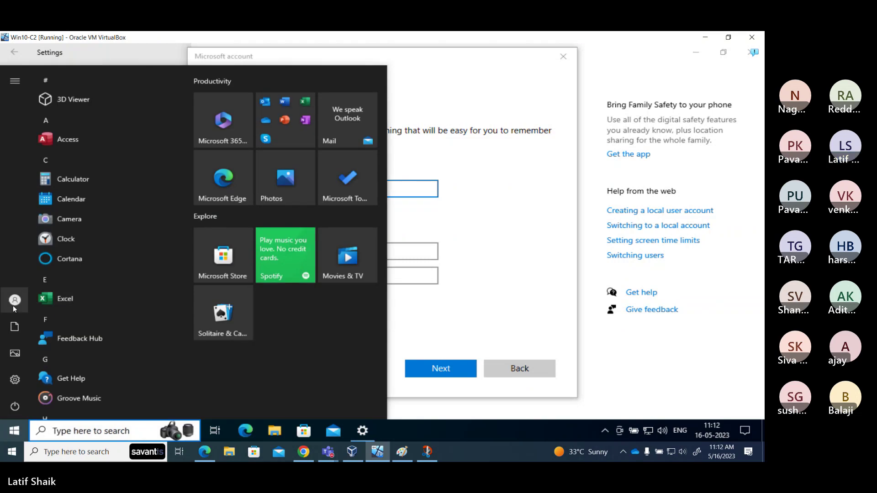
left_click(15, 302)
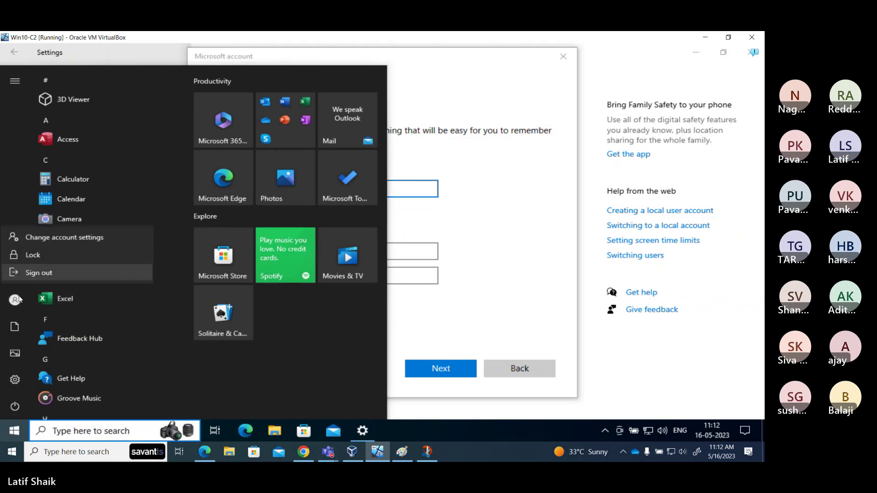
left_click(18, 299)
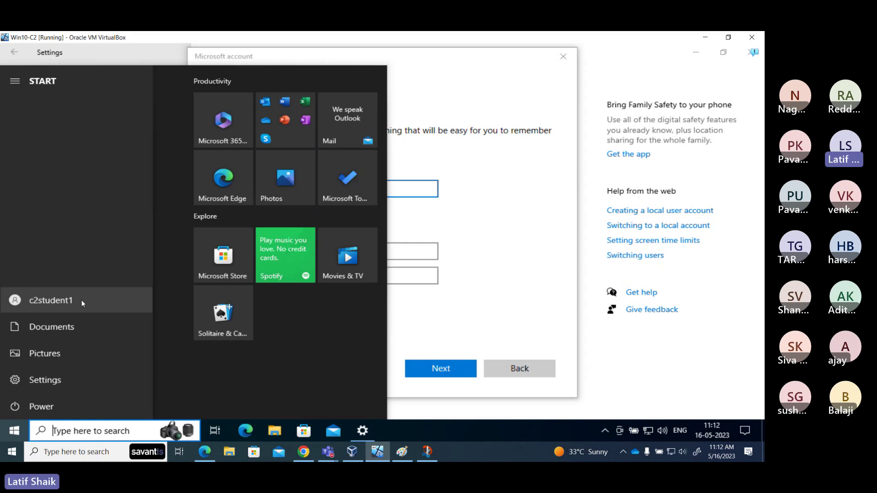
left_click(396, 190)
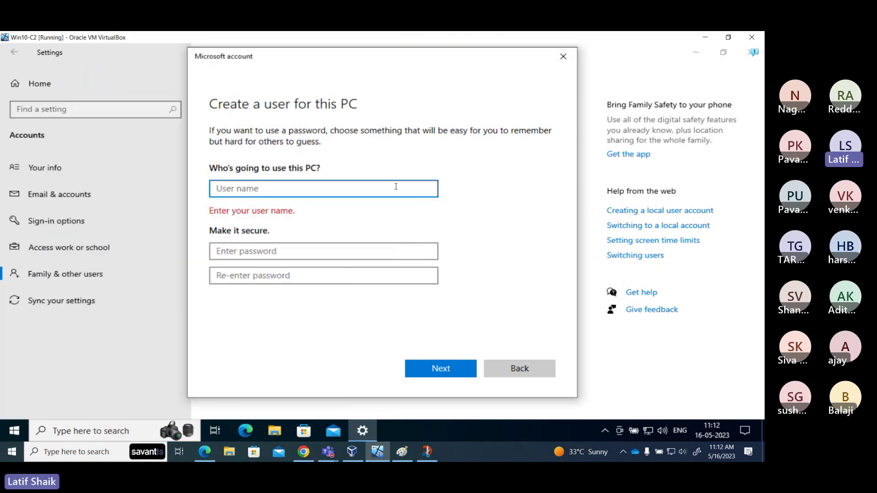
Enter the user name c2student2 and move on to the password field.
type("C2")
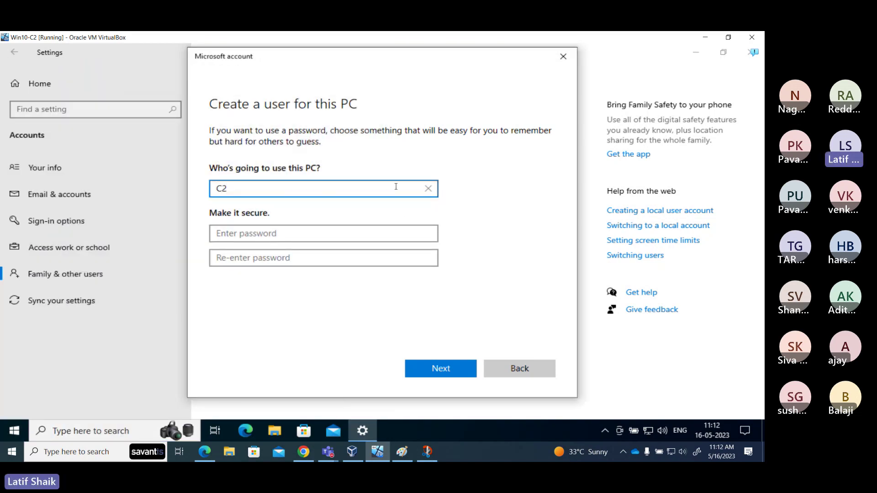
key("BackSpace")
key("BackSpace")
type("c2student2")
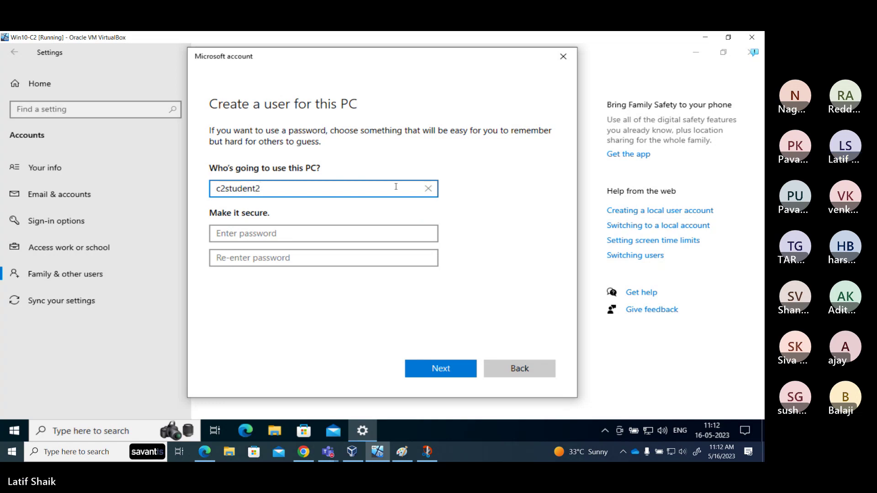
left_click(365, 232)
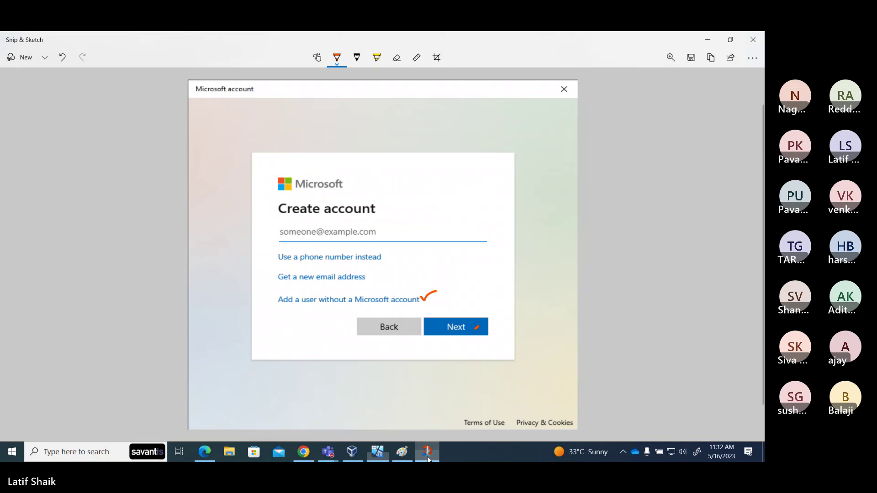
left_click(427, 454)
Enter the new account's password and confirm it in the second box.
left_click(381, 452)
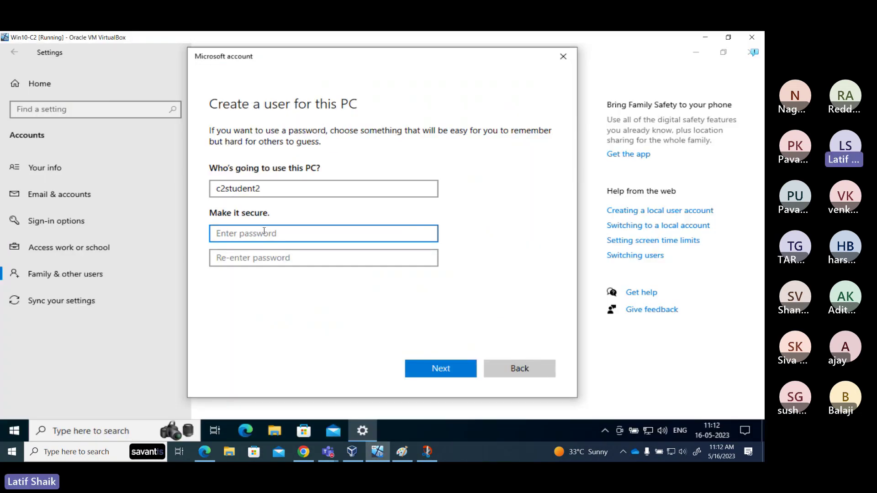
type("*****")
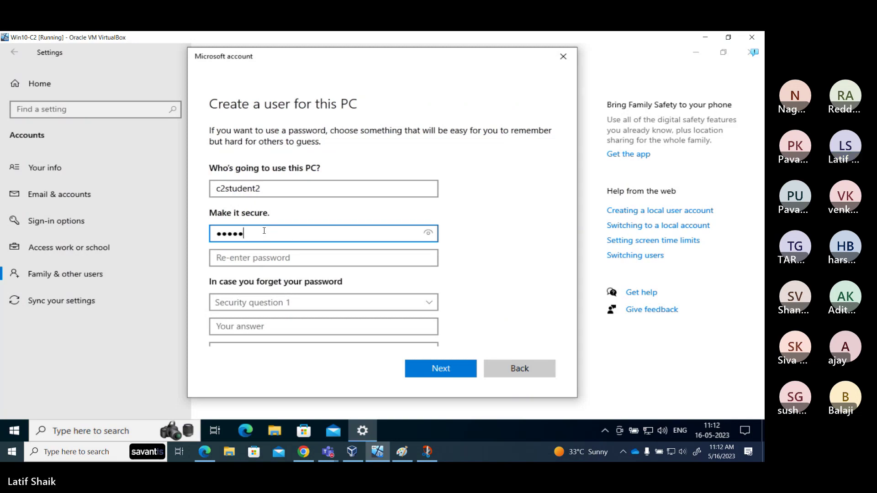
type("****")
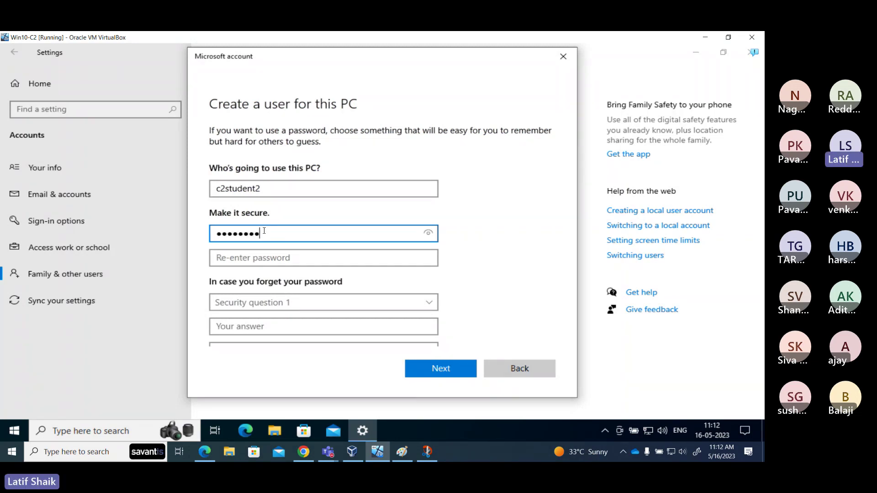
key("Tab")
type("***")
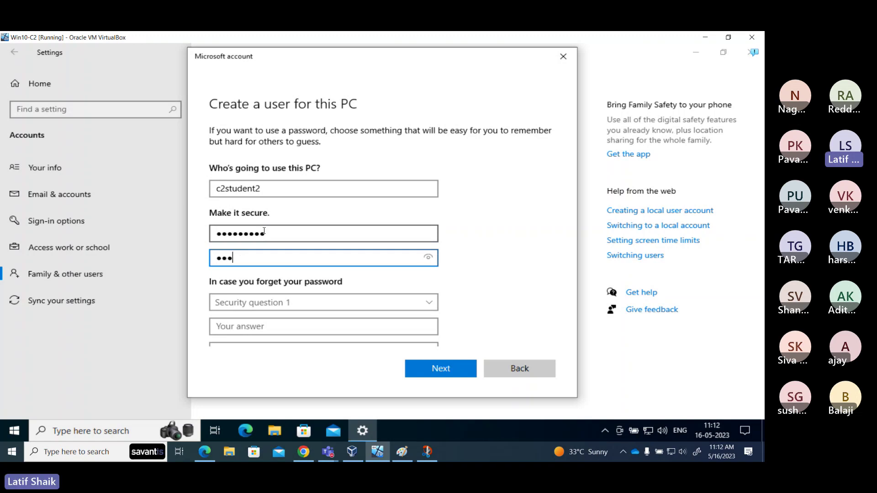
type("******")
scroll(346, 240, "down", 3)
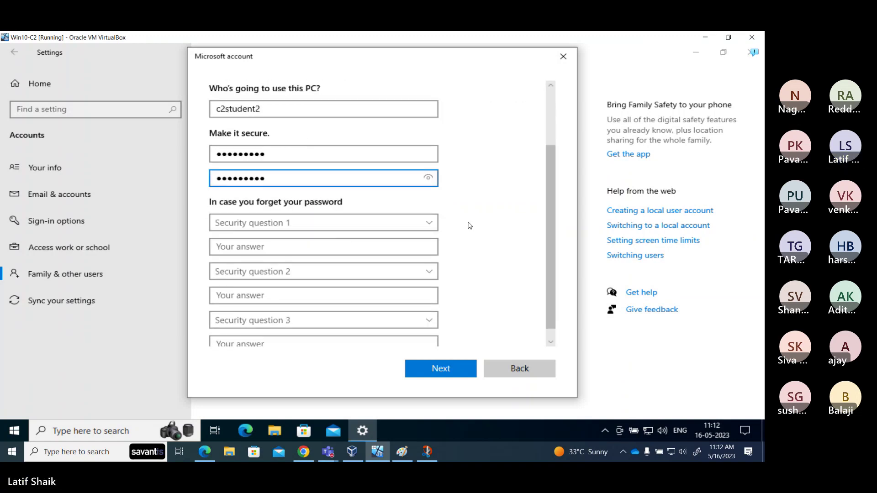
Set security questions 1 and 2 to first pet's name and birth city, each with an answer.
left_click(433, 223)
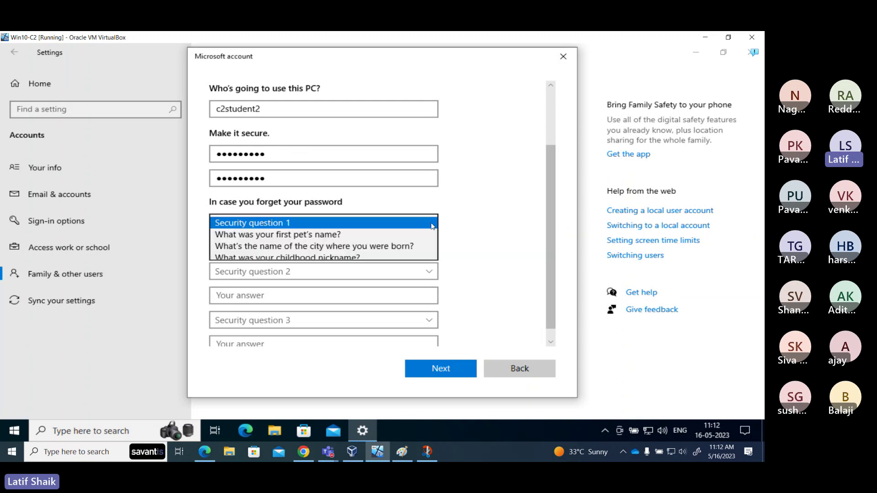
left_click(394, 234)
left_click(394, 244)
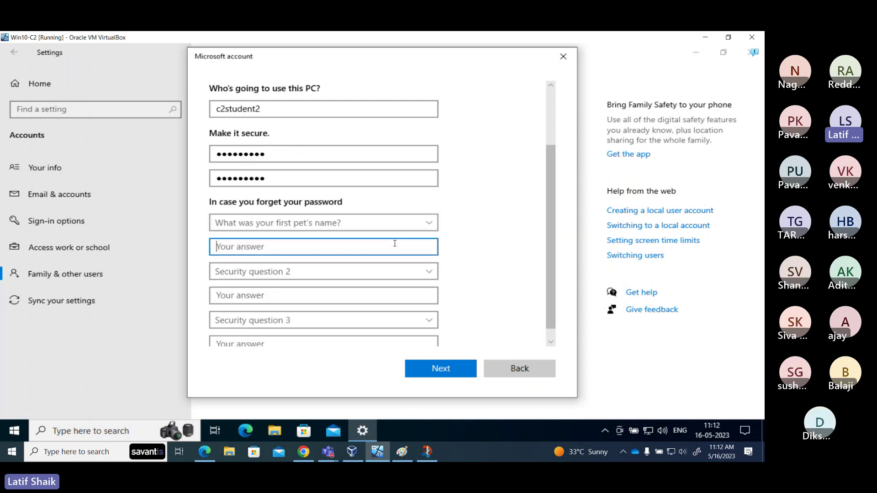
type("a")
left_click(434, 273)
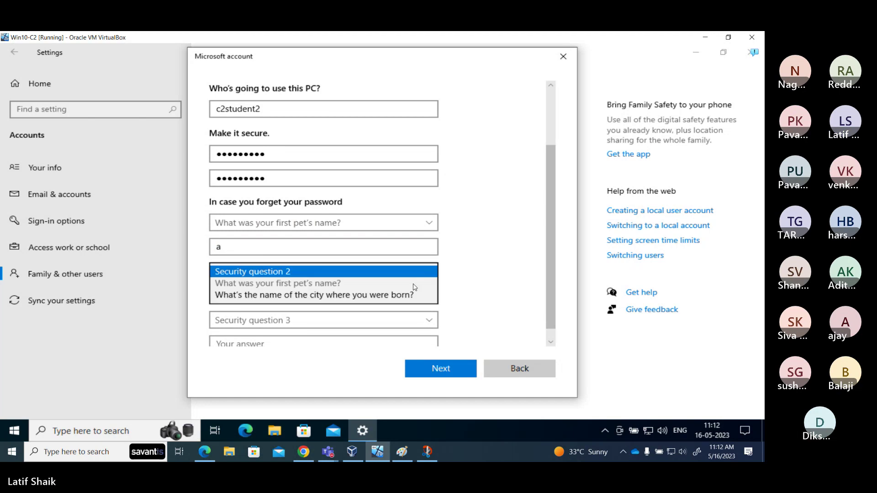
left_click(384, 295)
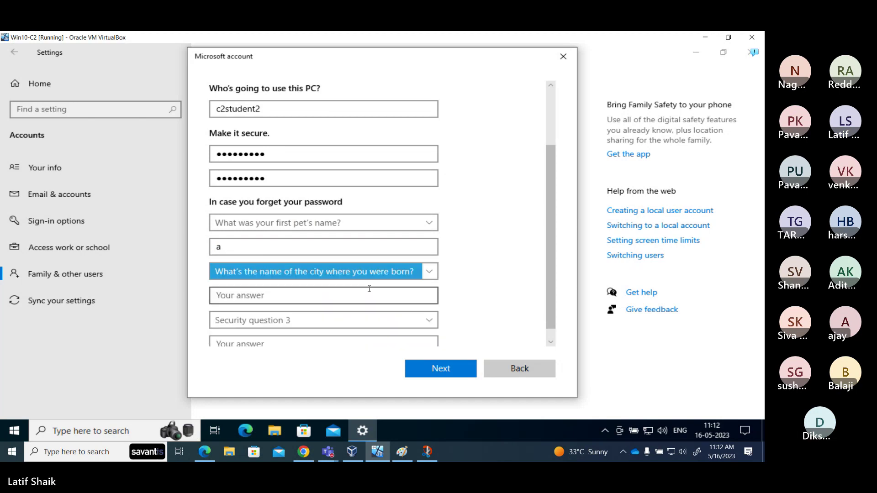
left_click(367, 295)
type("b")
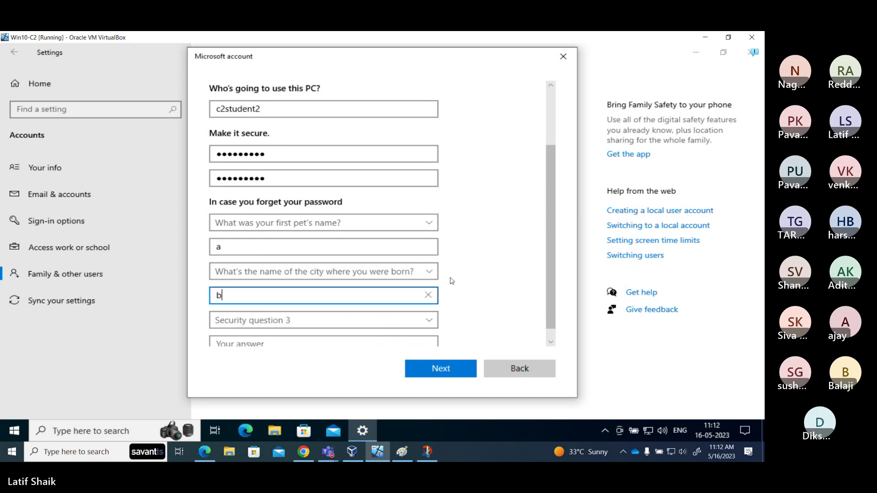
Set security question 3 to childhood nickname and type its answer.
scroll(451, 280, "down", 1)
left_click(428, 305)
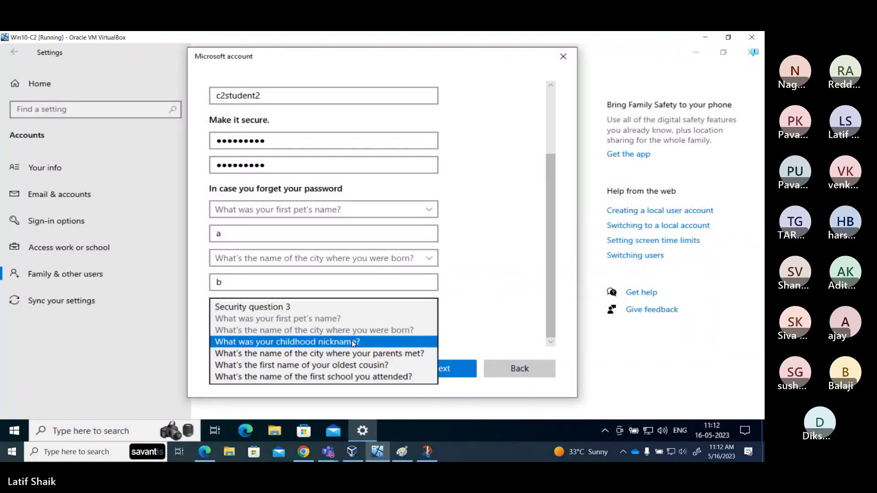
left_click(307, 341)
left_click(307, 327)
type("c")
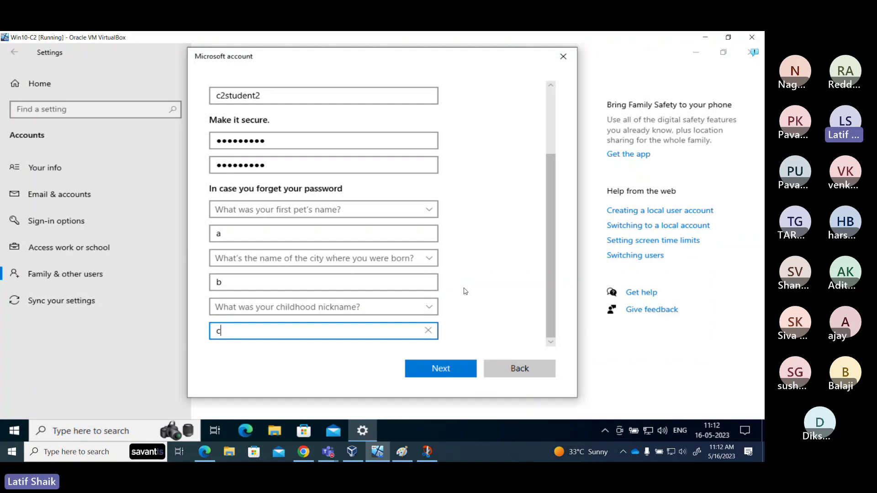
scroll(475, 274, "up", 3)
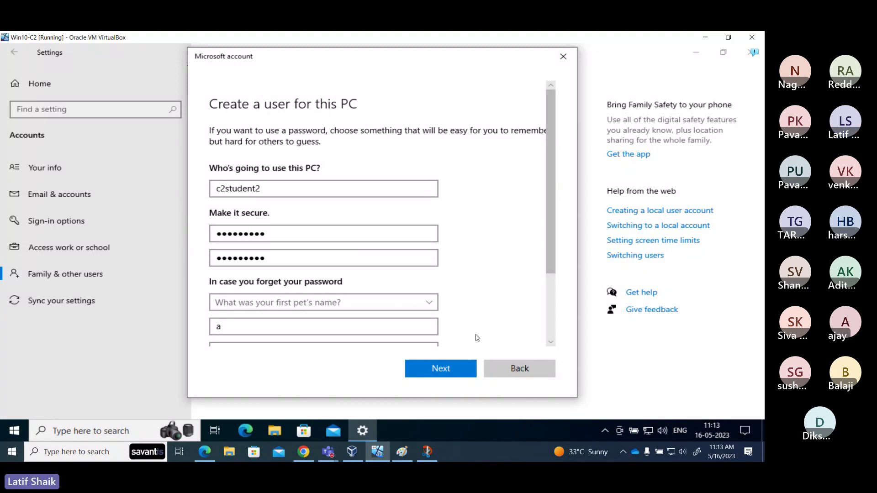
left_click(428, 452)
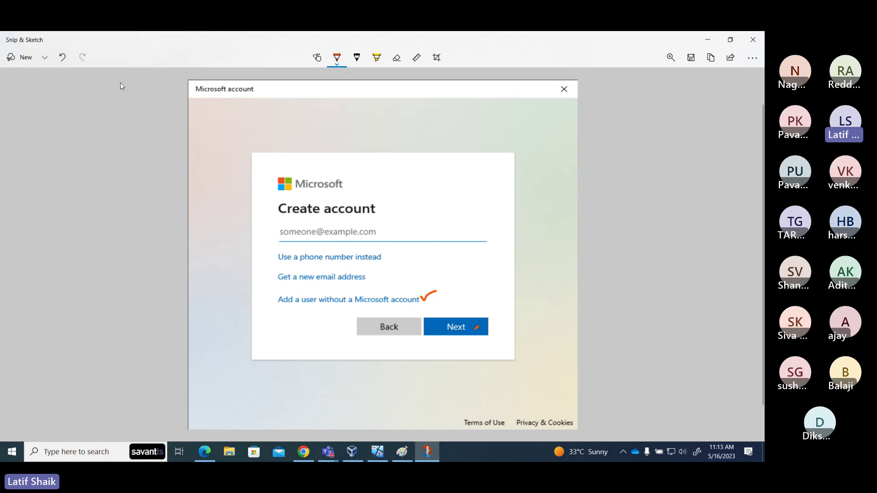
Snip the Create a user for this PC dialog.
left_click(43, 60)
left_click(42, 76)
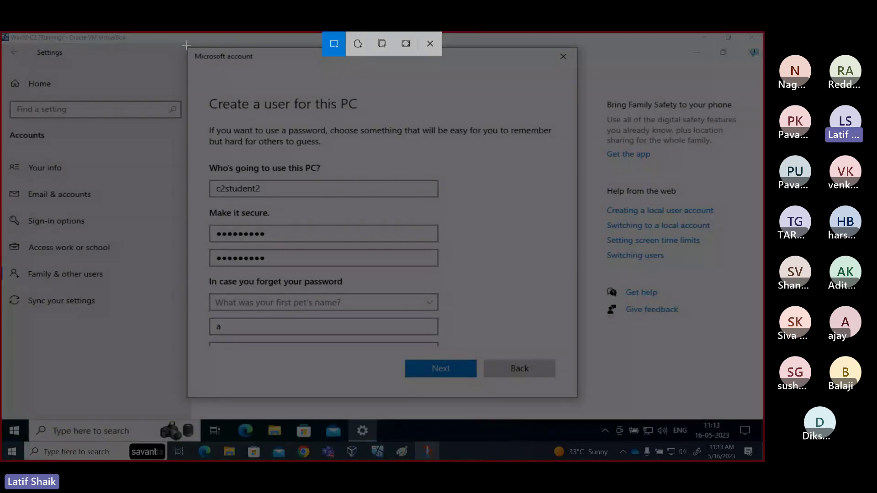
mouse_move(186, 46)
left_mouse_down()
mouse_move(238, 97)
mouse_move(304, 132)
mouse_move(507, 298)
mouse_move(578, 396)
left_mouse_up()
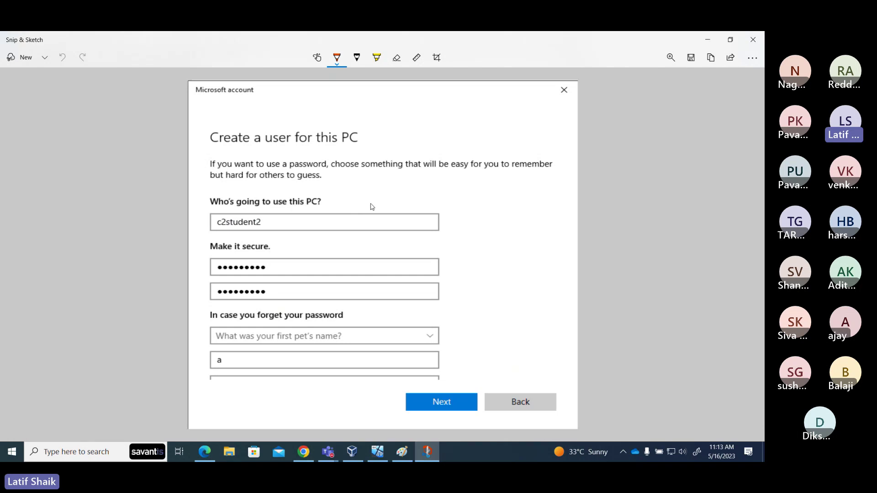
Tick the name, password, security question fields and Next in orange, then copy the snip.
left_click_drag(399, 226, 412, 215)
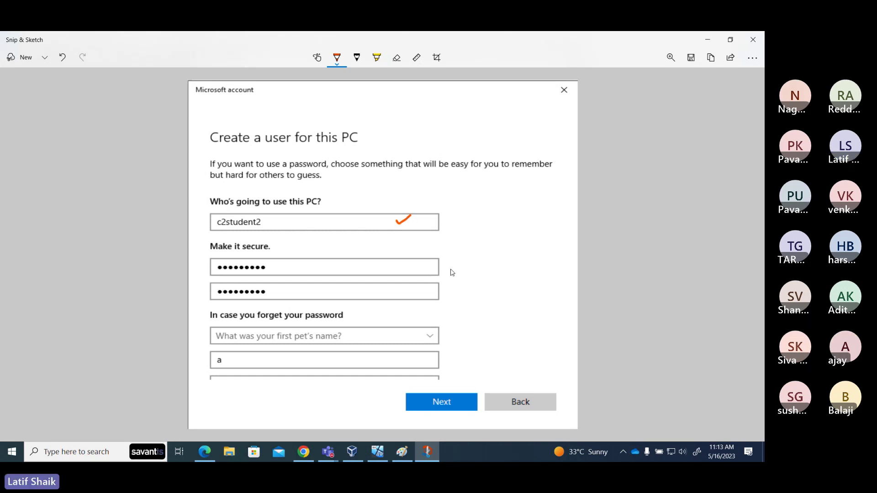
left_click_drag(450, 268, 456, 286)
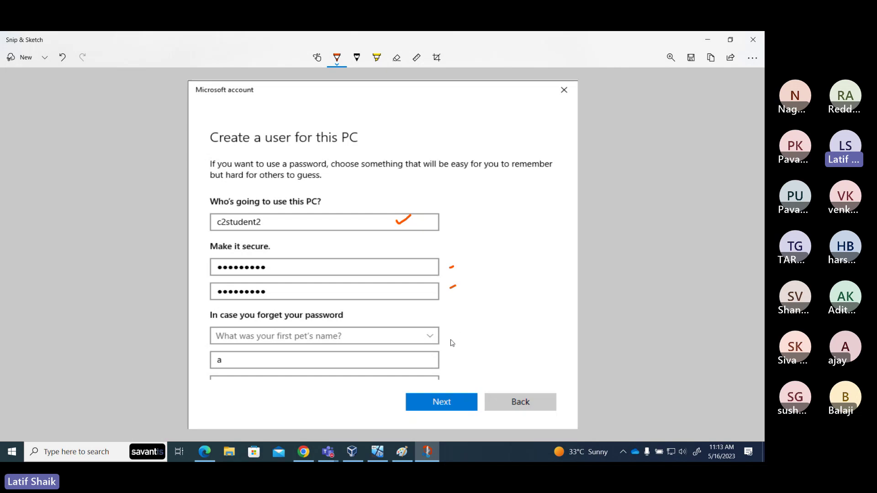
left_click_drag(451, 340, 455, 336)
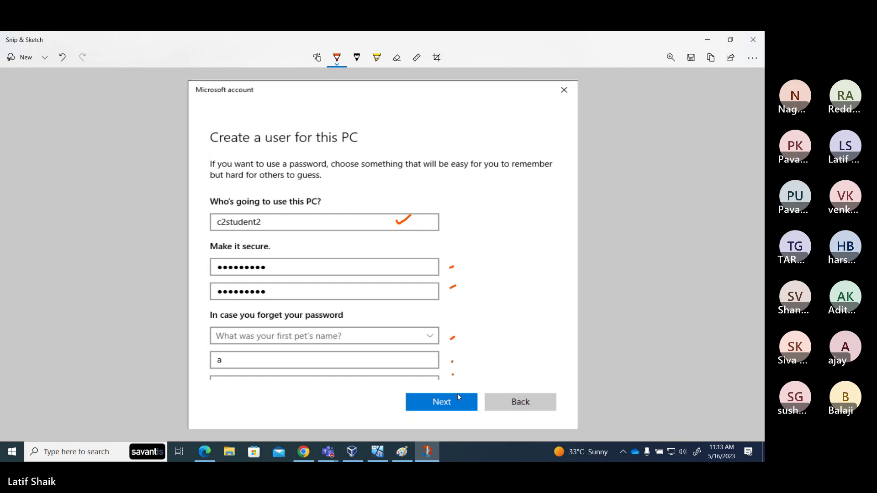
left_click_drag(454, 404, 469, 397)
left_click(710, 58)
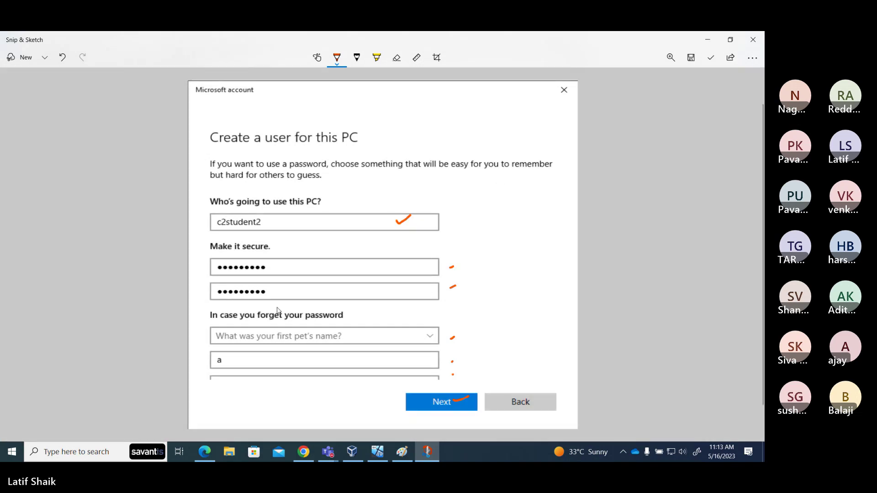
left_click(304, 453)
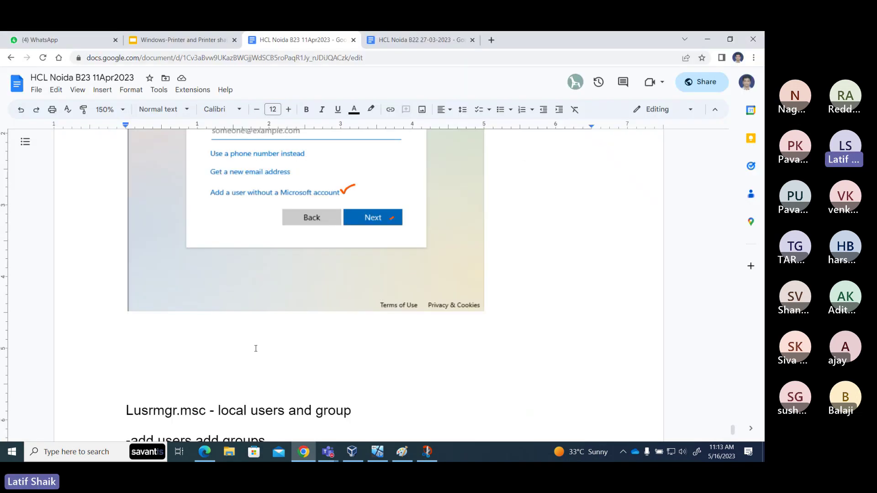
Paste the annotated Create a user screenshot and shrink it to fit the page.
key("ctrl+v")
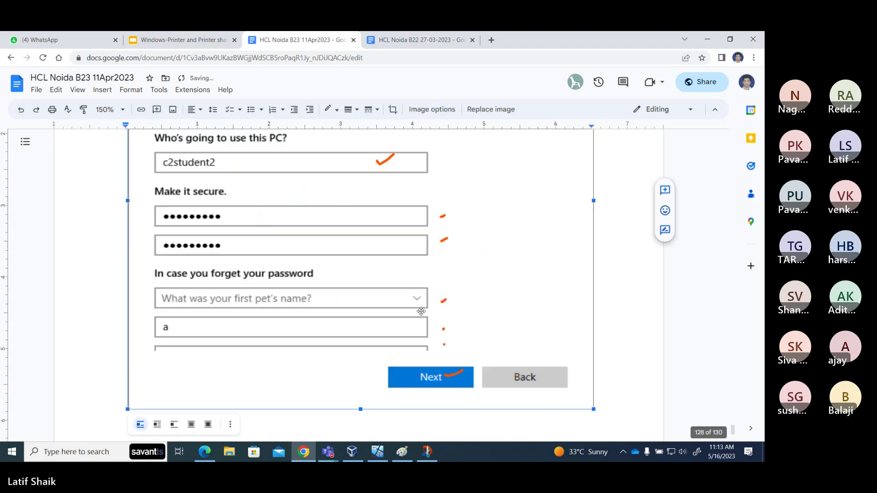
left_click_drag(593, 310, 480, 207)
scroll(522, 296, "up", 6)
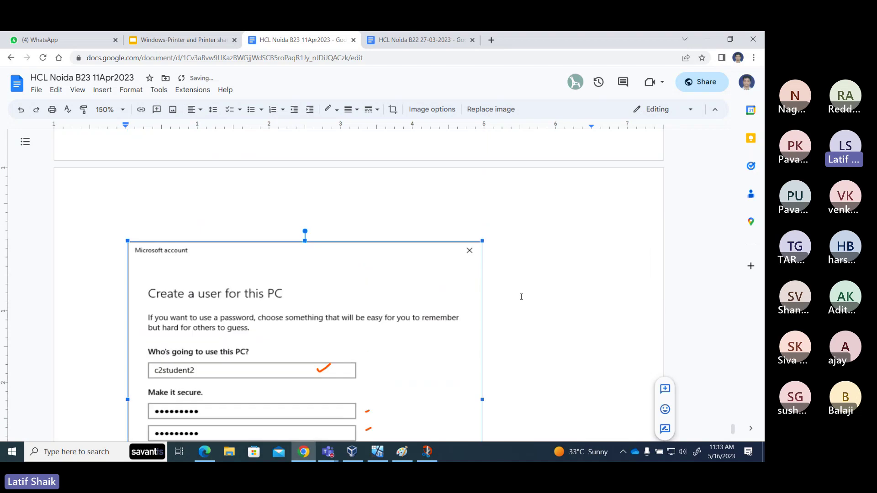
scroll(521, 297, "down", 8)
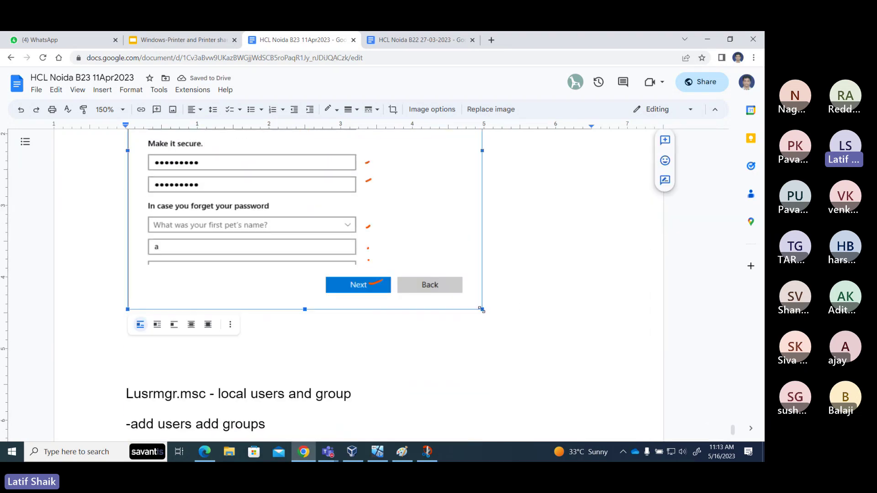
left_click_drag(482, 310, 356, 288)
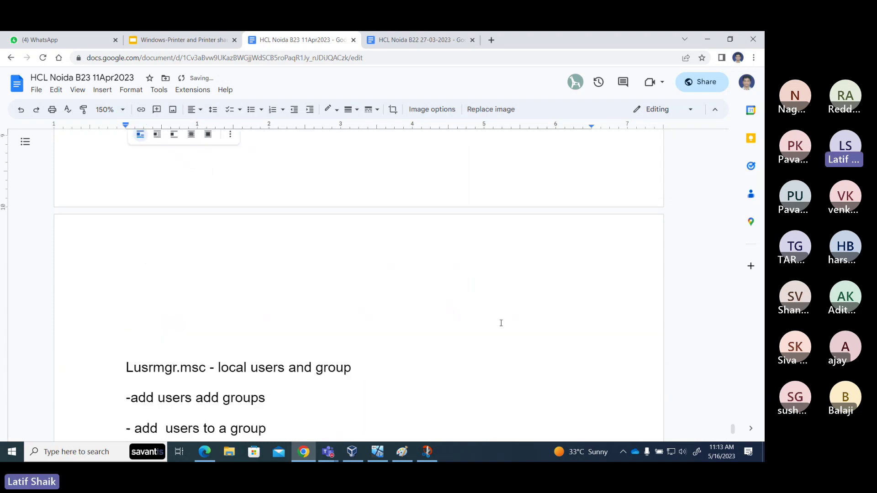
scroll(501, 323, "down", 5)
scroll(497, 321, "up", 12)
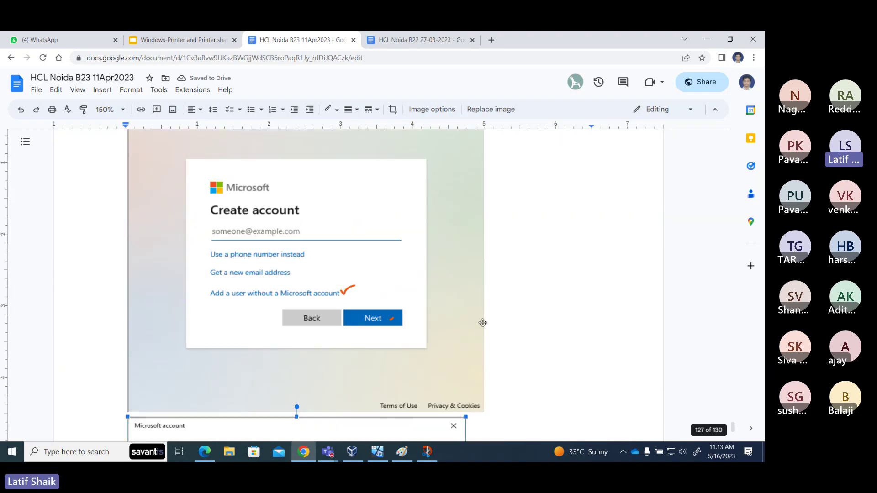
Adjust the sizes of the Create account and Create a user screenshots.
left_click(483, 323)
scroll(476, 313, "down", 3)
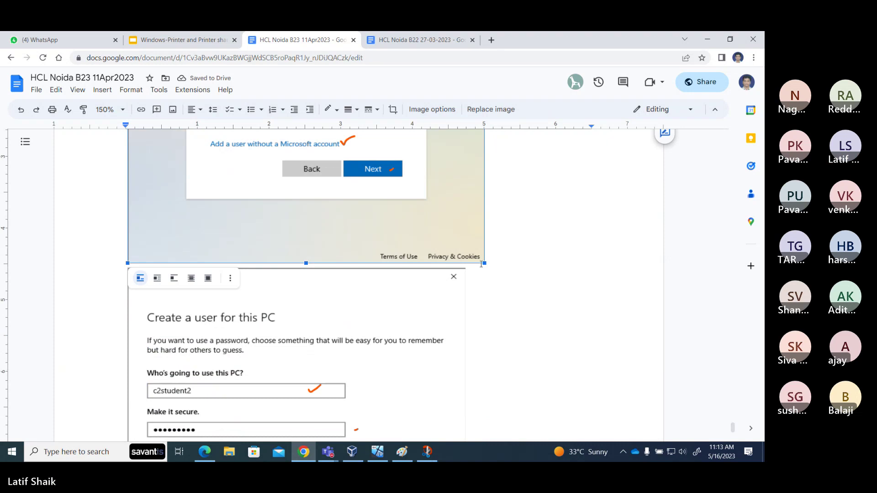
left_click_drag(482, 264, 473, 256)
scroll(473, 297, "down", 3)
scroll(461, 294, "up", 1)
left_click(459, 273)
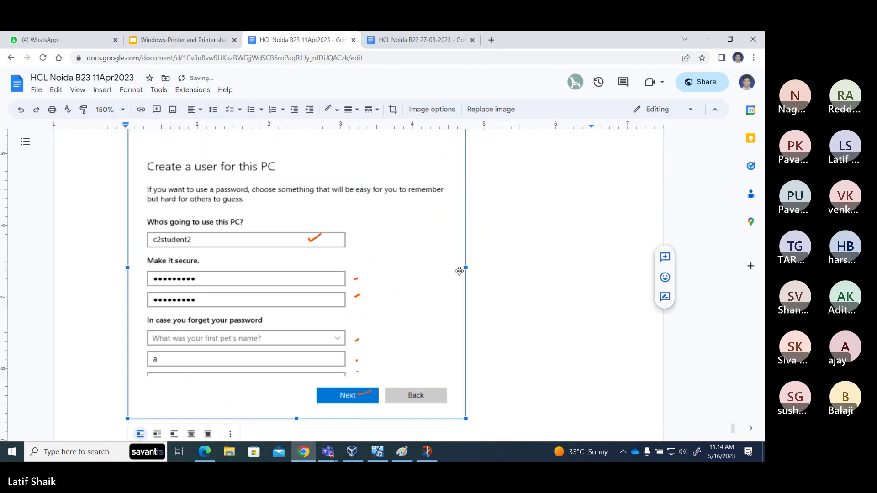
scroll(459, 271, "down", 2)
left_click_drag(465, 331, 475, 340)
Place the cursor on the blank line above Lusrmgr.msc, undoing an accidental duplicate paste.
left_click(504, 330)
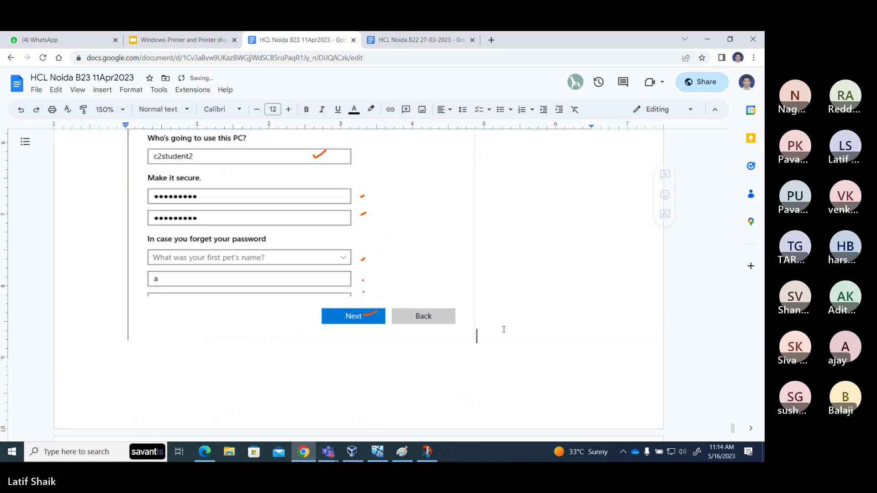
scroll(445, 338, "down", 5)
left_click(329, 300)
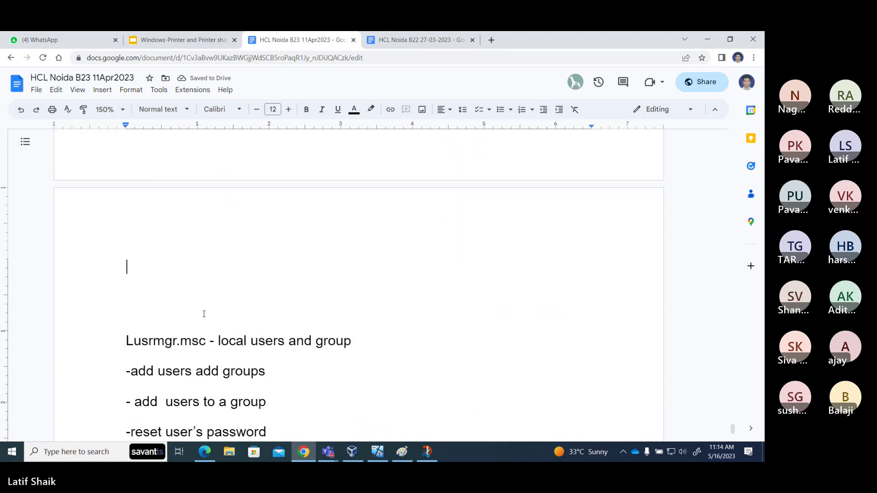
key("ctrl+v")
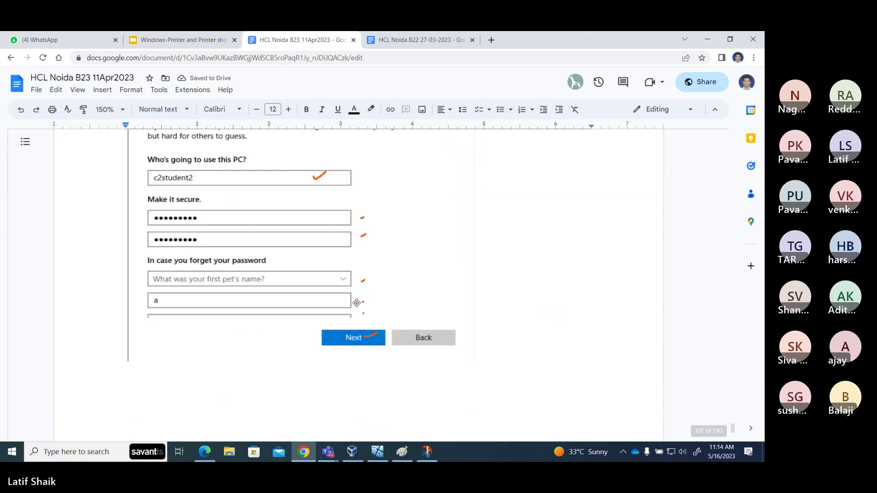
key("ctrl+z")
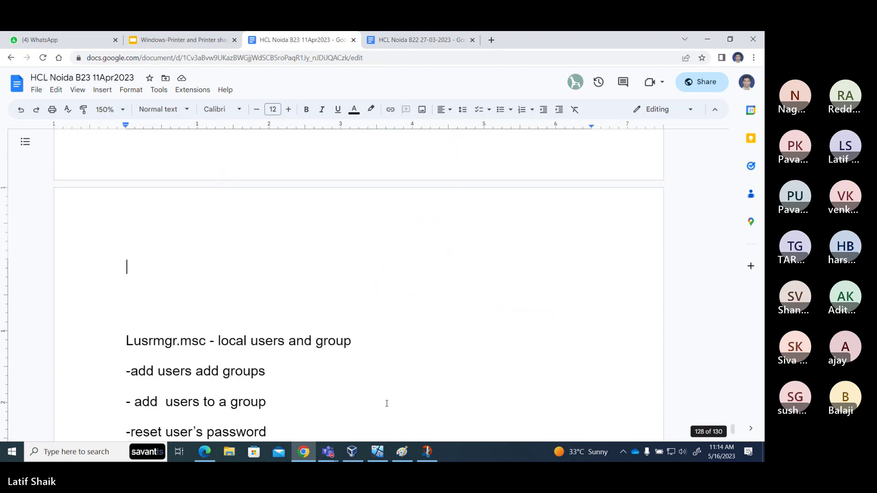
left_click(377, 452)
Submit the c2student2 details with Next so it appears under Other users.
scroll(470, 278, "down", 3)
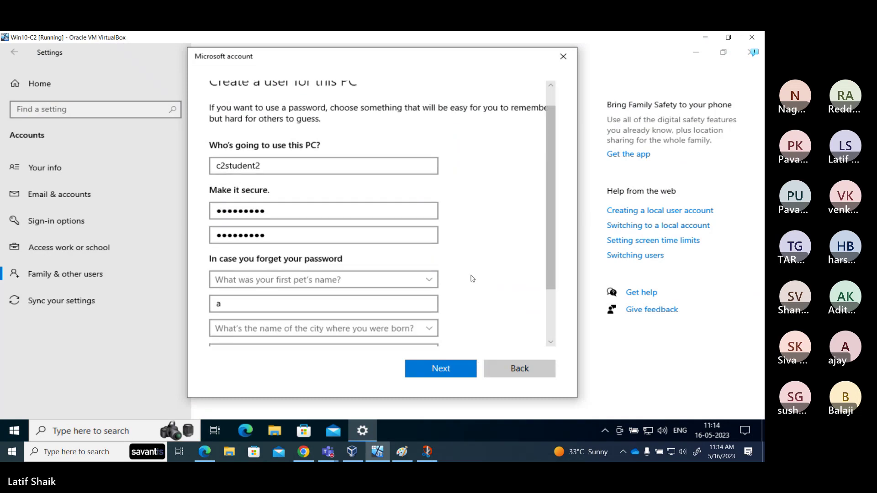
left_click(439, 370)
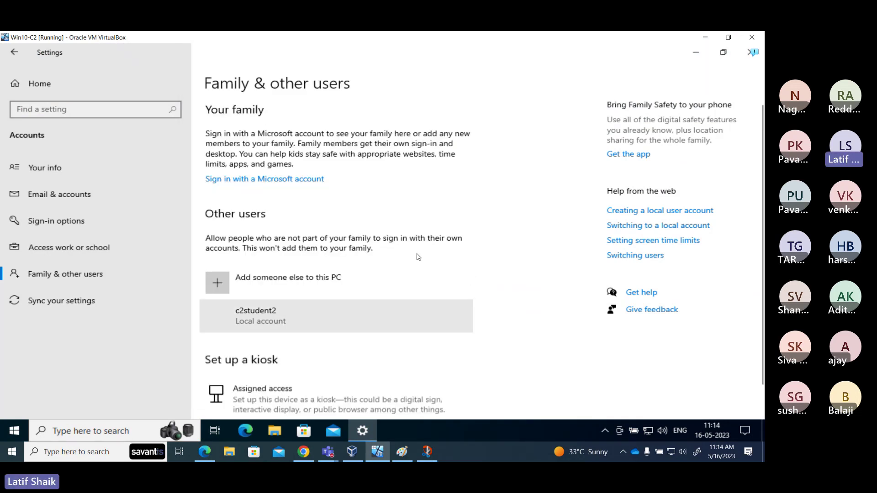
scroll(320, 310, "down", 1)
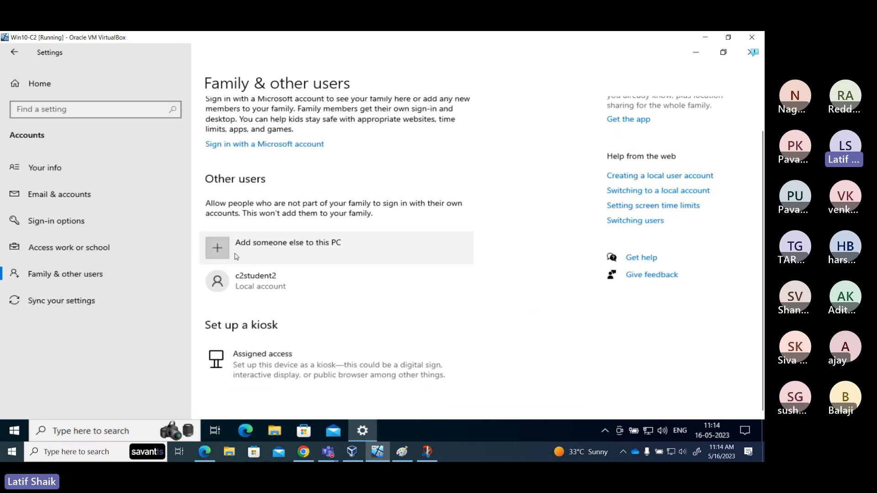
left_click(425, 457)
Snip the Family & other users page, tick c2student2's Local account entry, and copy it.
left_click(48, 65)
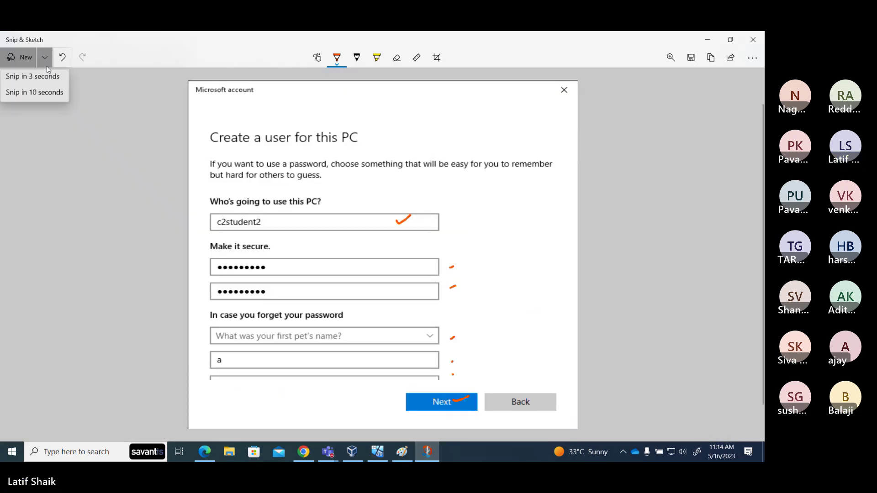
left_click(21, 65)
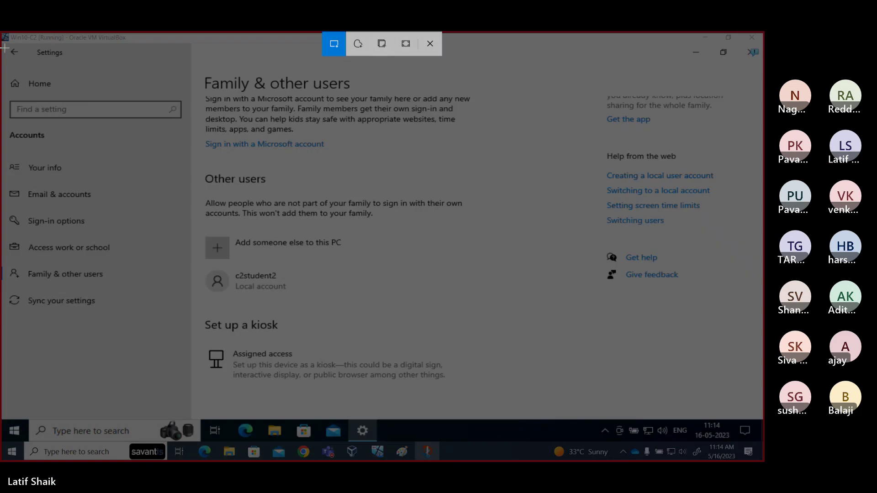
mouse_move(2, 44)
left_mouse_down()
mouse_move(77, 94)
mouse_move(473, 428)
mouse_move(493, 390)
mouse_move(496, 315)
left_mouse_up()
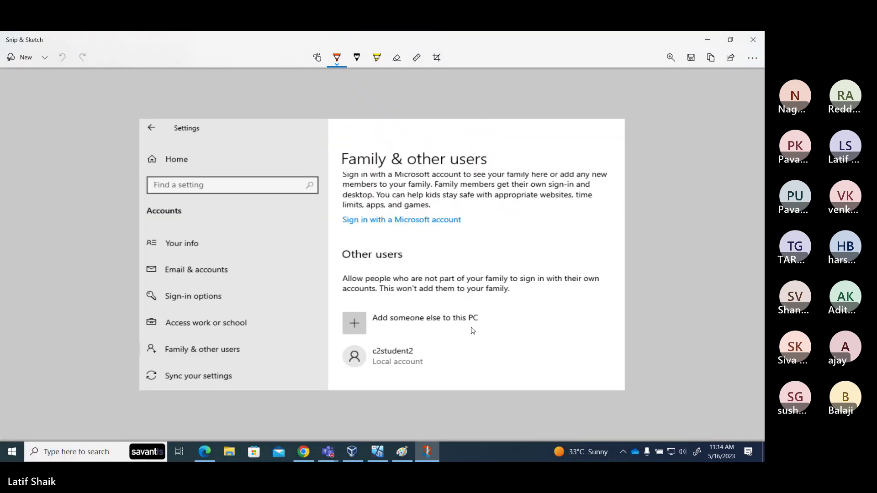
mouse_move(424, 348)
left_mouse_down()
mouse_move(443, 337)
mouse_move(433, 359)
left_mouse_up()
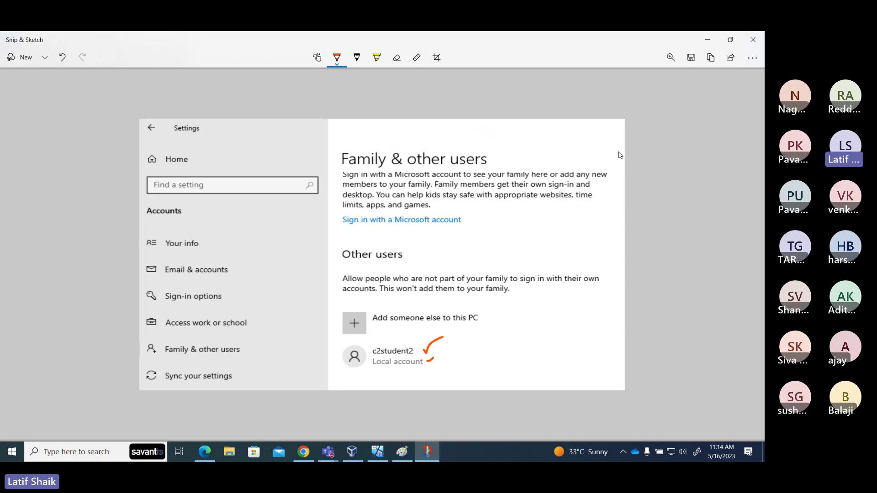
left_click(710, 57)
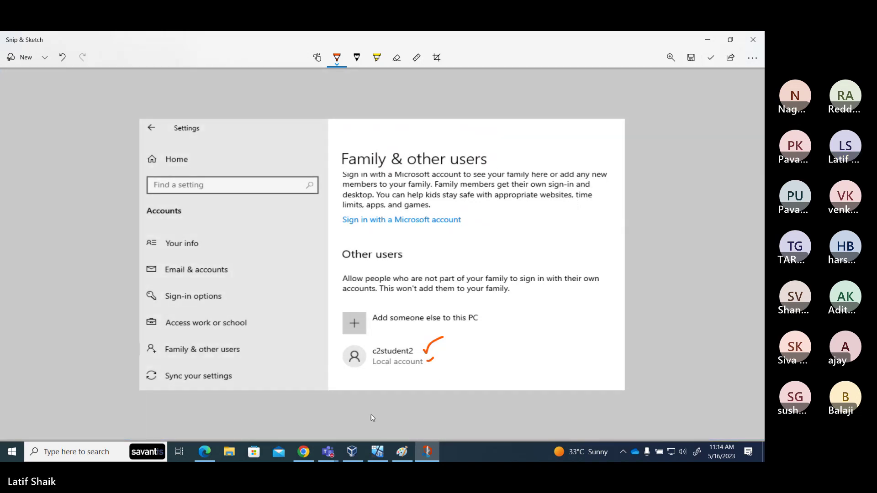
left_click(304, 452)
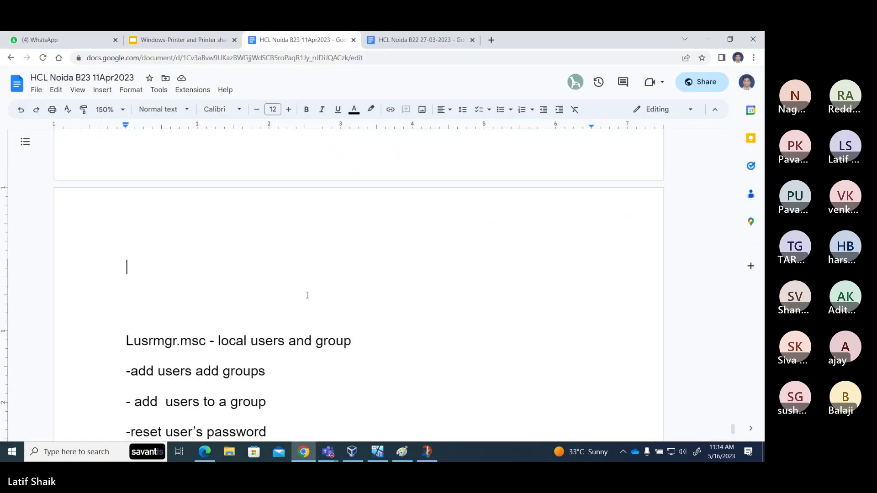
Paste the Family & other users screenshot, shrink it, and add a new line below.
key("ctrl+v")
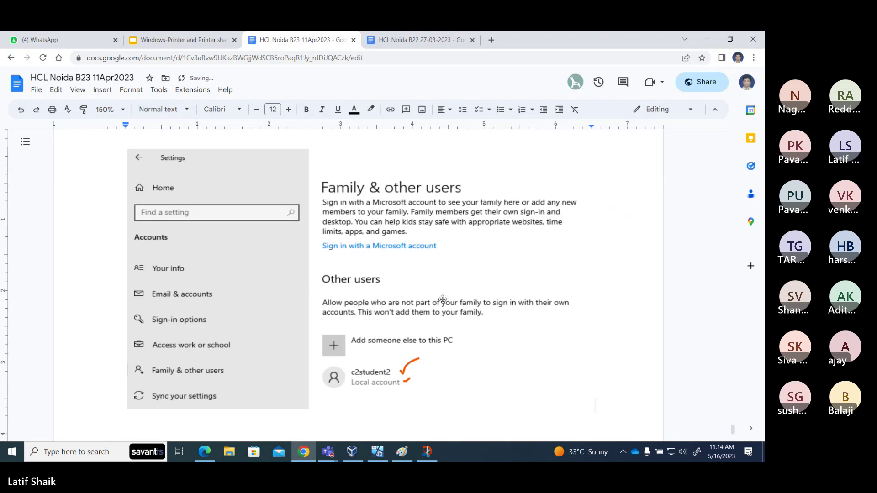
scroll(439, 297, "down", 2)
left_click(428, 264)
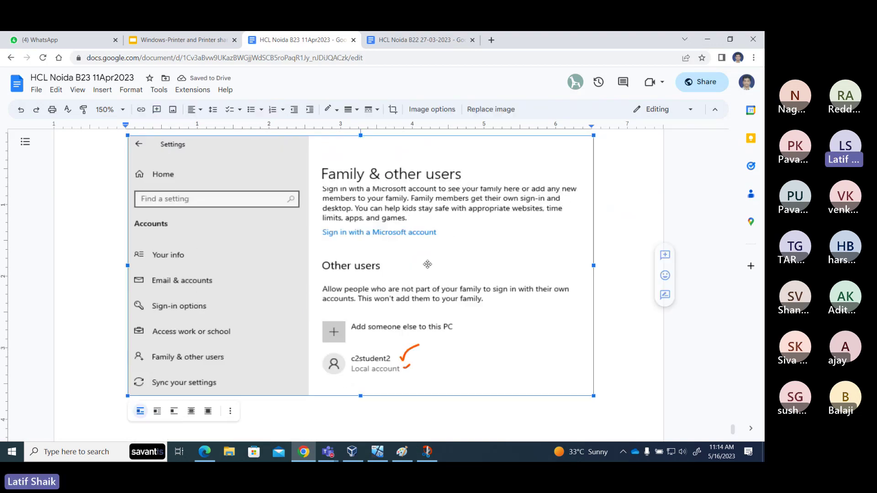
left_click_drag(594, 401, 483, 314)
scroll(516, 341, "down", 1)
left_click(499, 274)
key("Return")
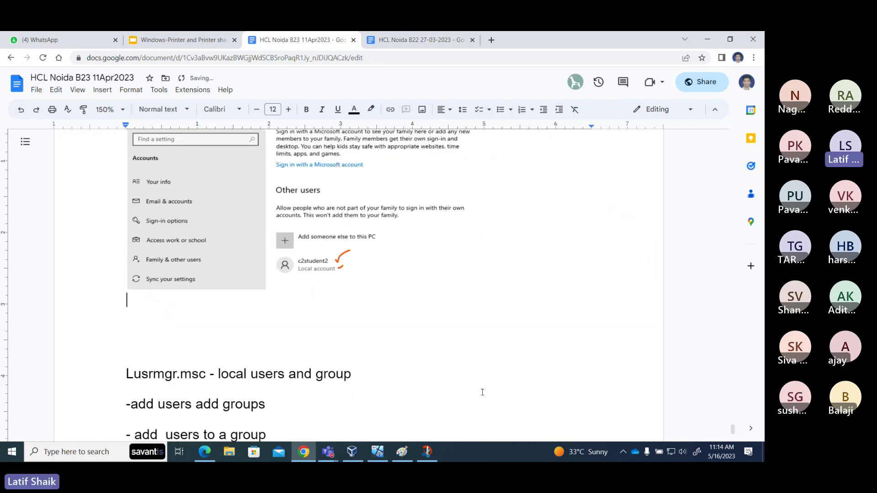
left_click(378, 451)
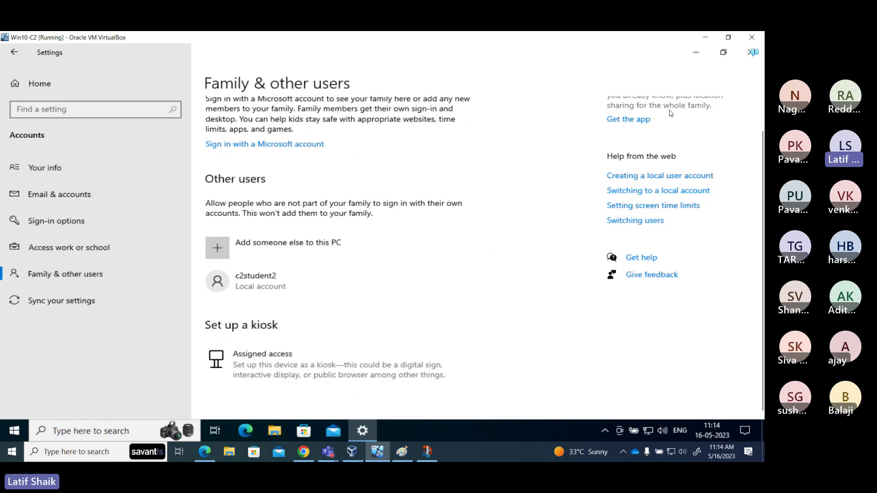
Close Settings and open Control Panel by searching 'control'.
left_click(750, 52)
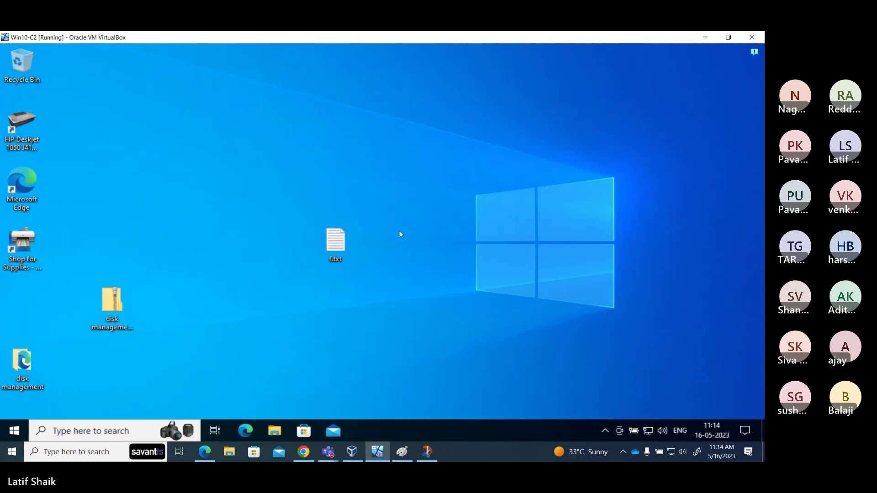
key("super")
type("cont")
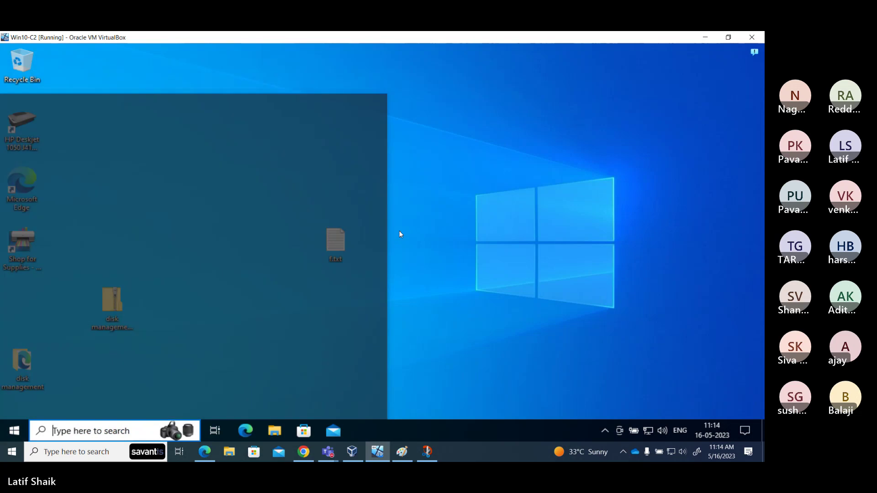
type("rol")
key("Return")
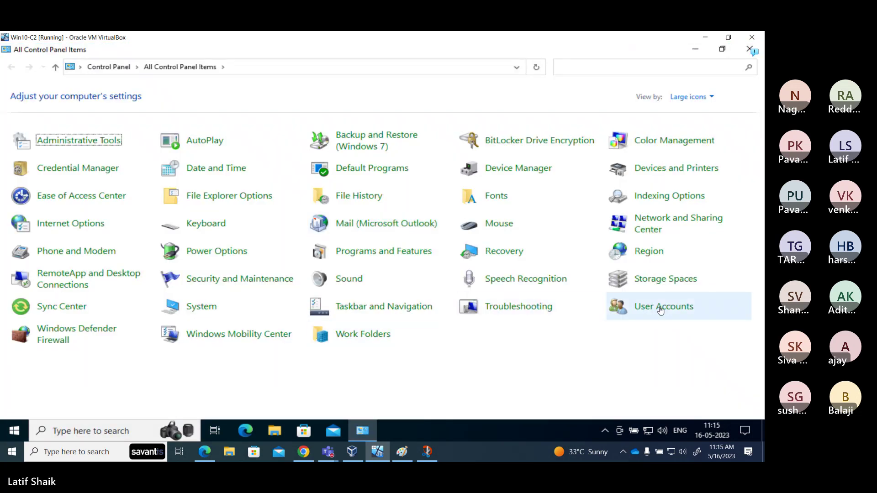
Go through User Accounts > Manage another account > c2student2 to Change the account type, showing Standard.
left_click(663, 308)
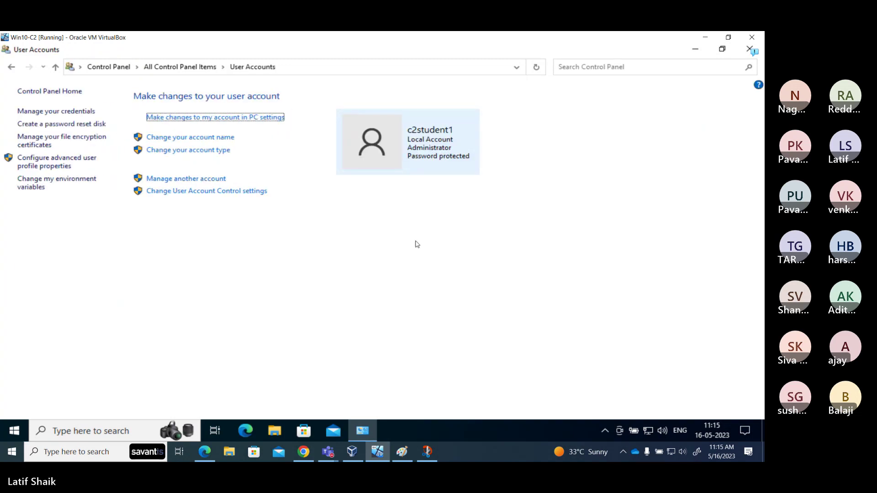
left_click(200, 180)
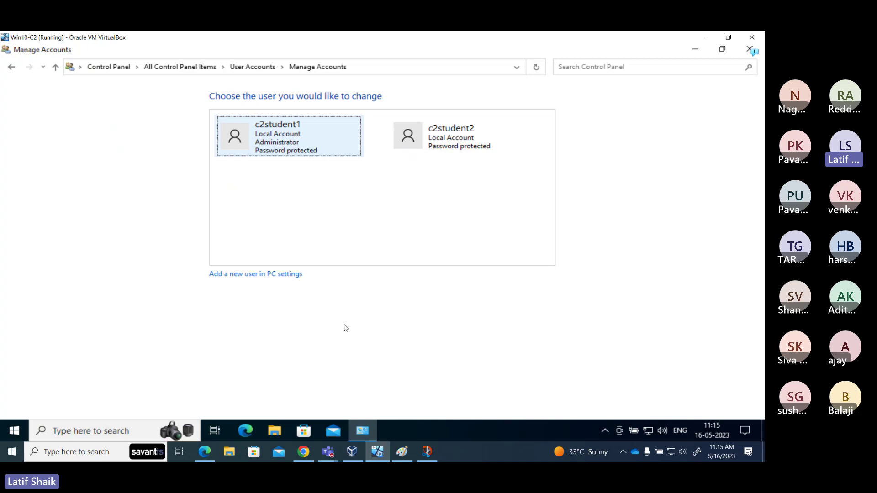
left_click(484, 141)
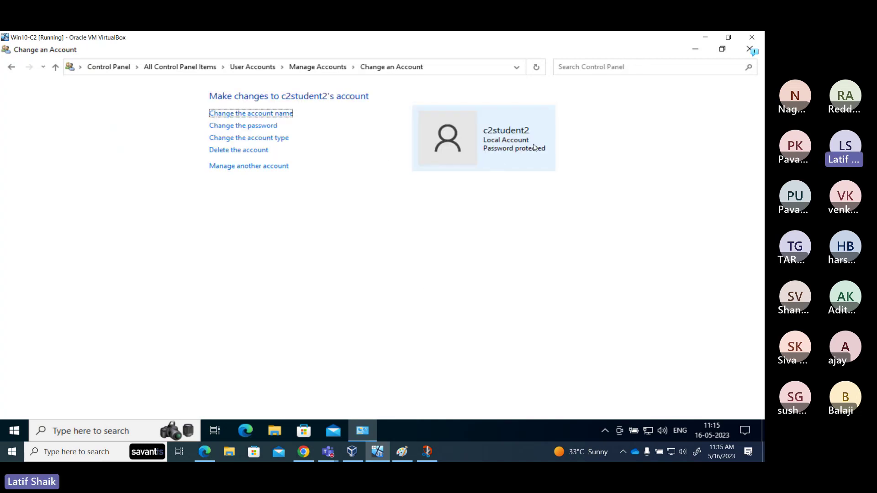
left_click(12, 69)
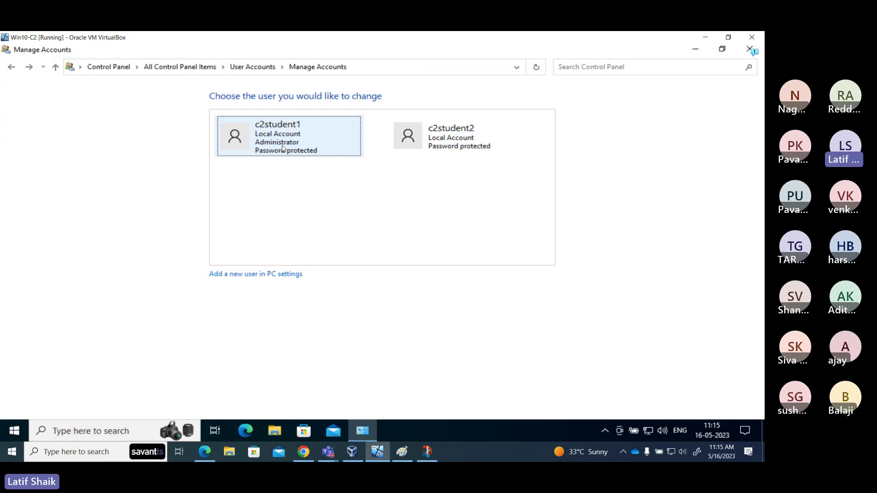
left_click(445, 151)
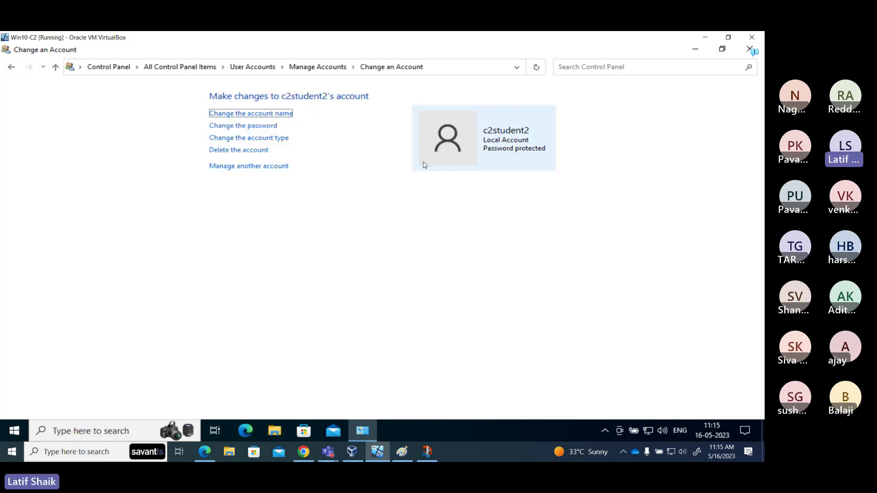
left_click(270, 138)
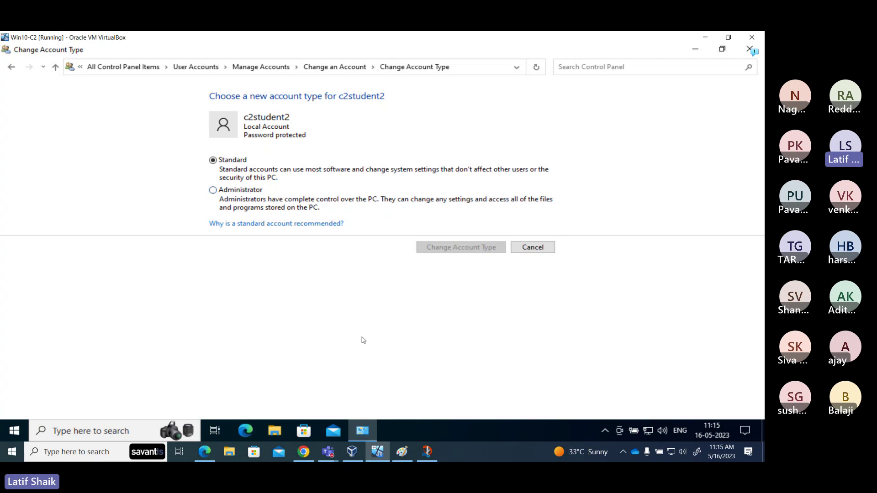
left_click(428, 453)
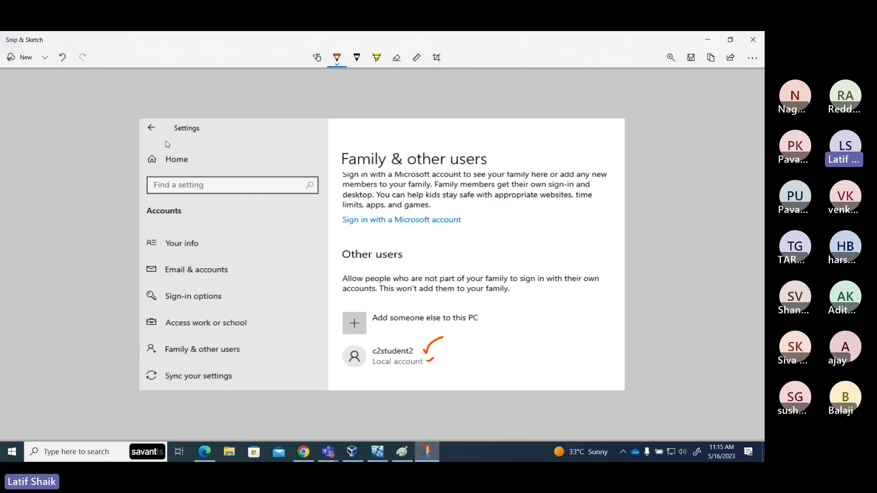
Take a new rectangular snip of the Change Account Type page.
left_click(45, 57)
left_click(50, 77)
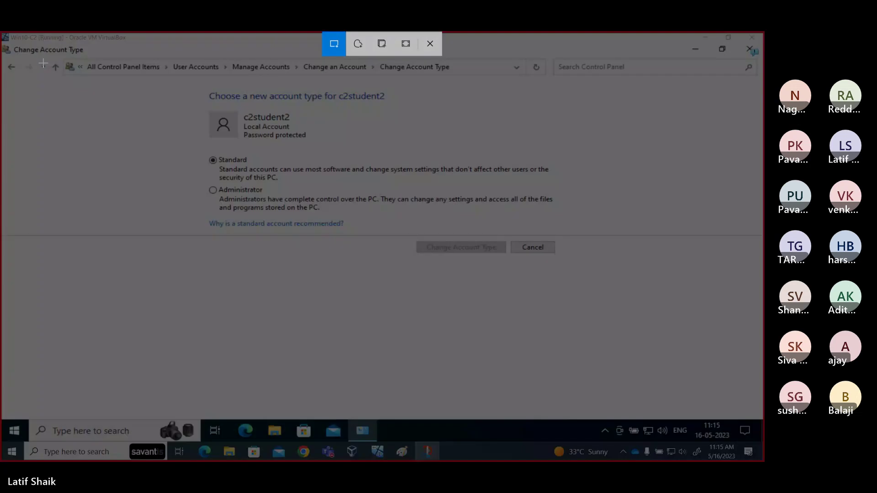
mouse_move(1, 42)
left_mouse_down()
mouse_move(579, 267)
mouse_move(562, 256)
left_mouse_up()
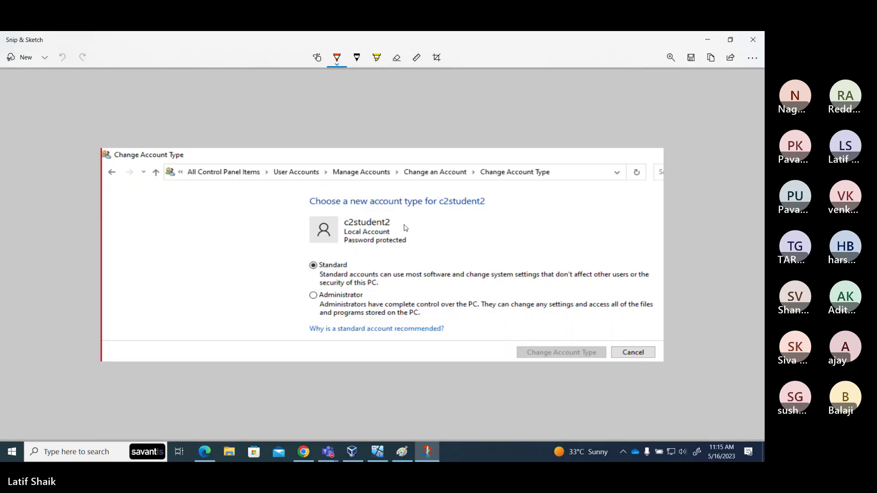
Tick c2student2, the page path and Standard in orange, bracket both options, and copy the snip.
left_click_drag(394, 221, 403, 218)
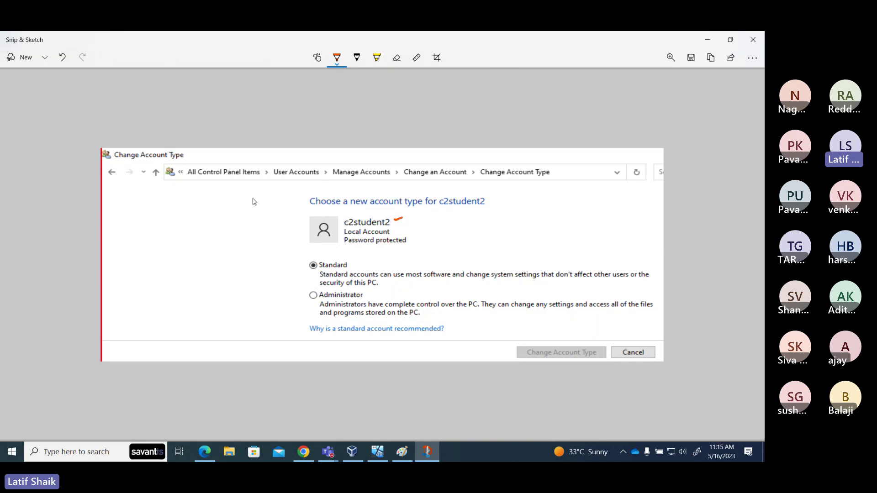
left_click_drag(561, 169, 574, 165)
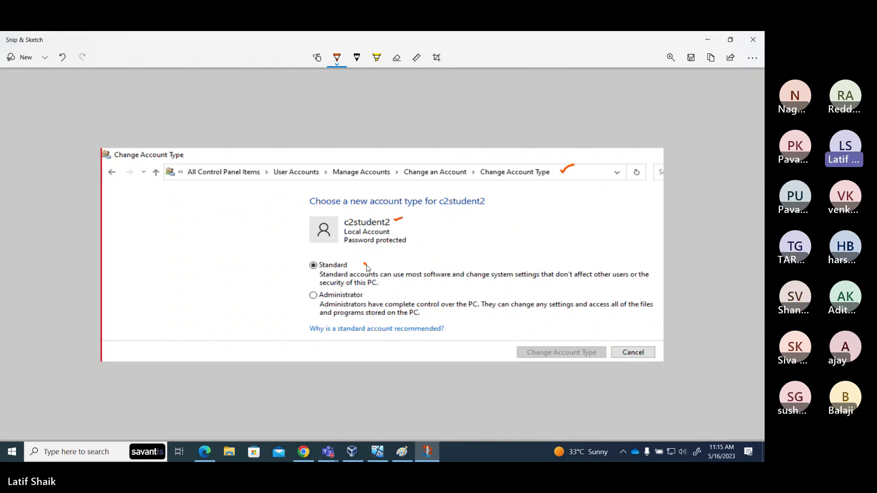
left_click_drag(365, 262, 374, 258)
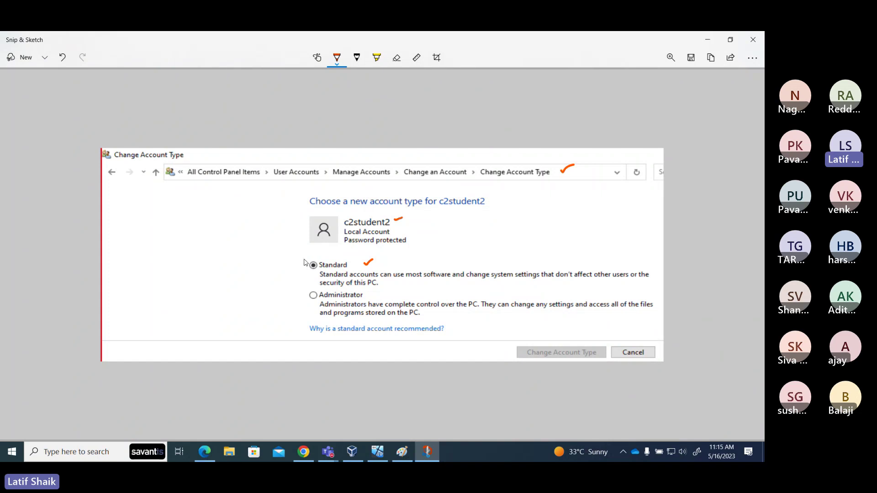
mouse_move(304, 259)
left_mouse_down()
mouse_move(294, 302)
mouse_move(309, 320)
left_mouse_up()
left_click(711, 58)
left_click(709, 41)
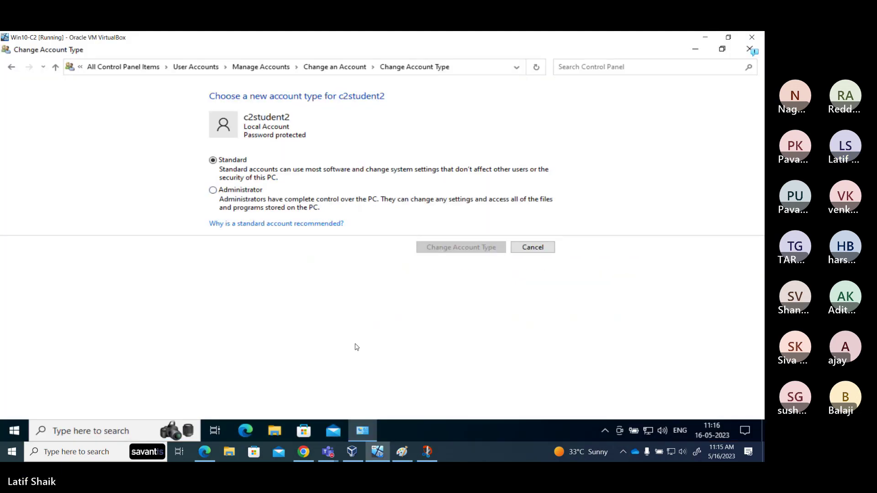
Paste the annotated Change Account Type snip into the class notes and remove the extra blank lines.
left_click(303, 452)
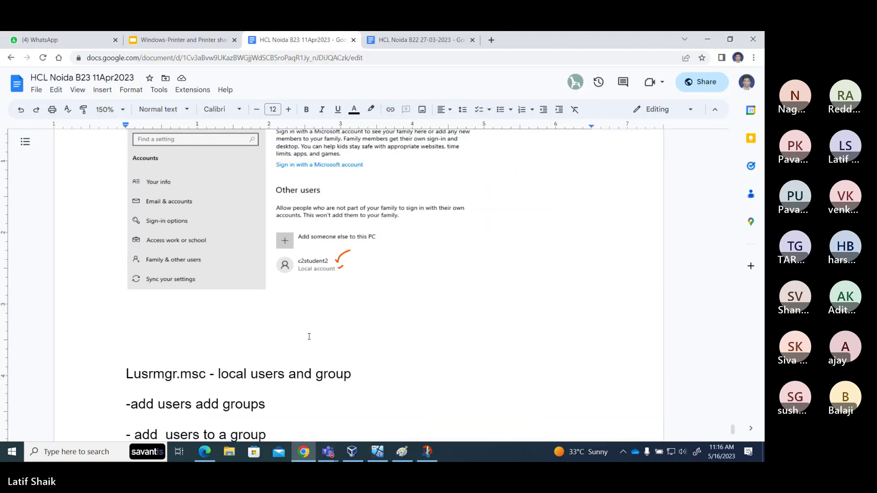
key("ctrl+v")
scroll(407, 303, "down", 3)
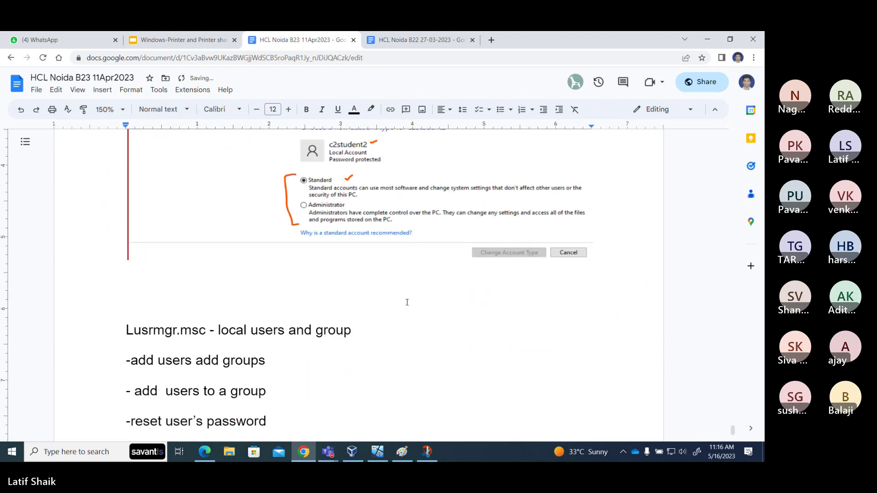
key("Return")
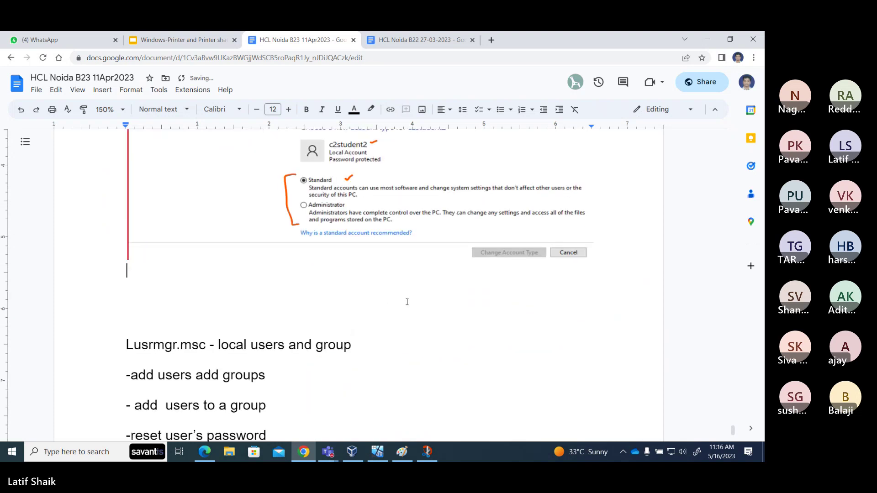
key("Delete")
key("Delete")
key("Delete")
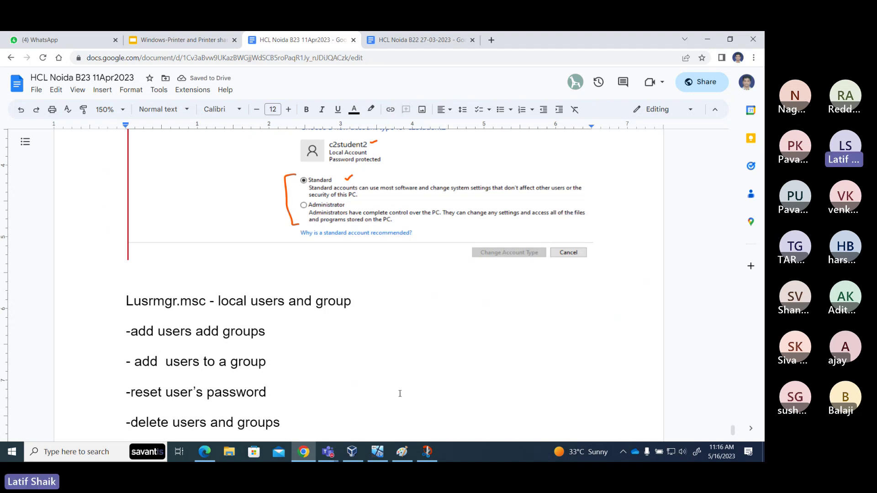
left_click(382, 456)
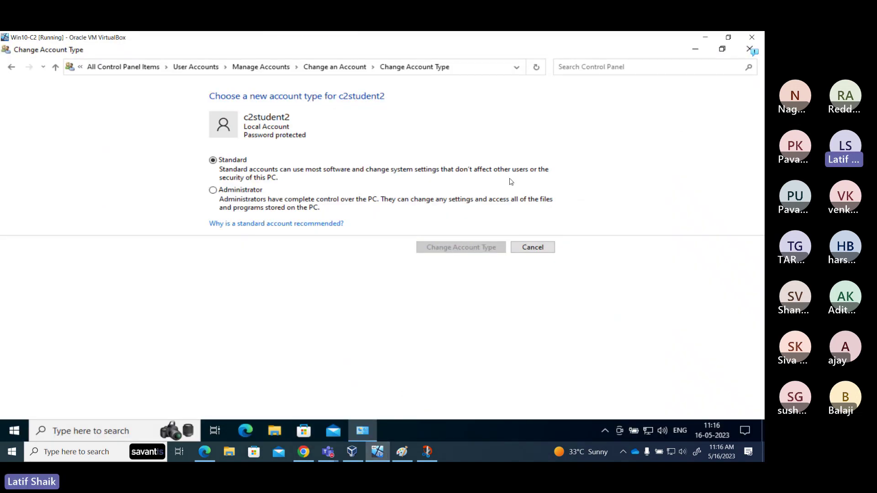
Close the Change Account Type window and drag f.txt to the left of the desktop.
left_click(749, 49)
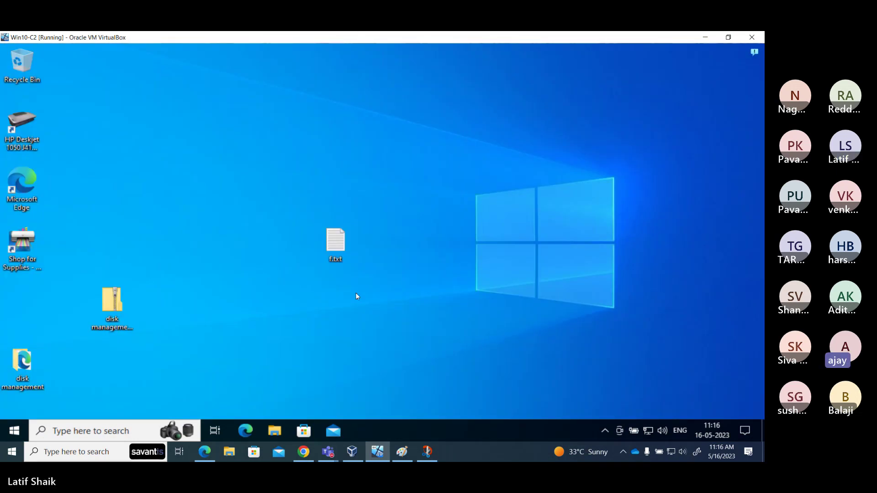
left_click_drag(335, 244, 117, 234)
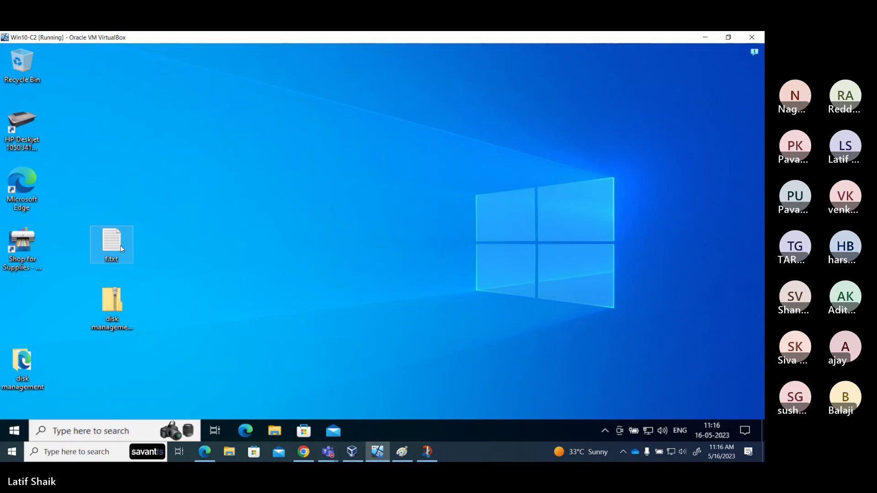
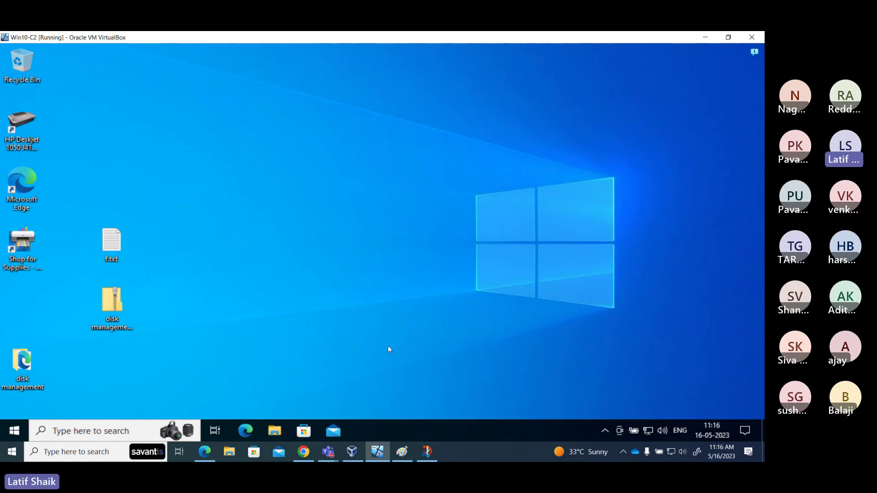
Switch from the Windows VM to the Google Docs class notes in Chrome.
left_click(303, 453)
Add a dash line, then the note 'New user is Added (c2student2) - login with new user'.
type("-")
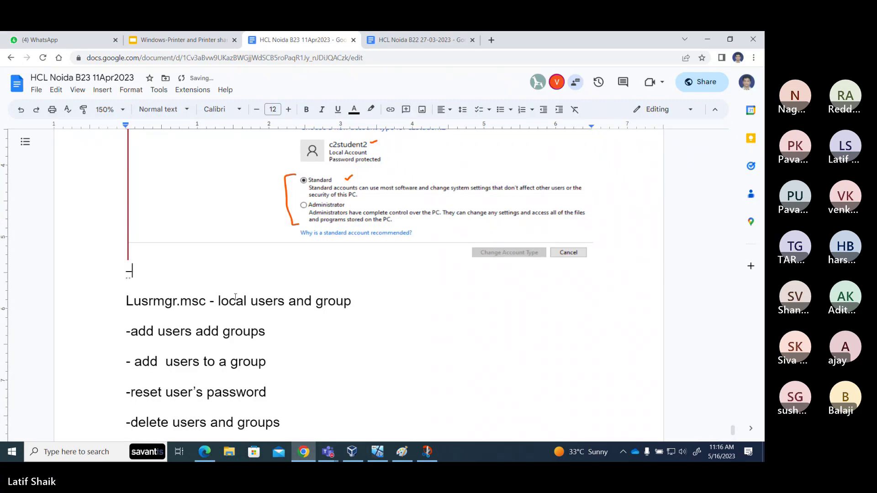
key("Return")
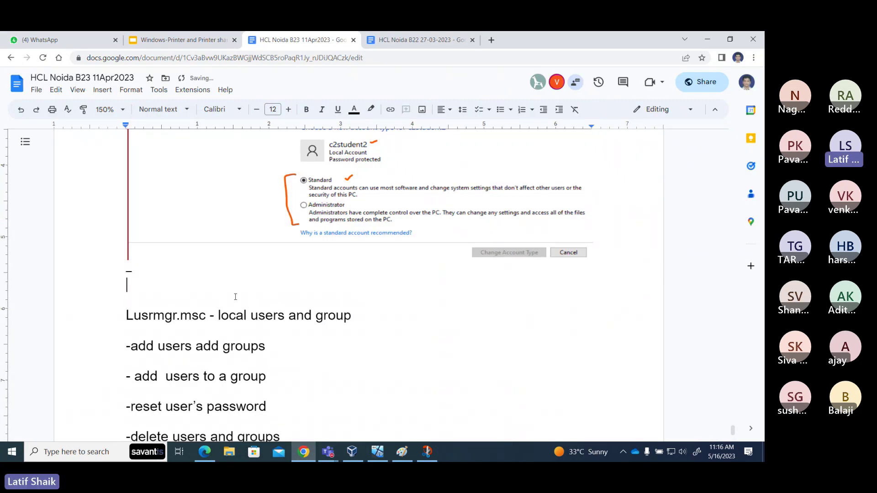
type("New user is Ad")
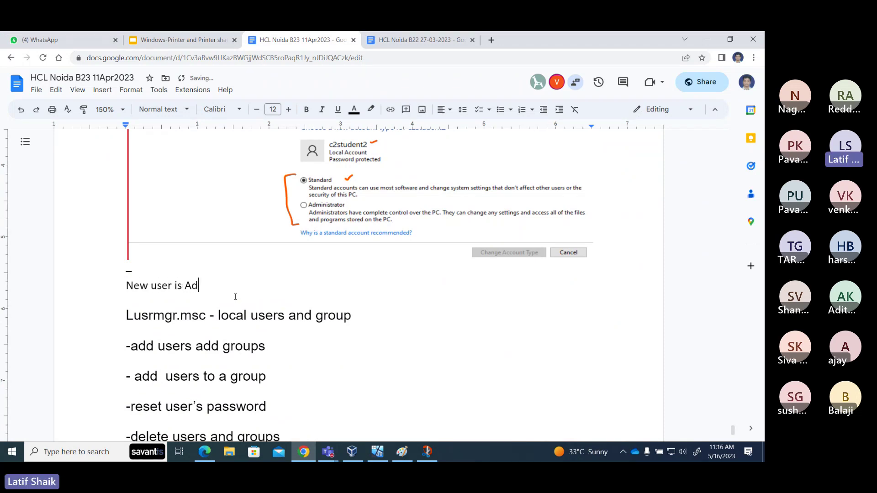
type("ded [c")
key("BackSpace")
type("(c")
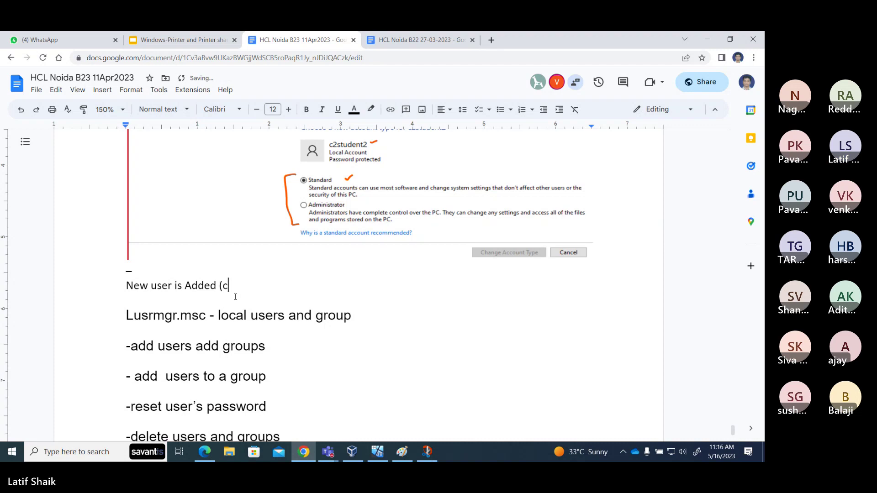
type("2stude")
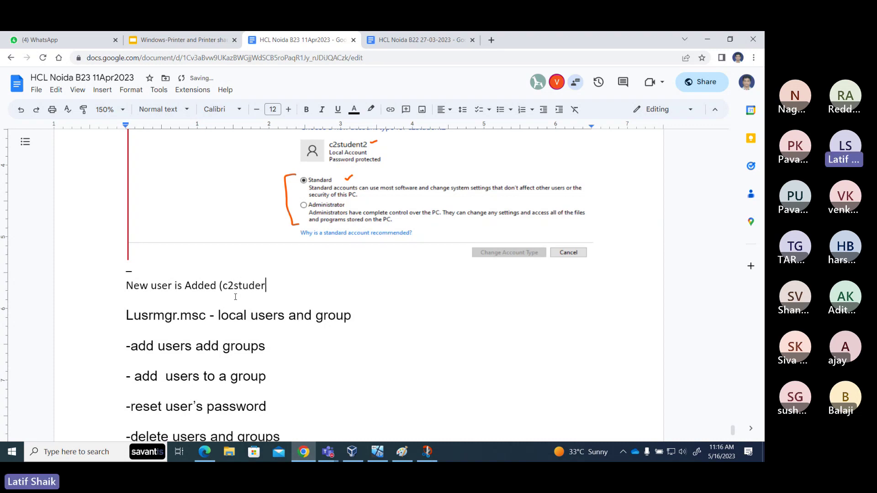
type("n")
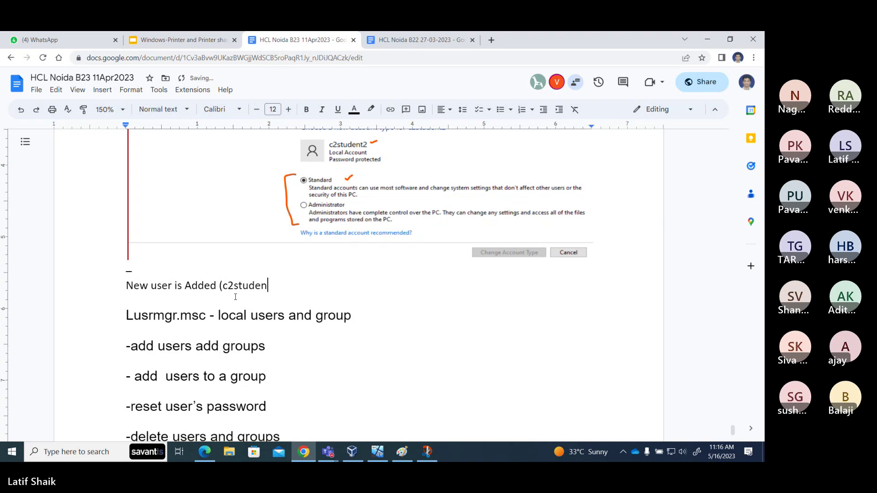
type("t2")
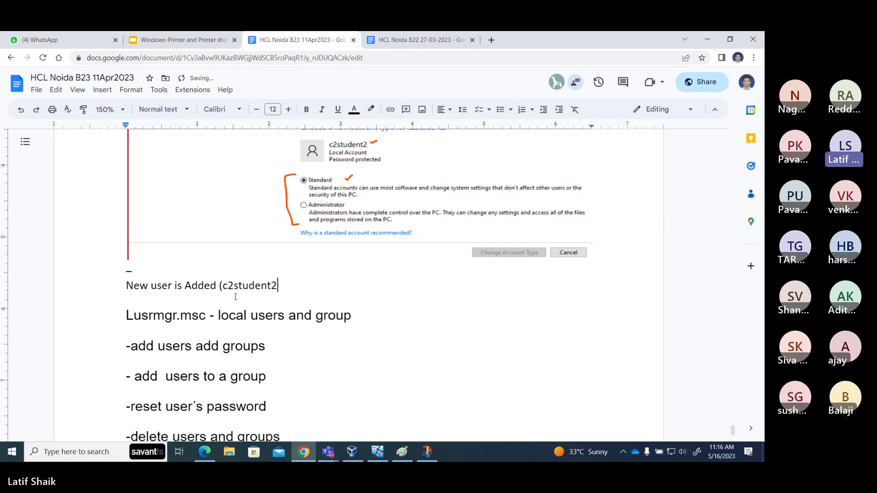
type(") -")
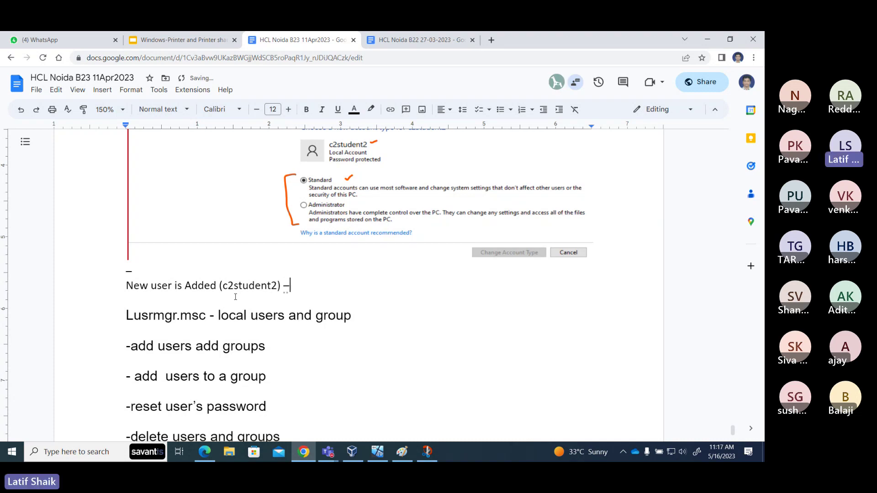
type(" login ")
type("with ne")
type("w user")
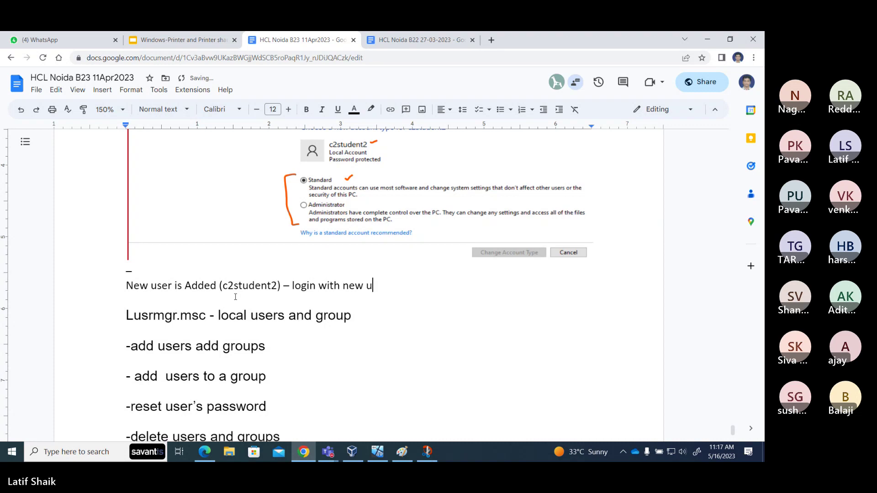
key("Return")
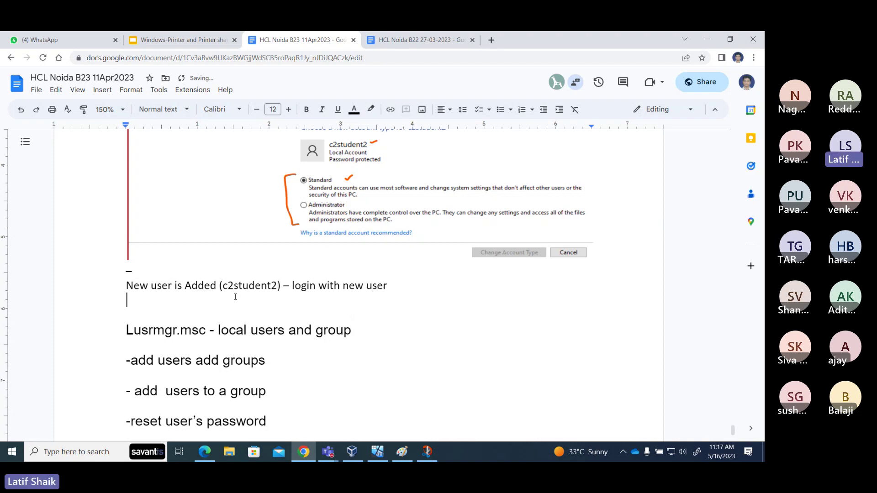
Type 'Log out form current user and select c2student2 - password', then return to the VM.
type("Log")
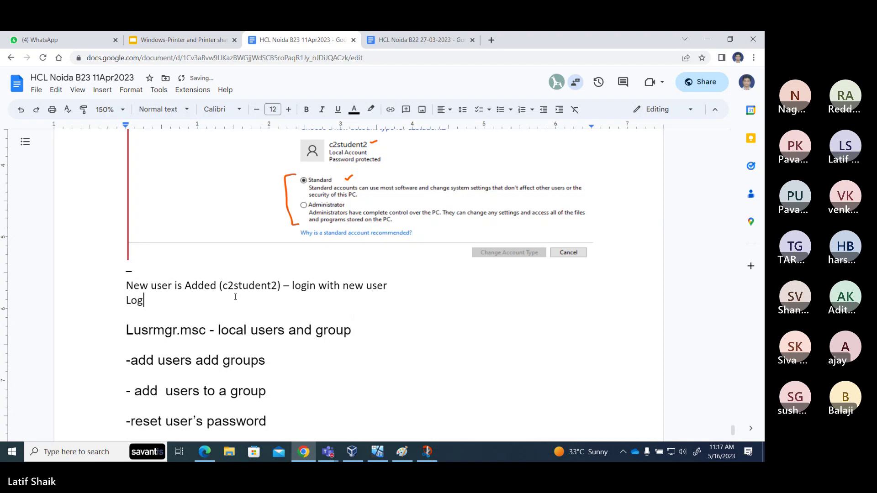
type(" out foem")
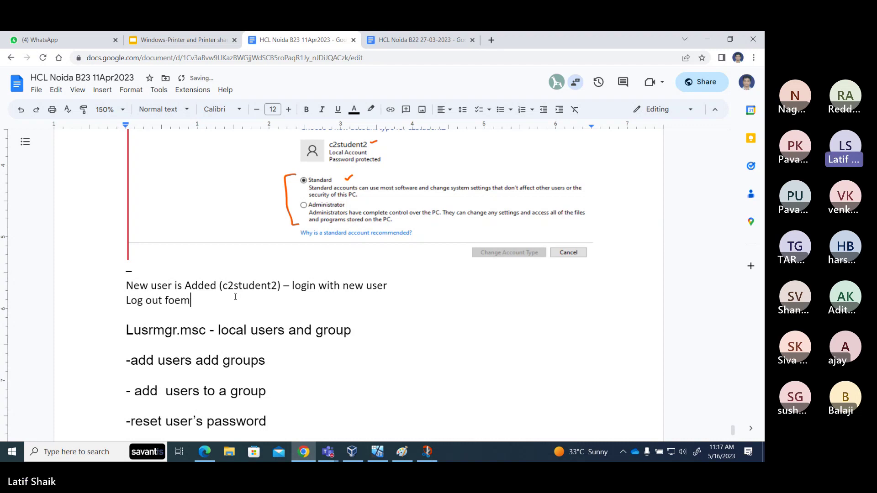
key("BackSpace")
key("BackSpace")
type("rm ")
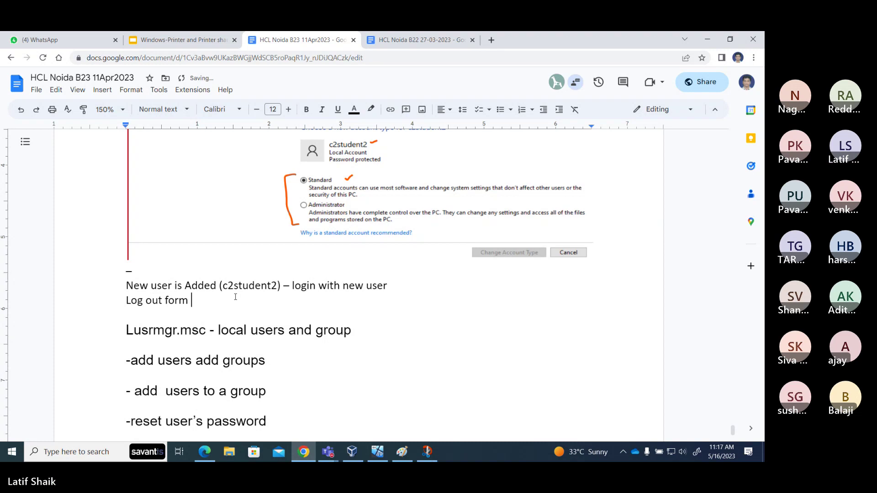
type("current ")
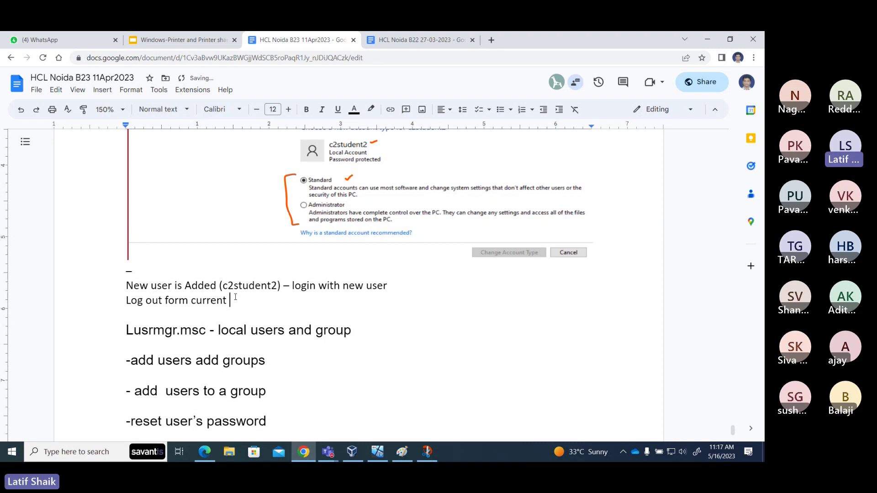
type("user")
type("and ")
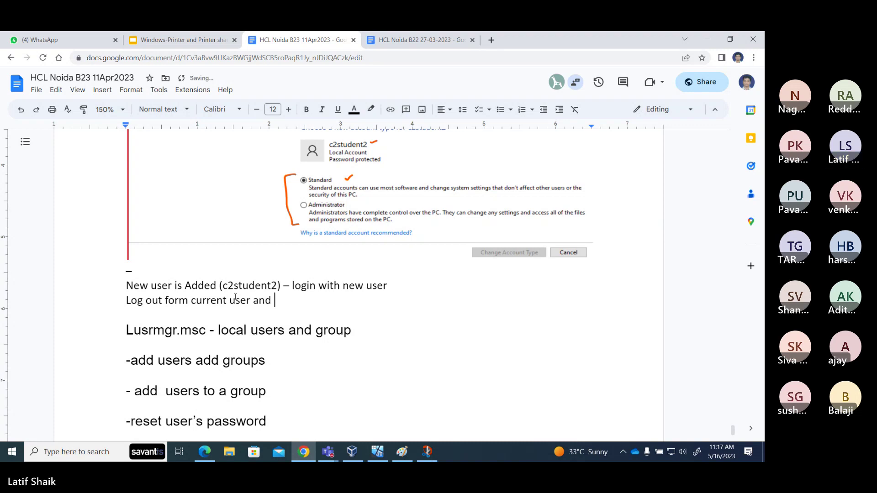
type("try")
key("BackSpace")
key("BackSpace")
key("BackSpace")
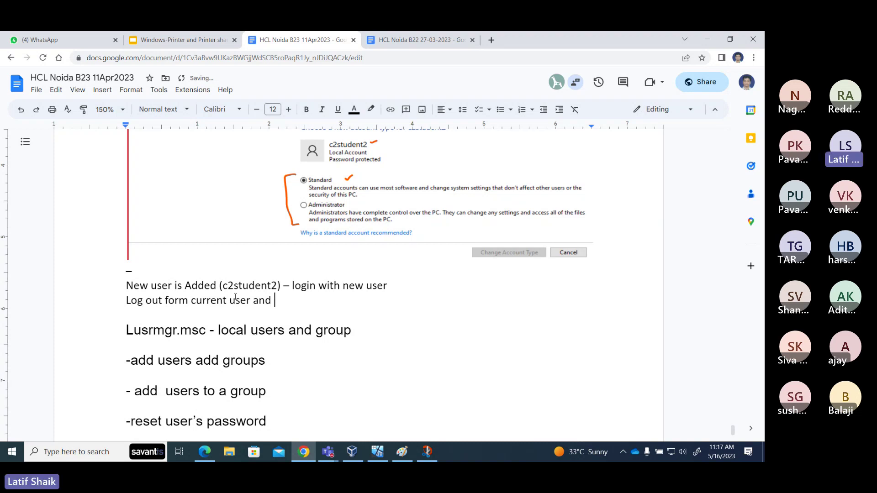
type("-")
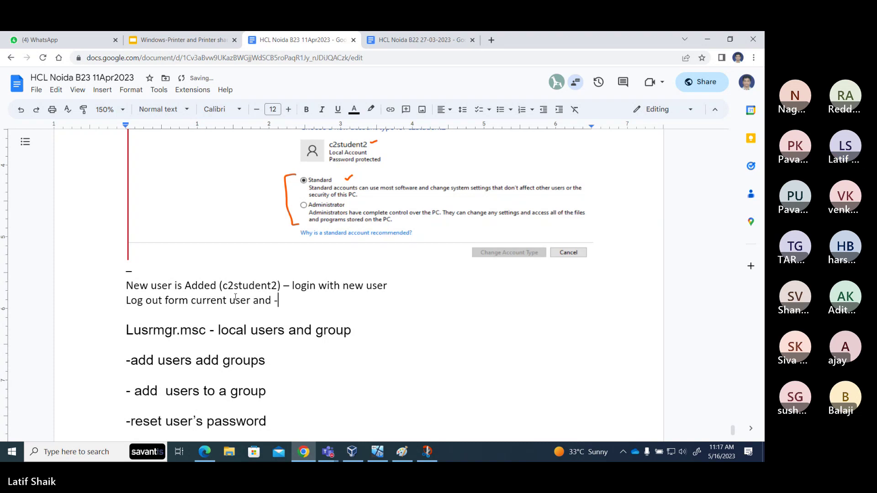
key("BackSpace")
type("select oth")
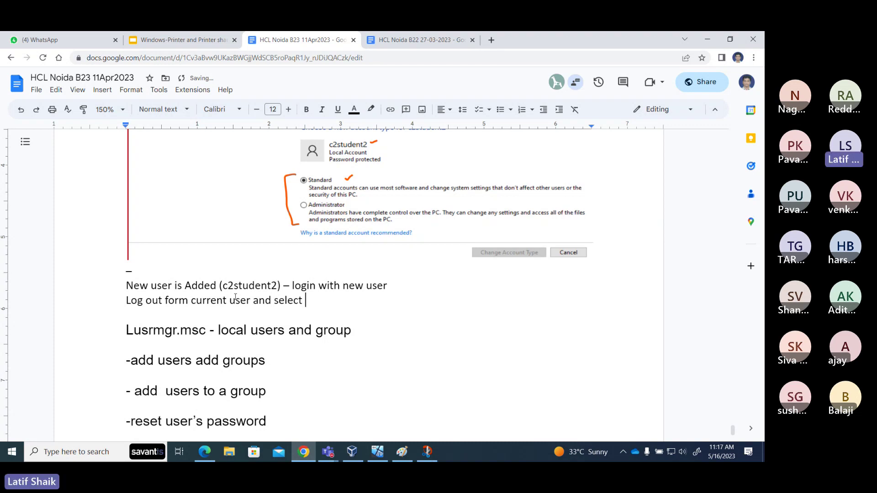
key("BackSpace")
key("BackSpace")
key("BackSpace")
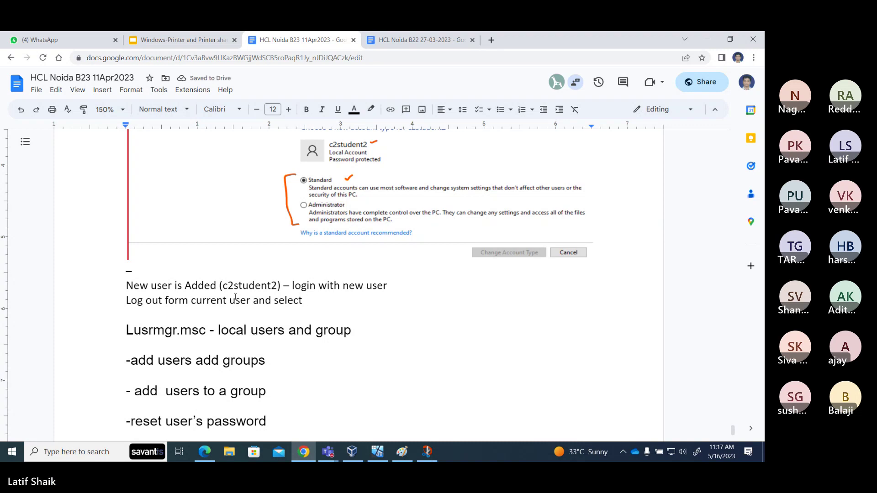
type("c")
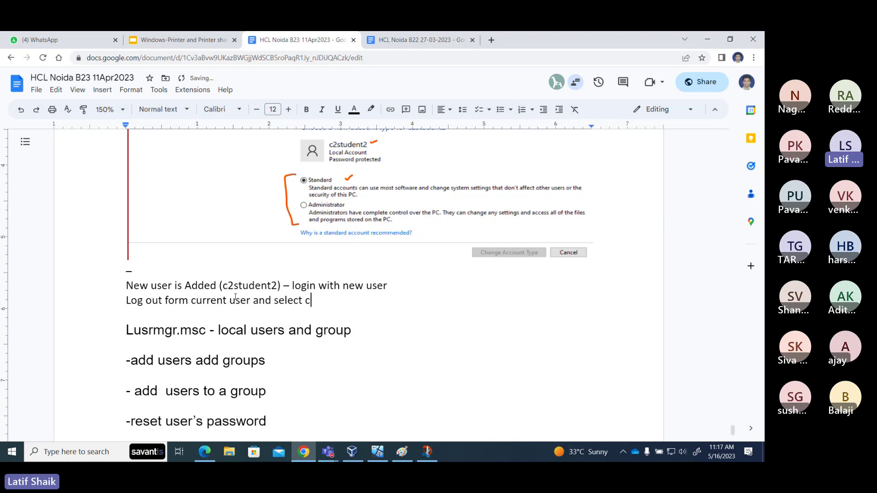
type("2student2")
type(" - pass")
type("wo")
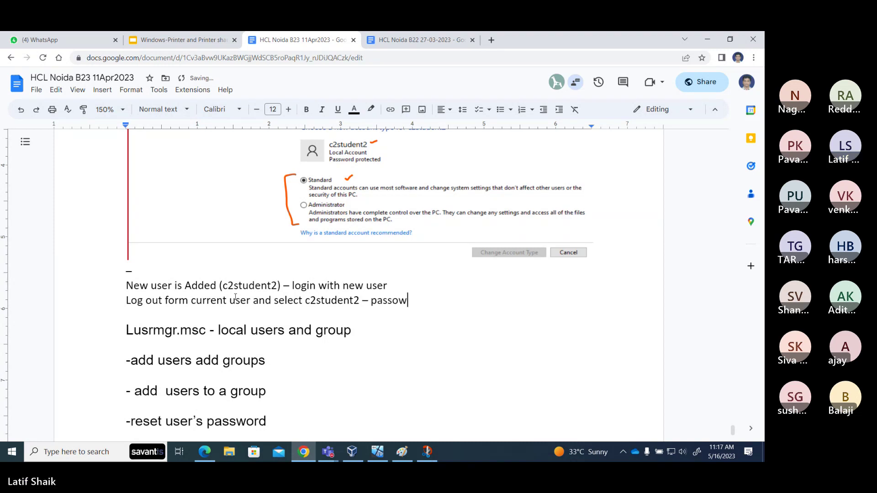
key("BackSpace")
key("BackSpace")
key("BackSpace")
key("BackSpace")
key("BackSpace")
key("BackSpace")
type("password")
key("Return")
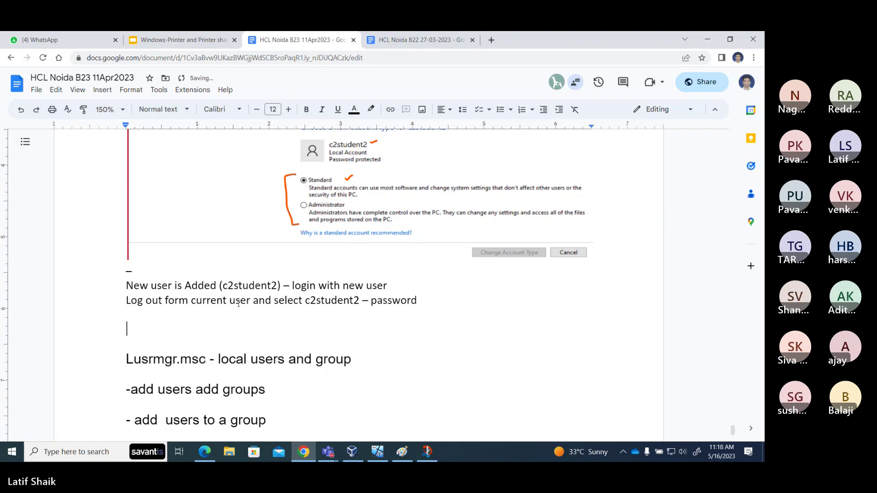
key("alt+Tab")
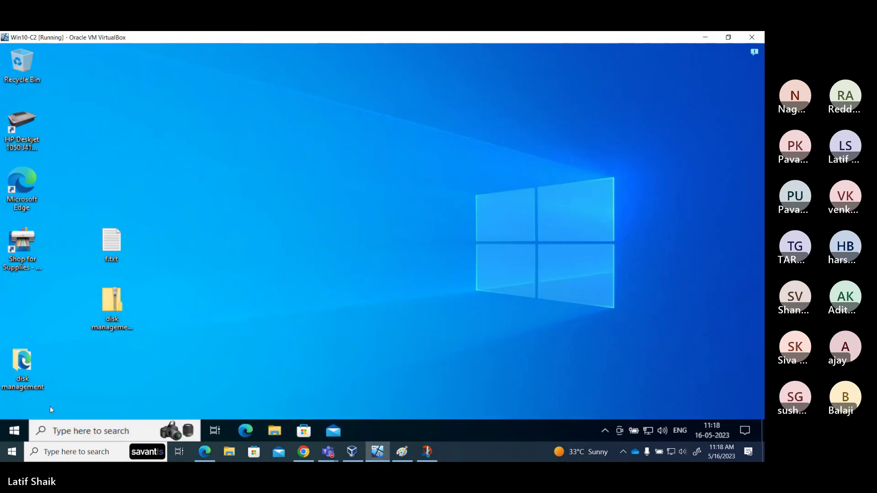
Show the VM Start menu's account options with Sign out, then bring up Snip & Sketch.
left_click(11, 432)
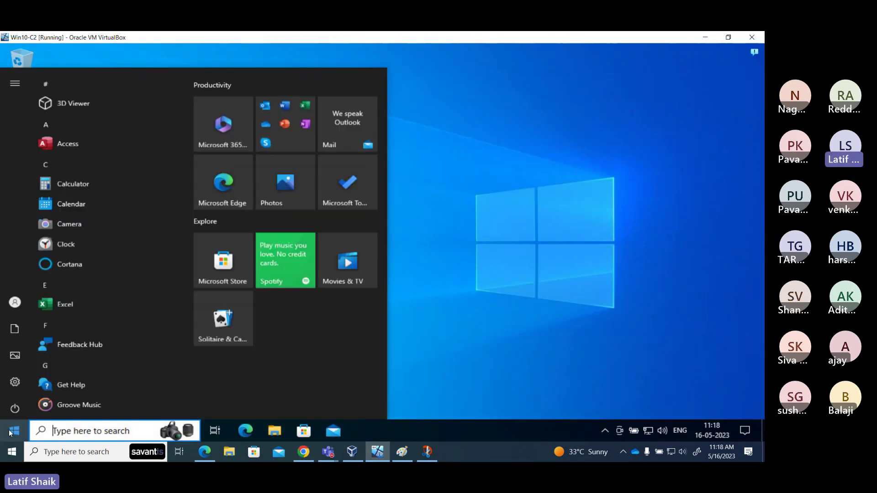
left_click(23, 309)
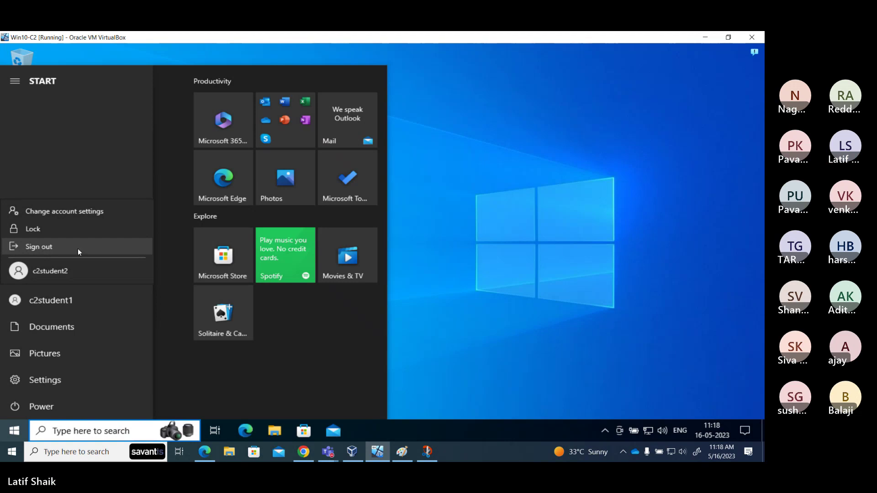
left_click(434, 452)
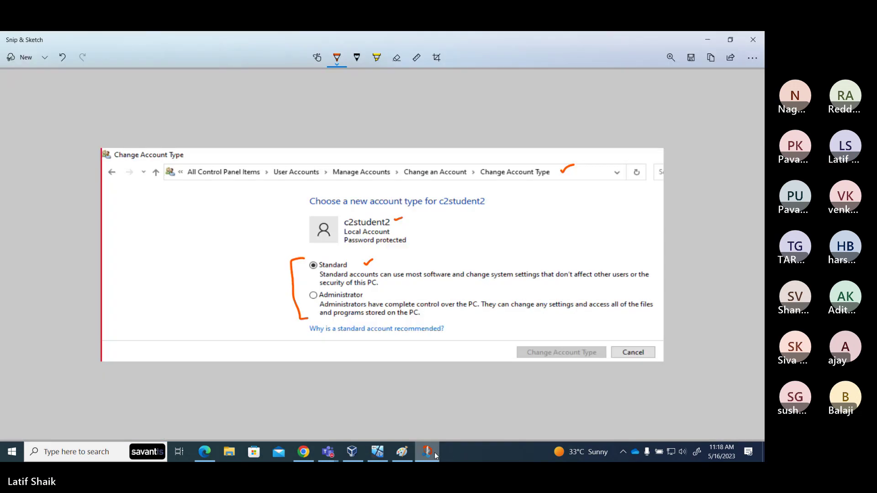
Take a new snip of the Start menu area with its account options.
left_click(44, 57)
left_click(48, 79)
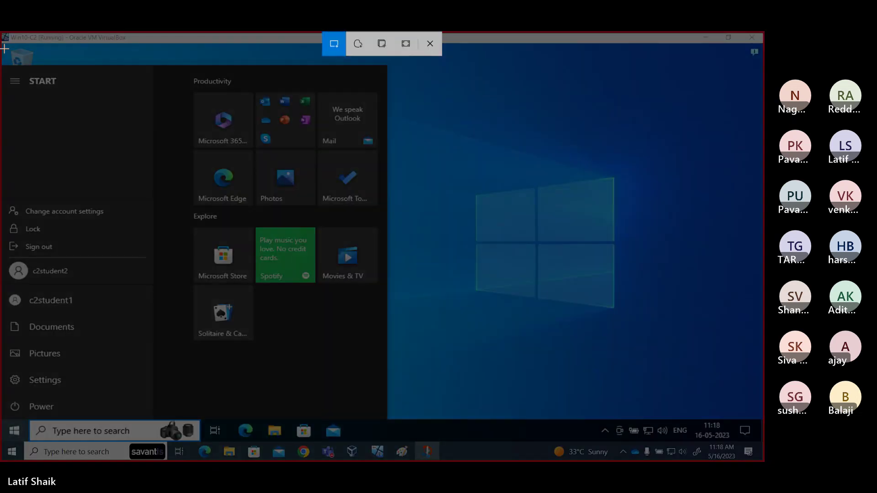
mouse_move(2, 43)
left_mouse_down()
mouse_move(326, 236)
mouse_move(410, 386)
mouse_move(425, 440)
left_mouse_up()
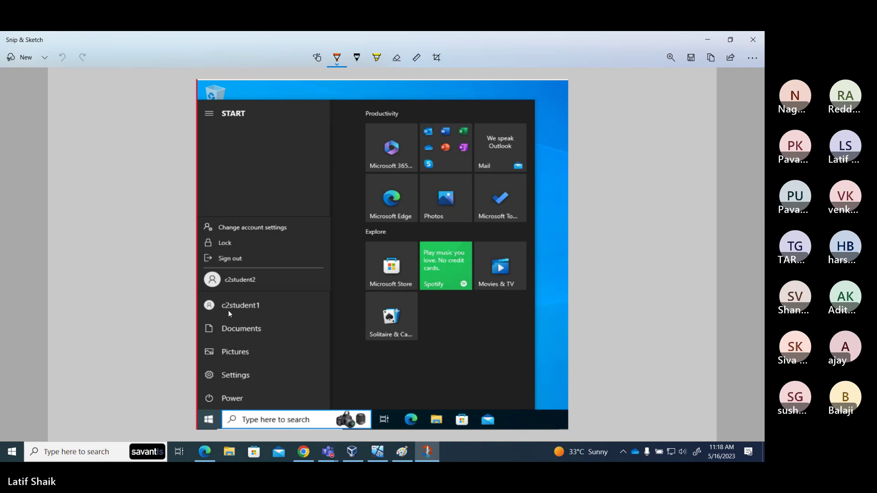
Tick Sign out, dot the options, and add an orange arrow and switch-user note by c2student2, then copy it.
left_click_drag(259, 306, 267, 307)
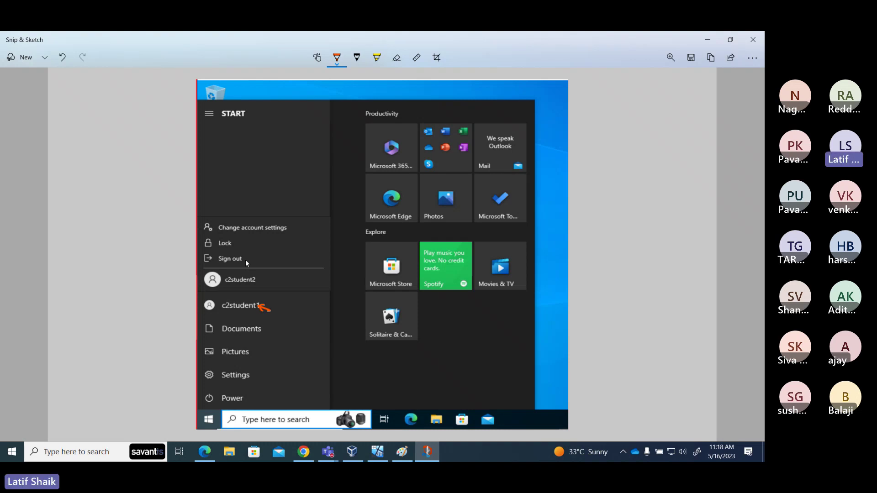
left_click_drag(245, 258, 254, 255)
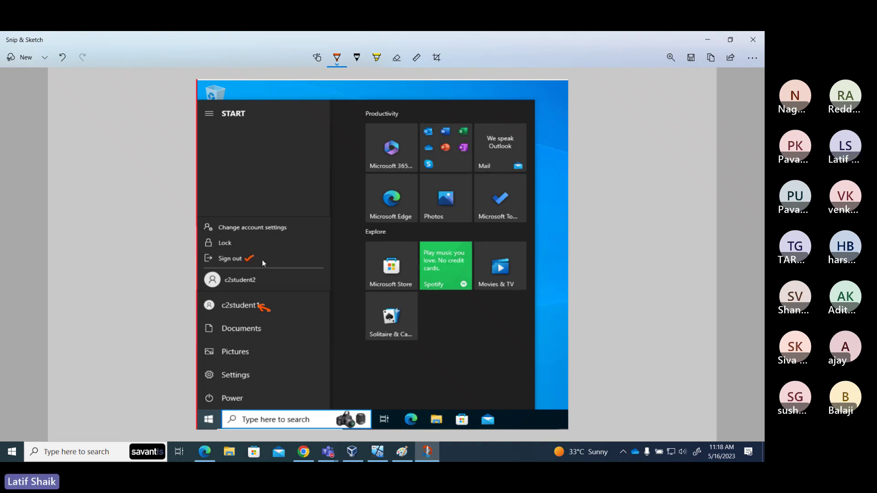
left_click(240, 246)
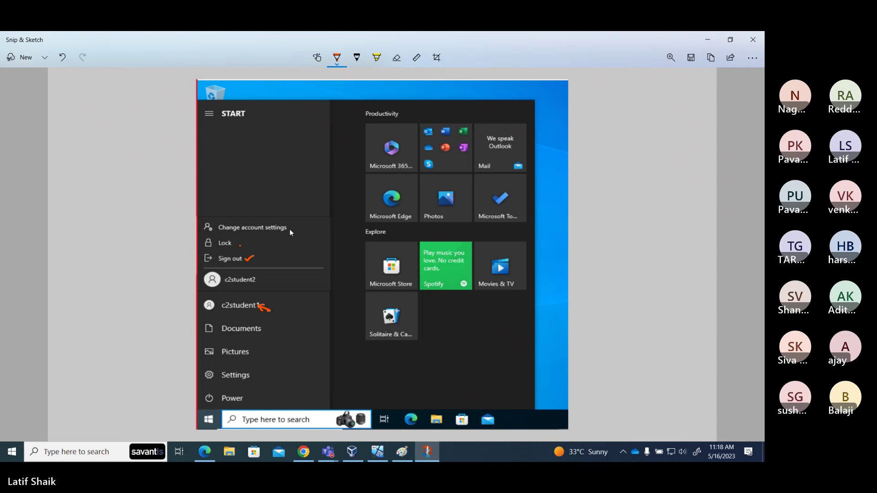
left_click(291, 229)
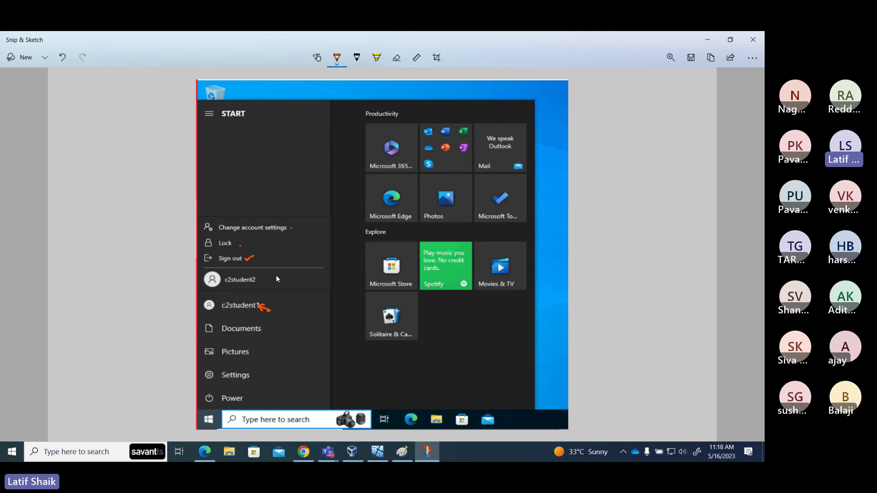
left_click(262, 280)
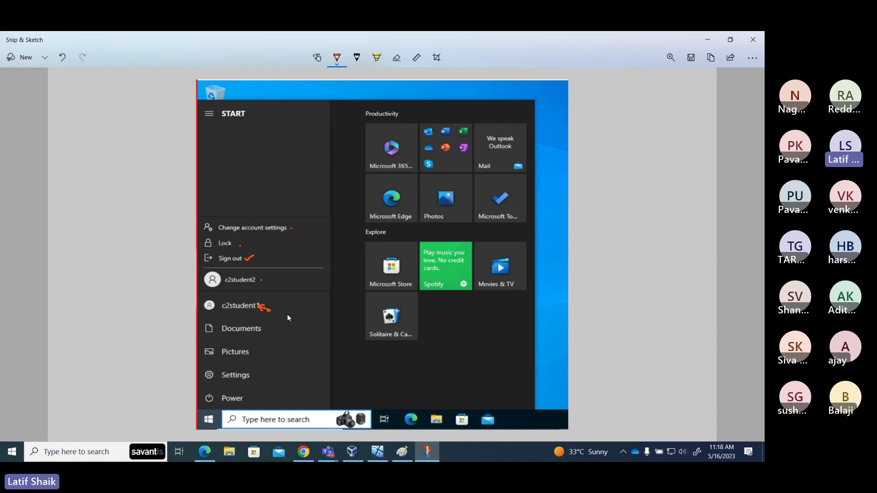
mouse_move(263, 277)
left_mouse_down()
mouse_move(274, 284)
mouse_move(286, 267)
mouse_move(316, 265)
left_mouse_up()
left_click_drag(316, 265, 327, 248)
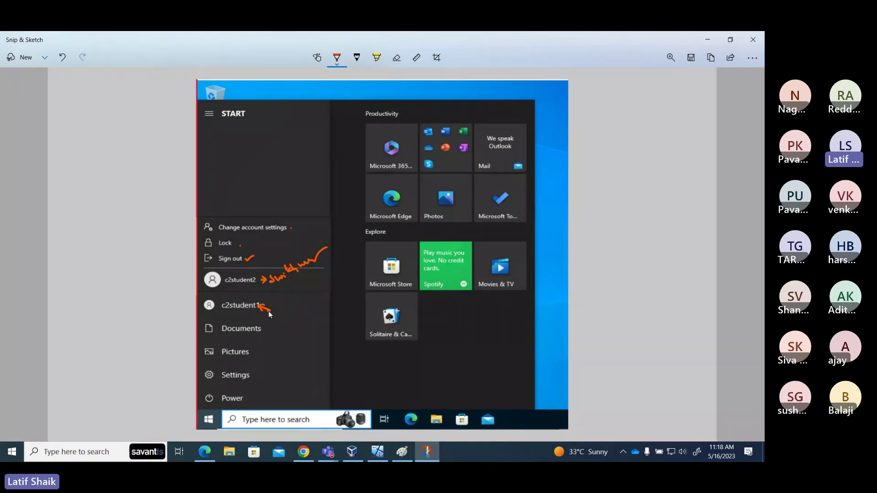
left_click(711, 57)
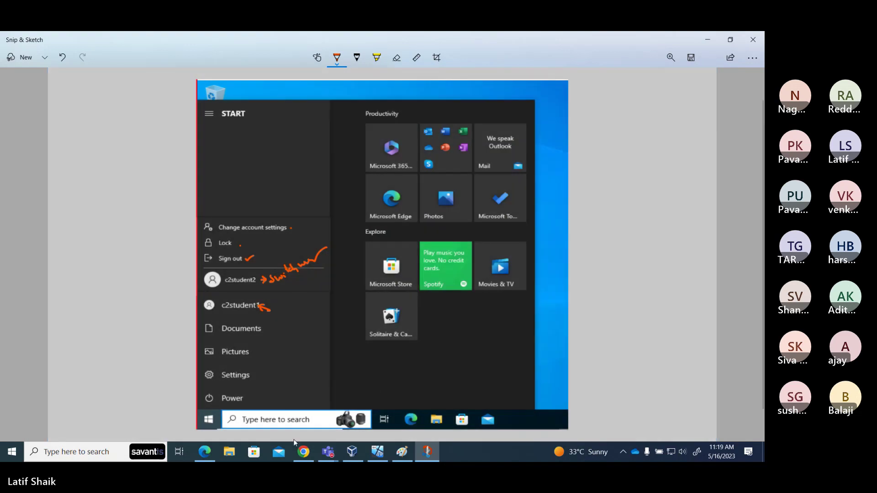
Paste the annotated Start-menu snip into the notes below the log-out line.
left_click(304, 452)
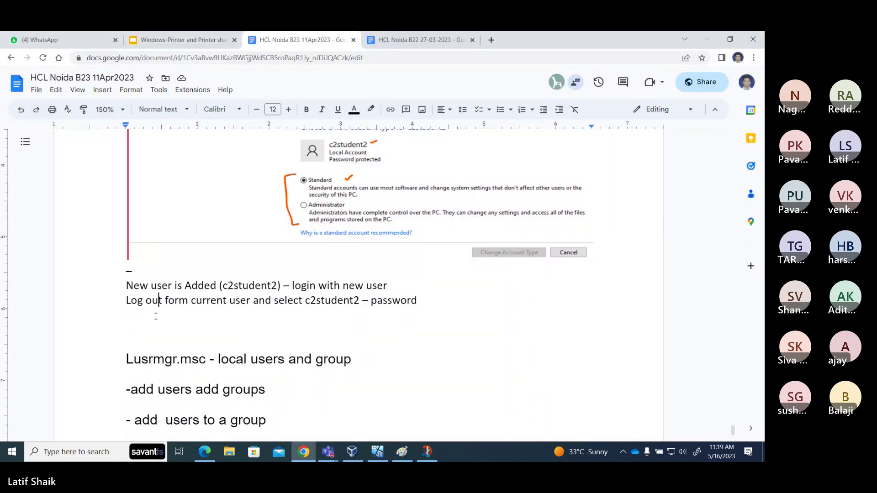
left_click(137, 316)
key("ctrl+v")
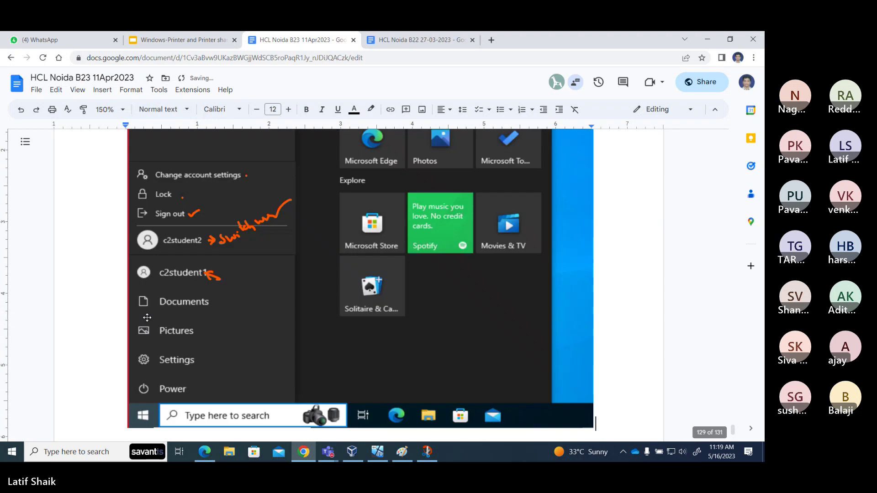
Shrink the pasted Start-menu screenshot to a compact size.
left_click(456, 297)
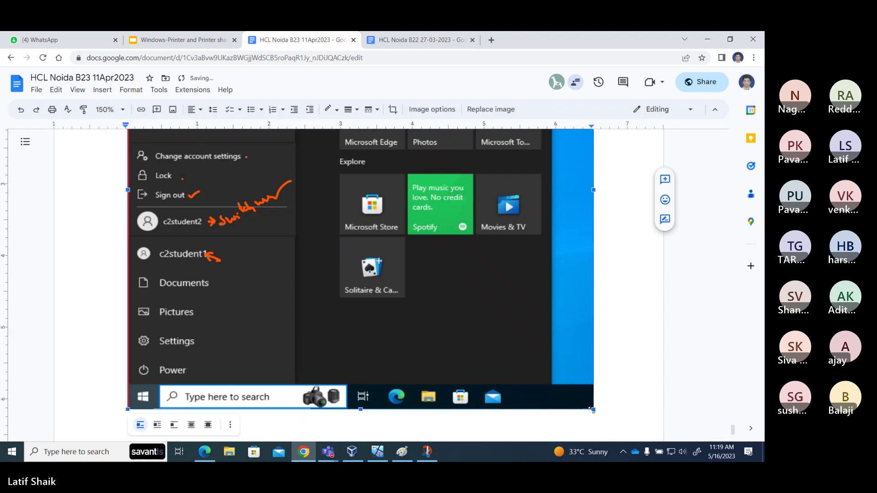
left_click_drag(591, 409, 452, 288)
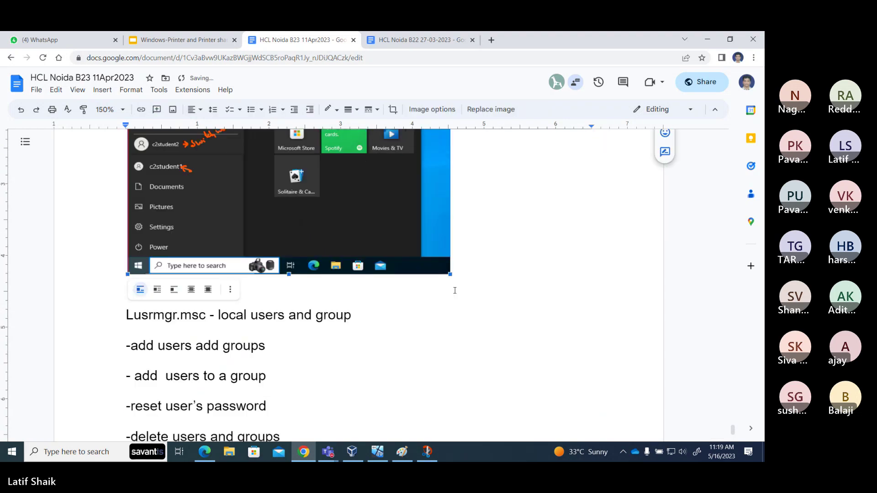
scroll(452, 289, "up", 12)
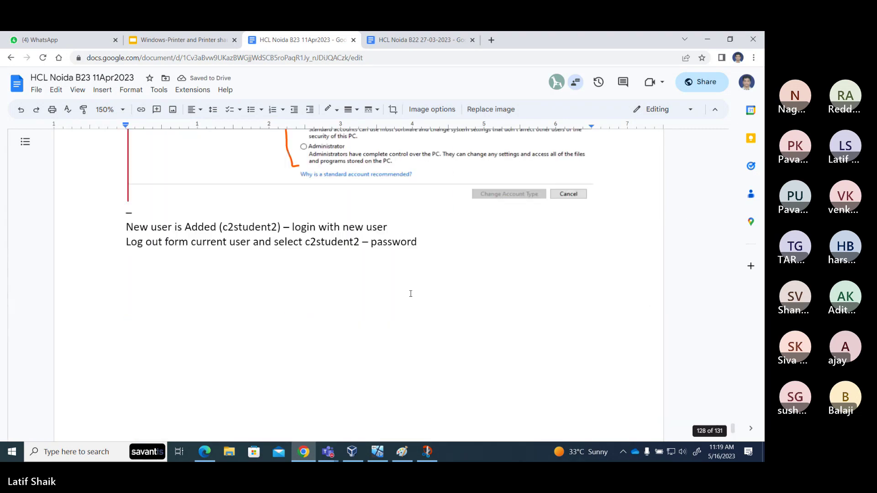
scroll(410, 292, "down", 11)
scroll(453, 323, "up", 1)
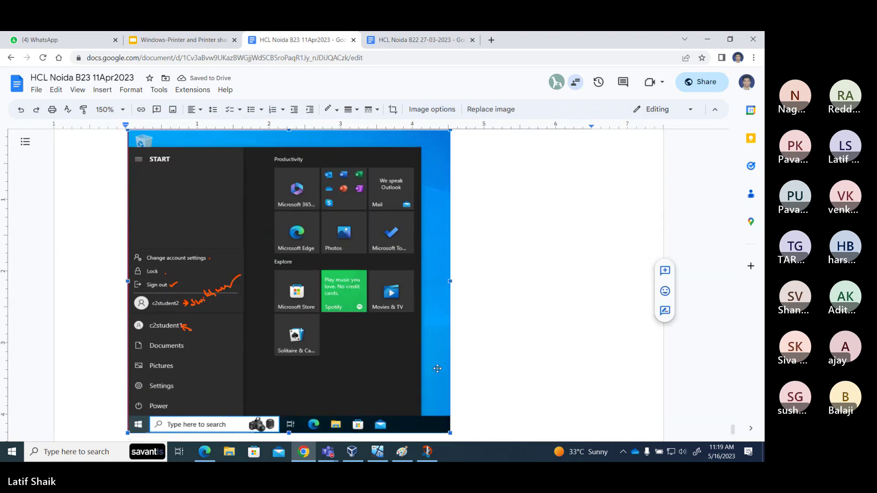
scroll(450, 329, "down", 2)
left_click_drag(449, 333, 360, 255)
scroll(378, 283, "down", 5)
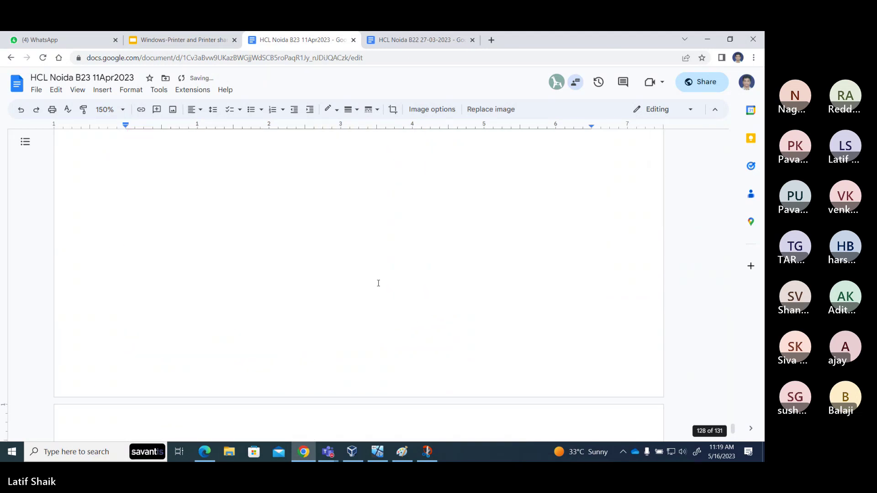
scroll(378, 284, "down", 10)
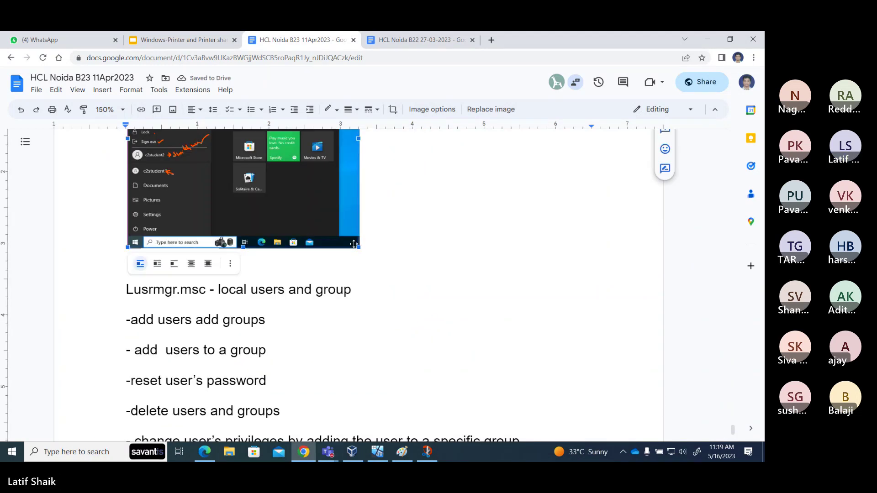
left_click_drag(358, 247, 312, 204)
scroll(338, 249, "down", 7)
scroll(338, 256, "up", 20)
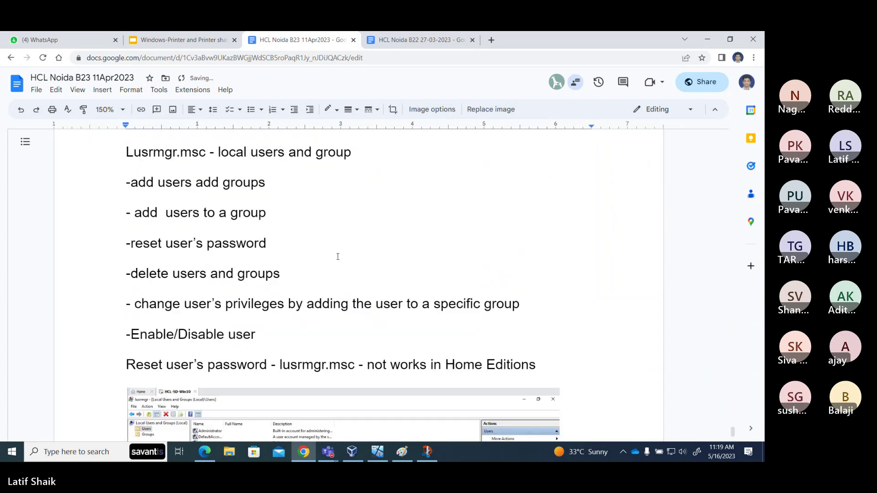
left_click(163, 220)
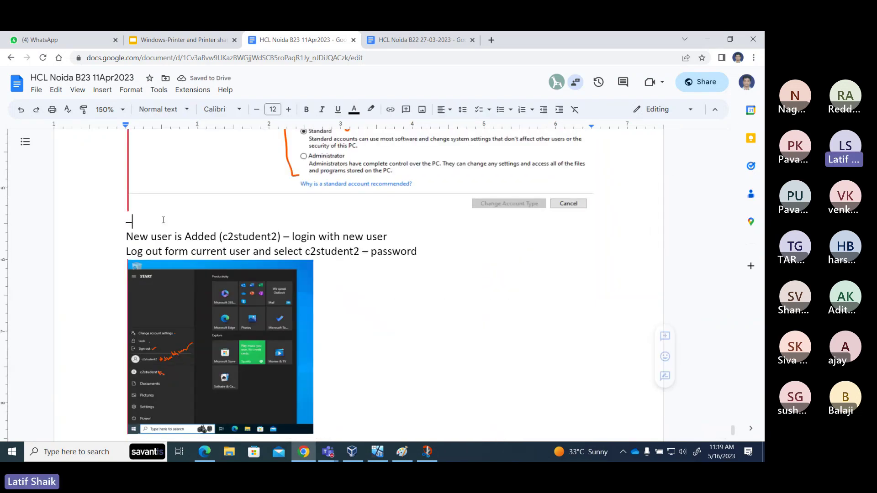
scroll(369, 252, "down", 5)
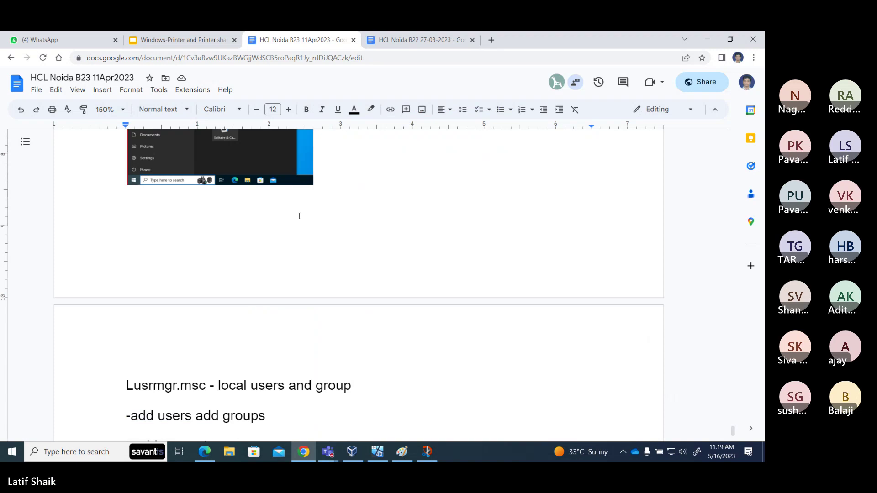
left_click(286, 156)
scroll(360, 217, "up", 4)
scroll(366, 313, "down", 1)
scroll(366, 311, "down", 1)
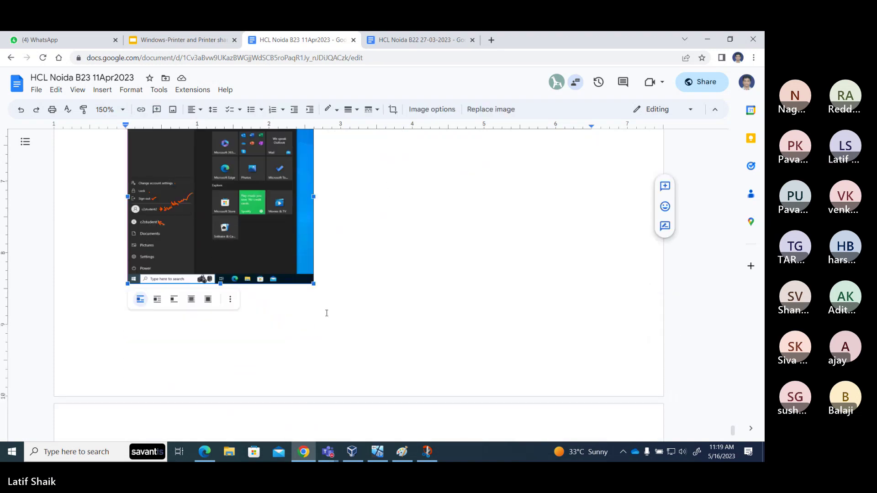
left_click_drag(312, 283, 323, 296)
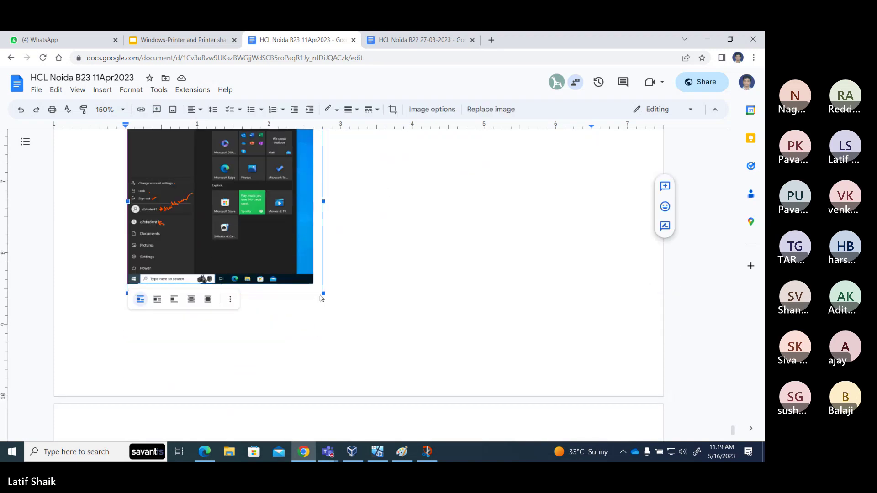
Set the screenshot to In front of text and place it right of the notes, below the password line.
left_click(208, 308)
left_click_drag(237, 233, 531, 216)
scroll(531, 215, "up", 2)
mouse_move(493, 252)
left_mouse_down()
mouse_move(482, 267)
mouse_move(484, 242)
left_mouse_up()
scroll(482, 268, "down", 1)
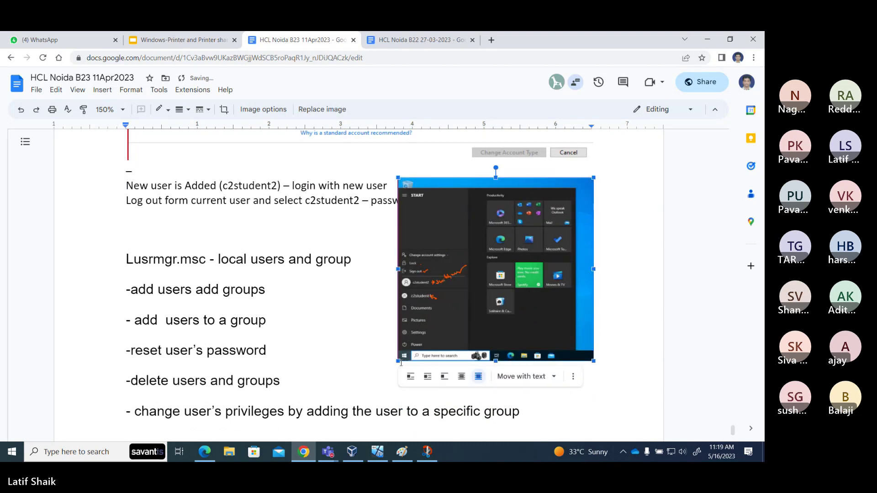
left_click_drag(399, 361, 385, 377)
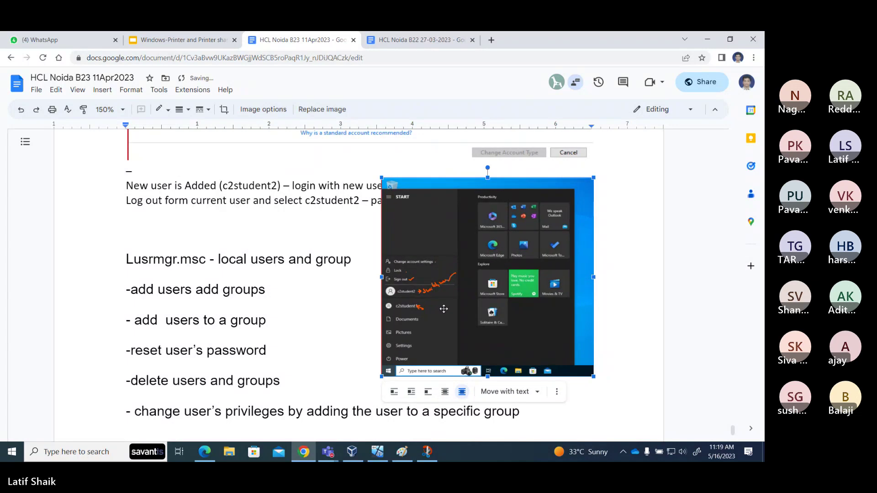
left_click_drag(445, 310, 447, 336)
scroll(418, 333, "down", 1)
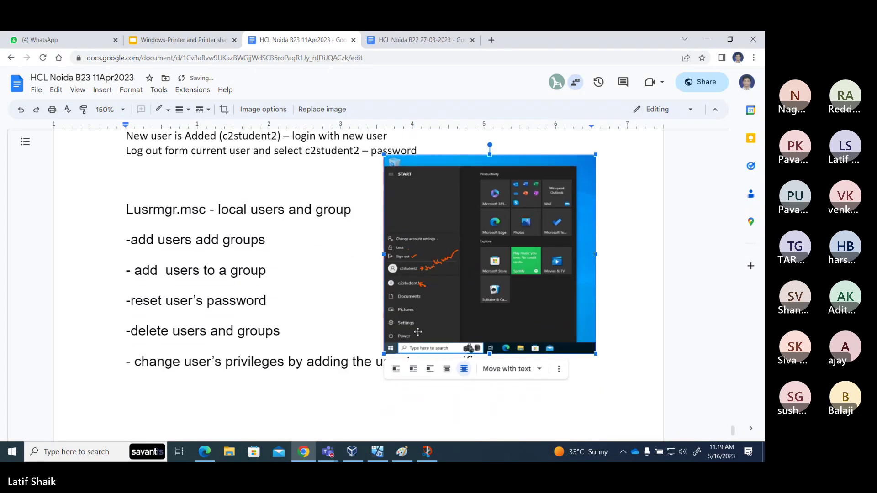
Insert blank lines above the Lusrmgr.msc heading.
left_click(160, 172)
scroll(289, 254, "up", 5)
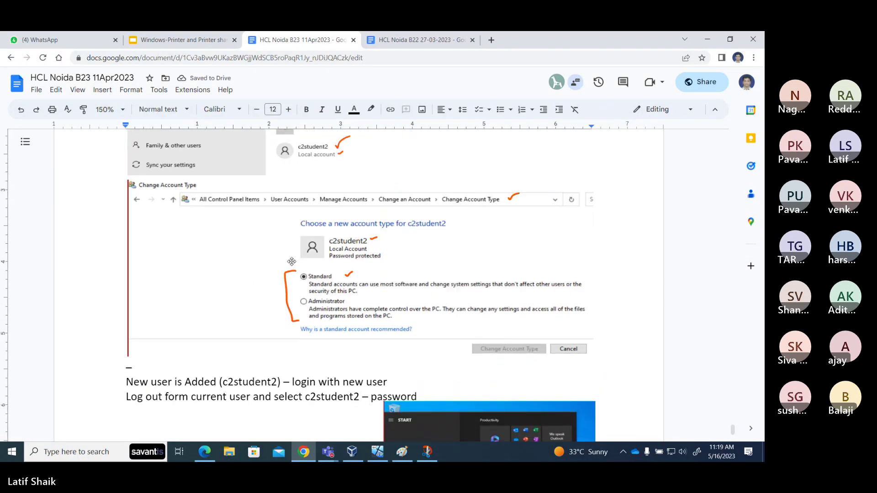
scroll(289, 254, "down", 6)
key("Return")
key("Return")
key("Return")
key("Return")
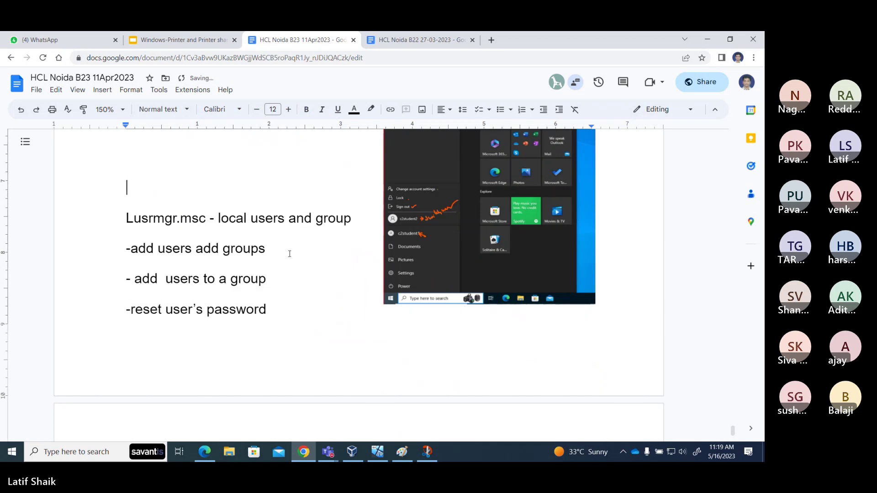
Add the line 'Signout - it closes everything, apps, service, process' below the password line.
scroll(289, 254, "up", 2)
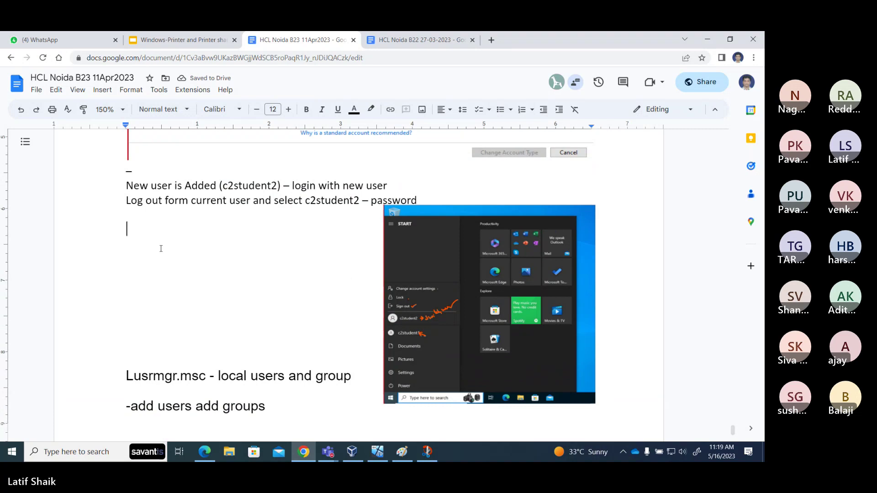
type("Switc")
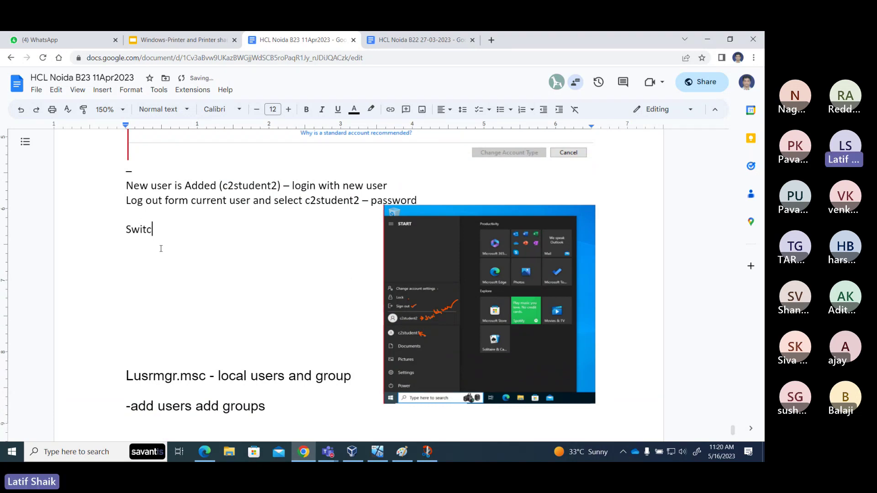
type("h user -")
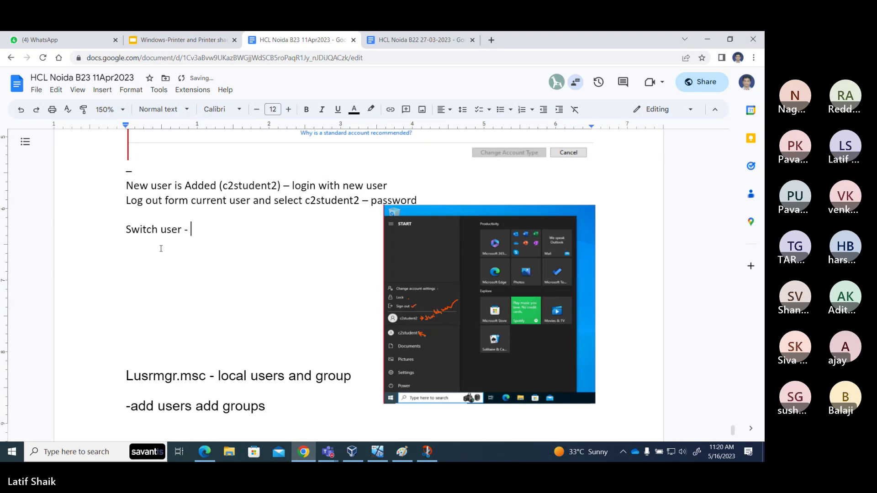
key("BackSpace")
key("BackSpace")
key("BackSpace")
key("BackSpace")
key("BackSpace")
key("BackSpace")
key("BackSpace")
key("BackSpace")
key("BackSpace")
key("BackSpace")
key("BackSpace")
key("BackSpace")
key("BackSpace")
key("BackSpace")
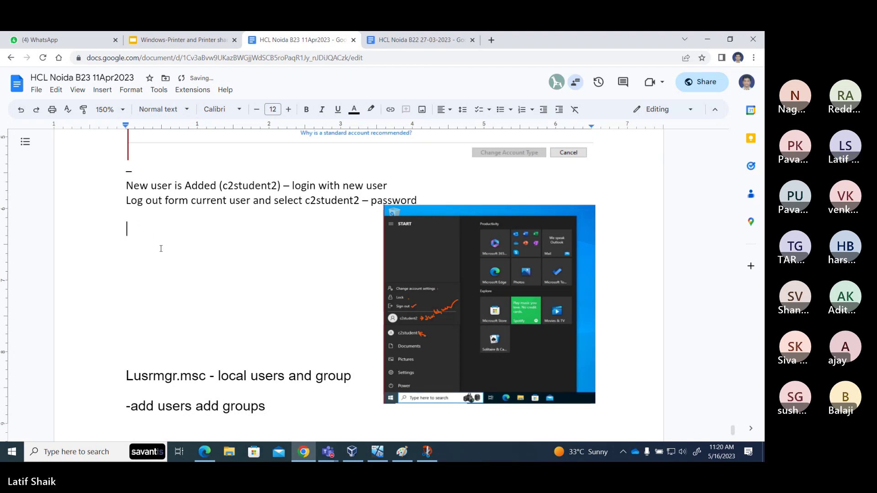
type("Lo")
key("BackSpace")
key("BackSpace")
key("BackSpace")
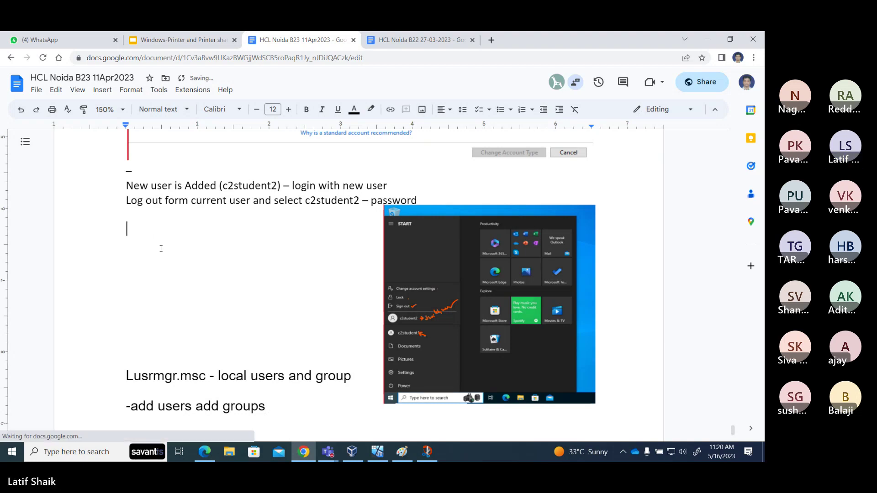
key("Return")
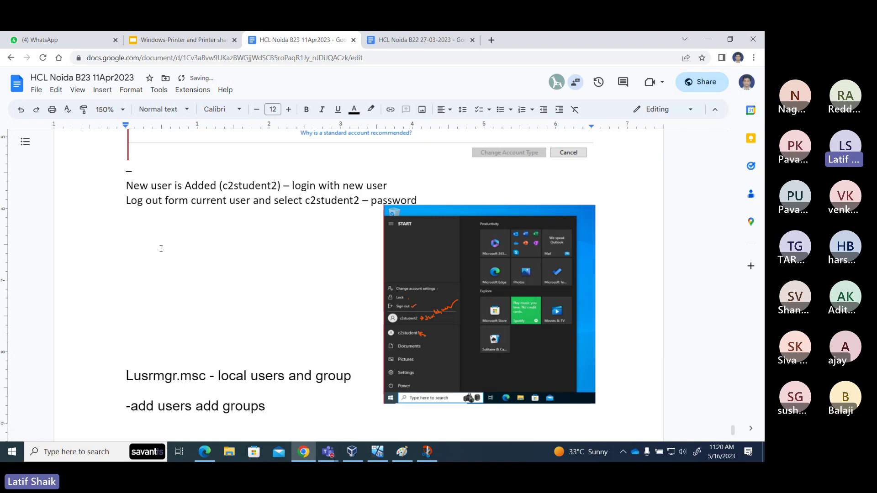
type("Signout ")
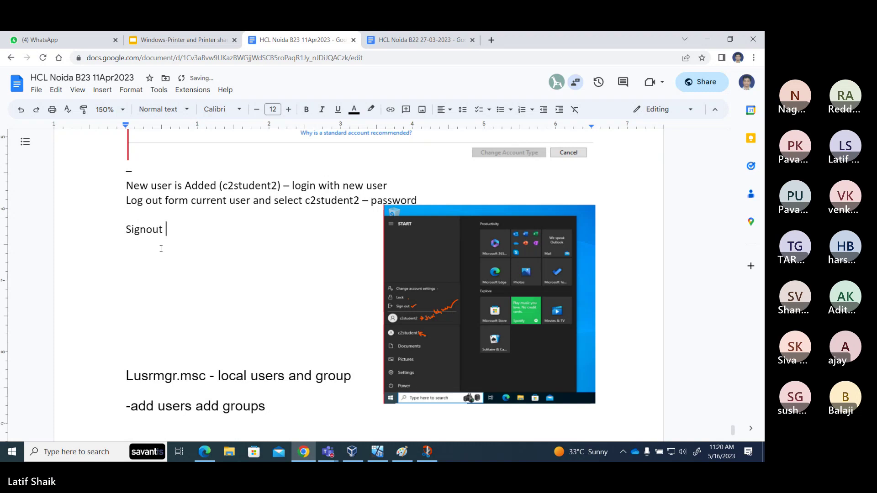
type("- it close")
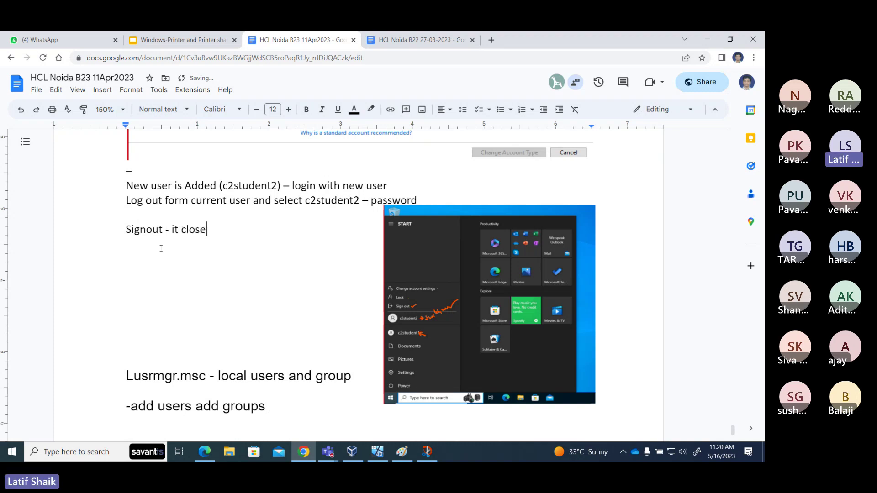
type("s every thin")
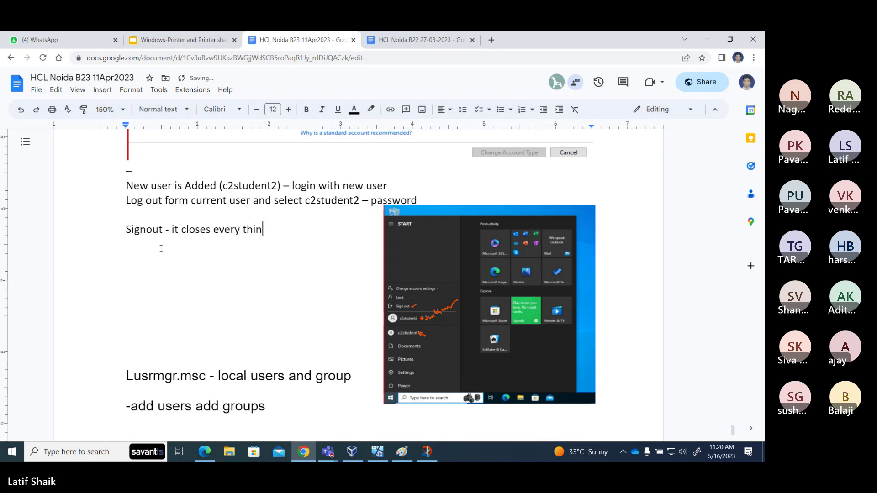
type("g")
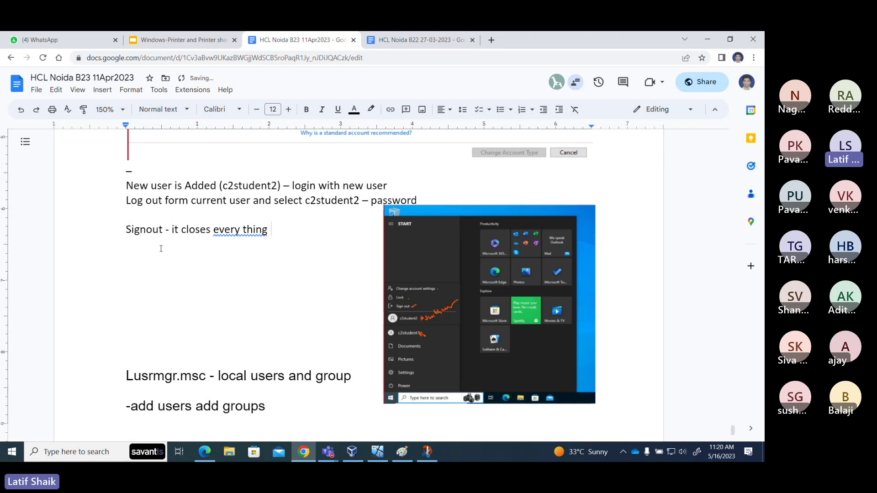
key("Left")
key("Left")
key("Left")
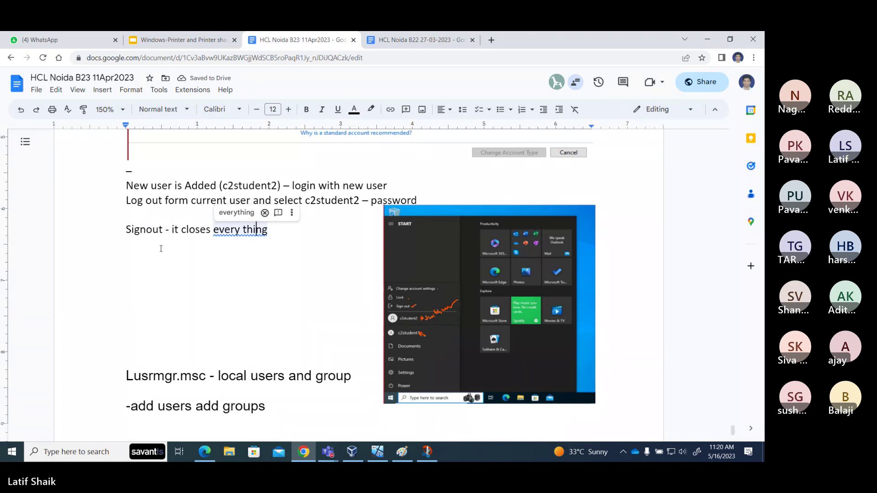
left_click(236, 212)
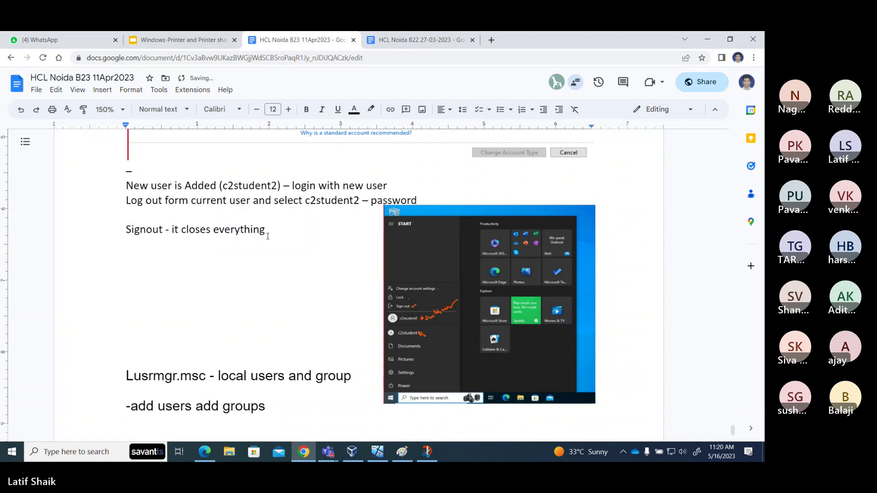
type(",")
type("out")
key("BackSpace")
key("BackSpace")
key("BackSpace")
key("BackSpace")
type("app")
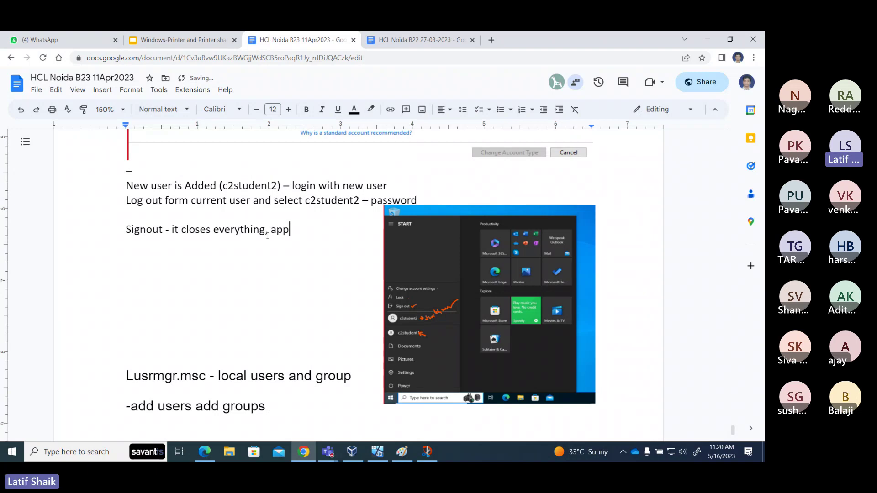
type("s, ser")
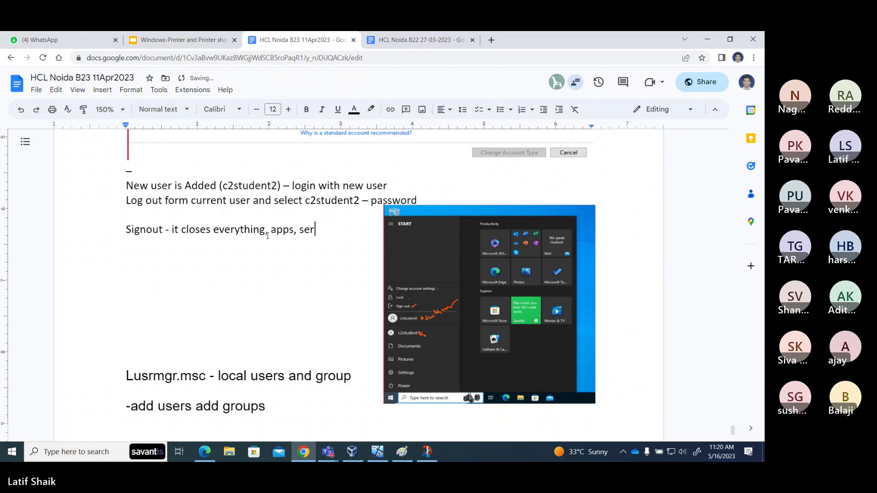
type("vice, process")
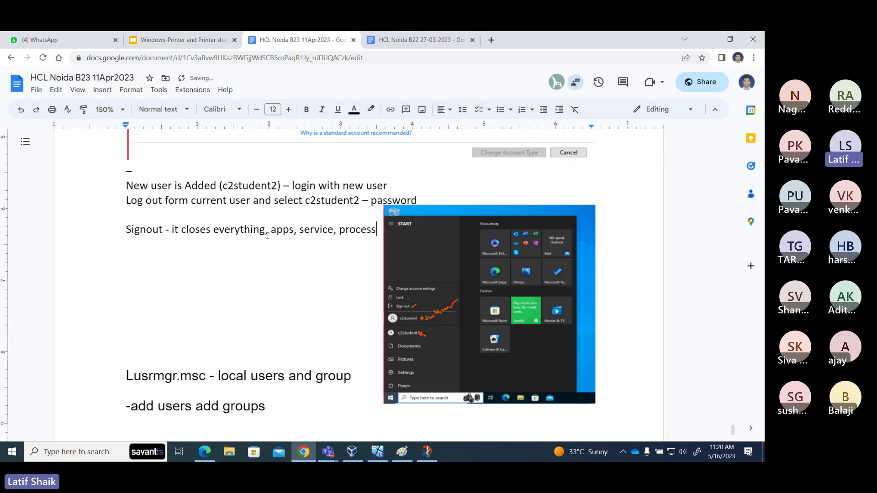
Put 'And log out' on the next line.
key("Return")
type("out")
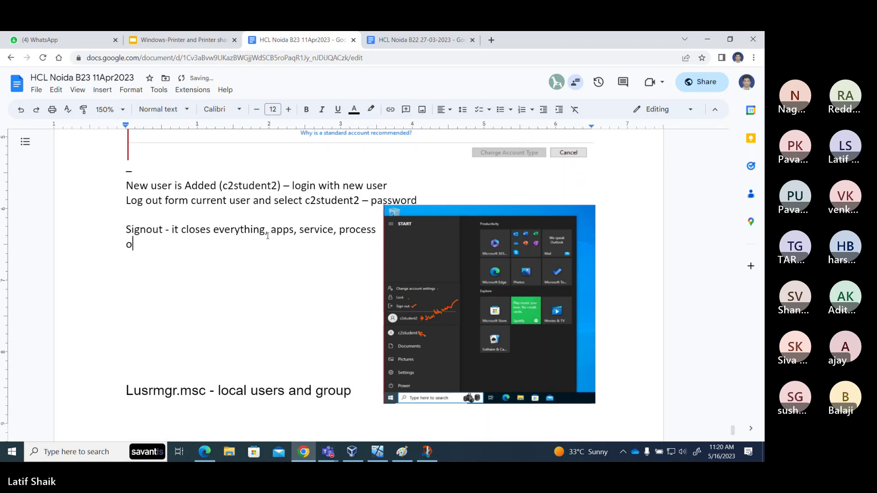
key("BackSpace")
key("BackSpace")
key("BackSpace")
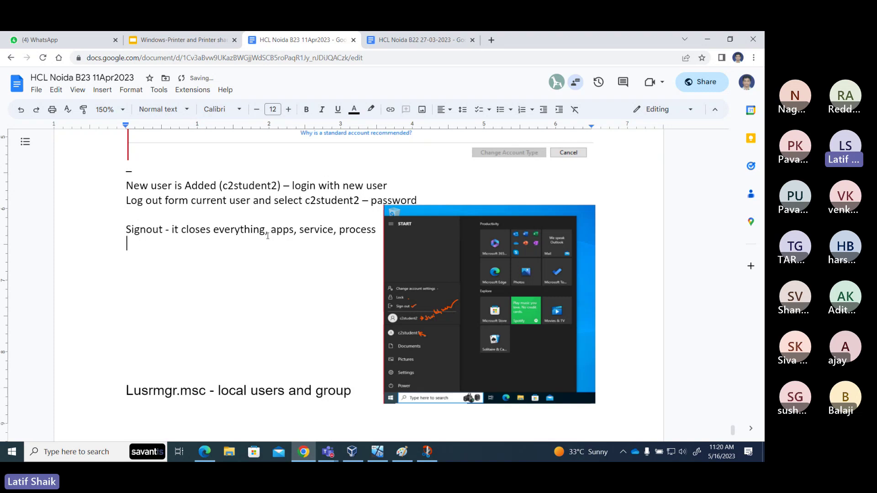
type("And log out")
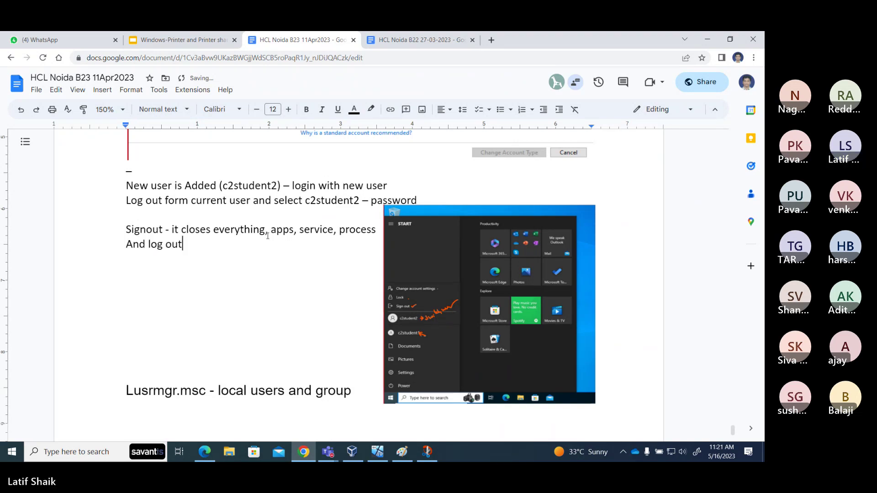
key("Left")
key("Left")
key("Left")
key("Left")
key("Left")
key("Left")
key("Left")
key("Left")
key("Left")
key("Left")
Lowercase 'And' and start the note 'Switch User - current user not actually logout, runs app'.
key("BackSpace")
type("a")
key("Down")
type("Swit")
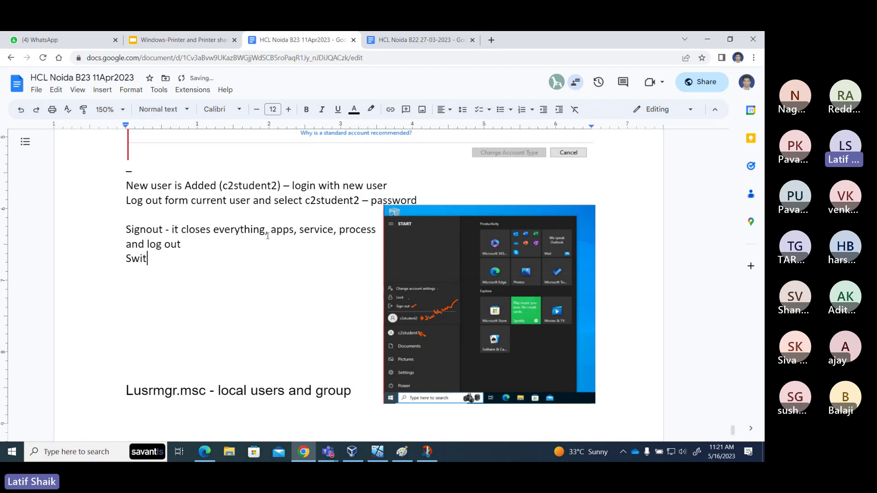
type("ch ")
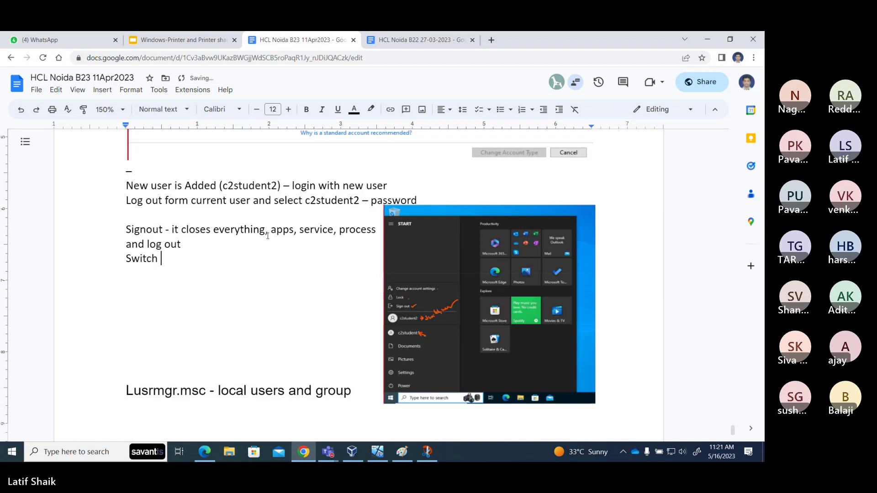
type("User - ")
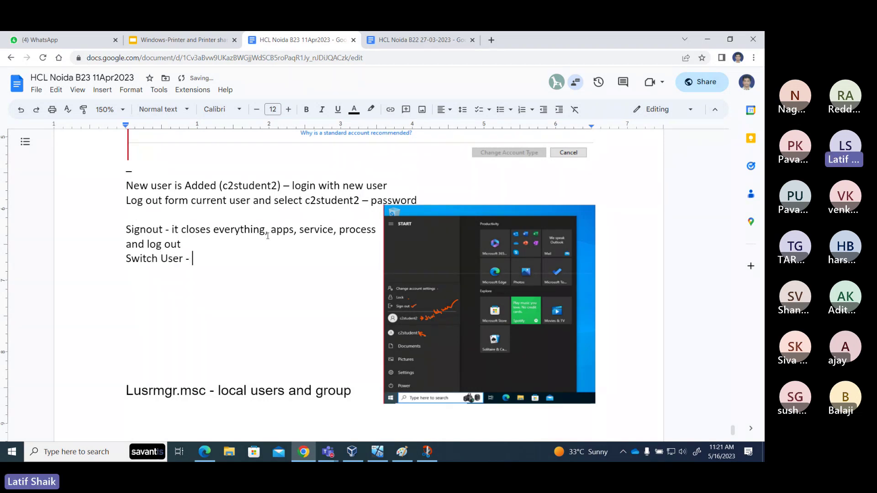
type("cur")
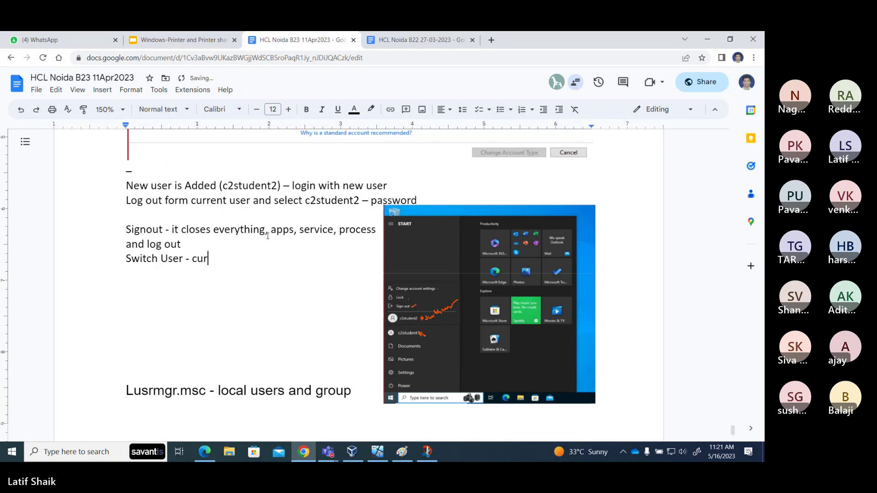
type("rent user ")
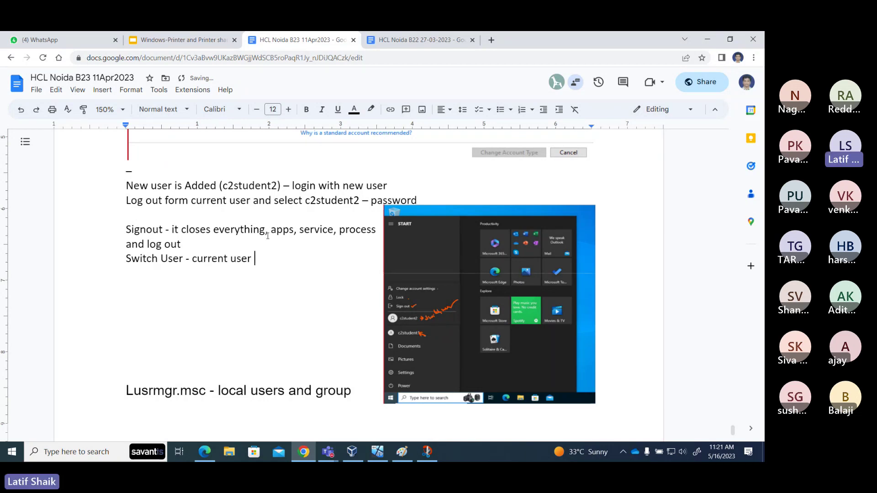
type("not accua")
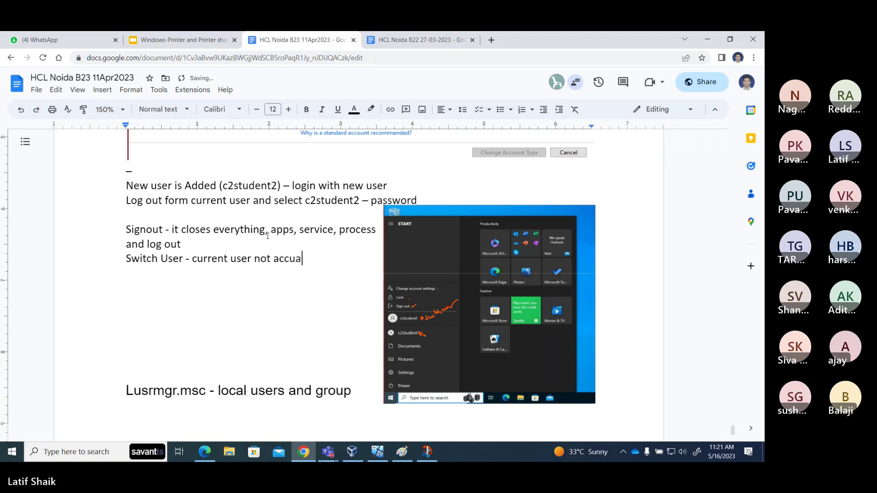
type("cly")
key("BackSpace")
key("BackSpace")
key("BackSpace")
key("BackSpace")
key("BackSpace")
key("BackSpace")
type("ually lo")
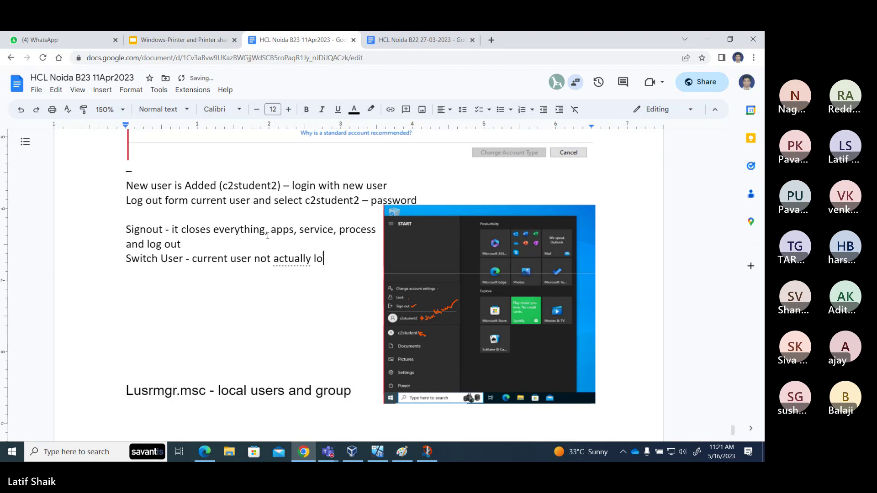
type("gout,")
type("ti")
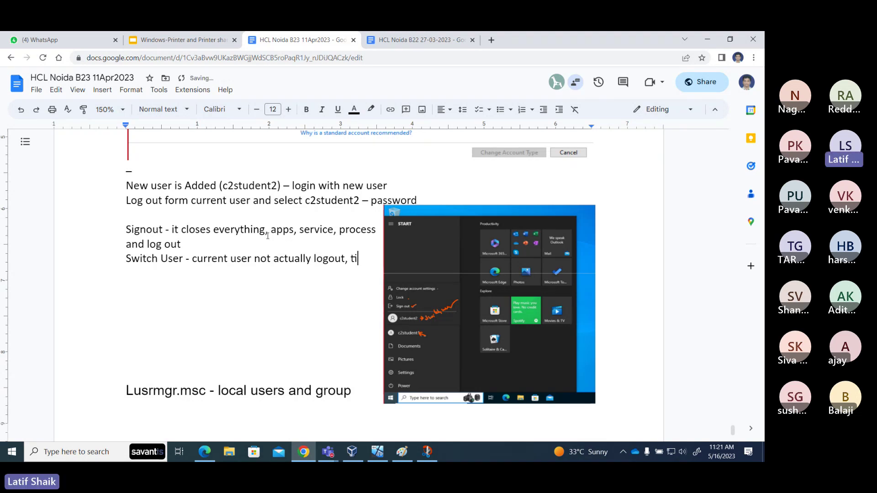
key("BackSpace")
type("runs app")
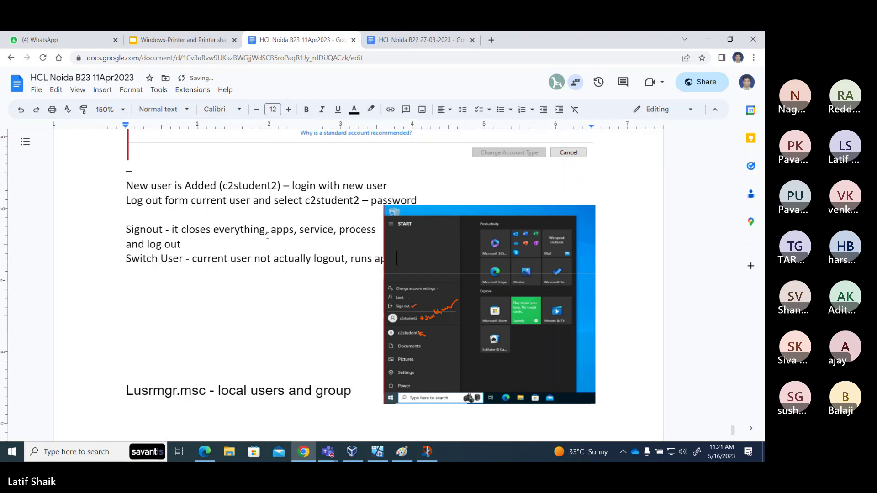
Continue the note with 'services, process. but can work with other user'.
key("Return")
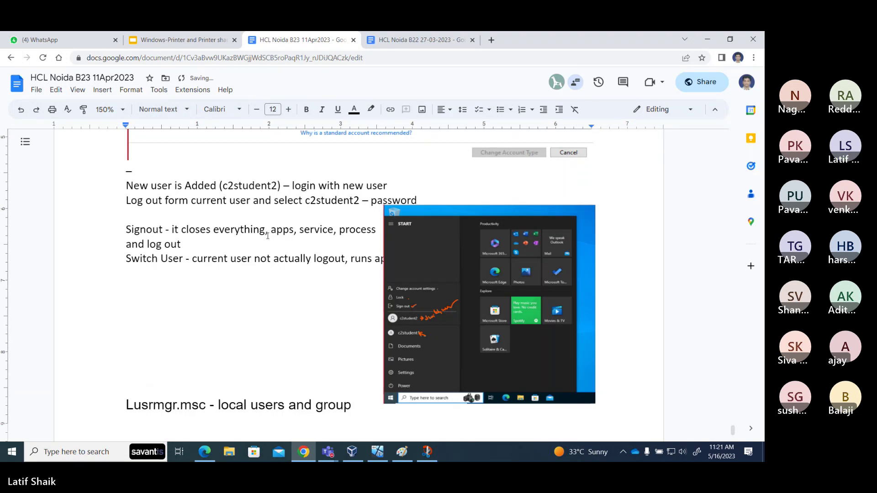
type("services")
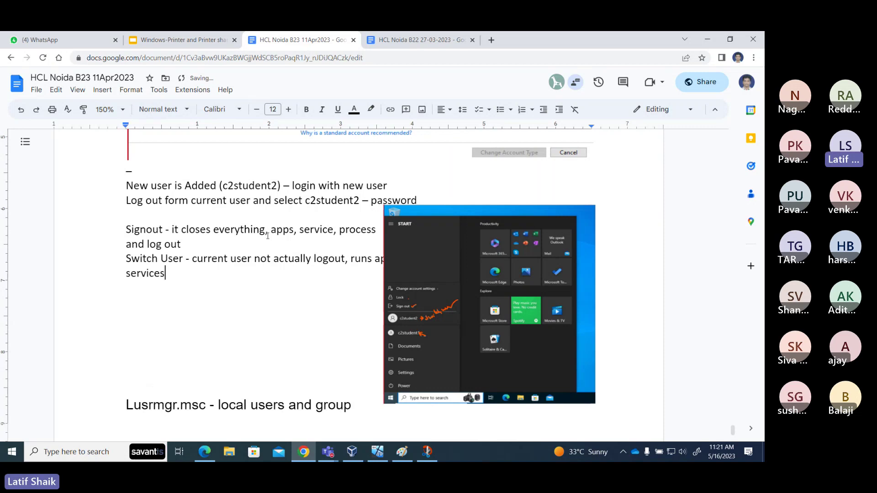
type(", ")
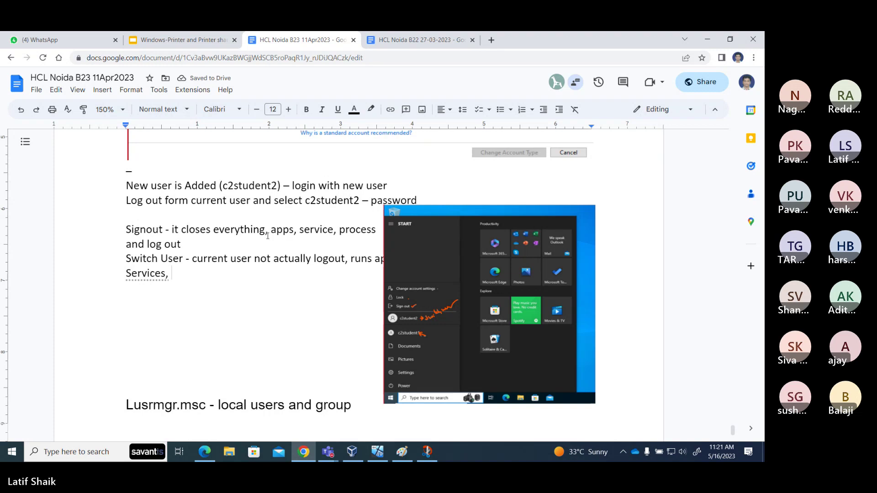
type("process")
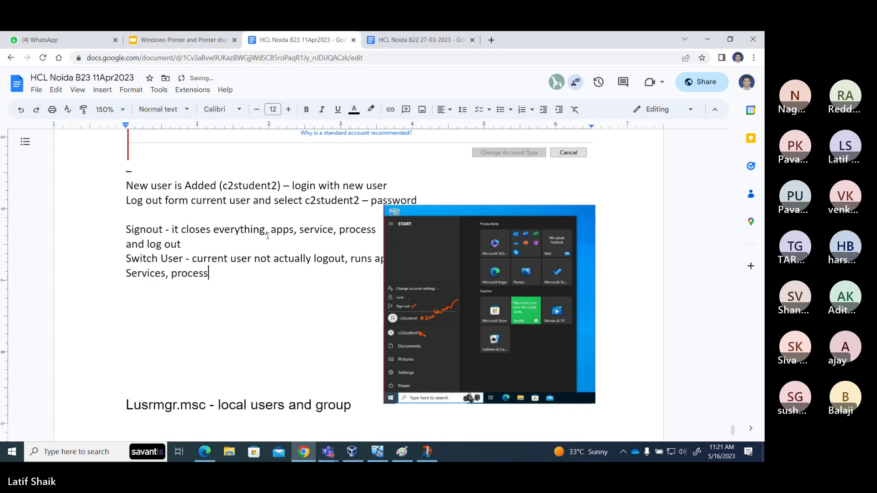
key("Left")
key("Left")
key("Left")
key("Left")
key("Left")
key("Left")
key("Left")
key("Left")
key("Left")
key("Left")
key("Left")
key("Left")
key("Left")
key("Left")
key("Left")
key("Left")
key("BackSpace")
type("s")
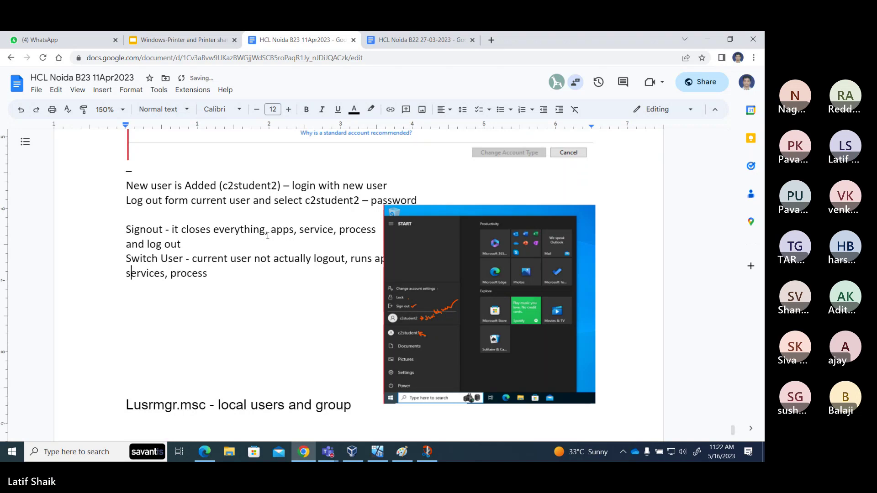
key("Right")
key("End")
type(". bu")
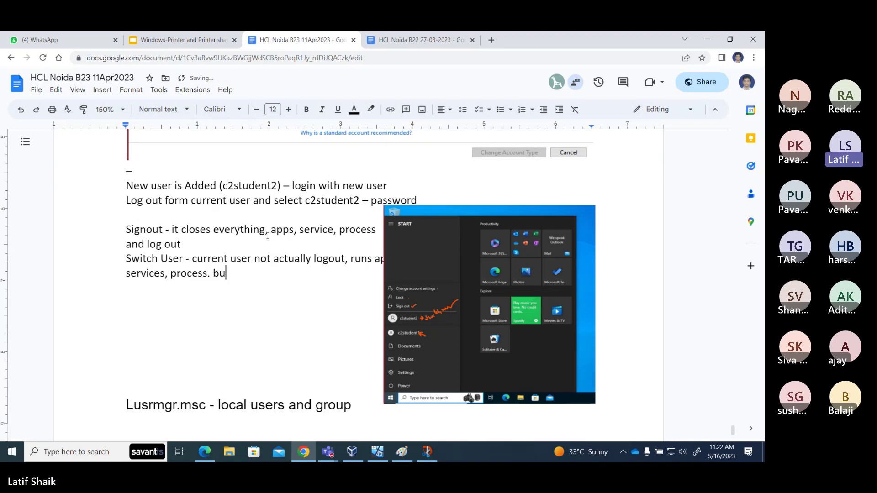
type("t can w")
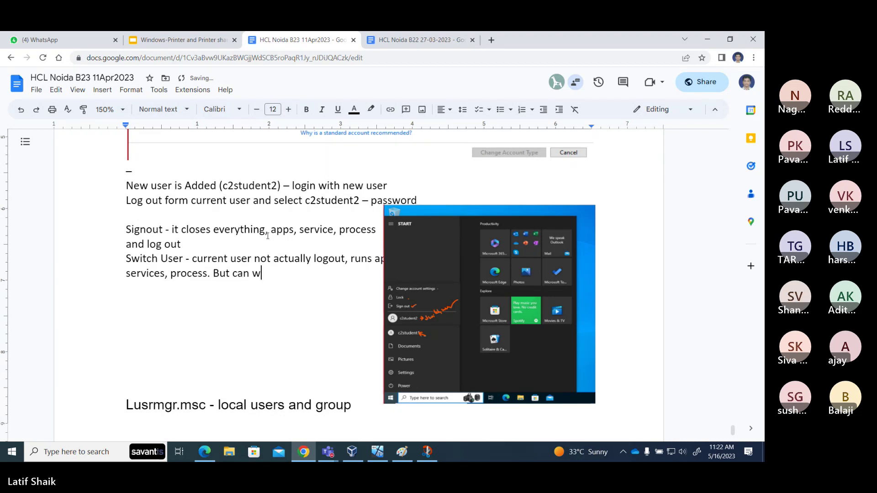
type("orr")
type("k with other")
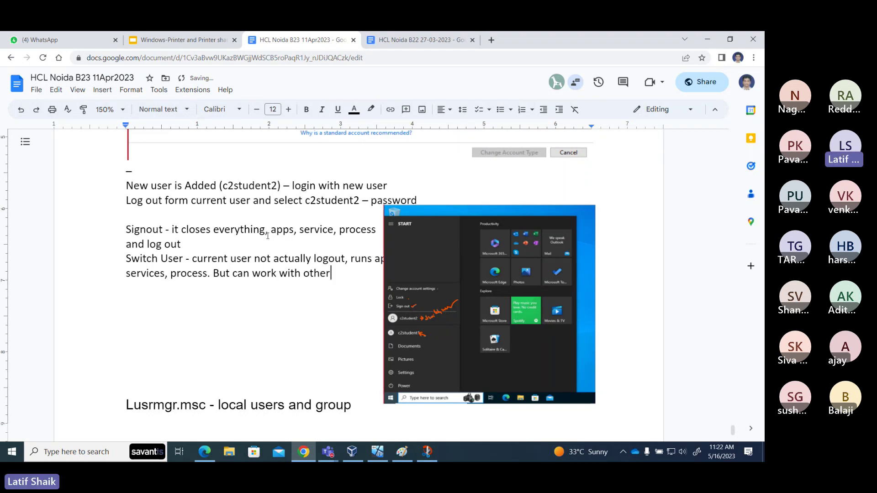
type(" user")
key("Return")
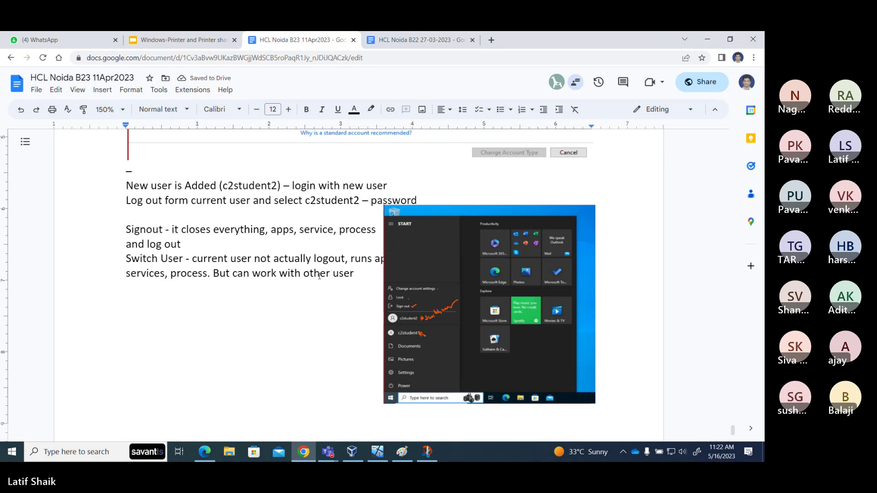
Sign out of the current VM user and dismiss the lock screen to reach sign-in.
left_click(377, 452)
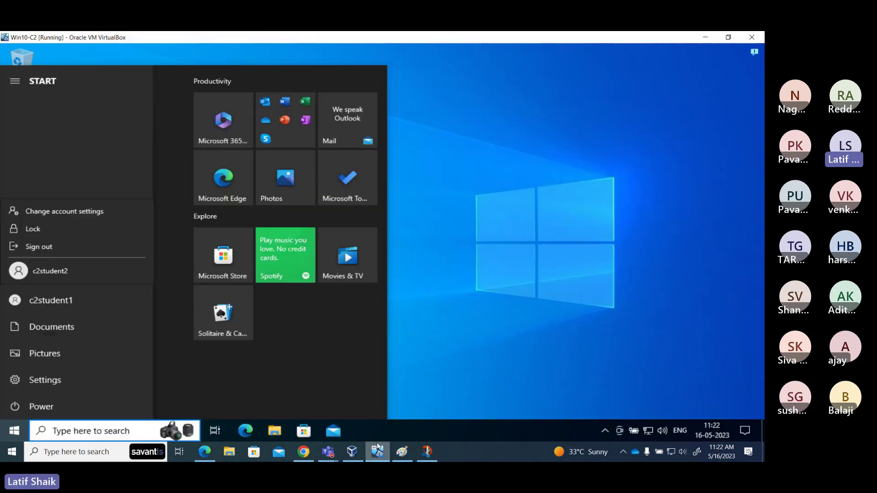
left_click(85, 249)
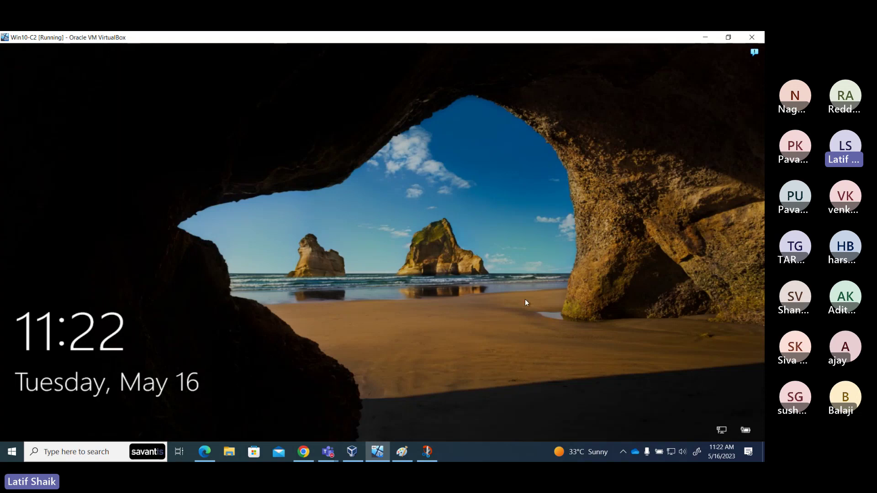
left_click(383, 353)
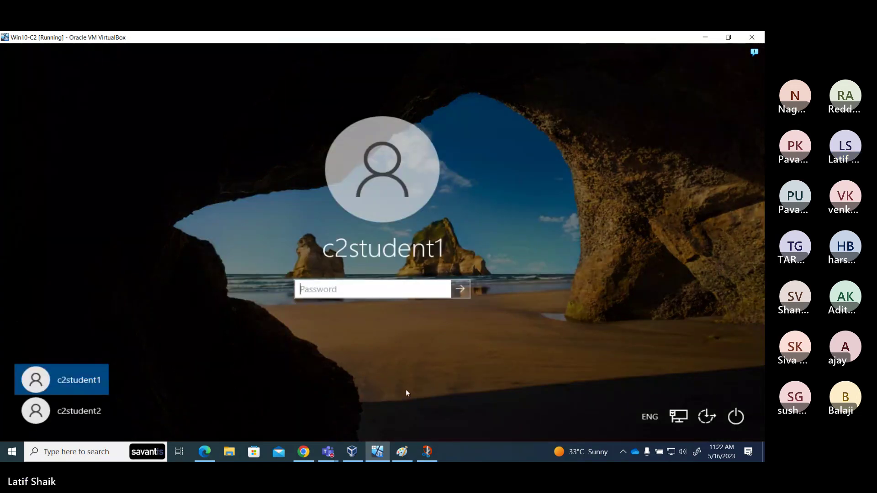
Snip nearly the whole VM window showing the sign-in screen.
left_click(428, 453)
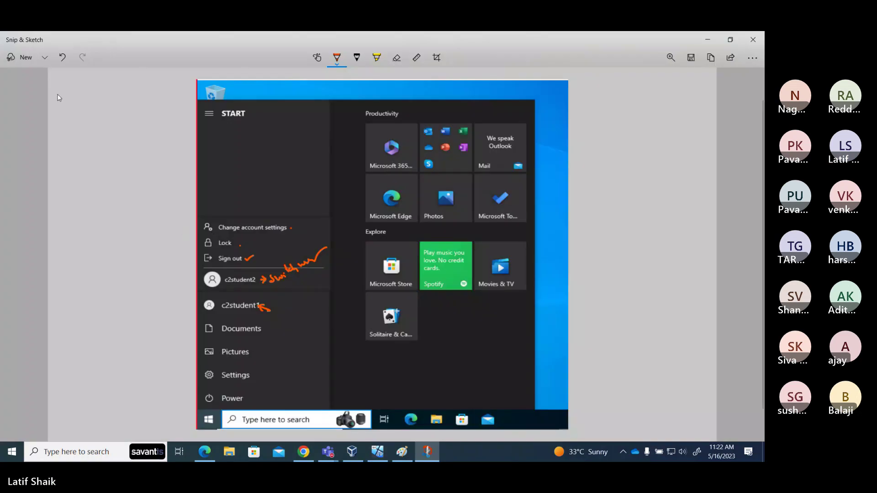
left_click(44, 57)
left_click(50, 82)
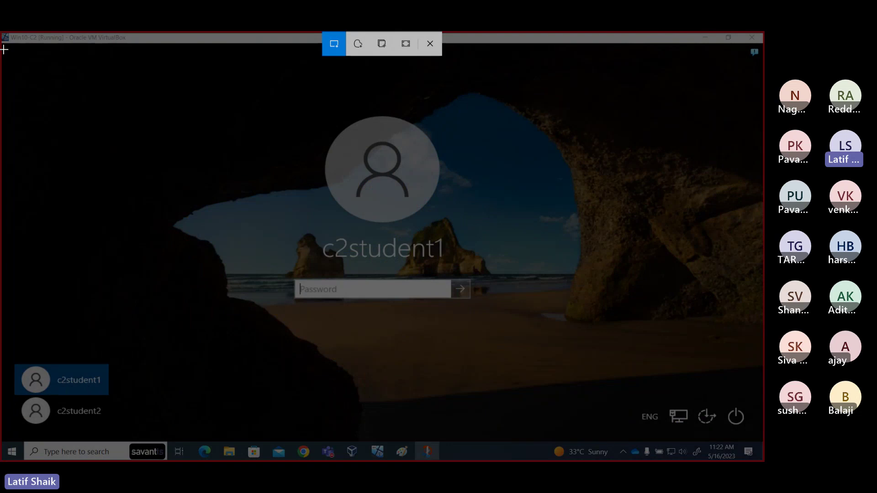
mouse_move(3, 42)
left_mouse_down()
mouse_move(379, 364)
mouse_move(485, 427)
mouse_move(762, 438)
left_mouse_up()
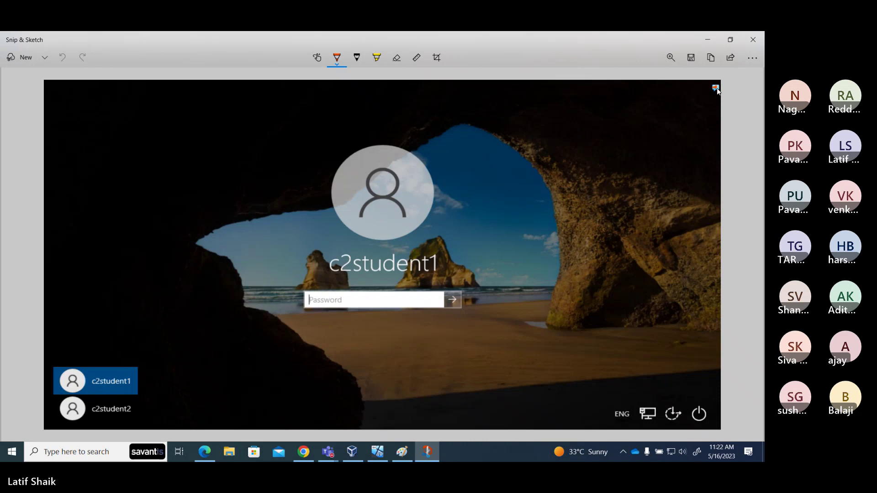
Tick c2student2 in orange on the snip, copy it, and return to the Google Docs notes.
left_click_drag(717, 86, 713, 91)
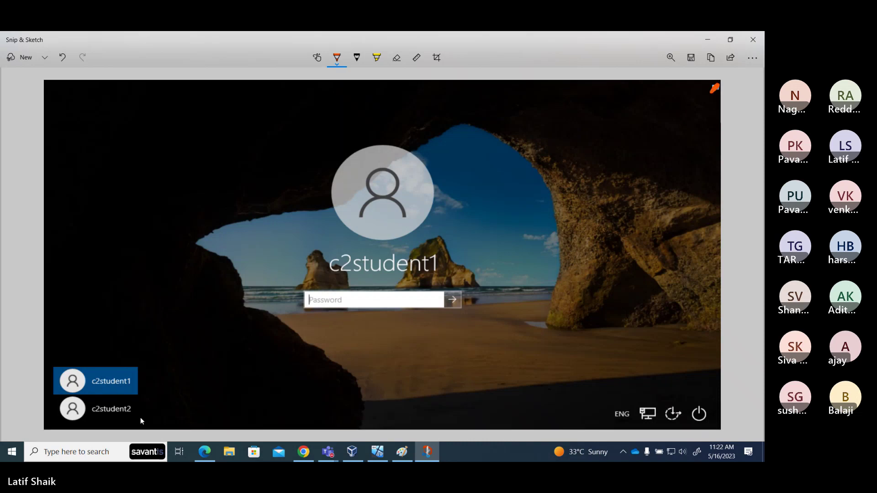
left_click_drag(134, 405, 146, 402)
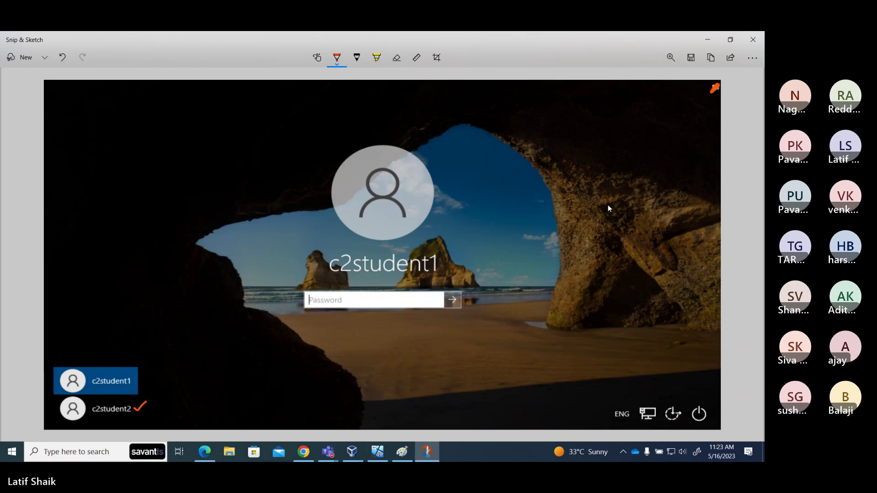
left_click(712, 63)
left_click(709, 41)
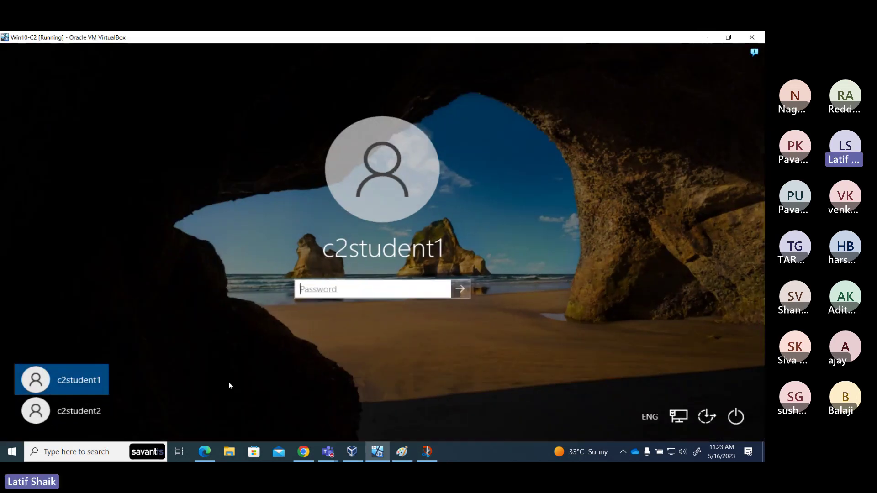
left_click(303, 451)
scroll(265, 365, "down", 5)
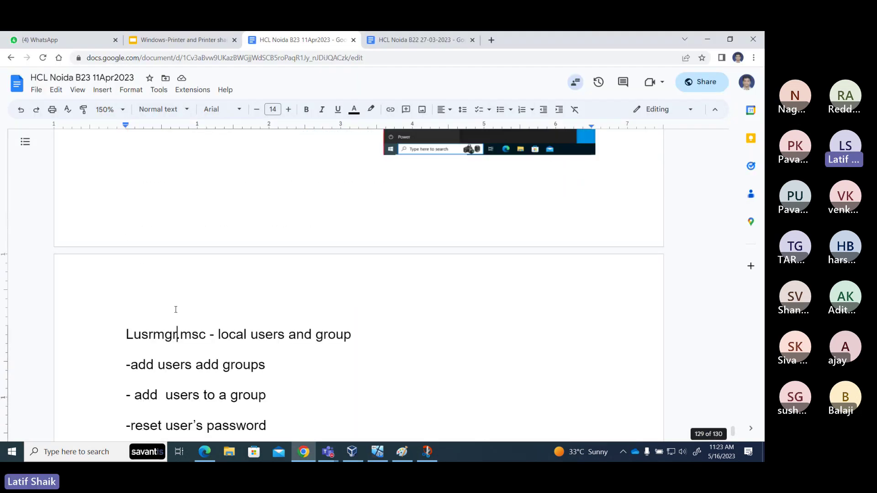
Paste the sign-in screenshot onto new blank lines above the Lusrmgr.msc notes.
left_click(122, 327)
key("Return")
key("Return")
key("Return")
key("Return")
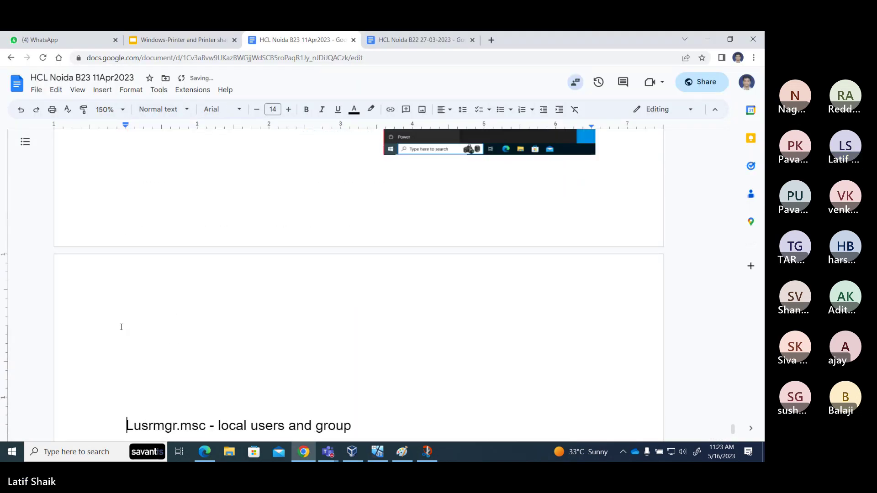
key("Up")
key("Up")
key("Up")
key("Up")
key("Up")
key("Up")
key("Down")
key("Down")
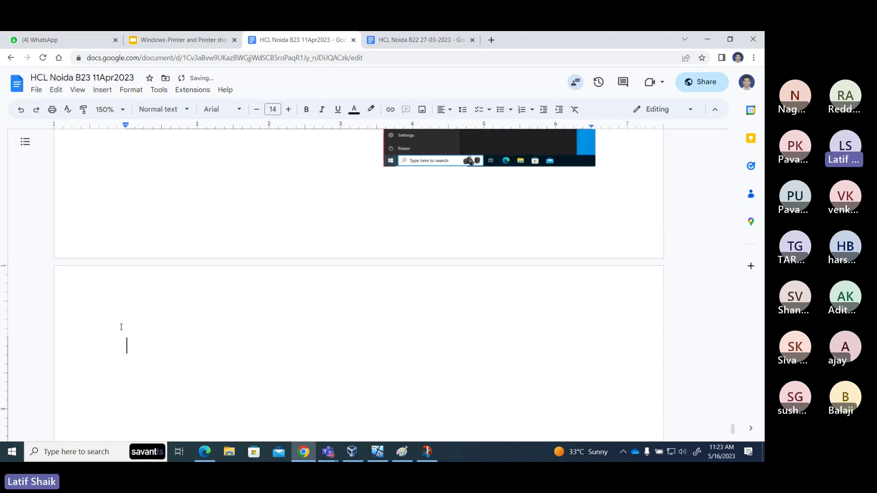
key("ctrl+v")
Resize the sign-in screenshot smaller, add a line below it, and return to the VM.
left_click(470, 350)
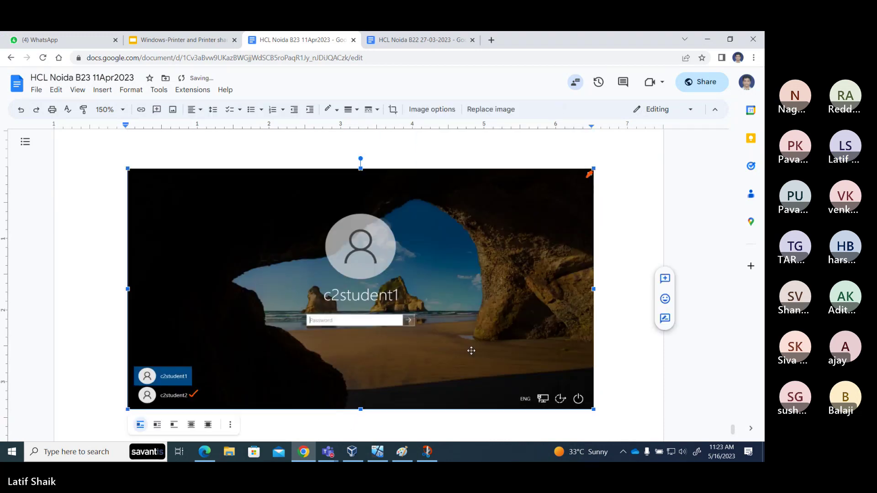
left_click_drag(594, 410, 396, 275)
left_click(408, 279)
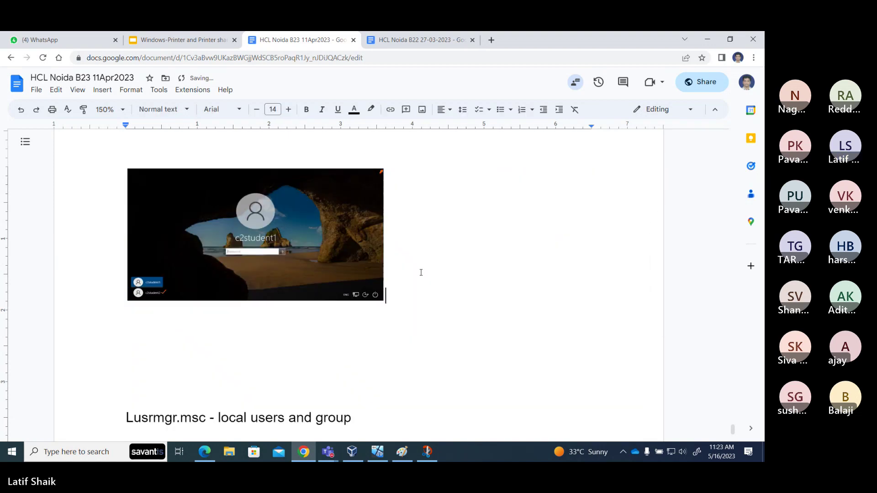
key("Return")
left_click(315, 276)
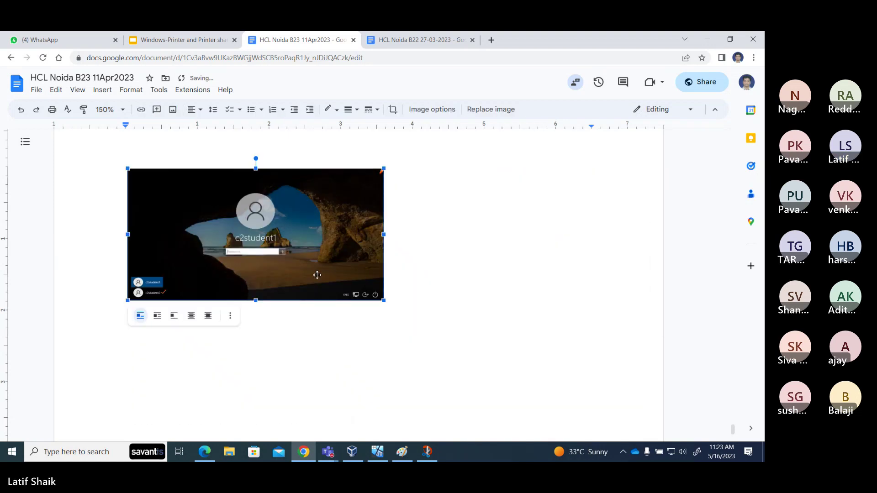
left_click_drag(383, 301, 415, 317)
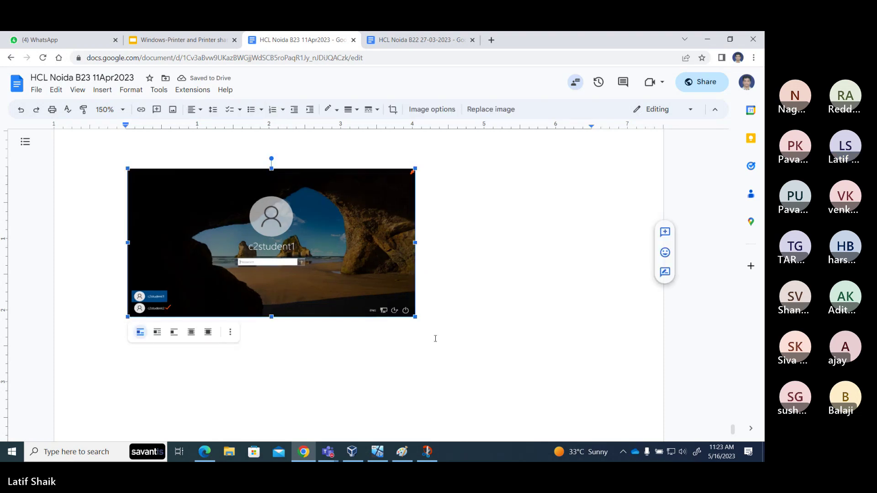
left_click(377, 451)
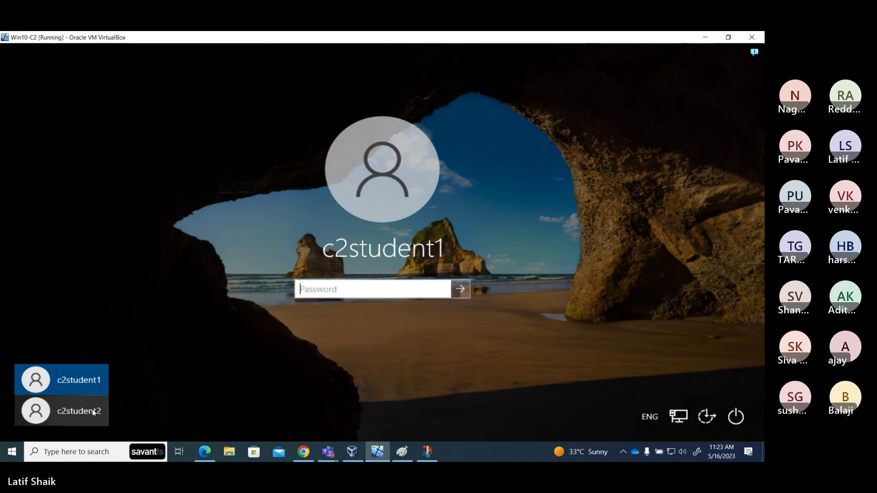
Choose the c2student2 account, enter its password and reveal it in plain text.
left_click(92, 411)
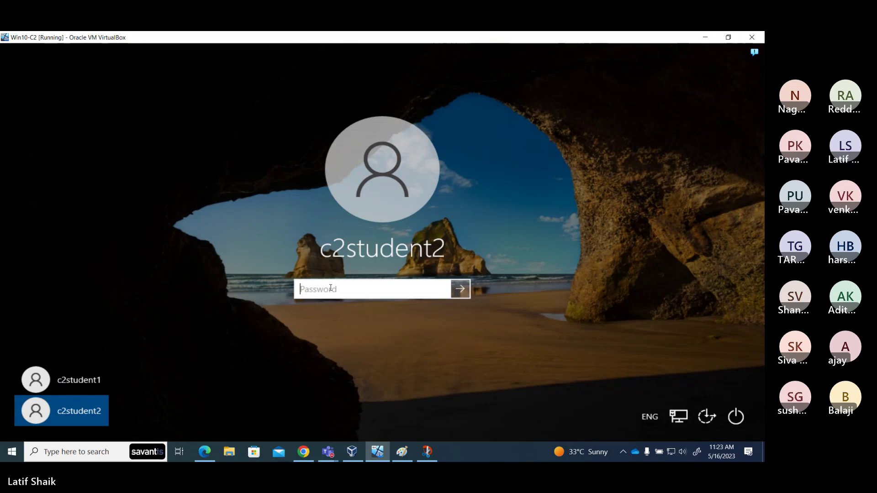
type("••")
key("BackSpace")
key("BackSpace")
type("•")
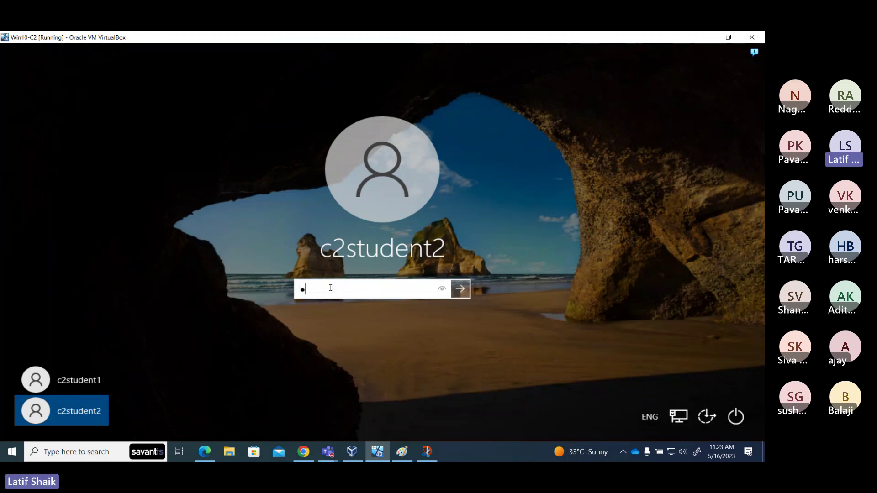
type("••••••••")
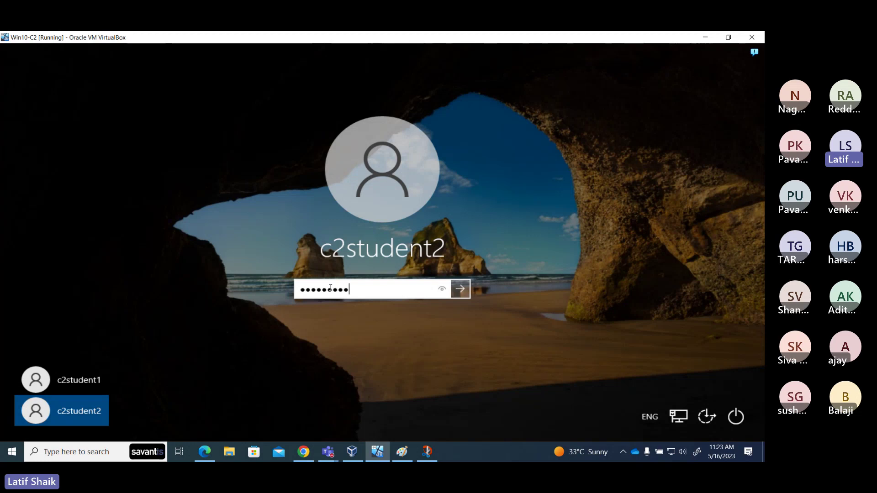
left_click(442, 289)
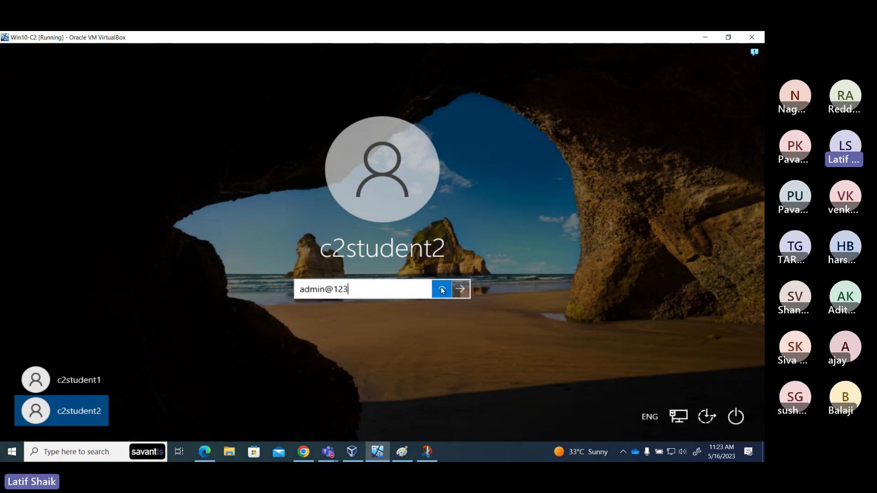
Take a new Snip & Sketch capture of the whole VM login screen.
left_click(429, 452)
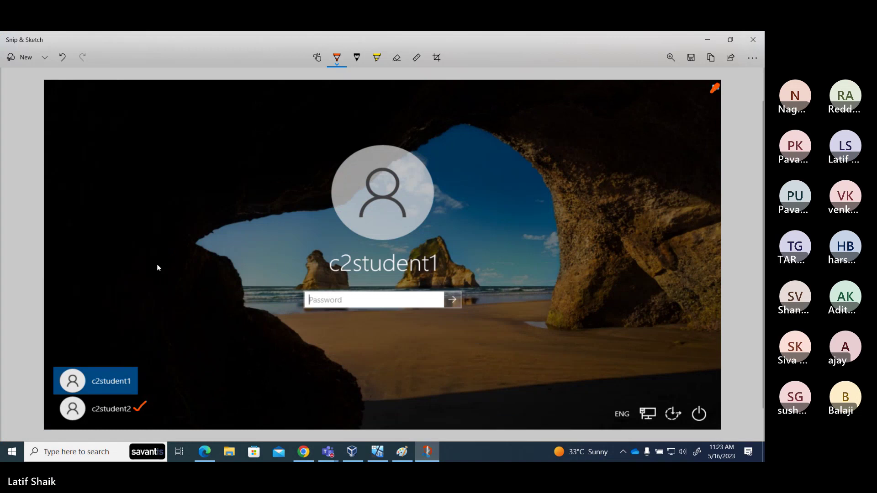
left_click(45, 57)
left_click(48, 77)
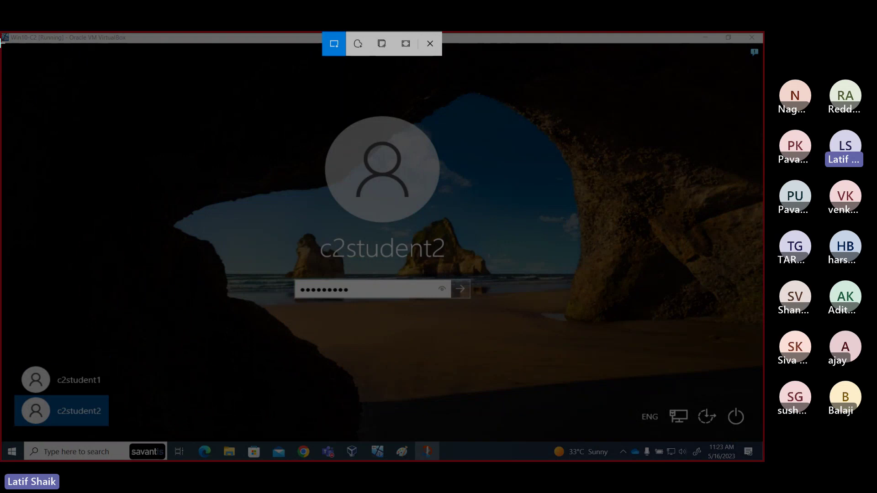
mouse_move(1, 43)
left_mouse_down()
mouse_move(227, 187)
mouse_move(527, 329)
mouse_move(662, 378)
mouse_move(760, 438)
mouse_move(749, 439)
left_mouse_up()
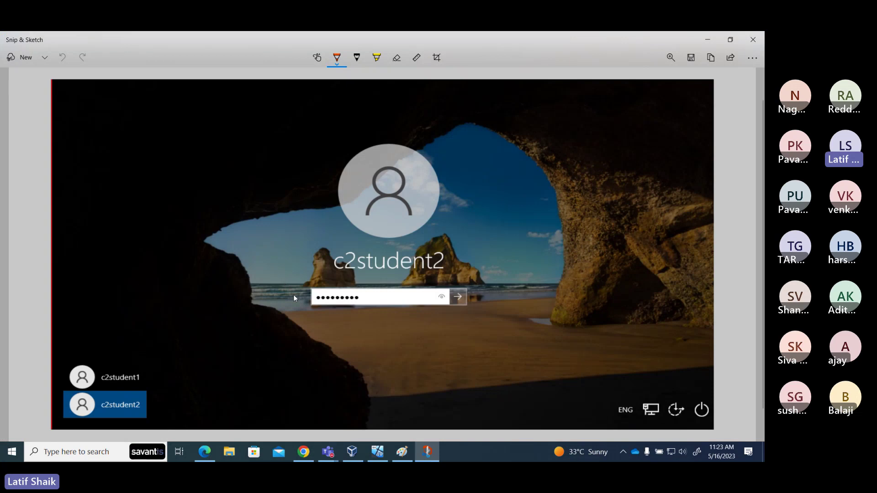
Paste the c2student2 login screenshot below the first one in the notes and shrink it.
left_click(304, 453)
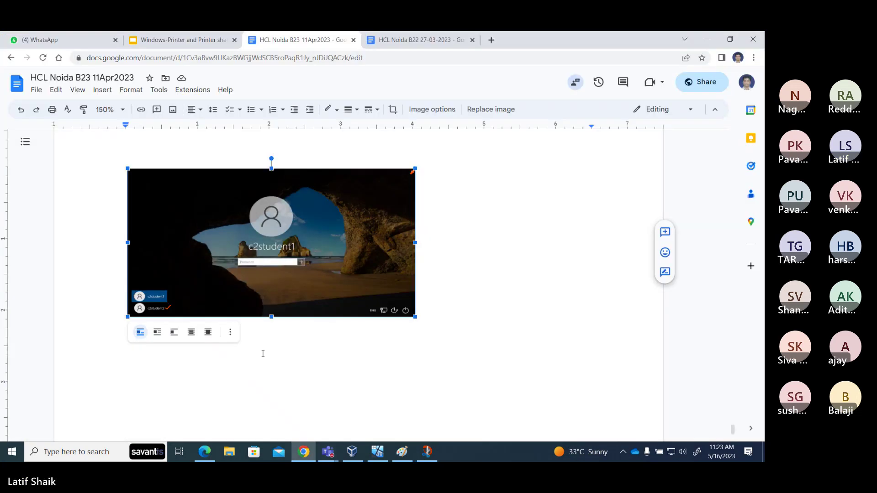
left_click(358, 350)
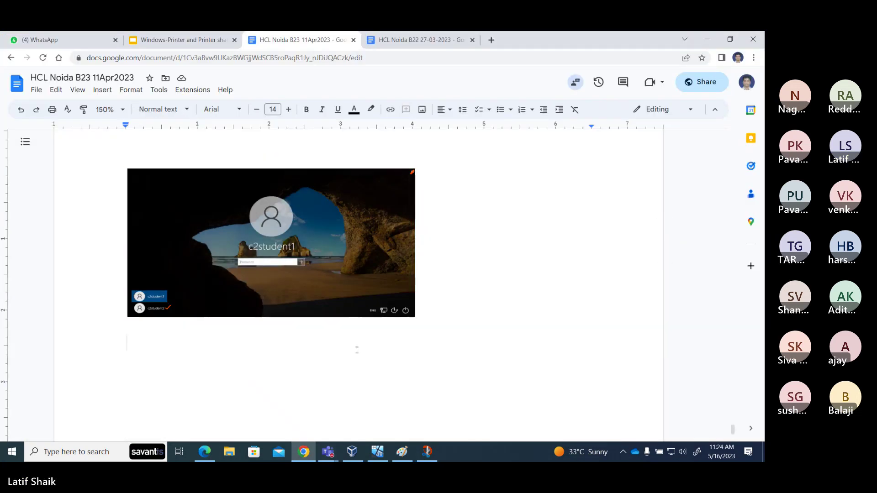
key("ctrl+v")
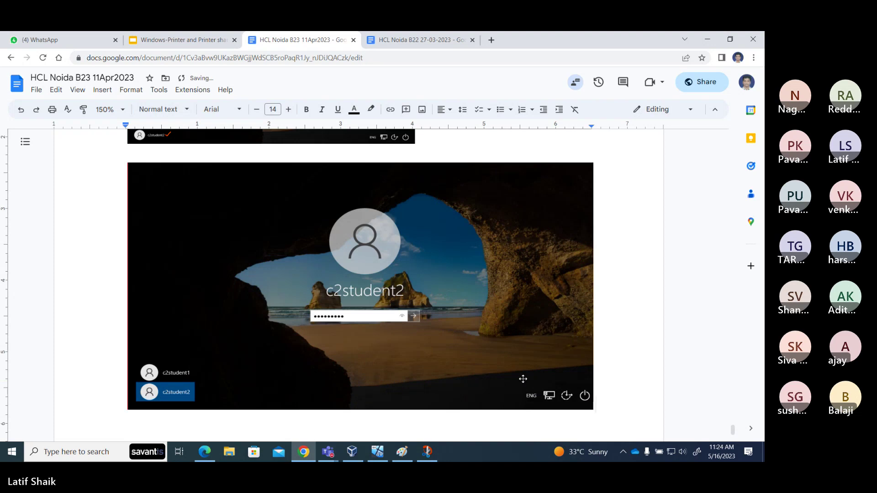
left_click(459, 330)
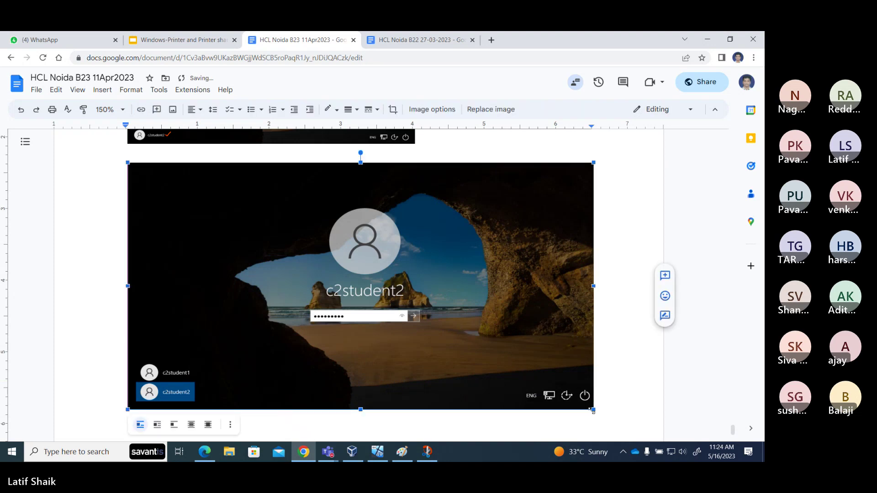
left_click_drag(592, 411, 398, 317)
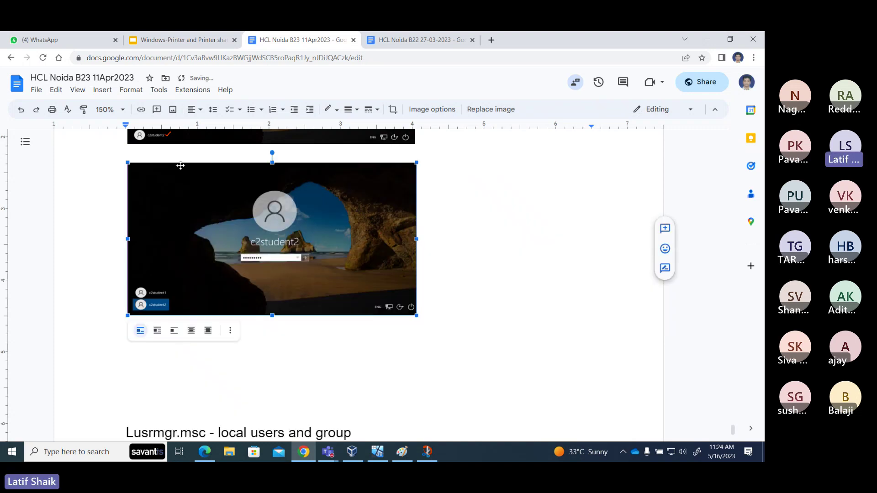
Set the c2student2 image to float in front of text and drag it upward.
left_click(170, 151)
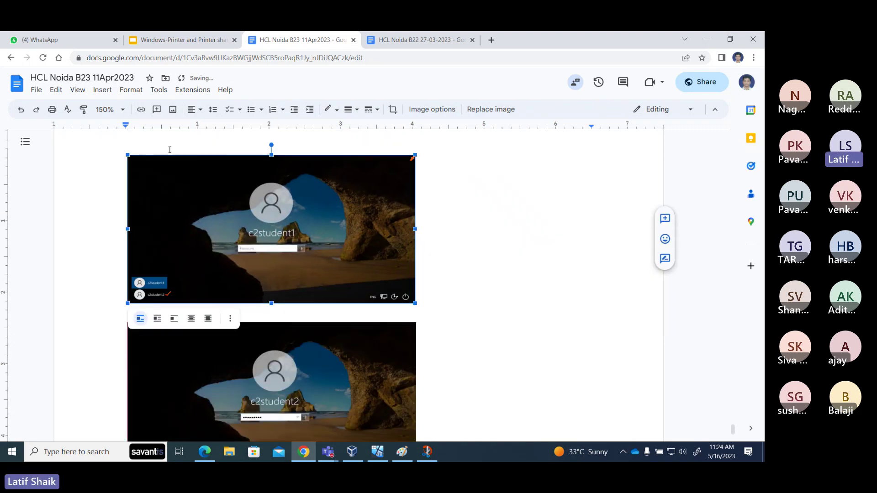
left_click(476, 317)
scroll(423, 297, "down", 2)
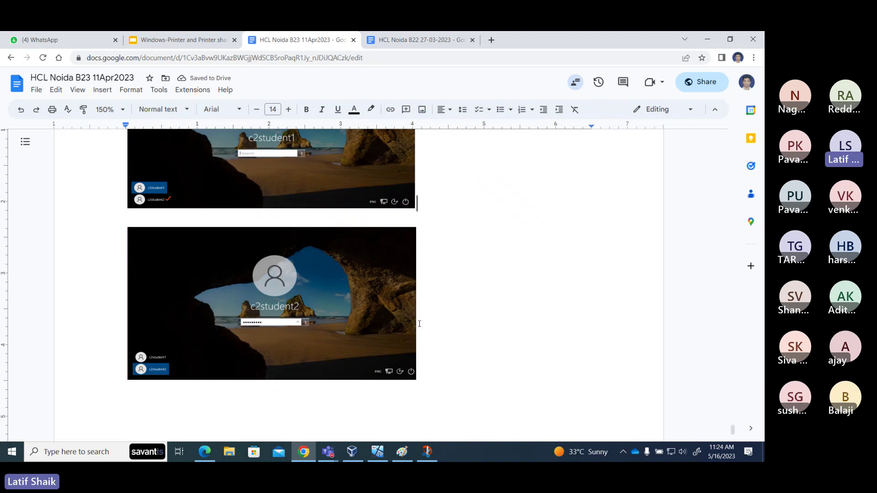
scroll(419, 324, "down", 1)
scroll(435, 317, "up", 3)
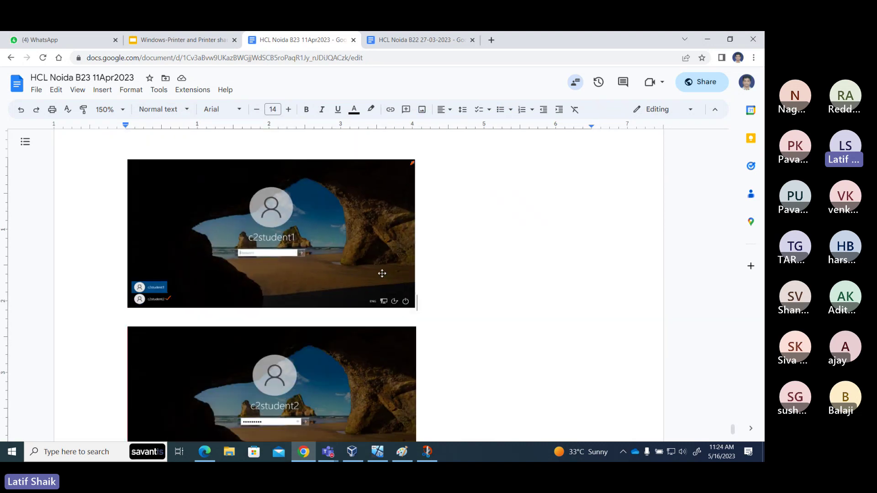
scroll(382, 276, "down", 2)
left_click(376, 307)
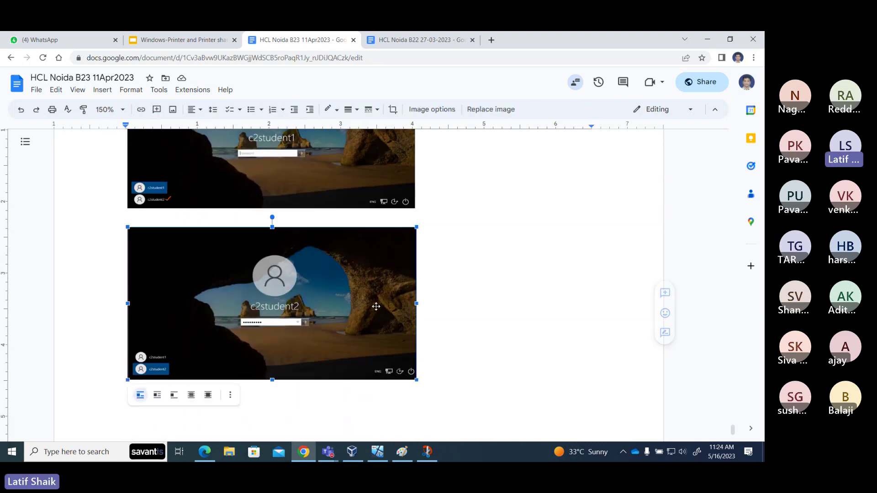
left_click(208, 395)
left_click_drag(309, 314, 571, 157)
Move and shrink the c2student2 screenshot to sit beside c2student1 at matching size.
scroll(557, 219, "up", 4)
left_click(318, 291)
scroll(332, 292, "down", 2)
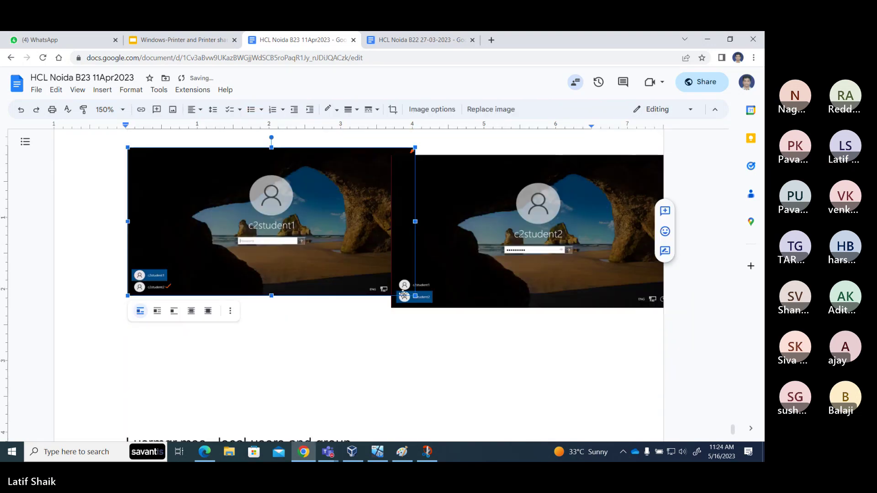
left_click_drag(415, 296, 334, 269)
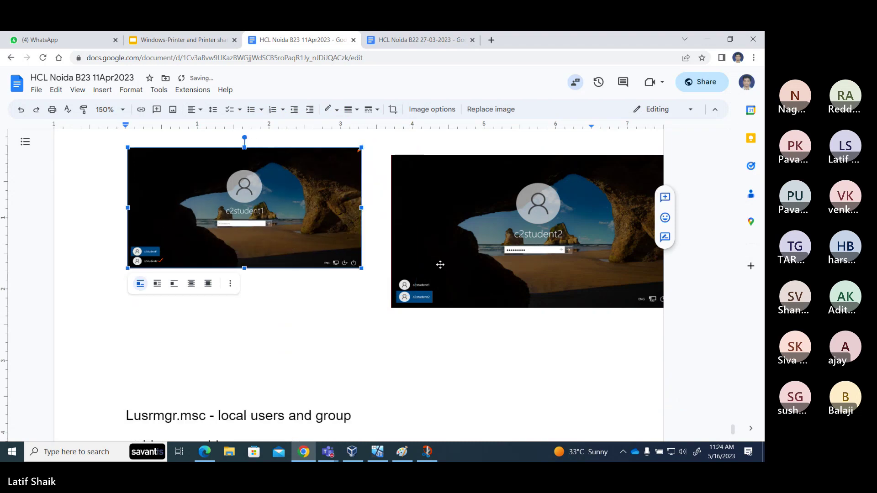
left_click(460, 237)
left_click_drag(460, 237, 427, 226)
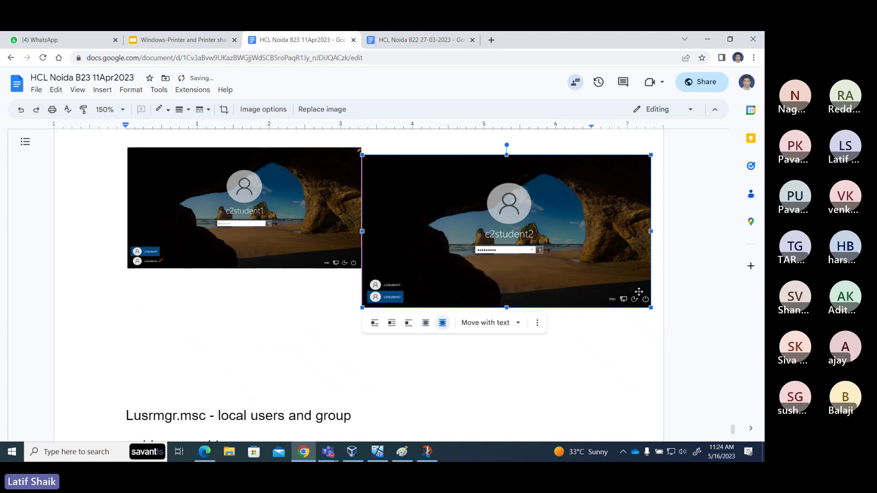
left_click_drag(639, 302, 588, 273)
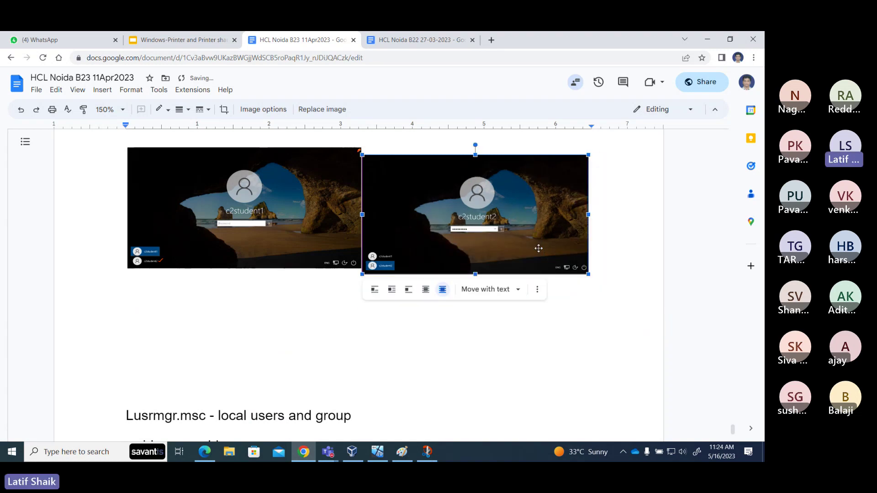
left_click_drag(441, 213, 399, 204)
left_click(328, 201)
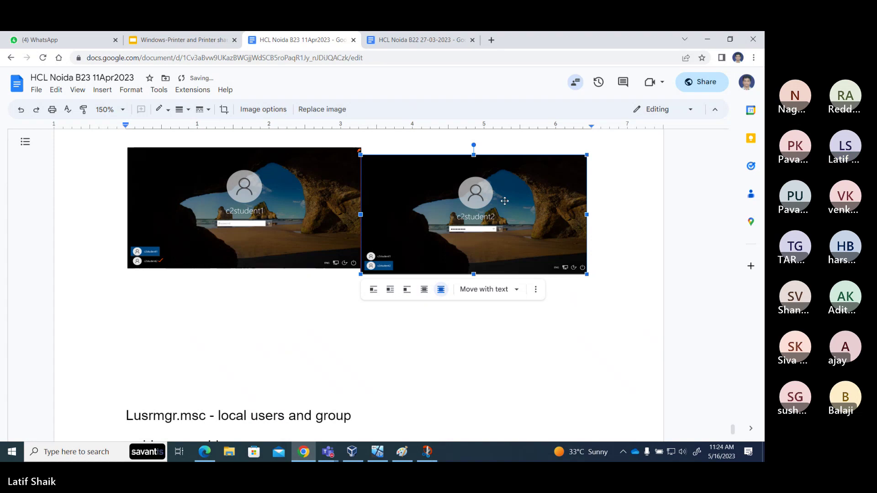
mouse_move(478, 185)
left_mouse_down()
mouse_move(490, 178)
mouse_move(479, 183)
left_mouse_up()
Insert an empty line above the two screenshots.
scroll(419, 234, "up", 2)
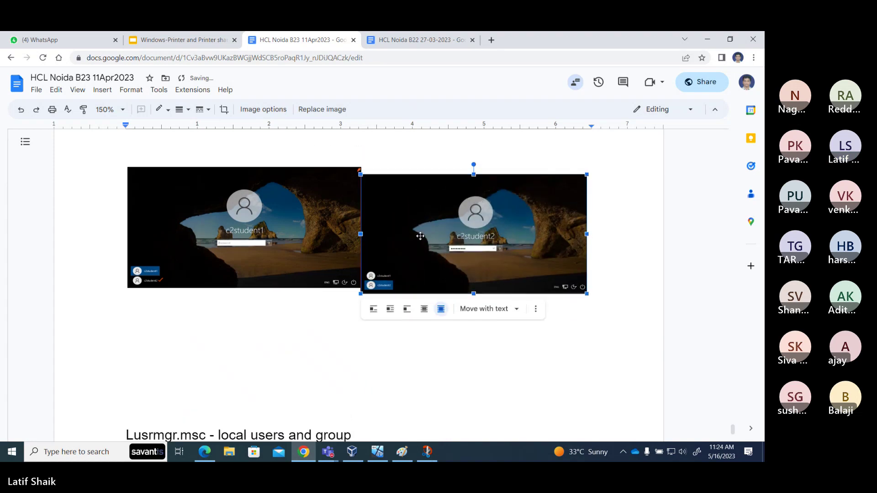
left_click(205, 227)
scroll(204, 228, "up", 2)
left_click(206, 212)
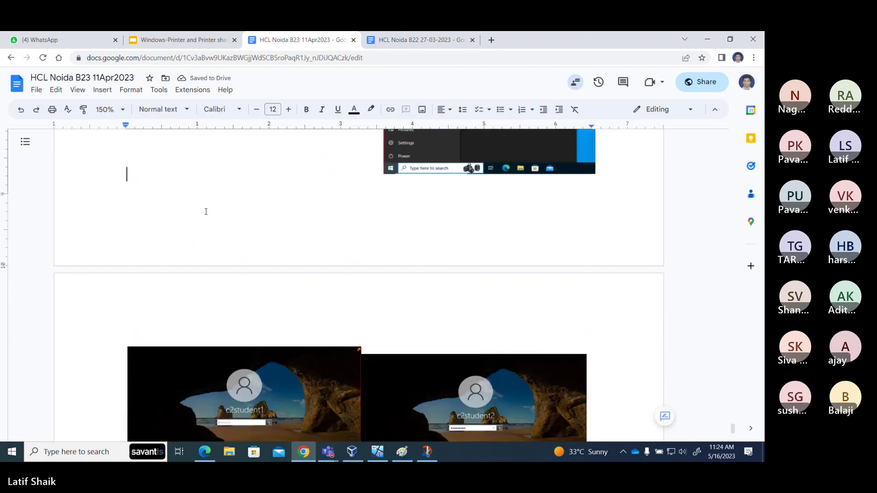
key("Return")
scroll(221, 215, "down", 3)
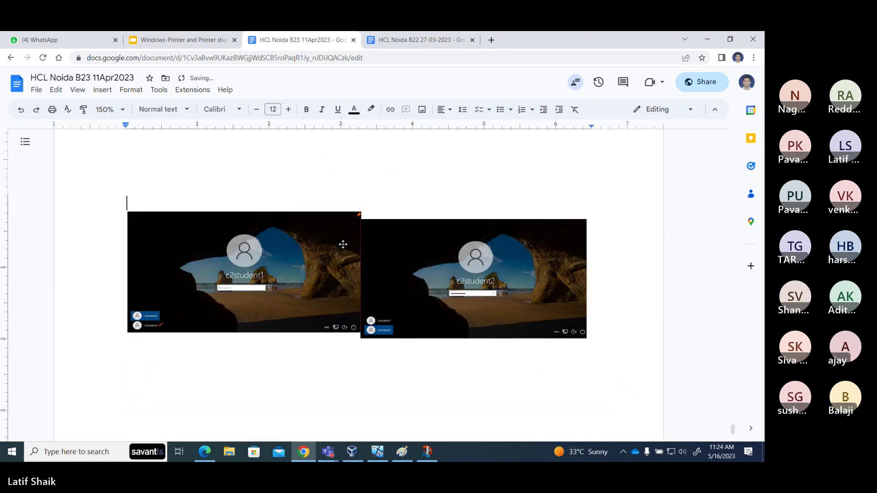
Realign the c2student2 image beside c2student1 and enlarge it to match, then deselect.
left_click_drag(396, 245, 400, 233)
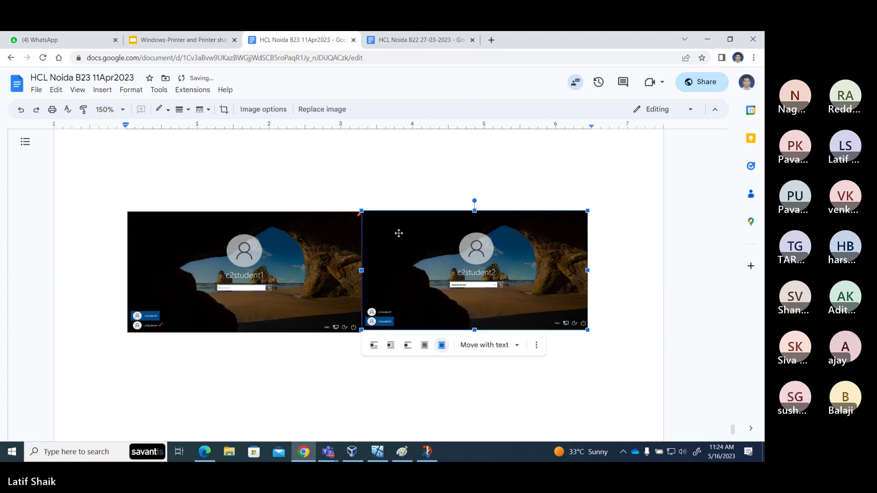
left_click_drag(588, 329, 595, 334)
left_click(327, 372)
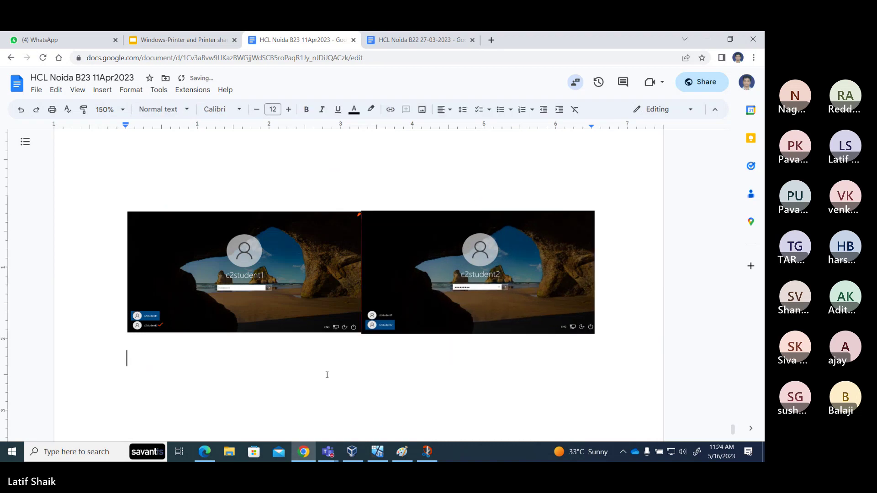
left_click(229, 328)
left_click(177, 371)
left_click(378, 451)
From the lock screen, sign in to the VM as c2student2 with its password.
left_click(292, 349)
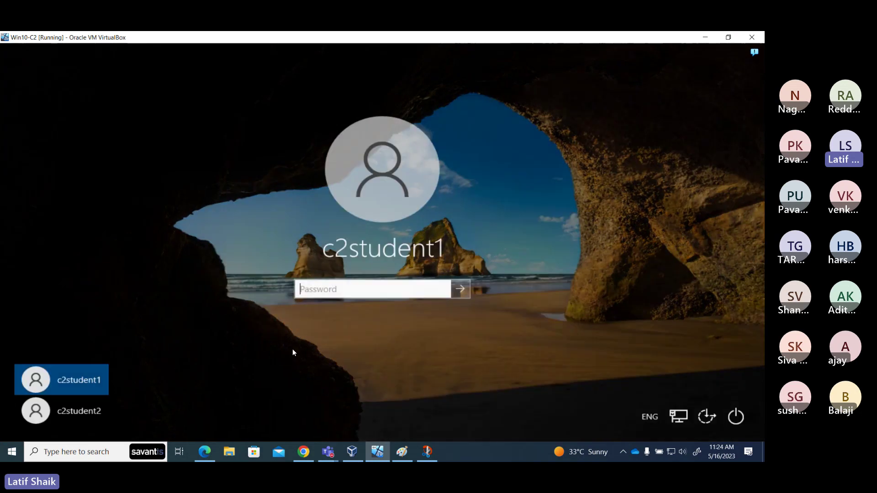
left_click(80, 409)
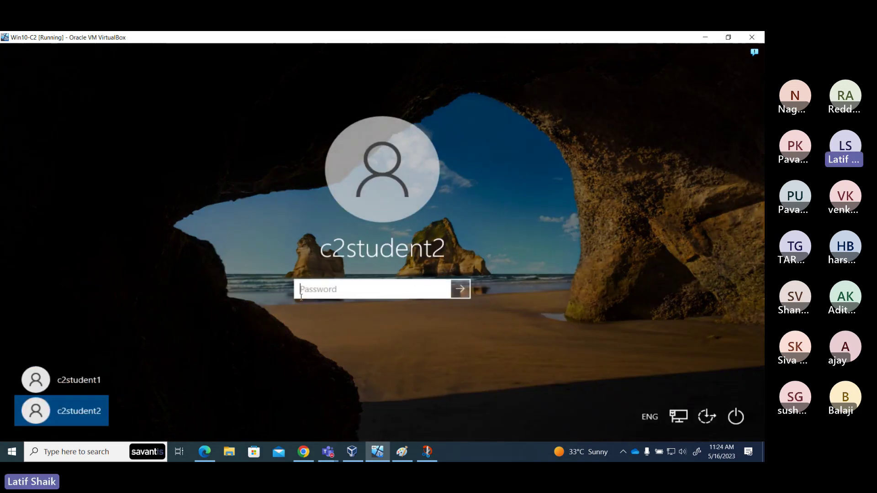
type("•••••••••")
key("Return")
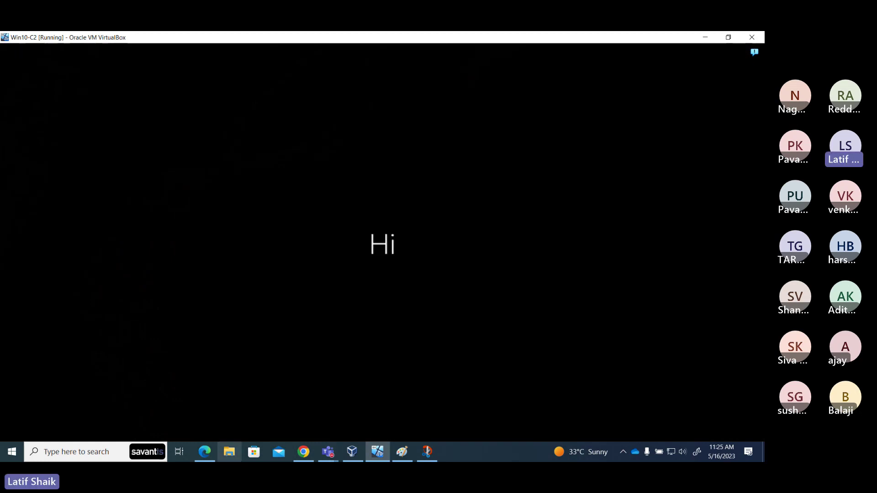
In a maximized File Explorer, open Local Disk (C:) > Users > the user's profile folder.
left_click(229, 453)
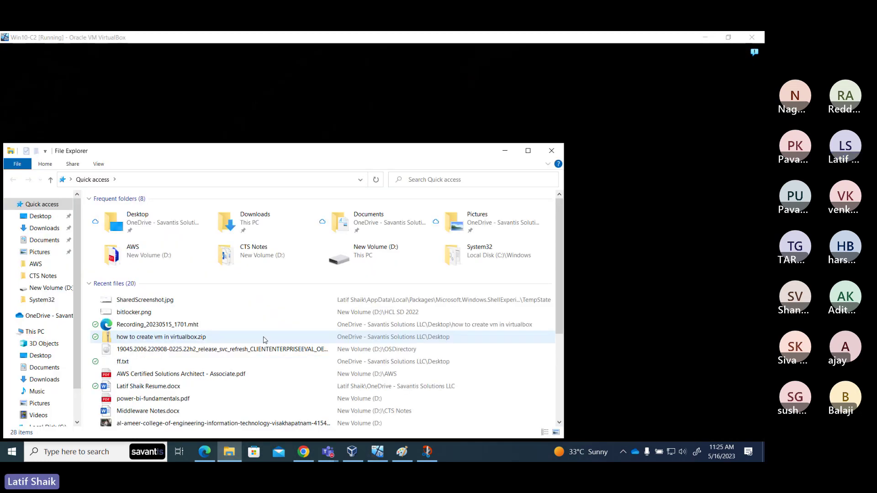
left_click(527, 151)
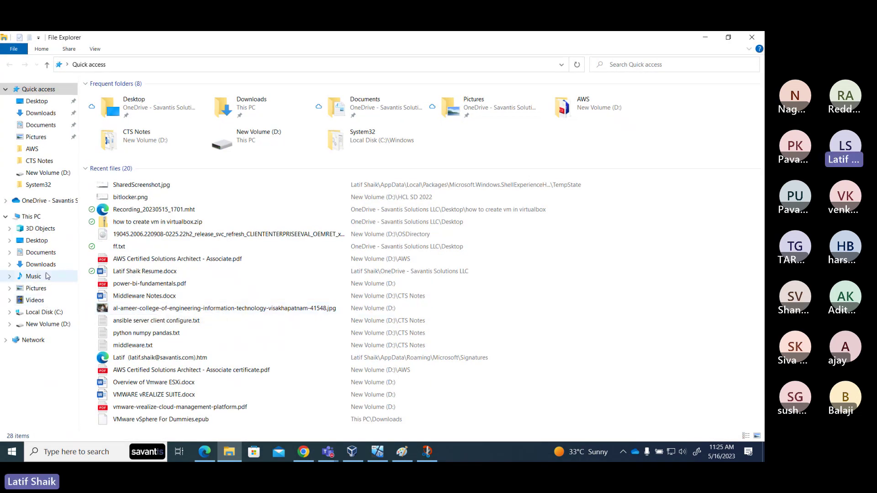
left_click(43, 312)
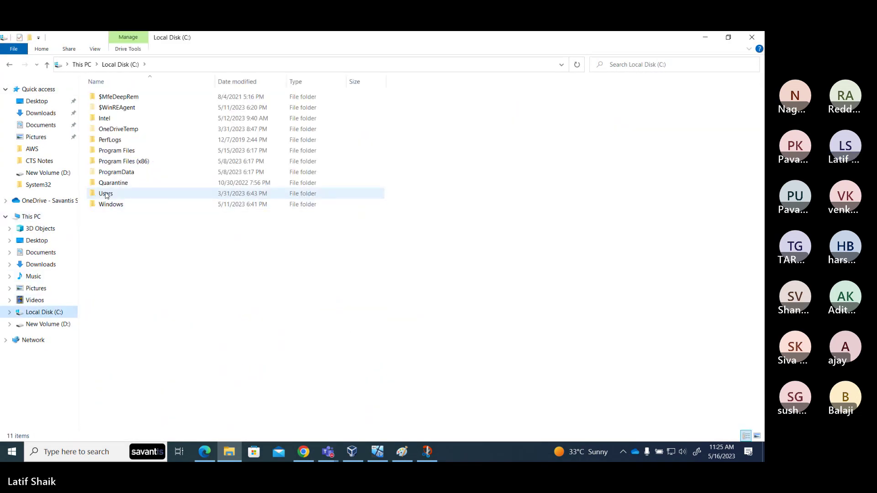
double_click(106, 194)
double_click(117, 130)
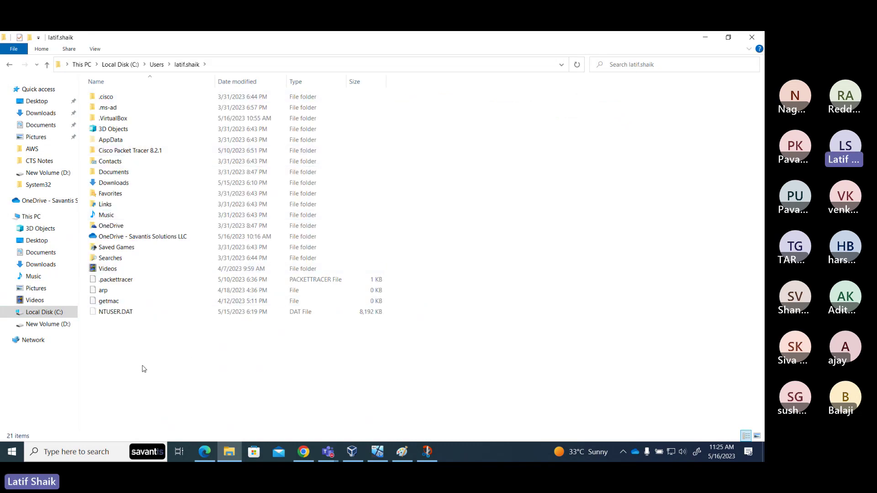
View the Documents, Downloads, Desktop, 3D Objects, Music, Pictures and Videos library folders.
left_click(40, 253)
left_click(51, 264)
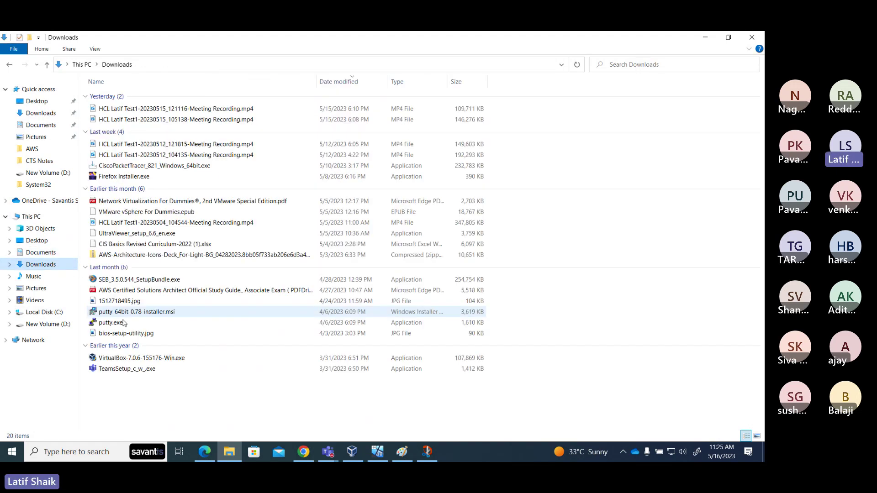
left_click(48, 242)
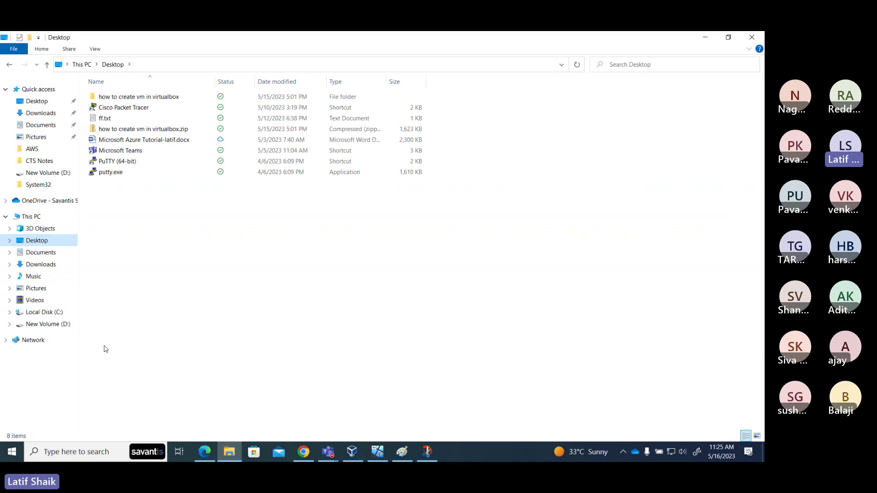
left_click(36, 229)
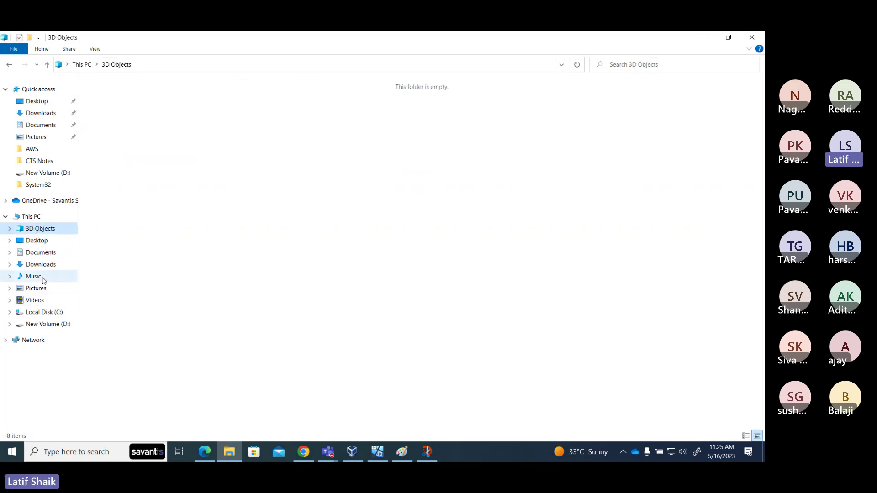
left_click(35, 276)
left_click(45, 289)
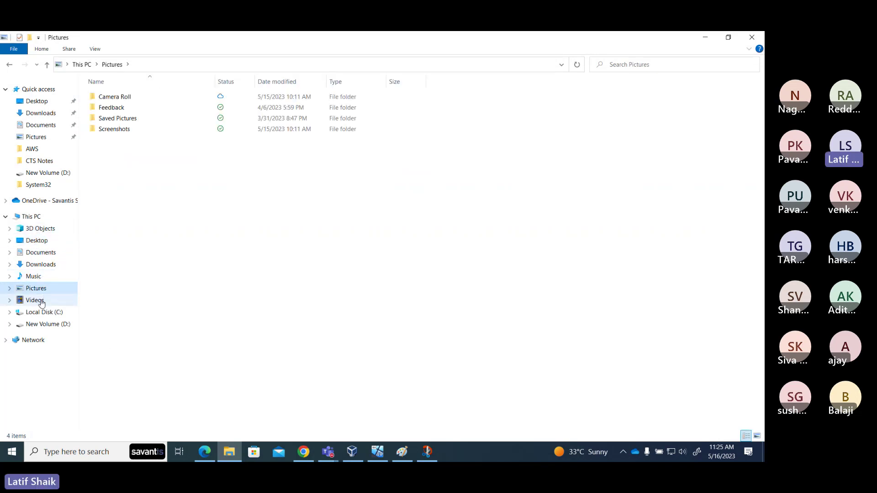
left_click(39, 301)
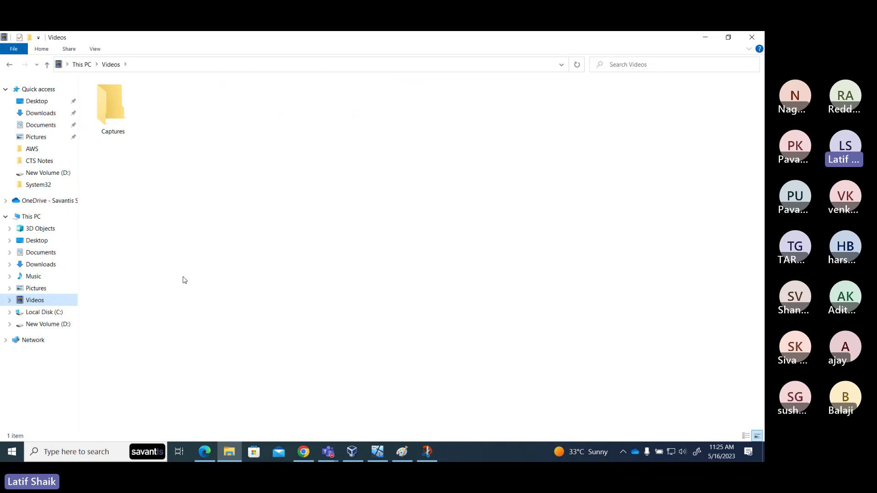
Go back to the C: root and reopen Users > the profile folder.
left_click(60, 312)
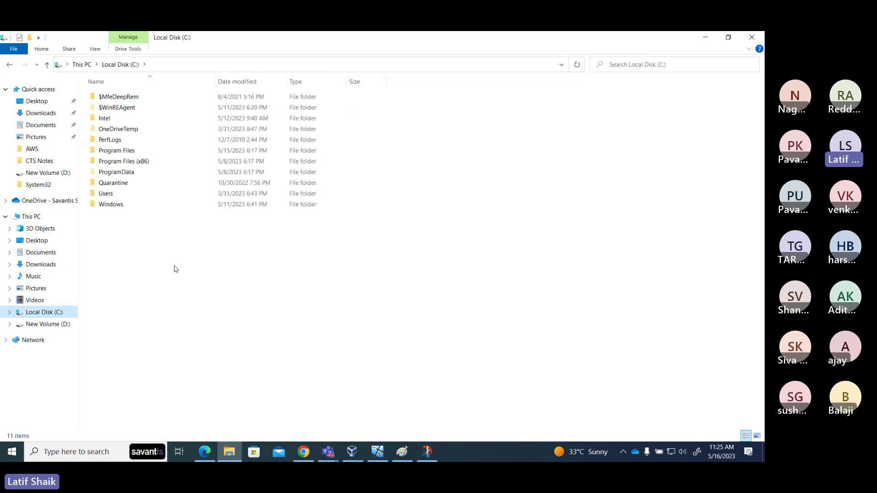
double_click(130, 195)
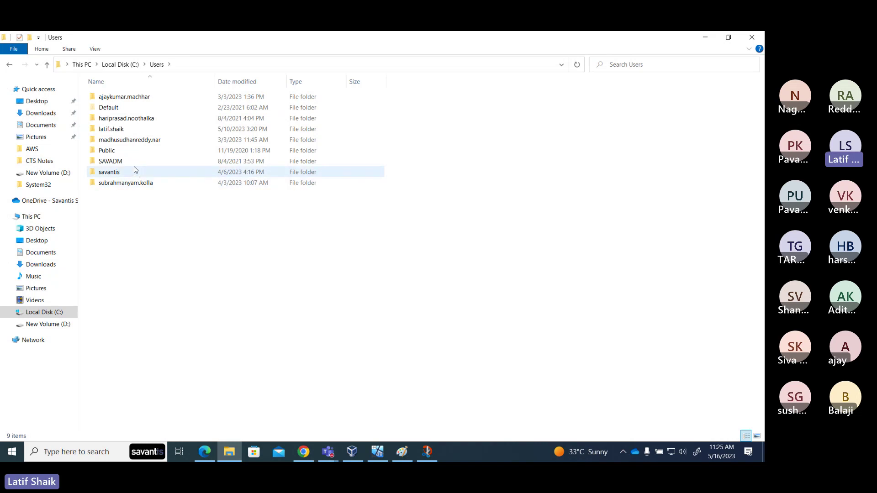
double_click(106, 130)
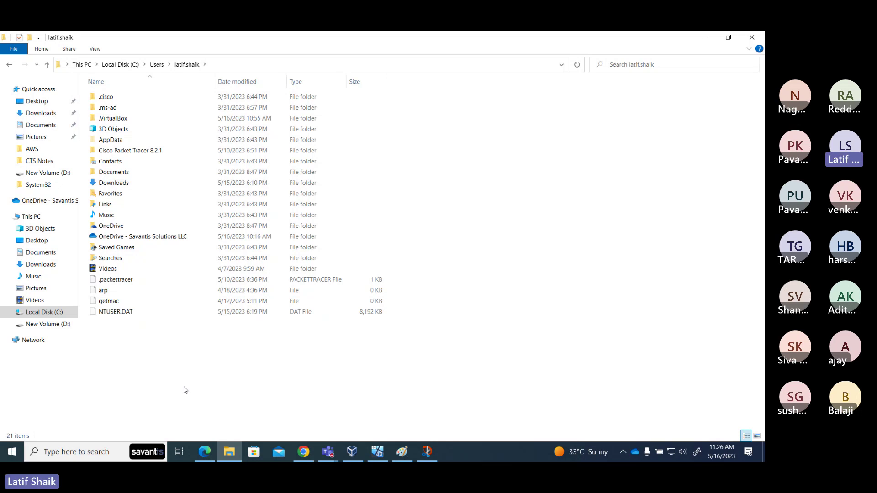
left_click(401, 453)
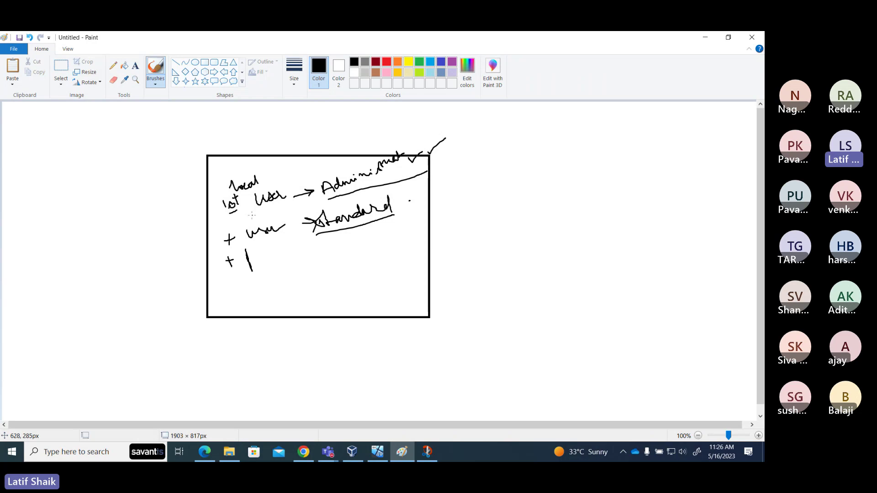
Sketch a box, circle the plus sign and draw a curved arrow between boxes, then minimize Paint.
mouse_move(254, 225)
left_mouse_down()
mouse_move(279, 202)
mouse_move(240, 214)
mouse_move(252, 220)
left_mouse_up()
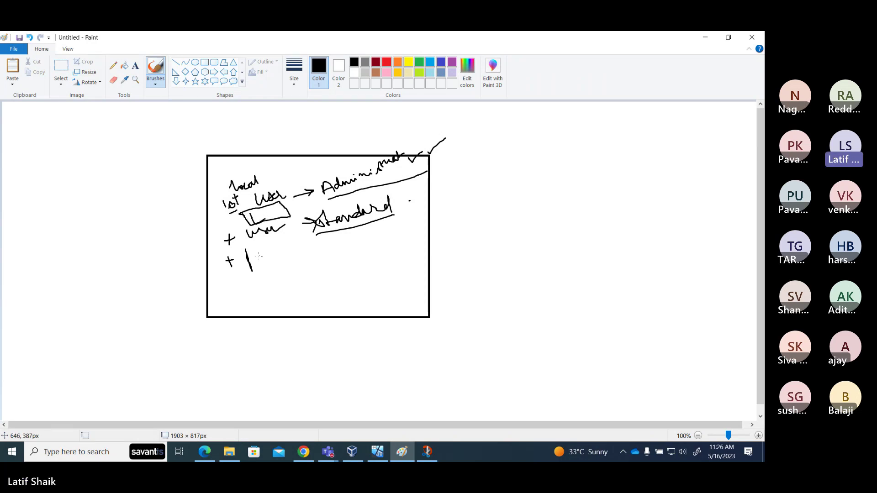
mouse_move(246, 247)
left_mouse_down()
mouse_move(221, 253)
mouse_move(237, 225)
mouse_move(254, 270)
mouse_move(268, 242)
mouse_move(281, 264)
mouse_move(249, 271)
left_mouse_up()
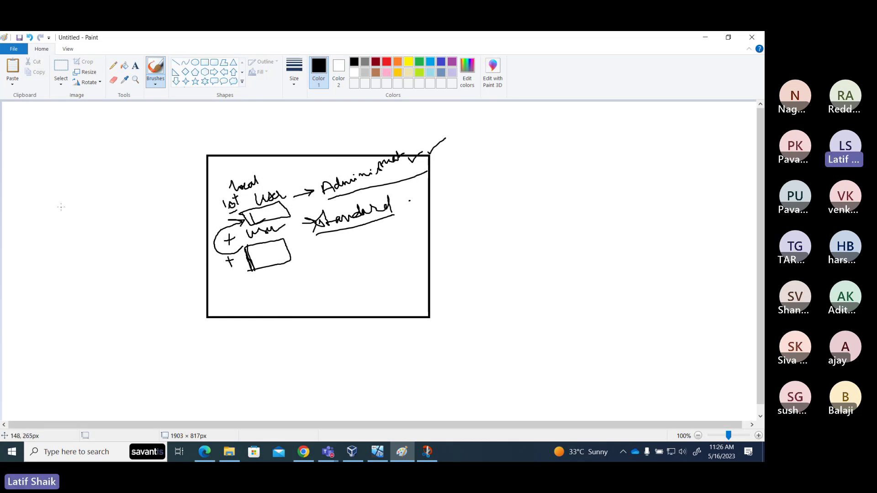
mouse_move(60, 202)
left_mouse_down()
mouse_move(122, 168)
mouse_move(109, 186)
left_mouse_up()
mouse_move(91, 239)
left_mouse_down()
mouse_move(131, 214)
mouse_move(119, 234)
left_mouse_up()
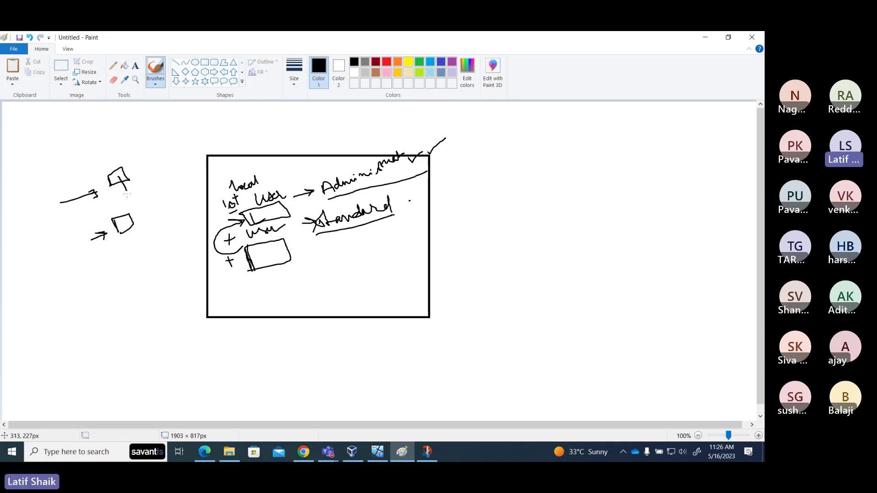
mouse_move(127, 194)
left_mouse_down()
mouse_move(124, 211)
mouse_move(138, 191)
left_mouse_up()
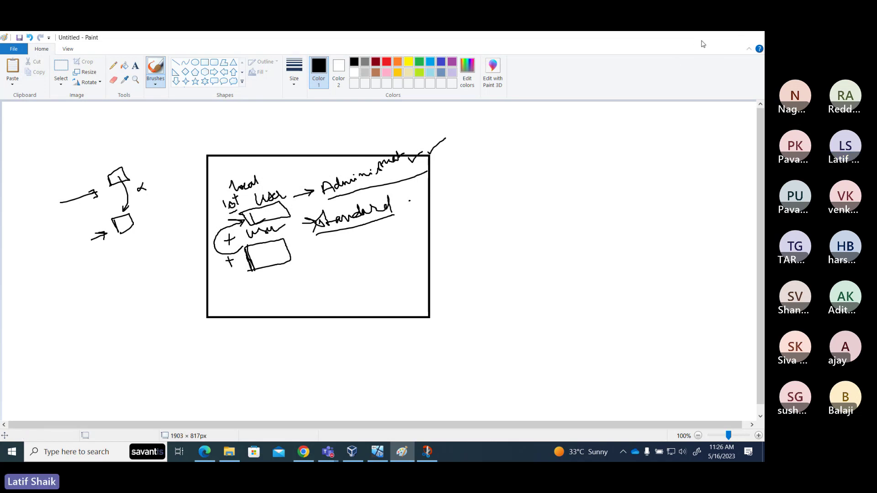
left_click(704, 41)
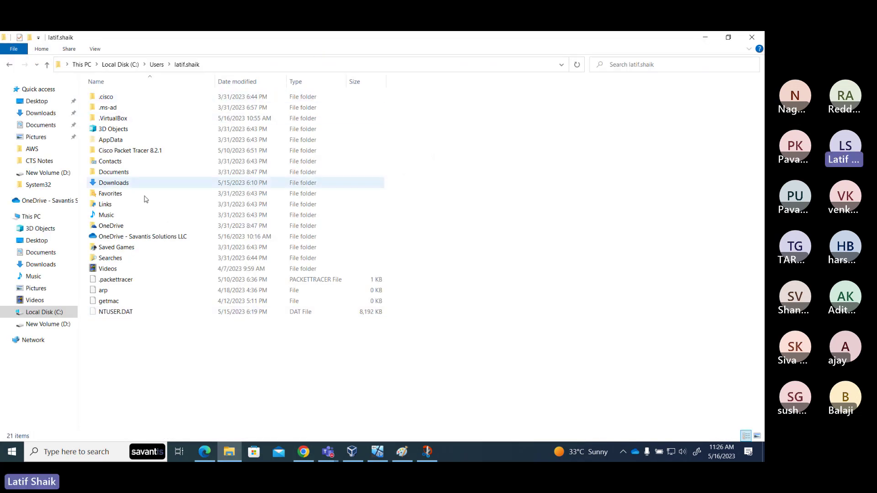
Set Location, Tailored experiences, Inking & typing and Advertising ID to No, then Accept.
left_click(377, 452)
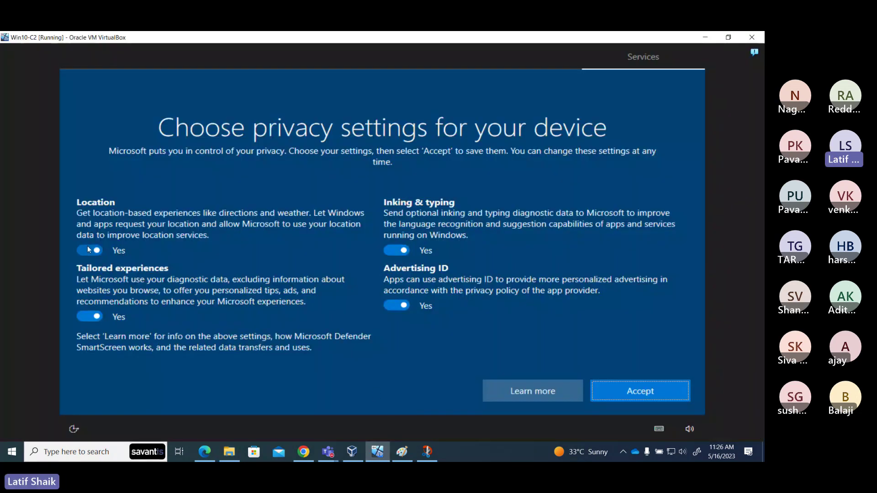
left_click(87, 247)
left_click(86, 316)
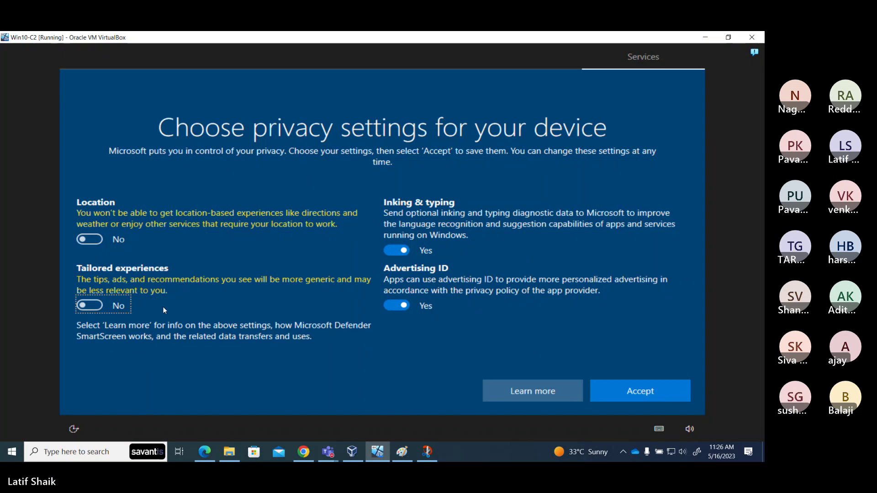
left_click(389, 253)
left_click(392, 295)
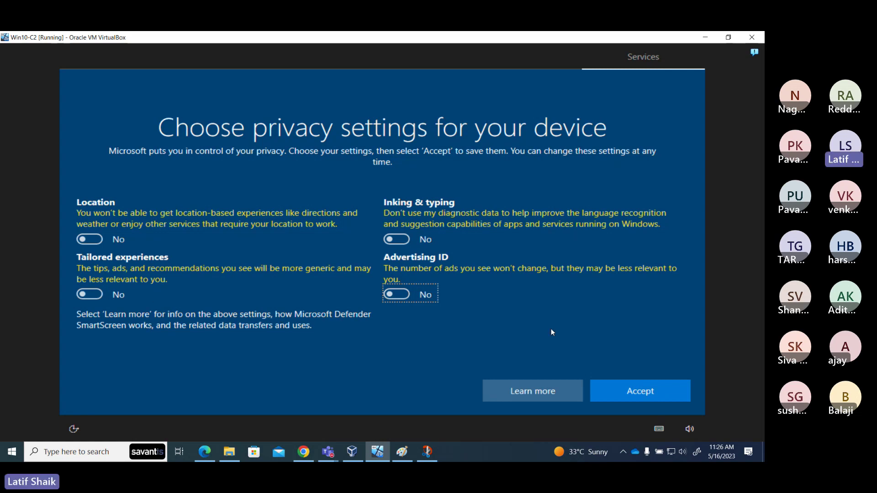
left_click(639, 393)
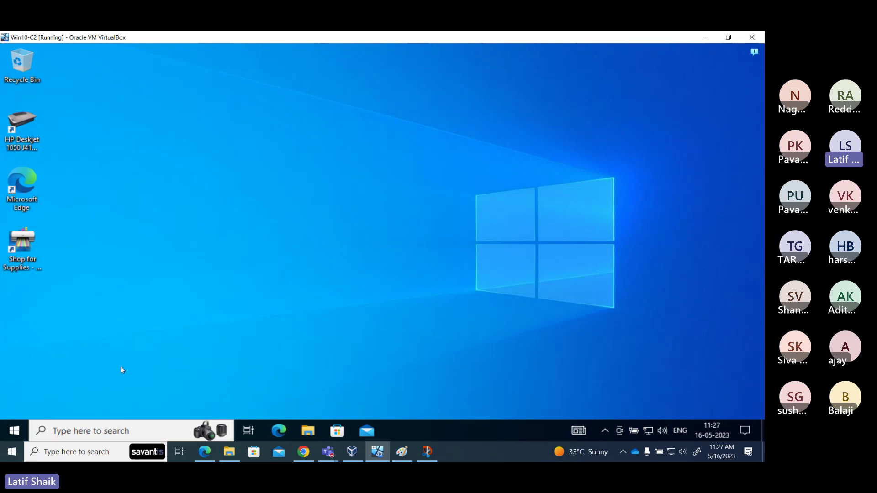
key("super")
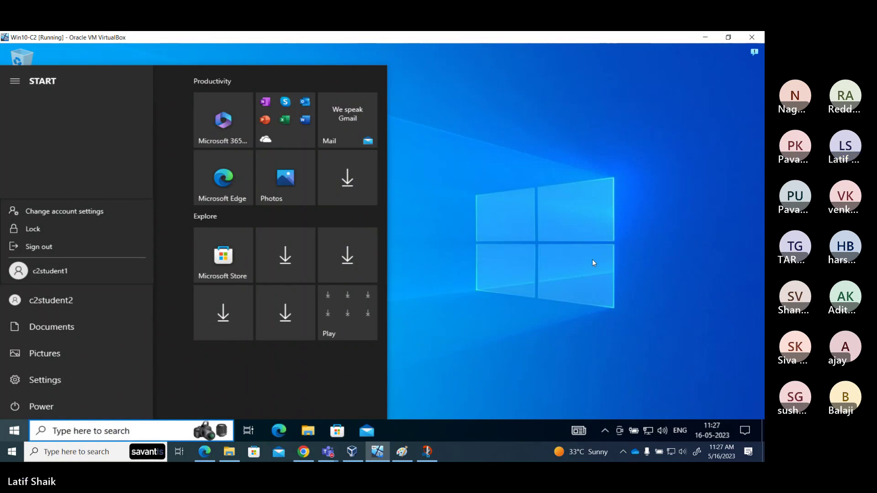
key("Escape")
key("Escape")
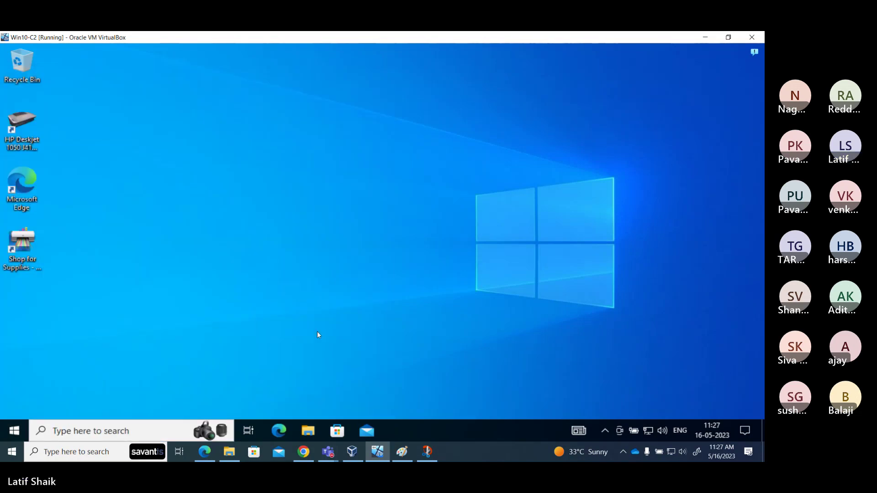
key("super+r")
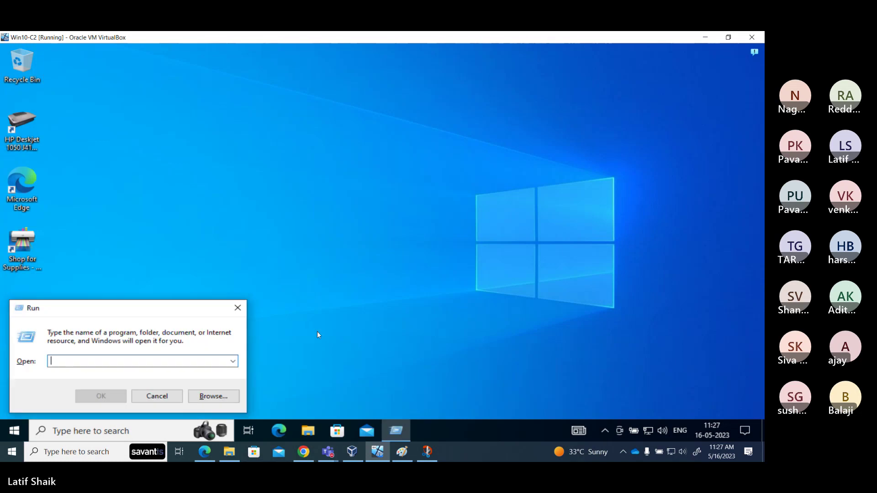
type("diskmgmt.msc")
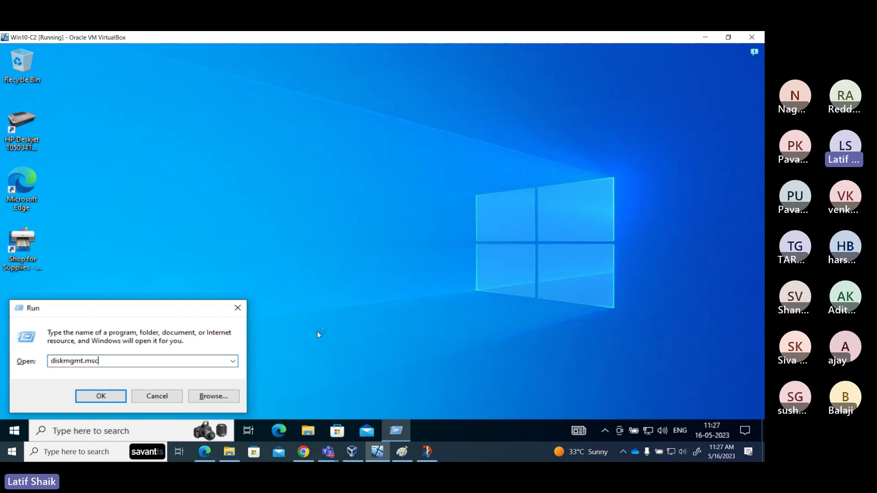
key("Return")
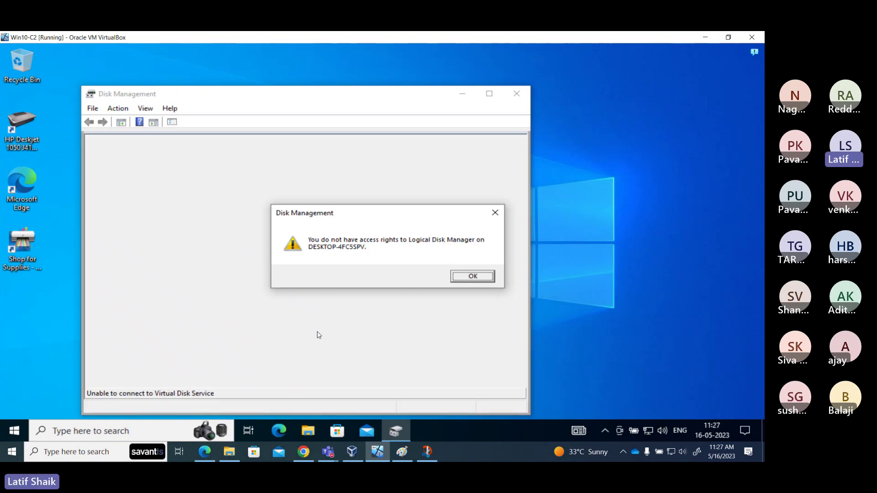
key("super+r")
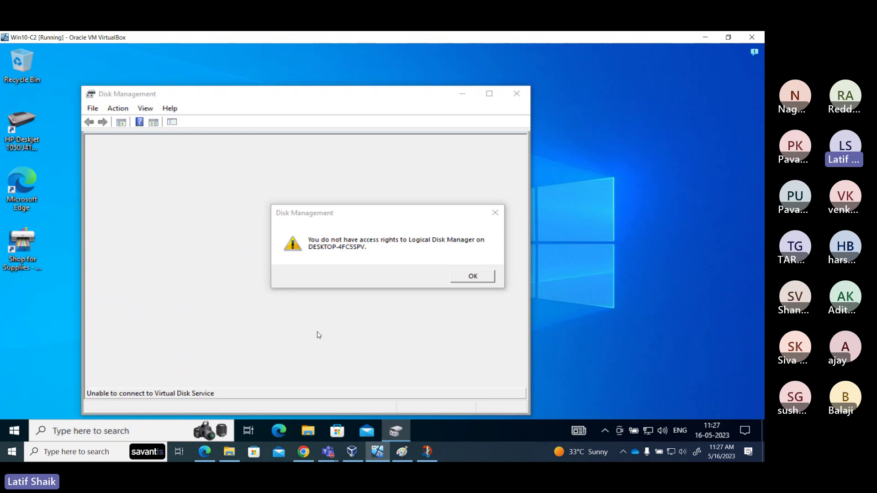
left_click(319, 335)
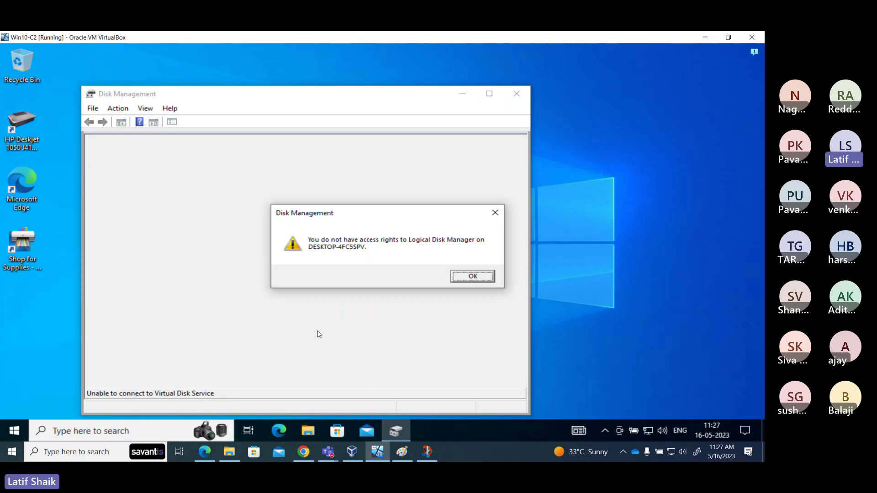
left_click(488, 280)
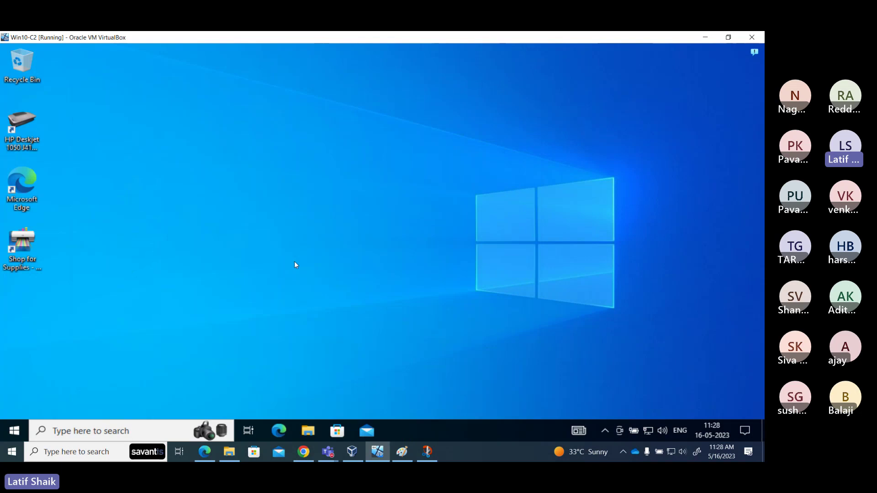
Check the user account options in the VM's Start menu, then close it.
left_click(14, 430)
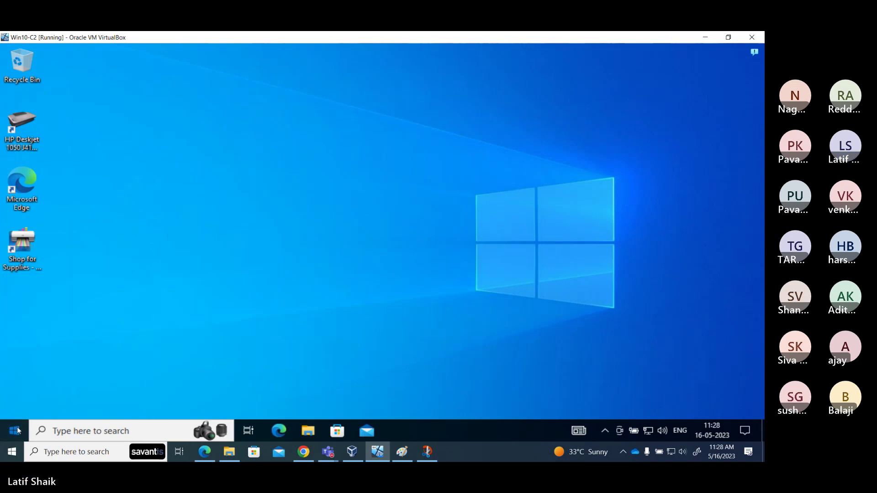
left_click(16, 300)
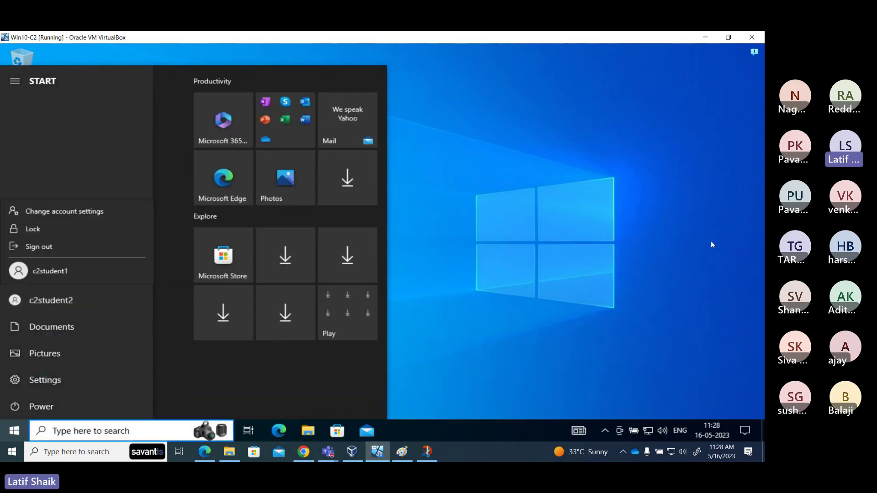
left_click(586, 251)
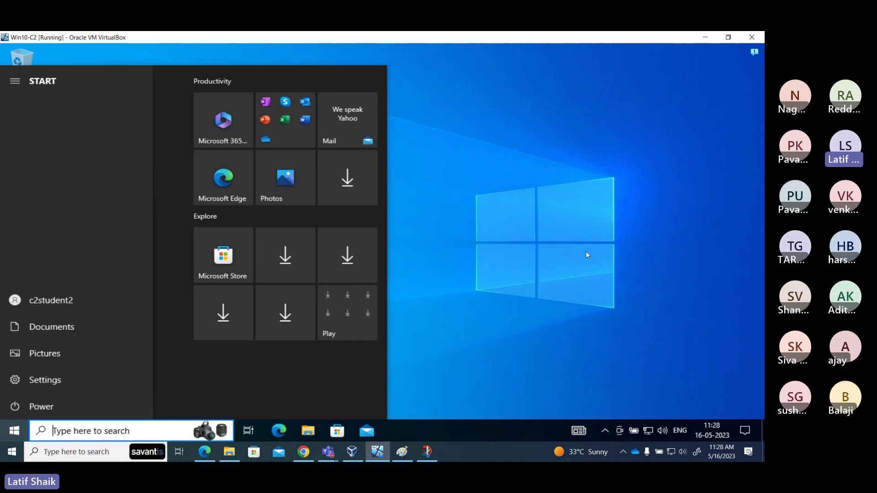
left_click(552, 251)
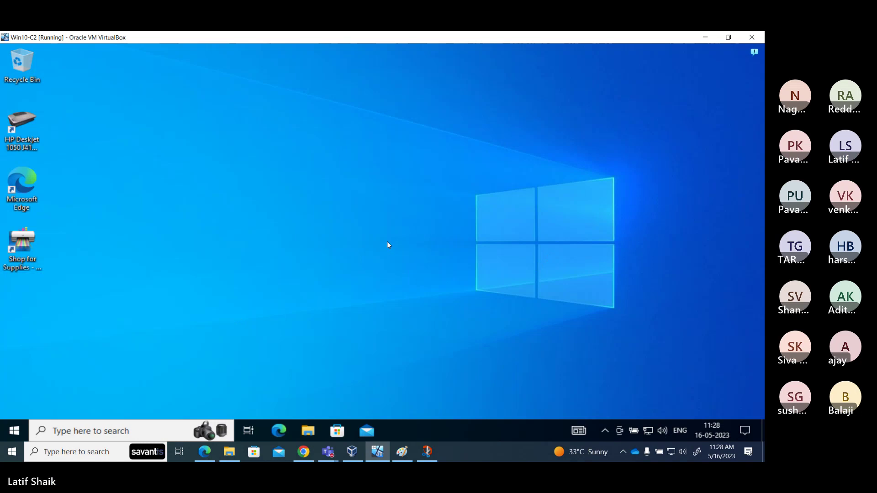
Search diskmgmt.msc, run it as administrator and submit the admin account's password.
left_click(122, 432)
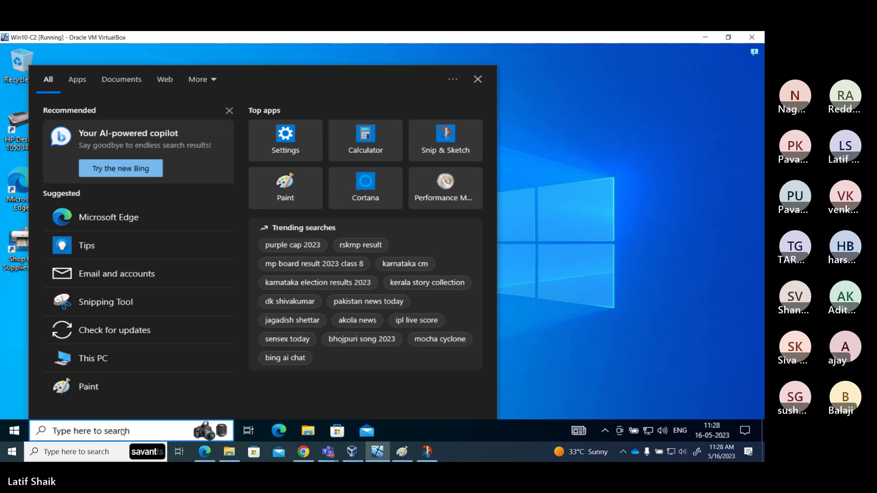
type("dis")
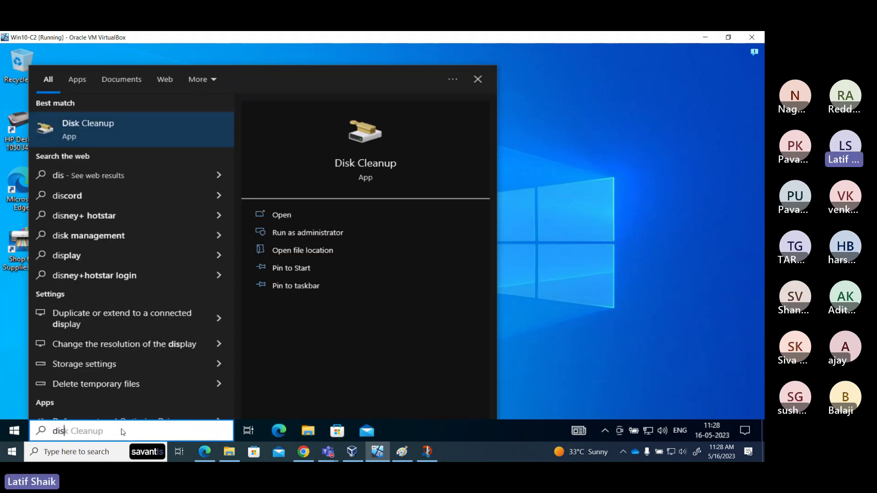
type("m")
key("BackSpace")
type("k")
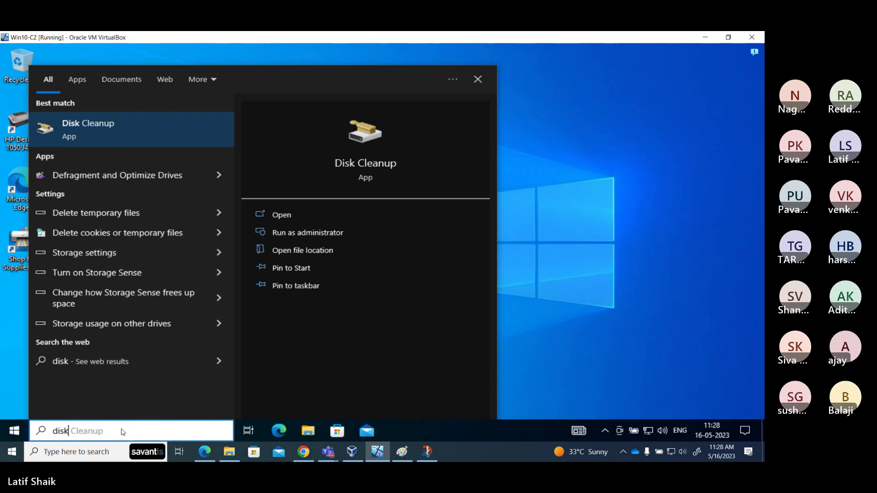
type("mgmt.msc")
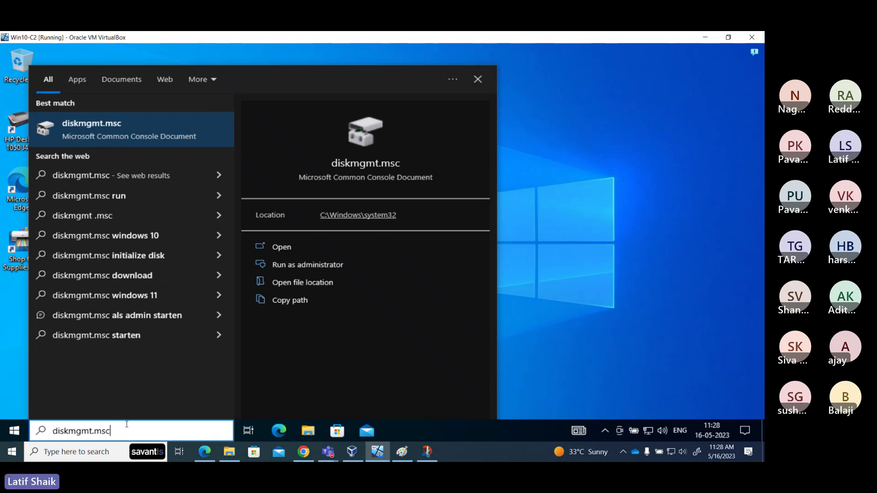
left_click(324, 265)
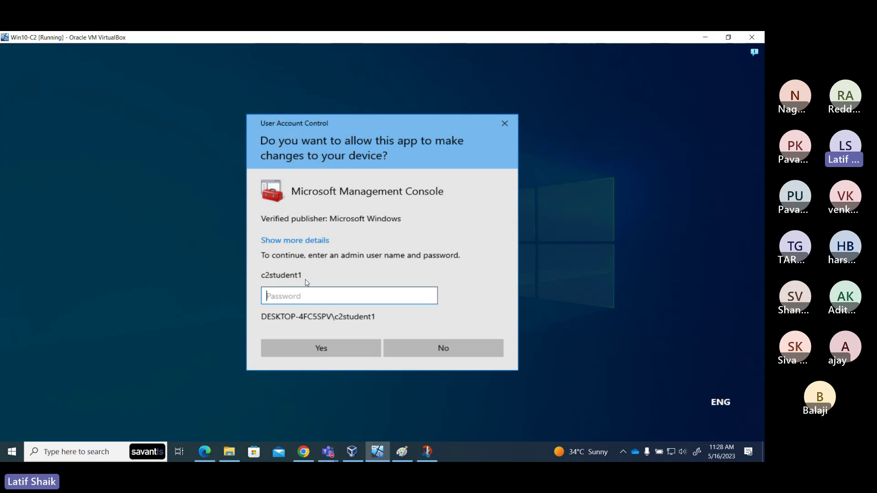
type("c")
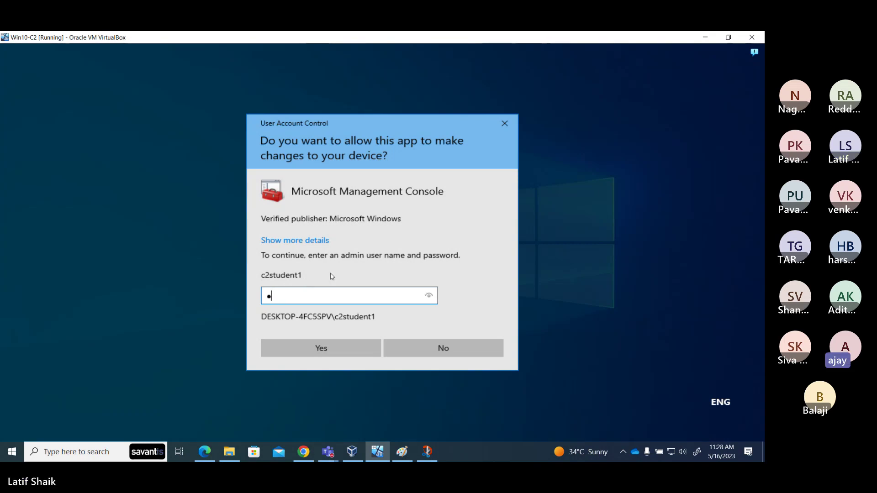
type("2")
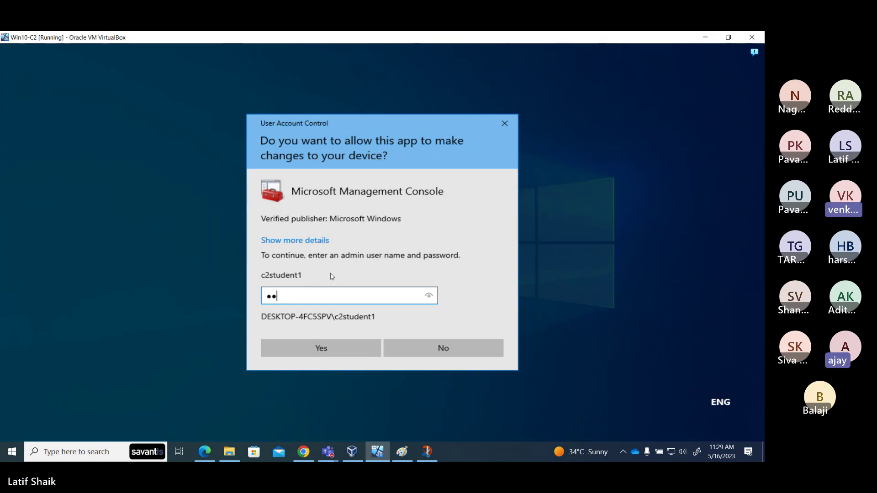
type("•••")
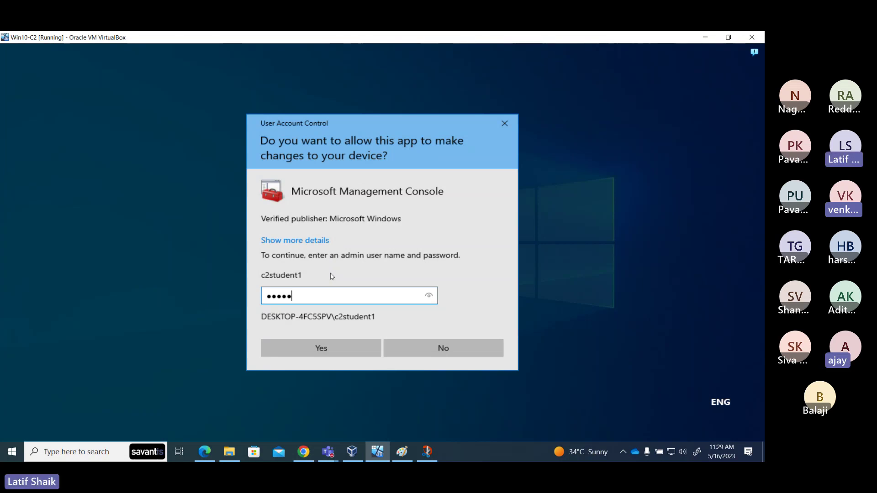
type("••••")
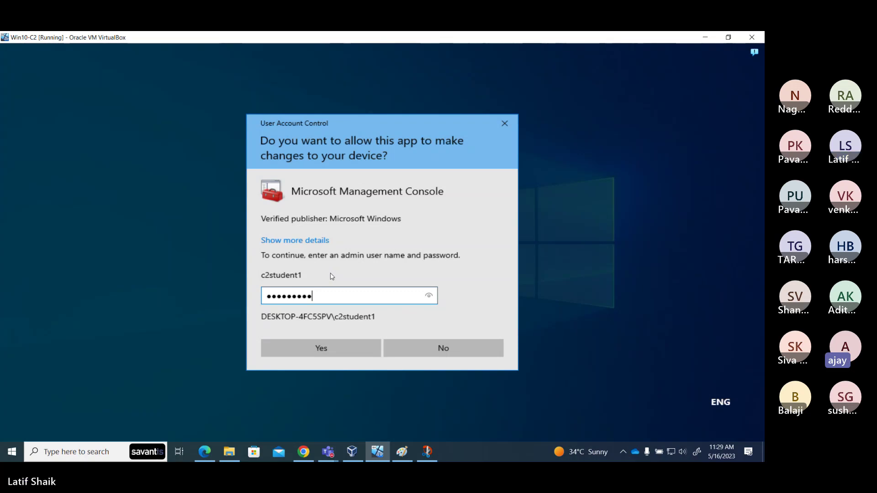
key("Return")
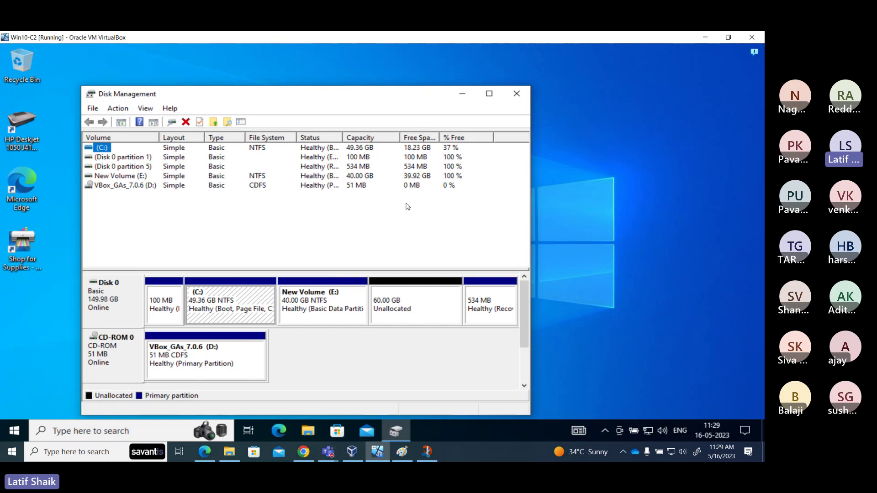
Close Disk Management and refresh the VM desktop via its context menu.
left_click(523, 98)
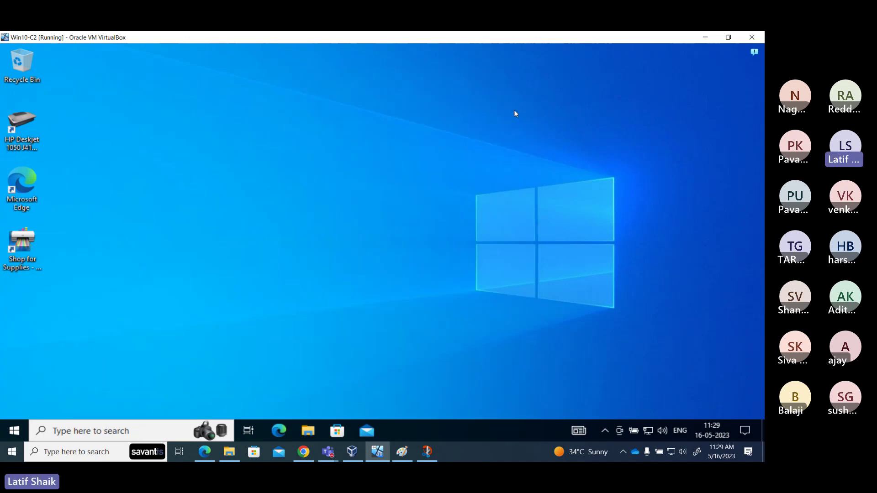
right_click(426, 168)
left_click(429, 201)
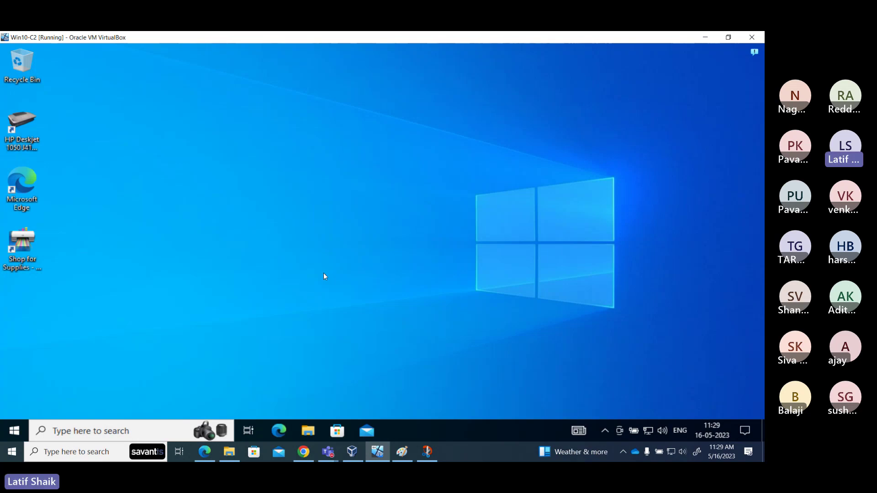
left_click(304, 451)
Check the available user accounts in the VM's Start menu, then minimize the VM.
scroll(310, 364, "up", 1)
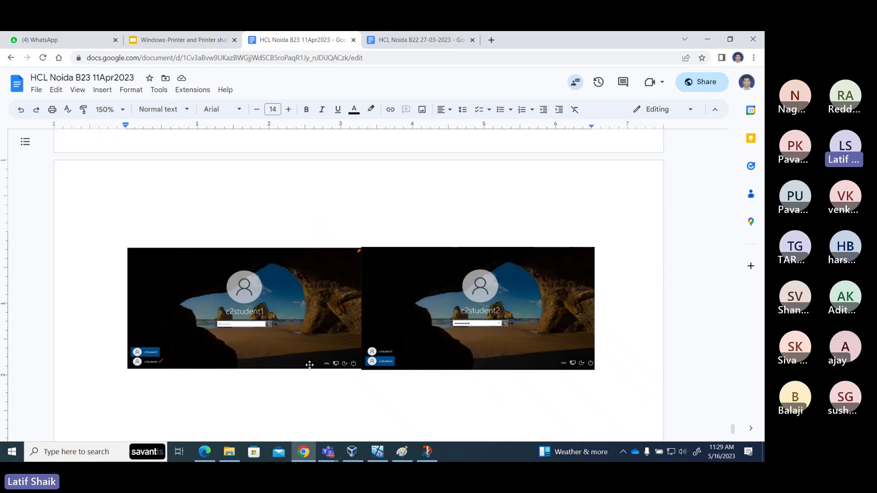
scroll(310, 364, "down", 5)
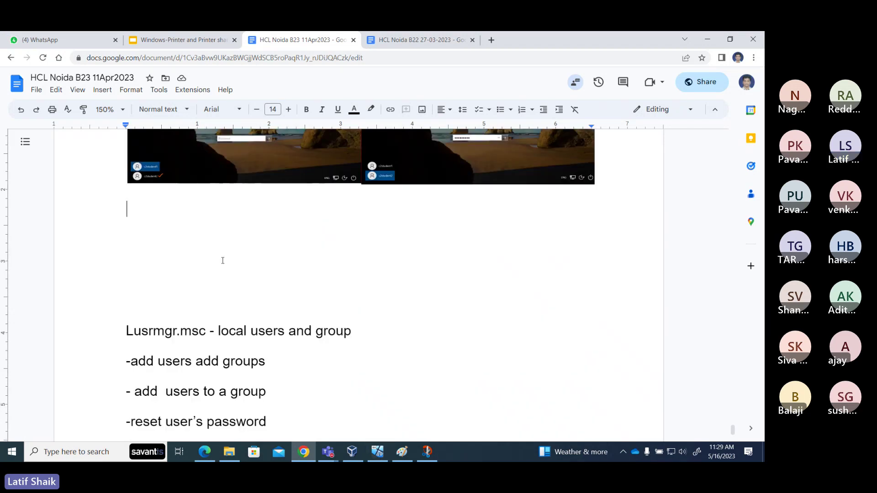
left_click(377, 452)
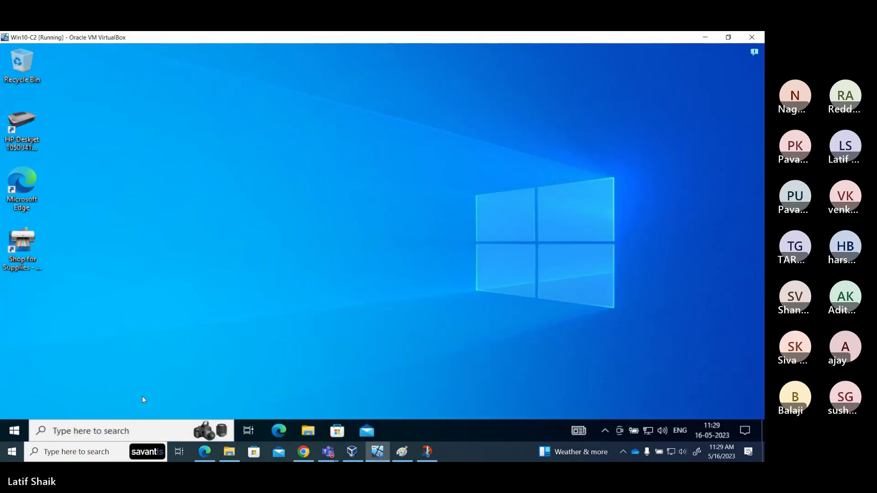
left_click(16, 430)
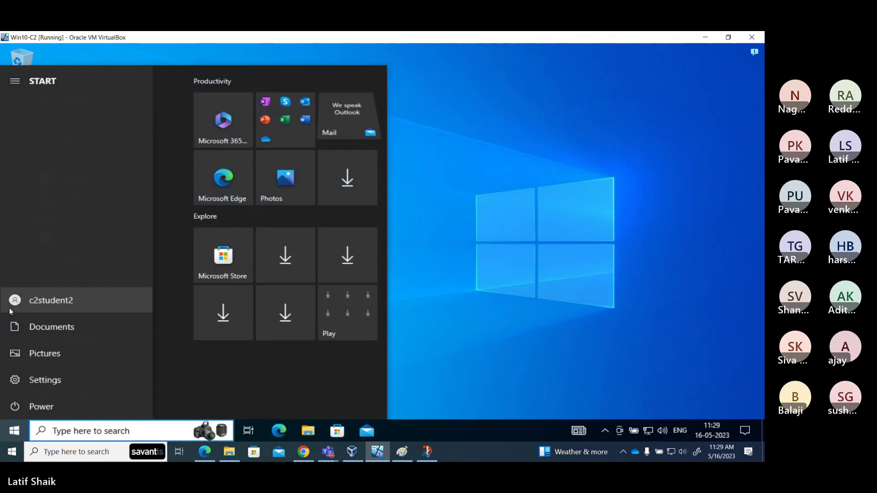
left_click(9, 308)
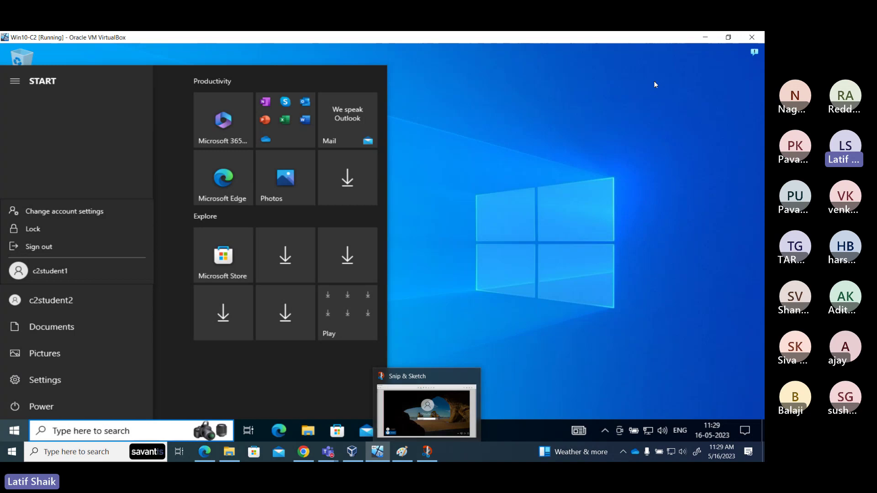
left_click(705, 38)
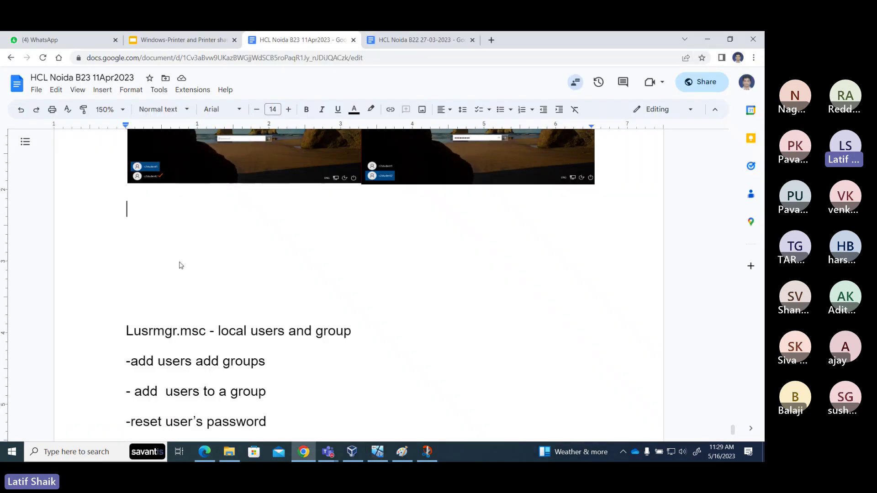
Add a dash line and the heading "Run as a Administrator" followed by a new line.
type("-")
key("Return")
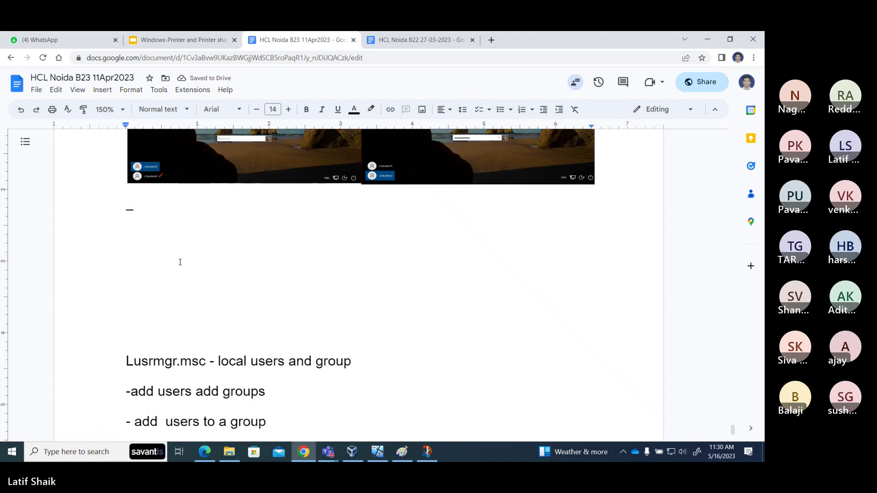
type("Run as ")
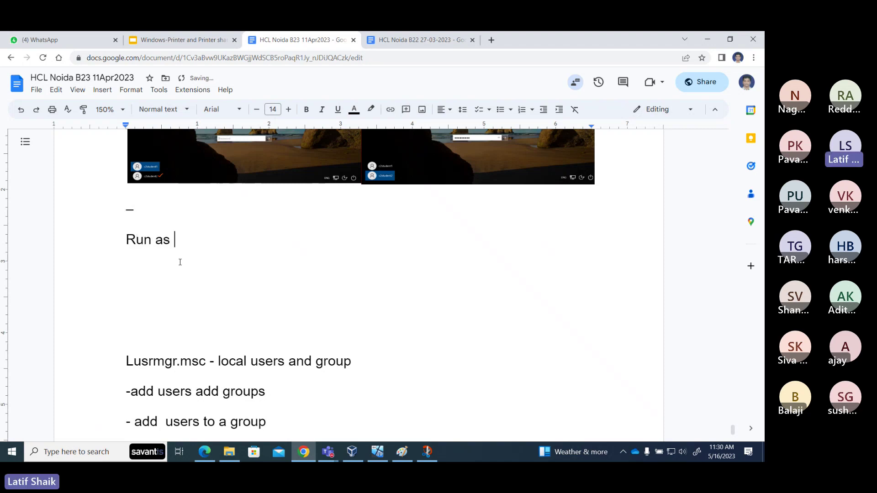
type("a ")
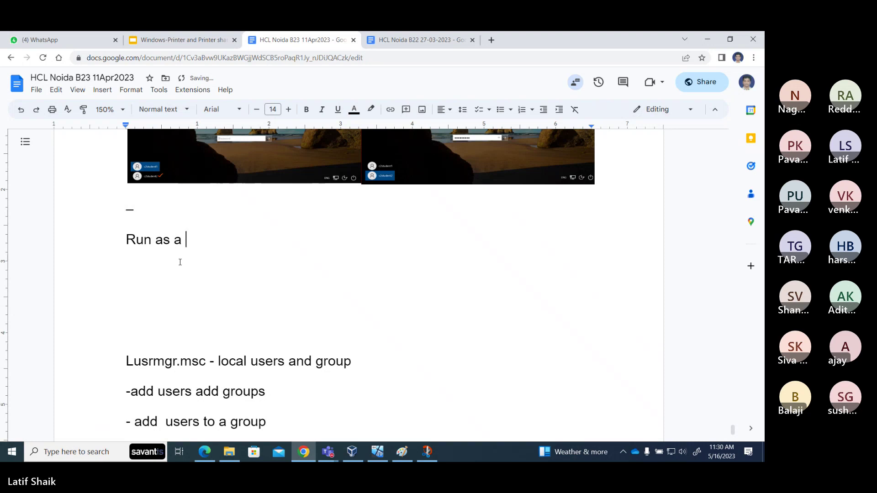
type("Adminis")
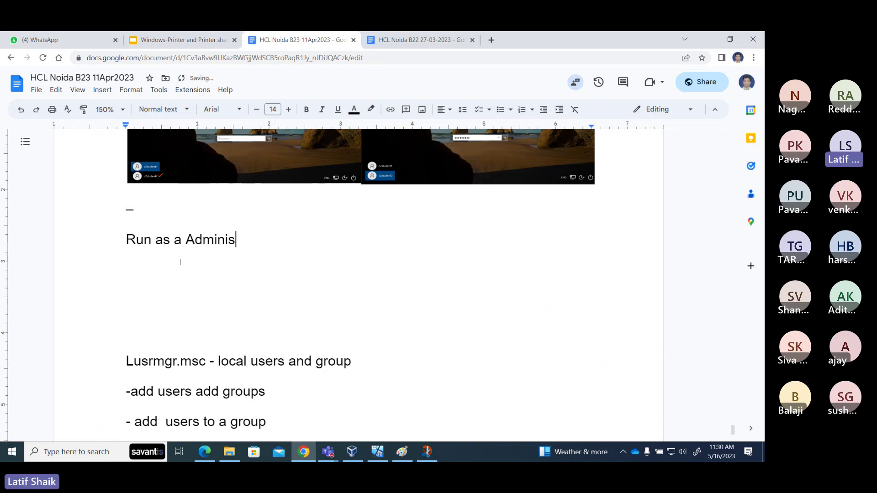
type("rt")
key("BackSpace")
key("BackSpace")
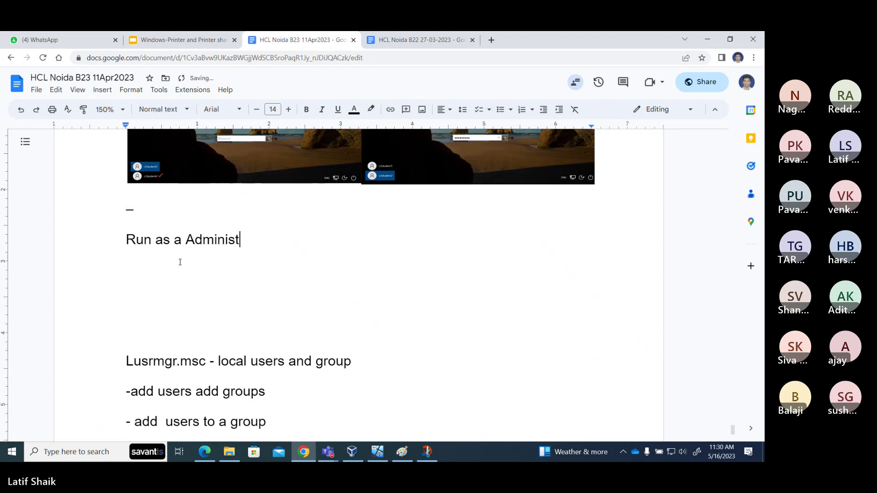
type("trator")
key("Return")
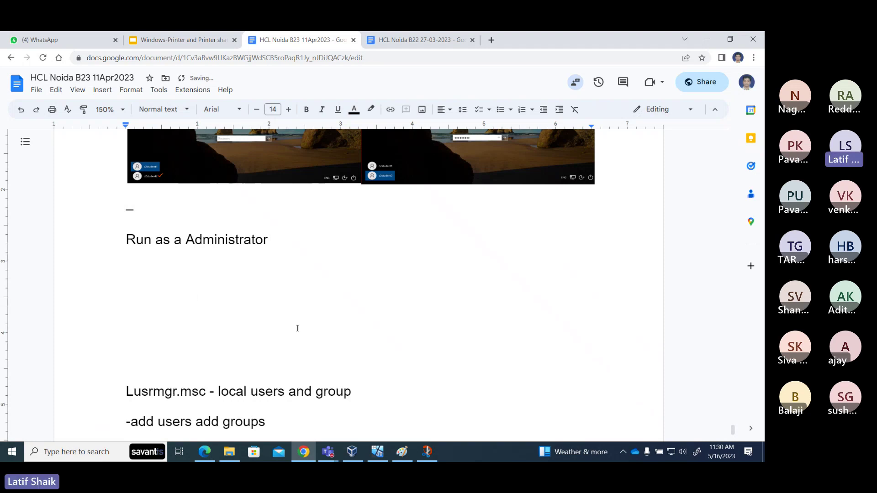
left_click(377, 452)
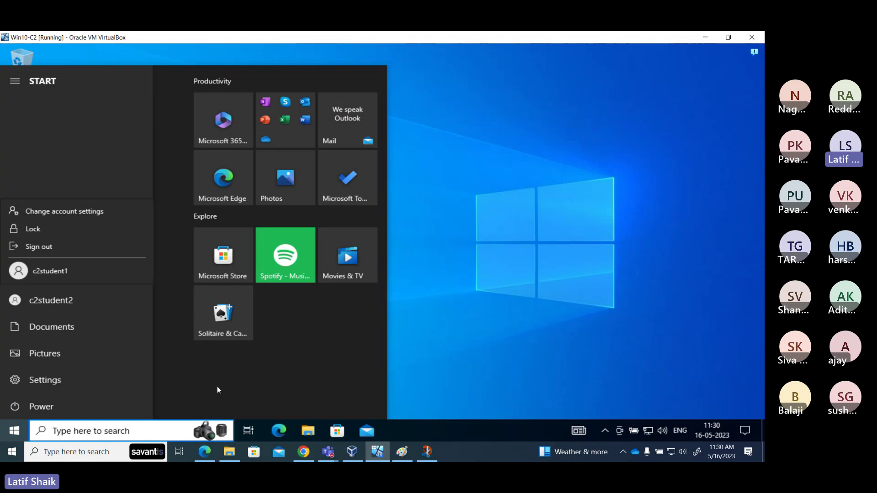
Search for diskmgmt.msc in the VM's search box to show its Run as administrator option.
left_click(151, 431)
type("dis")
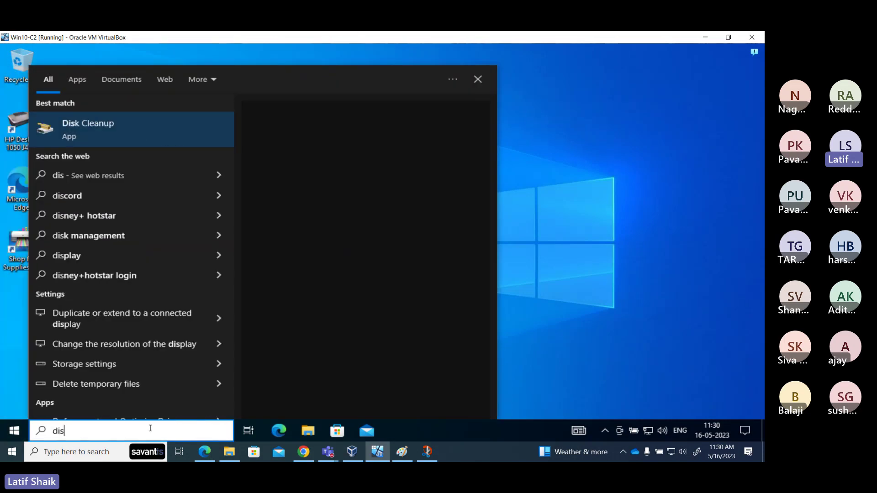
type("kmh")
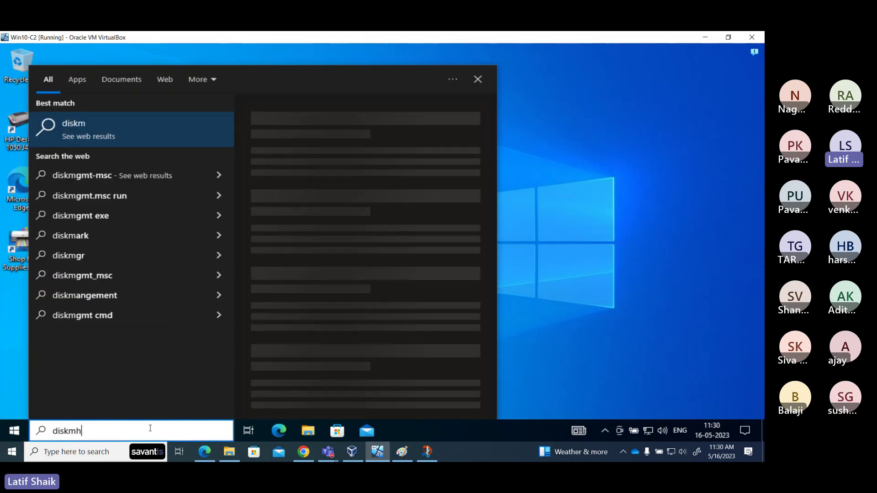
key("BackSpace")
type("gm")
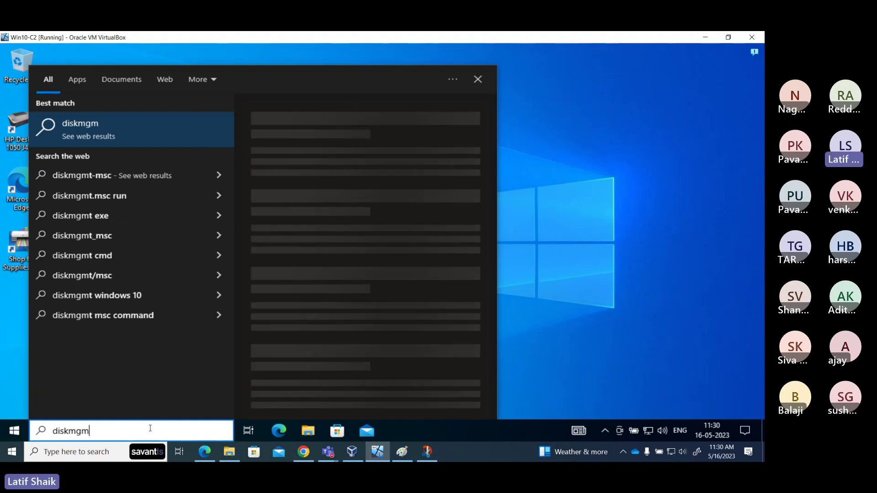
type("t.msc")
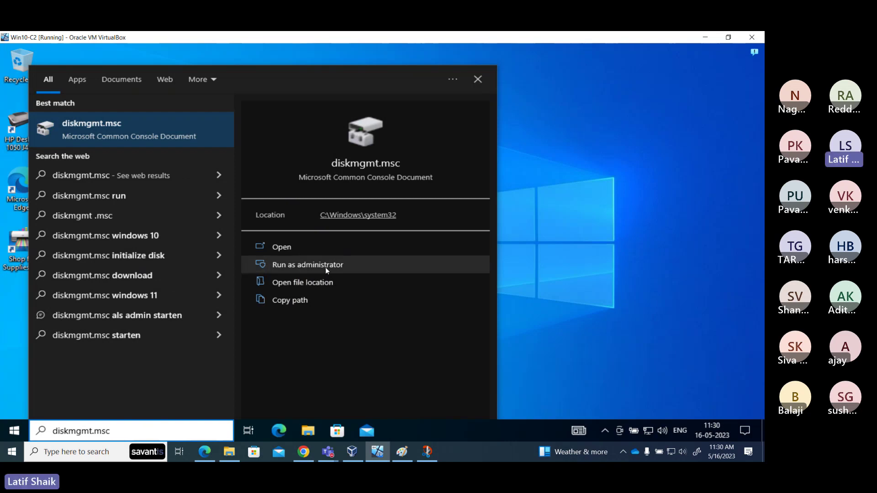
left_click(427, 452)
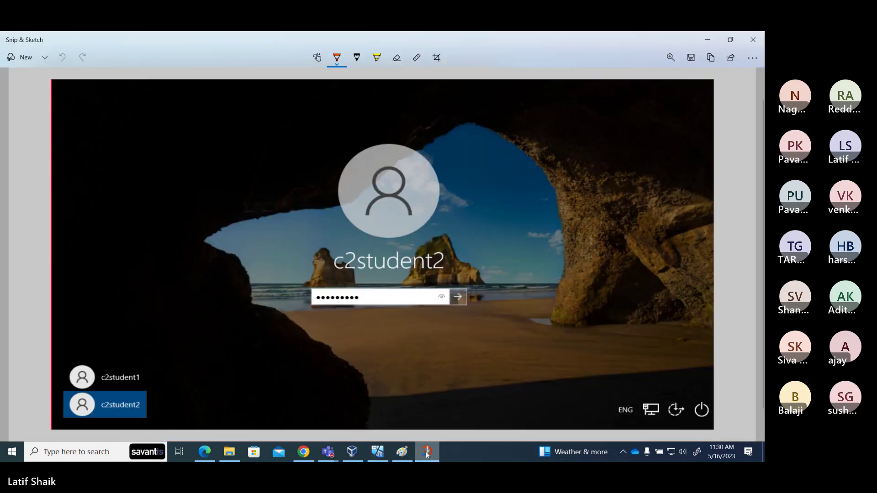
Snip the VM's diskmgmt.msc search results and tick Run as administrator with the pen.
left_click(44, 57)
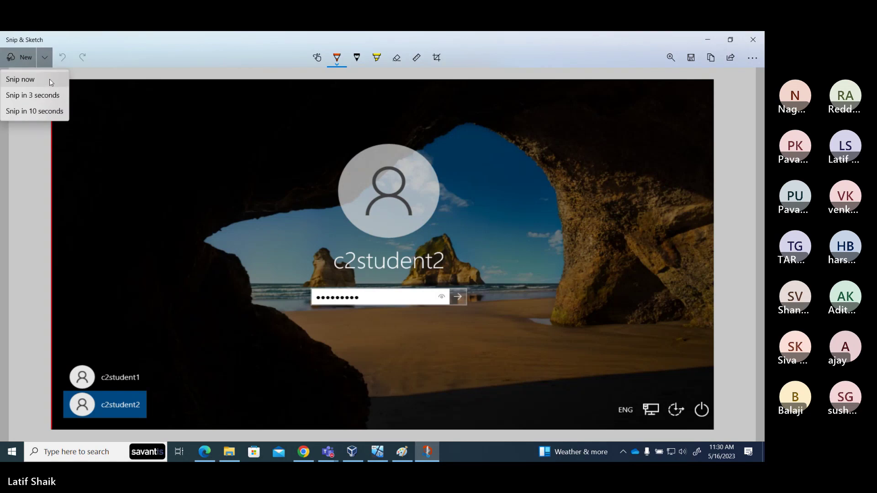
left_click(51, 83)
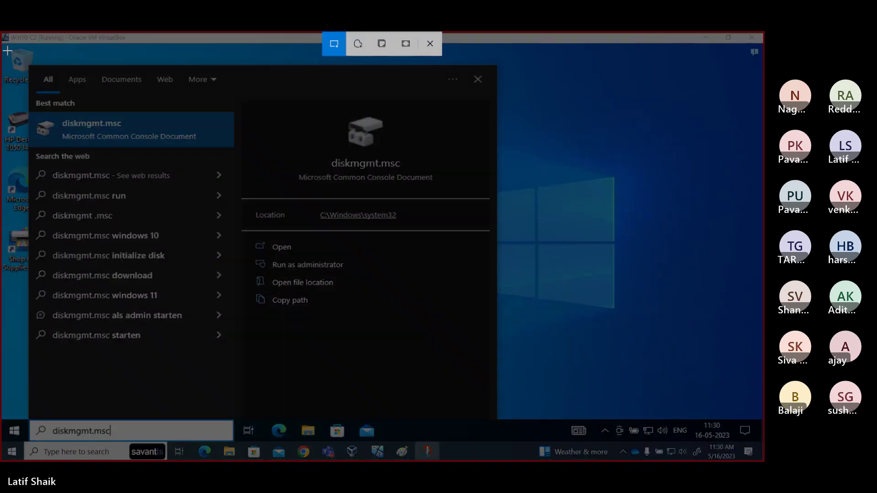
mouse_move(1, 42)
left_mouse_down()
mouse_move(379, 300)
mouse_move(503, 408)
mouse_move(501, 442)
left_mouse_up()
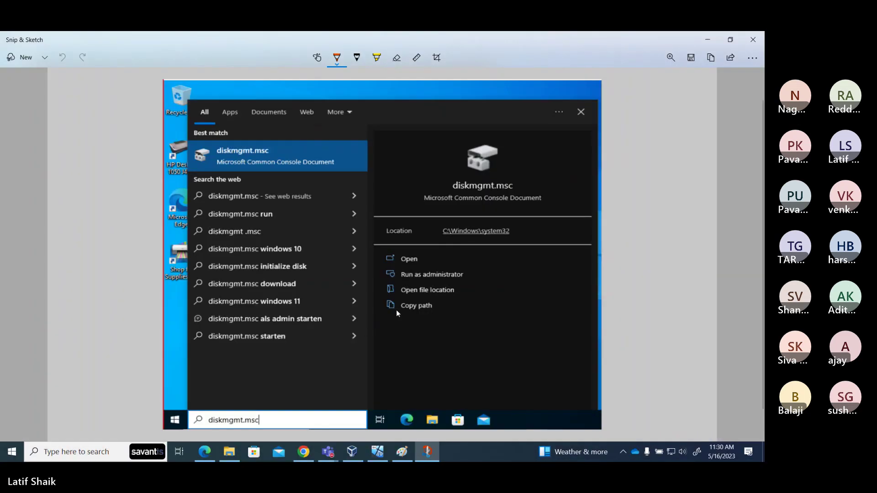
left_click_drag(469, 273, 482, 269)
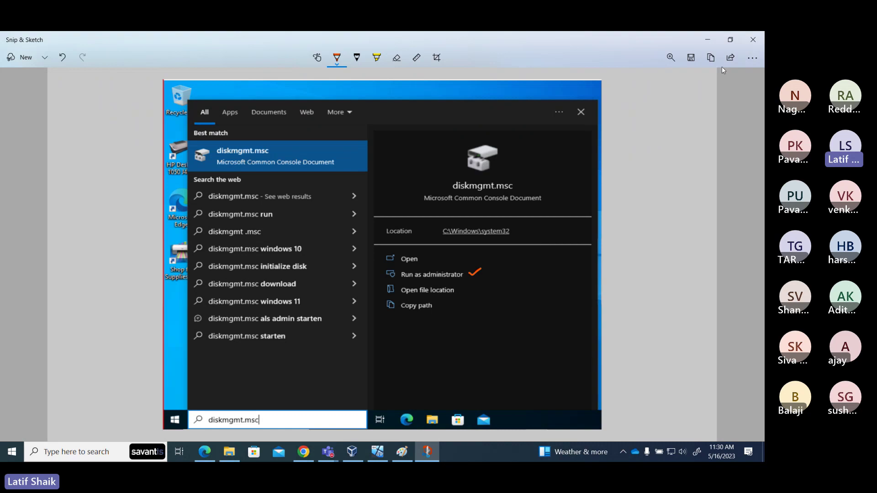
Copy the annotated snip to the clipboard and return to the Google Docs notes in Chrome.
left_click(711, 58)
left_click(708, 40)
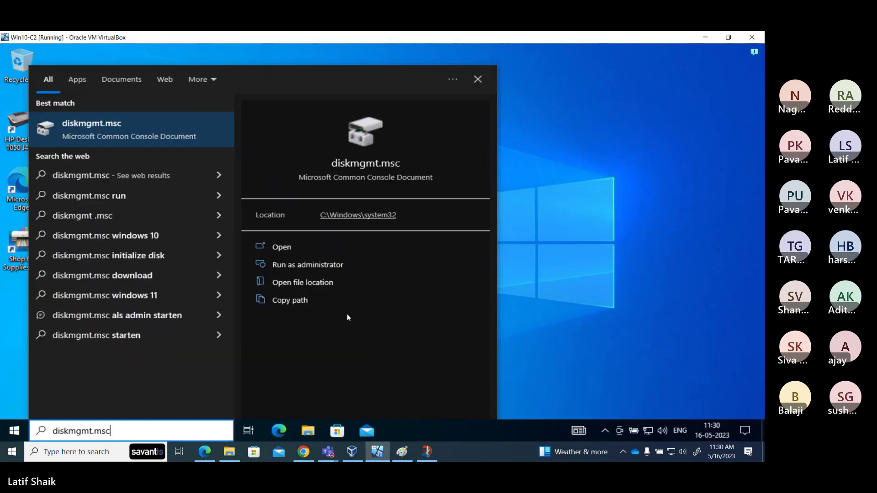
left_click(304, 452)
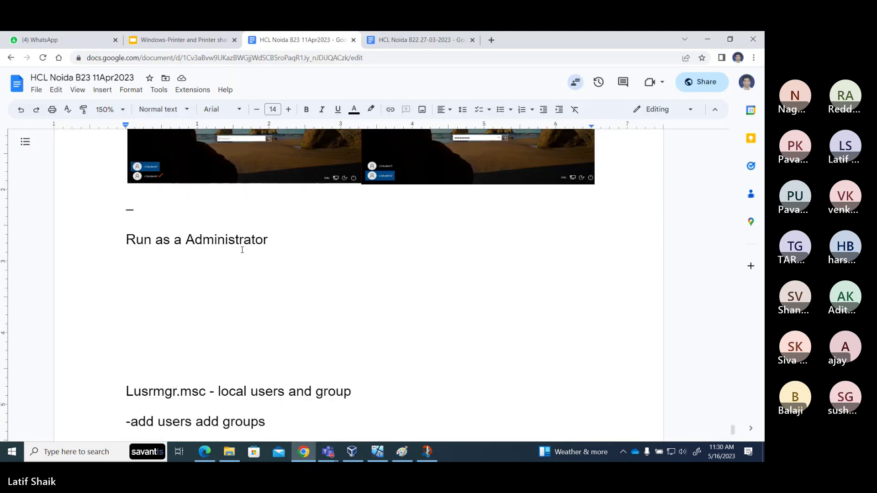
Type 'Standard user can't access or do setting , if user knows local administrator password' under Run as Administrator.
type("Normal")
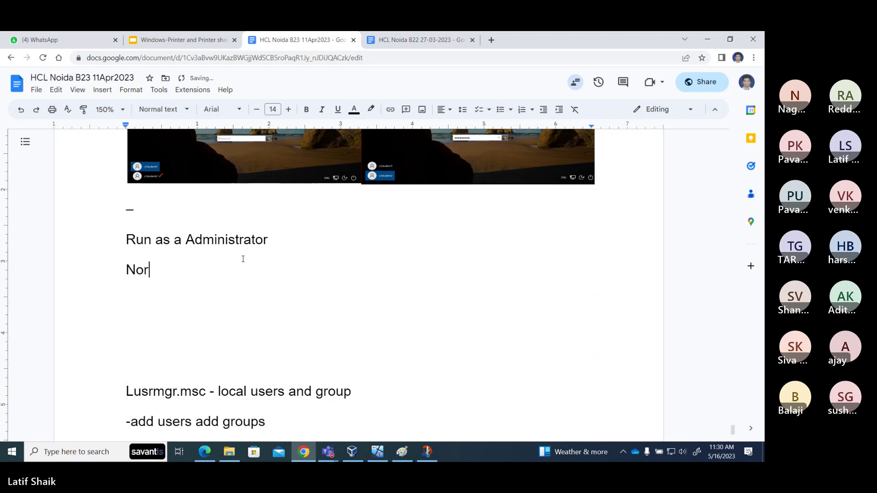
key("BackSpace")
key("BackSpace")
key("BackSpace")
key("BackSpace")
key("BackSpace")
key("BackSpace")
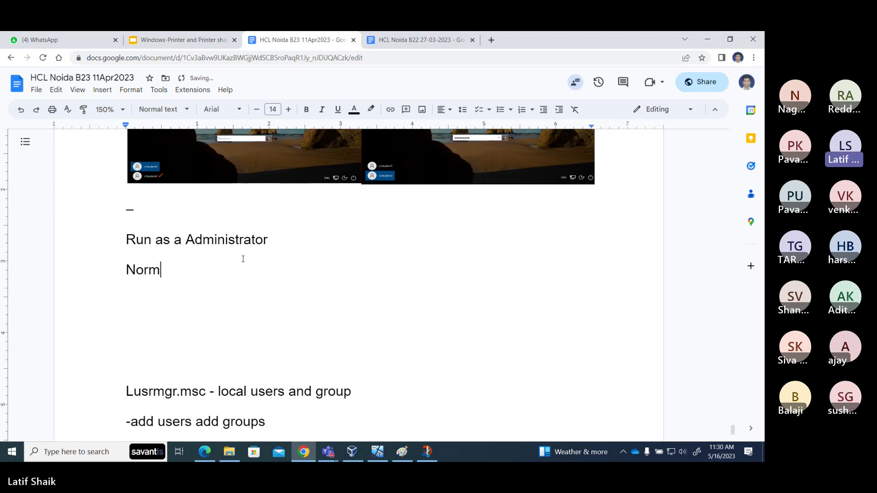
type("tan")
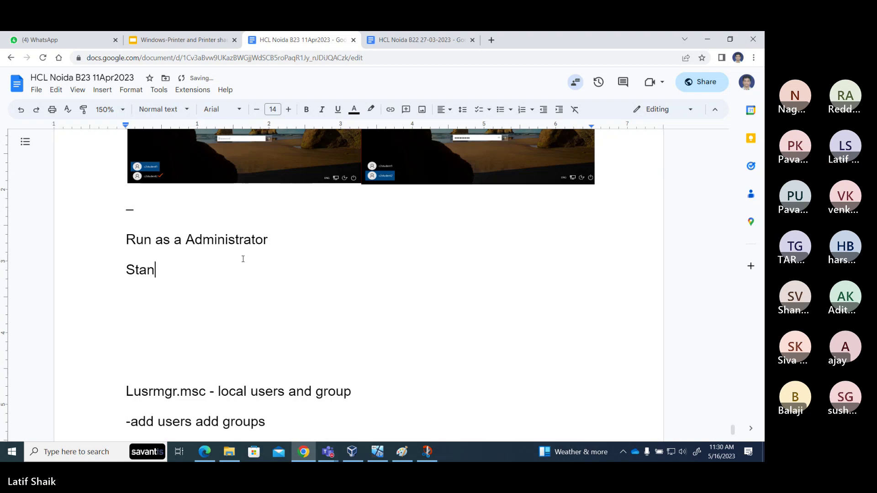
type("dard user c")
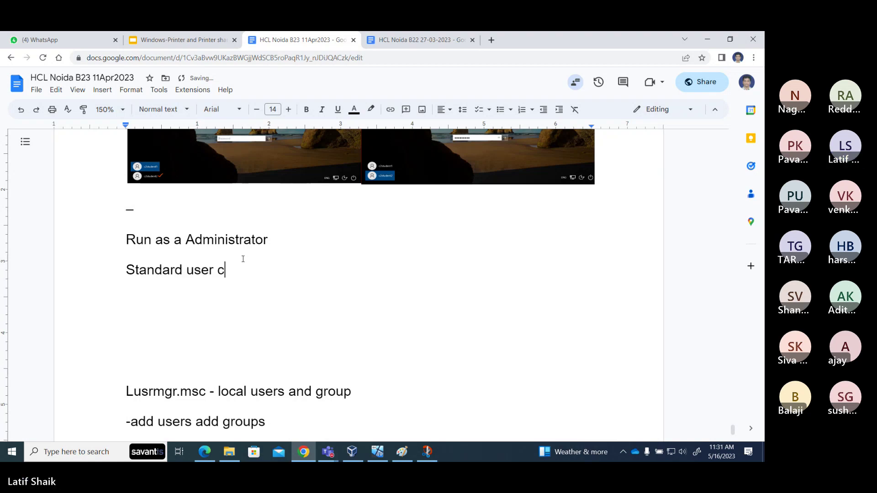
type("an't access")
type(" sett")
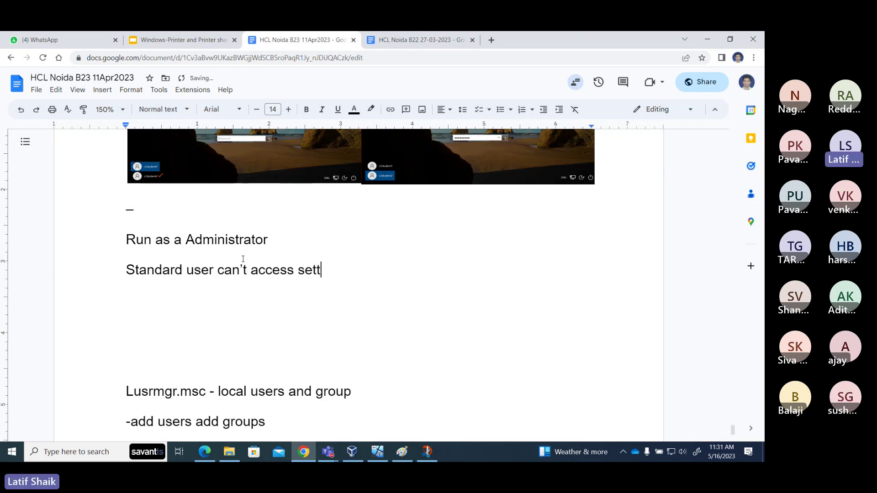
key("BackSpace")
key("BackSpace")
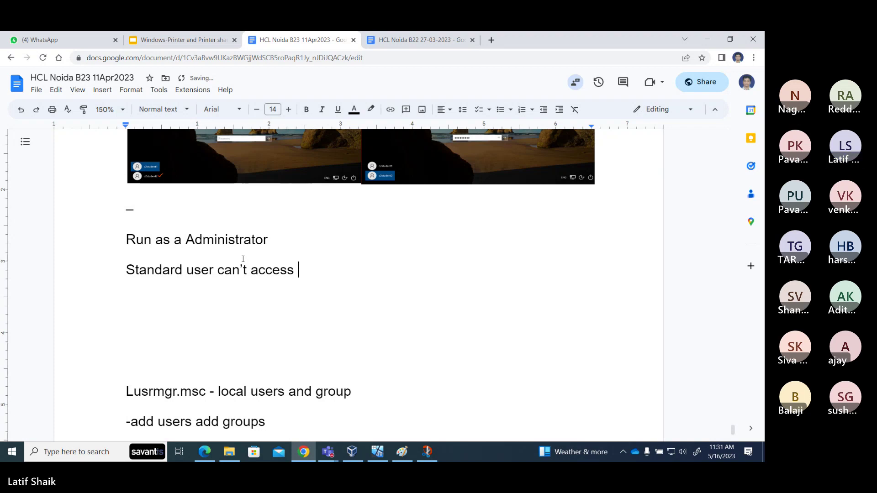
type("or do setting ,")
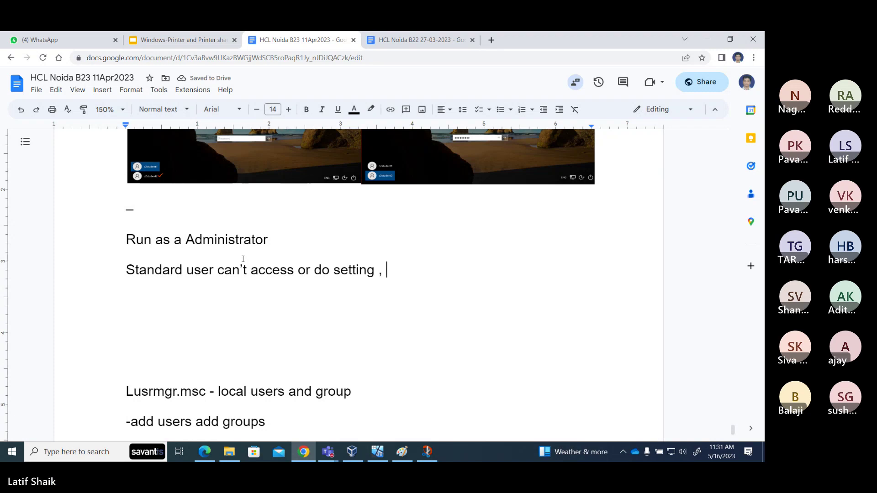
type("if ")
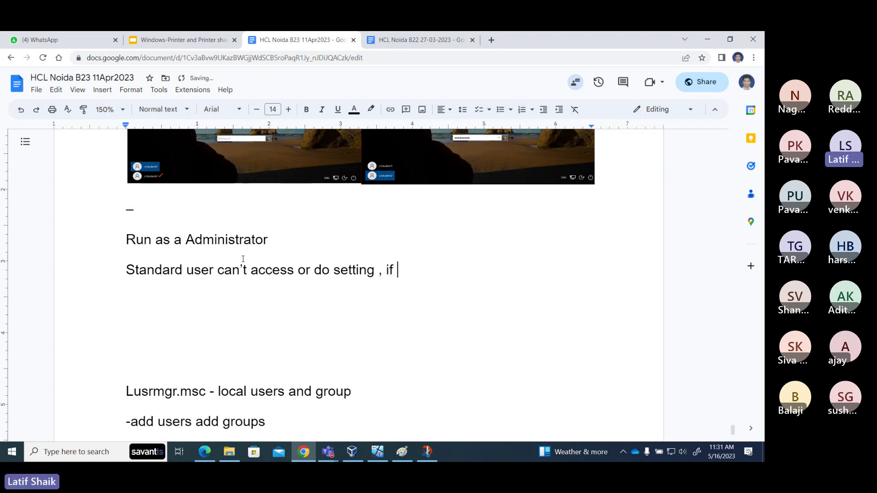
type("user")
type(" kn")
key("BackSpace")
type("knows ")
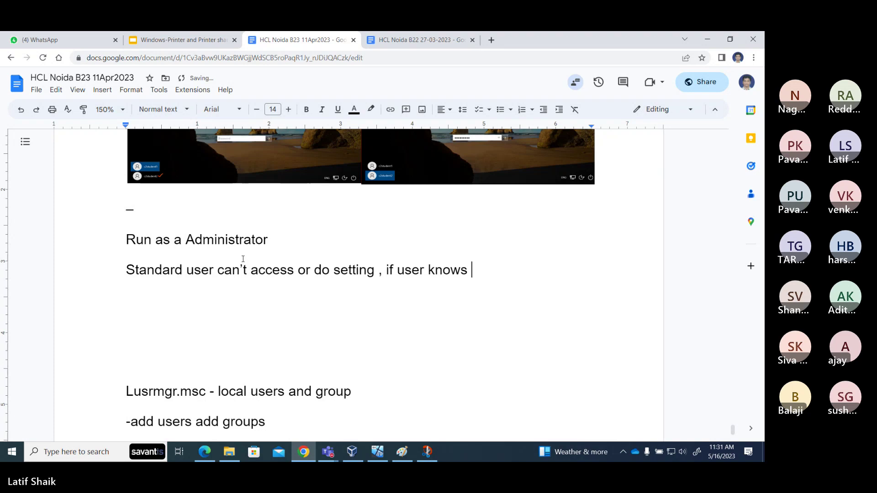
type("ad")
key("BackSpace")
key("BackSpace")
type("lo")
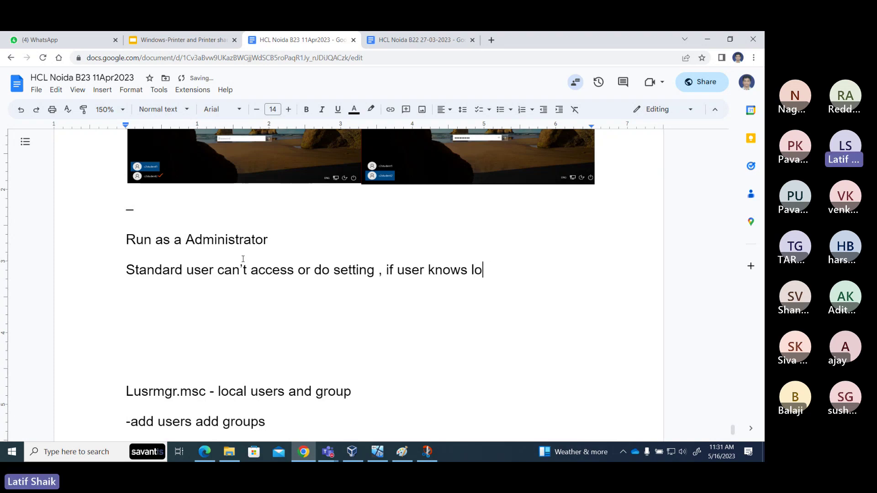
type("cal admi")
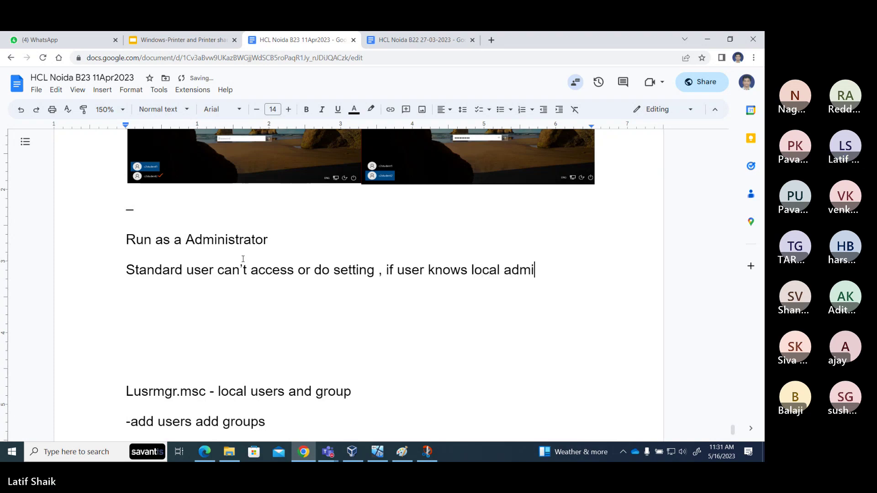
type("nistrator a")
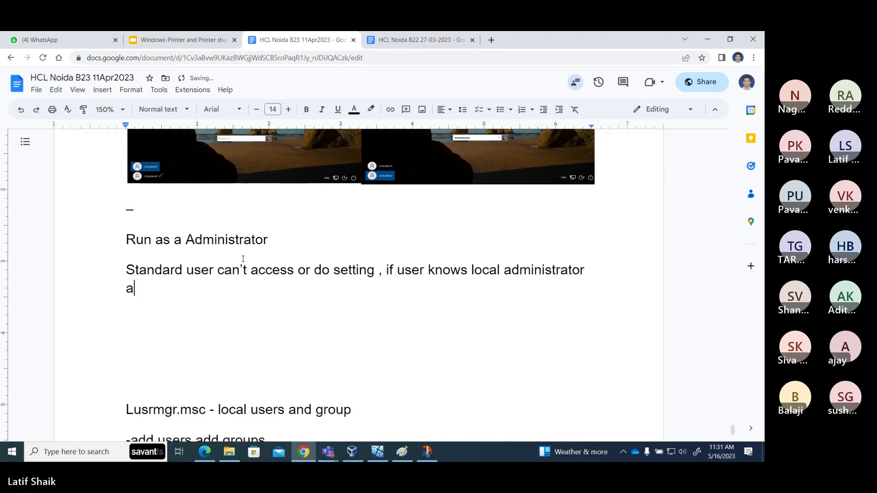
key("BackSpace")
type("password, the user can access or do some see")
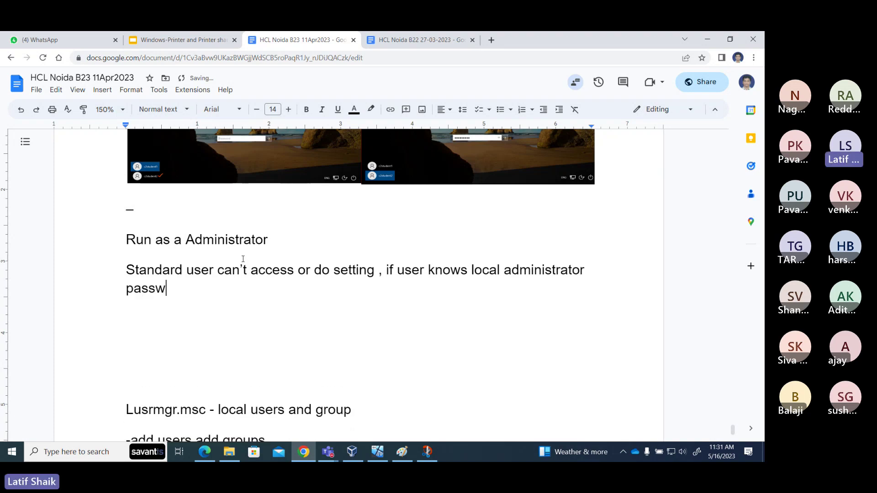
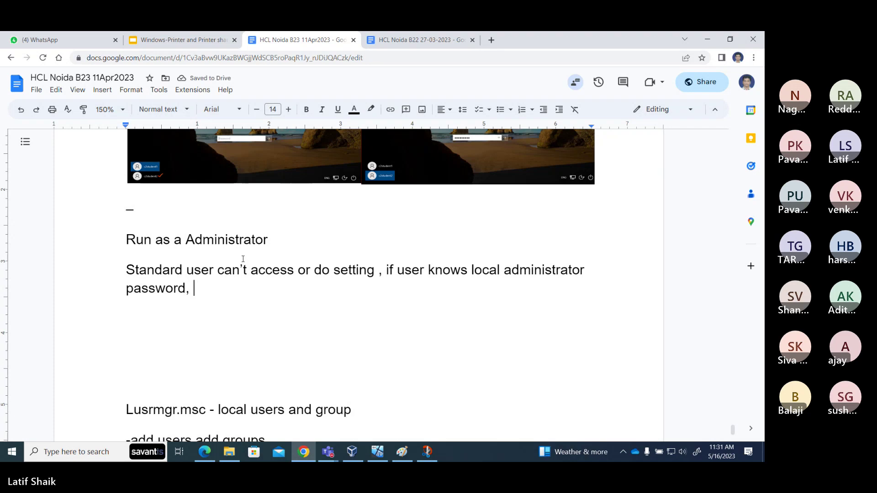
Finish the note with ', the user can access or do some setting by using Run as Administrator' and start a new line.
type(", th")
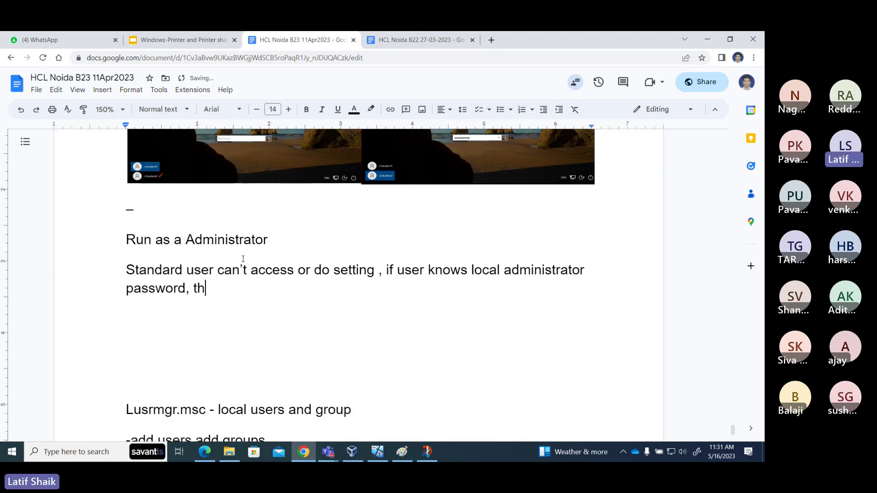
type("e user ")
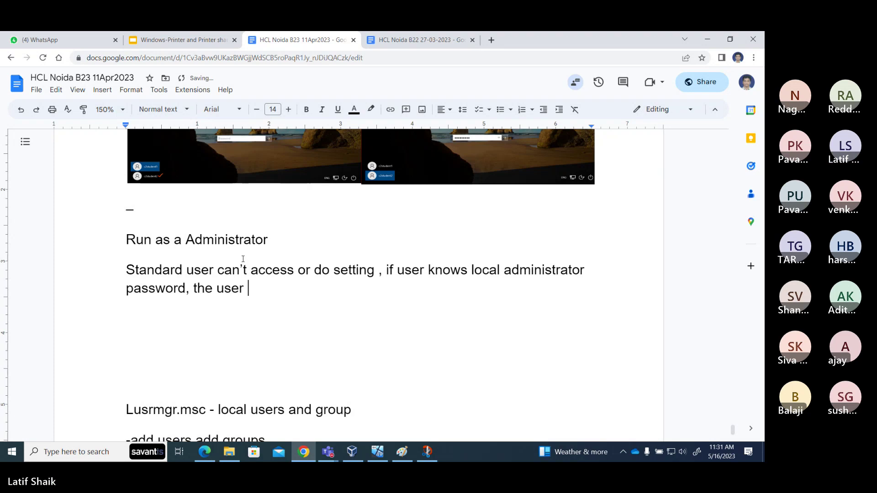
type("can ")
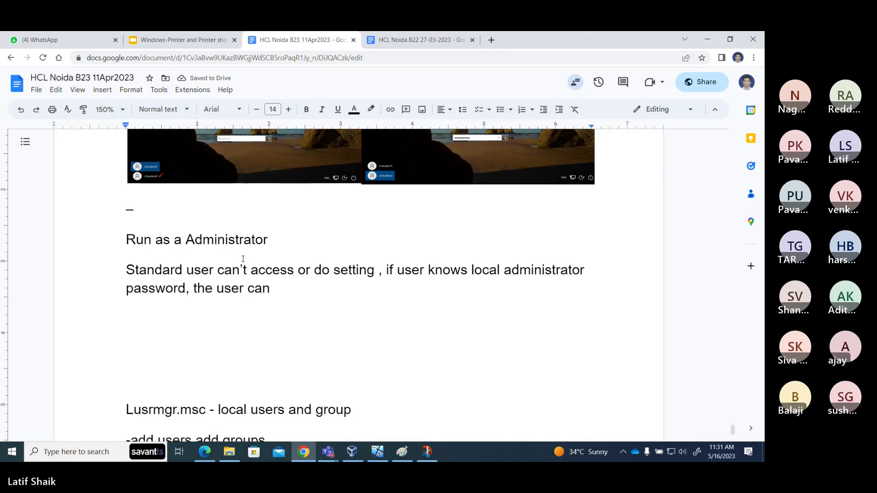
type("access ")
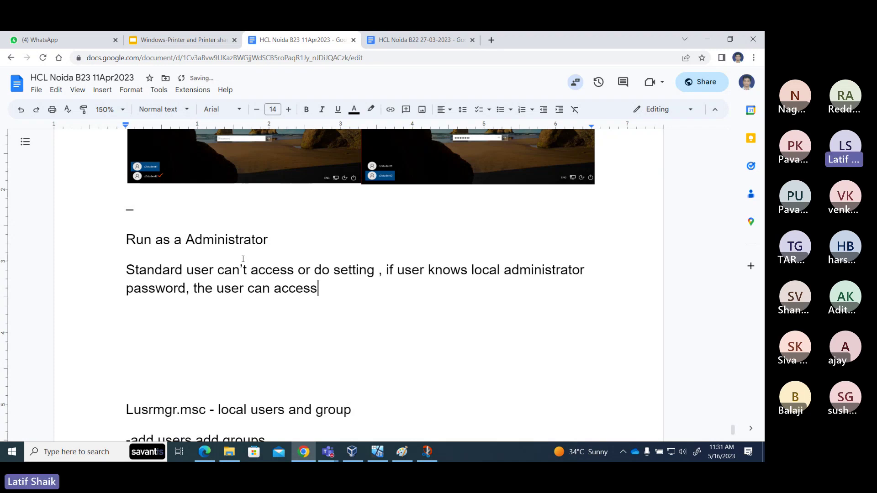
type("or do some s")
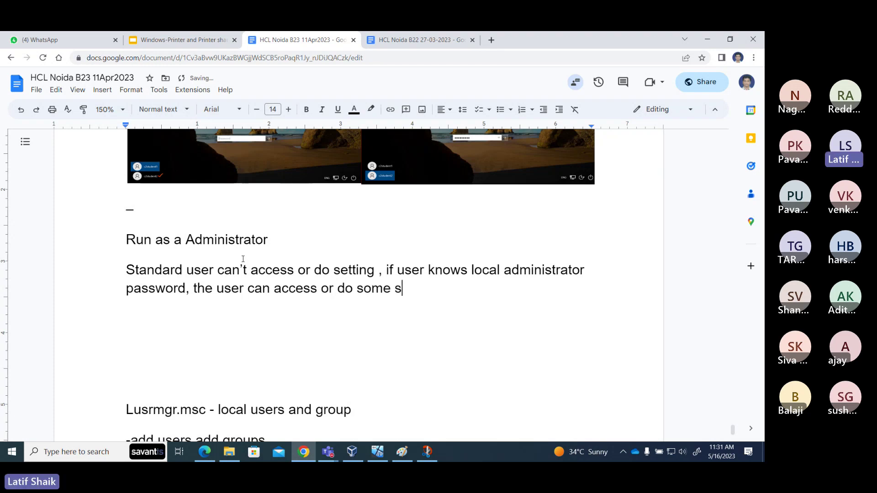
type("ee")
key("BackSpace")
type("tting")
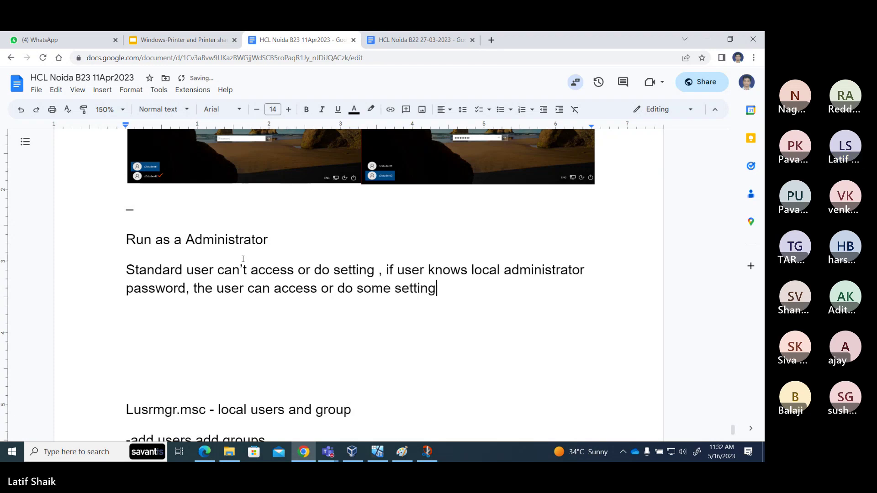
type(" by ")
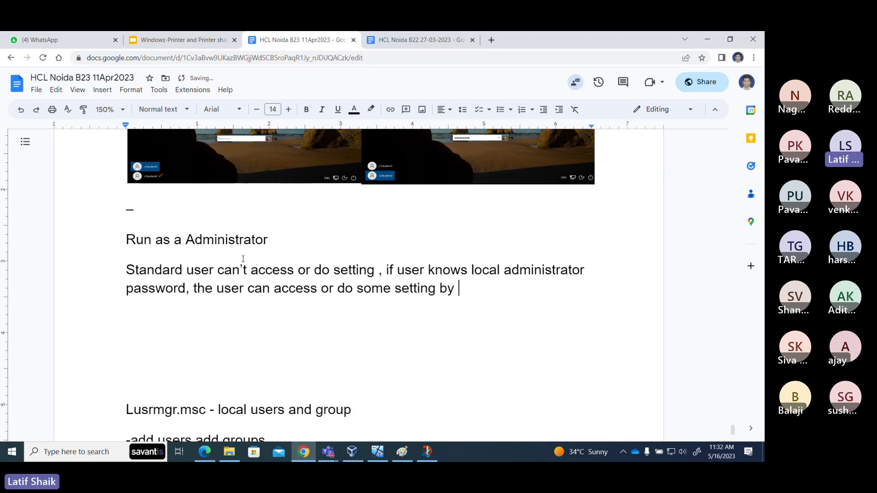
type("using R")
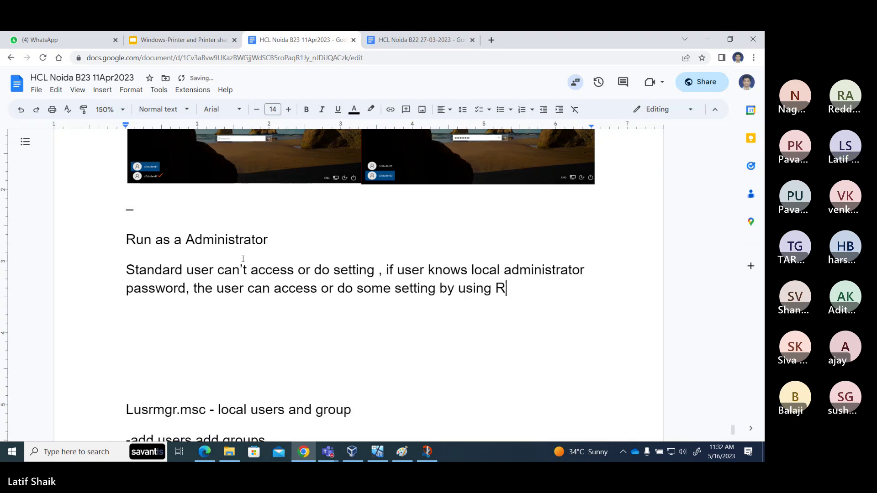
type("un as Ad")
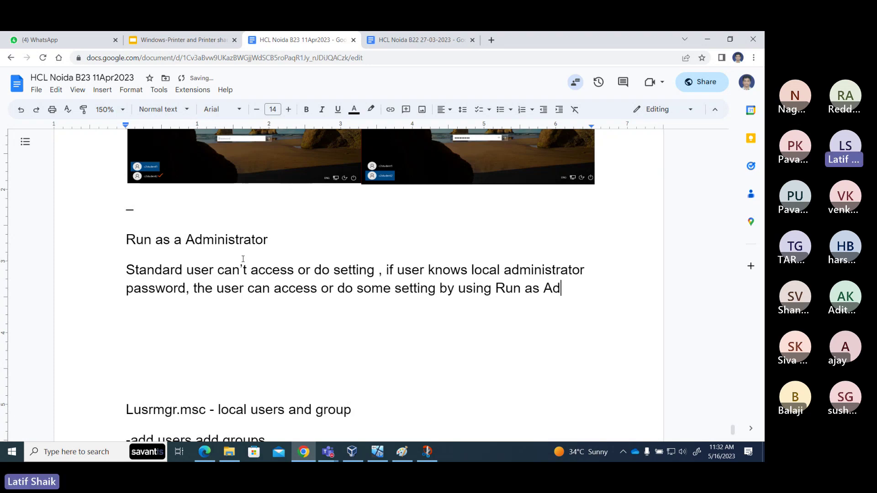
type("ministrator")
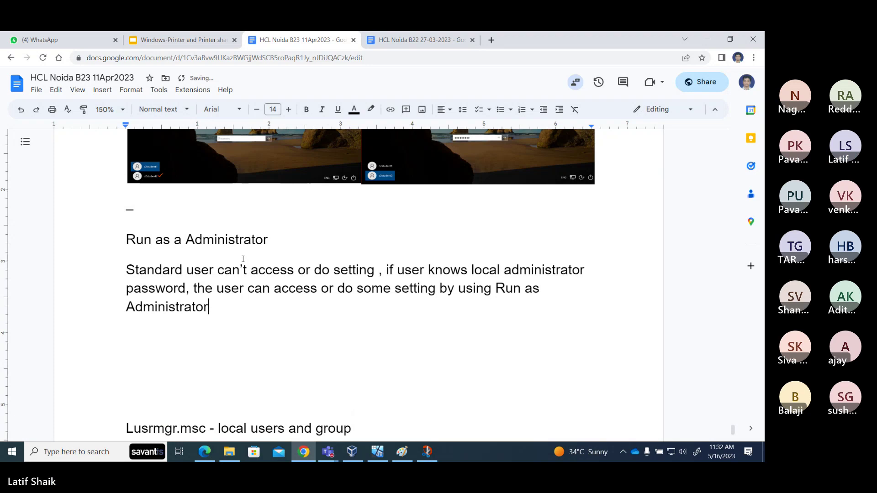
key("Return")
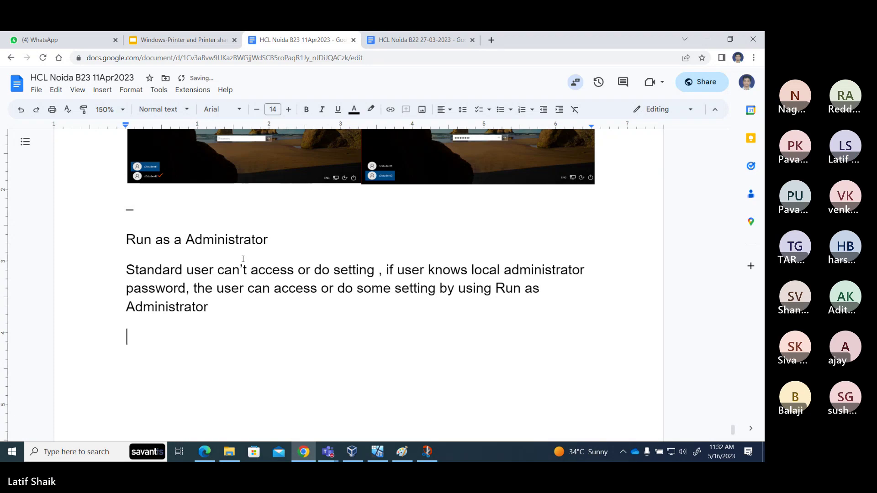
Paste the diskmgmt.msc search screenshot into the notes and add a new line after 'Administrator'.
key("ctrl+v")
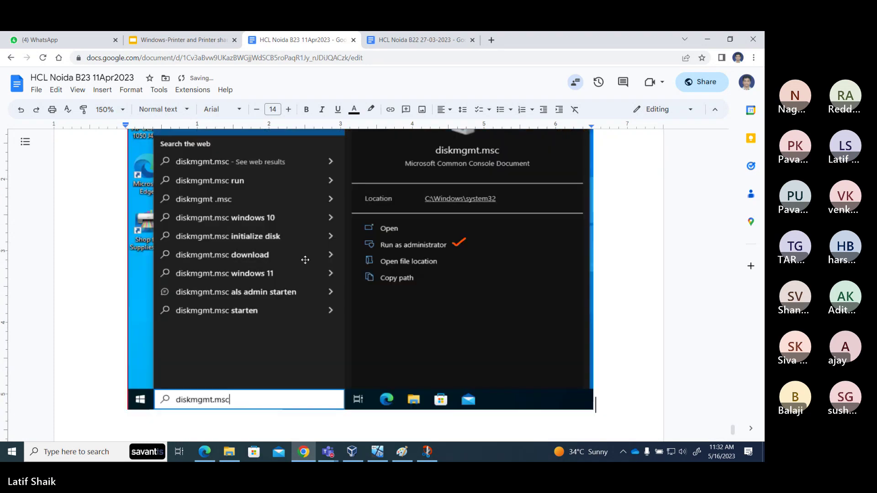
scroll(250, 239, "up", 9)
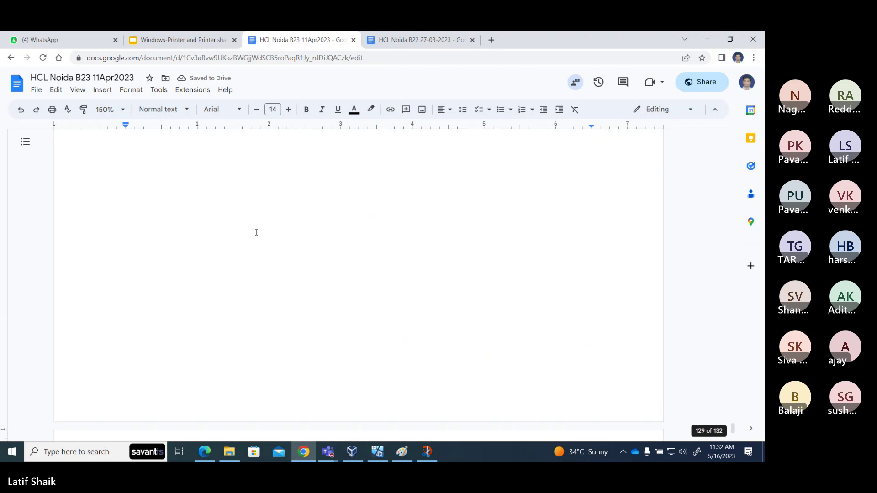
scroll(250, 236, "up", 3)
left_click(235, 346)
key("Return")
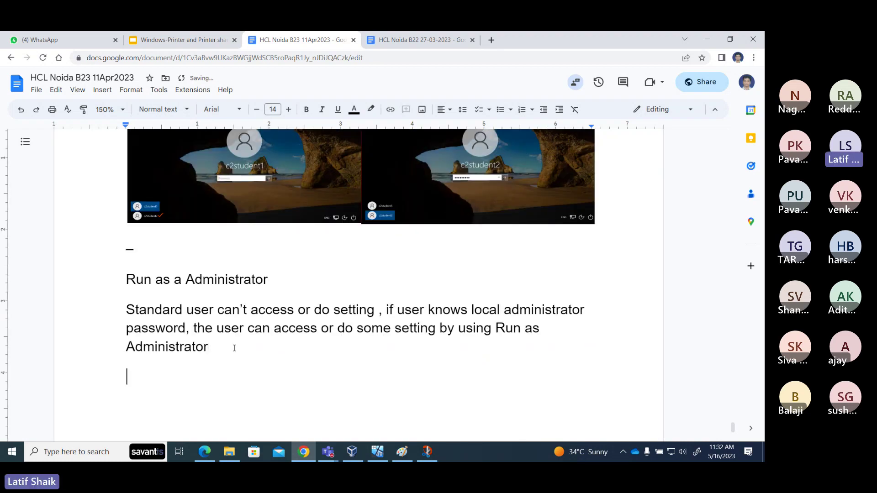
Launch Disk Management in the VM, then snip and copy its no-access-rights error.
left_click(378, 451)
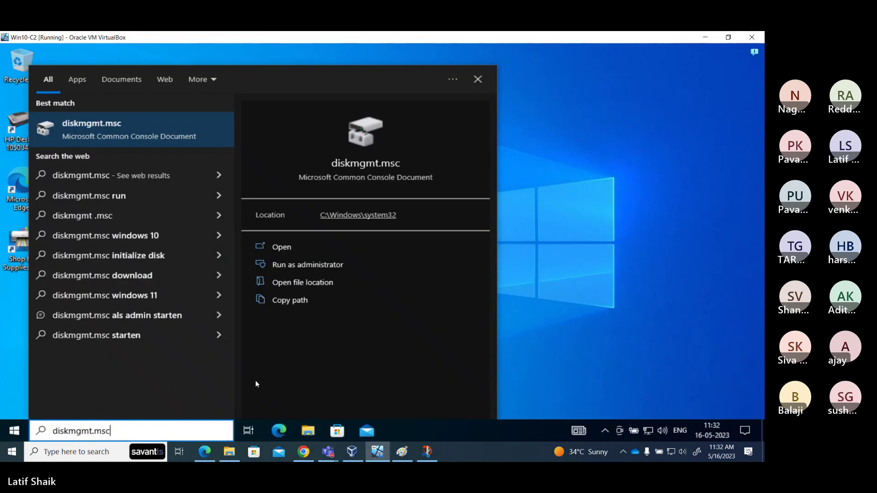
left_click(122, 128)
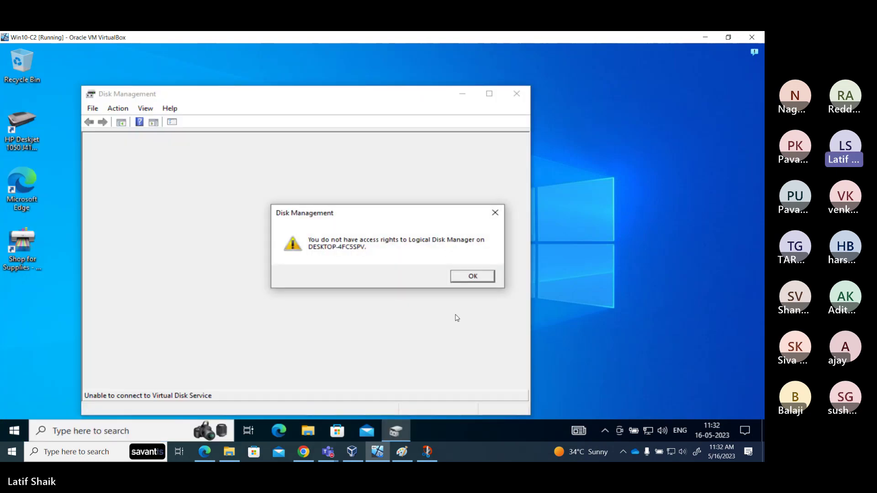
left_click(429, 453)
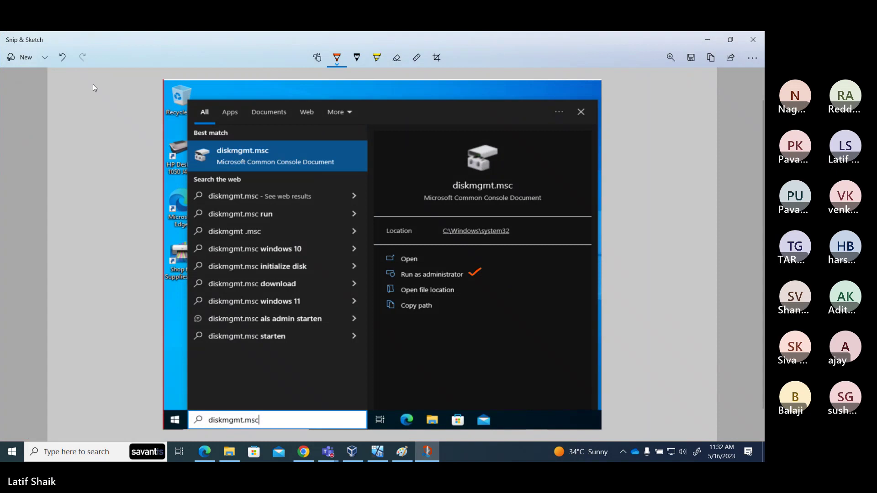
left_click(44, 58)
left_click(54, 84)
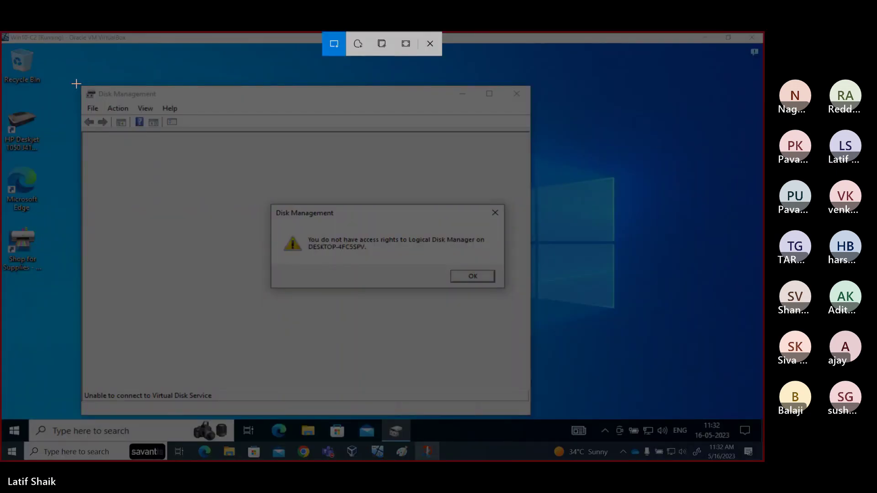
mouse_move(76, 83)
left_mouse_down()
mouse_move(524, 375)
mouse_move(530, 415)
left_mouse_up()
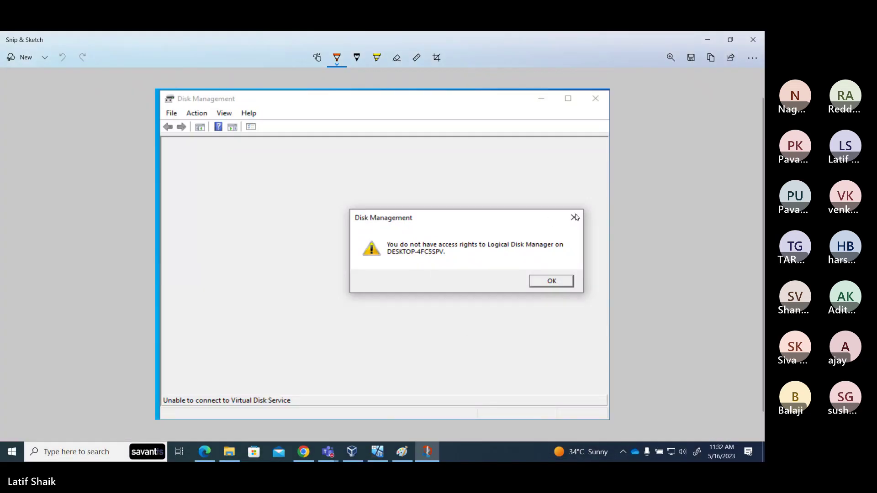
left_click(713, 59)
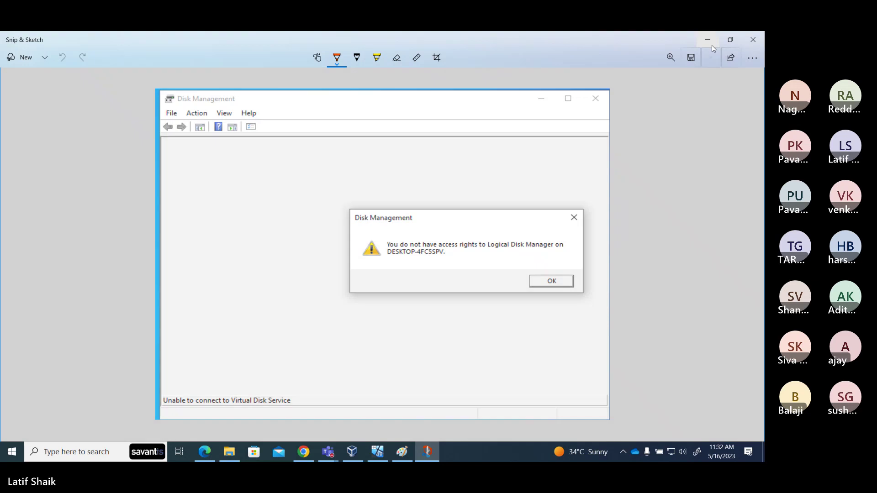
left_click(711, 41)
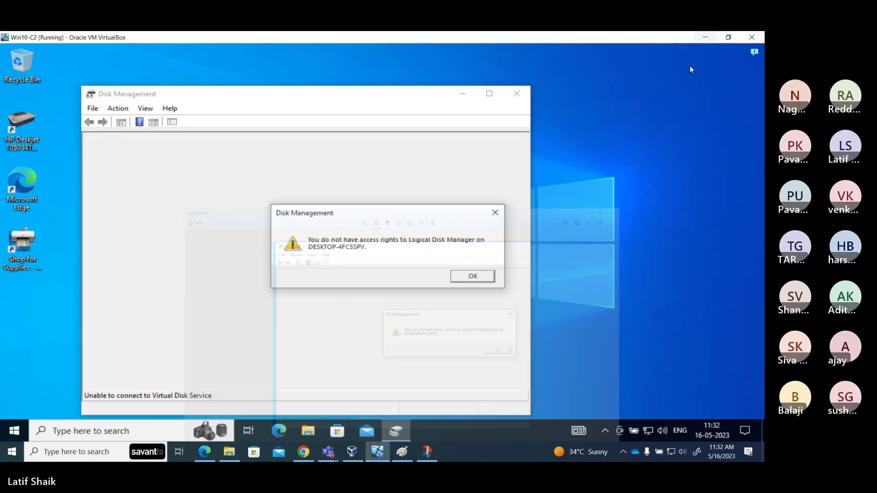
left_click(304, 452)
Paste the Disk Management error screenshot and shrink it to about half width.
key("ctrl+v")
scroll(348, 292, "up", 4)
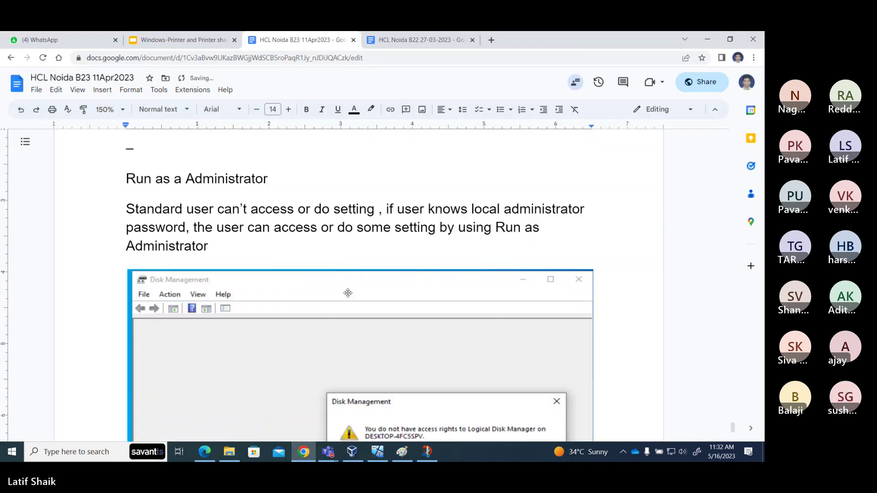
scroll(348, 292, "down", 3)
left_click(506, 314)
scroll(506, 314, "down", 3)
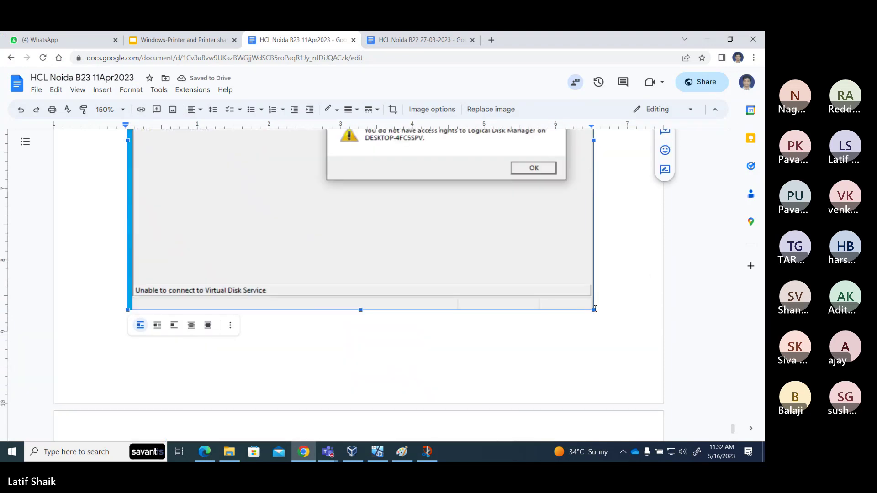
left_click_drag(592, 311, 403, 134)
scroll(458, 235, "up", 5)
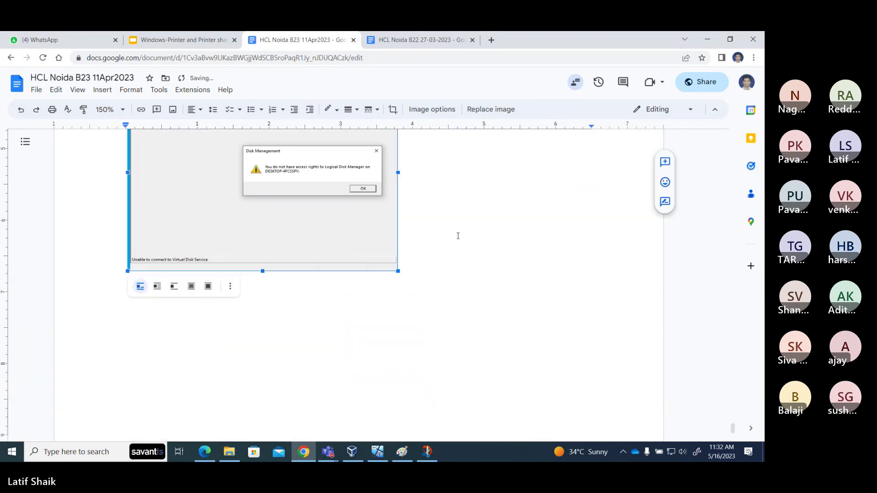
scroll(419, 289, "down", 3)
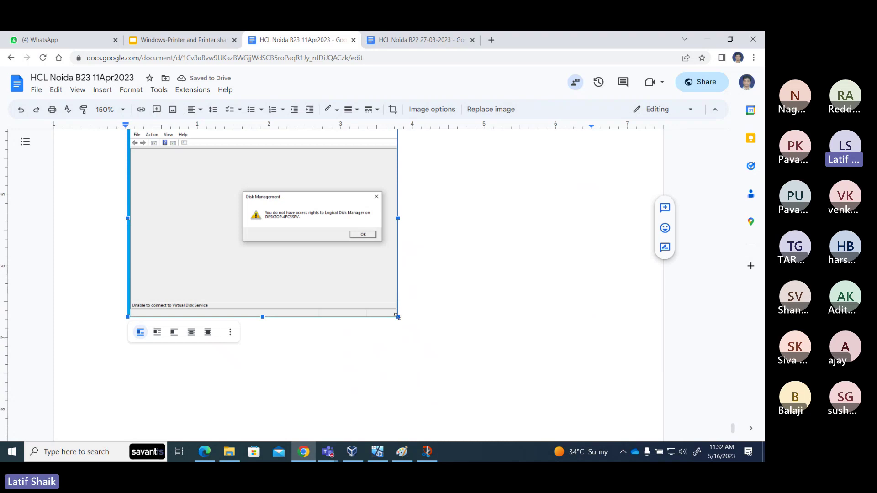
left_click_drag(398, 318, 359, 274)
scroll(413, 296, "up", 1)
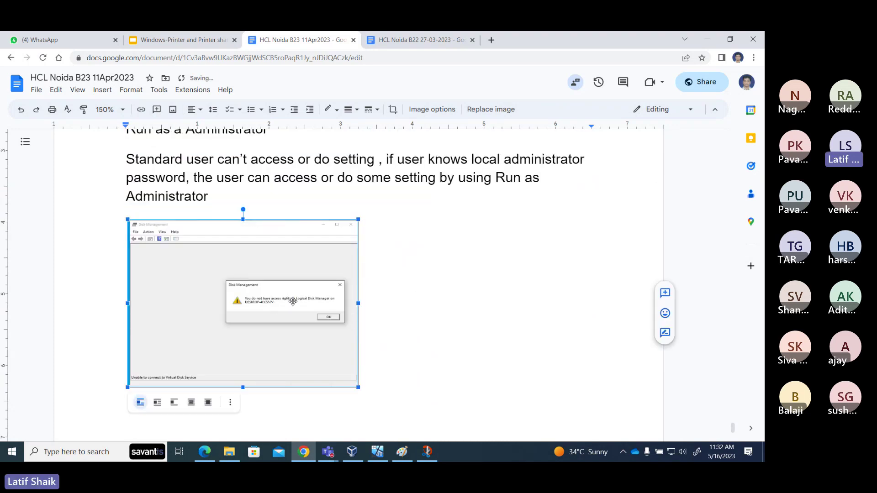
left_click(221, 201)
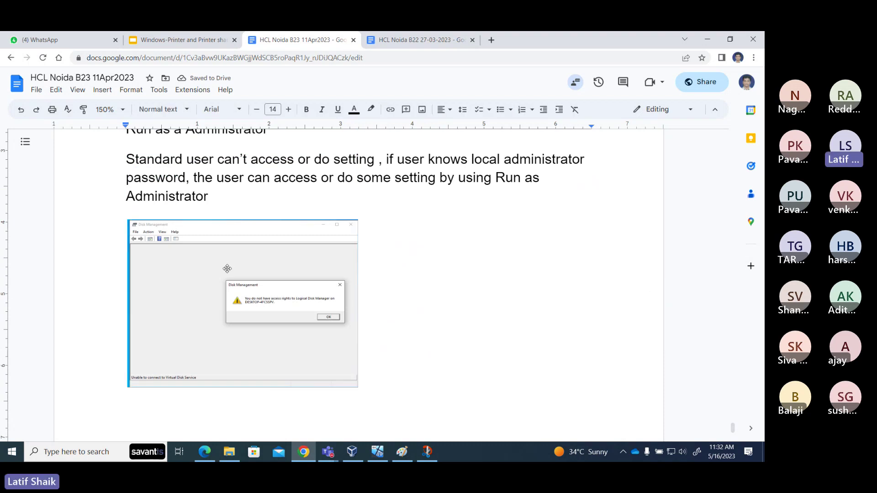
left_click(227, 270)
Delete the duplicate diskmgmt.msc screenshot and move the remaining one up beside the error image.
scroll(228, 274, "up", 1)
scroll(331, 274, "down", 6)
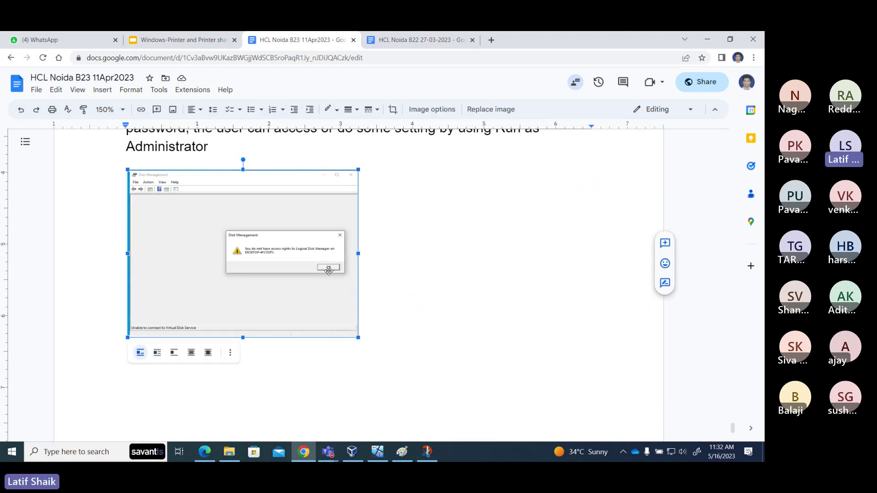
scroll(330, 275, "down", 9)
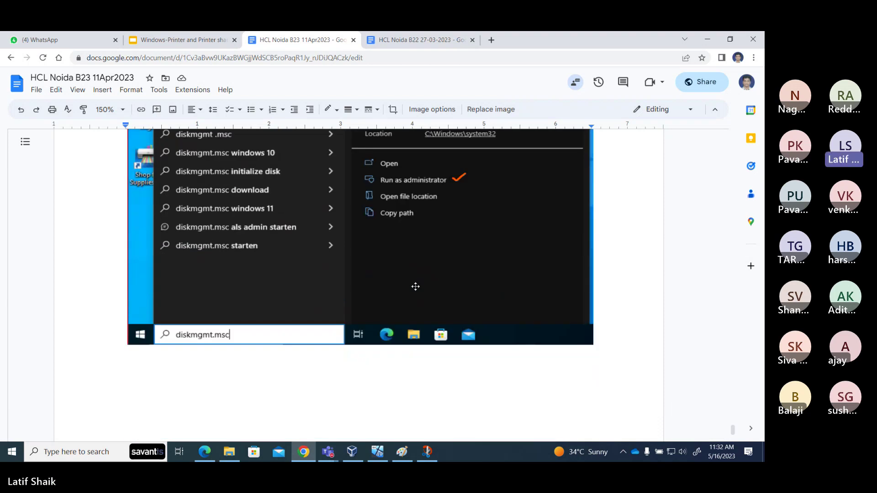
left_click(434, 266)
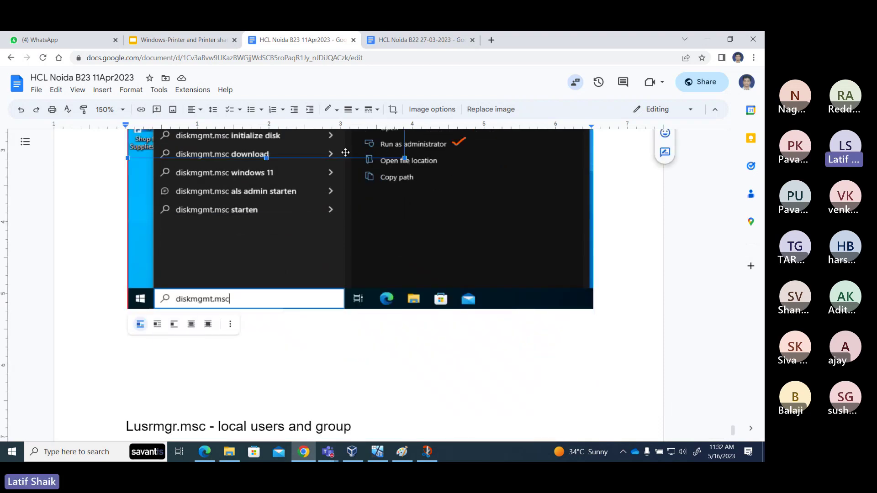
key("Delete")
scroll(421, 256, "up", 7)
scroll(419, 265, "down", 5)
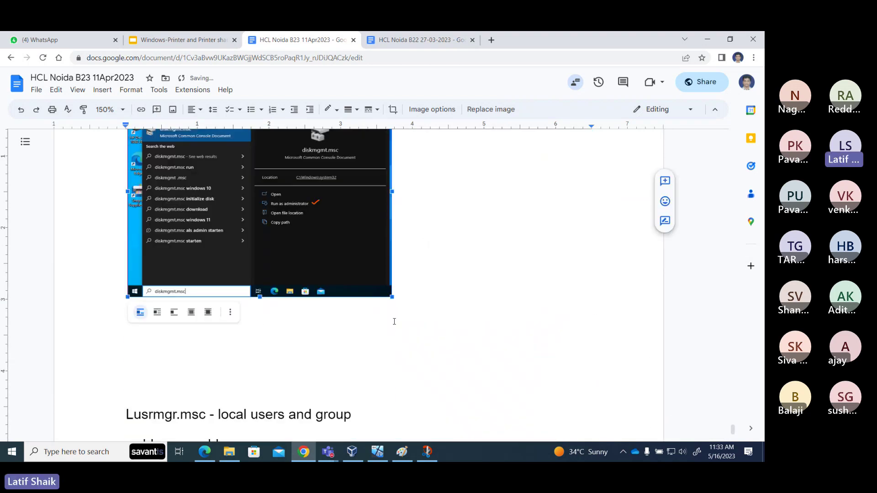
scroll(358, 290, "up", 4)
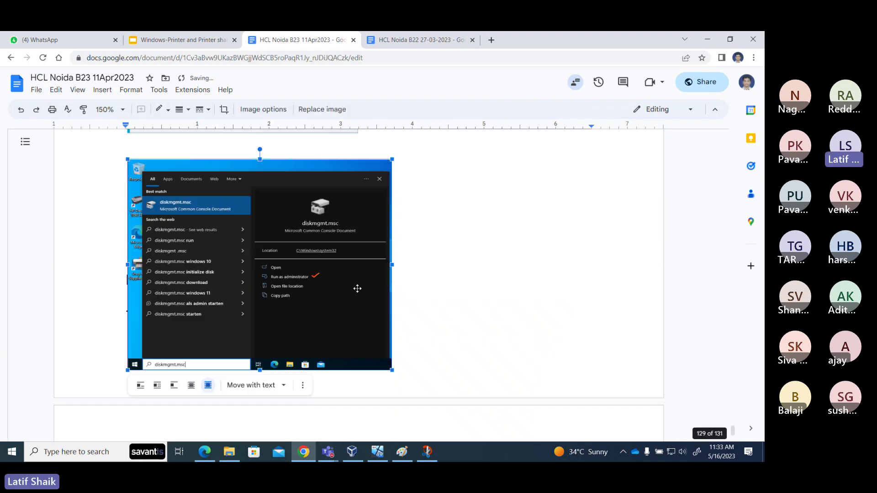
left_click_drag(284, 327, 421, 235)
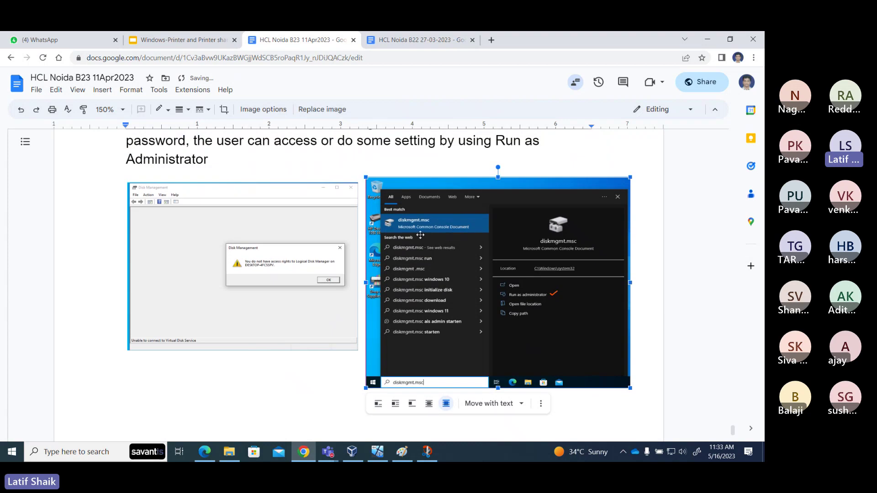
Set the error image to In front of text and place a smaller diskmgmt.msc screenshot next to it.
left_click(331, 236)
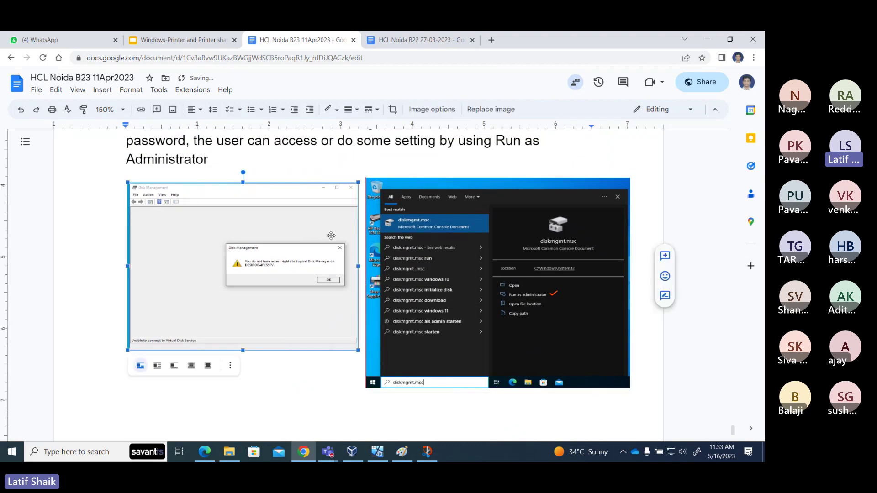
left_click(207, 365)
mouse_move(242, 273)
left_mouse_down()
mouse_move(227, 262)
mouse_move(233, 258)
left_mouse_up()
left_click(459, 263)
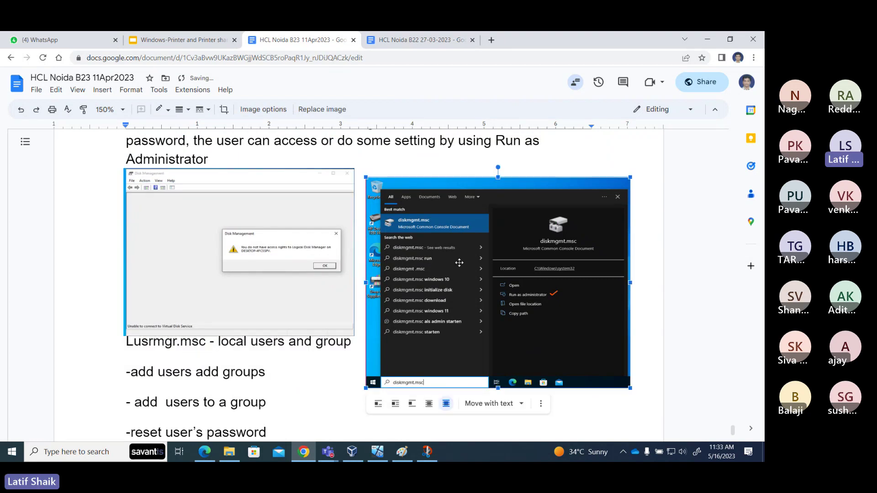
left_click_drag(459, 262, 448, 236)
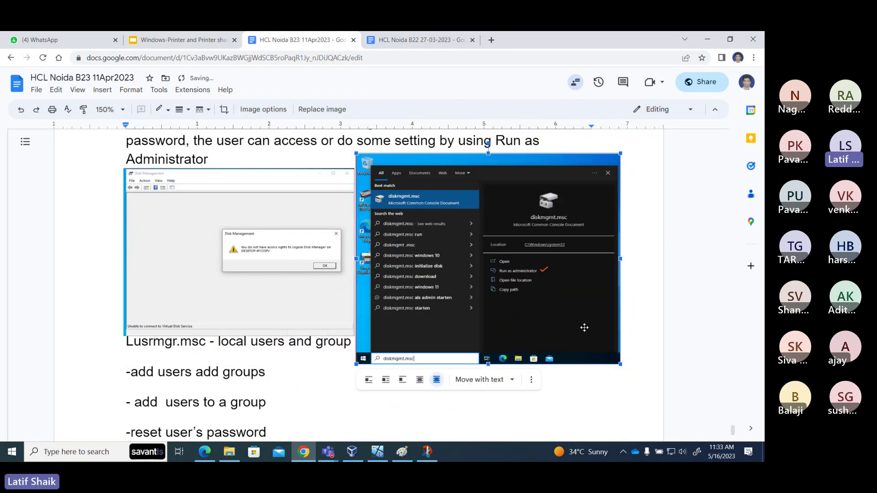
left_click_drag(620, 364, 585, 317)
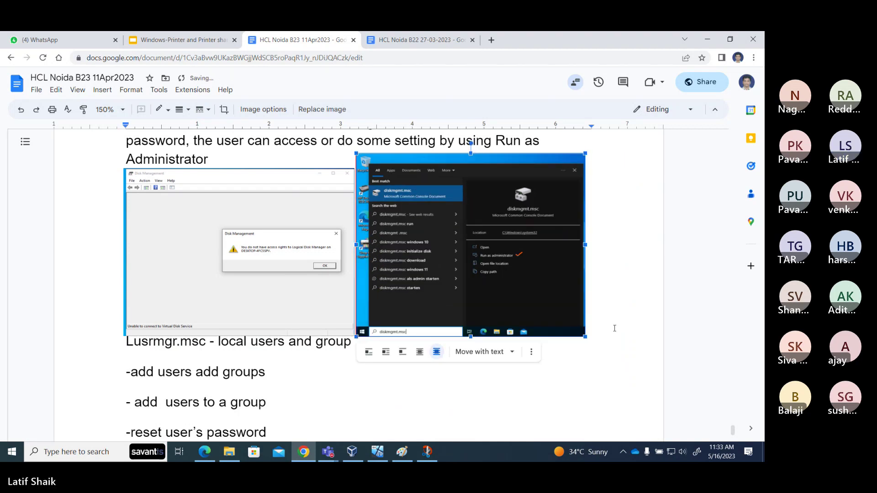
left_click(521, 361)
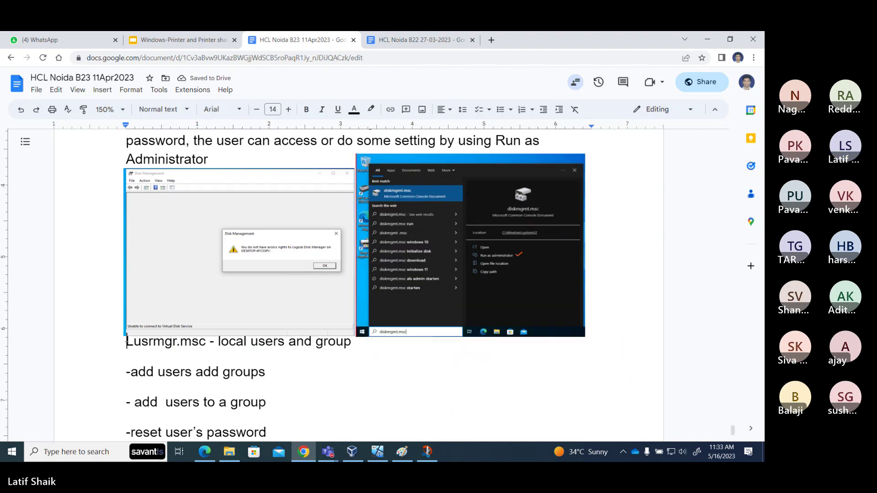
Add a blank line in the notes, then dismiss the VM's access error and run diskmgmt.msc as administrator.
key("Return")
key("Return")
key("Return")
key("Return")
key("Return")
key("Return")
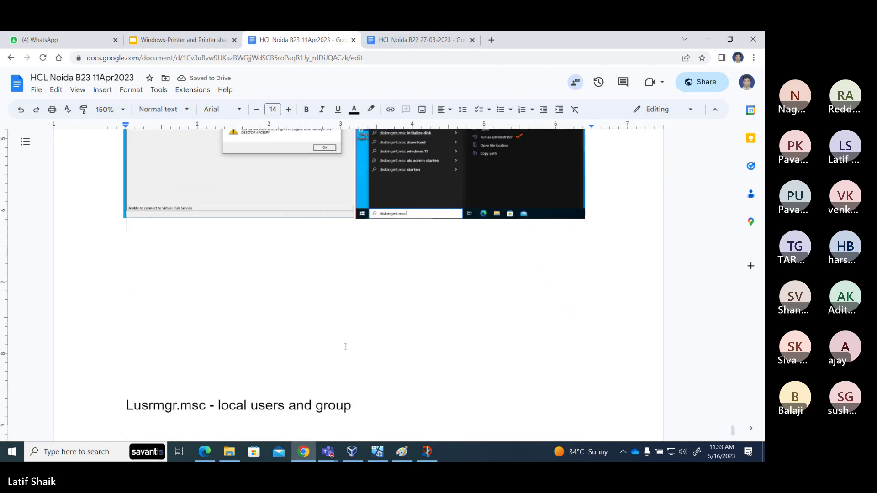
left_click(377, 452)
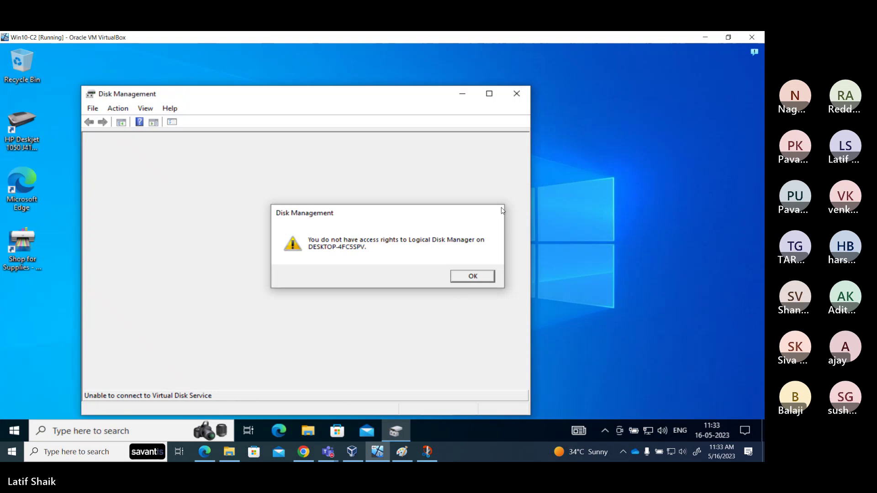
left_click(469, 279)
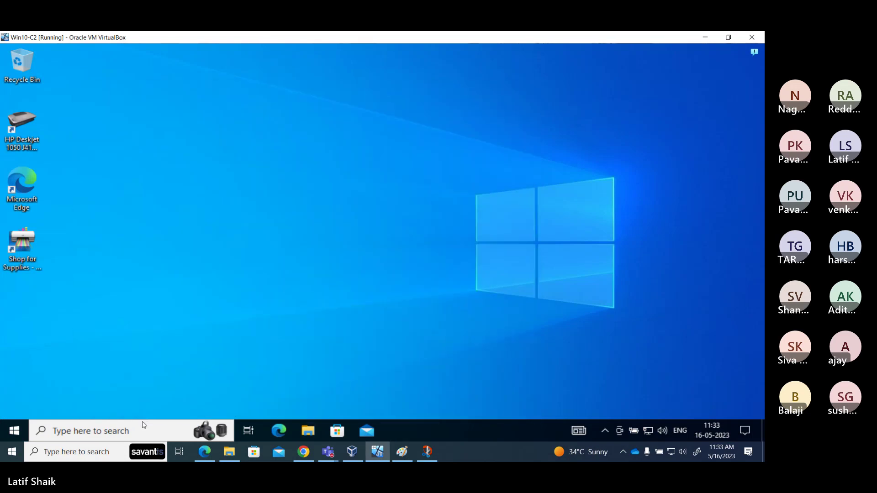
left_click(144, 432)
type("disk")
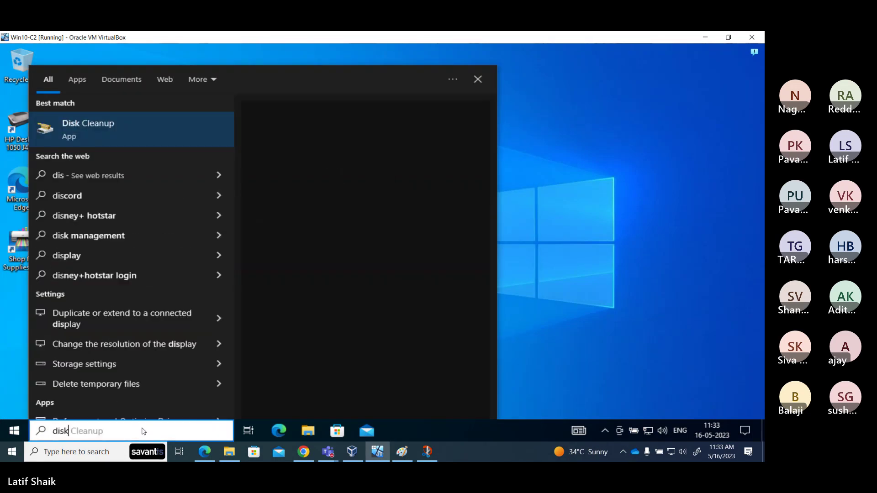
type("mgmt")
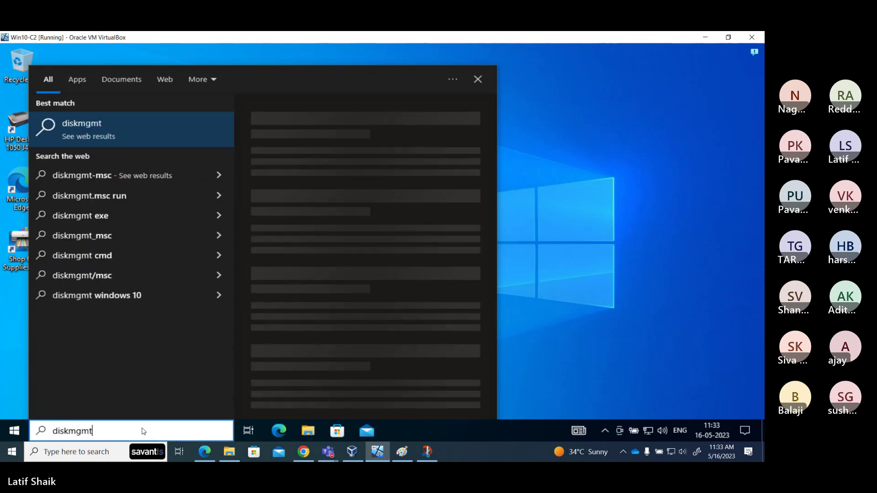
type(".msc")
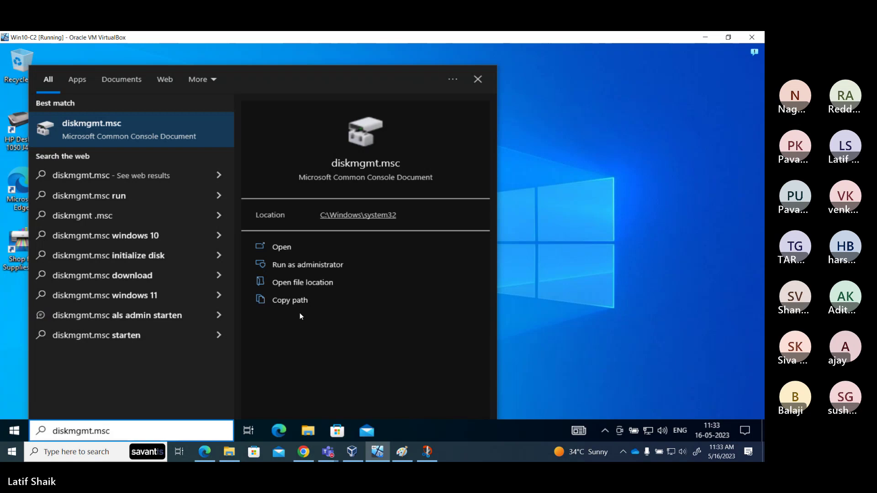
left_click(312, 264)
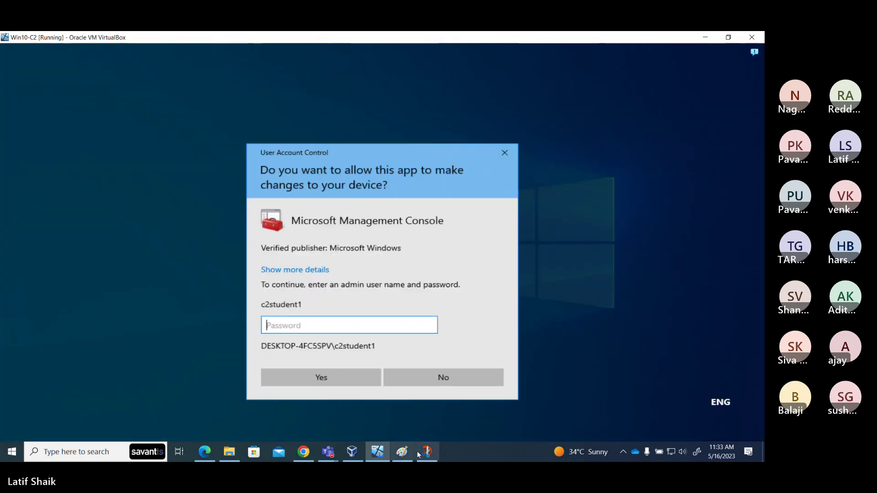
Start an immediate new snip in Snip & Sketch.
left_click(428, 452)
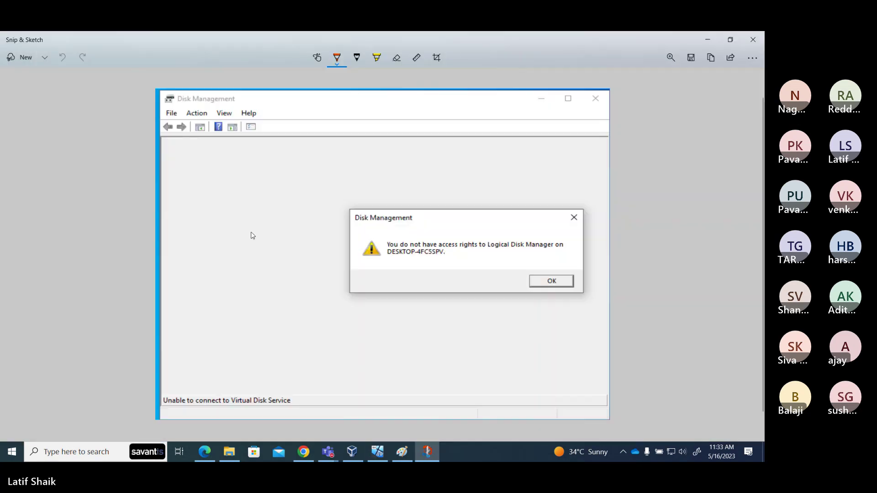
left_click(45, 57)
left_click(69, 99)
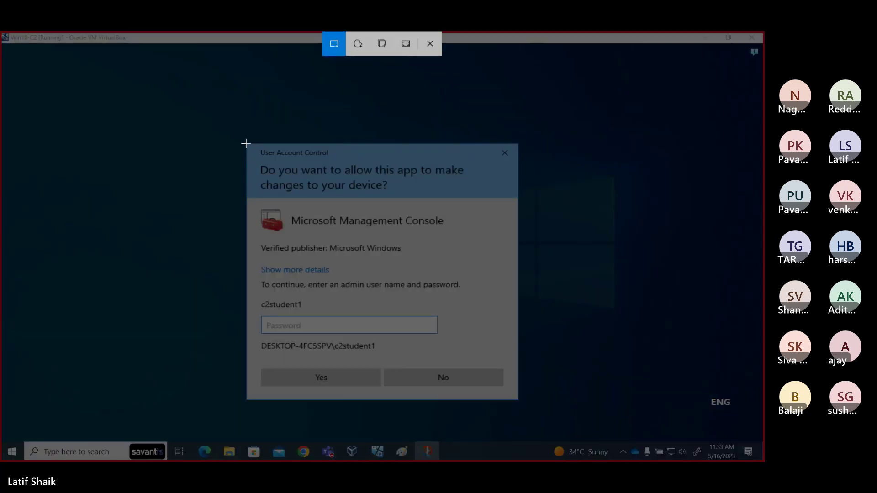
Snip the User Account Control prompt, red-check the account name, and copy it for the notes.
left_click_drag(246, 144, 517, 401)
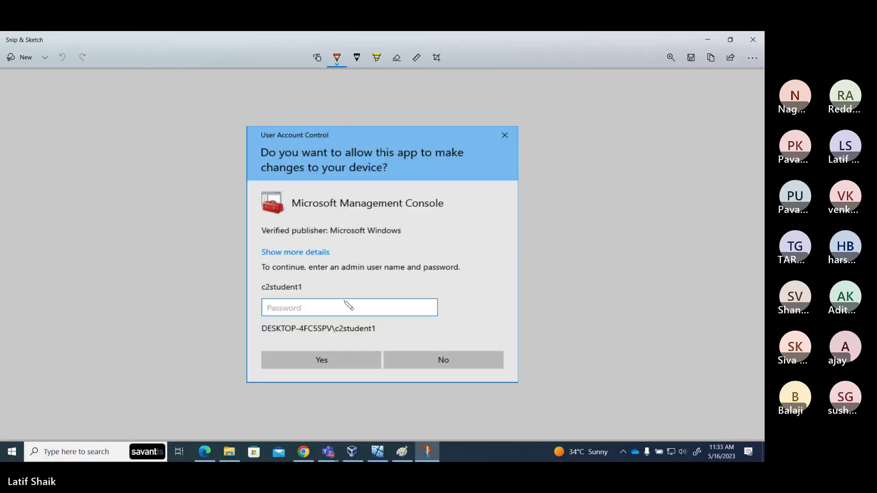
left_click_drag(307, 286, 314, 282)
left_click(711, 57)
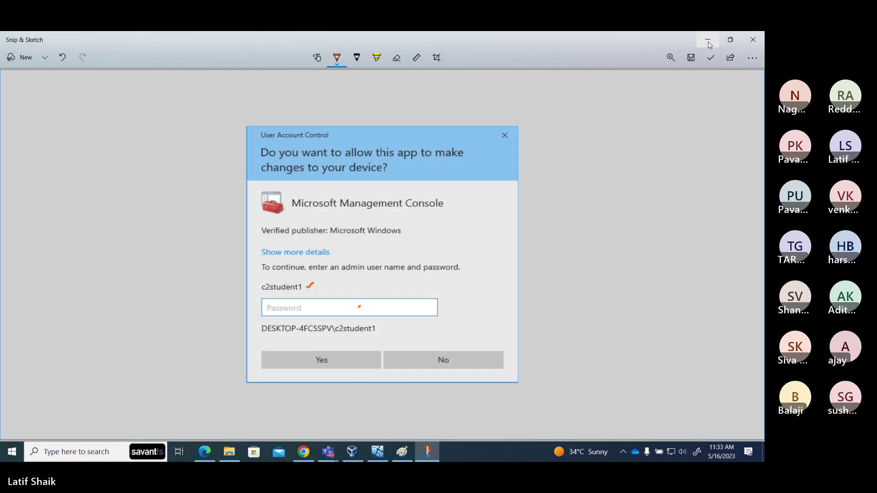
left_click(709, 40)
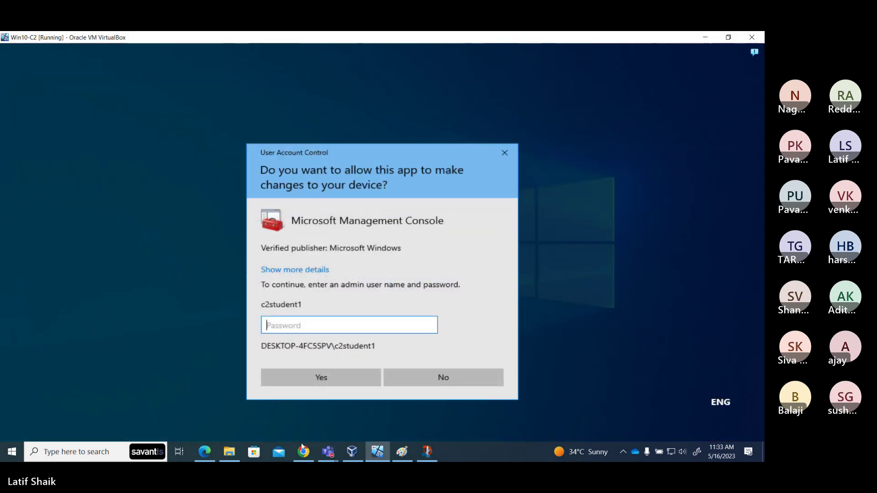
left_click(309, 457)
Paste the UAC screenshot into the notes and shrink it.
key("ctrl+v")
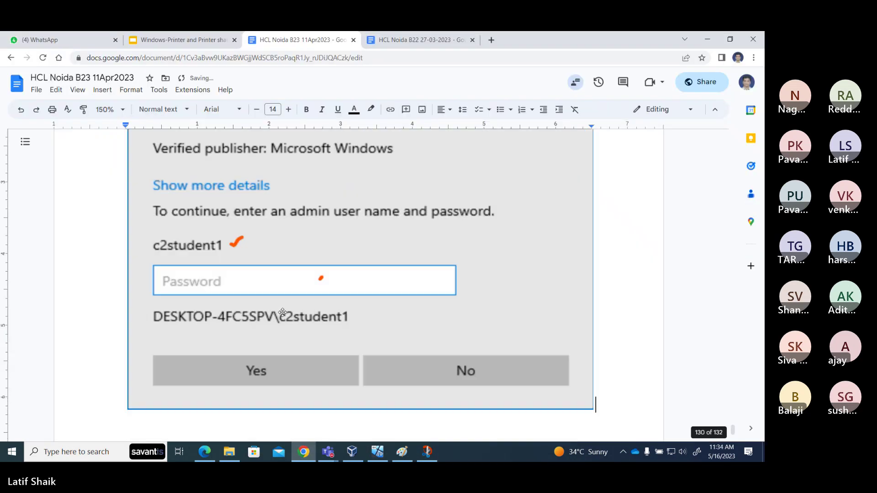
scroll(310, 303, "up", 10)
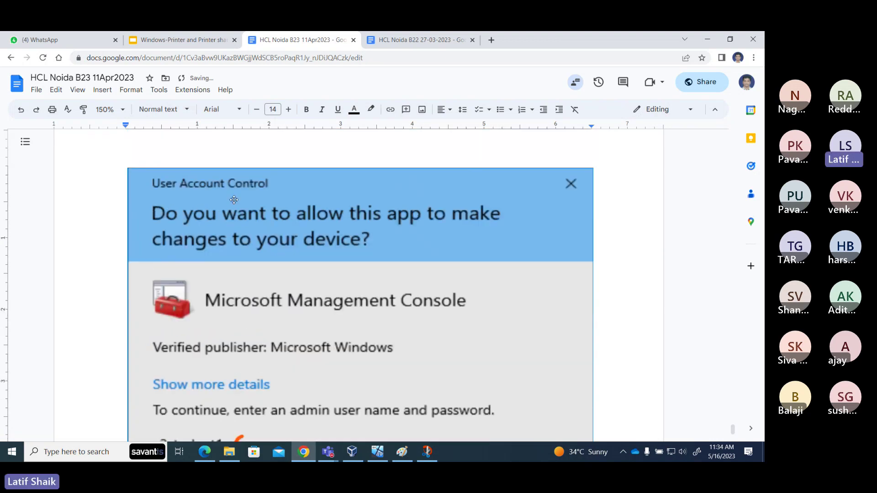
scroll(341, 257, "down", 7)
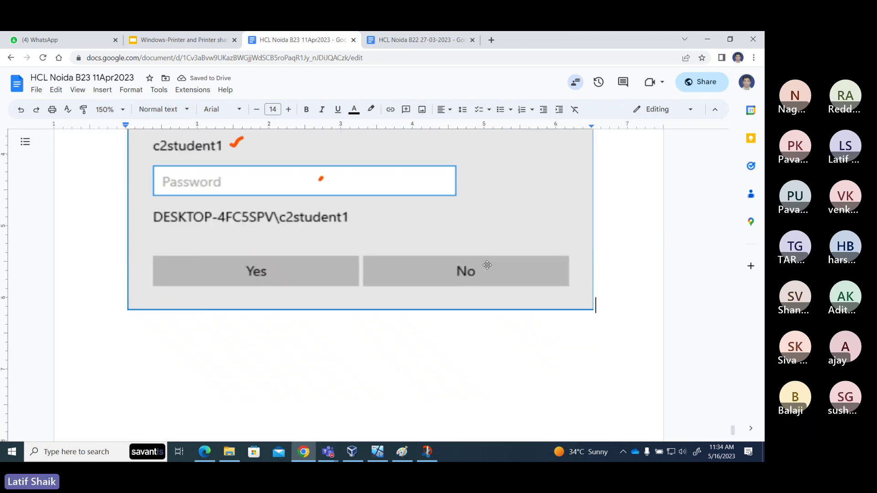
left_click(487, 265)
left_click_drag(593, 310, 438, 163)
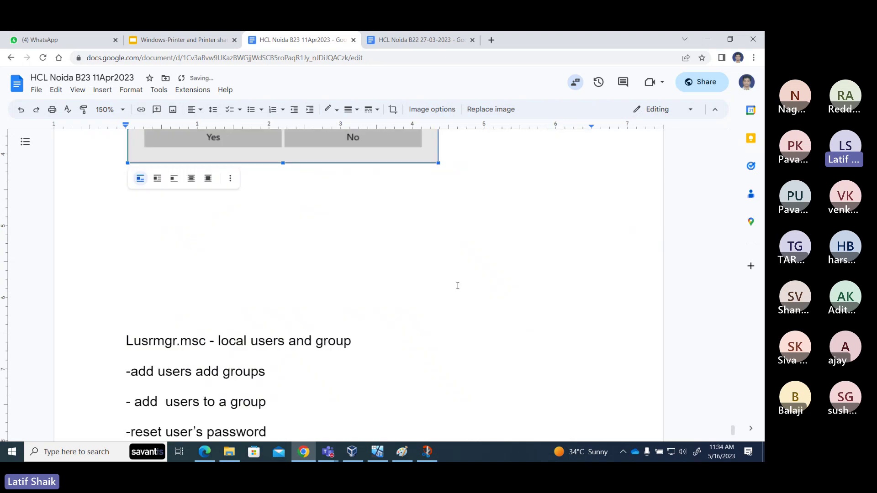
scroll(457, 285, "up", 5)
scroll(452, 290, "down", 2)
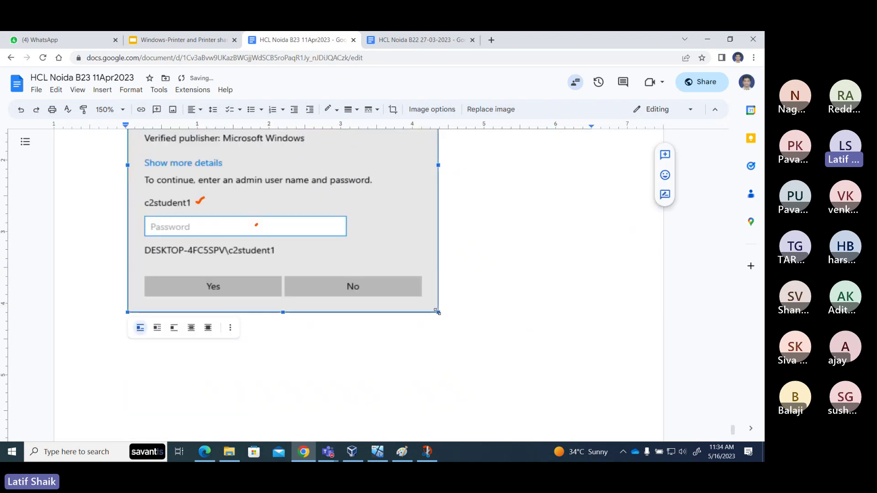
Fine-tune the UAC screenshot's size beneath the other images, then bring the VM back.
left_click_drag(438, 312, 356, 227)
scroll(393, 297, "up", 4)
scroll(387, 309, "down", 15)
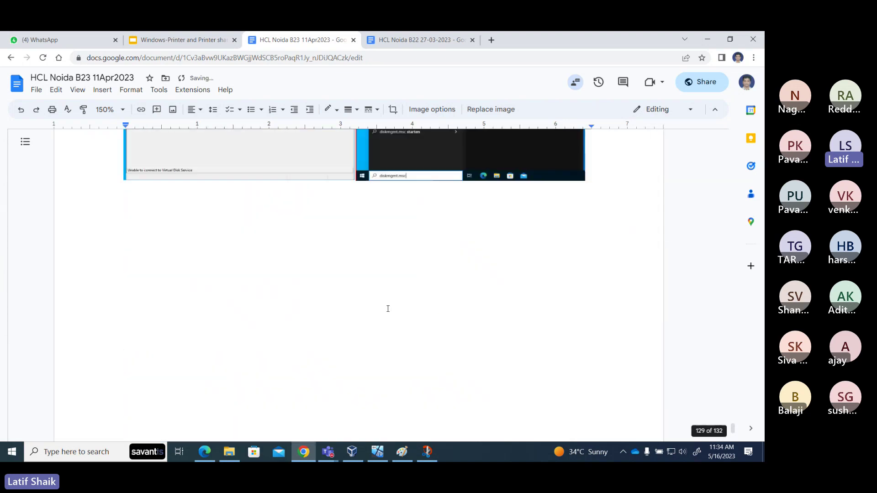
scroll(387, 309, "up", 10)
scroll(385, 307, "down", 2)
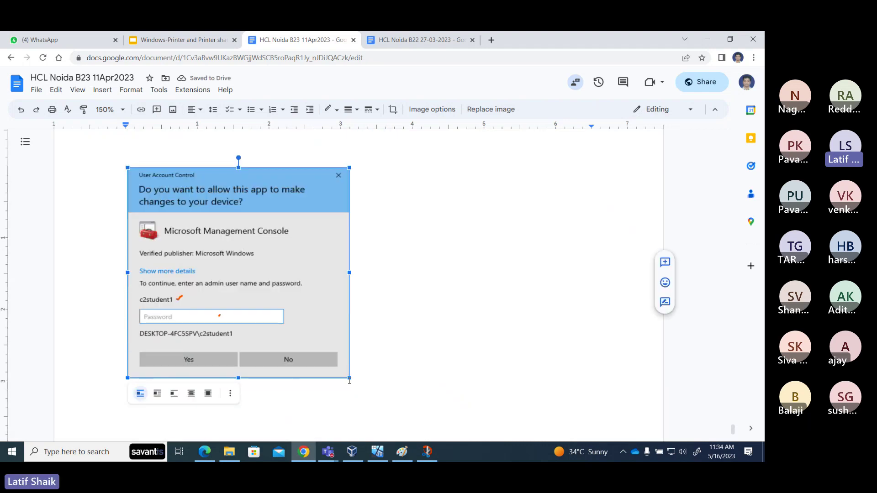
left_click_drag(350, 379, 297, 324)
scroll(304, 331, "up", 6)
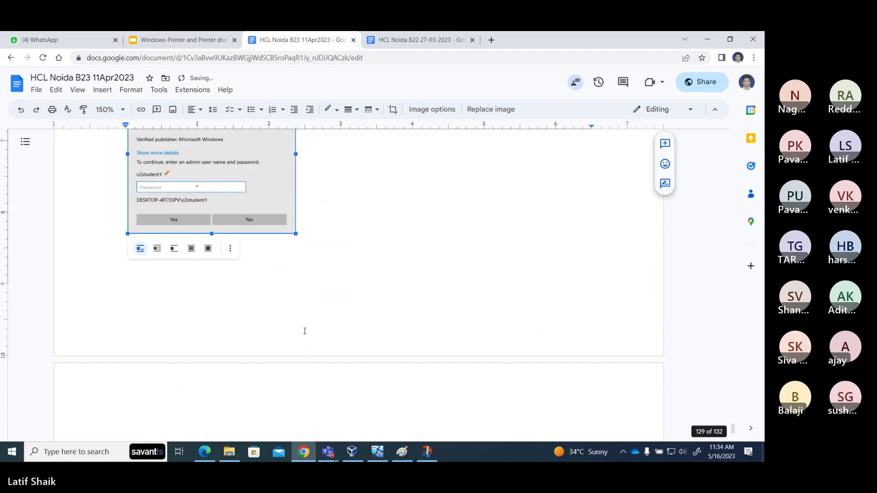
scroll(305, 331, "up", 4)
scroll(248, 238, "down", 2)
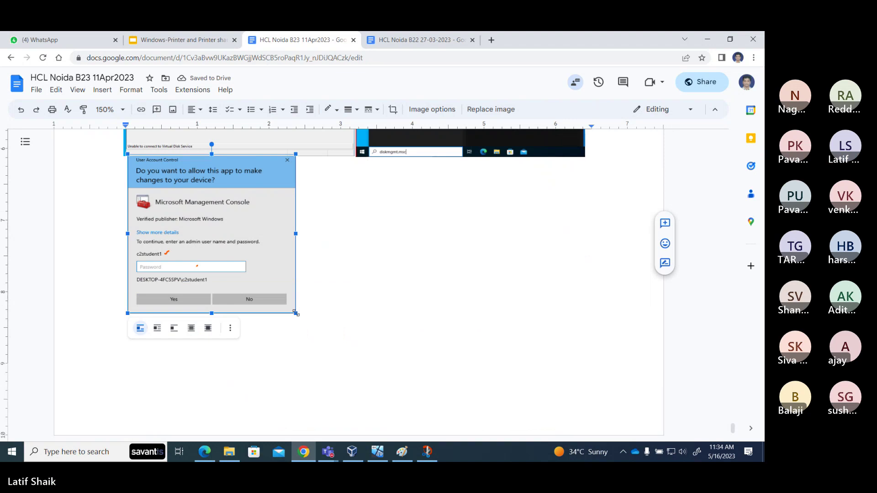
left_click_drag(296, 314, 346, 361)
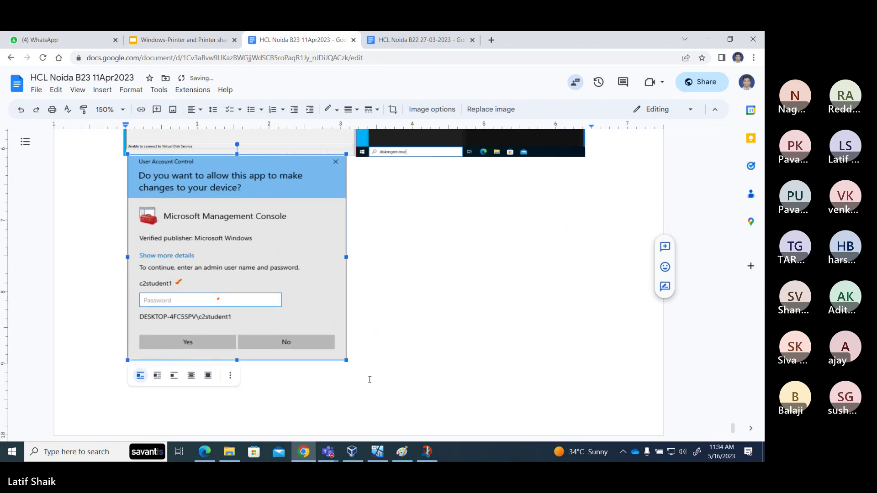
left_click(378, 452)
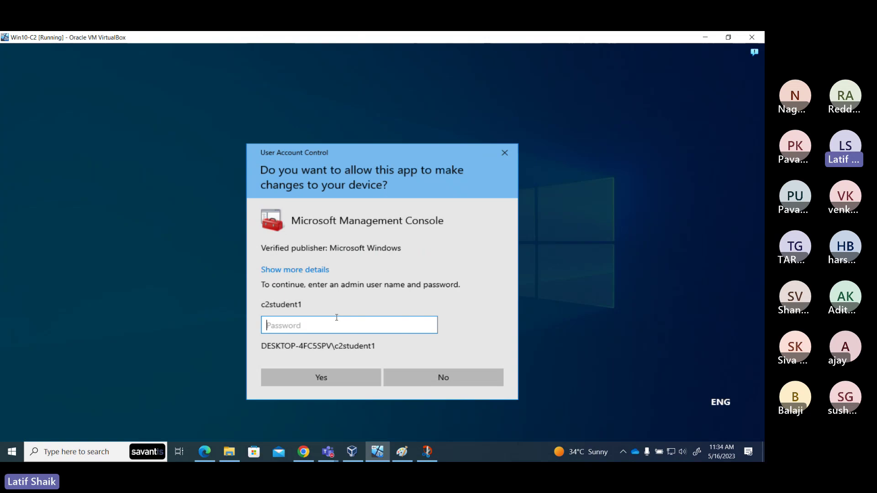
Enter the administrator password and approve UAC so Disk Management opens with admin rights.
type("******")
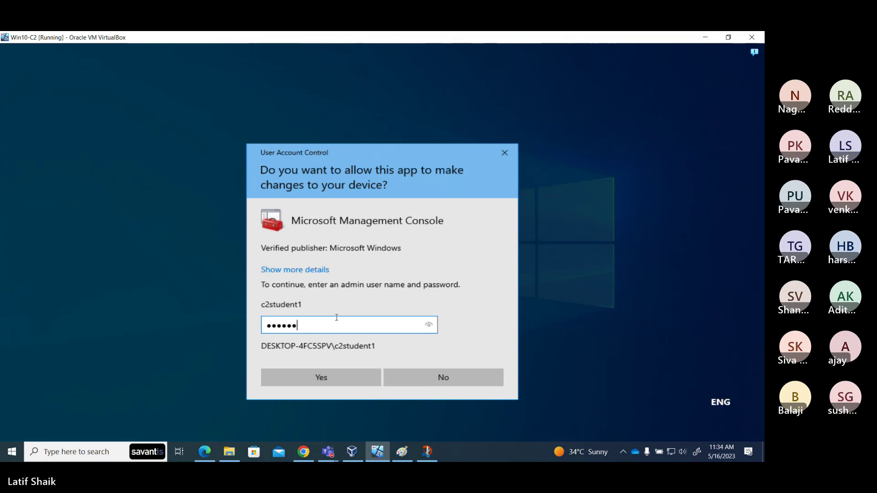
type("***")
left_click(336, 382)
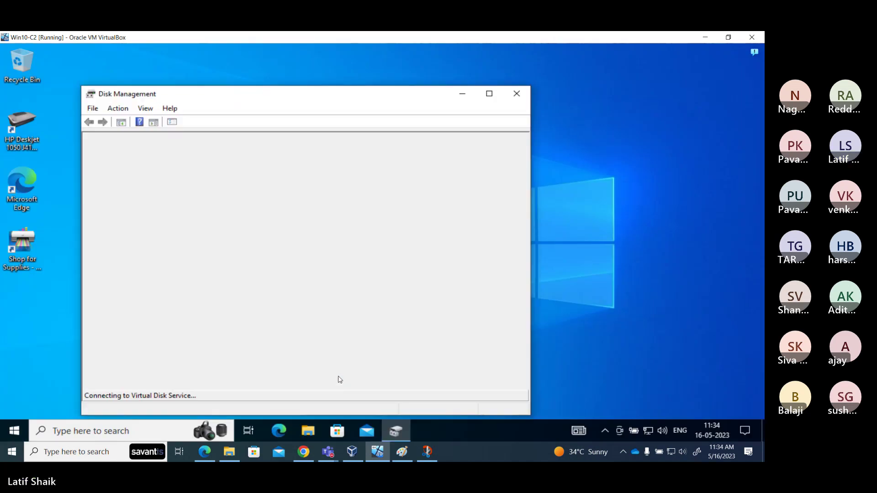
left_click_drag(294, 94, 348, 71)
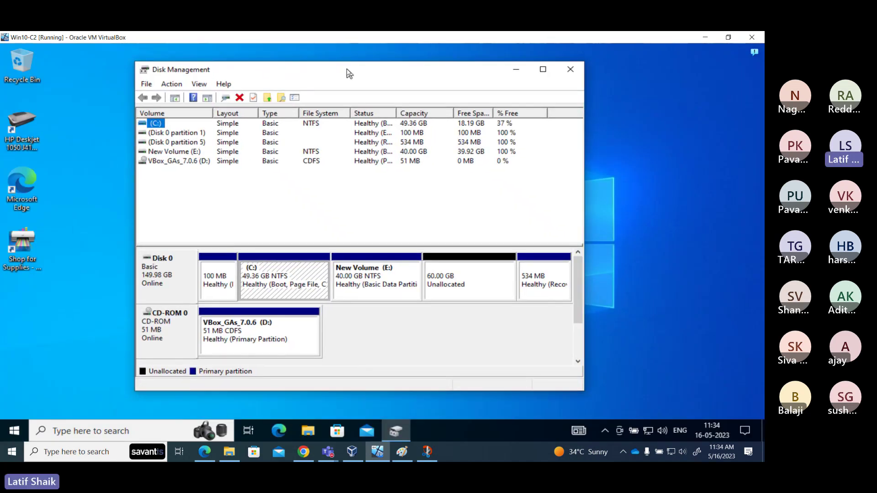
Snip the Disk Management window, check-mark its title, and copy the capture.
left_click(428, 450)
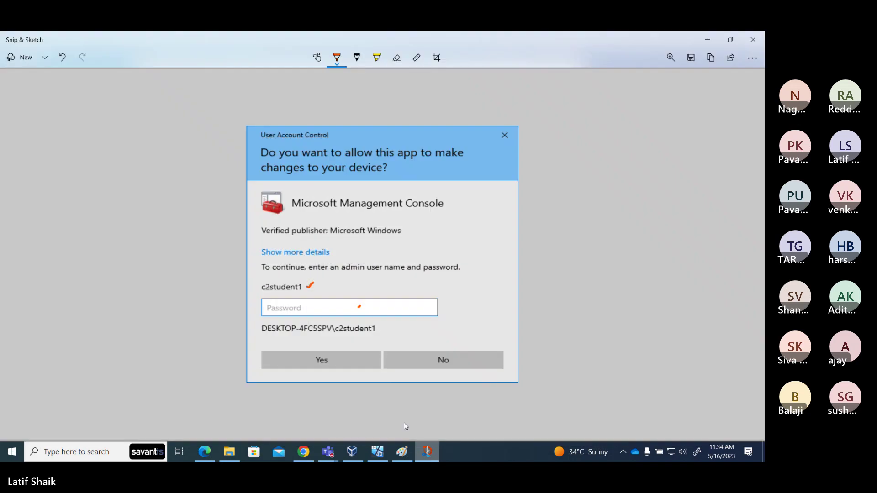
left_click(44, 57)
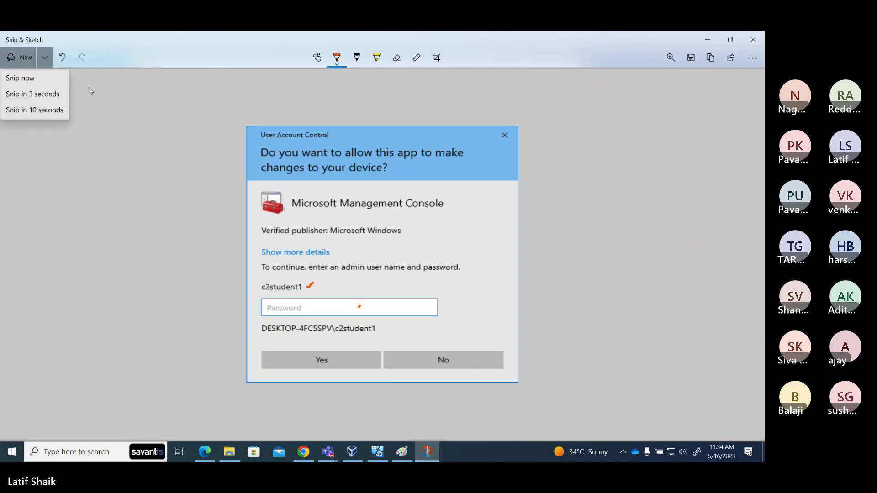
left_click(19, 78)
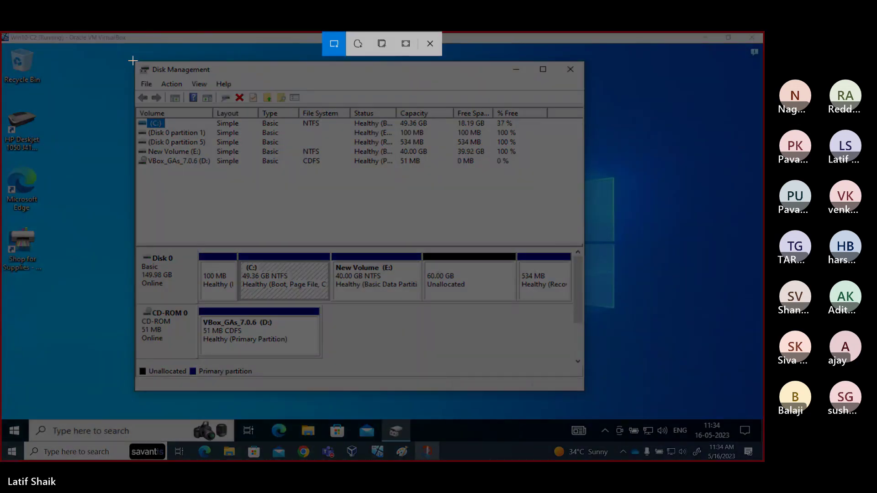
left_click_drag(133, 60, 583, 391)
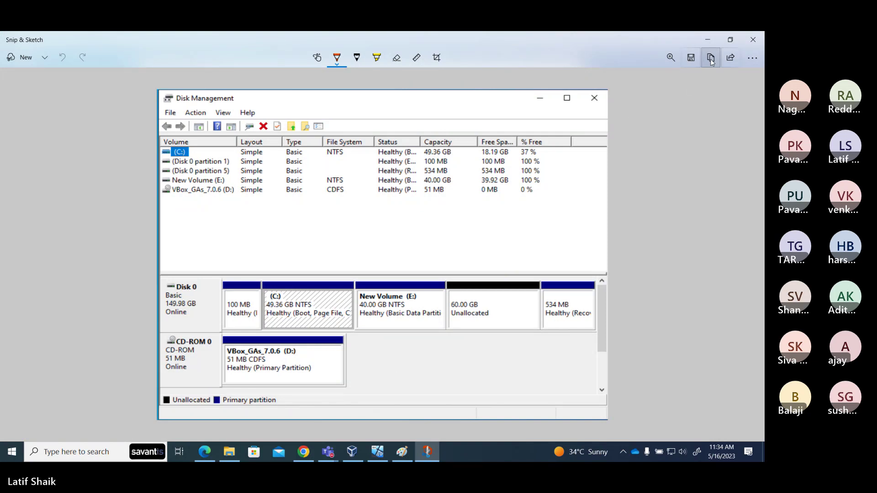
left_click_drag(263, 102, 277, 92)
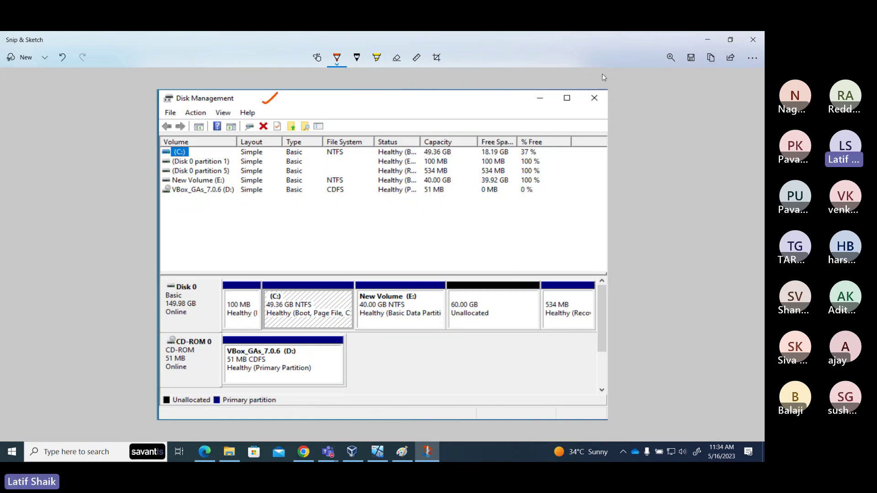
left_click(715, 58)
left_click(708, 40)
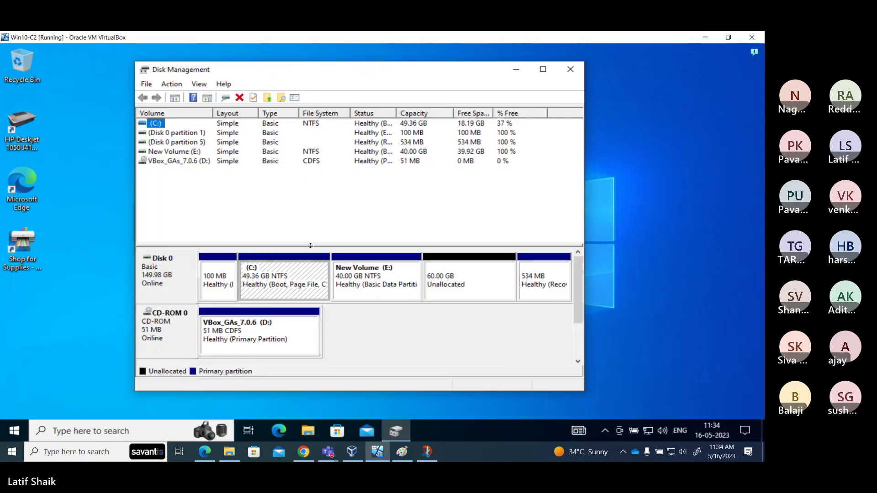
left_click(303, 452)
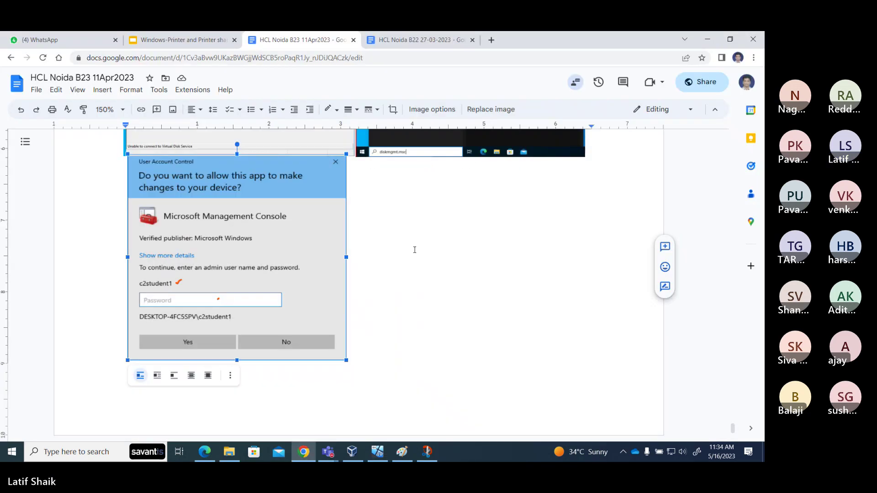
Paste the Disk Management capture and enlarge it beside the UAC image.
key("ctrl+v")
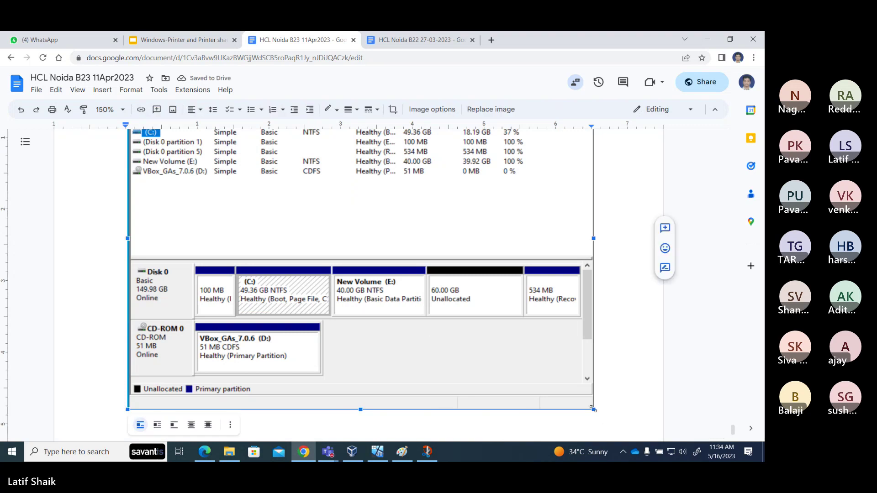
scroll(389, 320, "down", 5)
scroll(389, 329, "up", 5)
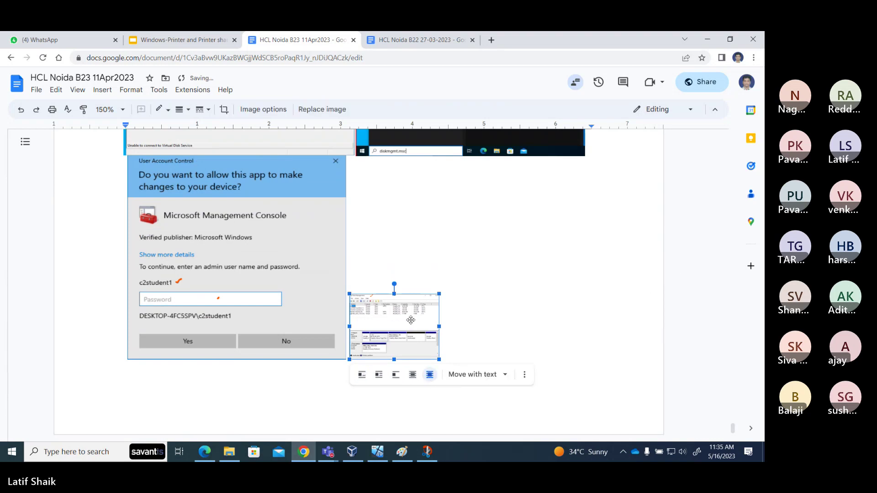
left_click_drag(439, 295, 568, 181)
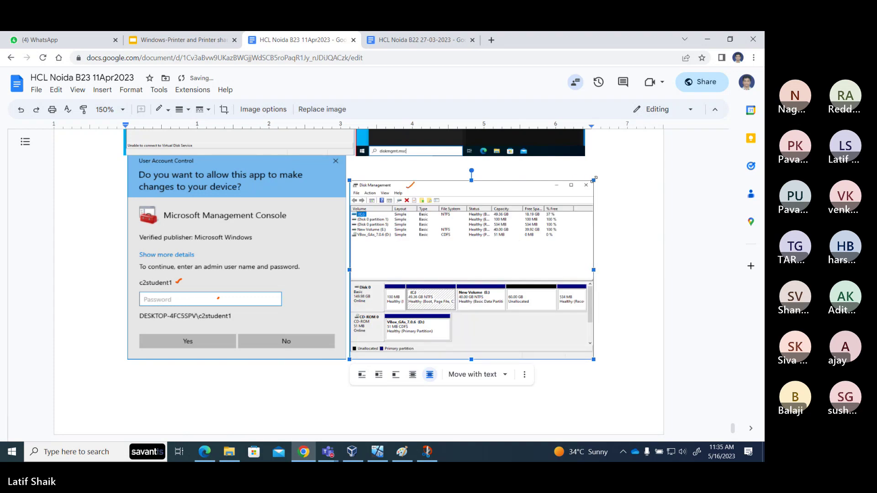
Review the four screenshots in the notes, then return to the virtual machine.
scroll(283, 270, "up", 3)
left_click(278, 266)
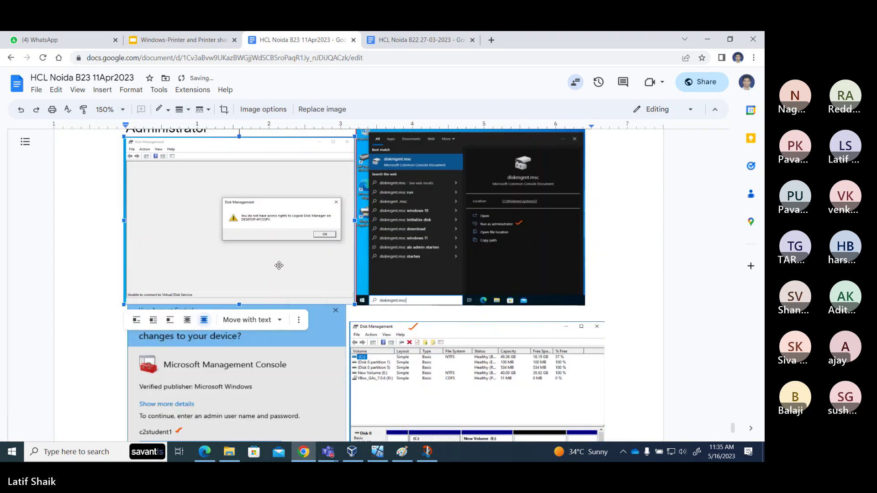
scroll(259, 272, "up", 3)
scroll(259, 271, "down", 2)
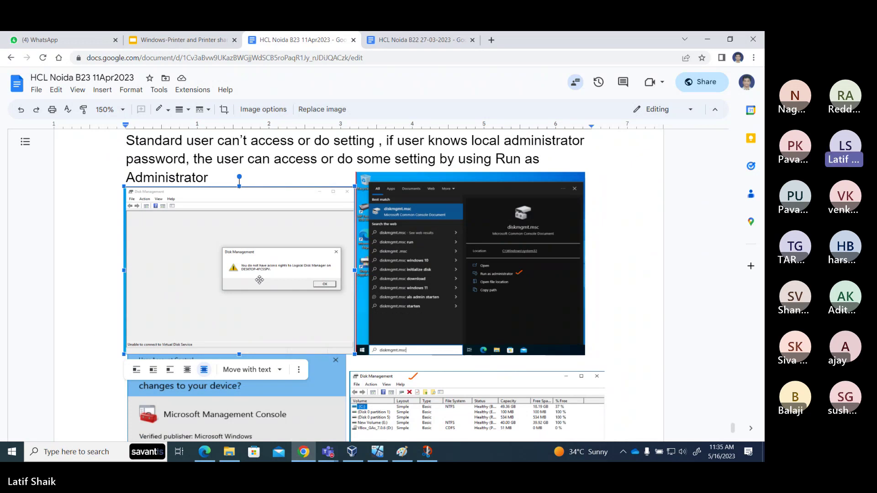
left_click(427, 251)
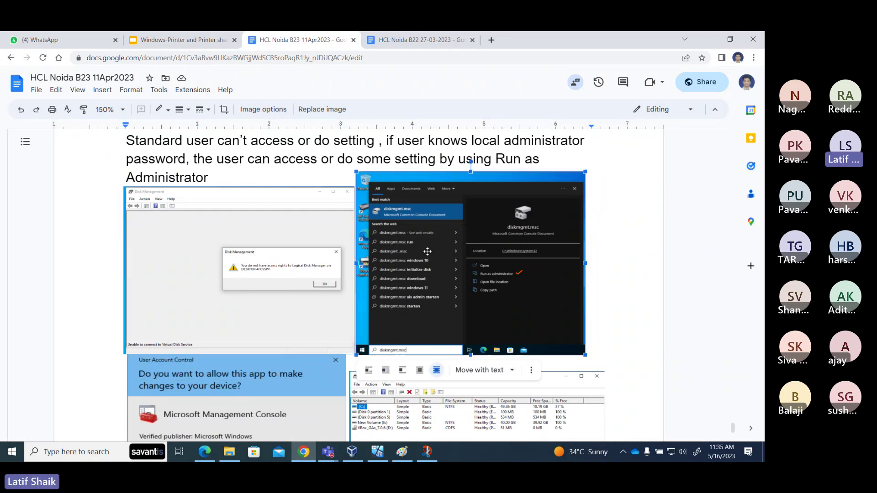
scroll(427, 252, "down", 4)
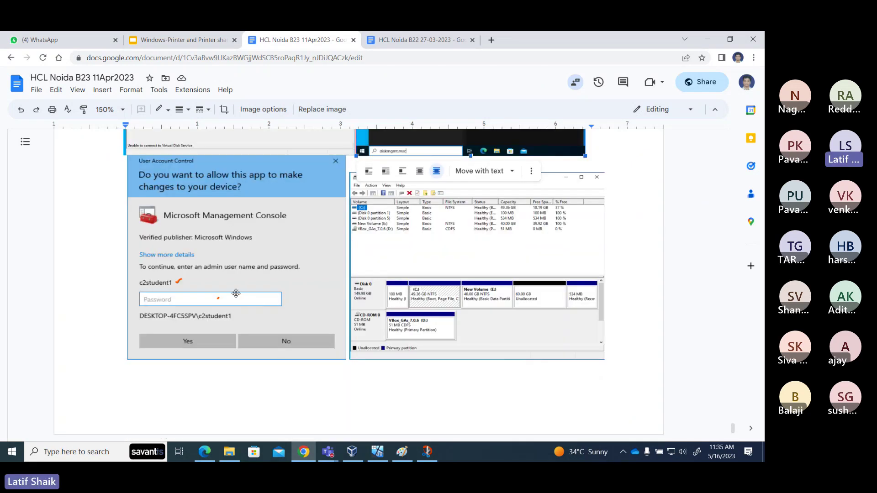
left_click(196, 308)
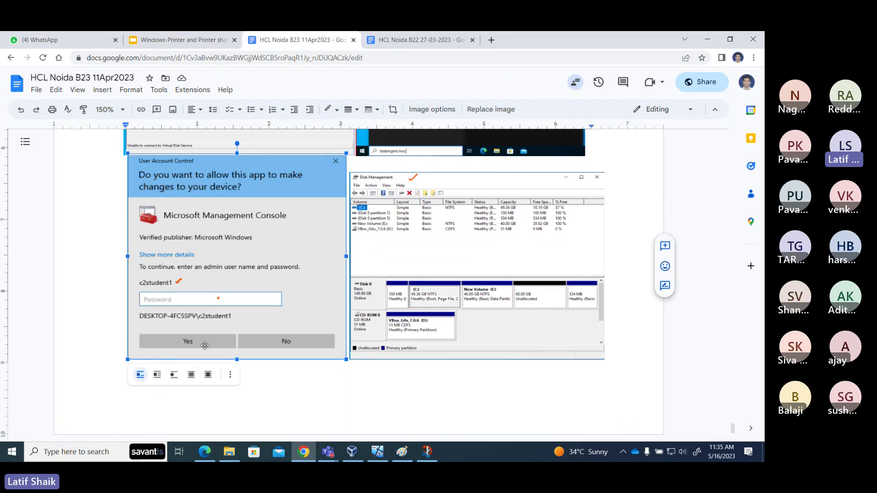
left_click(481, 243)
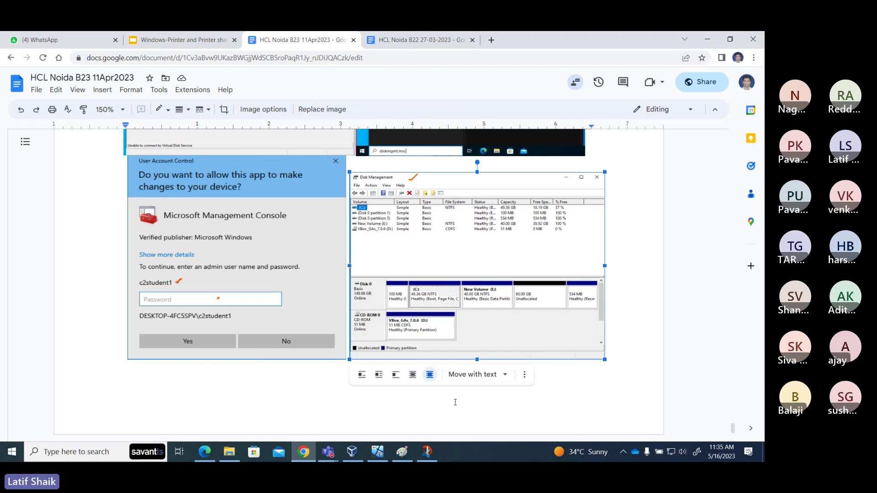
scroll(442, 404, "up", 10)
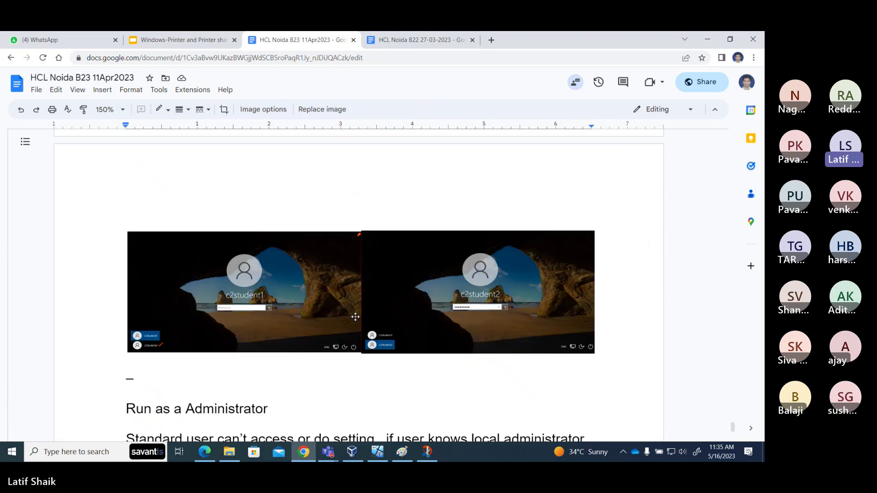
scroll(355, 317, "up", 5)
scroll(356, 317, "up", 6)
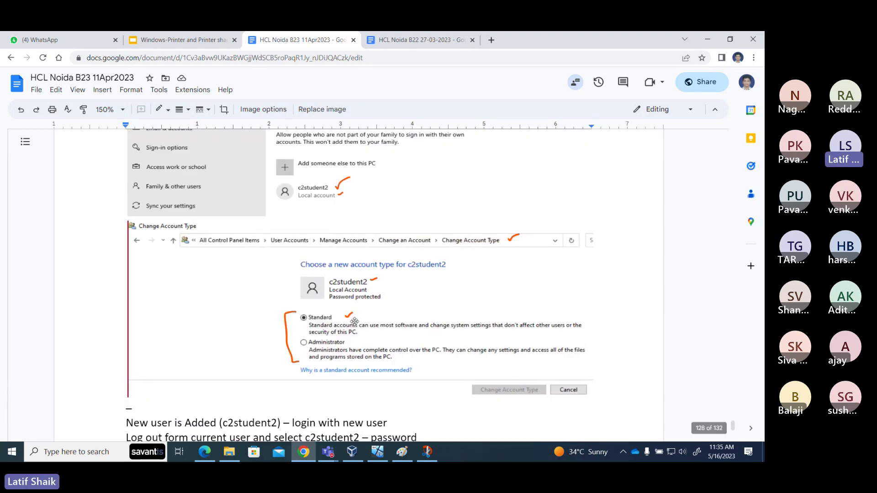
scroll(330, 330, "down", 5)
scroll(330, 330, "down", 15)
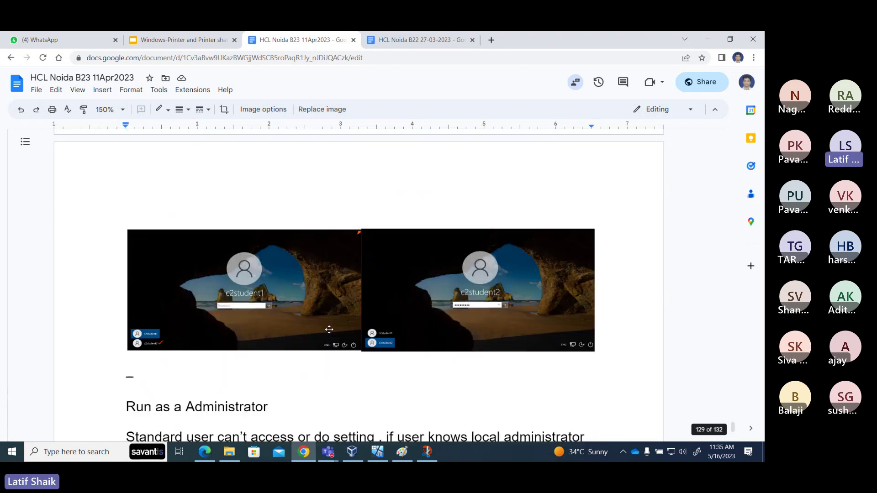
scroll(330, 330, "down", 5)
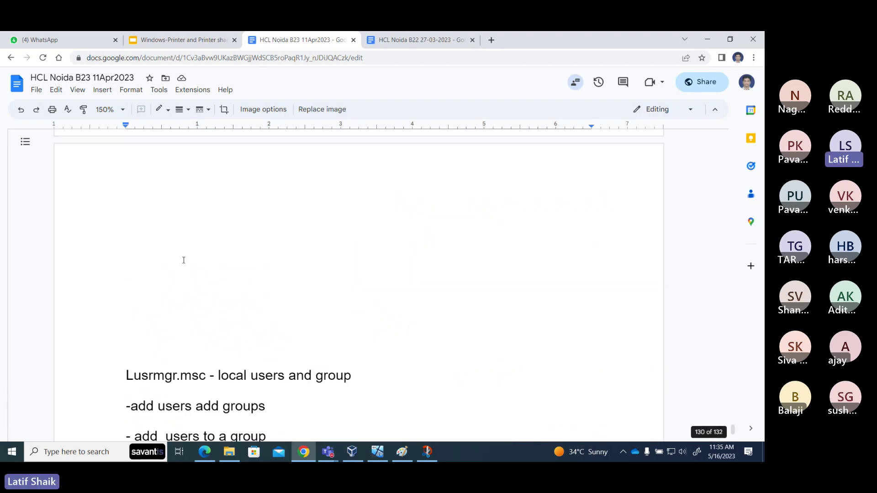
left_click(160, 201)
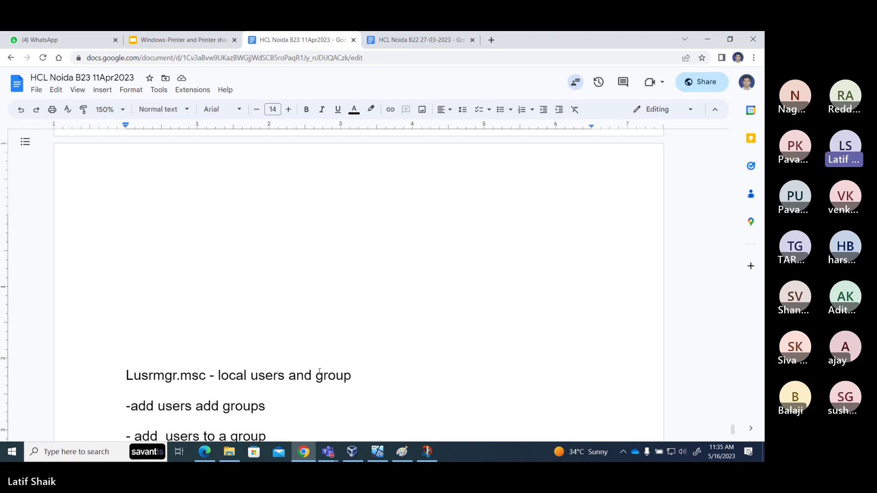
left_click(376, 453)
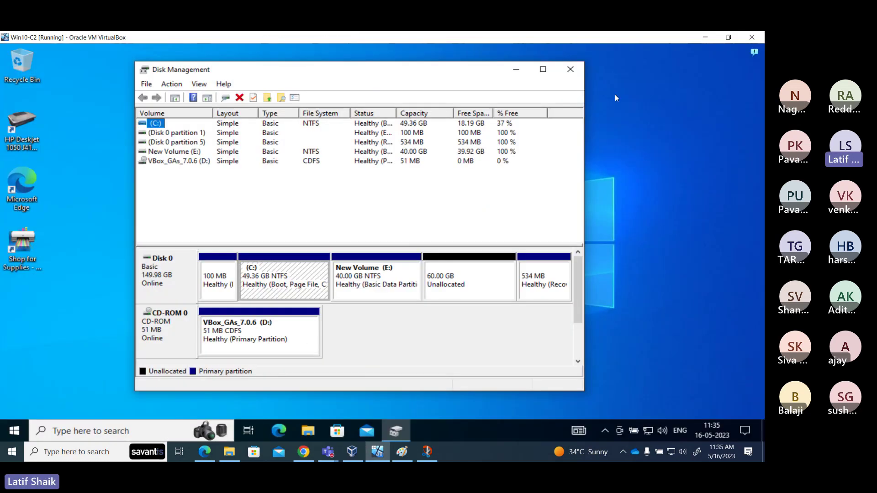
Close Disk Management and sign the student account out of Windows.
left_click(583, 70)
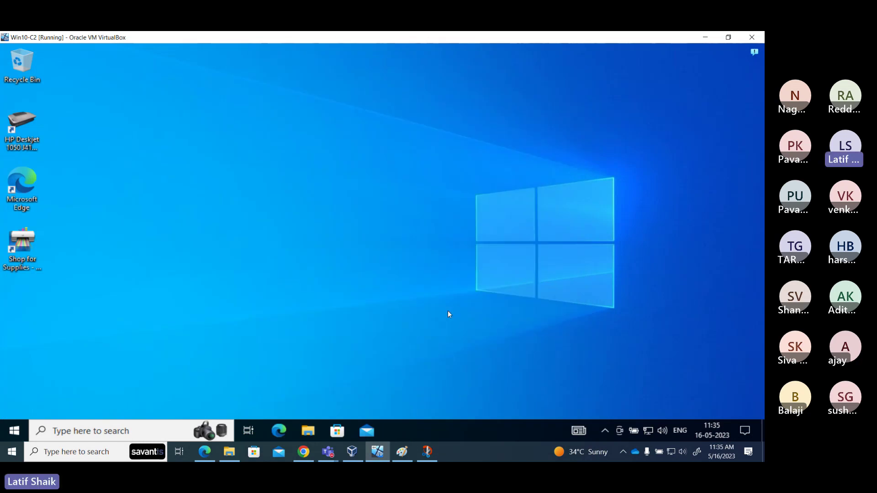
left_click(15, 431)
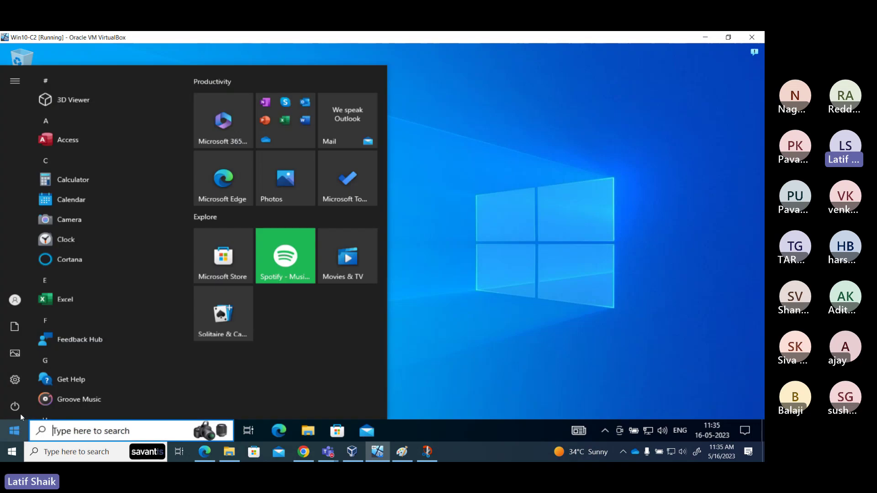
mouse_move(18, 396)
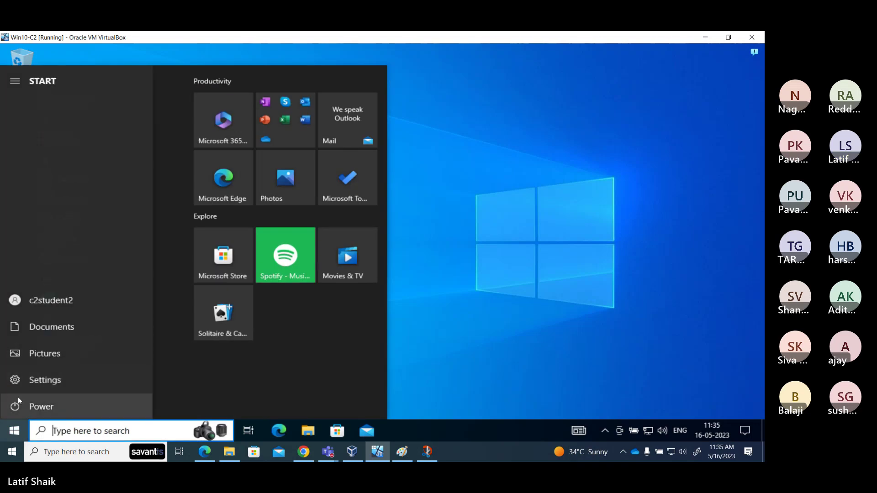
left_click(16, 302)
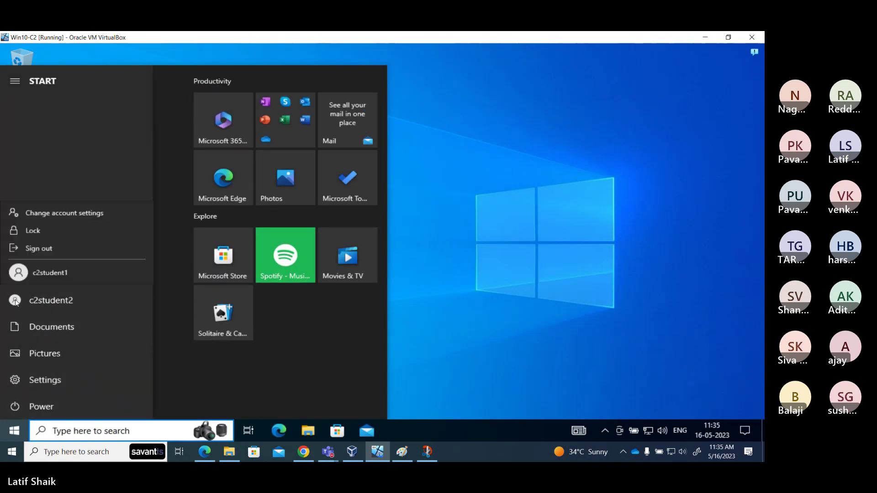
left_click(52, 248)
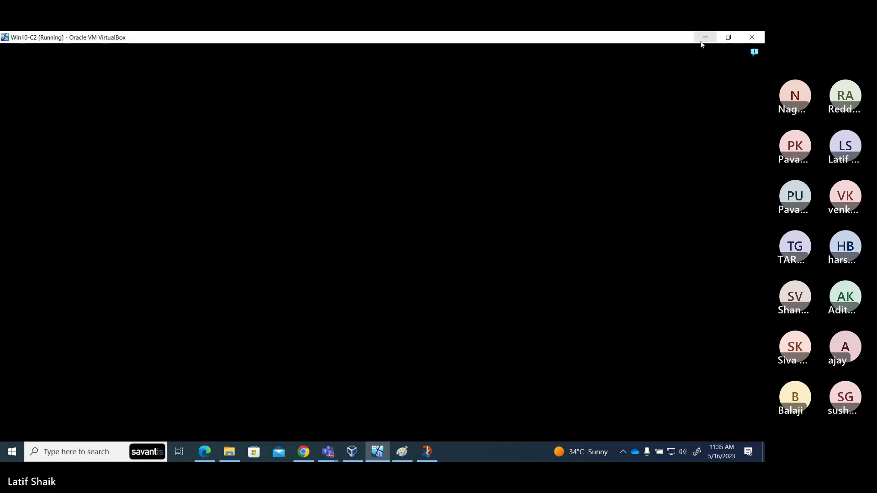
Minimize the VM and scroll through the Google Docs notes.
left_click(705, 39)
scroll(254, 311, "up", 15)
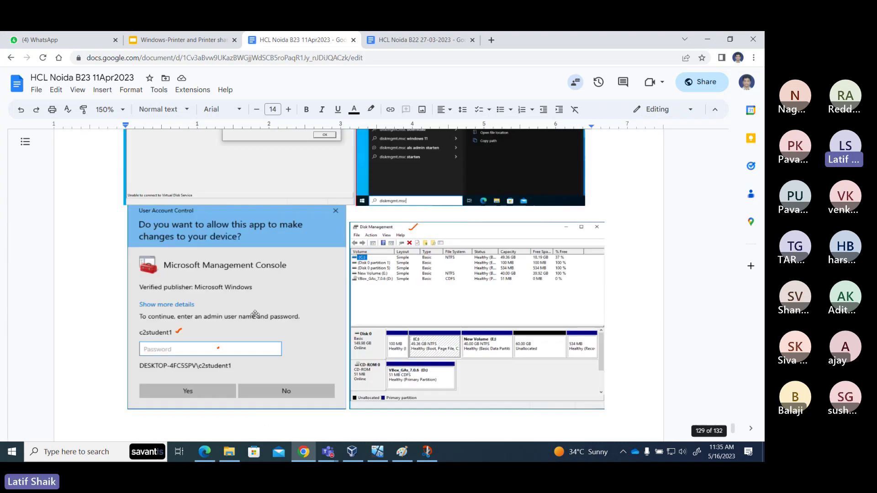
scroll(256, 314, "up", 5)
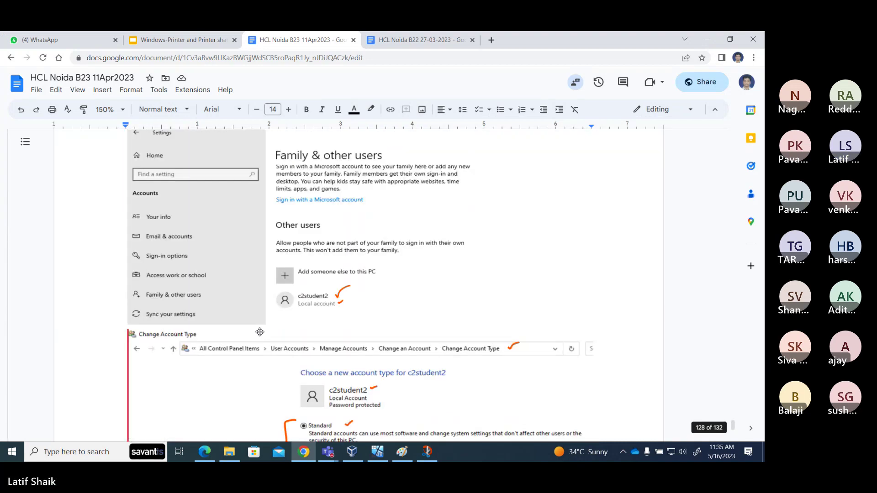
scroll(256, 314, "down", 10)
scroll(257, 328, "down", 5)
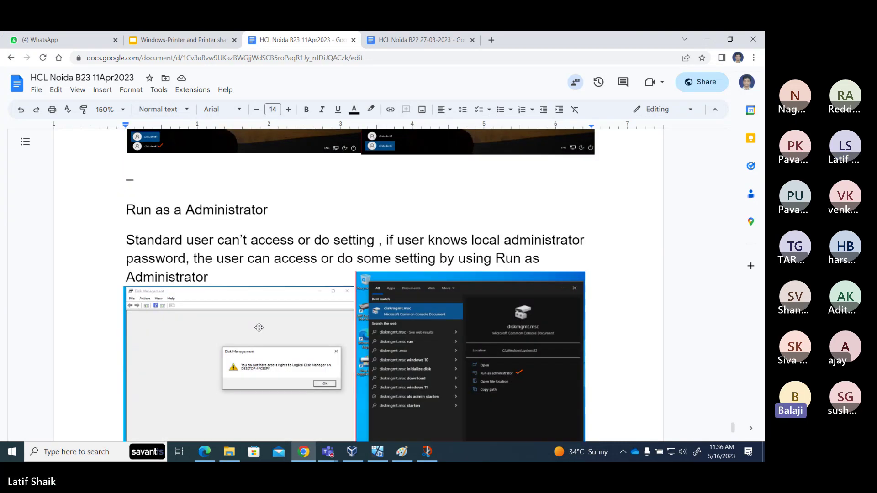
Delete the blank lines above the Lusrmgr.msc list without losing its leading L.
scroll(255, 315, "down", 5)
scroll(254, 307, "down", 1)
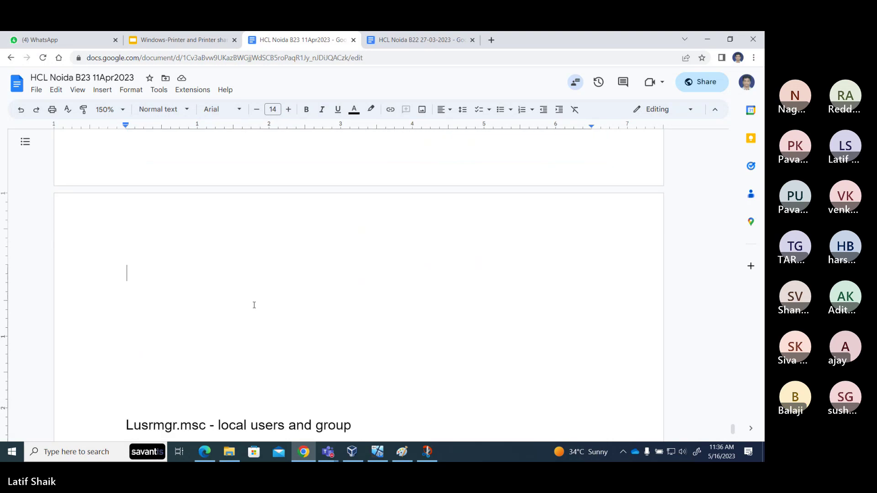
key("Delete")
key("Delete")
key("Delete")
key("Delete")
key("Delete")
key("Delete")
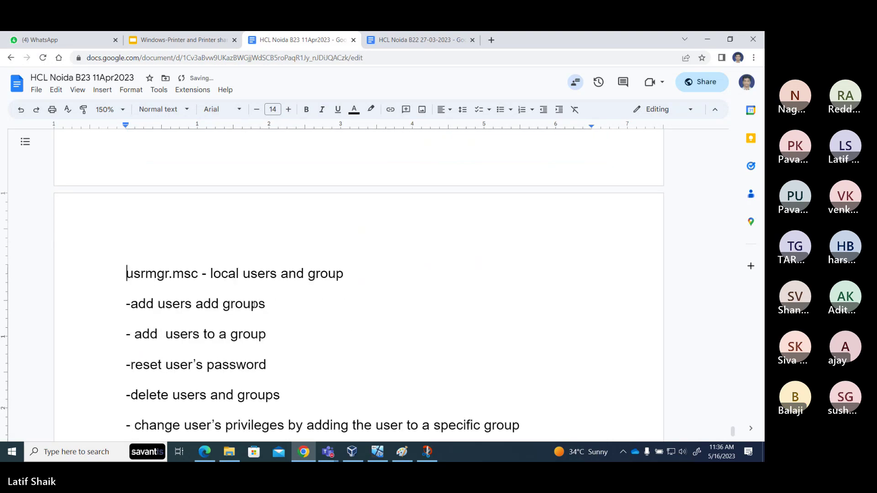
key("ctrl+z")
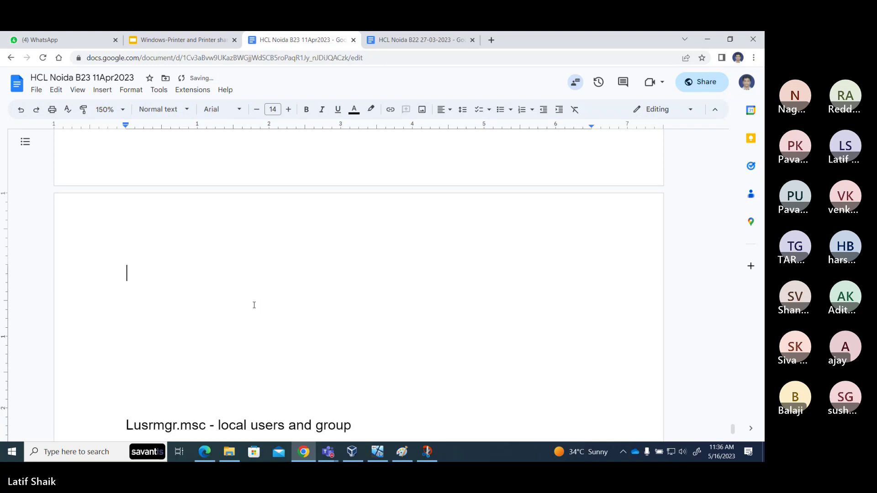
key("Delete")
key("Delete")
key("Delete")
key("Delete")
key("Delete")
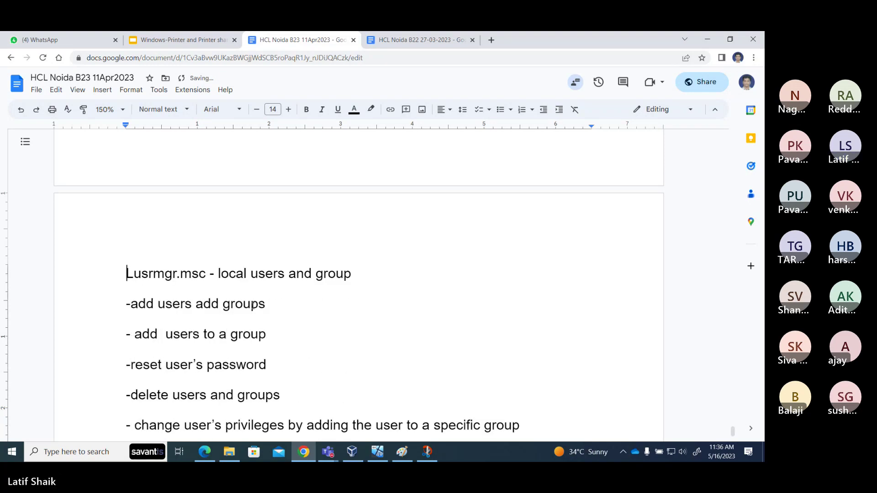
Bold the 'Lusrmgr.msc - local users and group' heading and the phrase 'not works in Home Editions'.
left_click_drag(124, 274, 353, 274)
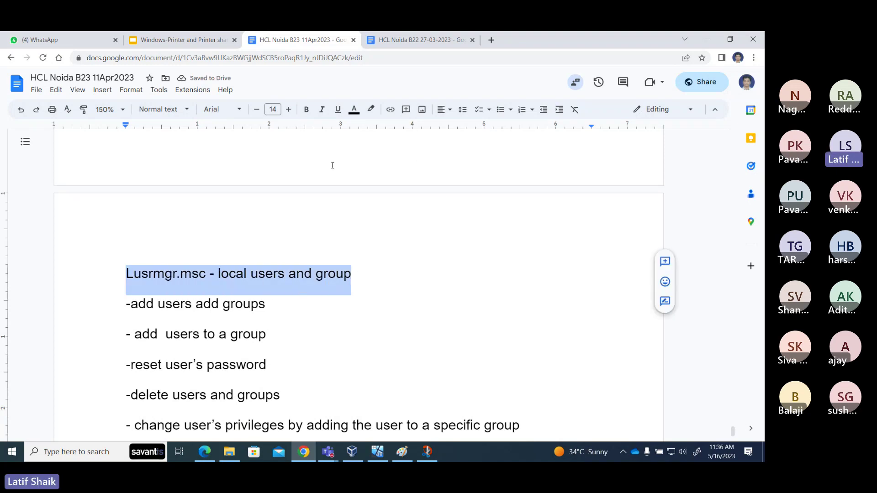
left_click(306, 109)
left_click(275, 292)
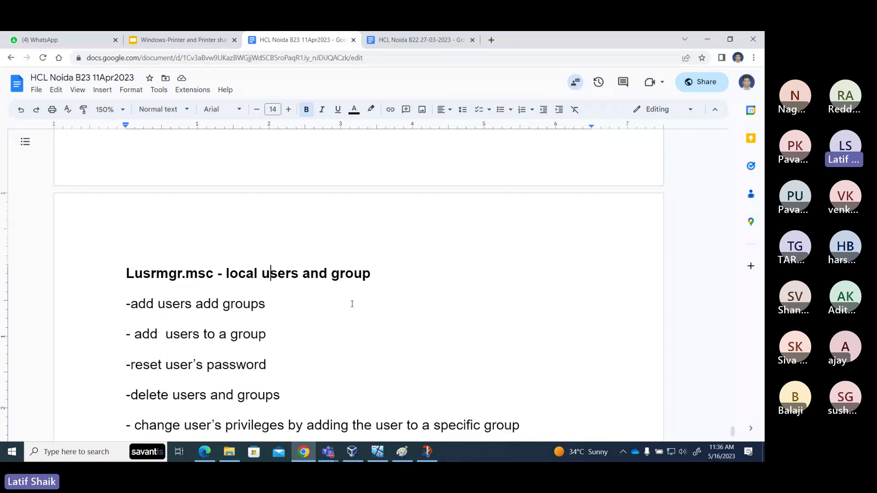
scroll(353, 304, "down", 3)
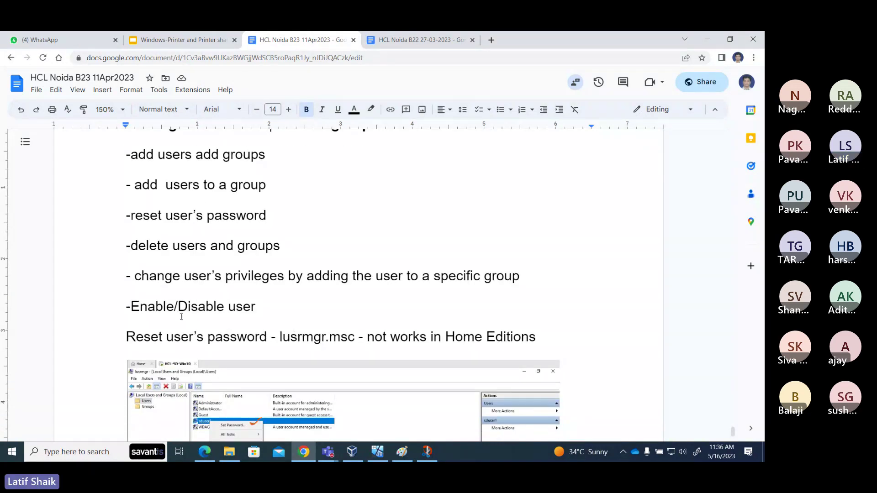
scroll(356, 330, "up", 3)
scroll(354, 329, "down", 4)
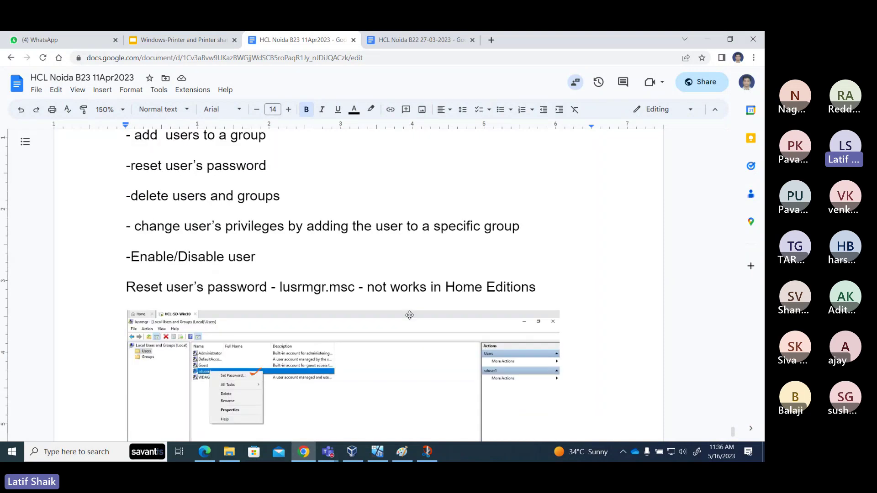
left_click_drag(368, 288, 536, 287)
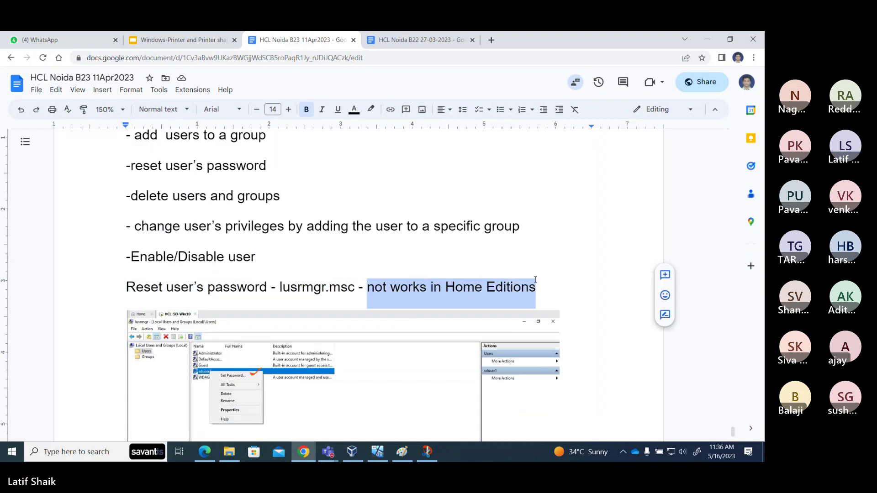
left_click(307, 109)
left_click(363, 264)
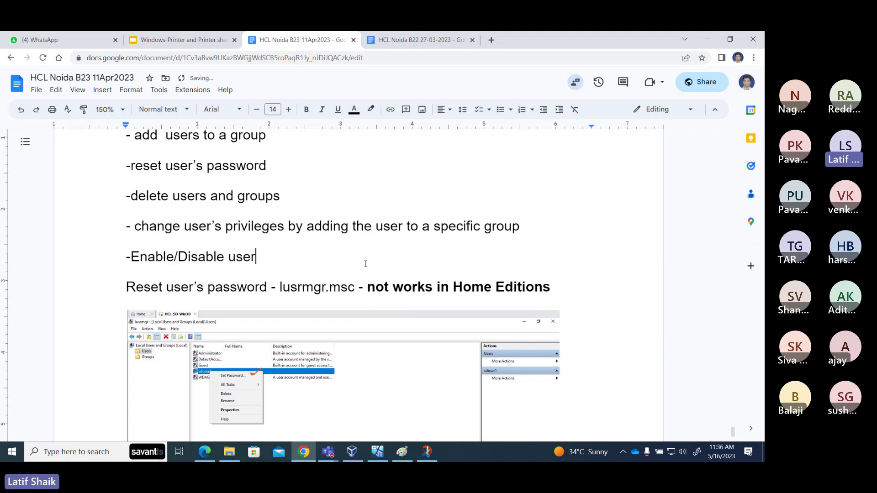
scroll(365, 258, "up", 3)
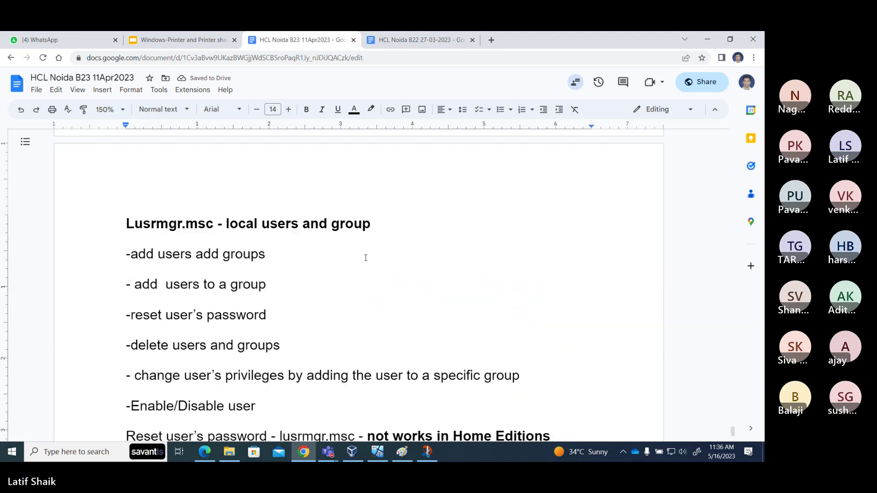
left_click(214, 224)
Sign in to the VM as c2student1 with the account password, then minimize VirtualBox to the notes.
left_click(378, 452)
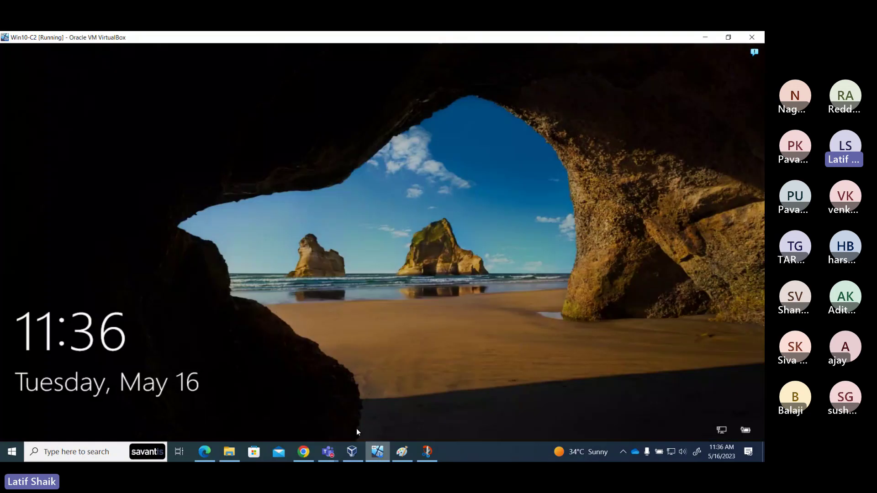
left_click(300, 361)
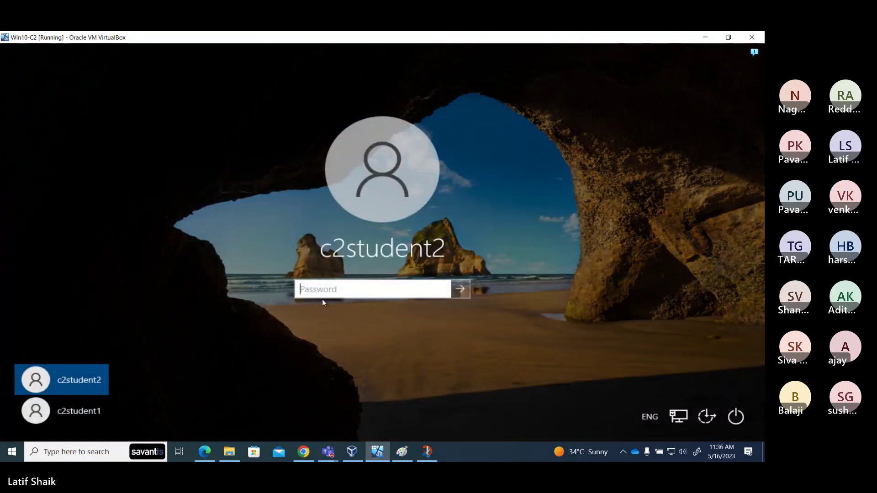
left_click(75, 411)
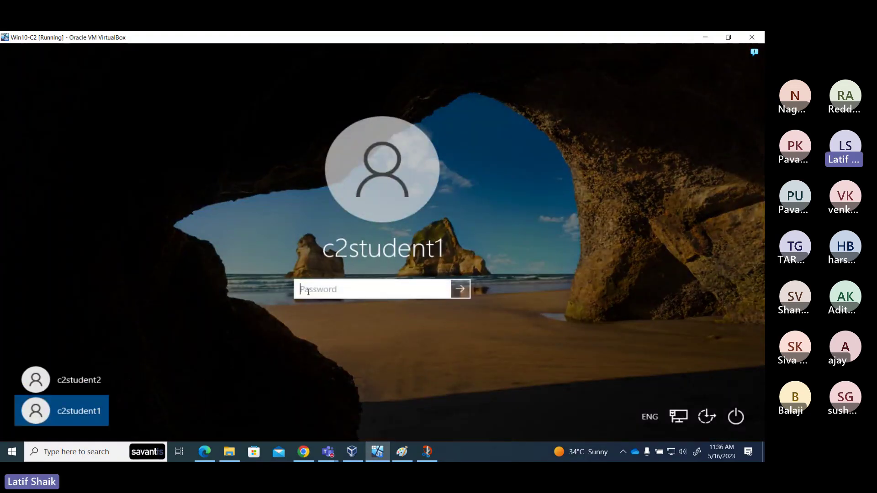
type("••••••••")
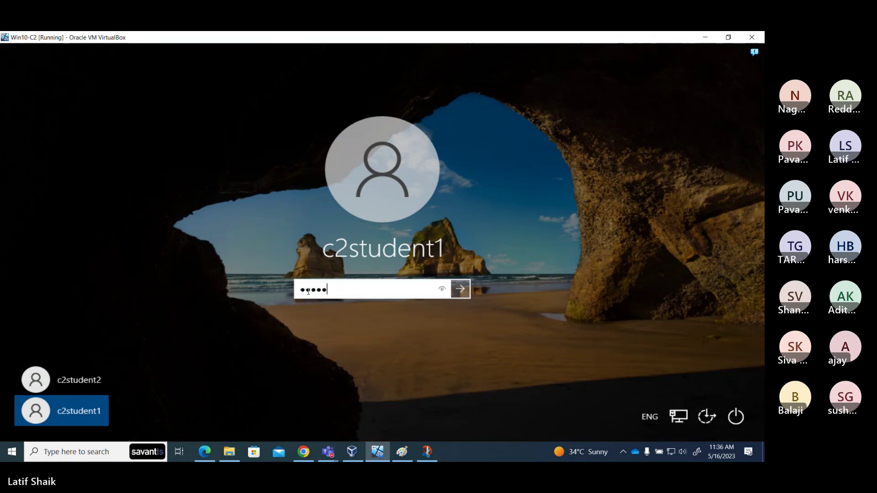
type("••")
key("Return")
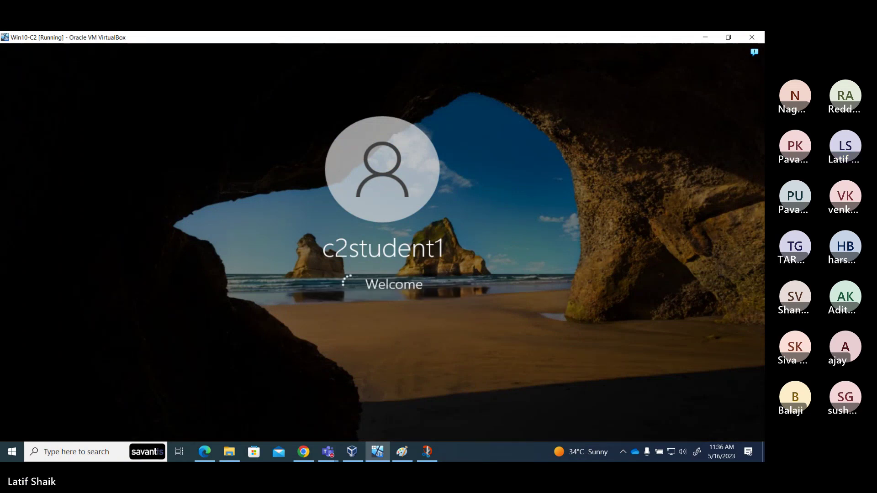
left_click(706, 37)
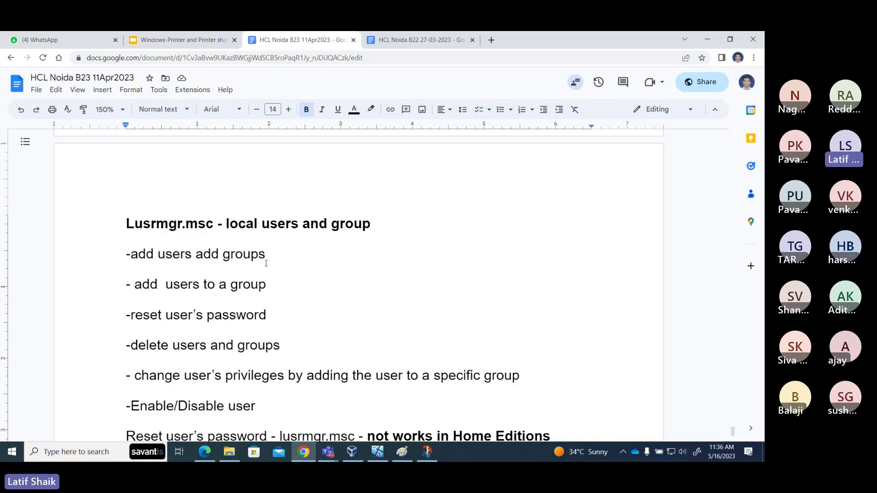
Insert 'and' into the '-add users add groups' line of the notes.
left_click_drag(266, 254, 126, 259)
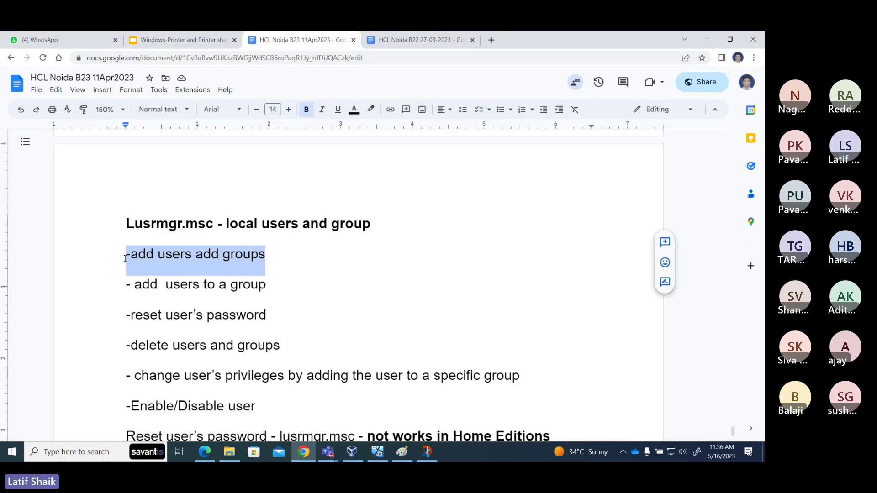
left_click(281, 273)
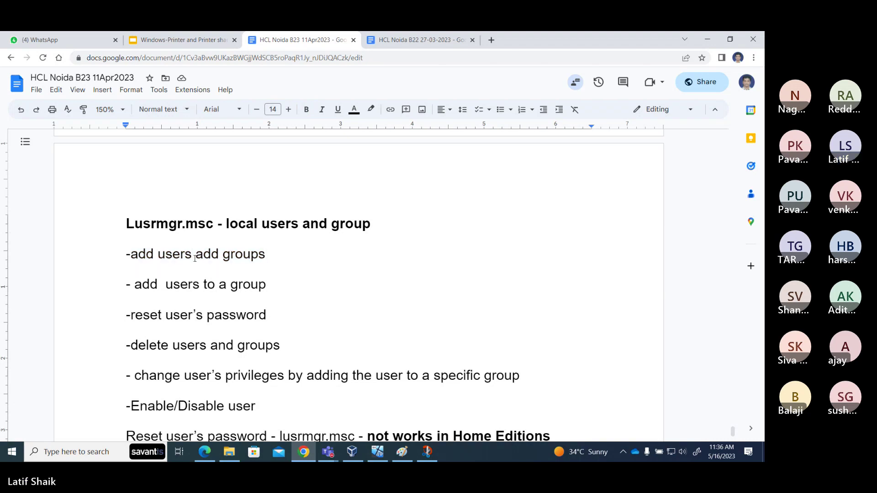
type("and")
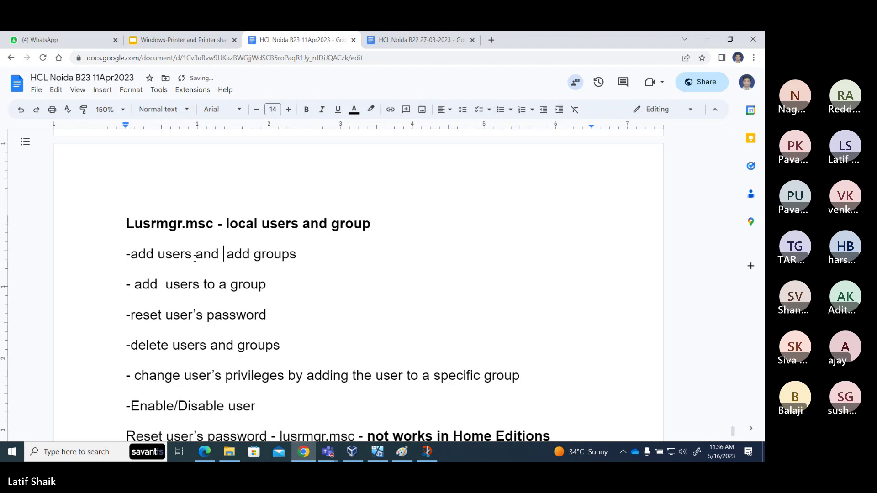
key("BackSpace")
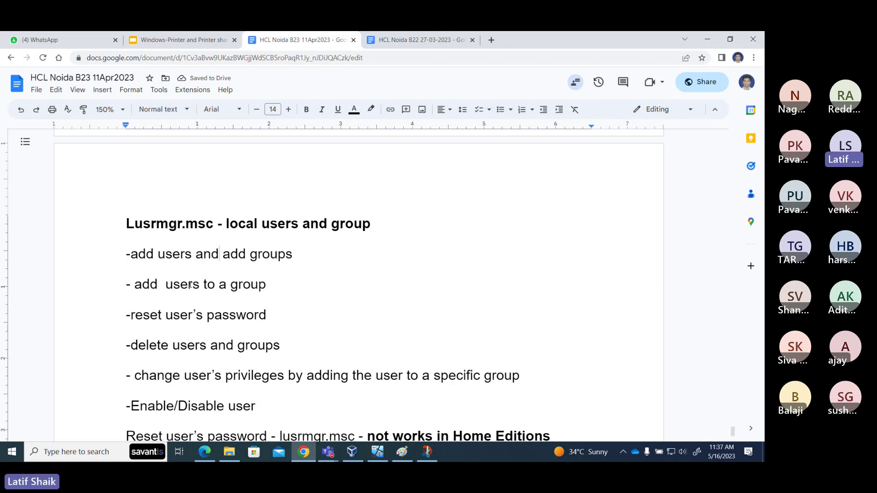
Highlight the users-to-group, reset password and delete items, ending on the Enable/Disable user line.
left_click_drag(163, 283, 283, 291)
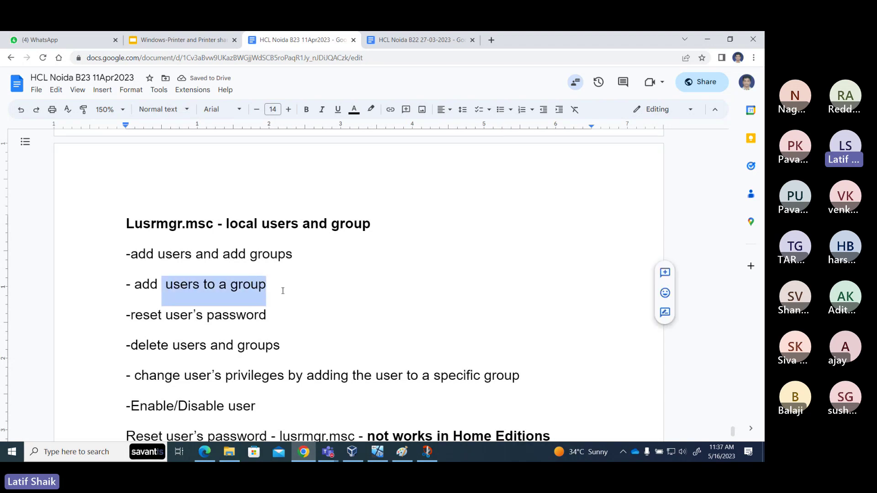
scroll(146, 227, "down", 2)
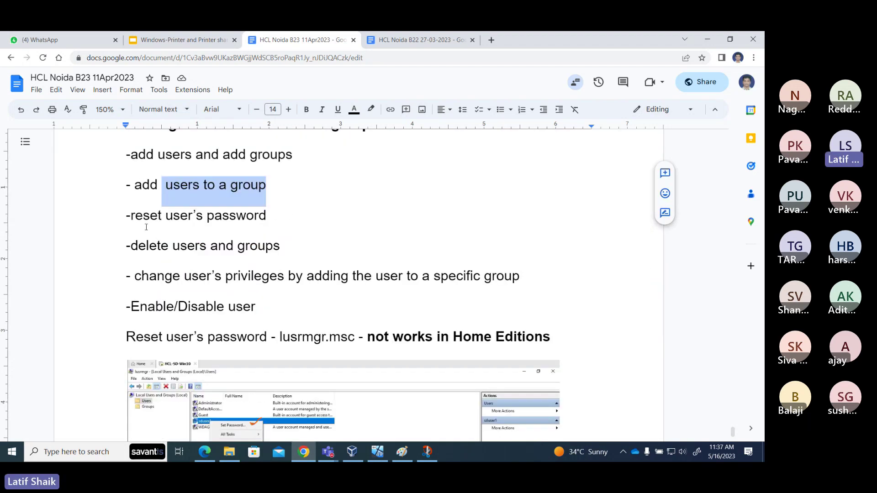
left_click_drag(134, 213, 269, 212)
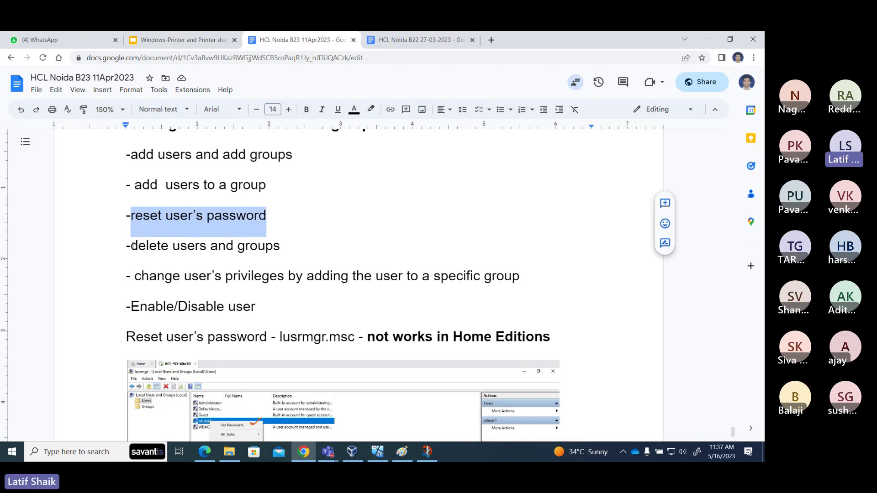
left_click_drag(133, 246, 299, 245)
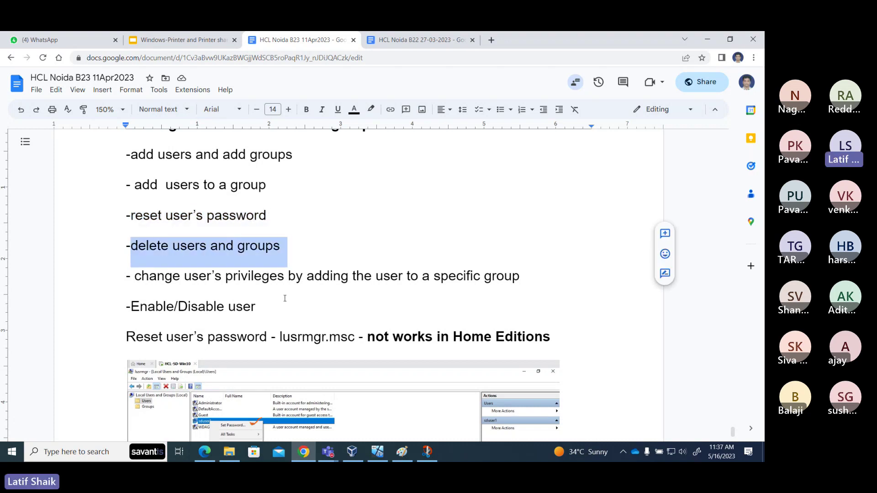
scroll(284, 298, "up", 1)
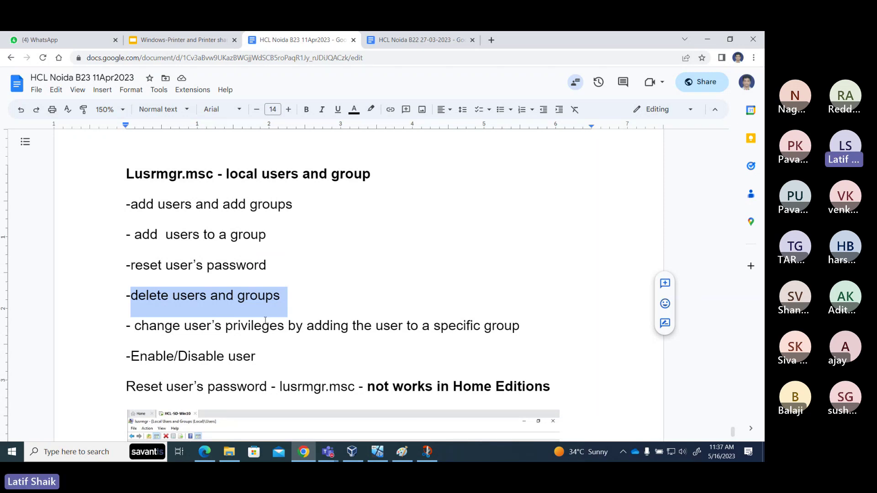
scroll(132, 308, "down", 1)
left_click_drag(132, 308, 267, 307)
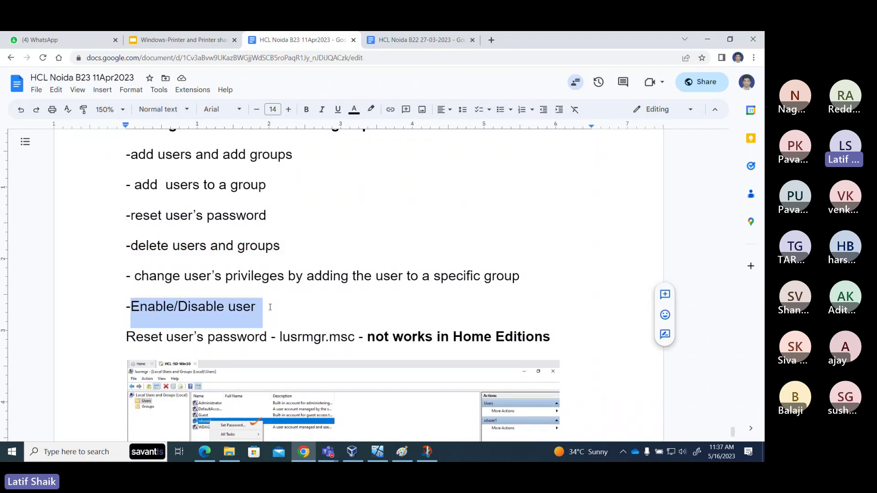
Open the Run box in the VM and run the misspelled command lusrmgmt.msc.
left_click(377, 454)
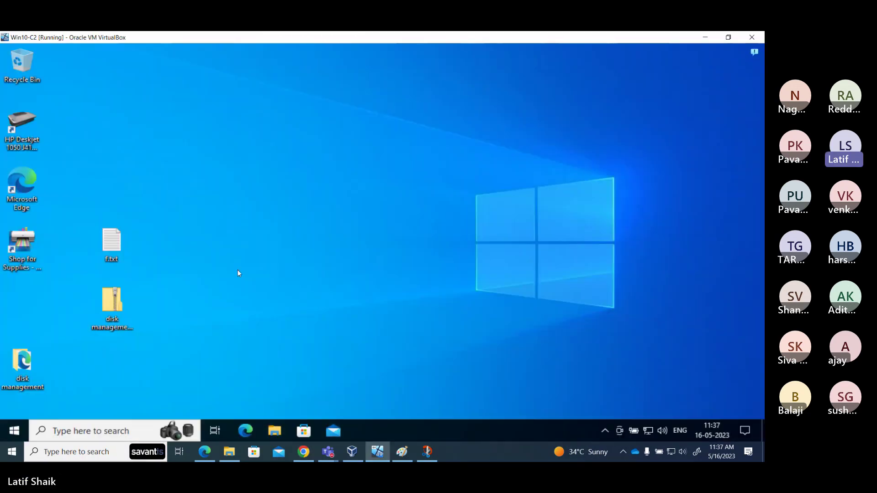
left_click(90, 426)
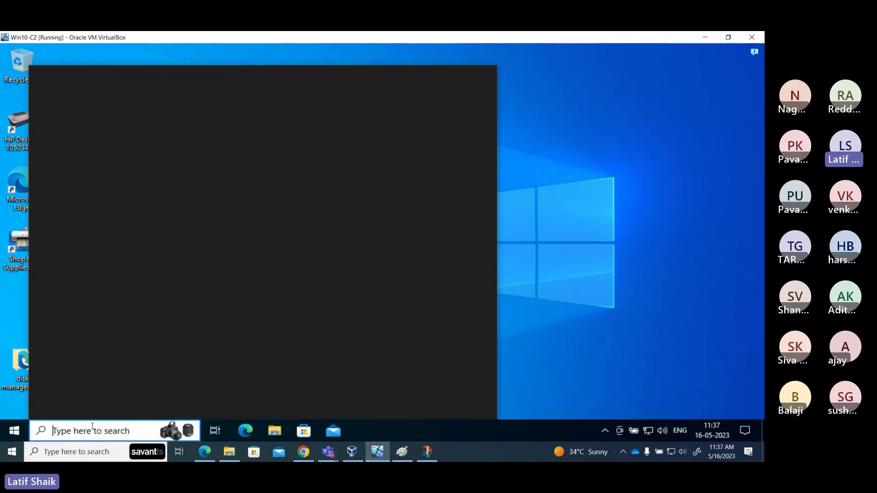
left_click(589, 236)
key("super+r")
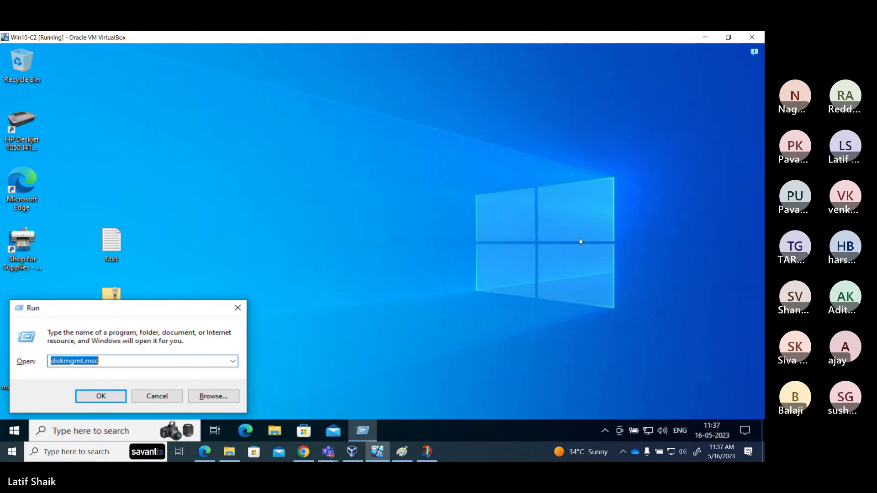
type("l")
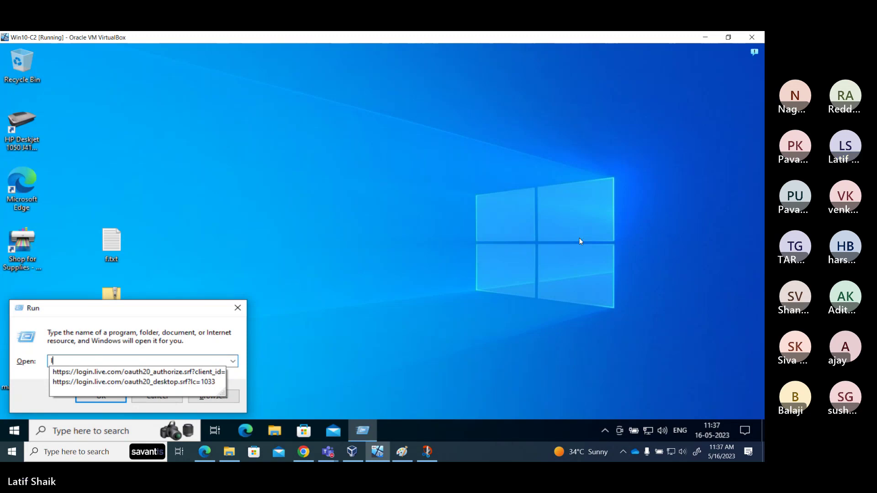
type("sus")
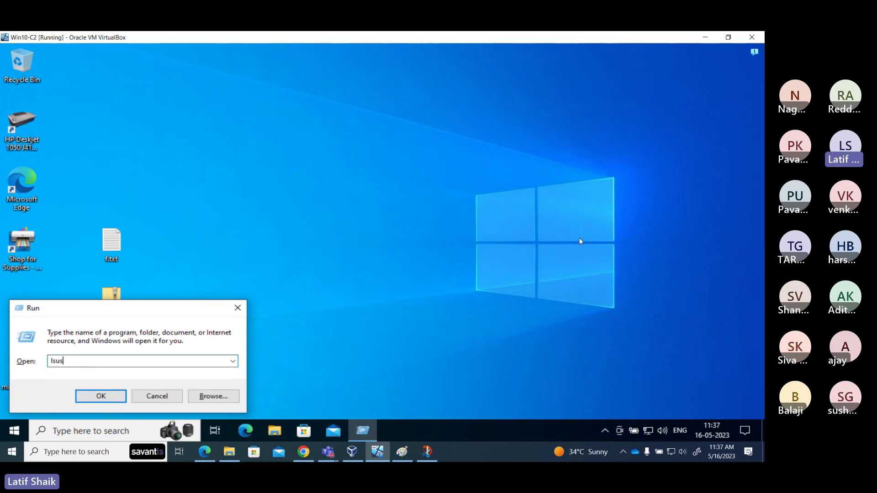
type("r")
key("BackSpace")
key("BackSpace")
key("BackSpace")
key("BackSpace")
key("BackSpace")
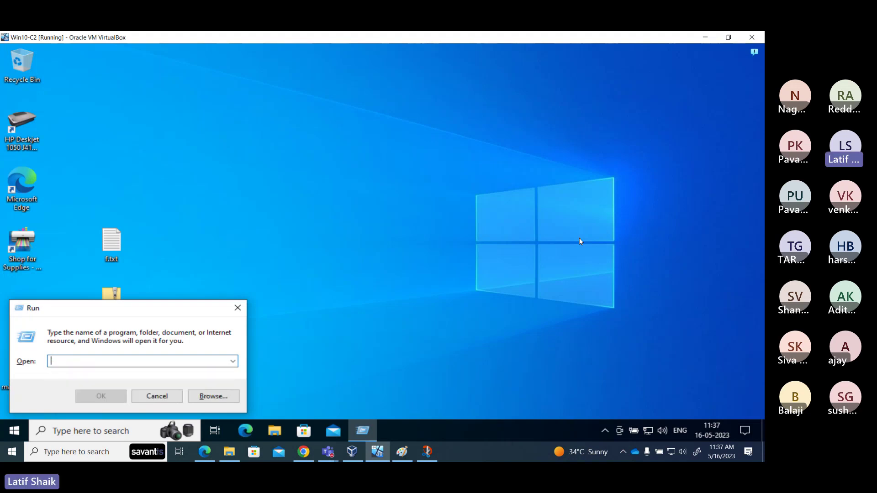
type("lusr")
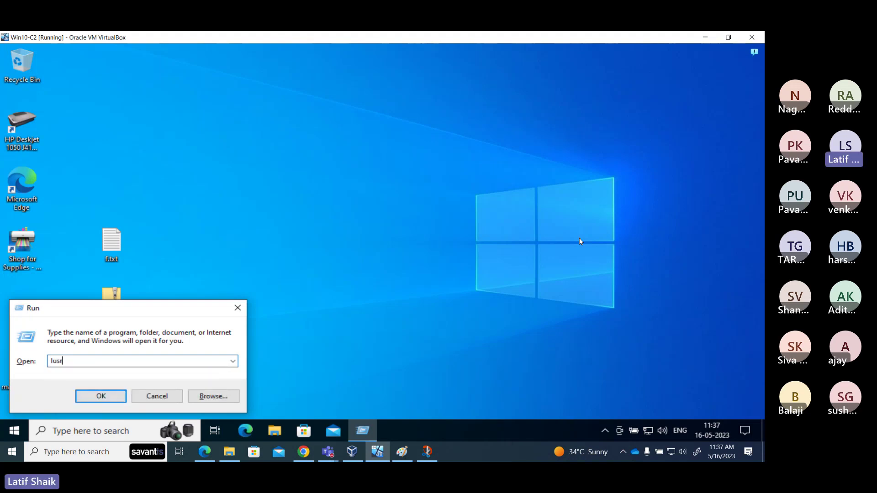
type("mgmt.,sc")
key("BackSpace")
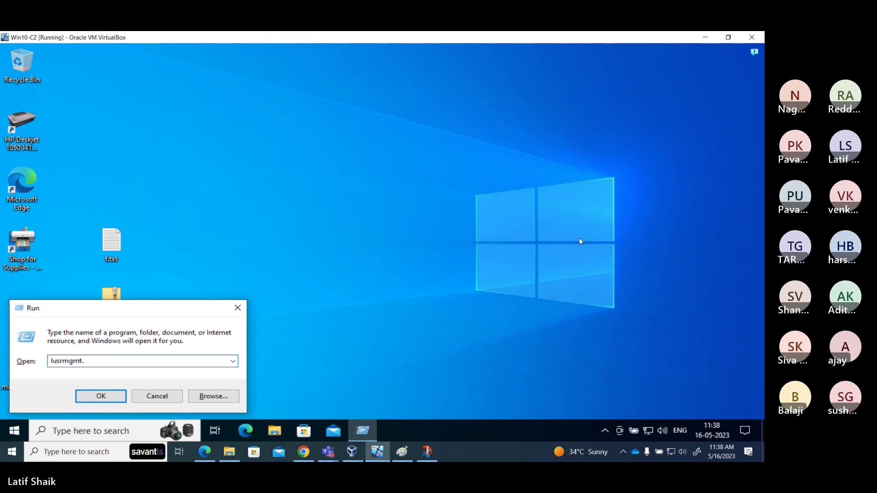
type("msc")
key("Return")
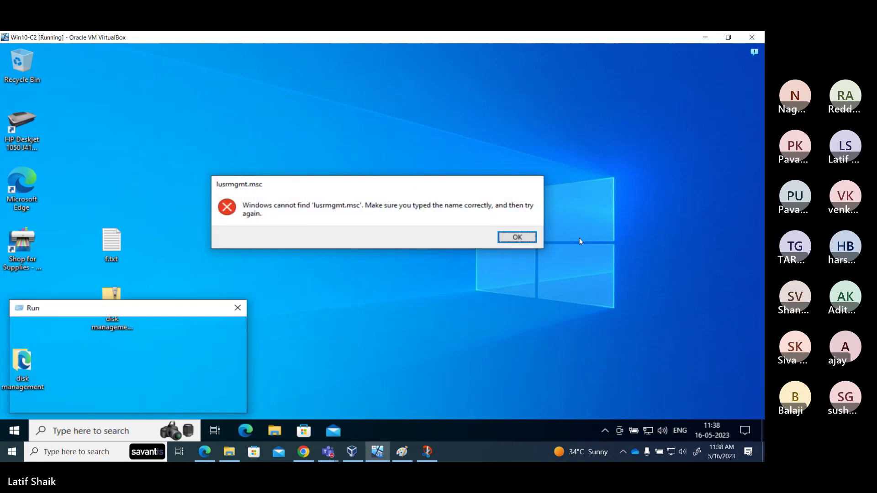
Dismiss the not-found error, check the notes, and remove the extra 'mt' from the command.
key("Return")
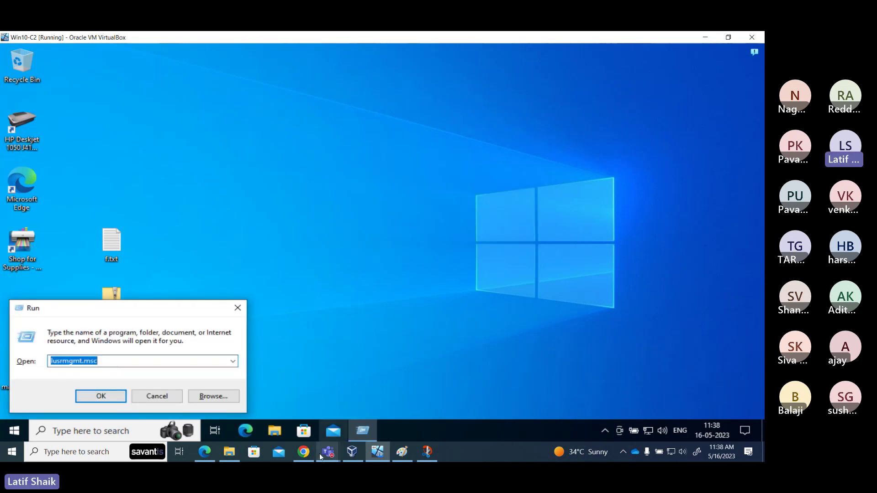
left_click(303, 453)
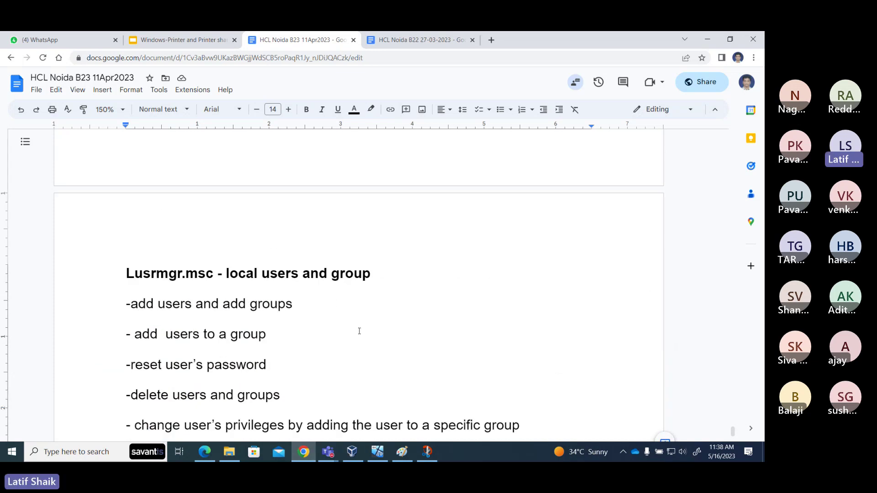
left_click(370, 458)
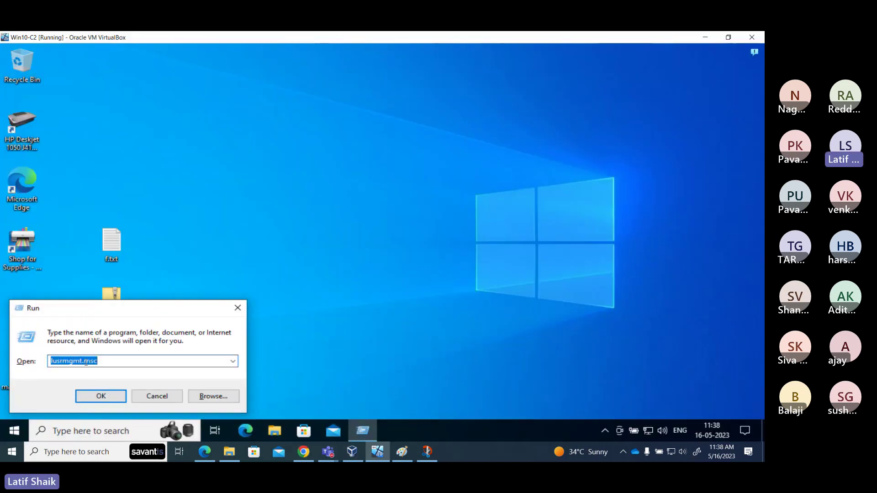
left_click(86, 363)
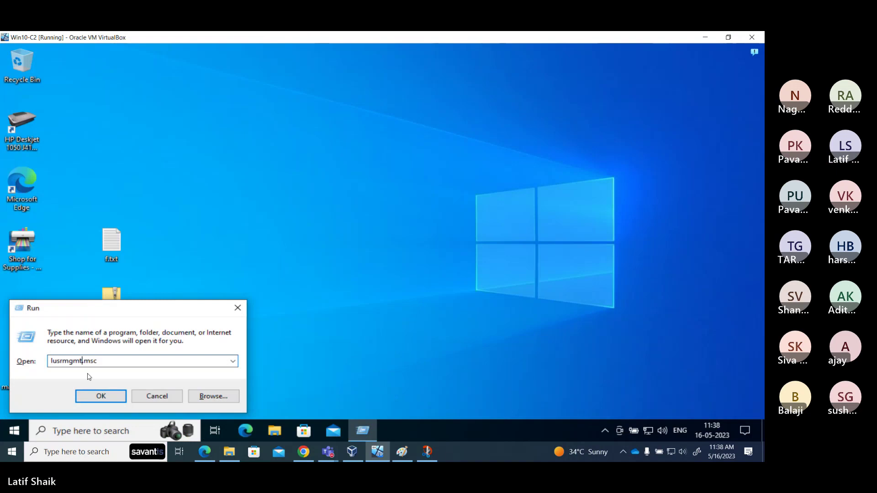
key("BackSpace")
key("BackSpace")
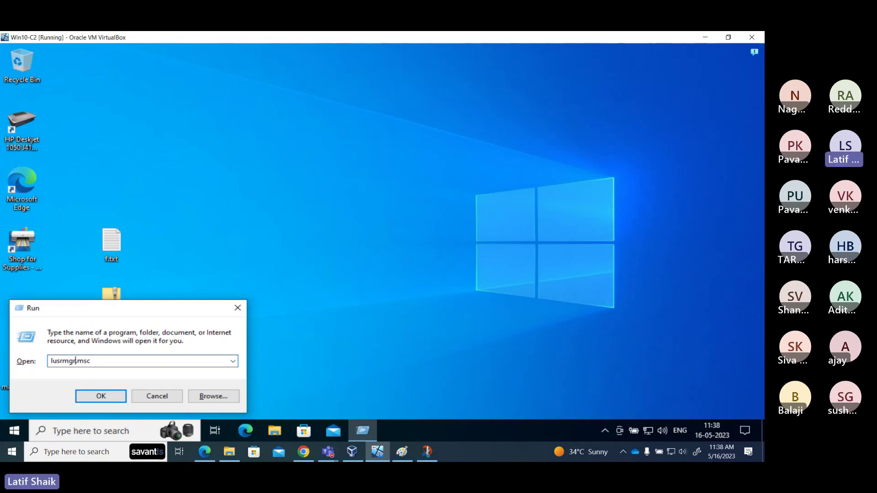
Run lusrmgr.msc, list local users with Administrator selected, then search Start for 'magni'.
type("r")
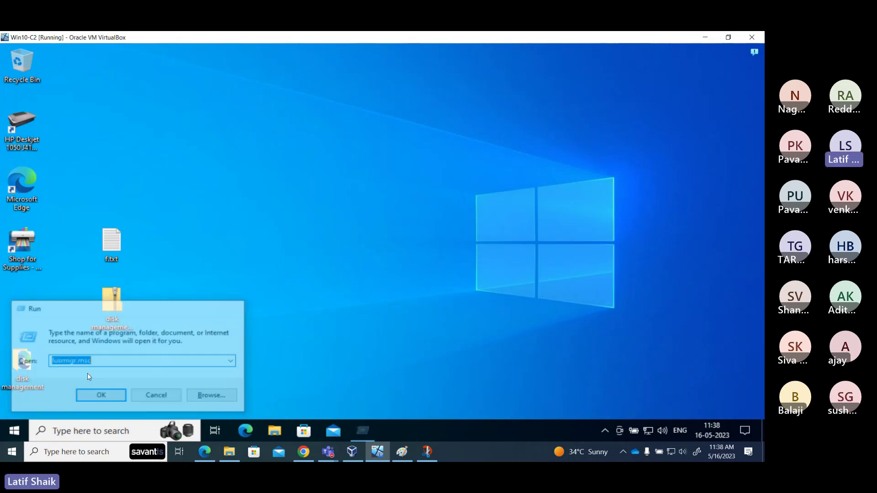
key("Return")
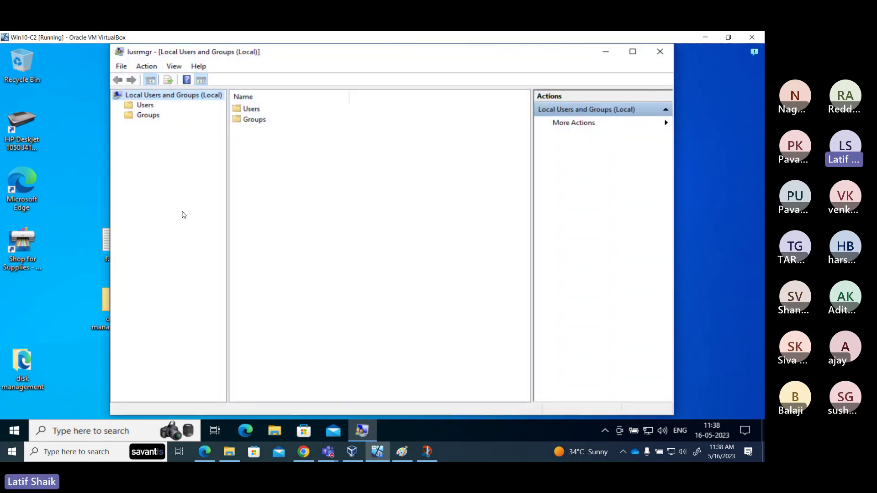
left_click(147, 106)
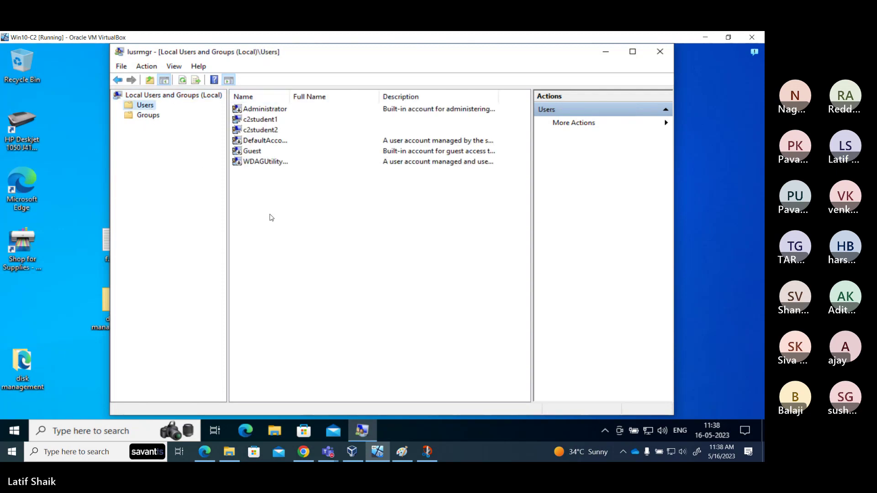
left_click(265, 108)
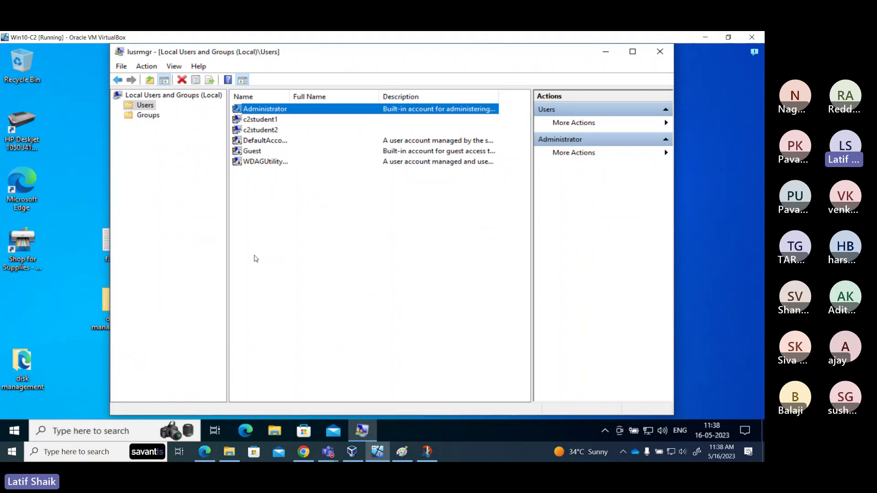
key("super")
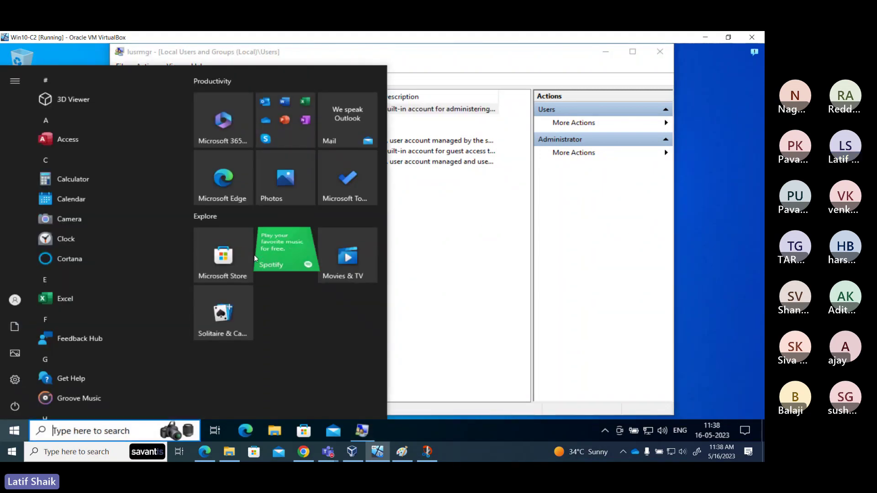
type("m")
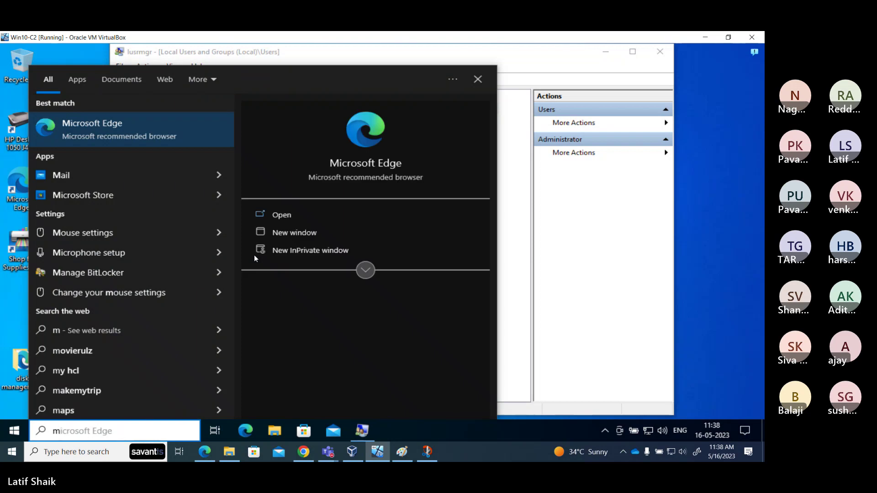
type("agni")
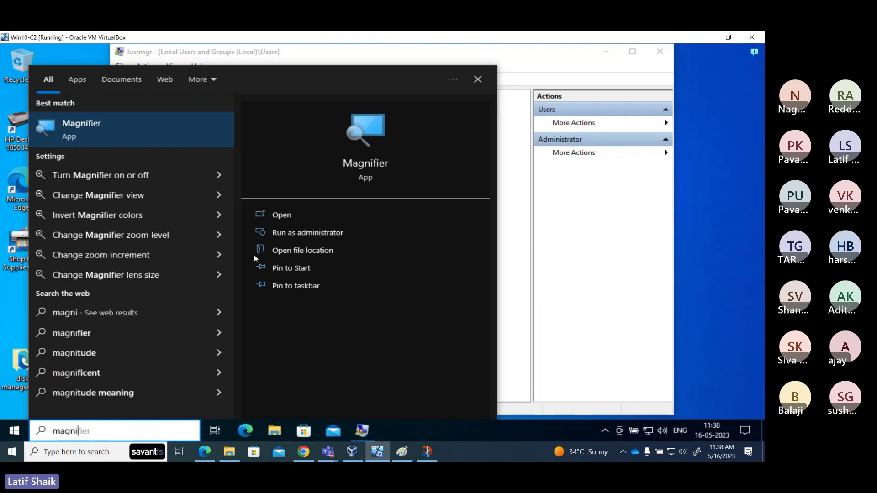
Launch Magnifier, lower its reading speed to 20%, and open the Magnifier settings page.
left_click(190, 135)
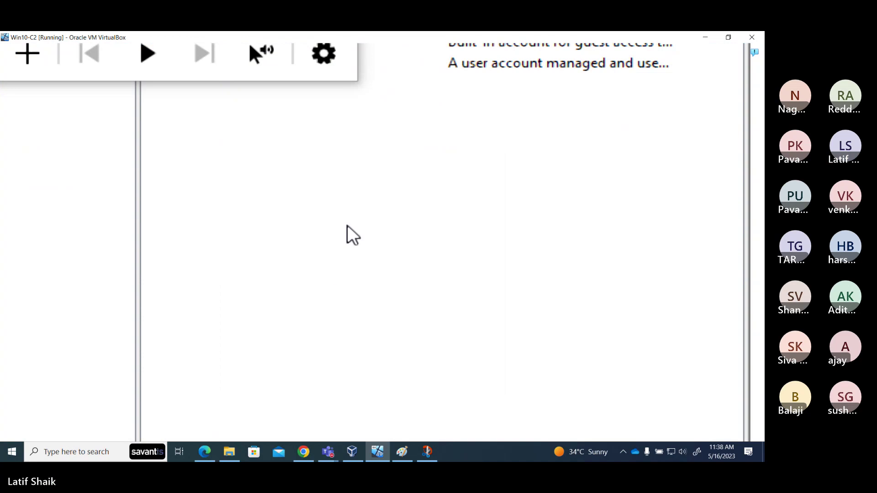
left_click(330, 73)
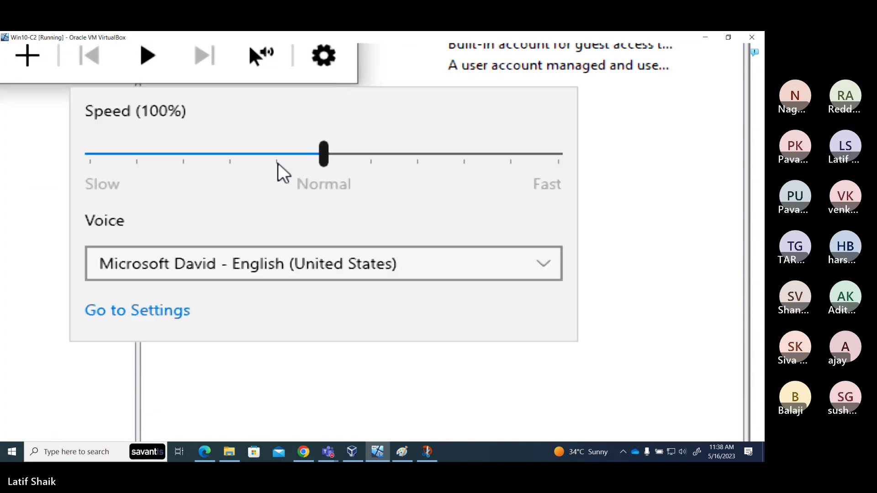
left_click(185, 156)
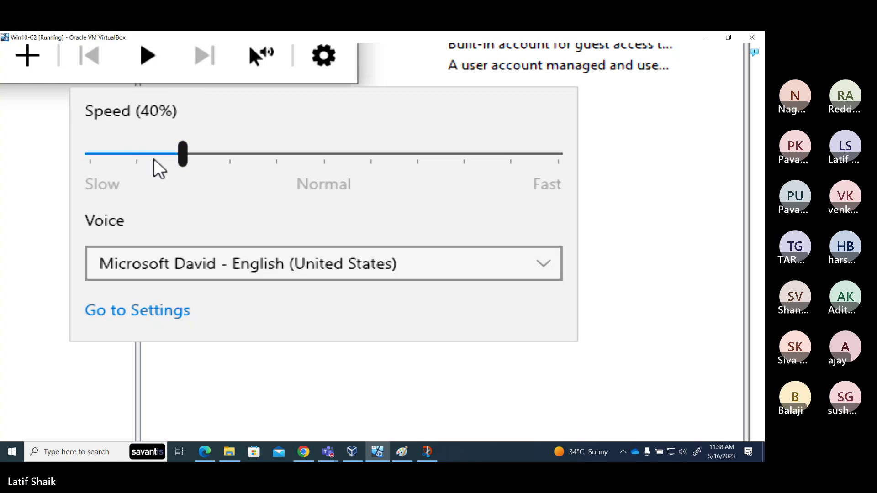
left_click(139, 155)
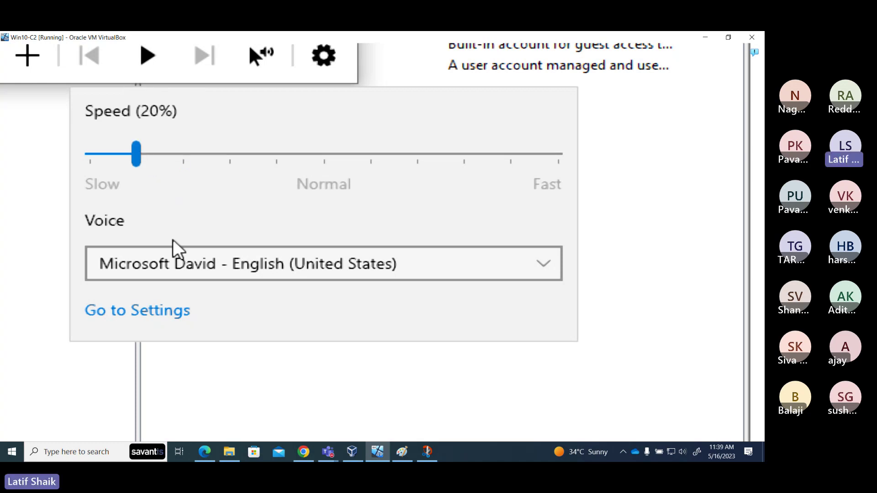
left_click(157, 313)
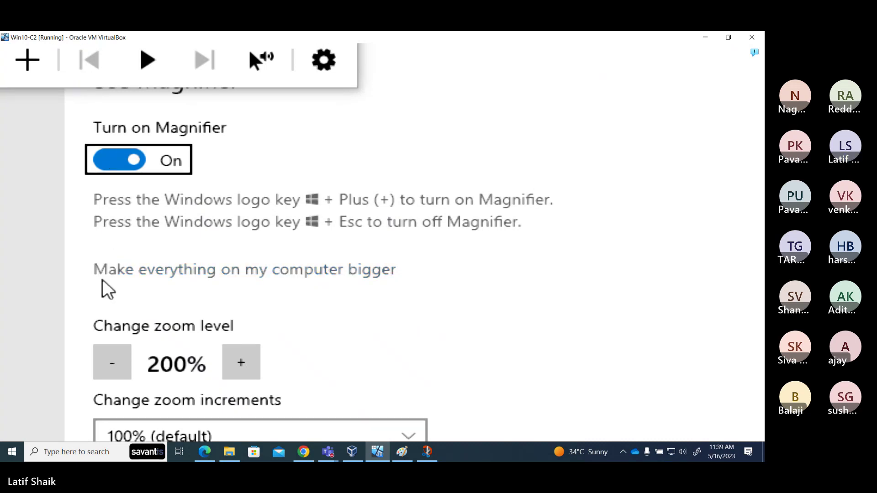
Set Magnifier's zoom increments to 10% and toggle smoothing of images and text.
left_click(114, 368)
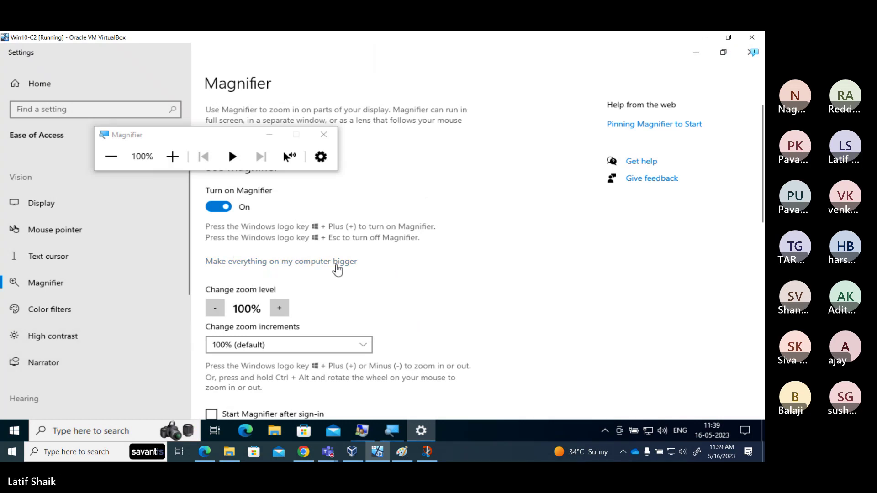
scroll(337, 270, "down", 5)
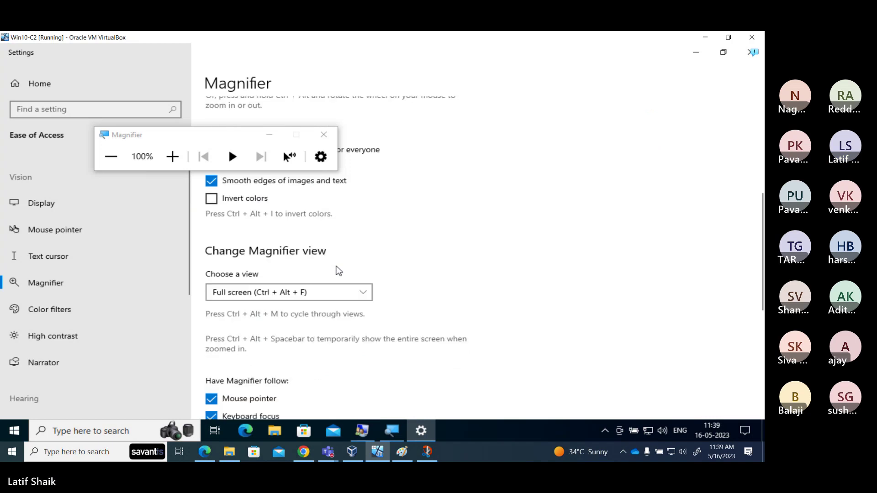
scroll(337, 270, "up", 3)
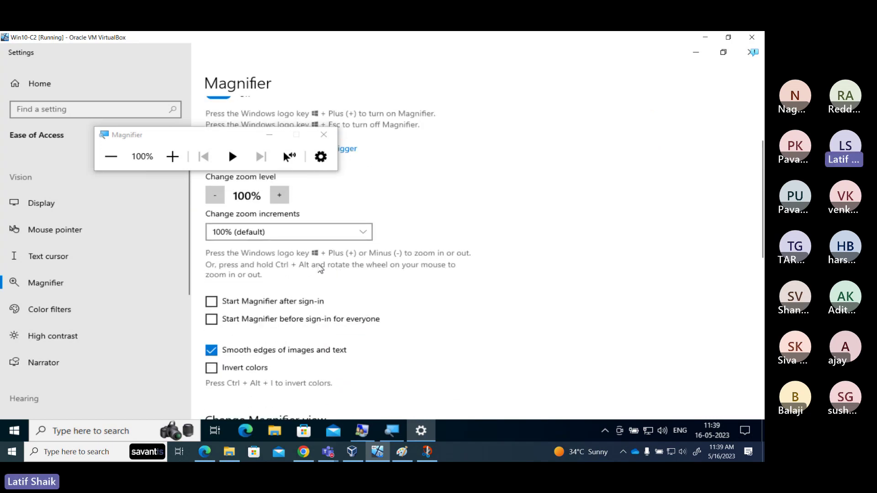
left_click(315, 234)
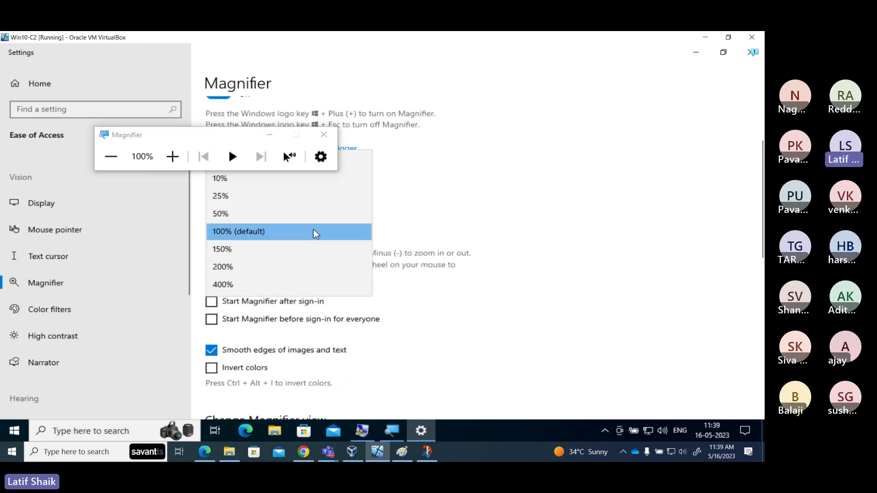
left_click(301, 182)
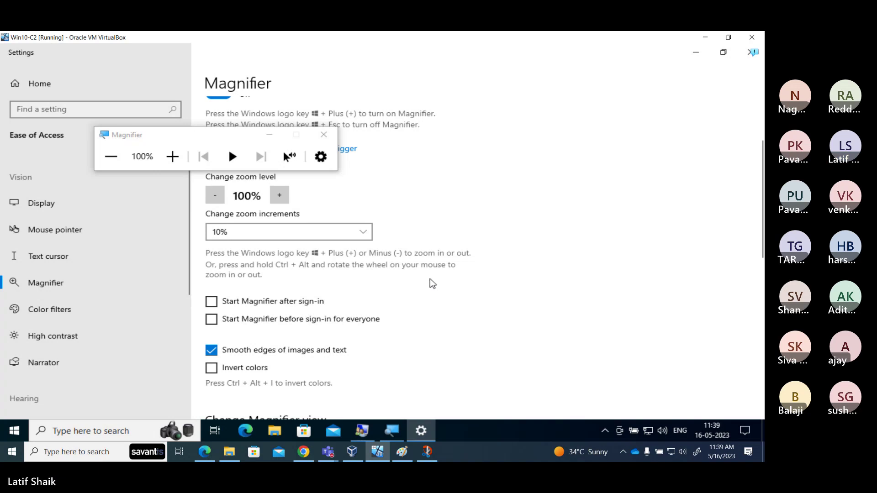
scroll(430, 284, "down", 3)
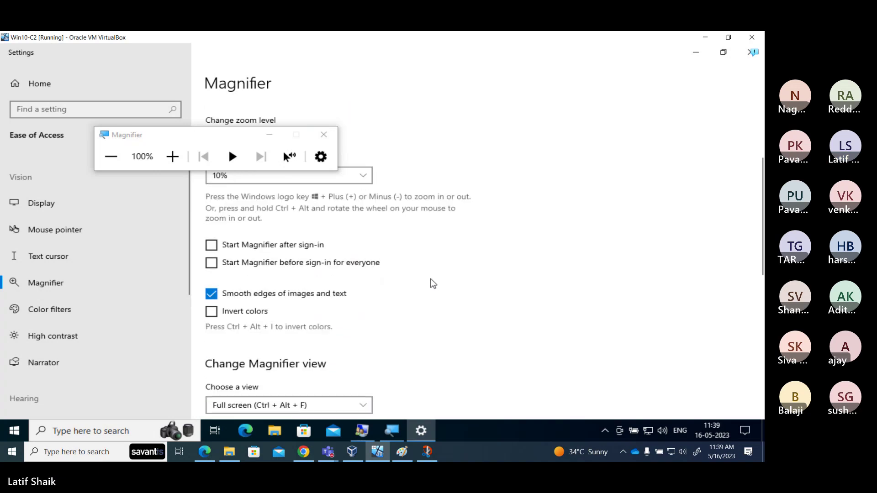
left_click(281, 297)
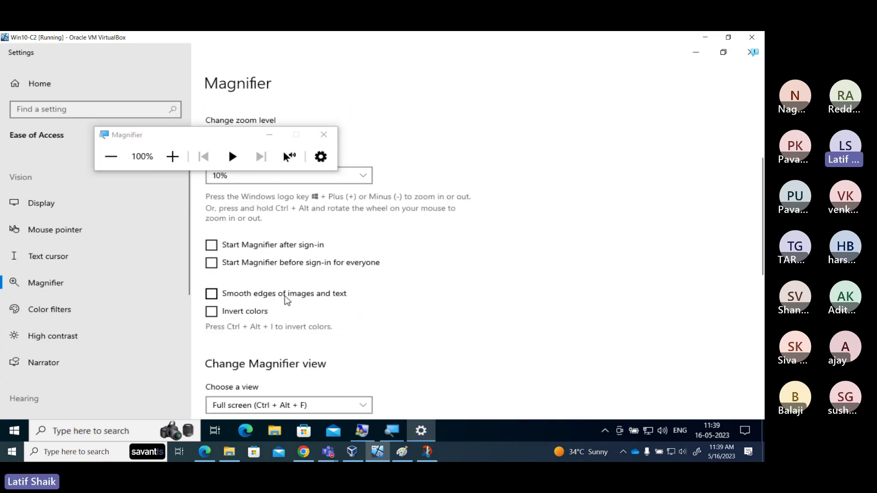
left_click(291, 298)
Test the 10% steps by zooming in to 130% and back to 100%.
left_click(173, 157)
left_click(175, 164)
left_click(175, 164)
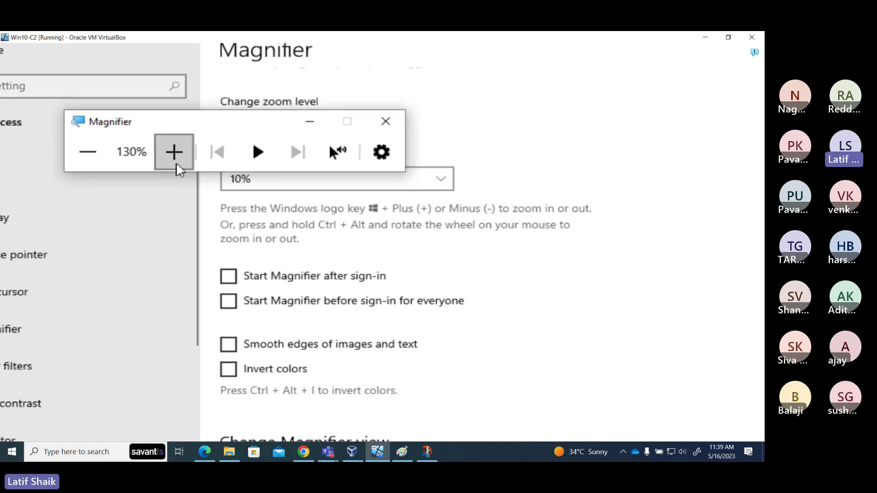
left_click(88, 152)
left_click(88, 152)
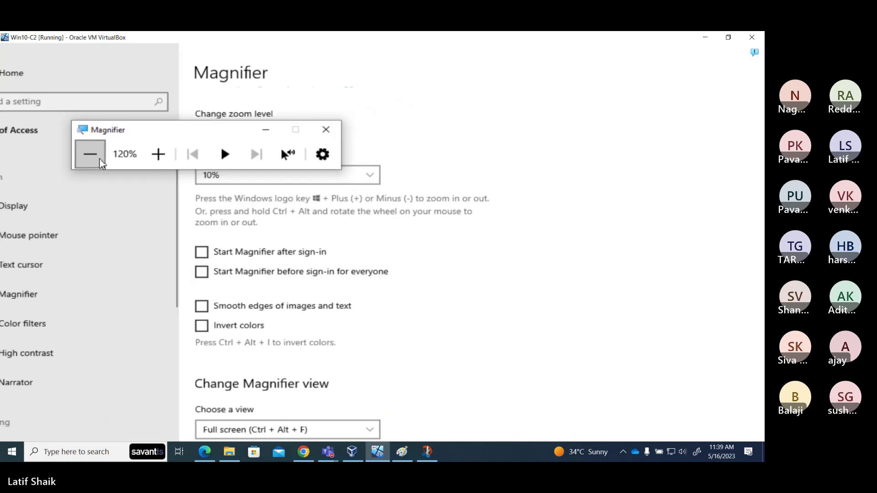
left_click(88, 152)
left_click(88, 152)
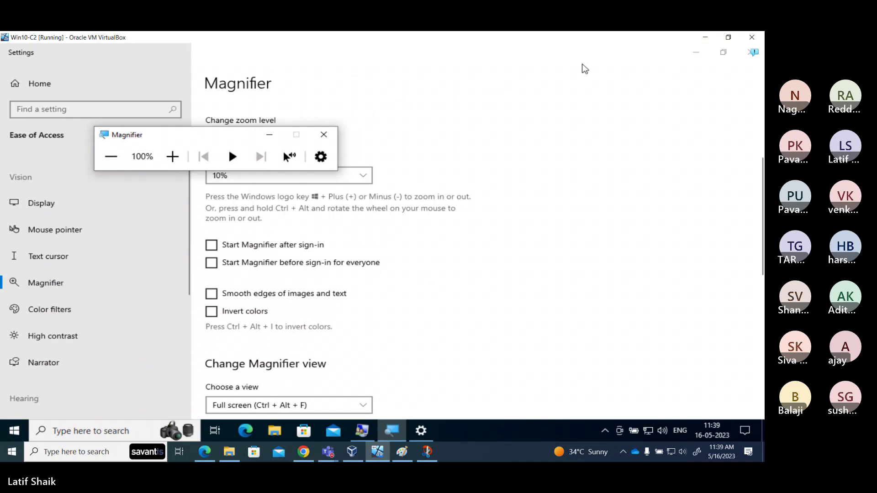
Close Magnifier settings, move the toolbar top-right, zoom to 130%, and show reading options.
left_click(752, 51)
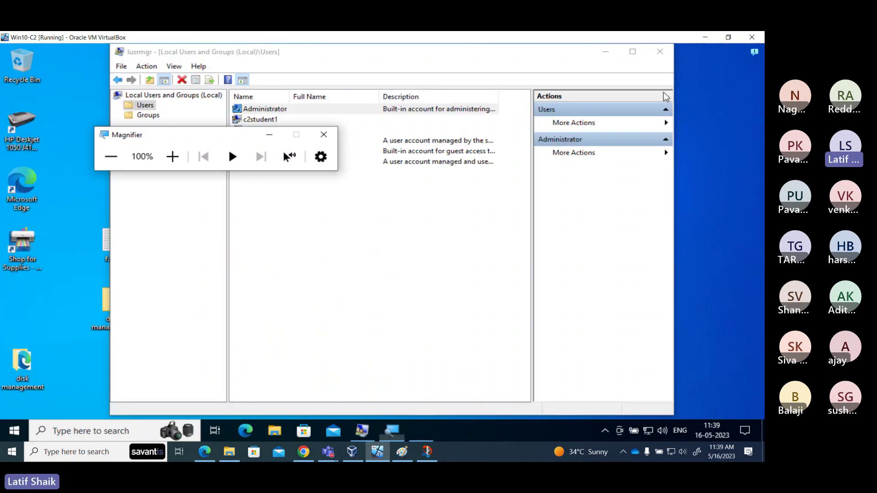
left_click_drag(226, 138, 591, 56)
left_click(536, 72)
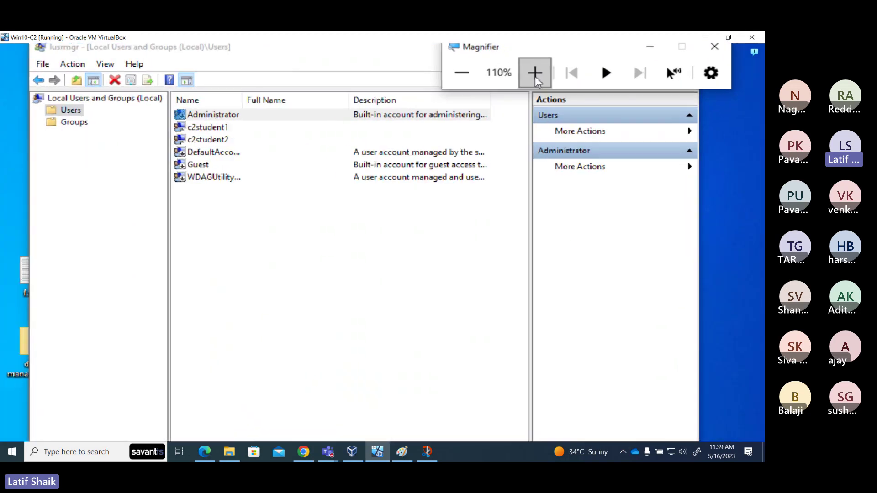
left_click(536, 76)
left_click(536, 76)
left_click(313, 53)
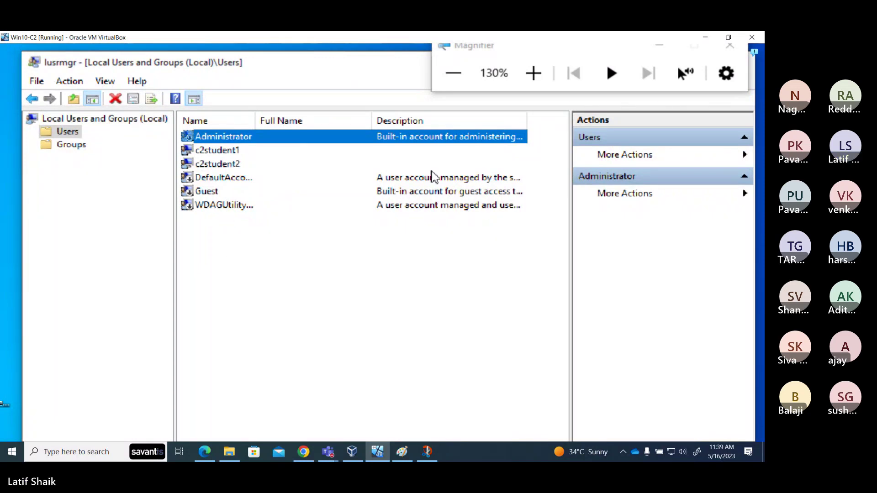
left_click(726, 73)
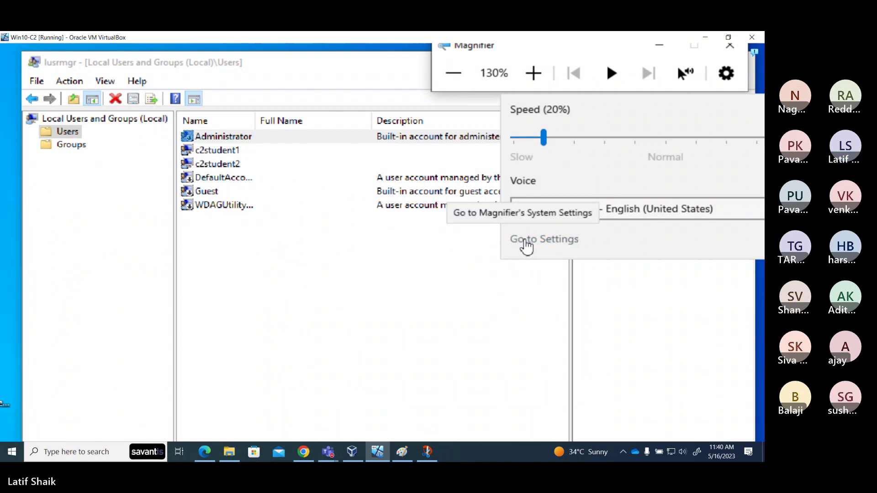
Turn on 'Smooth edges of images and text', then minimize Settings and Local Users and Groups.
left_click(527, 247)
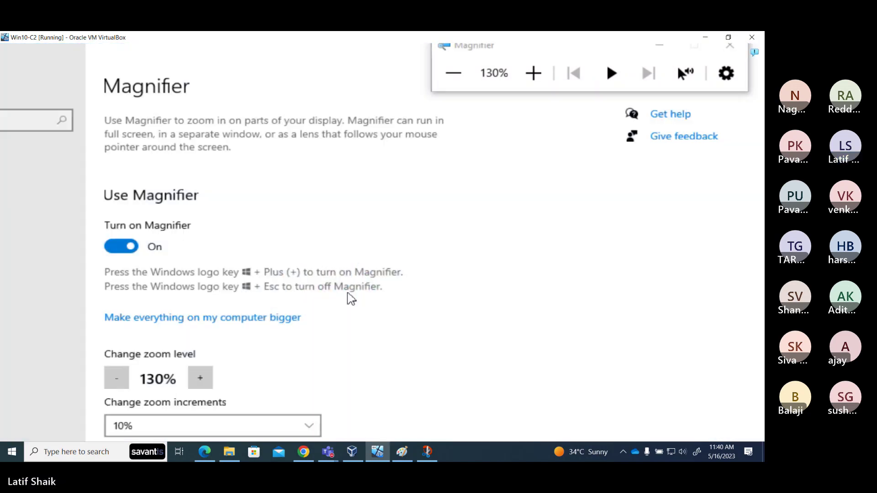
scroll(231, 349, "down", 5)
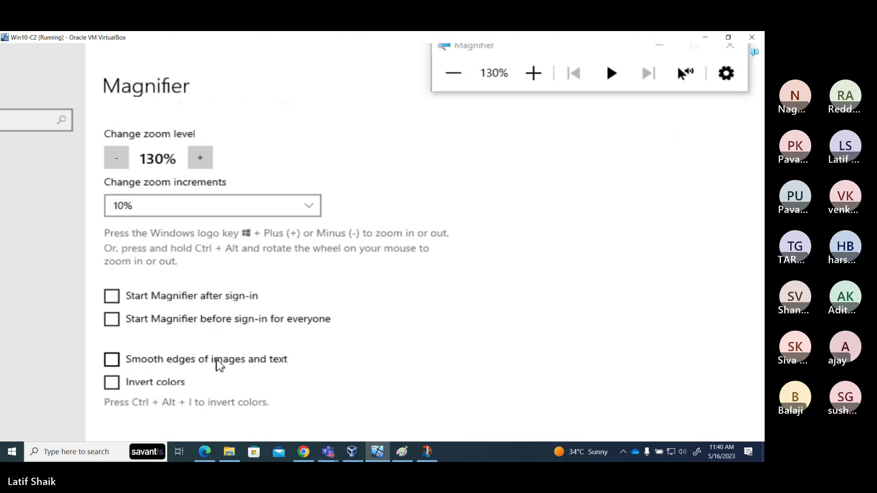
left_click(220, 364)
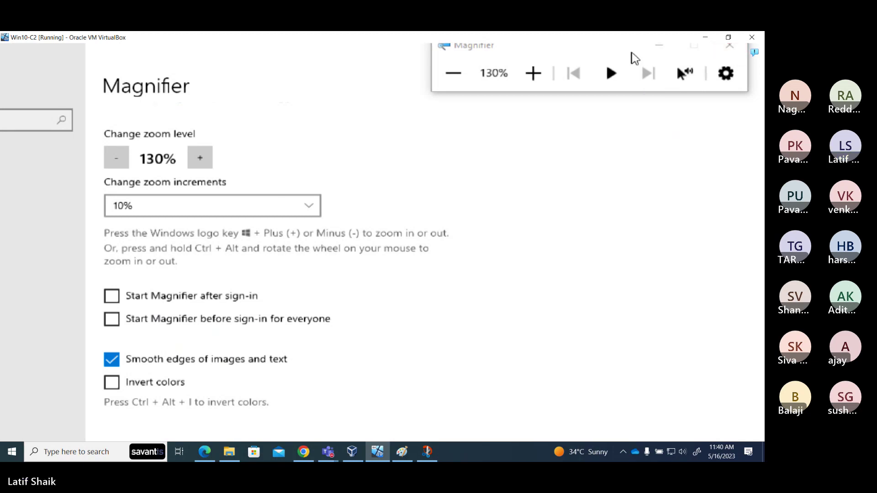
left_click_drag(630, 47, 596, 58)
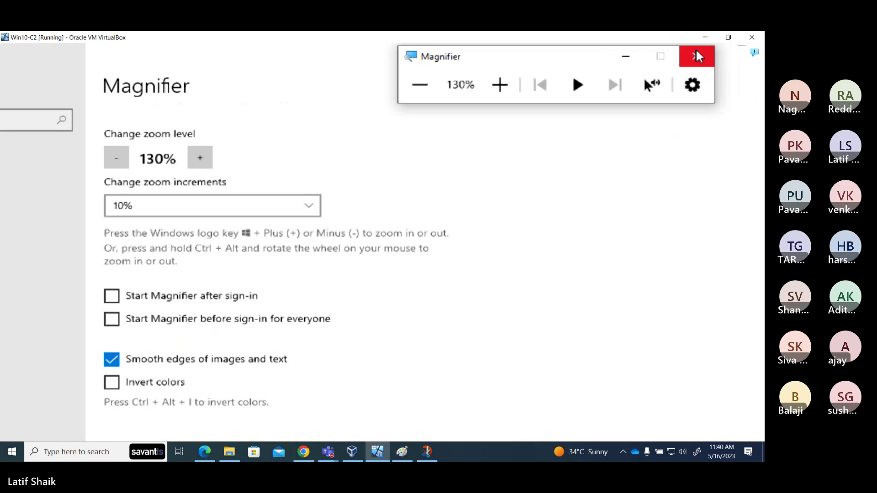
left_click(727, 58)
left_click(730, 56)
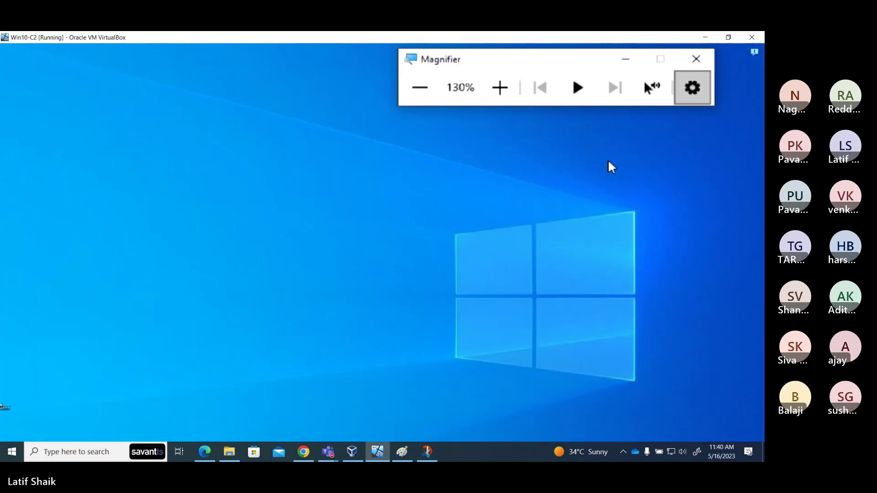
Relaunch lusrmgr.msc, turn edge smoothing off, zoom Magnifier back to 100%, and close Settings.
key("super+r")
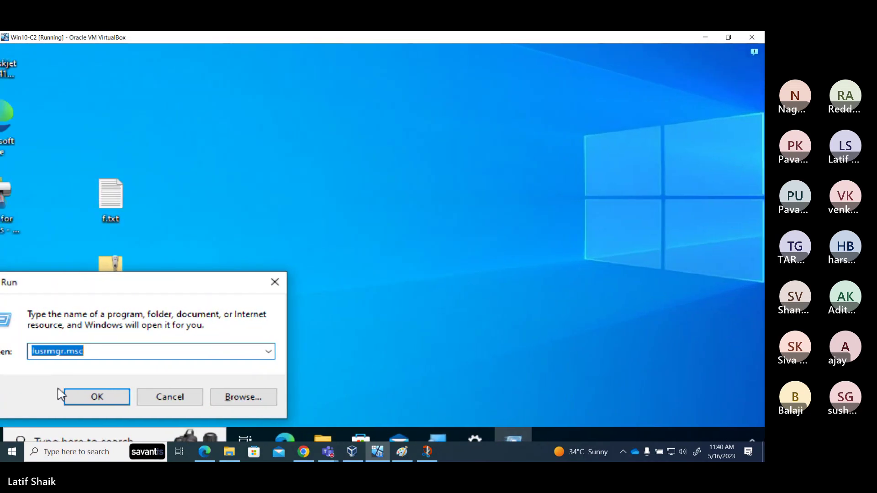
left_click(69, 399)
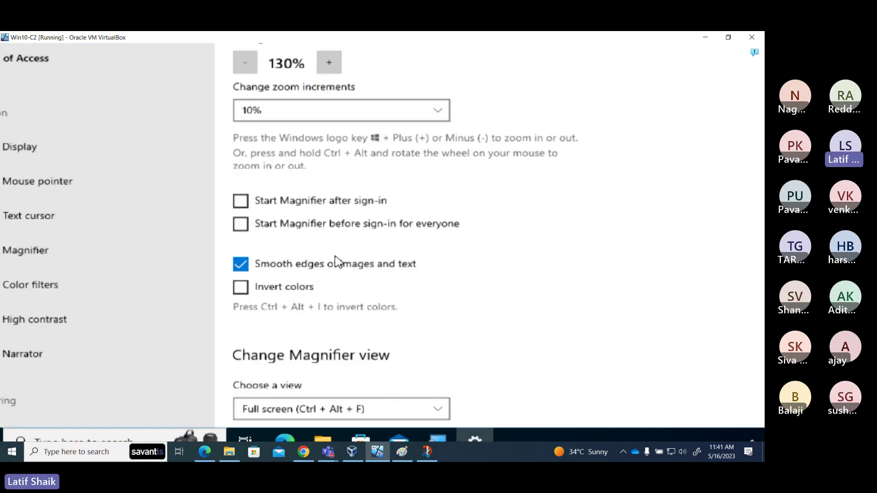
left_click(338, 264)
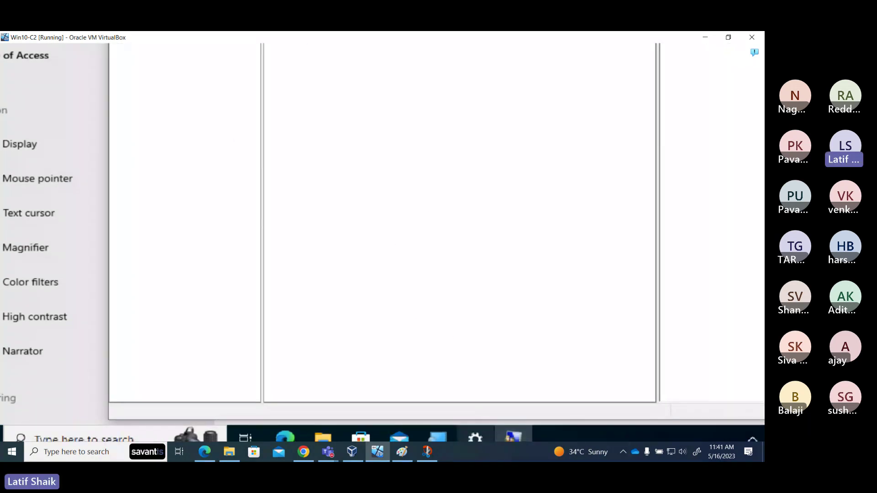
left_click(475, 437)
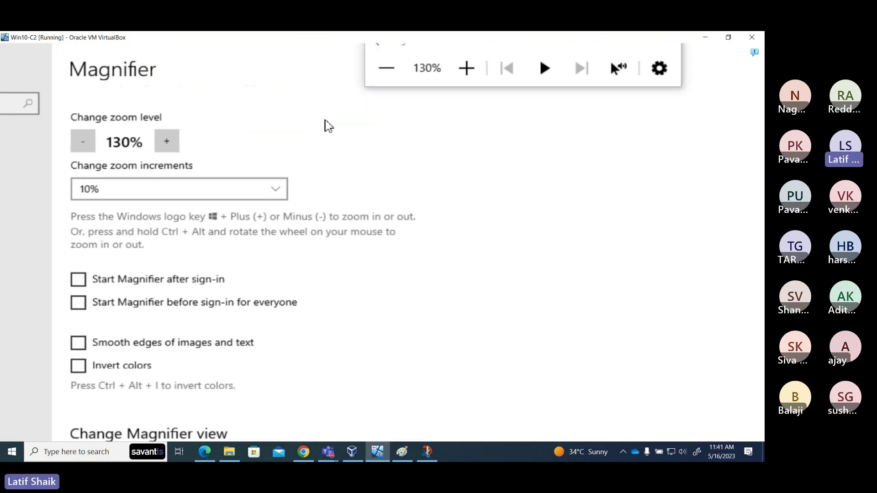
left_click(375, 72)
left_click(375, 72)
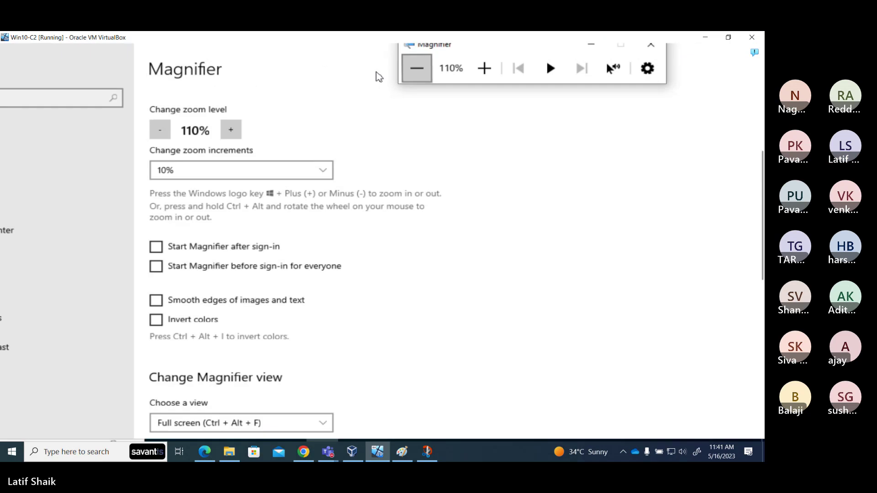
left_click(375, 72)
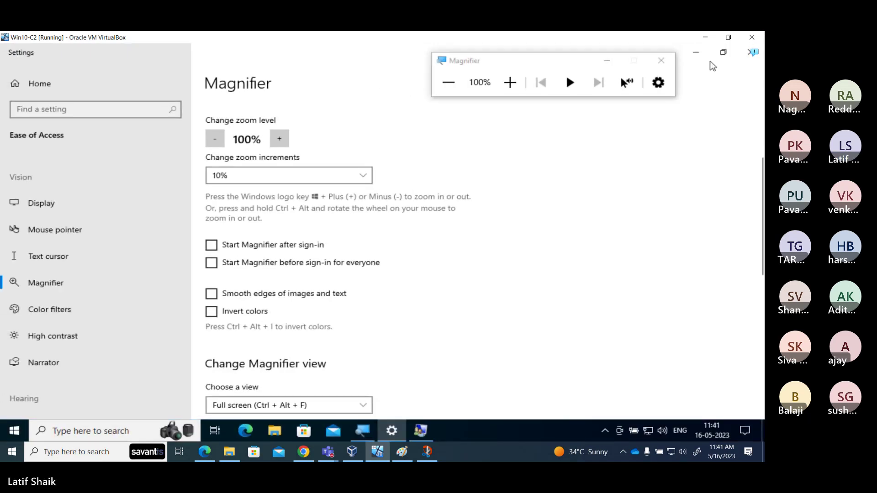
left_click(752, 52)
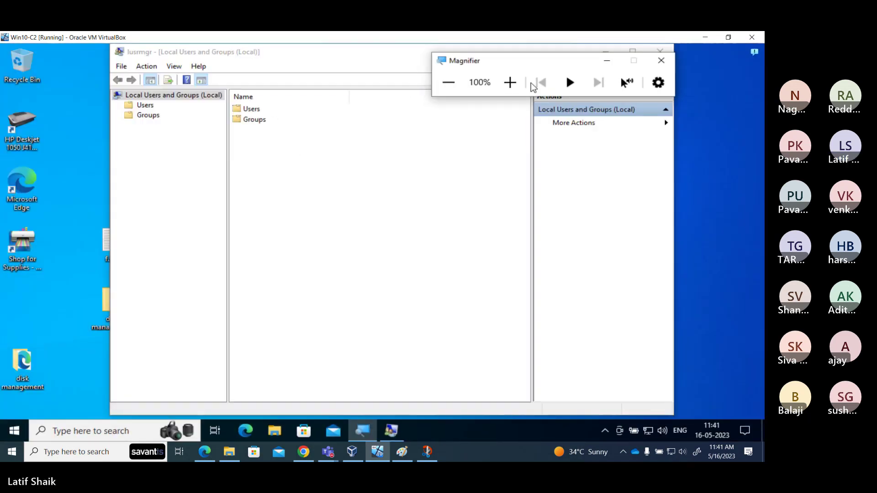
Open the Users folder in lusrmgr and magnify the screen to 130%.
left_click_drag(524, 64, 589, 53)
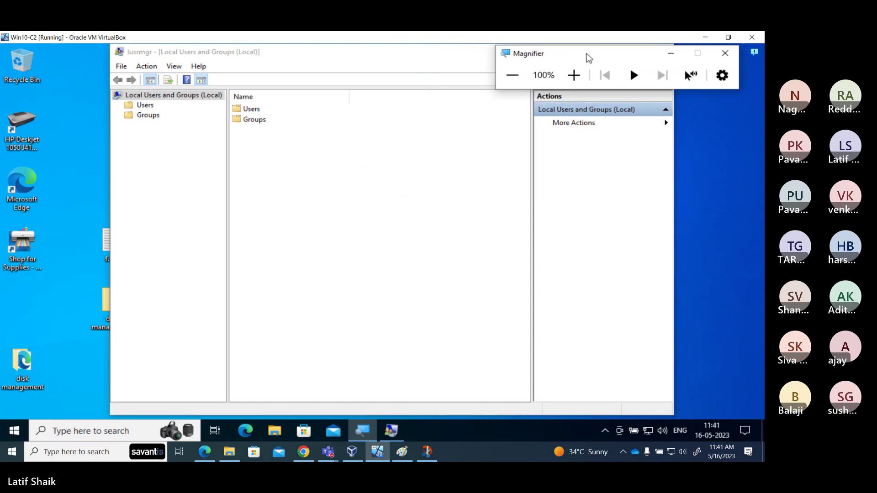
left_click(253, 112)
double_click(253, 112)
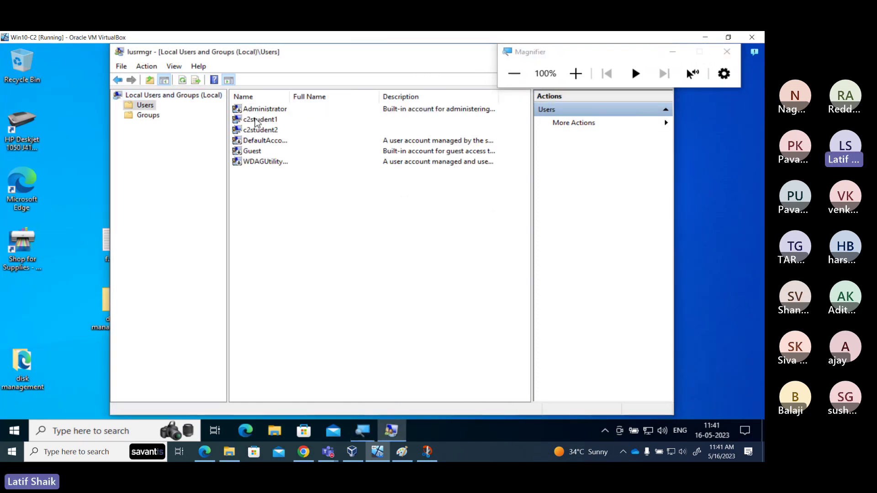
left_click(576, 73)
left_click(576, 74)
left_click(576, 74)
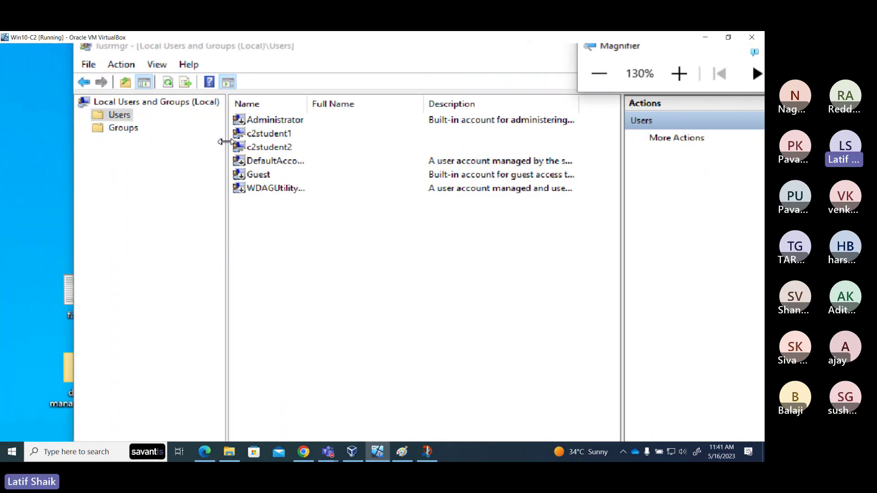
Select Administrator, then Guest, then switch to Groups and select the Users group.
left_click(256, 120)
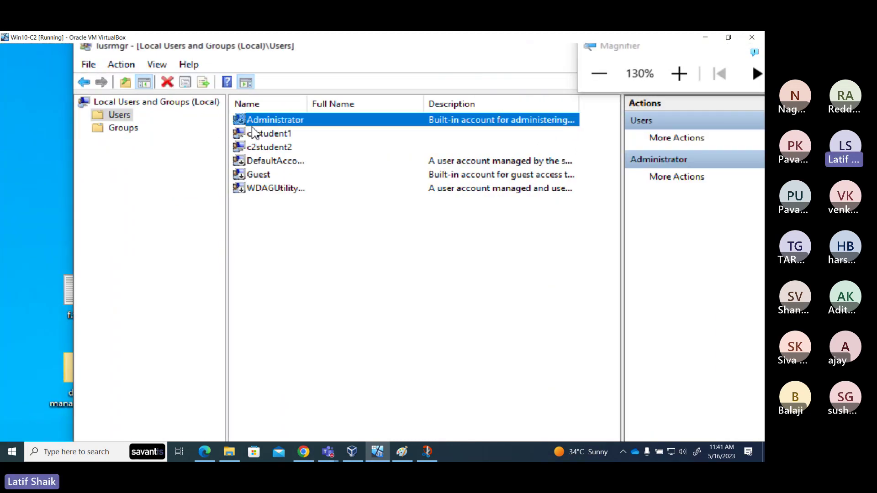
left_click(261, 201)
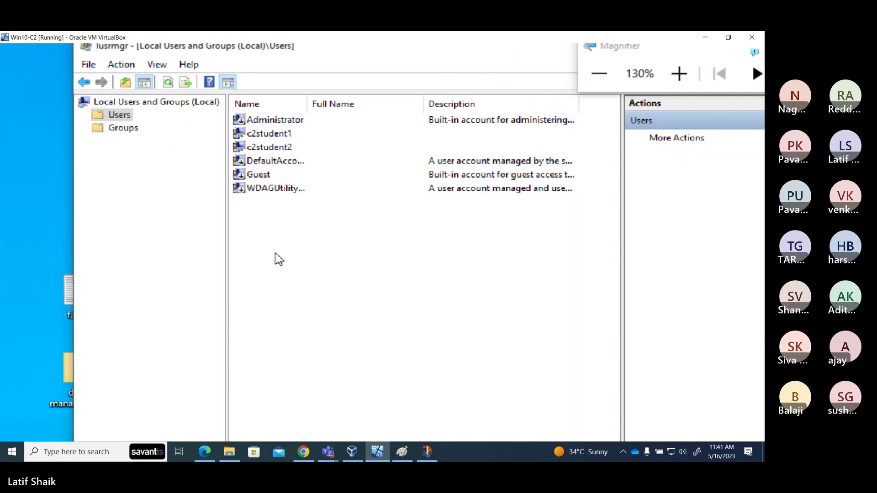
left_click(259, 179)
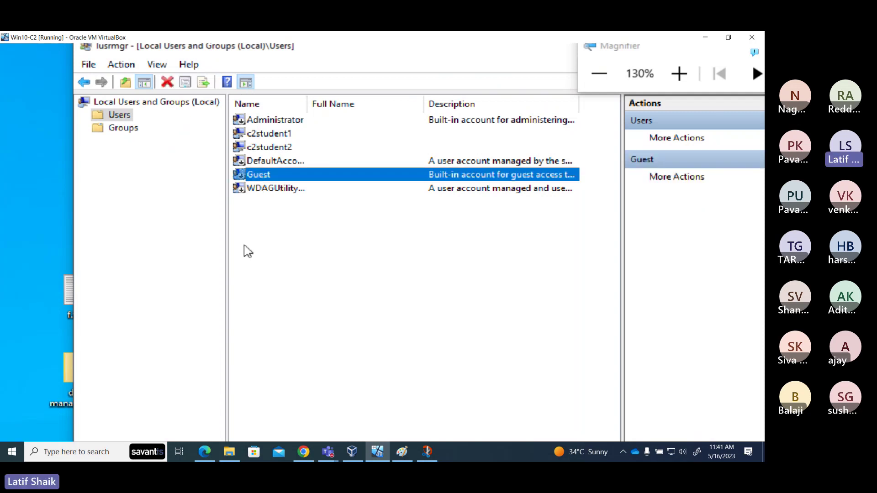
left_click(130, 133)
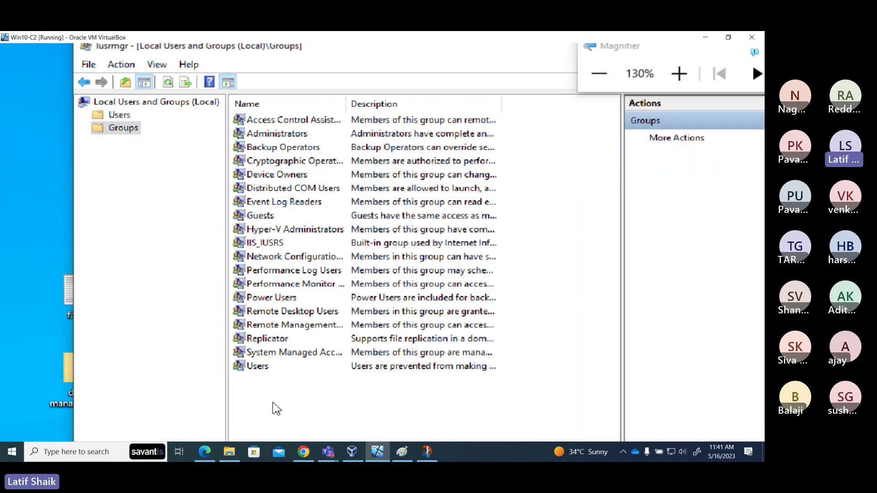
left_click(264, 366)
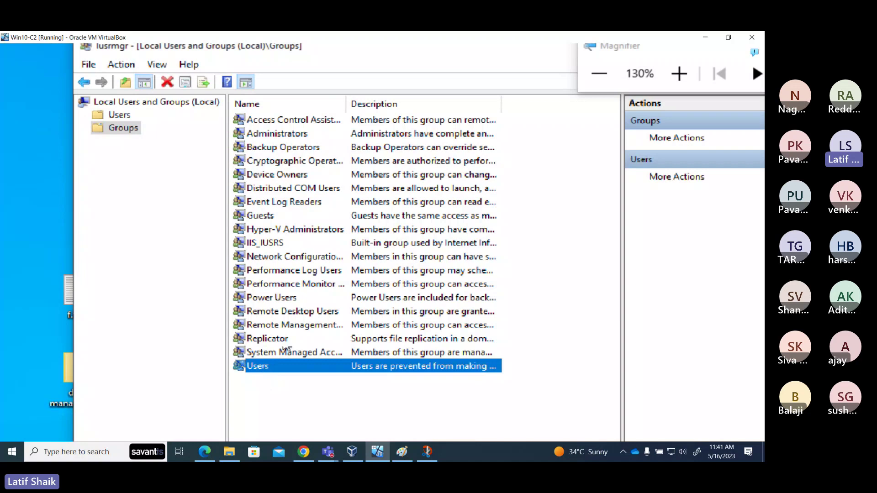
double_click(276, 137)
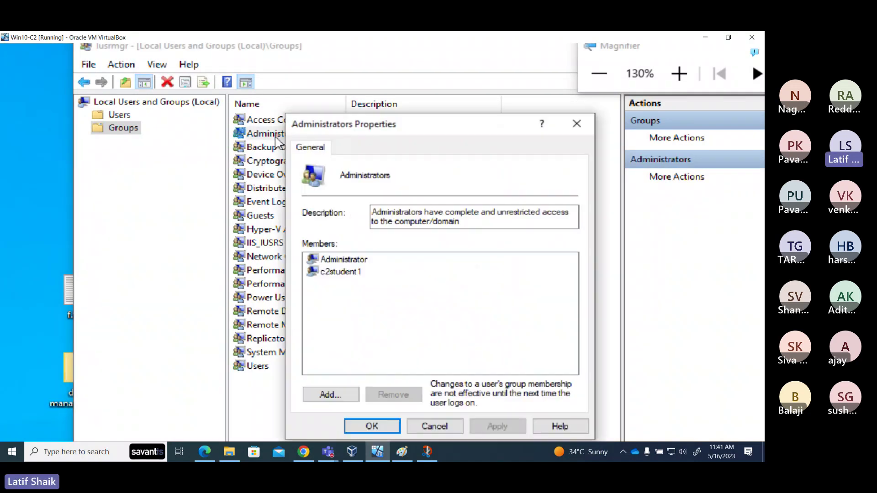
left_click_drag(341, 125, 363, 77)
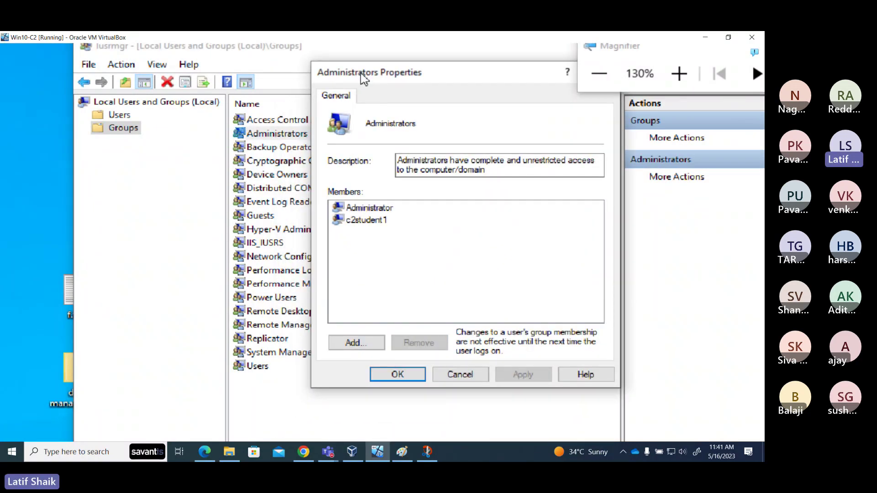
left_click(370, 208)
left_click(376, 220)
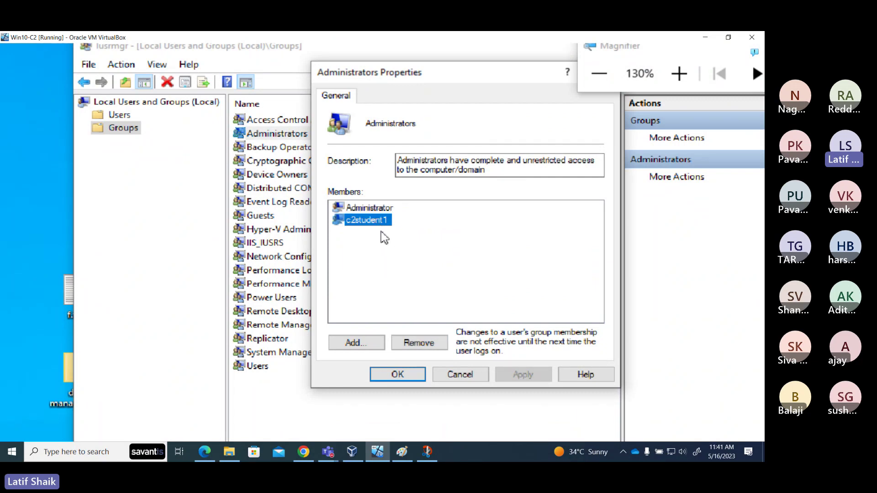
left_click(371, 342)
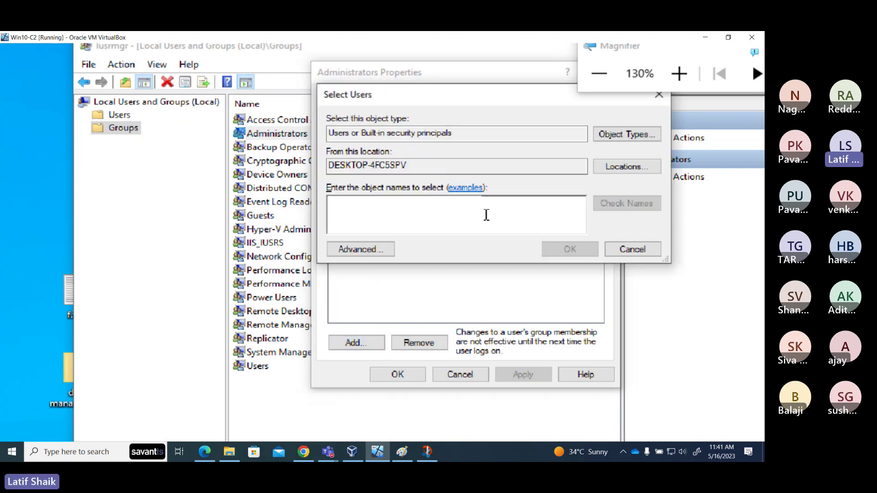
left_click(380, 249)
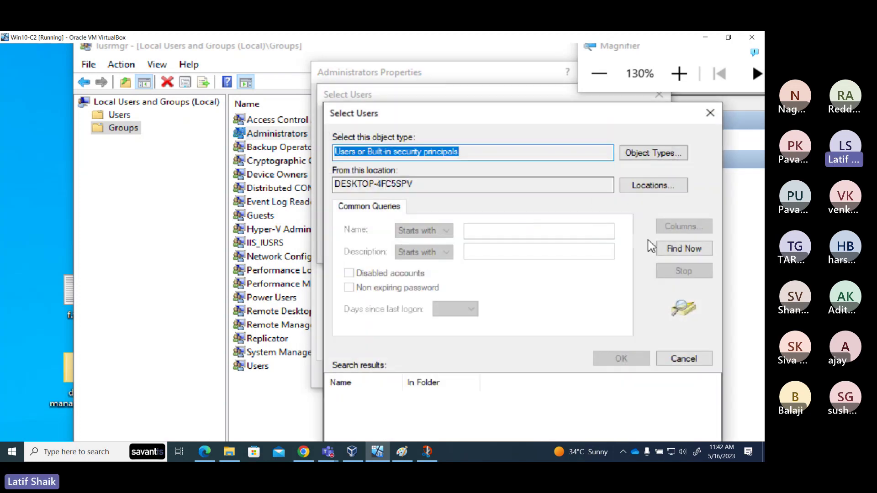
left_click(666, 249)
scroll(407, 420, "down", 3)
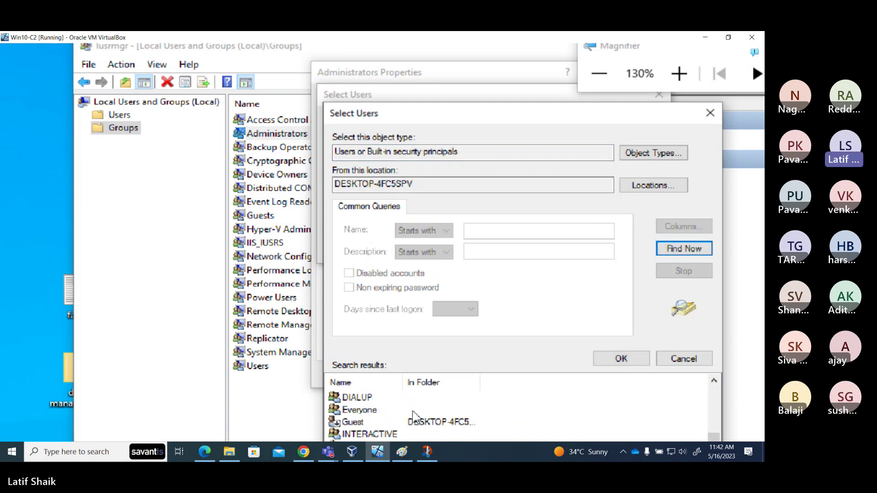
scroll(402, 424, "up", 2)
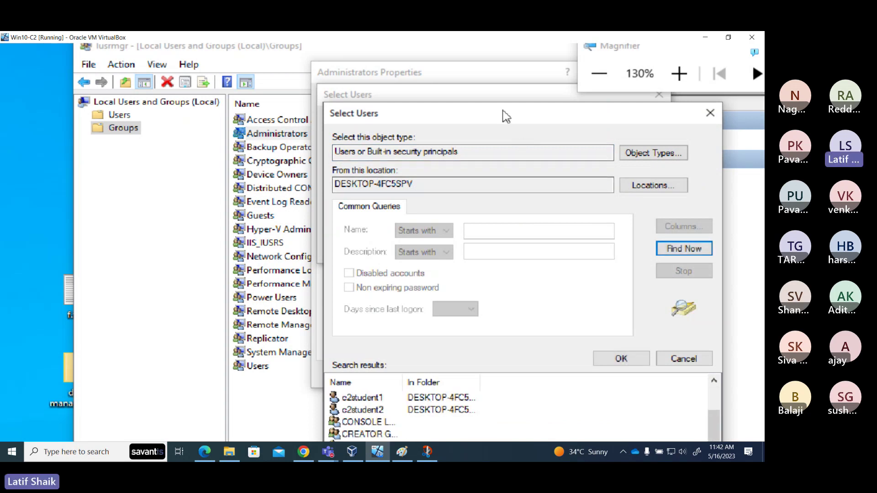
left_click_drag(503, 115, 439, 64)
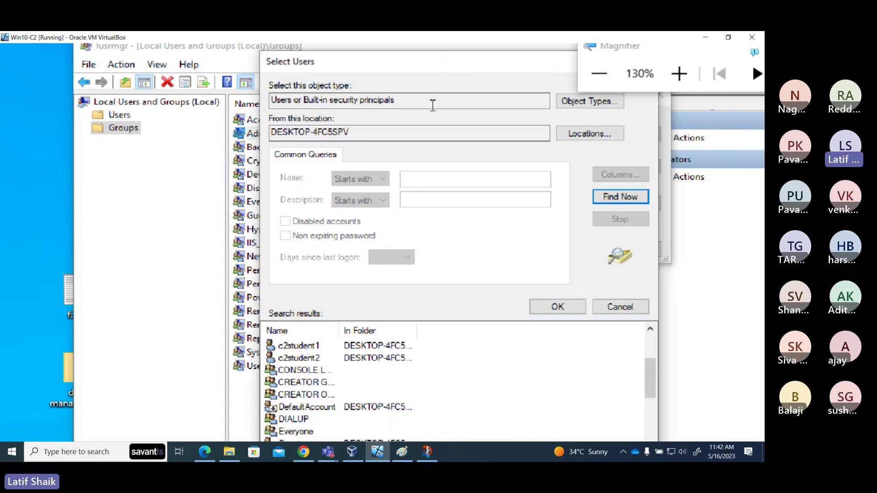
left_click(304, 359)
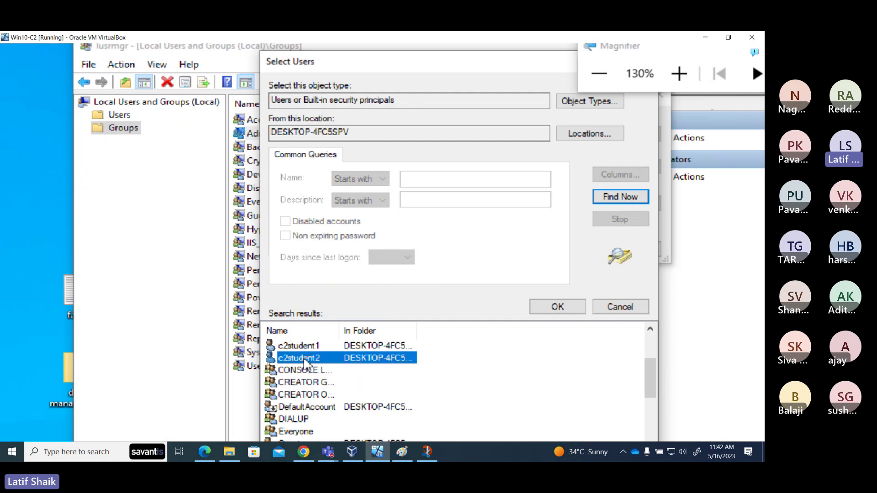
left_click(545, 310)
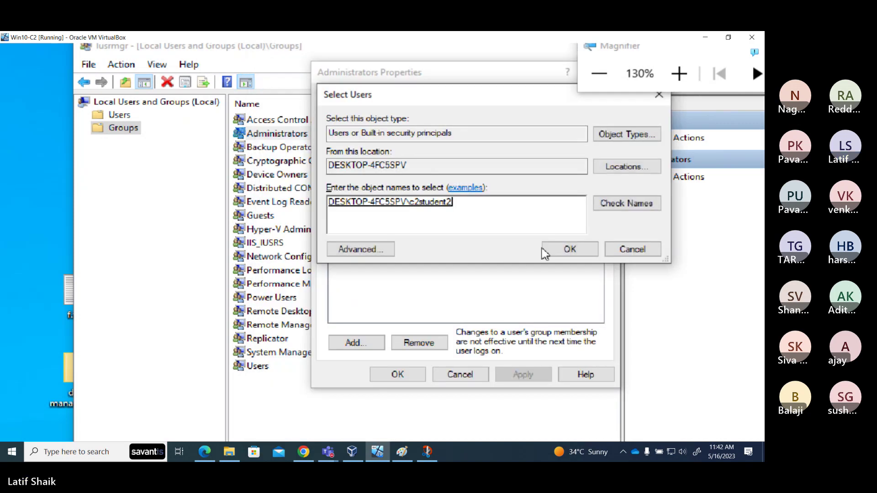
left_click(548, 252)
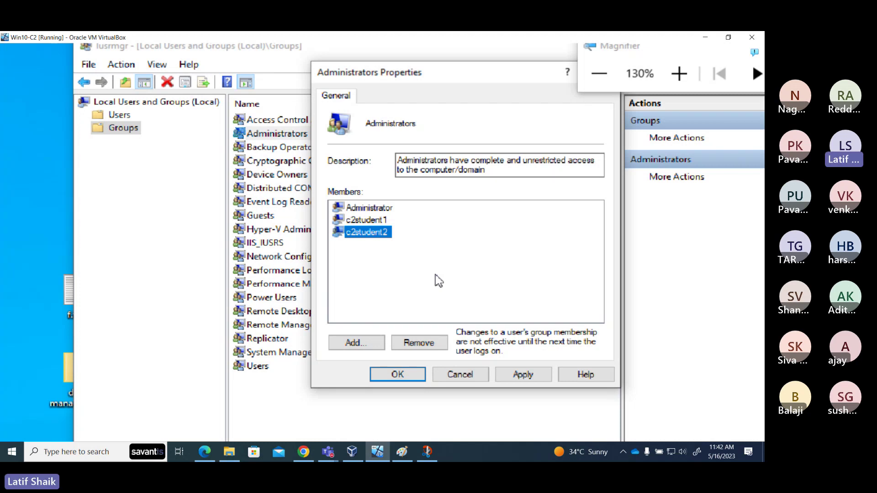
left_click(429, 343)
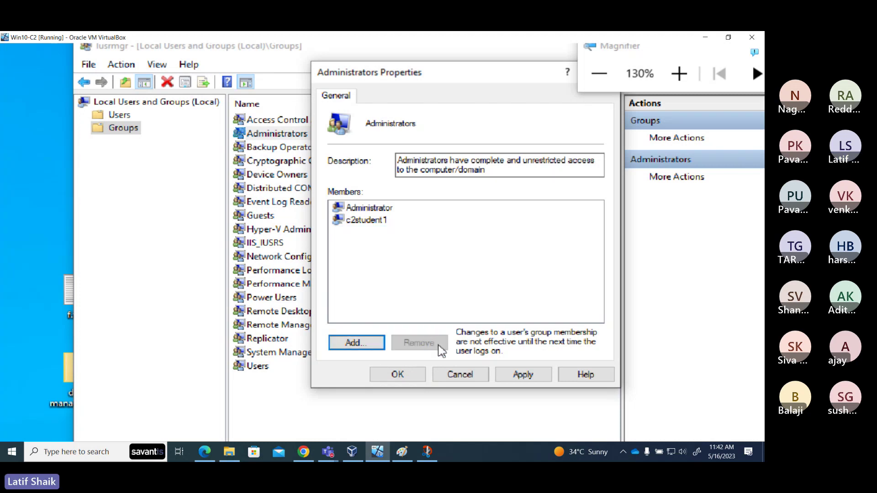
left_click(461, 375)
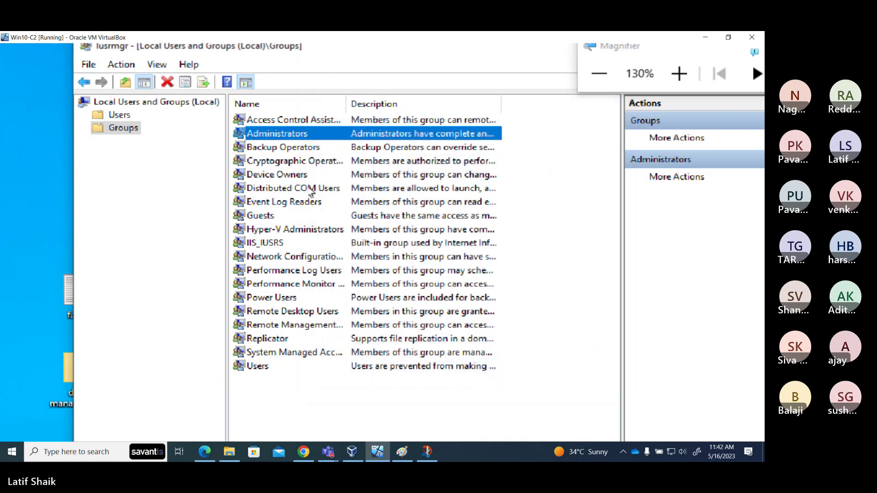
Select Backup Operators, Guests, Device Owners, Remote Management Users and Remote Desktop Users in turn.
left_click(294, 148)
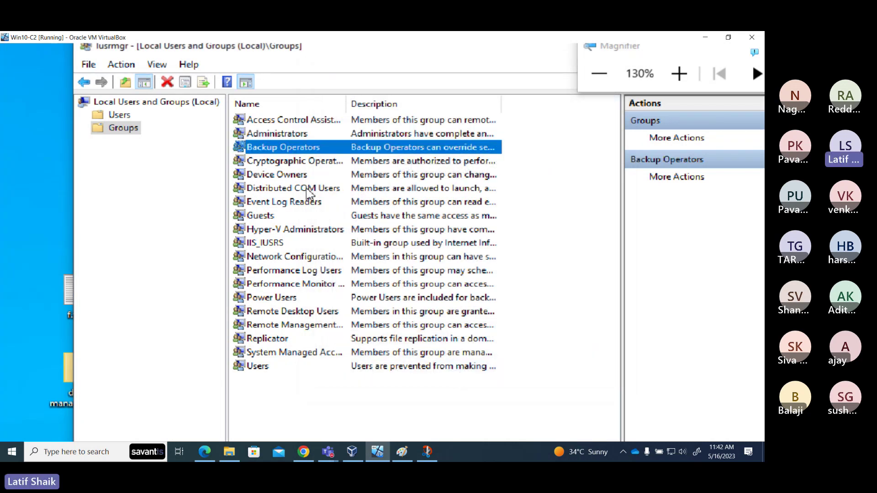
left_click(305, 219)
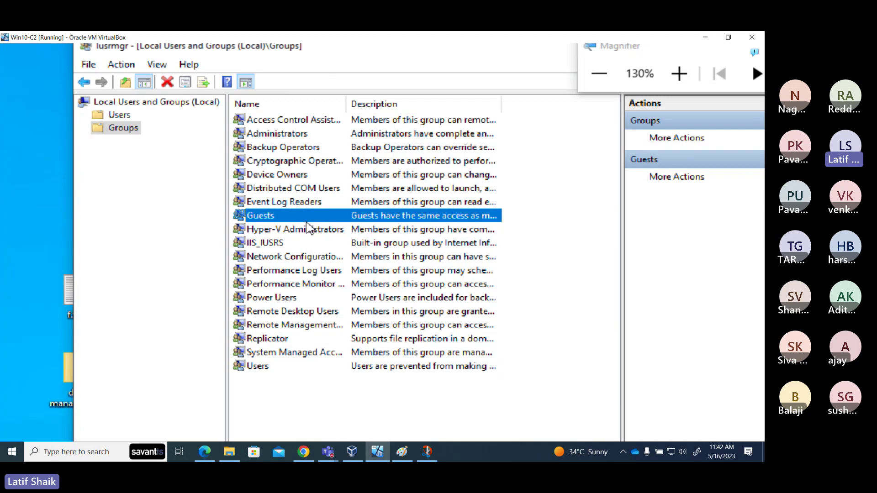
left_click(292, 178)
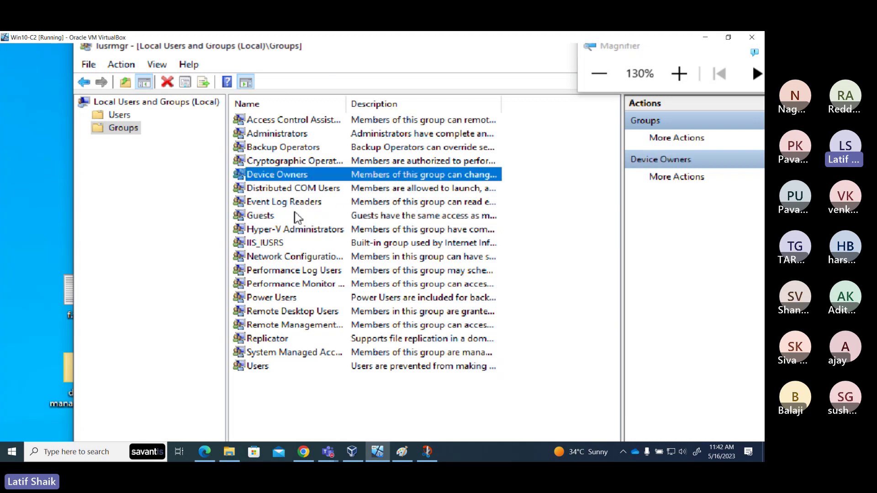
left_click(296, 384)
left_click(295, 325)
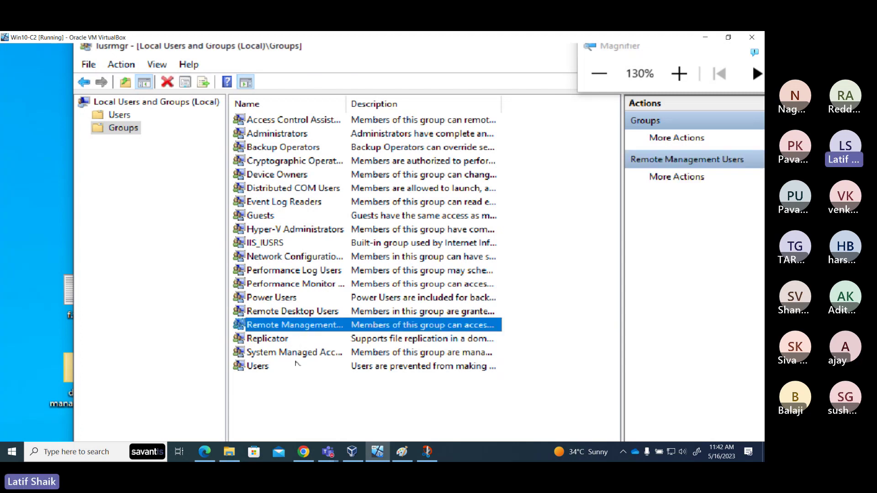
left_click(307, 312)
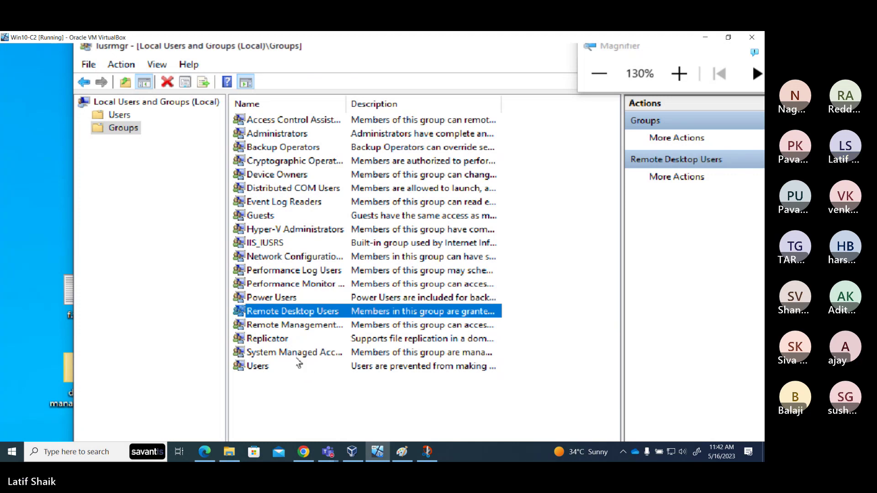
left_click(119, 115)
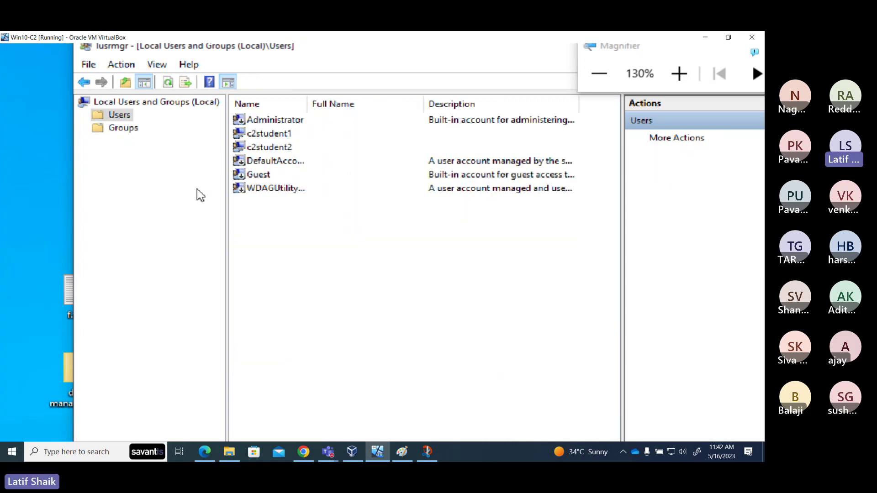
right_click(304, 237)
left_click(277, 147)
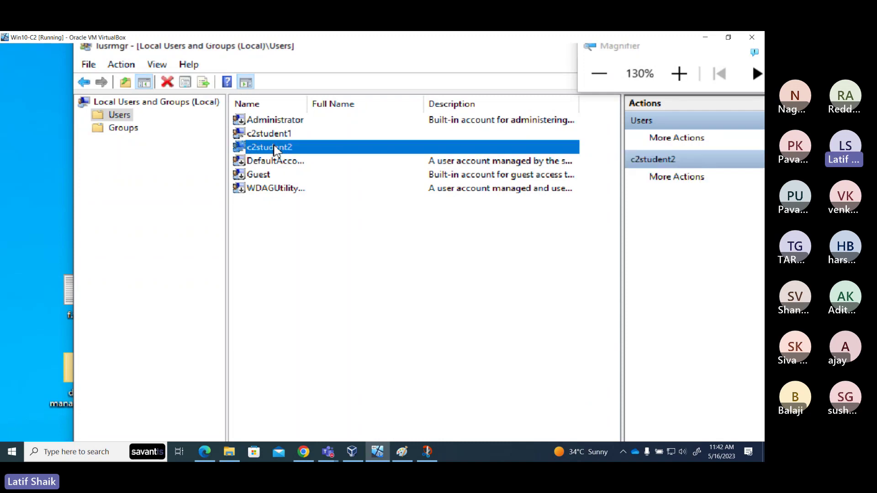
right_click(275, 146)
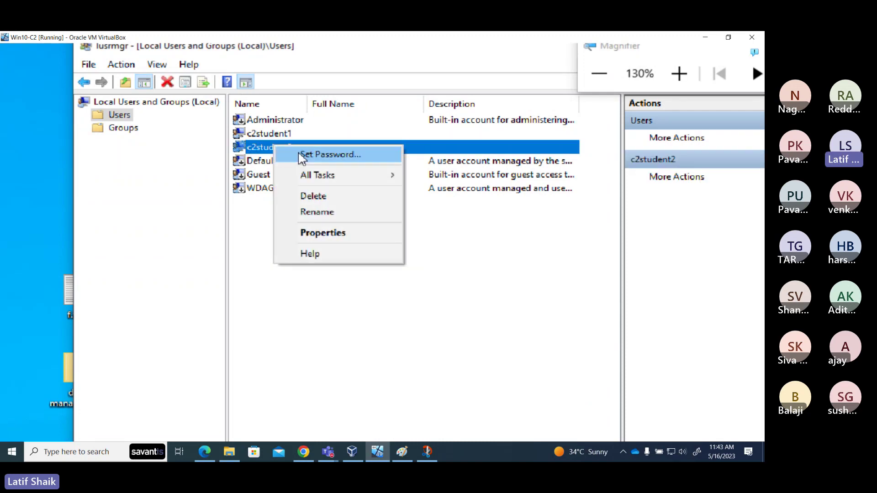
left_click(254, 224)
right_click(273, 225)
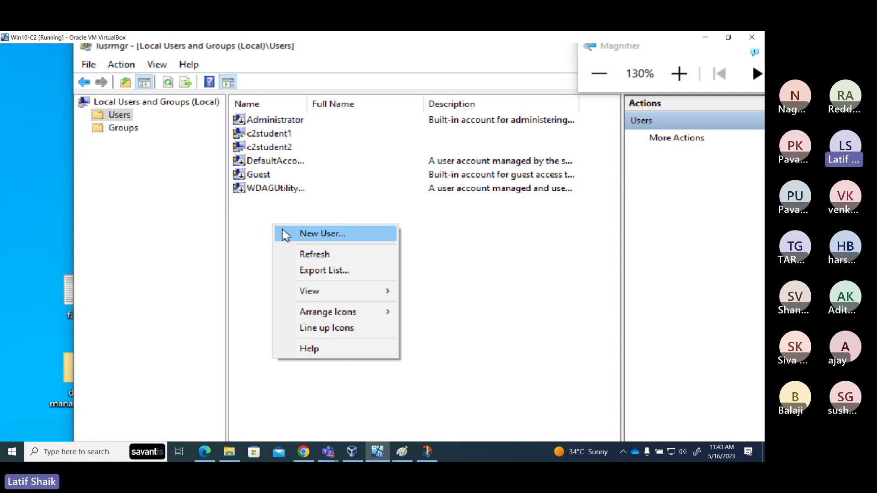
left_click(286, 235)
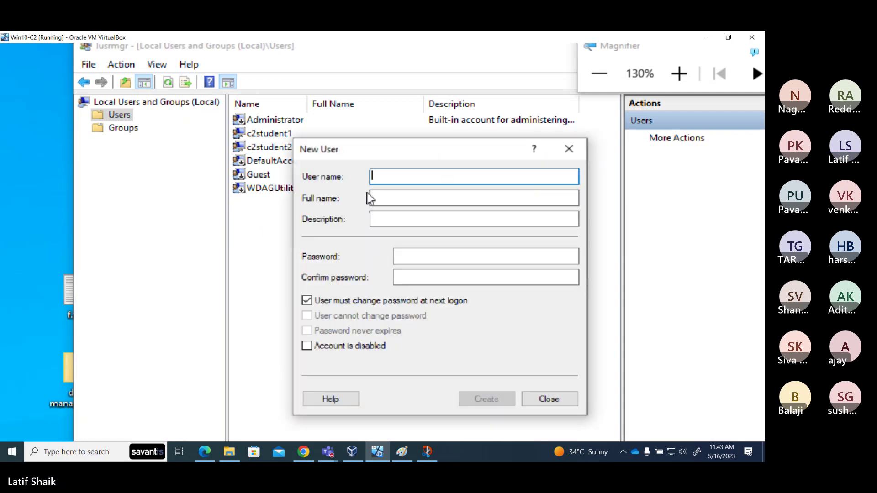
type("c")
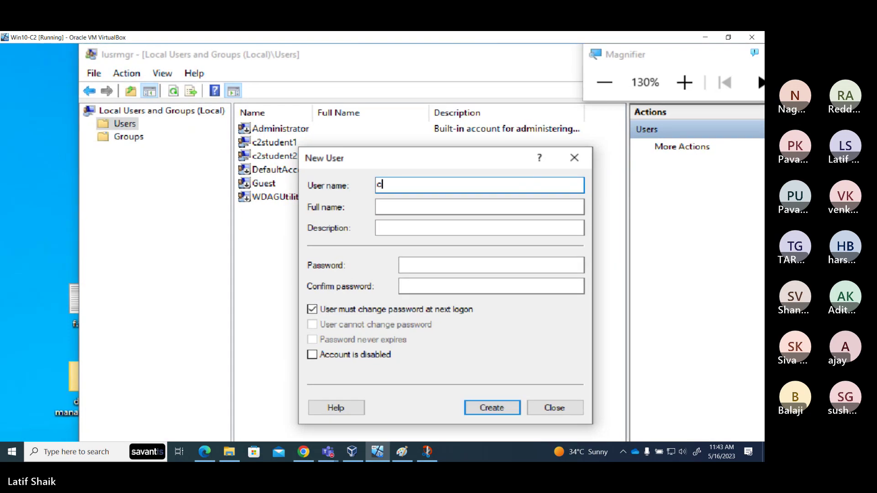
type("2user")
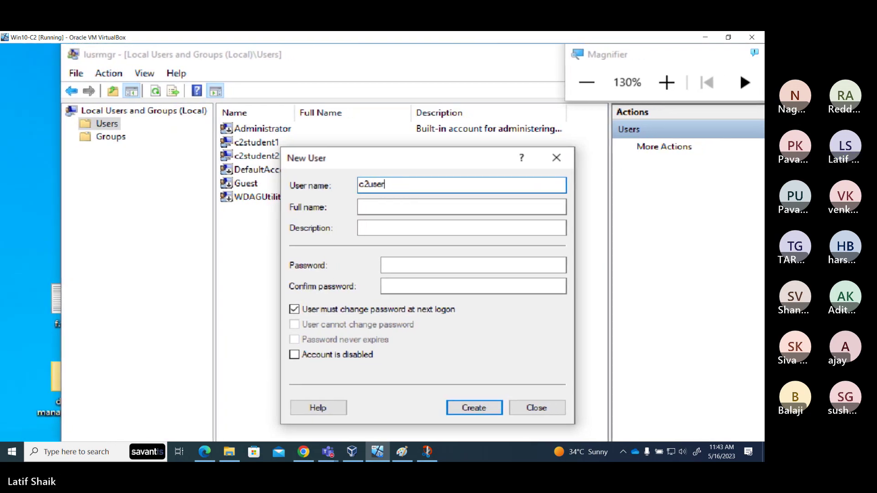
key("BackSpace")
key("BackSpace")
key("BackSpace")
key("BackSpace")
type("st")
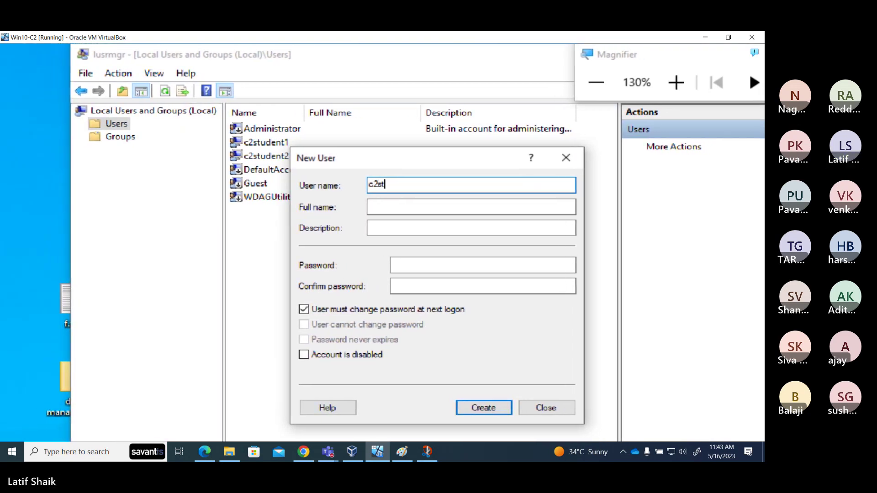
type("udent3")
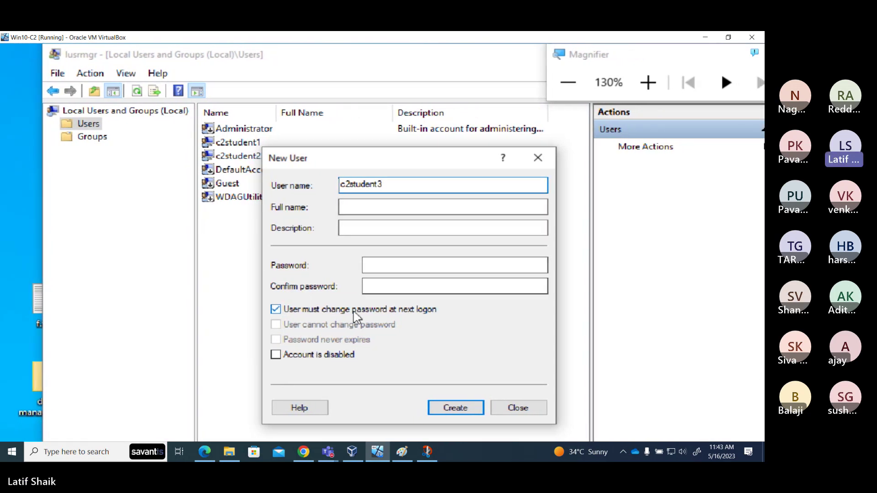
left_click(275, 310)
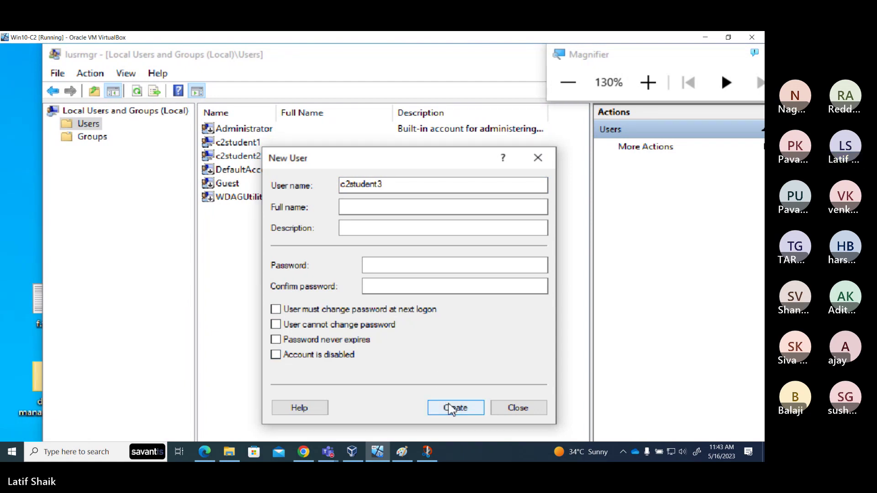
left_click(515, 410)
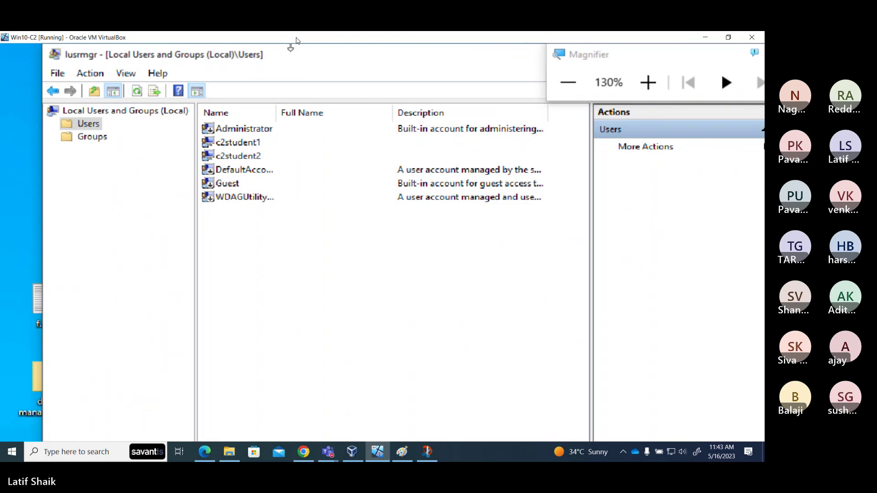
Lower the guest Magnifier zoom three times, back down to 100%.
mouse_move(429, 454)
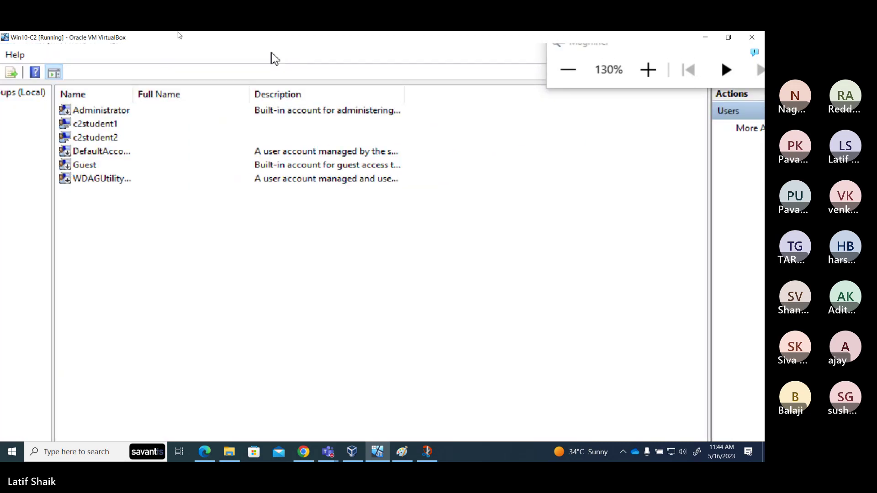
left_click(565, 80)
left_click(566, 80)
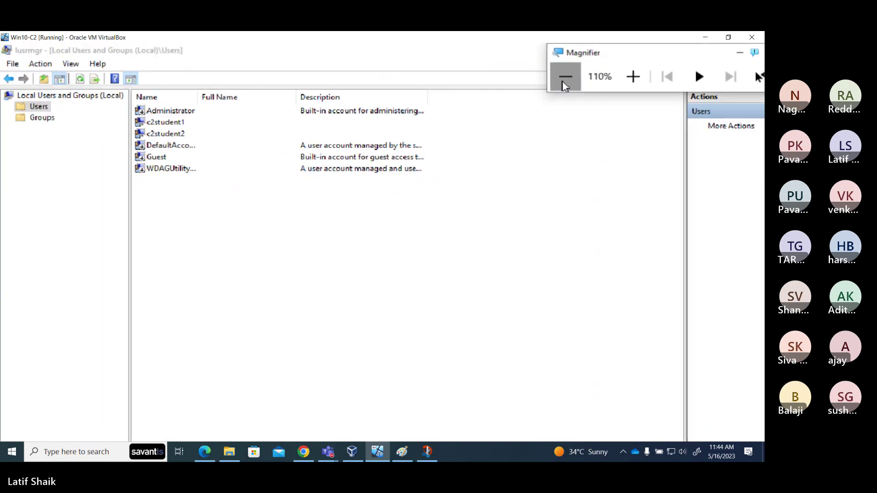
left_click(566, 80)
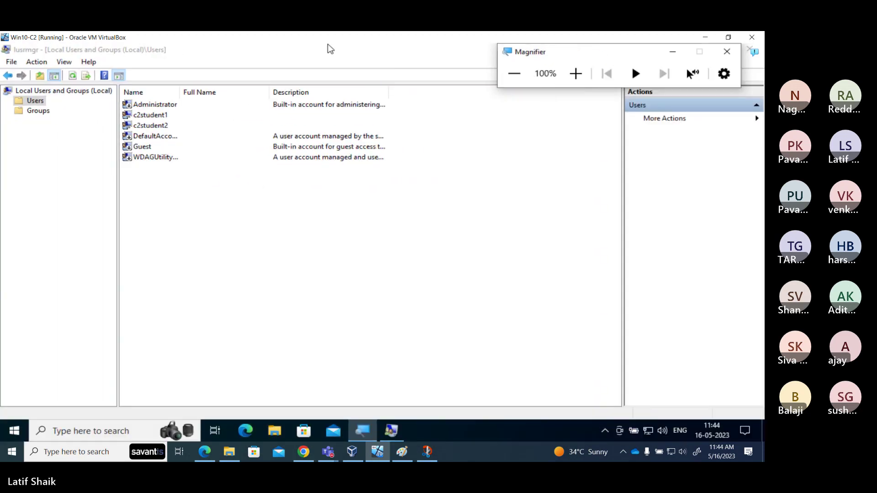
Capture the Local Users and Groups window with a new Snip & Sketch snip.
left_click(428, 457)
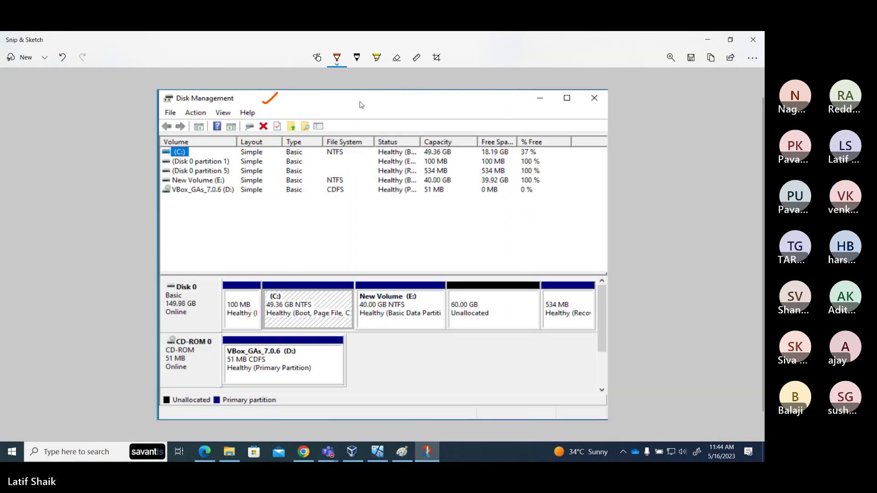
left_click(44, 57)
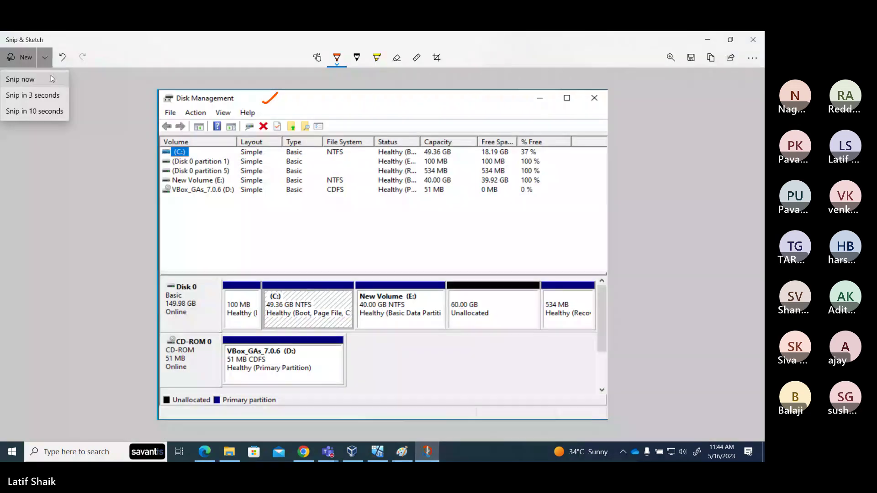
left_click(21, 79)
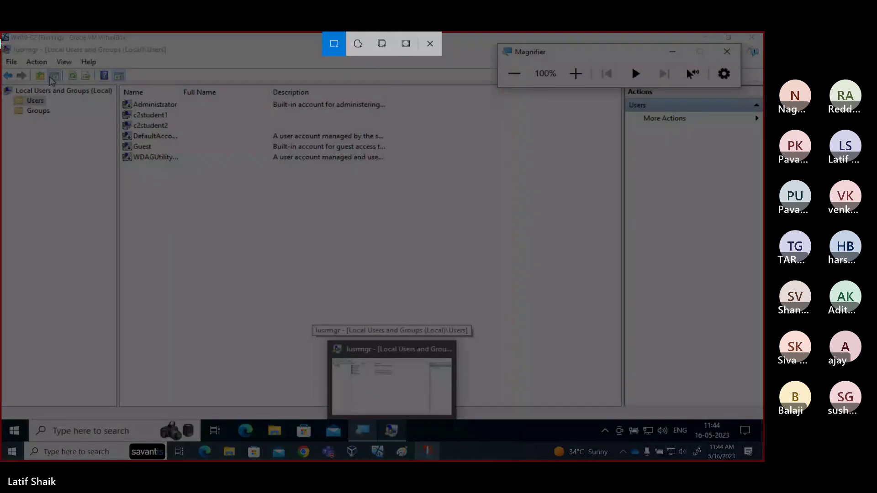
left_click_drag(1, 44, 421, 271)
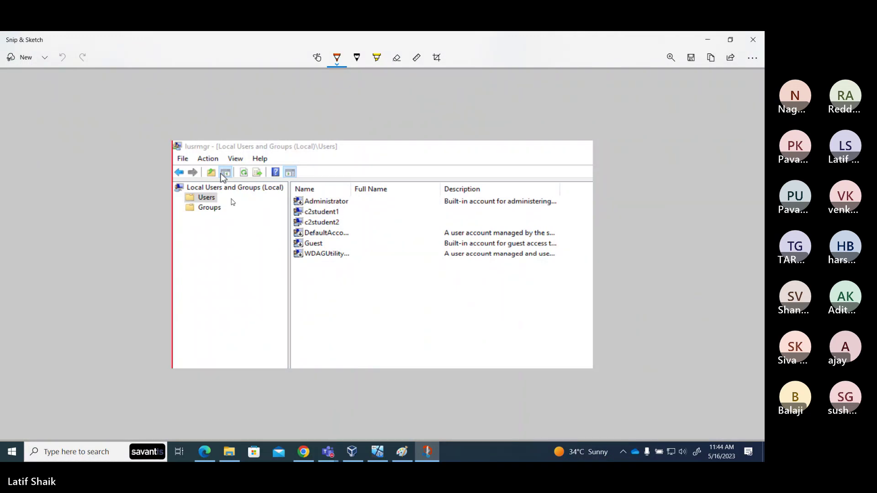
Mark Users, Groups, Administrator and c2student2 in red, then copy the snip.
left_click_drag(231, 197, 239, 205)
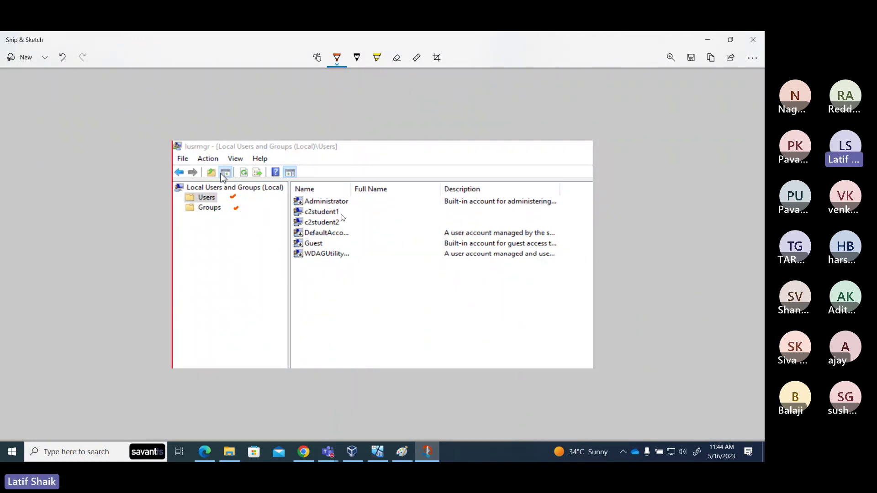
left_click(354, 202)
left_click(349, 222)
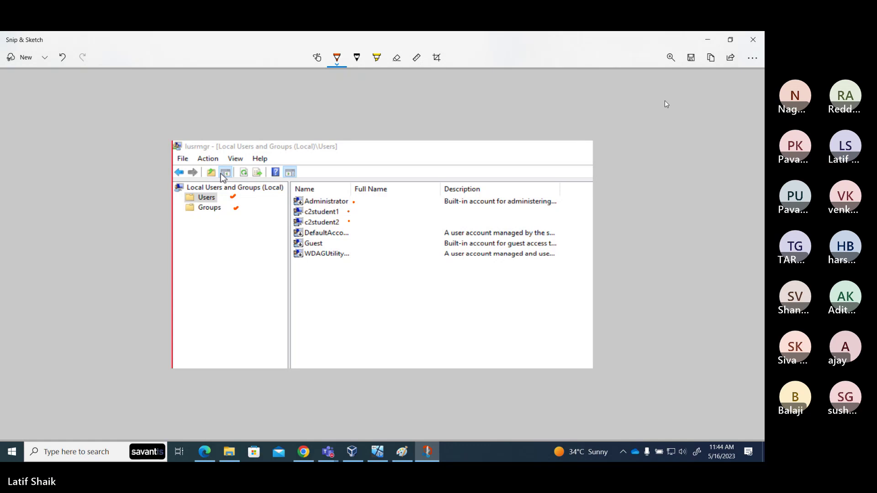
left_click(710, 60)
left_click(708, 40)
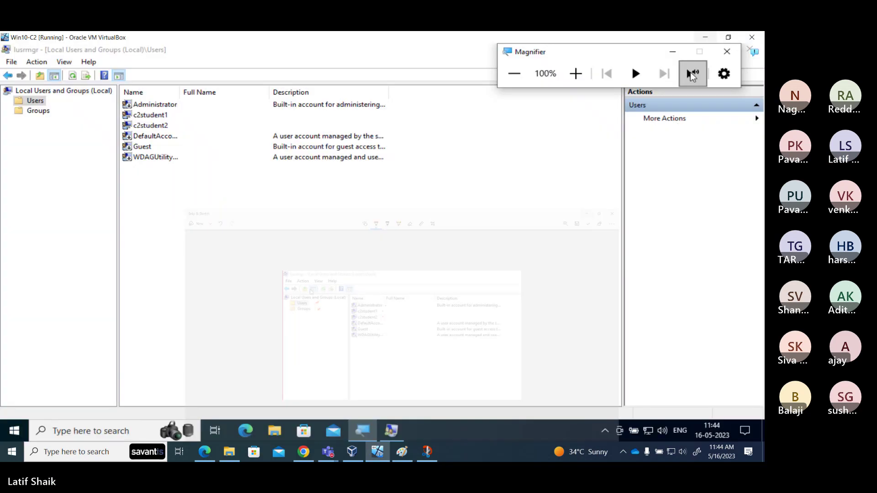
Paste the annotated screenshot on a new line below '-Enable/Disable user' in the notes.
left_click(303, 452)
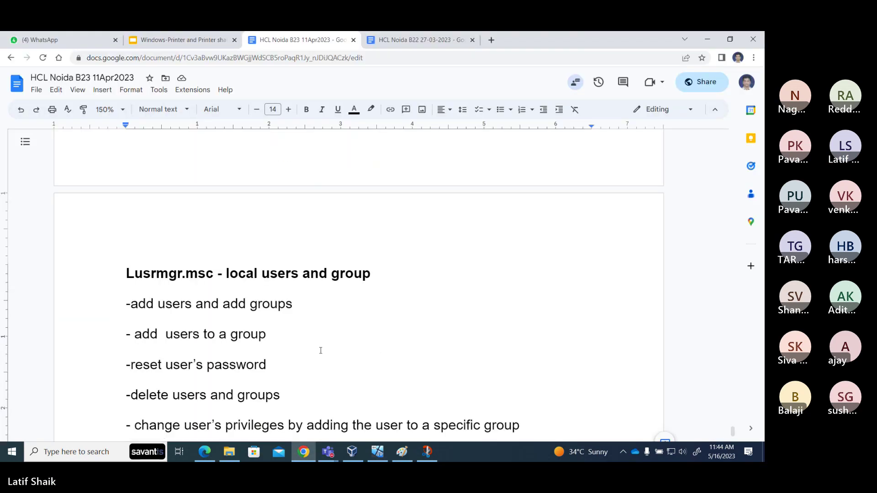
scroll(342, 323, "down", 6)
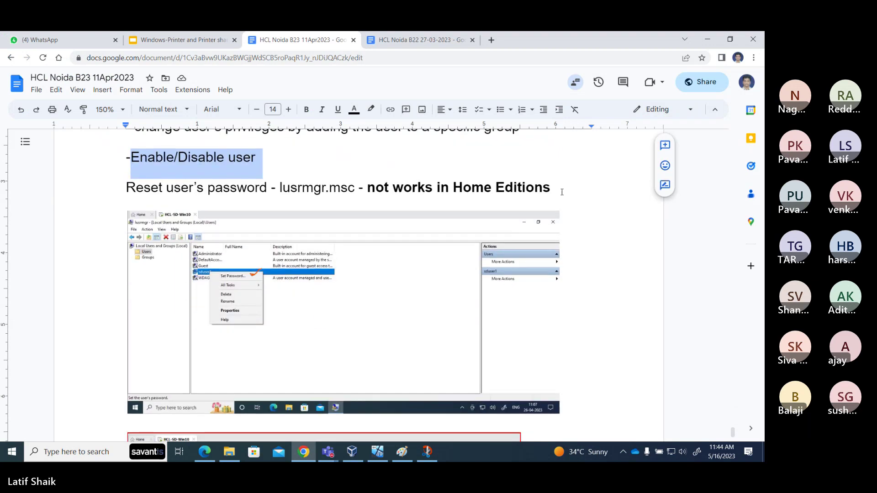
left_click(562, 190)
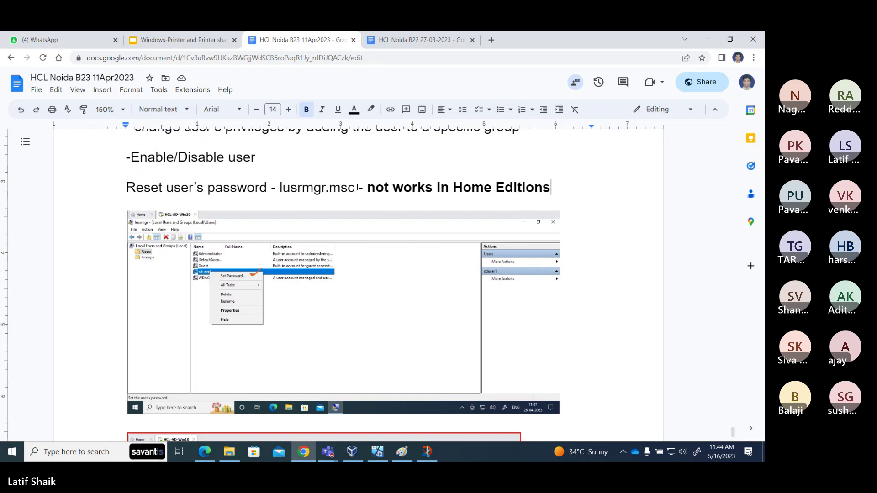
left_click(293, 157)
key("Return")
key("Return")
key("Return")
key("Return")
key("Return")
key("Return")
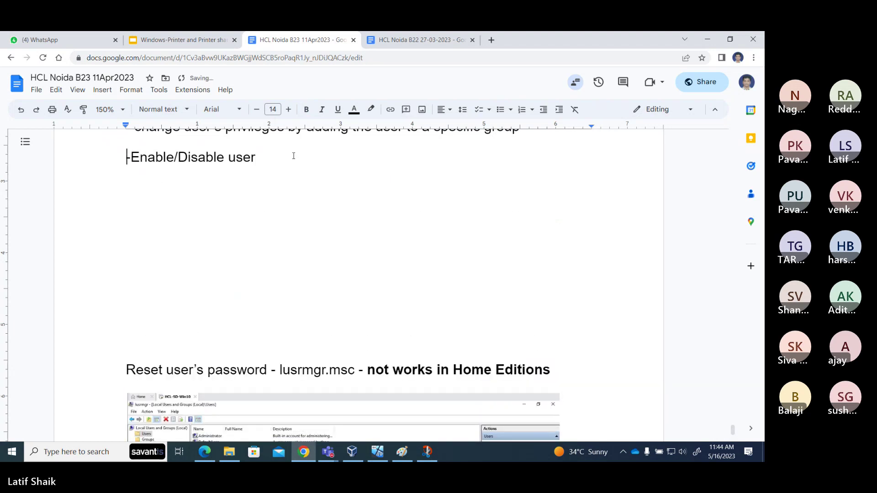
key("ctrl+v")
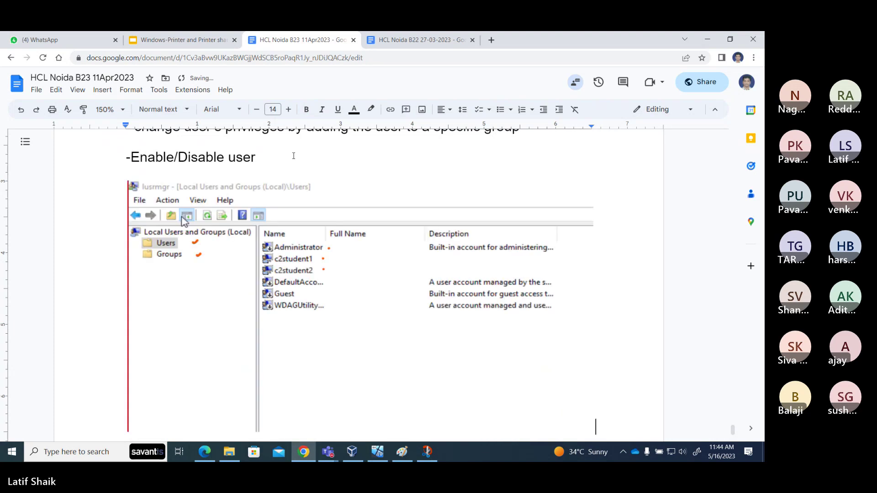
Shrink the pasted screenshot and add a blank line beneath it.
left_click(356, 244)
scroll(482, 275, "down", 3)
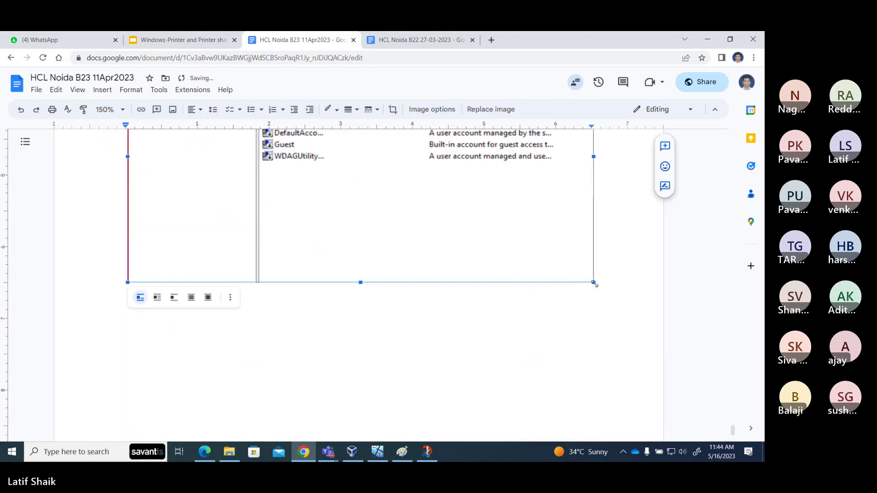
left_click_drag(593, 282, 411, 166)
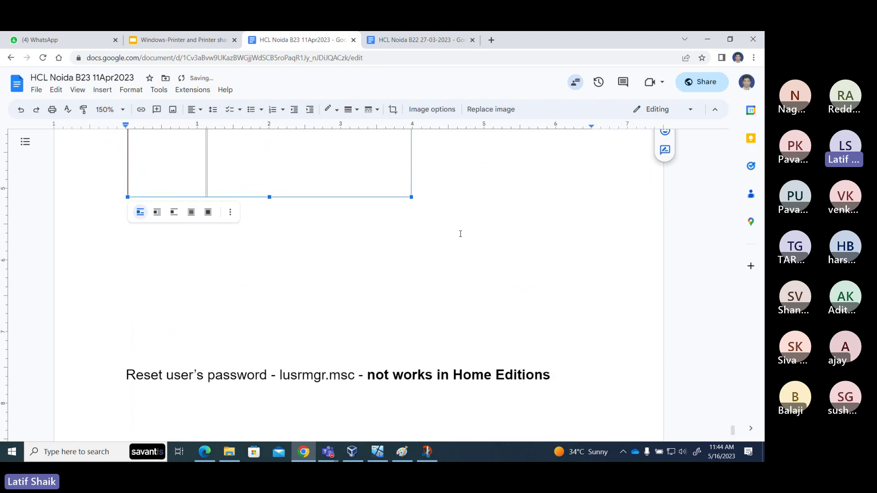
scroll(448, 242, "up", 3)
left_click(437, 310)
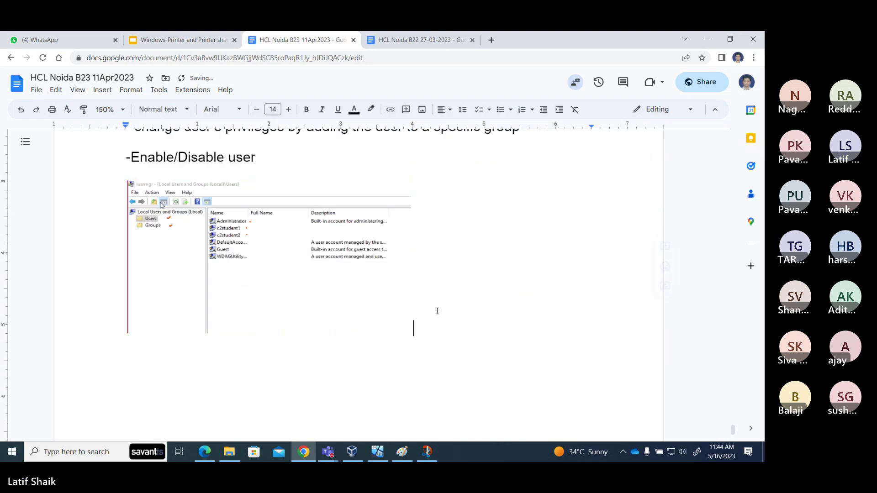
key("Return")
left_click(377, 452)
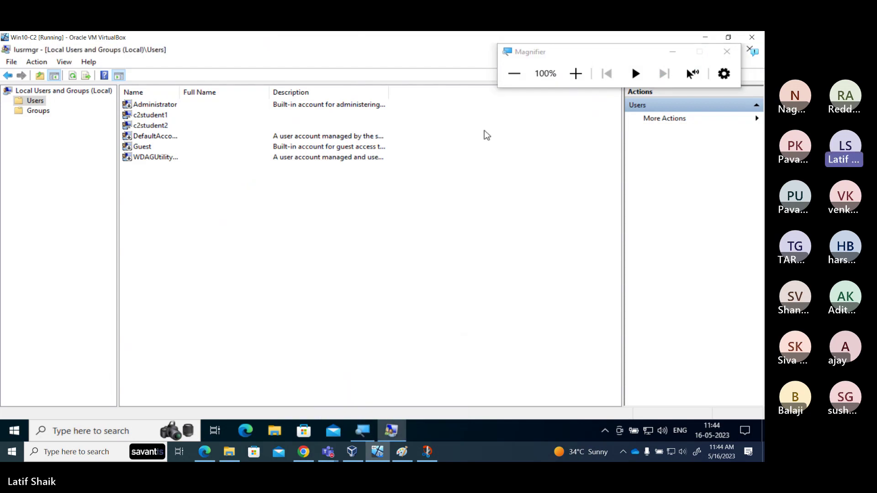
Zoom the Magnifier to 120% and bring up the Users list's shortcut menu.
left_click(567, 79)
left_click(577, 78)
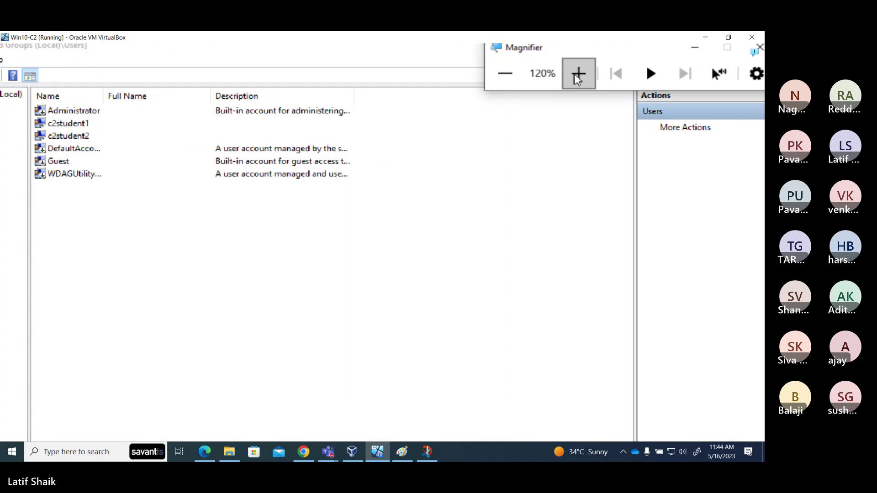
right_click(167, 220)
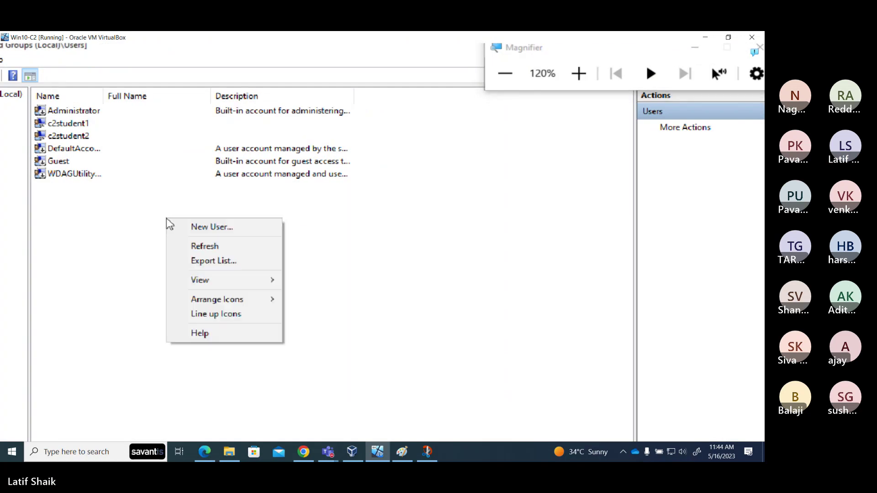
Start a new Snip & Sketch snip, cancel it, and return to the VM.
left_click(428, 452)
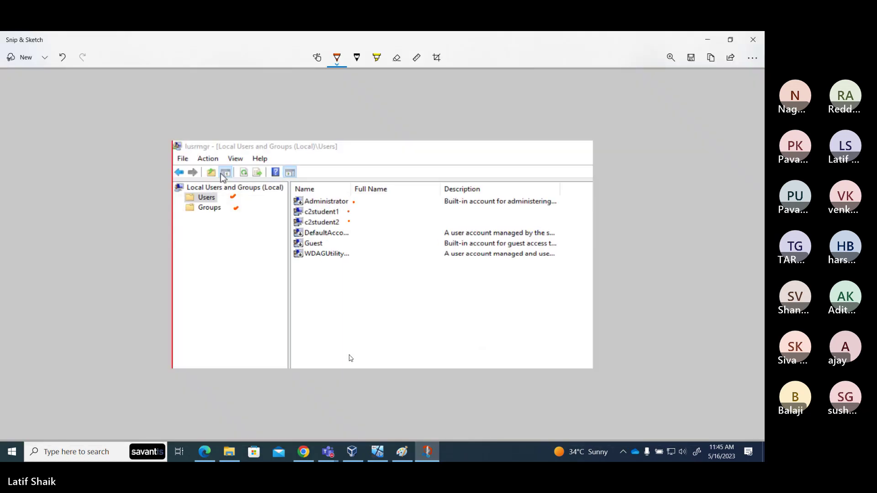
left_click(45, 58)
left_click(47, 76)
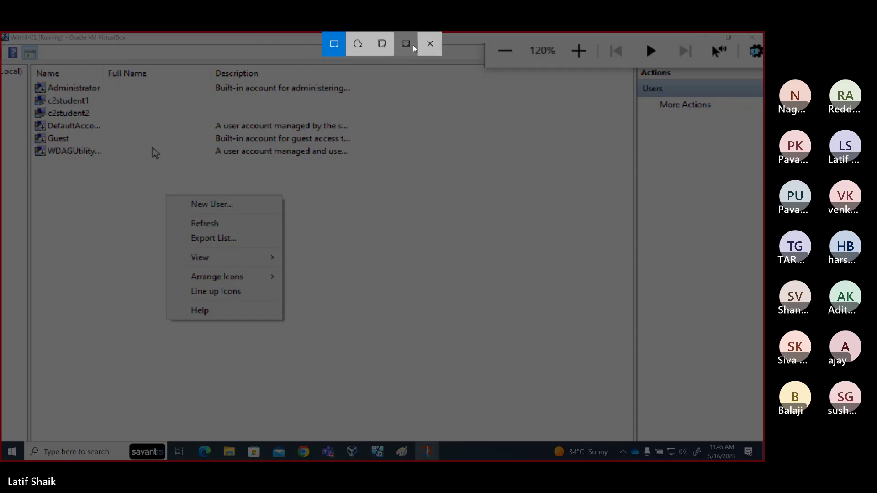
left_click(430, 46)
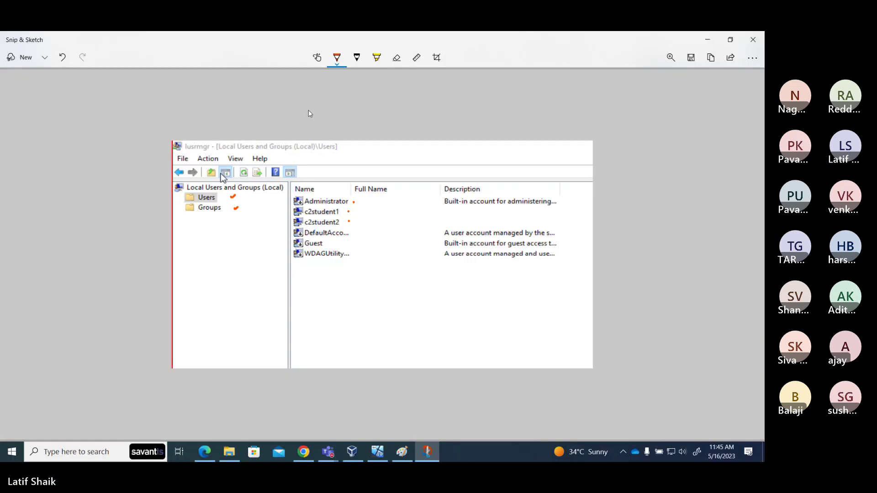
left_click(378, 452)
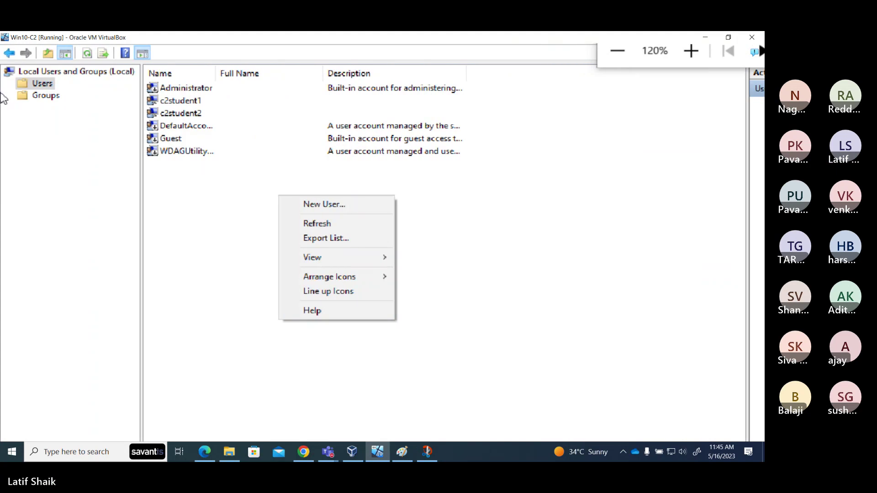
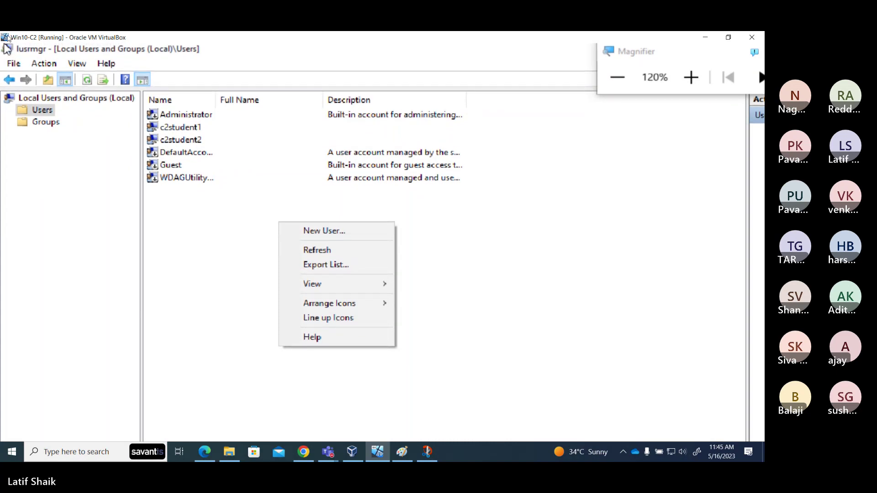
Dismiss the stray window menu, reset the Magnifier to 100%, and open the Users list's context menu.
left_click(7, 39)
left_click(7, 39)
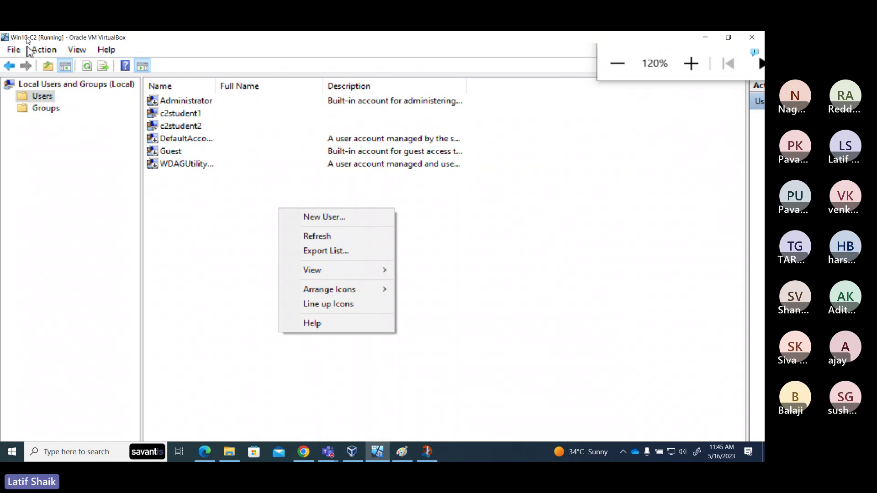
left_click(619, 77)
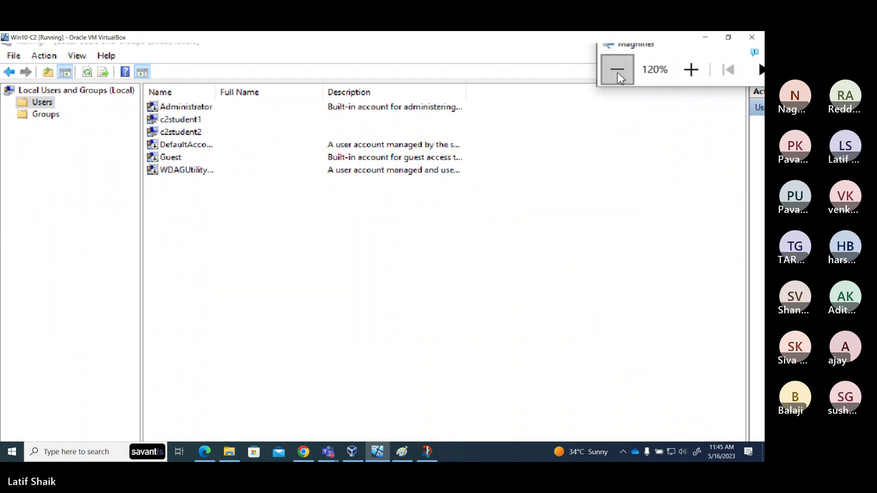
right_click(277, 236)
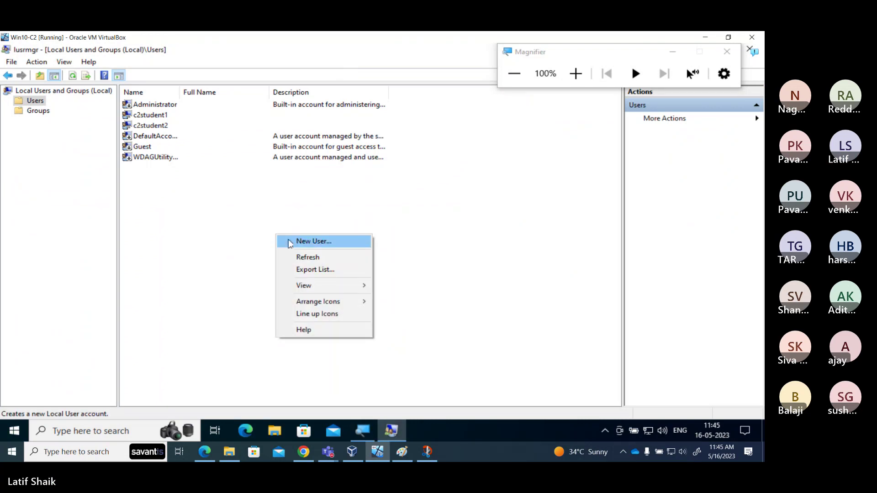
right_click(158, 191)
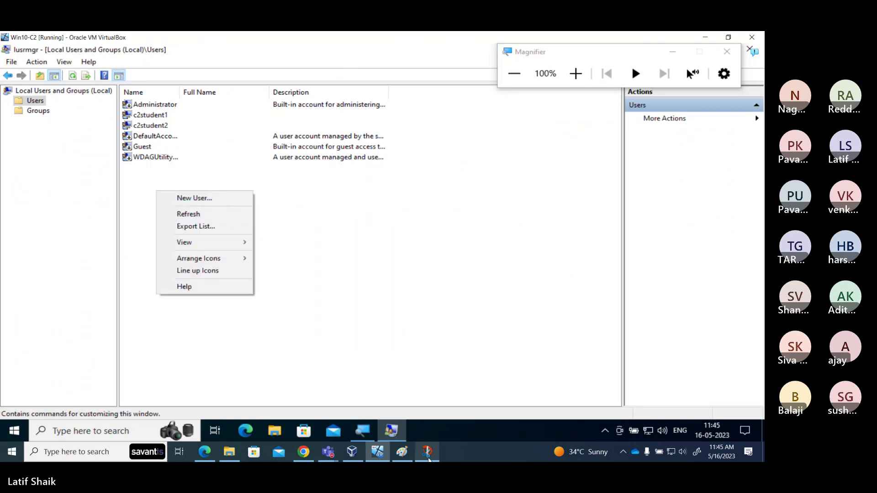
left_click(430, 457)
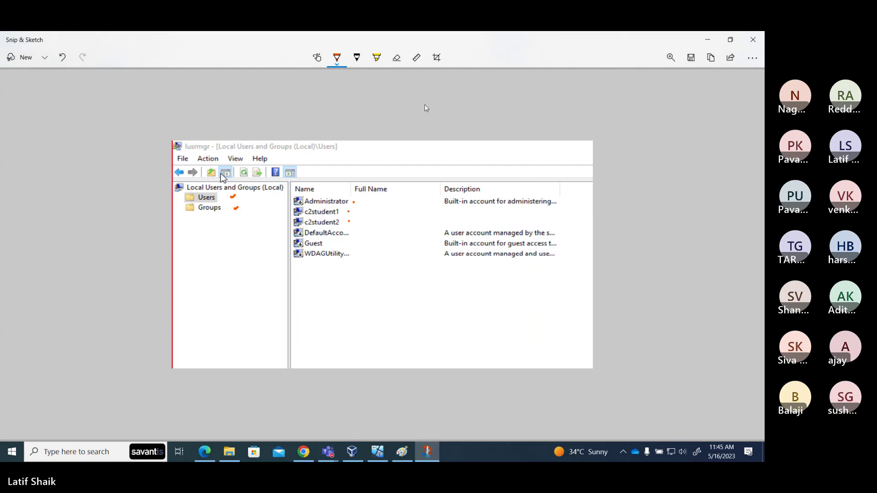
Take a full-screen snip and crop it to the lusrmgr window.
left_click(44, 57)
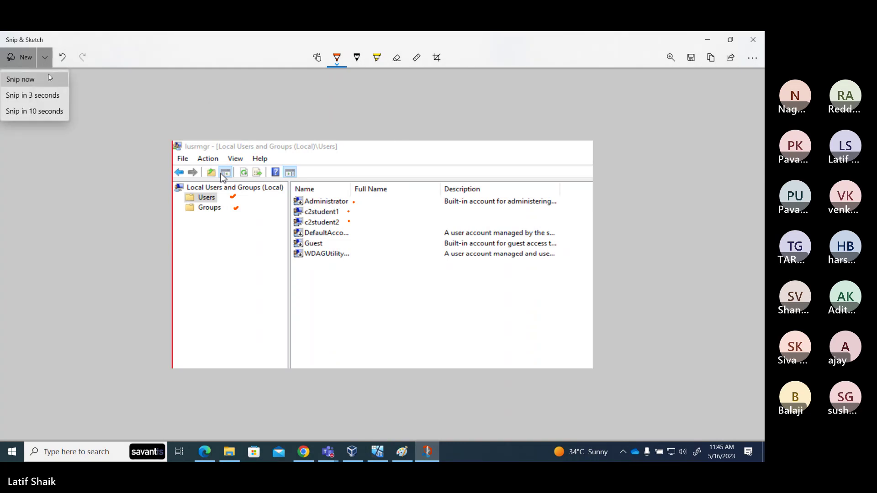
left_click(50, 78)
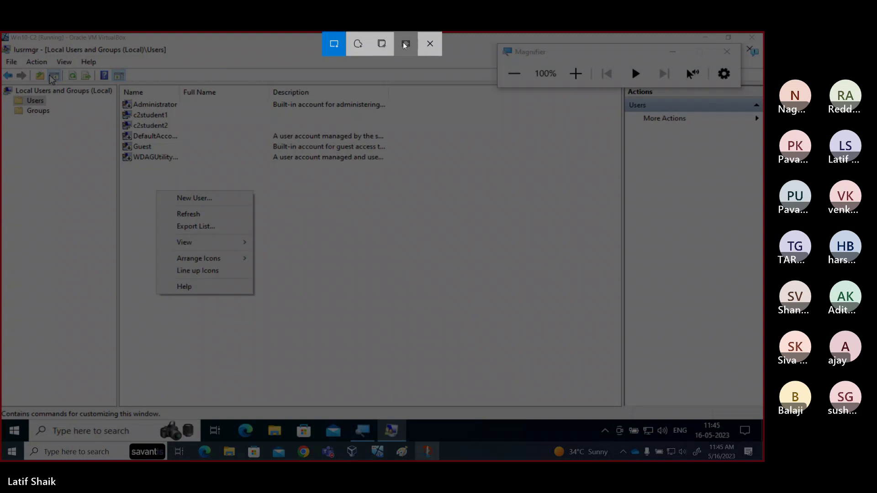
left_click(404, 45)
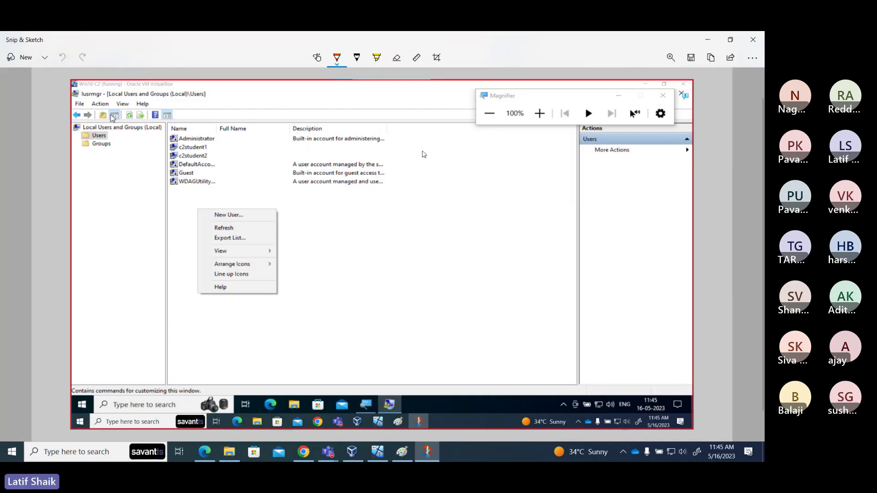
left_click(437, 58)
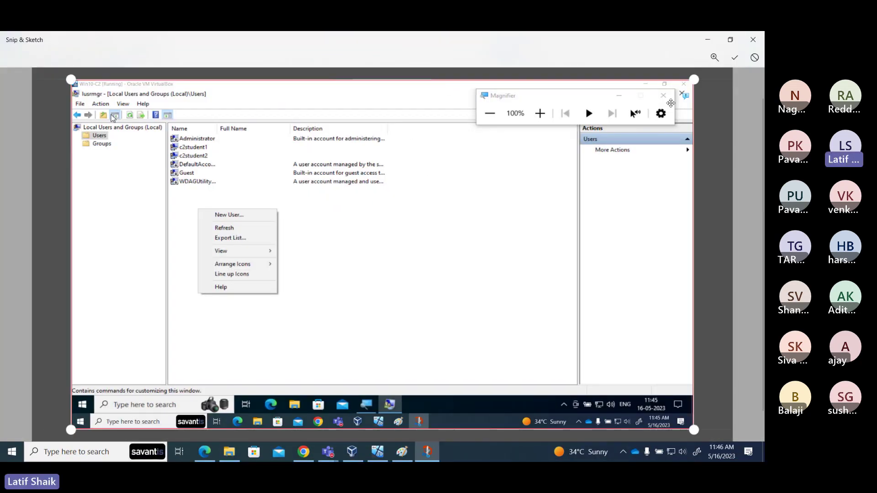
left_click_drag(694, 79, 690, 90)
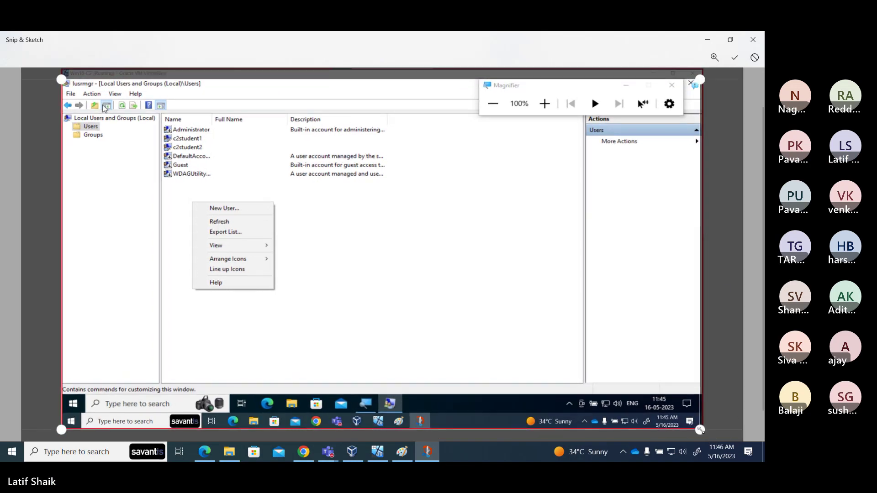
mouse_move(700, 430)
left_mouse_down()
mouse_move(398, 301)
mouse_move(405, 297)
left_mouse_up()
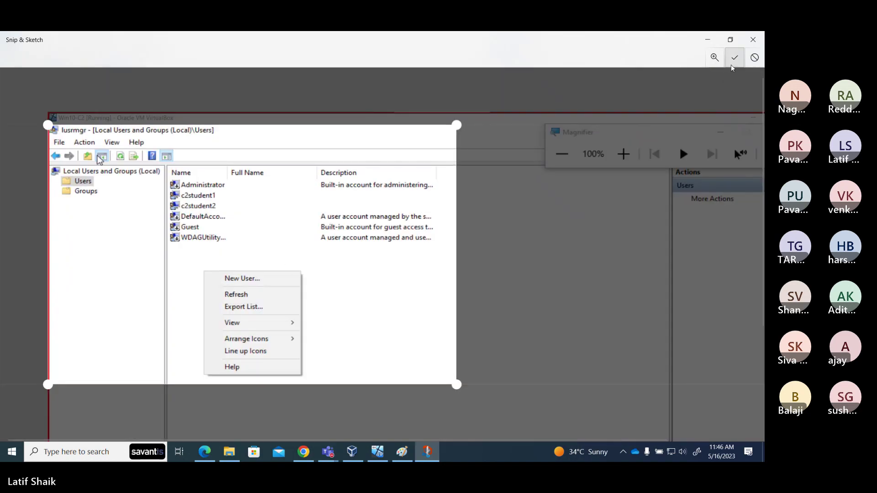
left_click(734, 59)
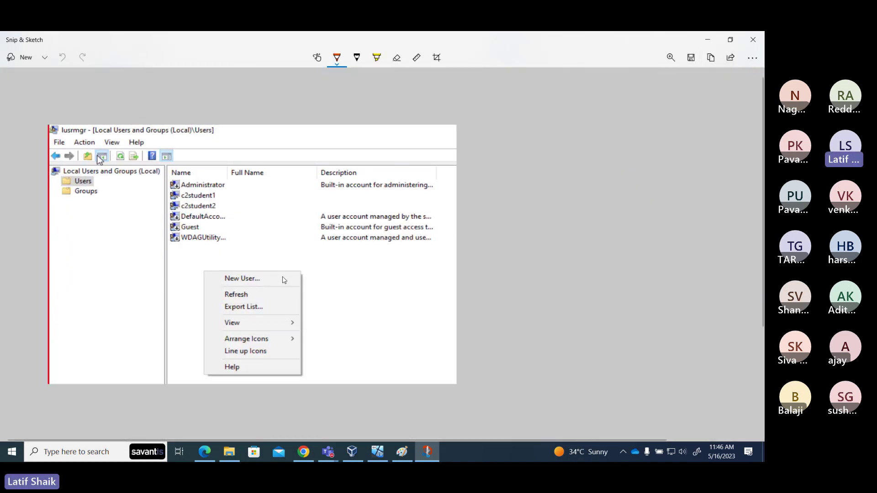
Tick New User... in red and copy the annotated snip.
left_click_drag(282, 276, 291, 272)
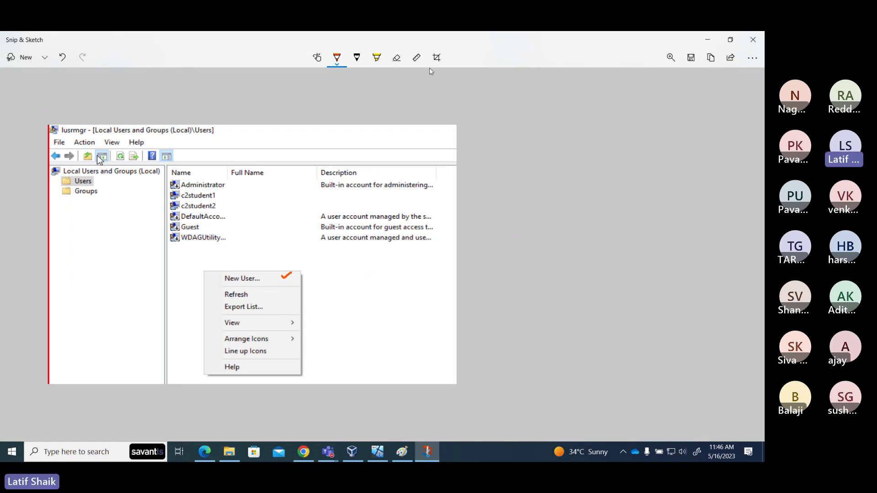
left_click(709, 63)
left_click(708, 41)
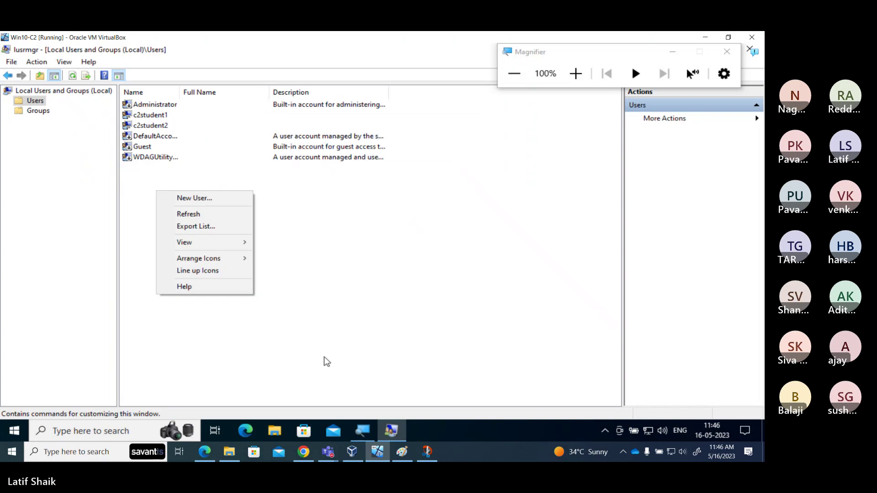
Paste the ticked New User snip into the notes, shrink it to about half, and add a line below.
left_click(304, 452)
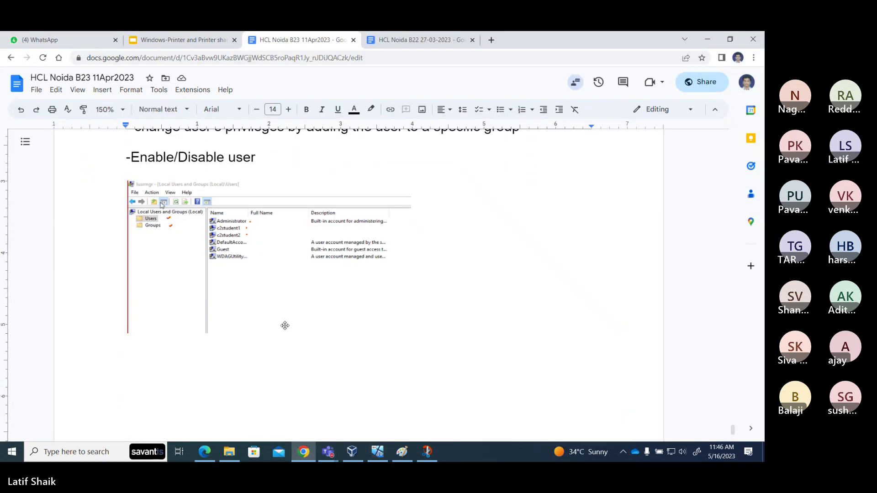
key("ctrl+v")
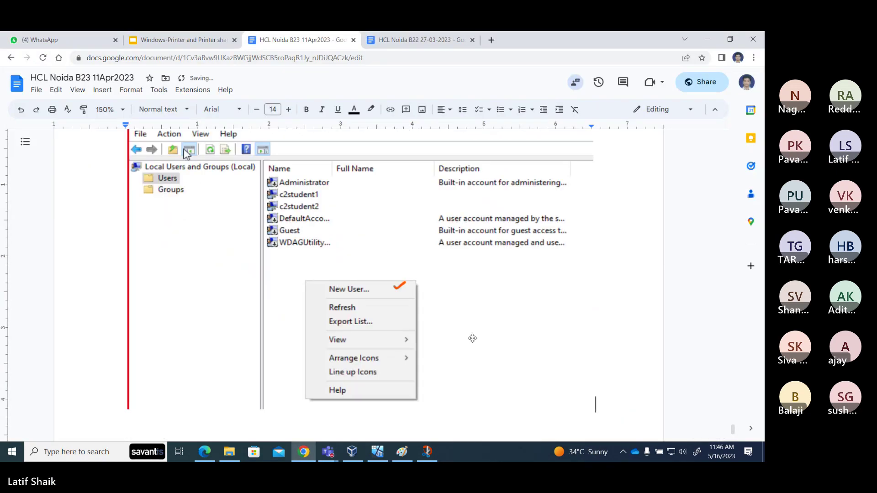
left_click(592, 421)
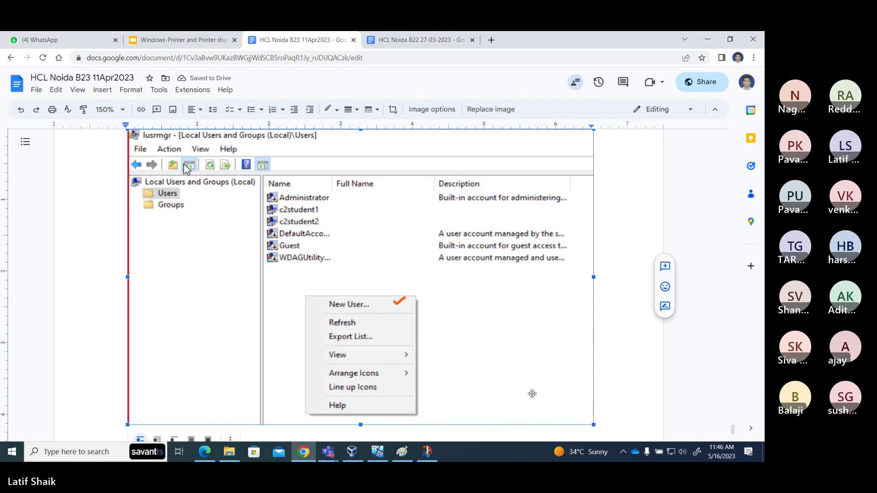
left_click_drag(594, 425, 423, 345)
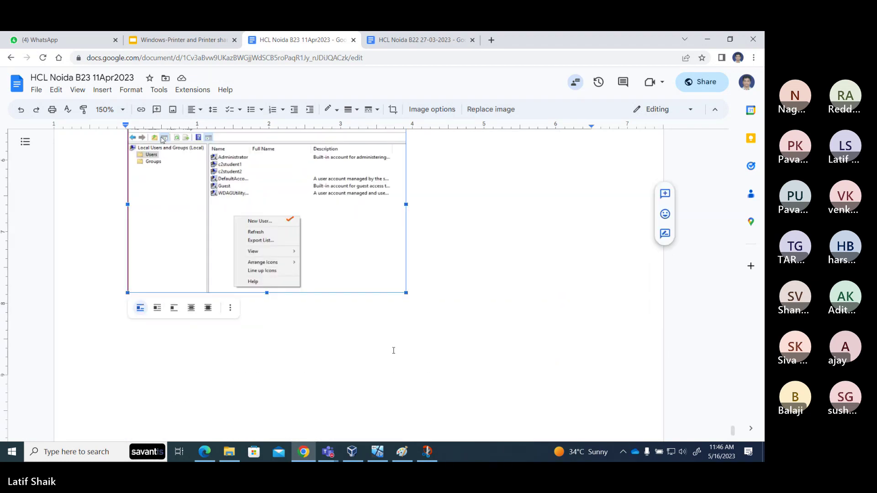
left_click(447, 304)
key("Return")
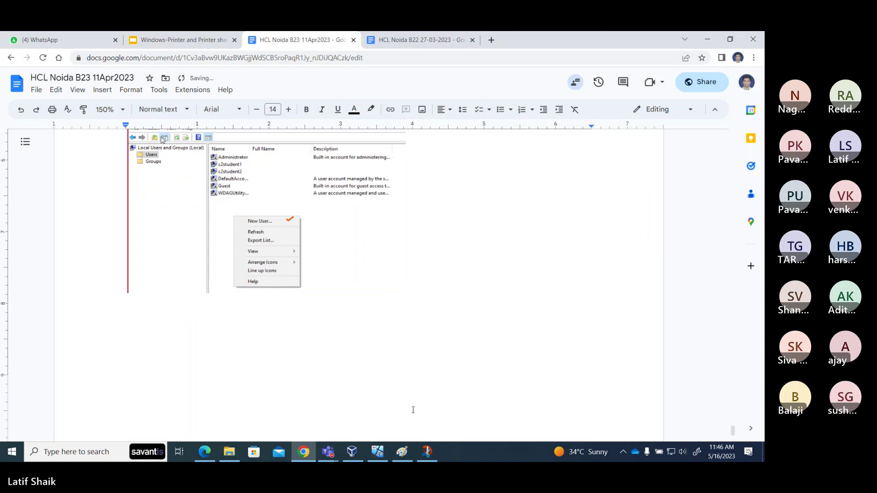
left_click(377, 452)
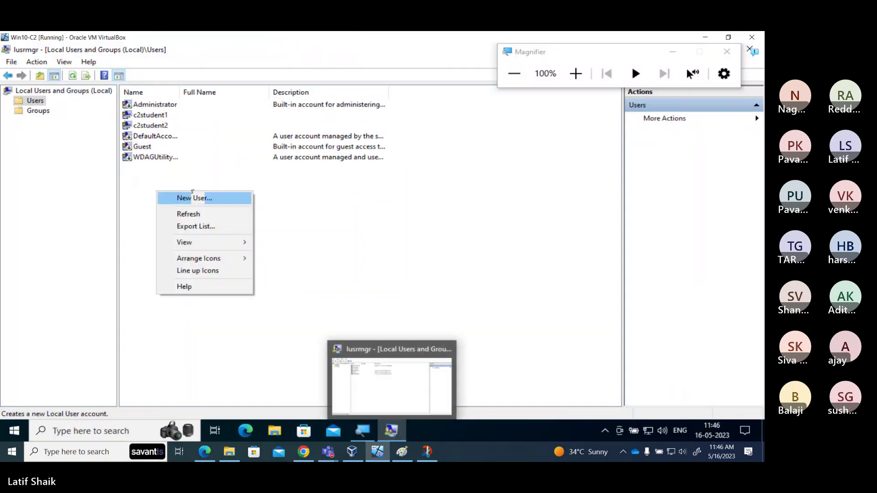
Start a new user named c2student3 with 'User must change password at next logon' unchecked.
left_click(192, 198)
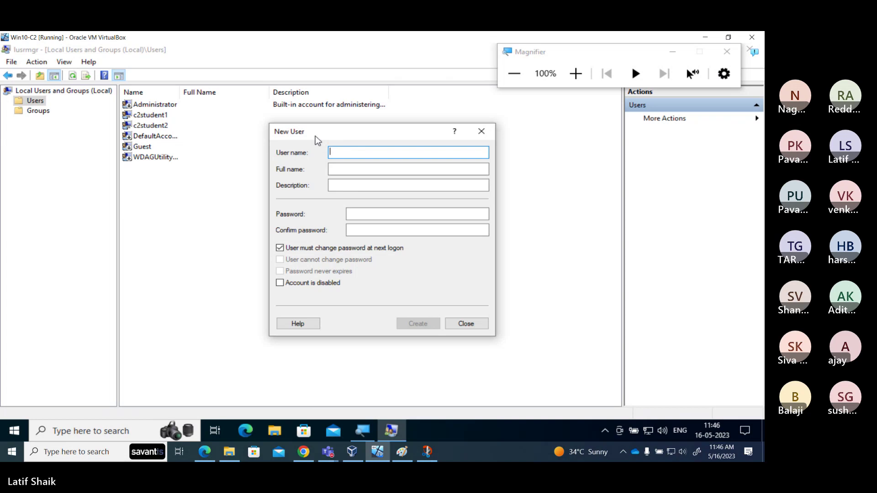
left_click_drag(318, 140, 273, 153)
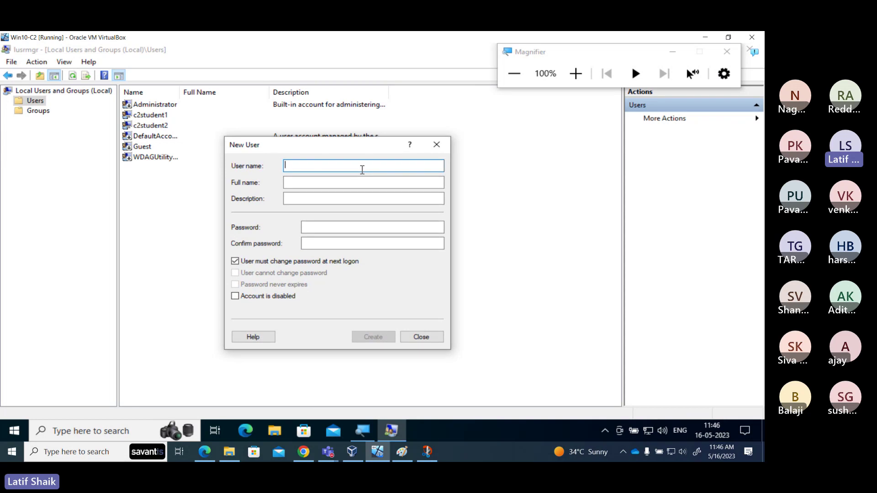
type("c2student3")
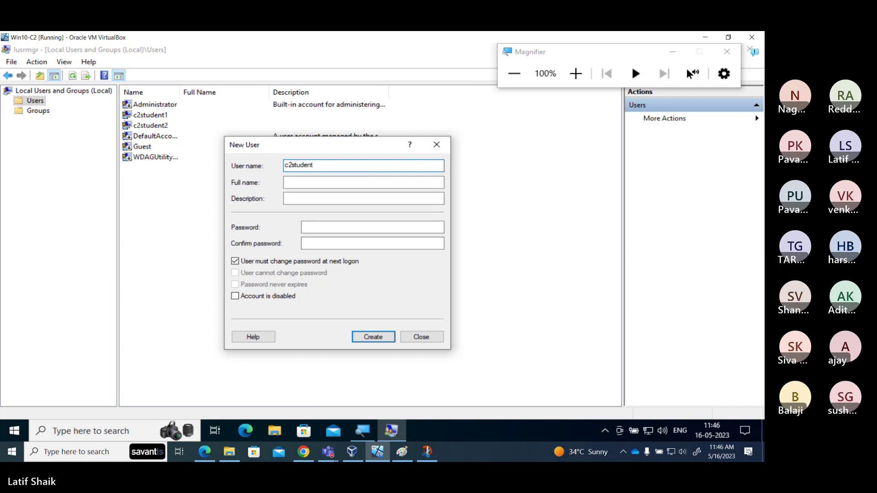
left_click(338, 264)
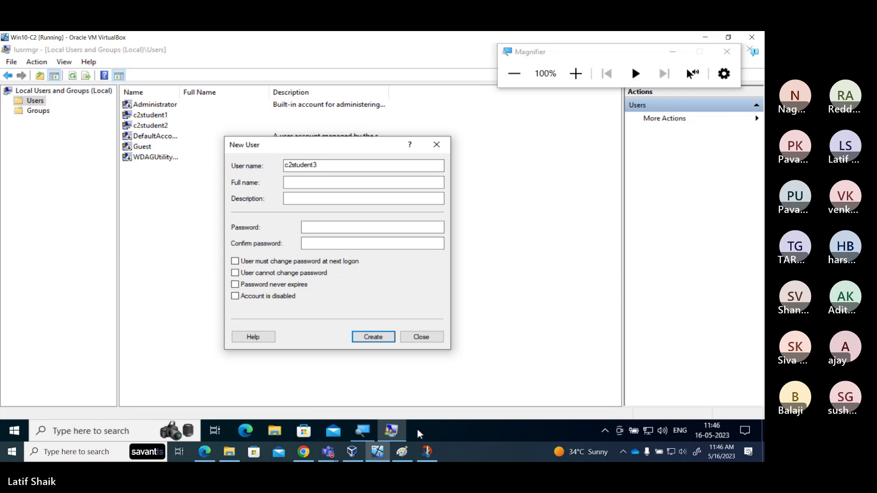
left_click(428, 452)
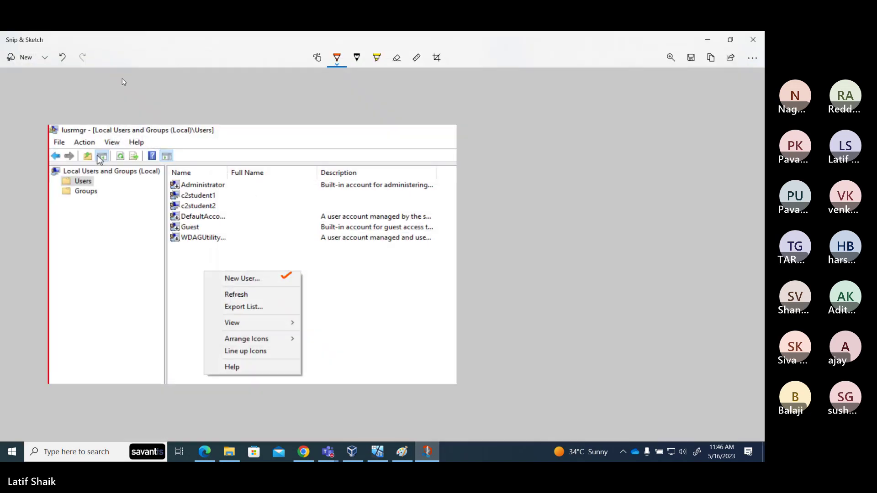
Snip the New User dialog, mark user name, both password fields and logon option in orange, and copy it.
left_click(44, 57)
left_click(43, 74)
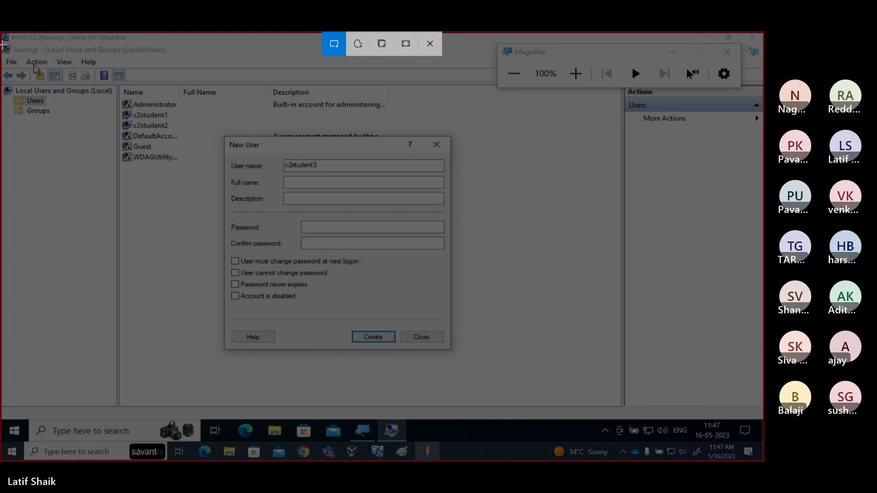
mouse_move(4, 44)
left_mouse_down()
mouse_move(419, 306)
mouse_move(467, 366)
left_mouse_up()
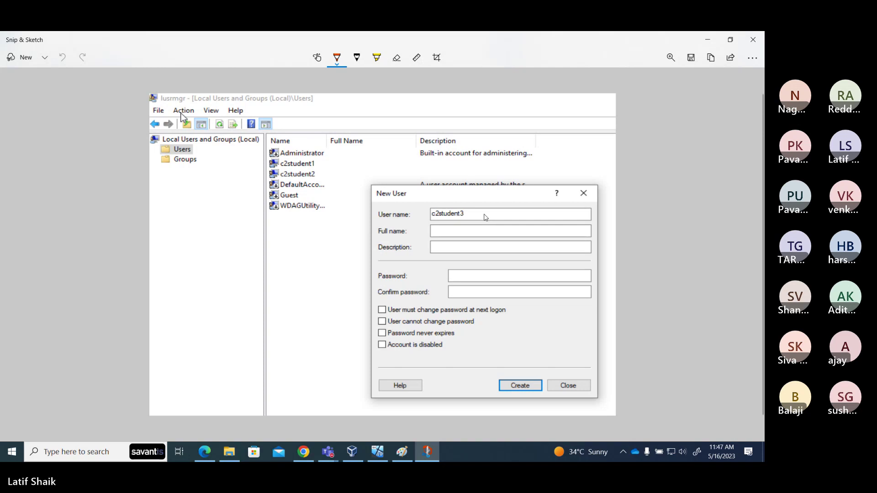
left_click_drag(582, 215, 590, 209)
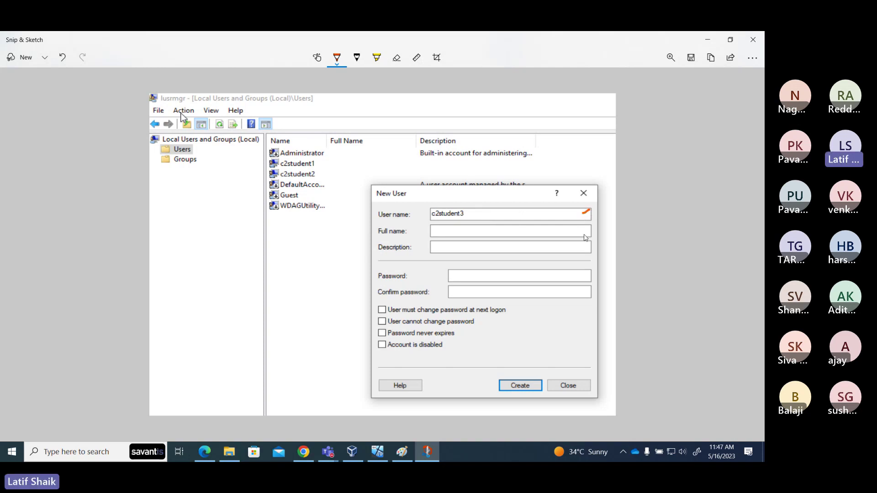
left_click(594, 272)
left_click(595, 290)
left_click(514, 310)
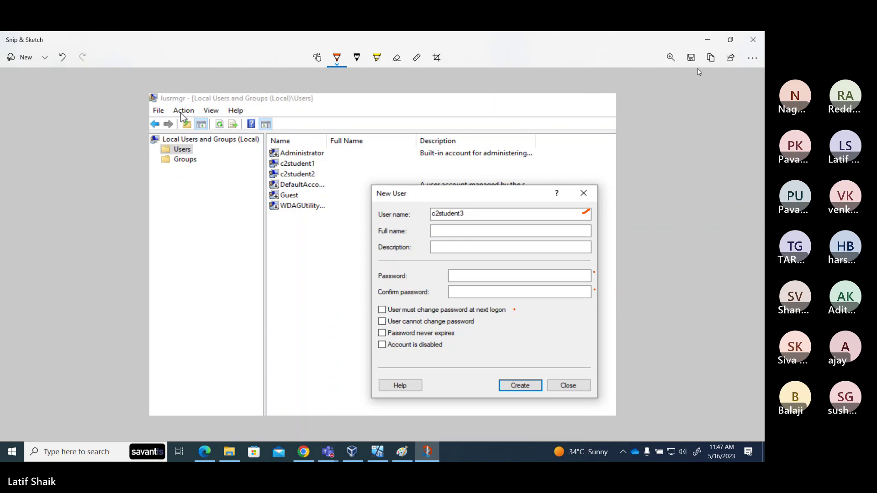
left_click(711, 63)
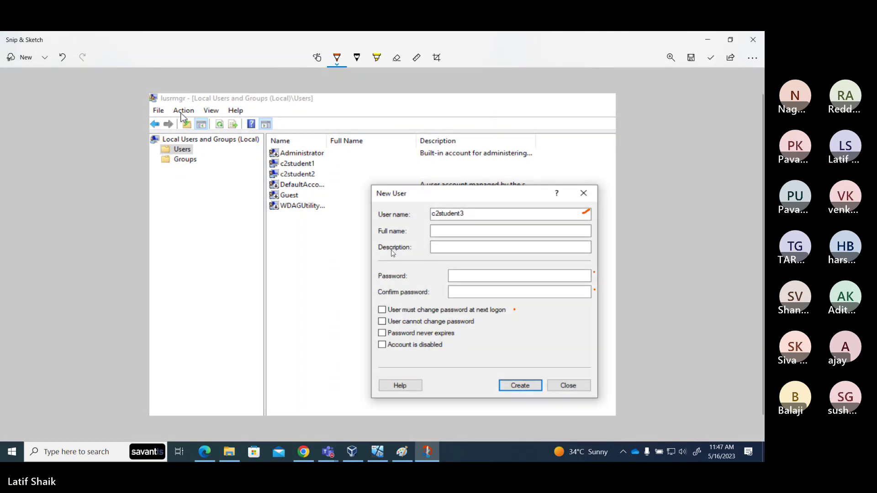
Paste the marked New User form snip into the notes and shrink it.
left_click(304, 452)
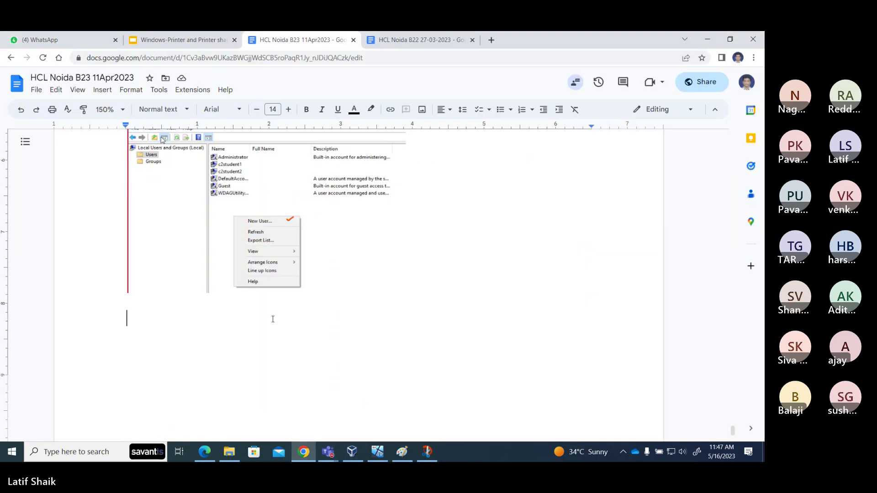
right_click(273, 319)
left_click(294, 186)
left_click(428, 338)
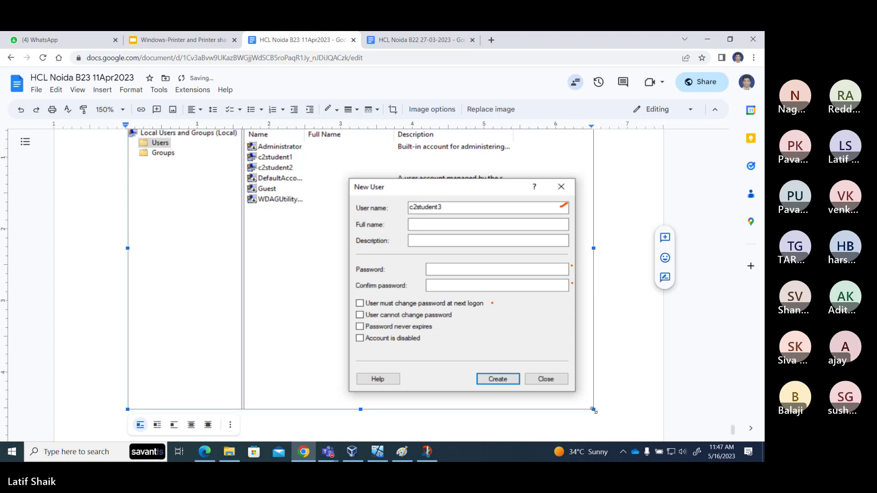
left_click_drag(593, 409, 369, 251)
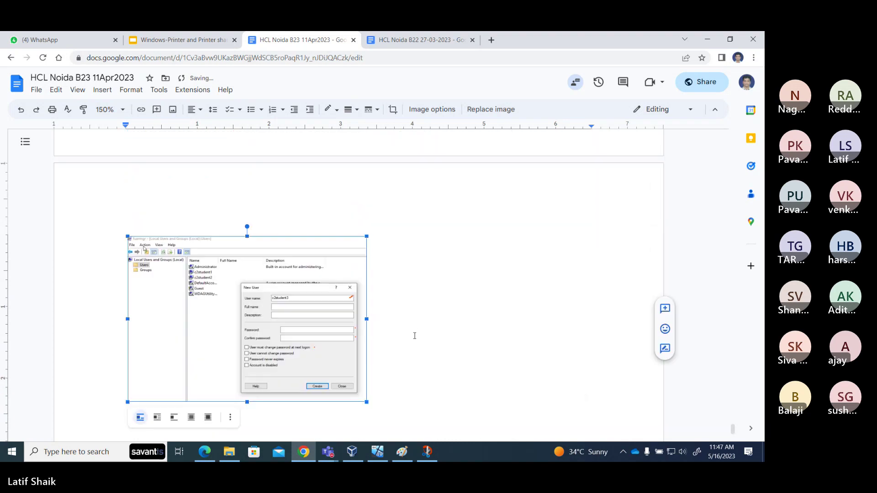
Set the New User screenshot to In front of text and place it beside the context-menu screenshot.
scroll(415, 335, "up", 3)
scroll(415, 337, "down", 6)
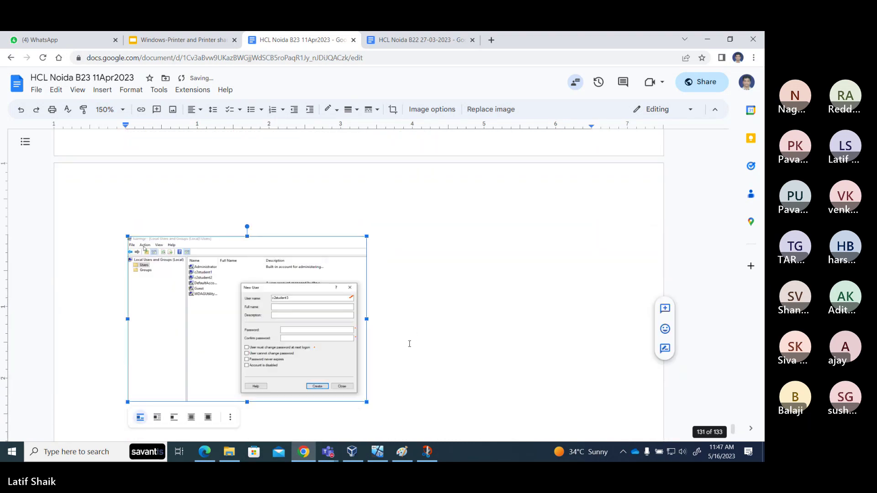
scroll(403, 355, "up", 4)
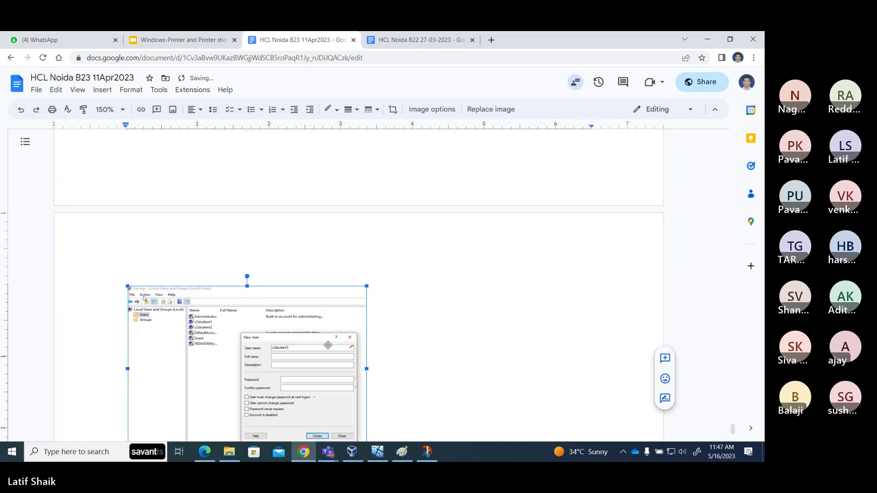
scroll(328, 345, "down", 3)
left_click(208, 318)
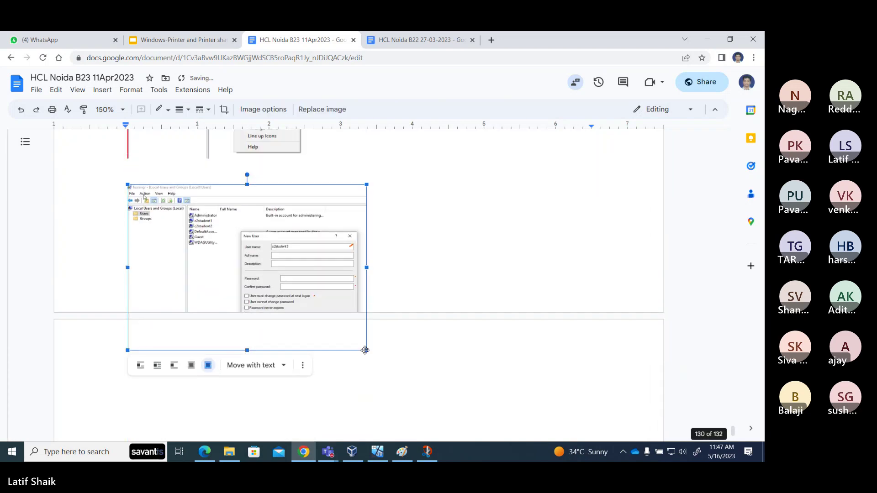
left_click_drag(281, 319, 494, 196)
left_click_drag(486, 271, 486, 257)
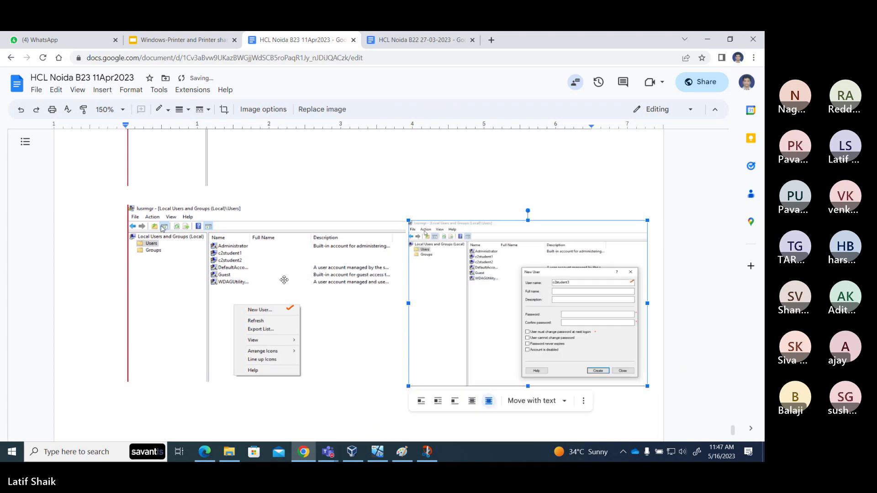
Shrink the upper users-list screenshot and nudge the New User screenshot up and left.
left_click(254, 268)
left_click_drag(406, 382, 348, 345)
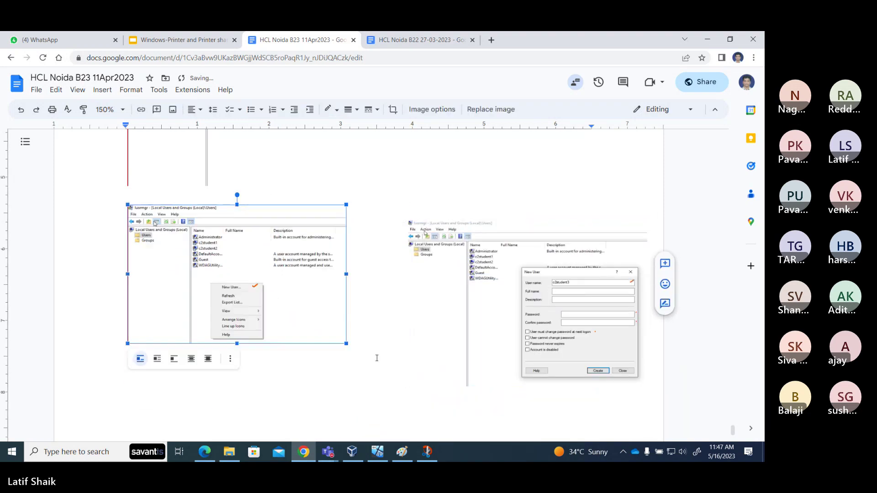
scroll(320, 294, "up", 4)
left_click(314, 288)
scroll(396, 313, "down", 2)
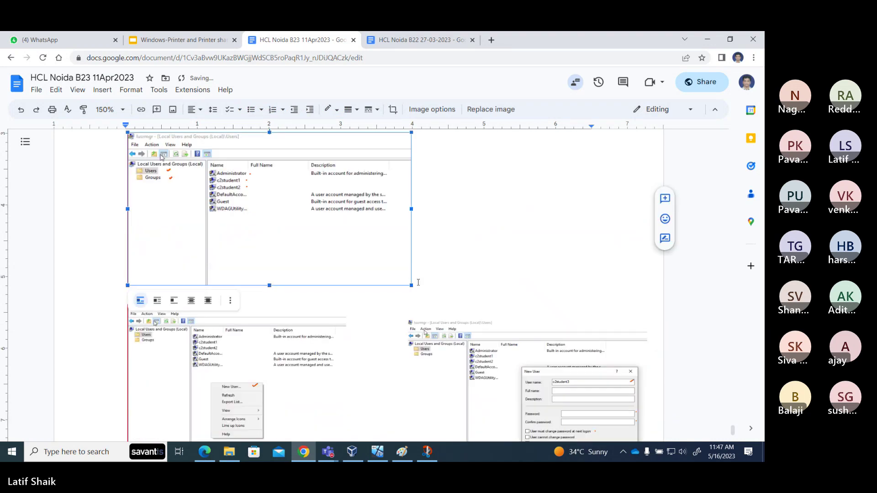
left_click_drag(411, 285, 372, 265)
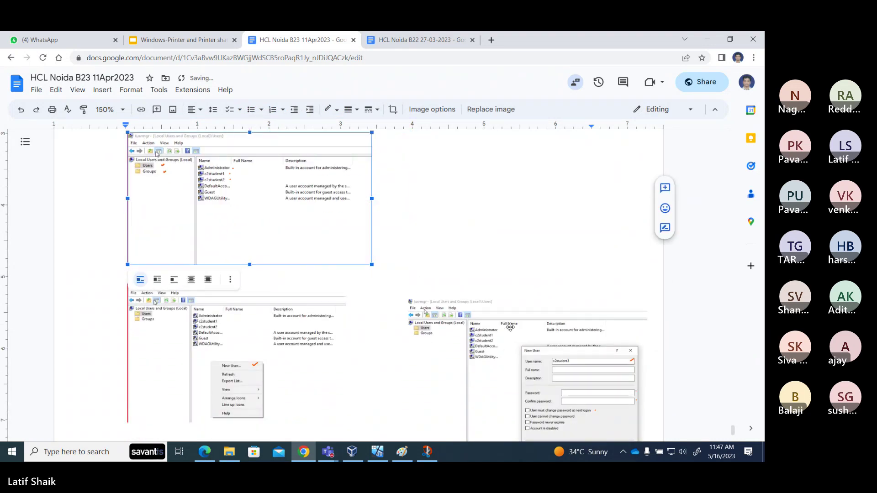
left_click(511, 327)
left_click_drag(475, 309, 455, 277)
double_click(607, 309)
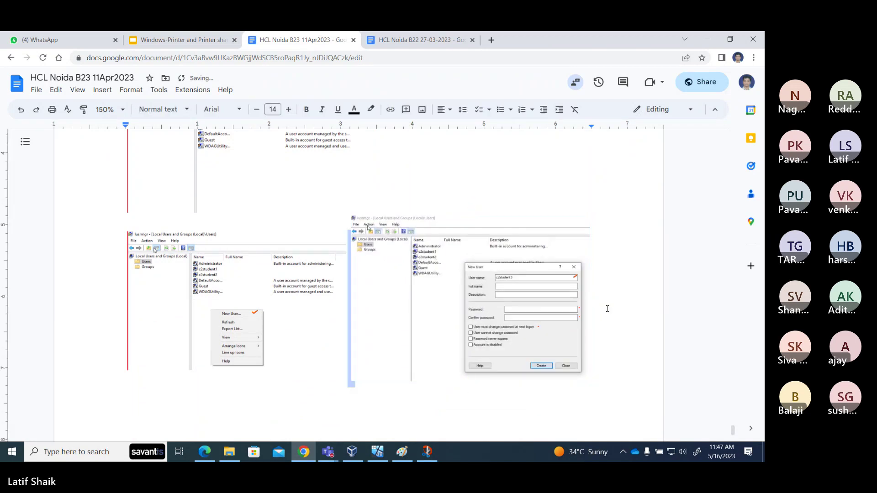
left_click(603, 345)
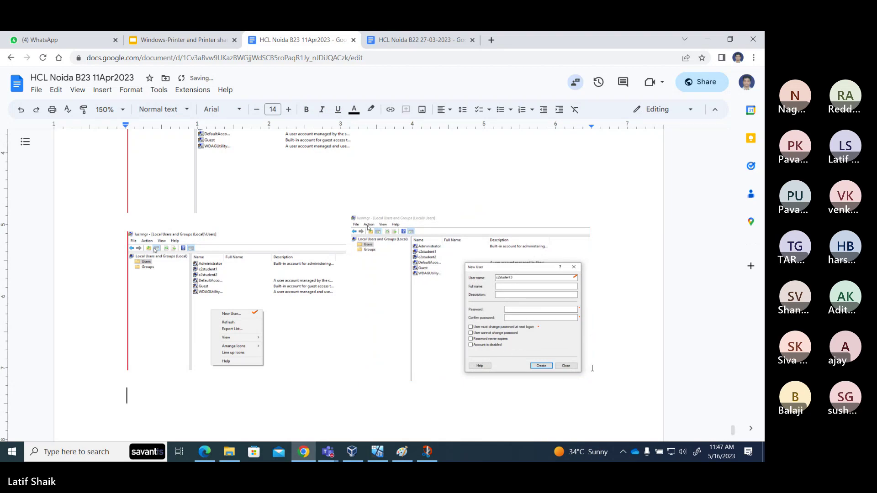
Float the context-menu screenshot beside the users-list screenshot and move the New User dialog screenshot left.
scroll(379, 366, "down", 3)
scroll(375, 357, "up", 4)
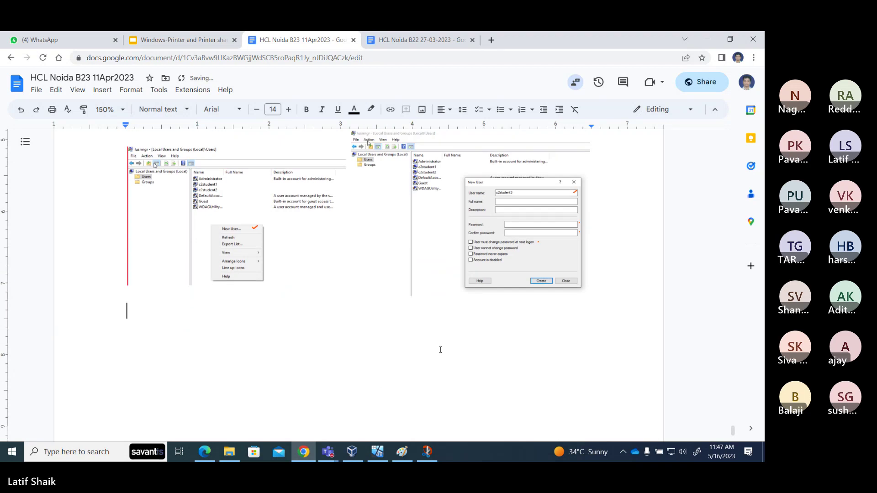
left_click(230, 337)
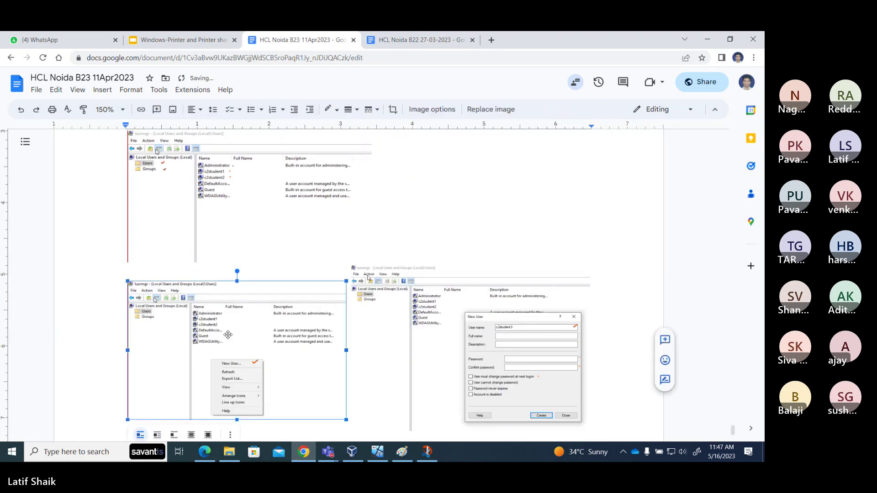
left_click(208, 435)
left_click_drag(233, 338, 484, 238)
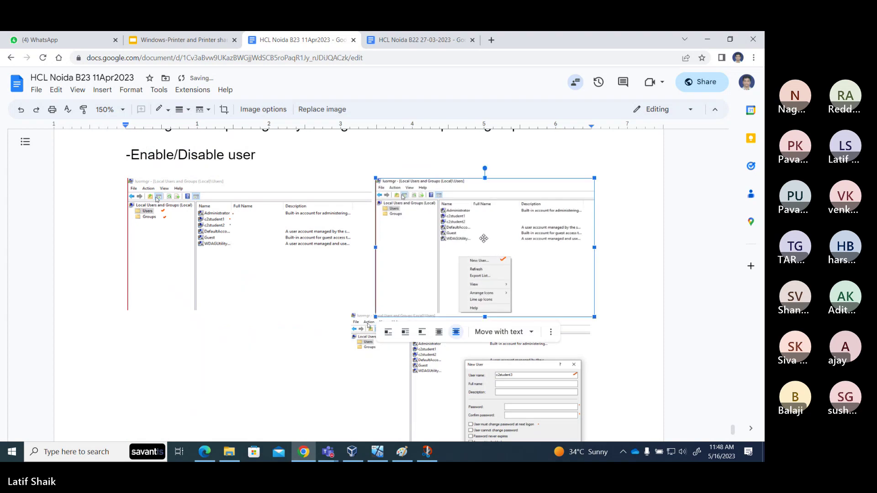
scroll(457, 229, "down", 3)
left_click(428, 274)
left_click_drag(425, 275, 249, 274)
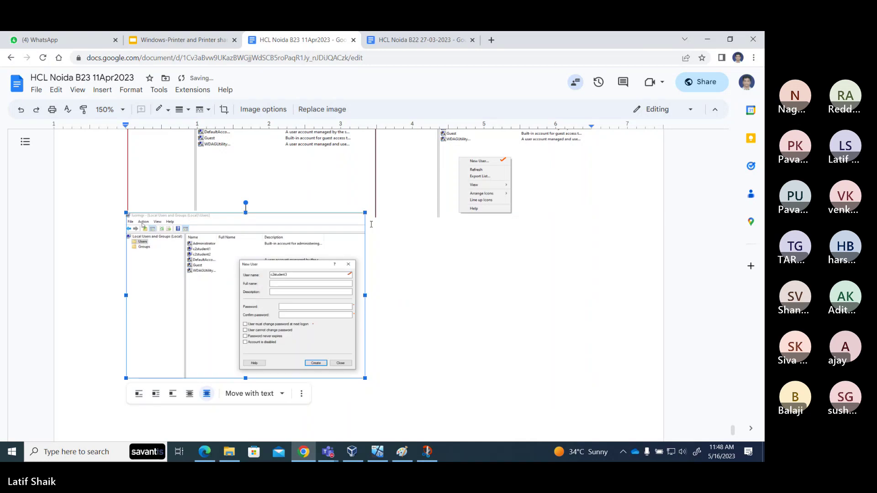
scroll(458, 262, "up", 2)
Adjust the context-menu screenshot's height to line up with the users-list screenshot.
left_click(458, 262)
scroll(458, 262, "up", 2)
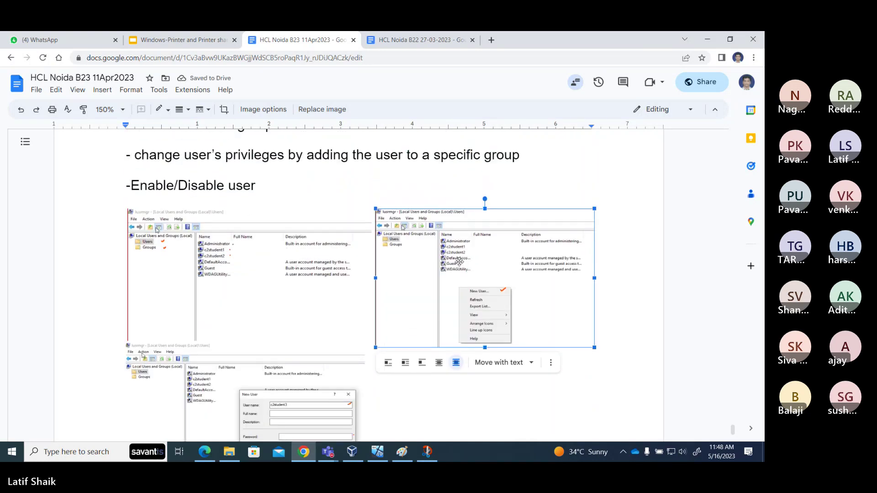
left_click_drag(457, 264, 459, 269)
scroll(459, 269, "down", 3)
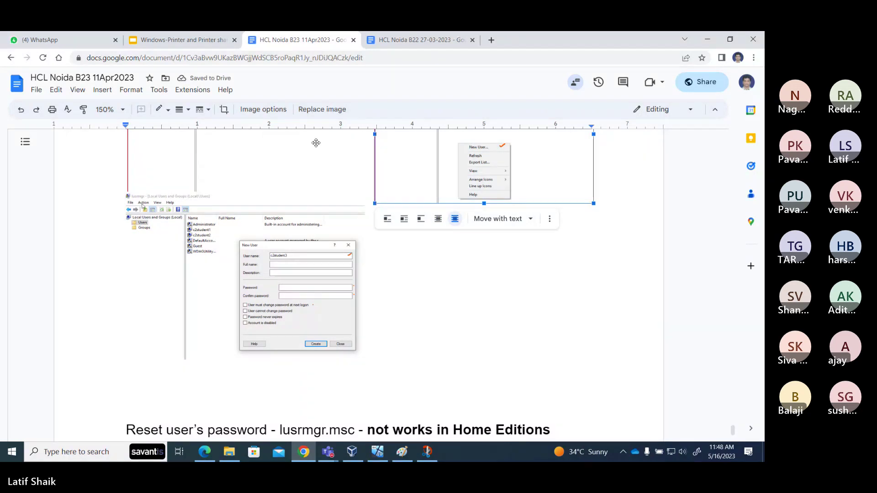
scroll(315, 141, "up", 2)
left_click(373, 281)
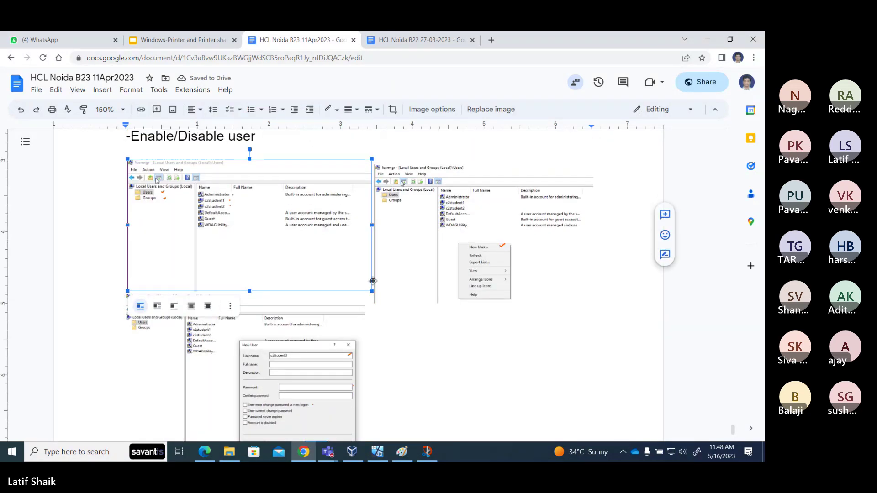
left_click_drag(414, 272, 416, 266)
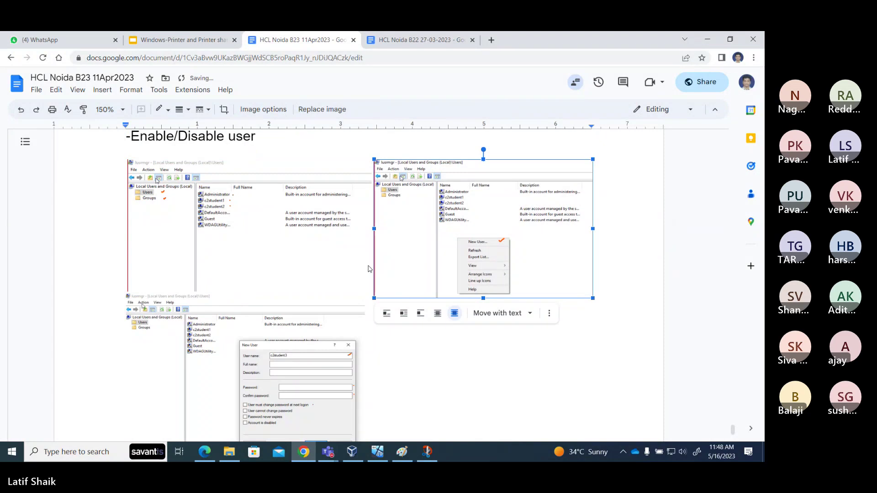
left_click(369, 267)
left_click(405, 249)
scroll(295, 288, "down", 2)
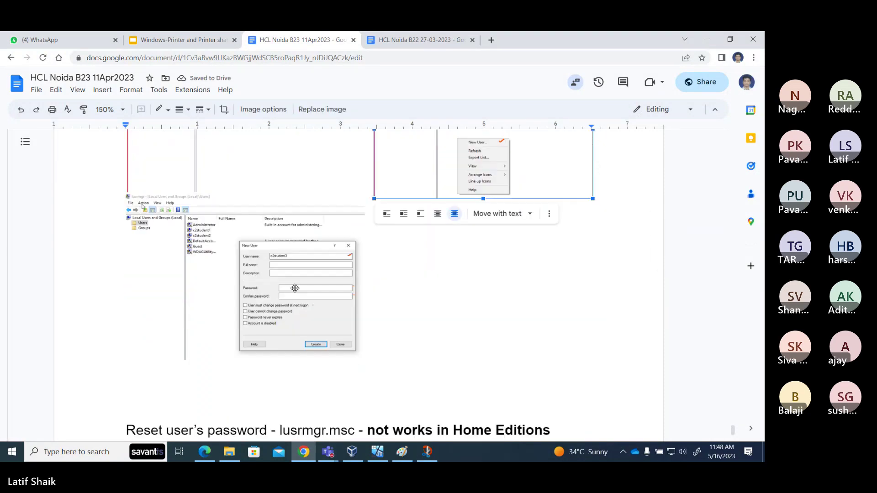
Enlarge the New User dialog screenshot slightly.
left_click(294, 288)
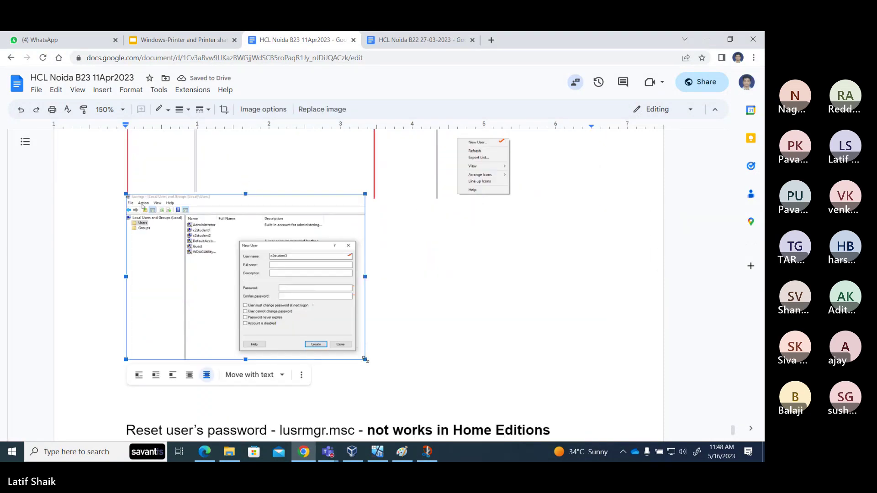
left_click_drag(365, 360, 375, 366)
left_click(428, 356)
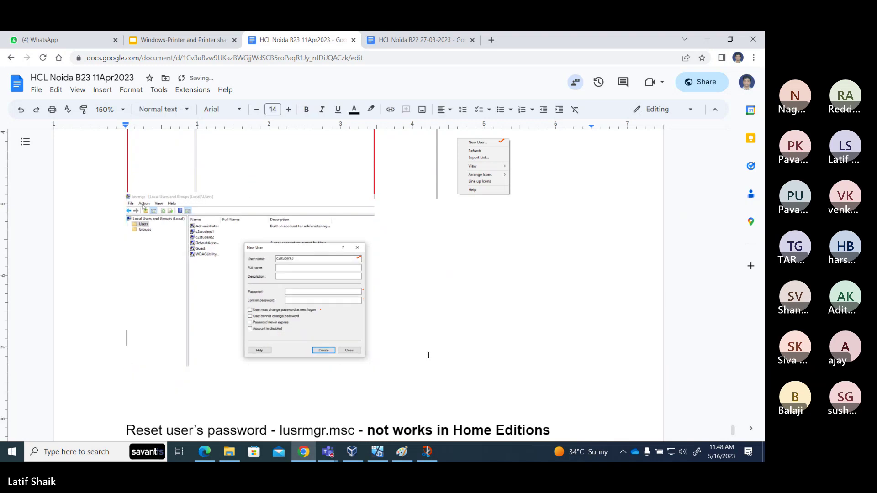
scroll(429, 353, "down", 3)
scroll(425, 342, "up", 2)
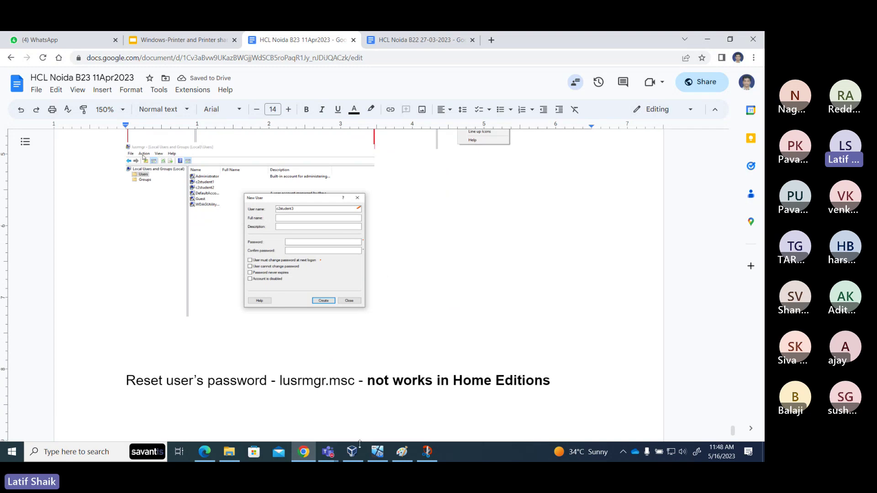
Create the c2student3 account, close the New User dialog, and select the new user.
left_click(378, 457)
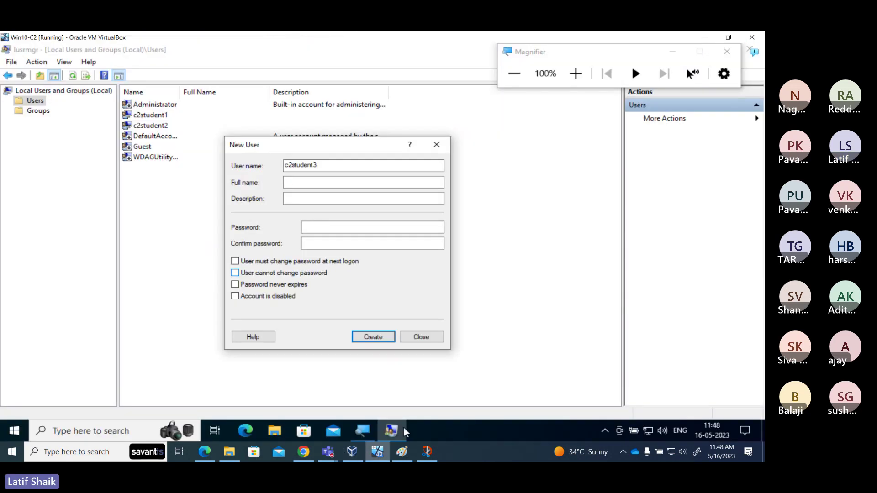
left_click(374, 338)
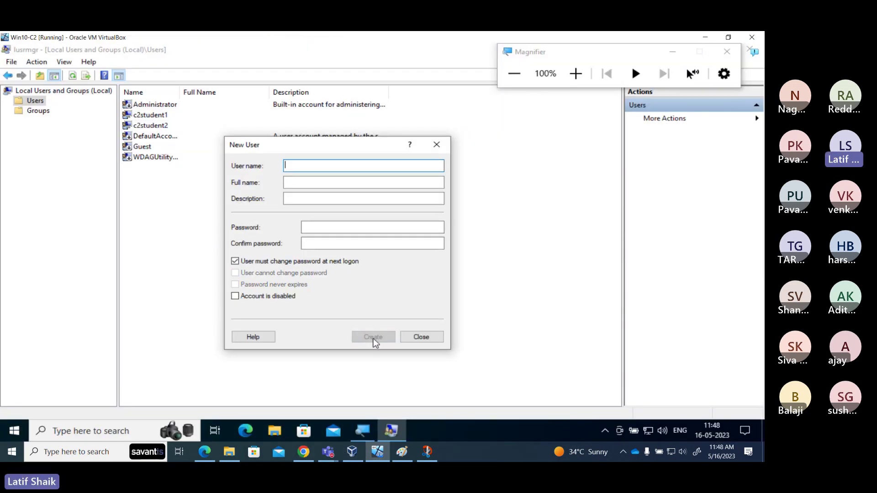
left_click(418, 338)
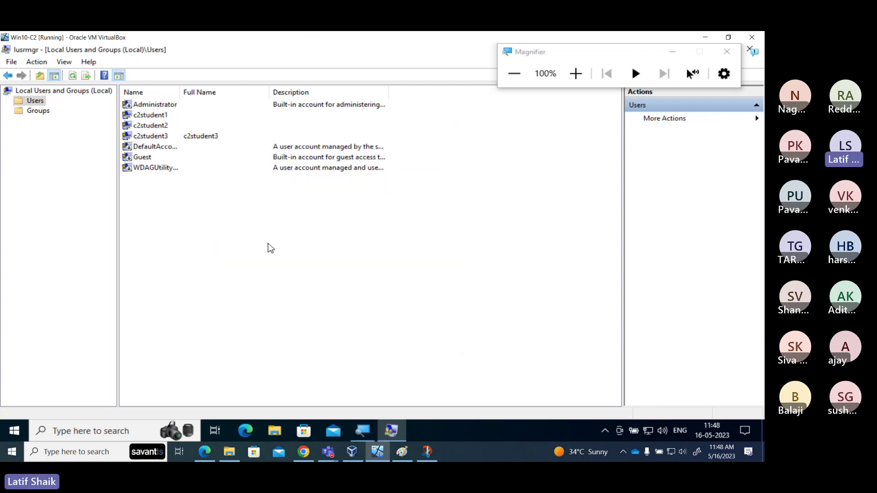
left_click(168, 136)
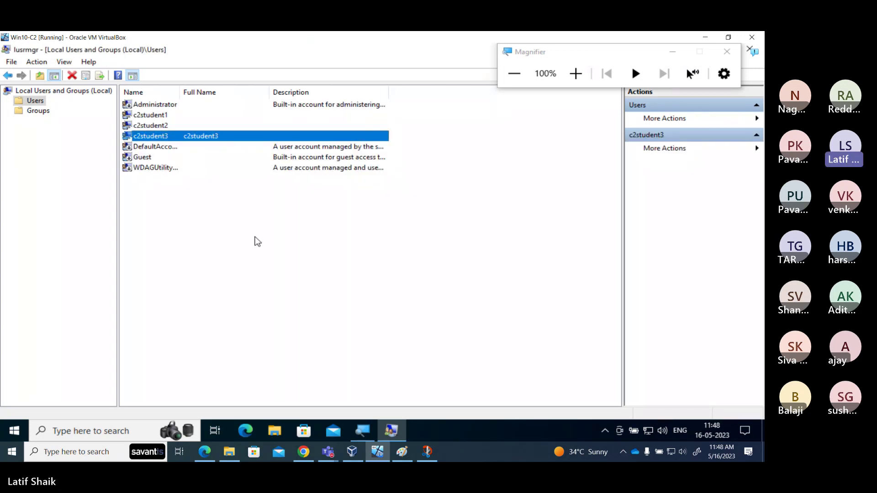
Snip the users list, tick the c2student3 row, and copy the capture.
left_click(427, 451)
left_click(44, 57)
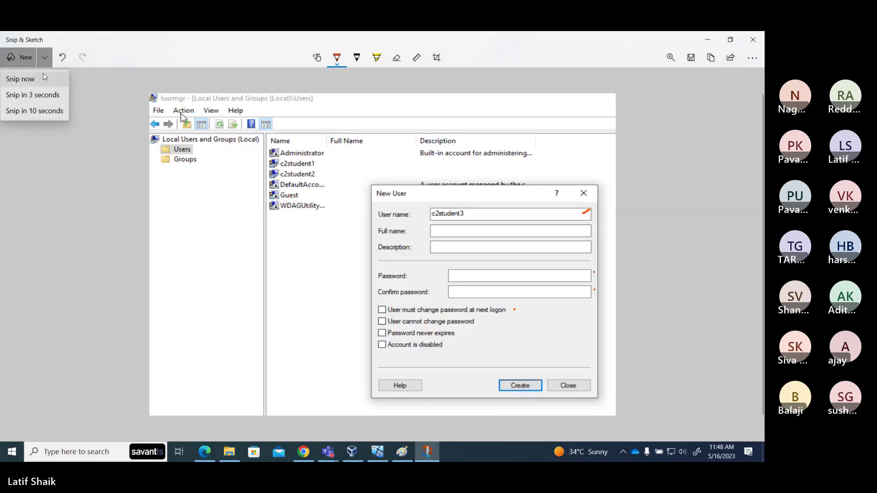
left_click(27, 78)
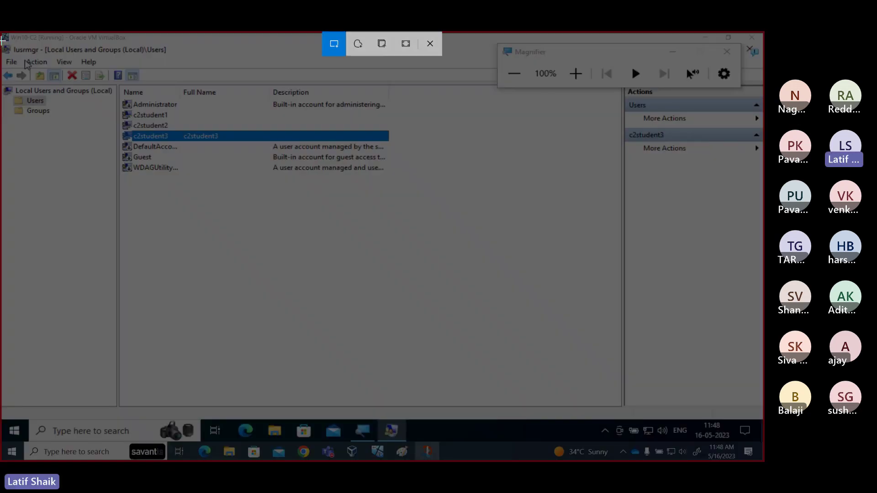
mouse_move(1, 41)
left_mouse_down()
mouse_move(49, 78)
mouse_move(422, 238)
left_mouse_up()
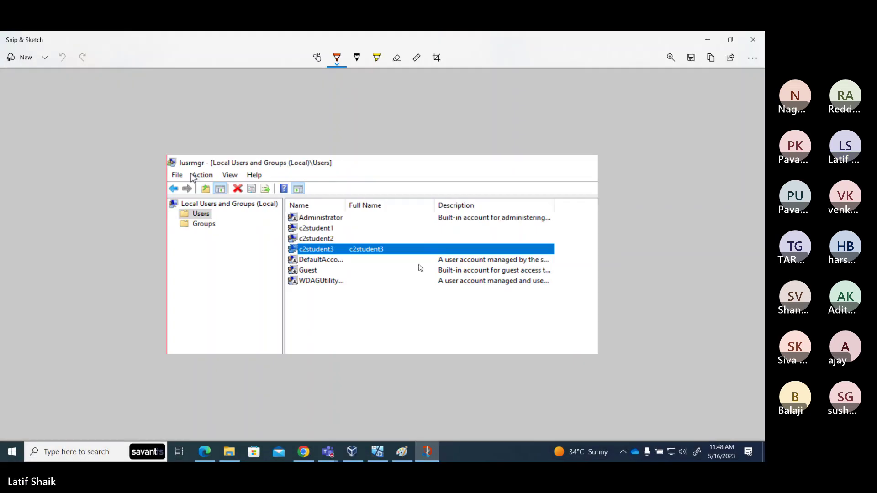
left_click_drag(558, 246, 567, 242)
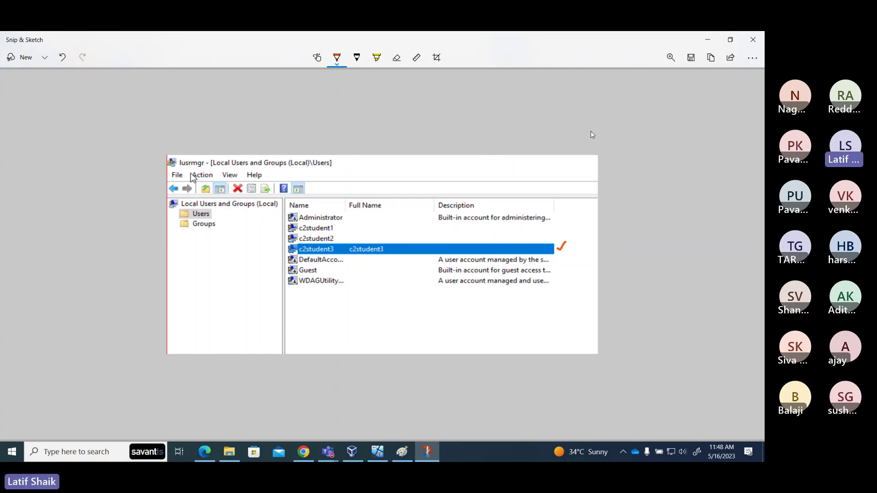
left_click(711, 58)
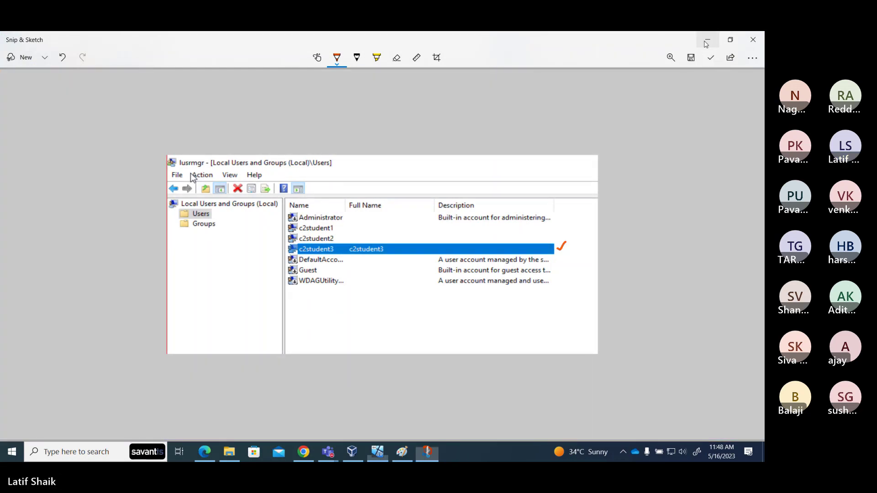
left_click(708, 40)
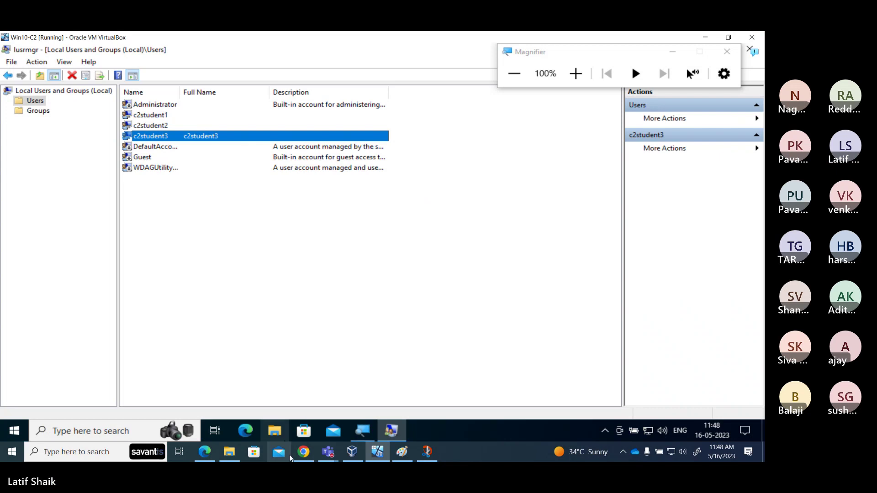
left_click(303, 452)
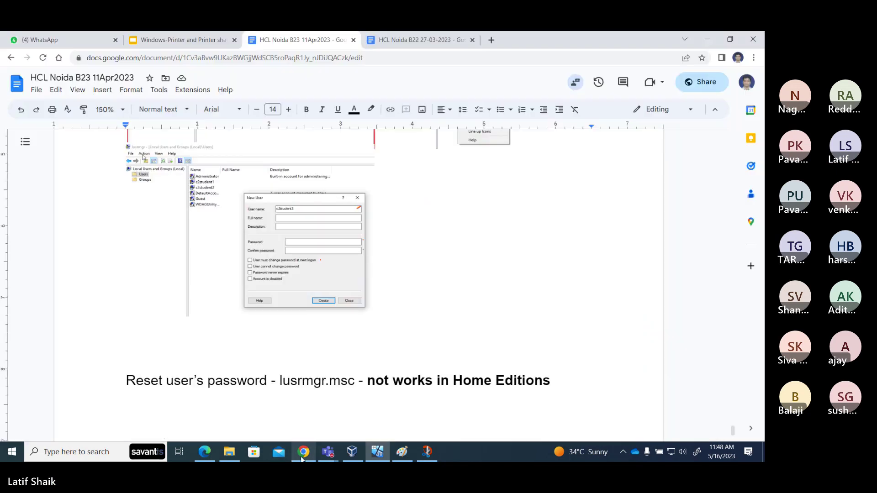
Paste the c2student3 user-list snip, shrink it, float it, and drag it up beside the New User screenshot.
key("ctrl+v")
left_click(401, 304)
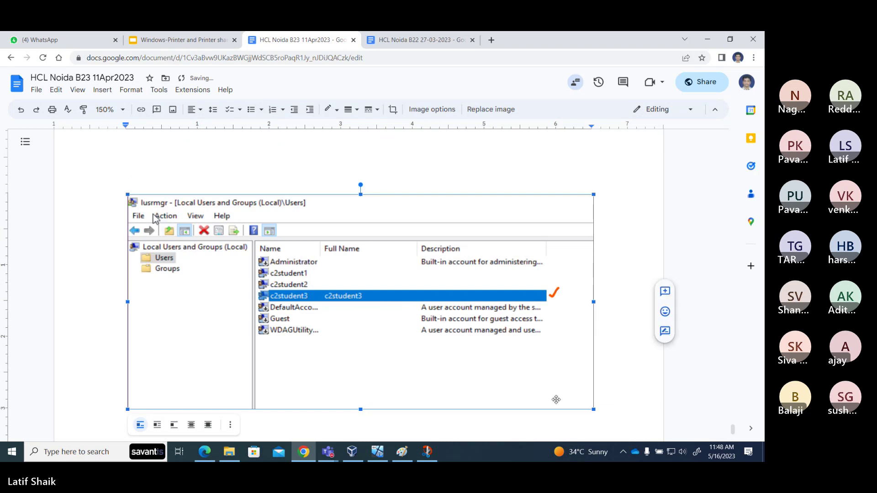
left_click_drag(593, 409, 390, 316)
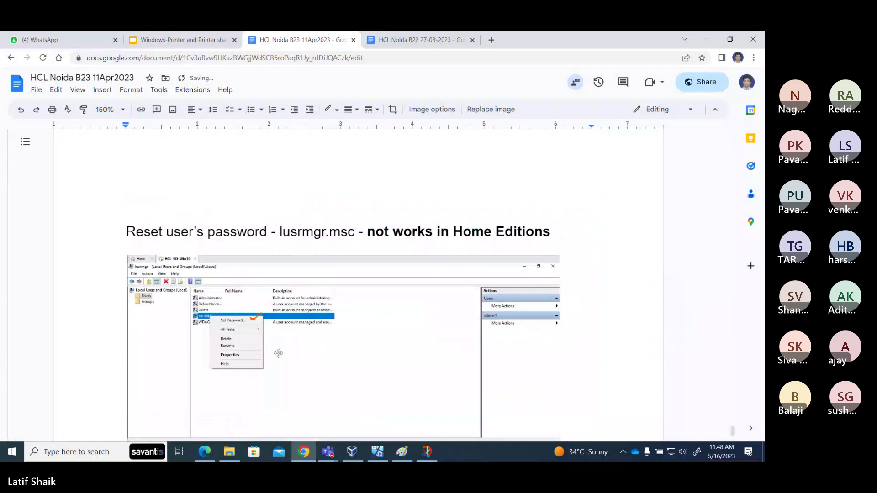
scroll(354, 346, "up", 6)
scroll(354, 346, "down", 1)
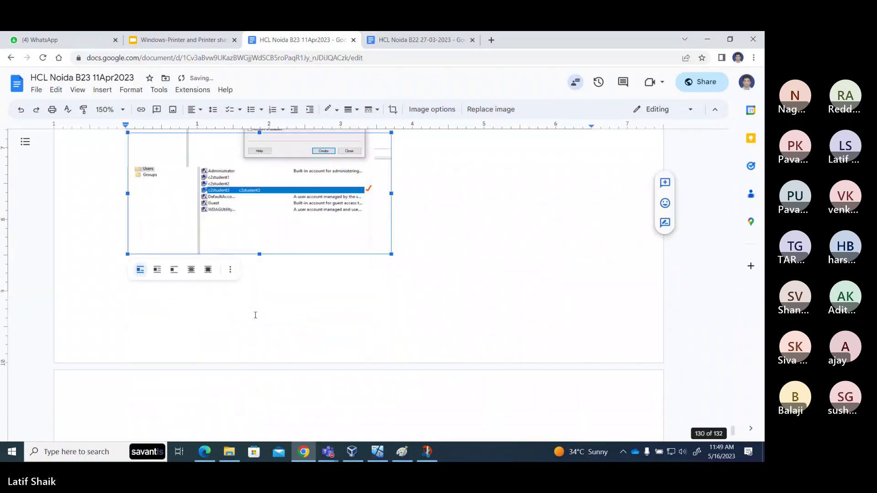
left_click(208, 269)
scroll(332, 265, "up", 3)
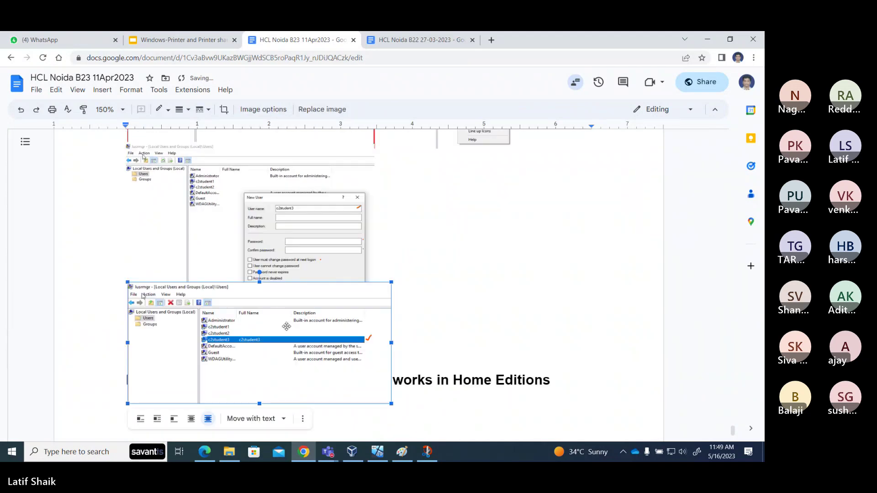
left_click_drag(286, 327, 534, 201)
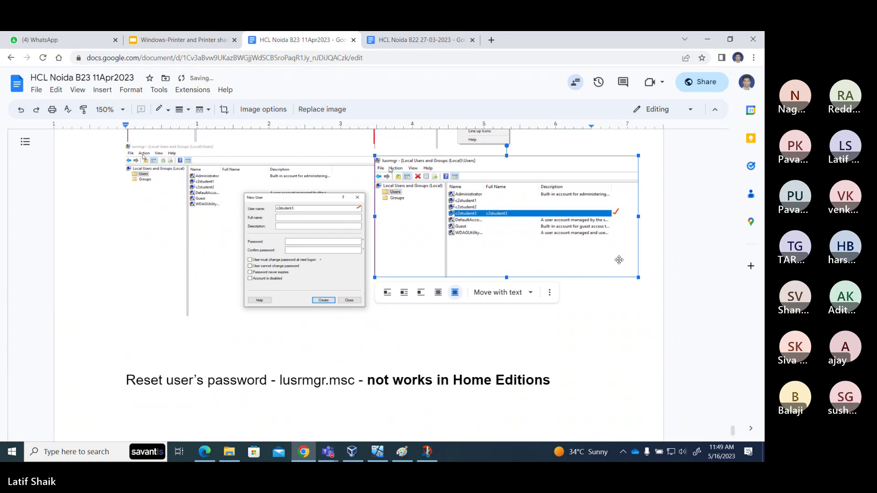
Shrink the New User screenshot and align and enlarge the user-list screenshot next to it.
left_click(292, 271)
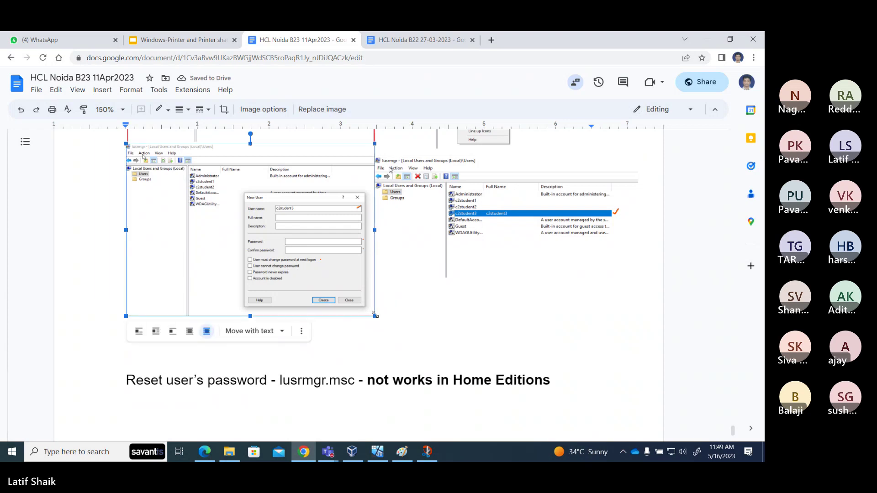
left_click_drag(376, 315, 352, 302)
left_click(468, 214)
left_click_drag(469, 214, 447, 212)
left_click_drag(619, 275, 632, 281)
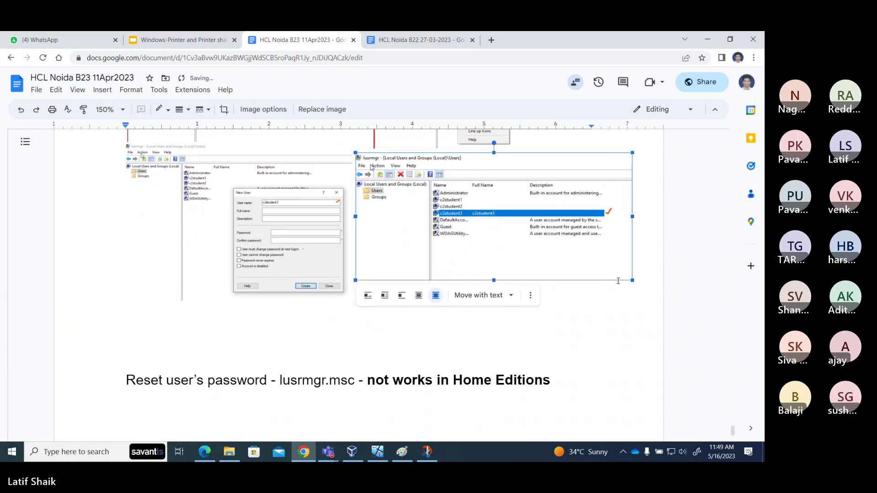
left_click(348, 356)
left_click(185, 331)
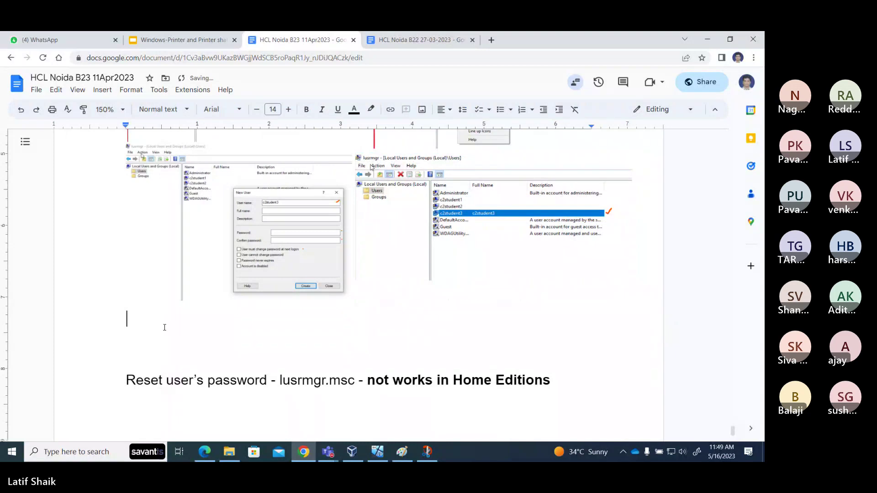
scroll(165, 328, "up", 5)
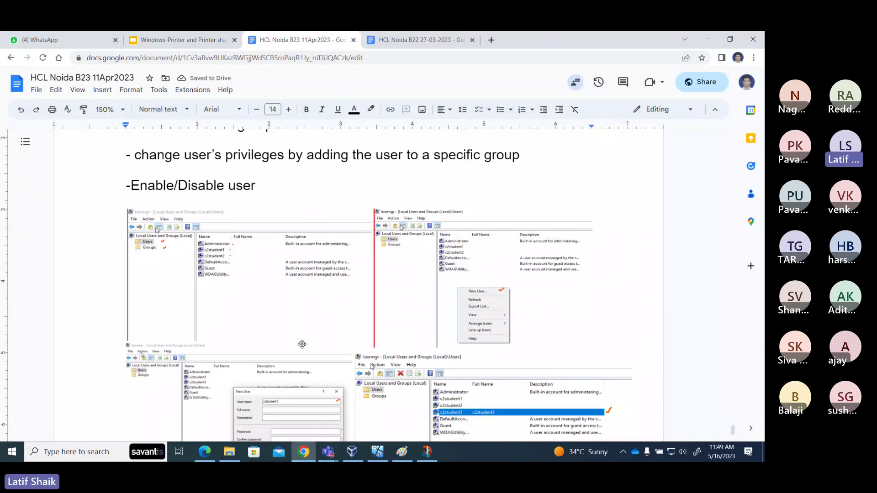
Push the Reset user's password heading onto the next page.
scroll(302, 344, "up", 5)
scroll(297, 315, "down", 10)
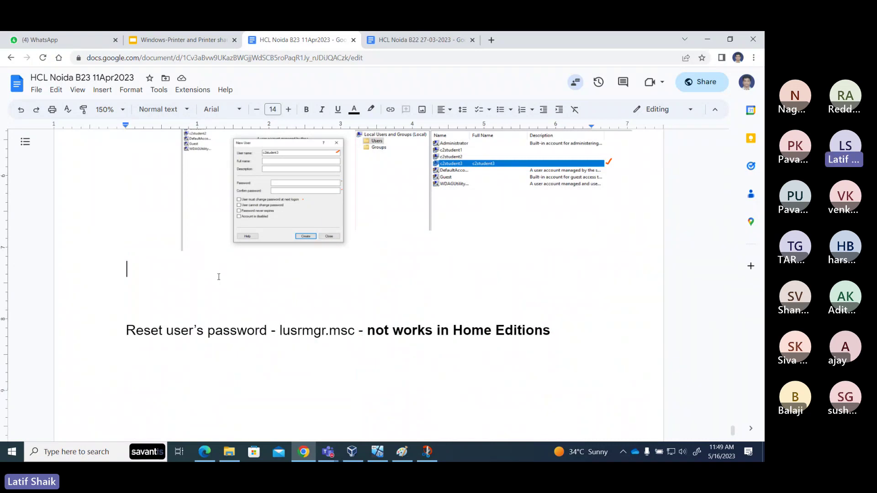
scroll(296, 292, "down", 5)
scroll(298, 290, "up", 4)
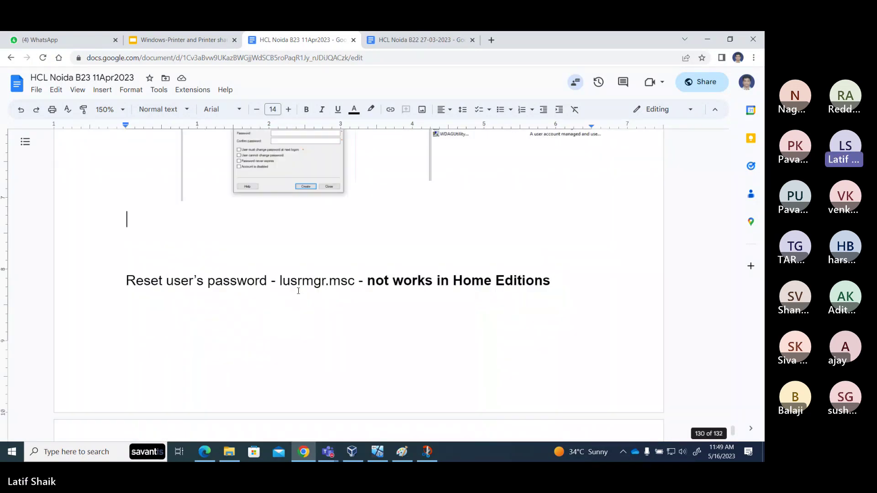
key("Return")
key("Return")
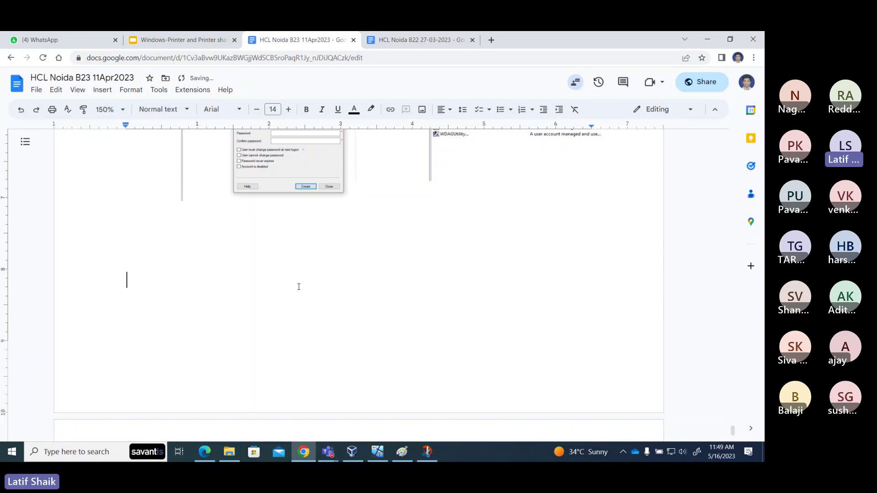
Review the password-reset section and its screenshots, then return to the VM.
scroll(320, 274, "down", 5)
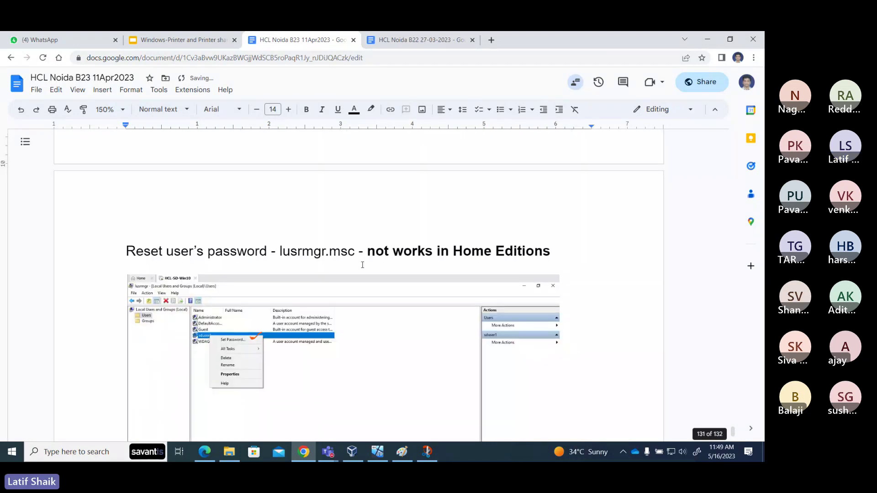
scroll(360, 260, "down", 3)
scroll(389, 252, "up", 2)
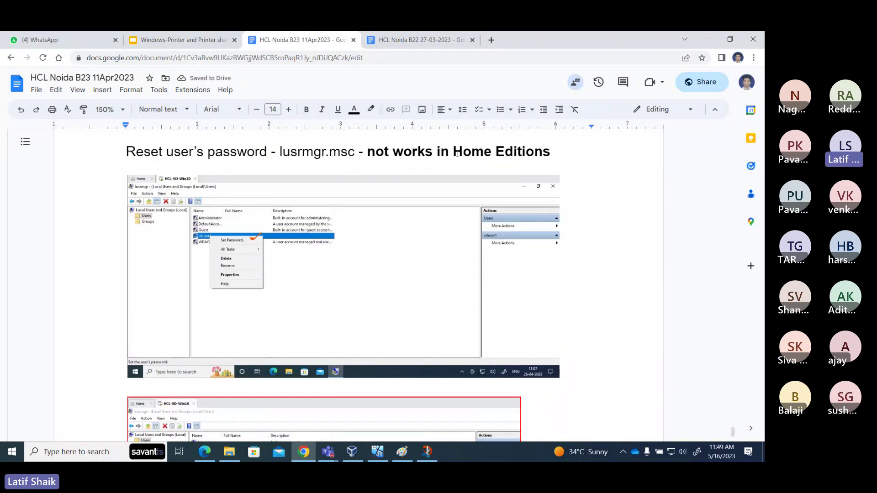
left_click_drag(453, 155, 543, 145)
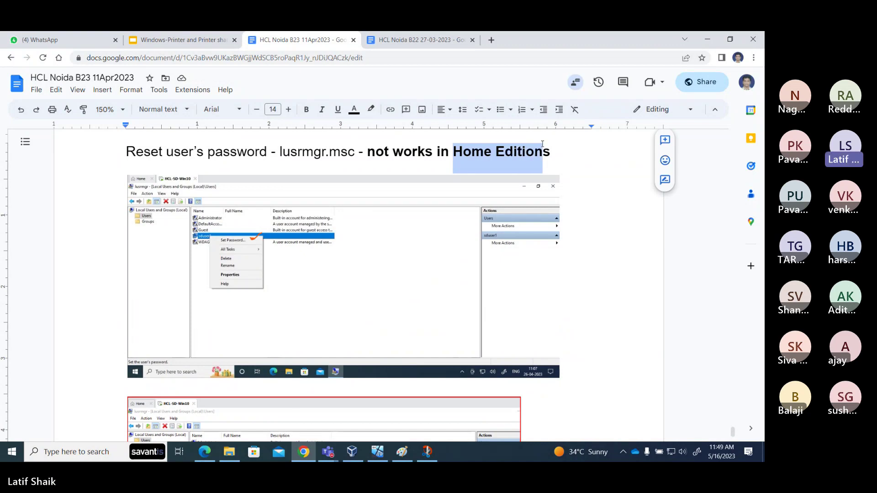
left_click(269, 310)
scroll(310, 332, "down", 3)
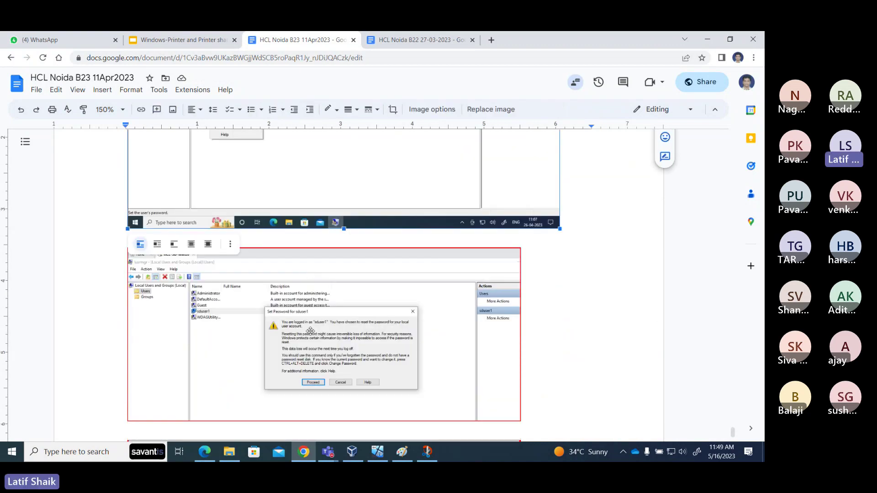
scroll(310, 331, "down", 2)
scroll(340, 327, "down", 4)
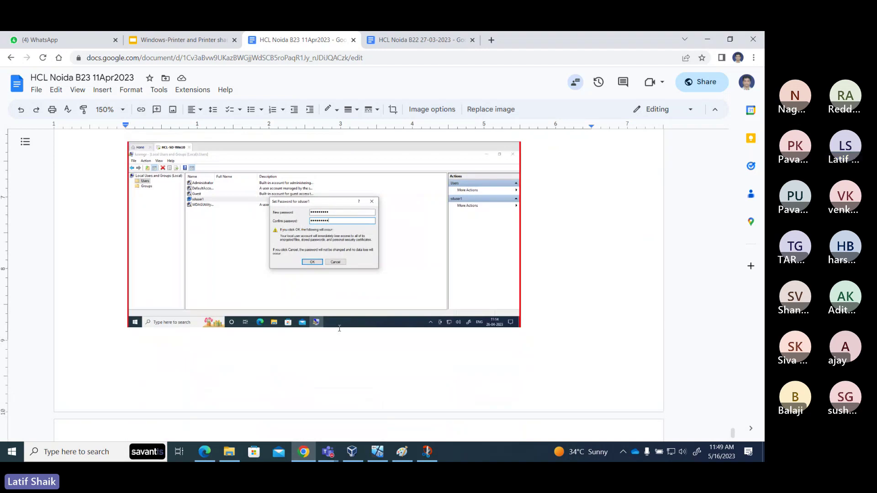
scroll(340, 329, "down", 6)
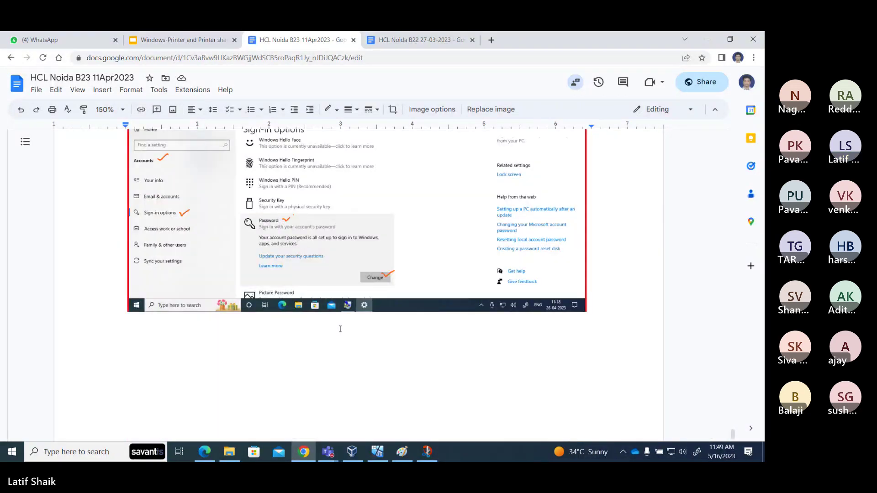
scroll(340, 329, "up", 2)
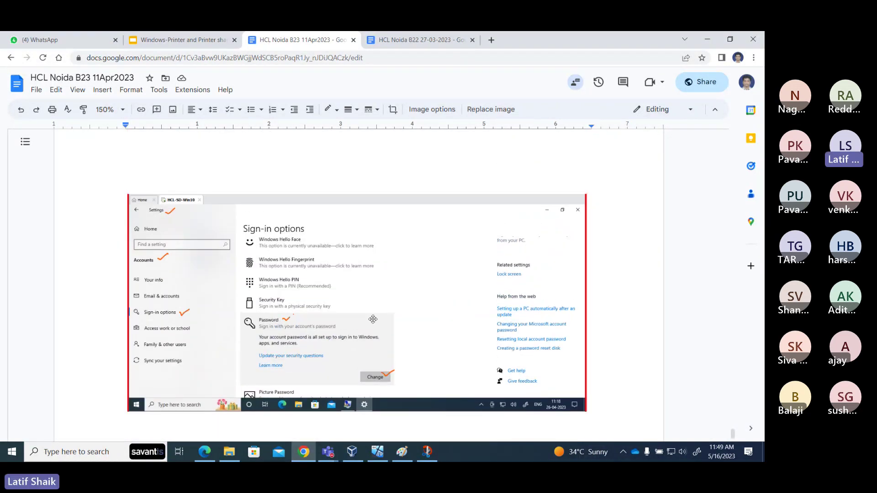
scroll(375, 348, "down", 2)
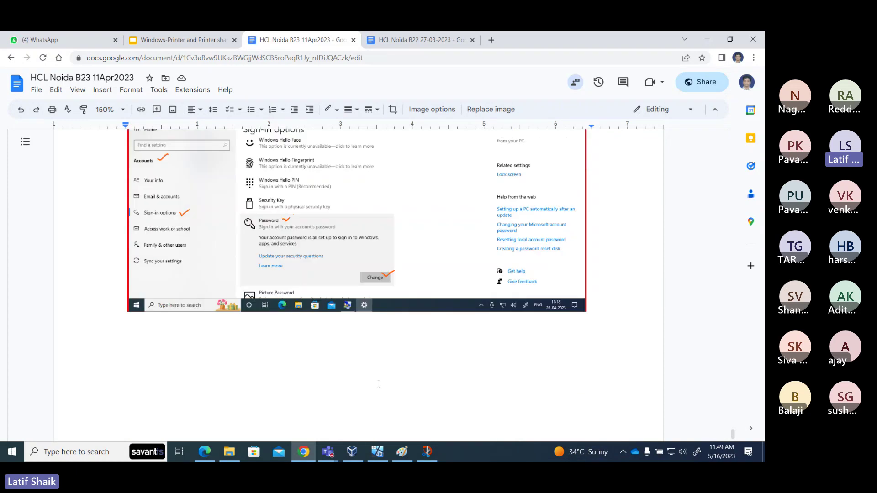
left_click(384, 451)
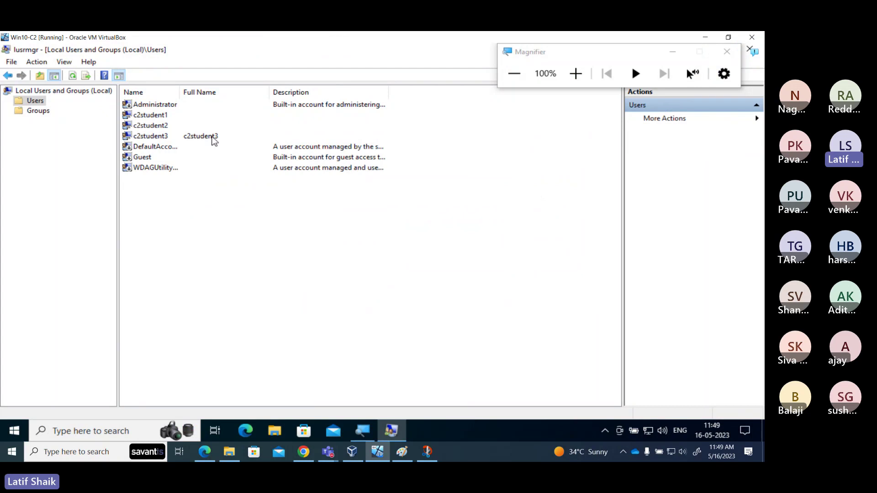
Set and confirm a new password for c2student3.
right_click(212, 137)
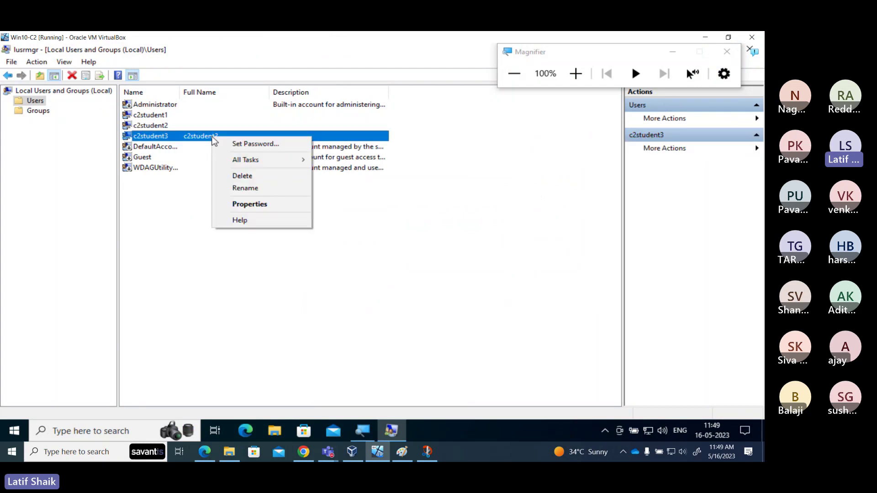
left_click(242, 144)
left_click(327, 292)
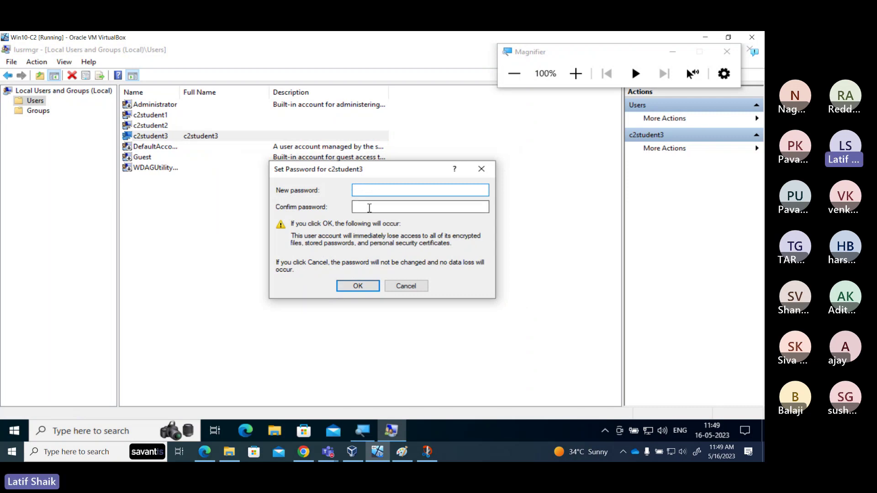
left_click(374, 289)
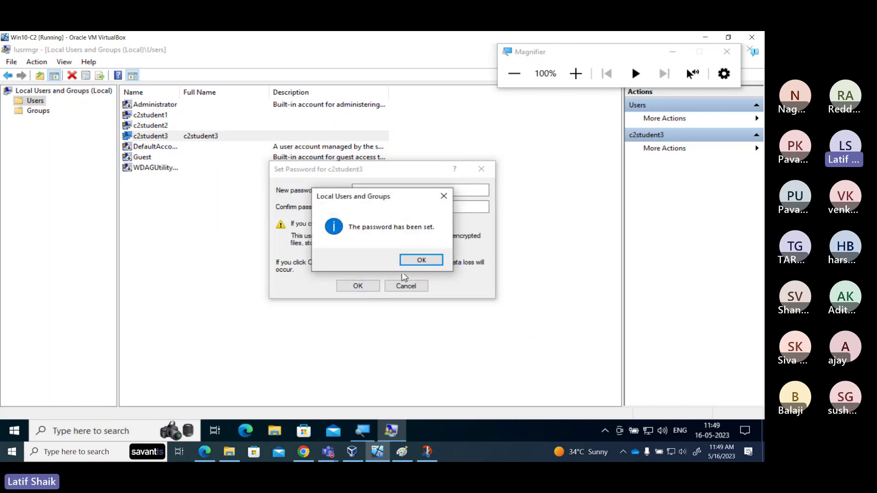
left_click(403, 259)
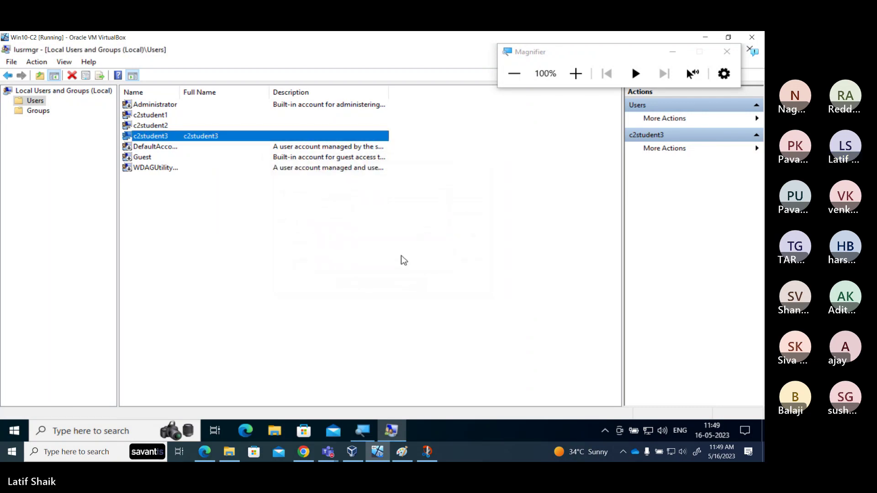
Start a password reset for c2student2 but cancel it, leaving its password unchanged.
left_click(155, 125)
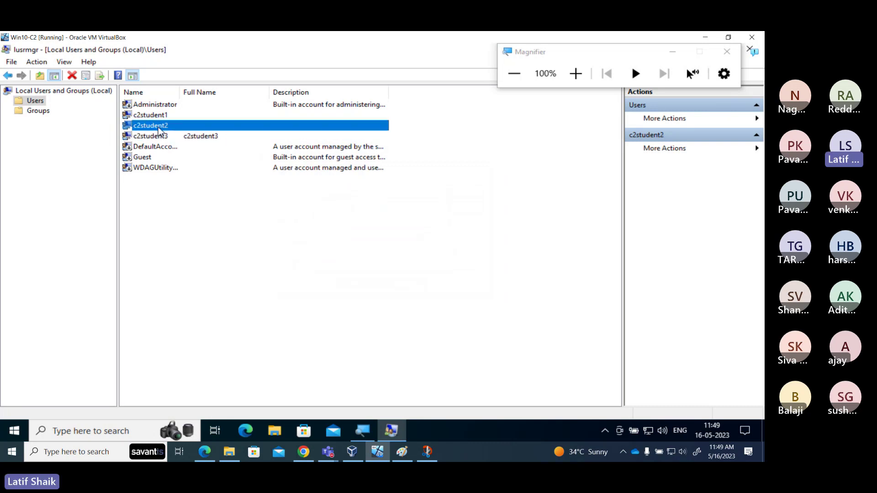
right_click(158, 128)
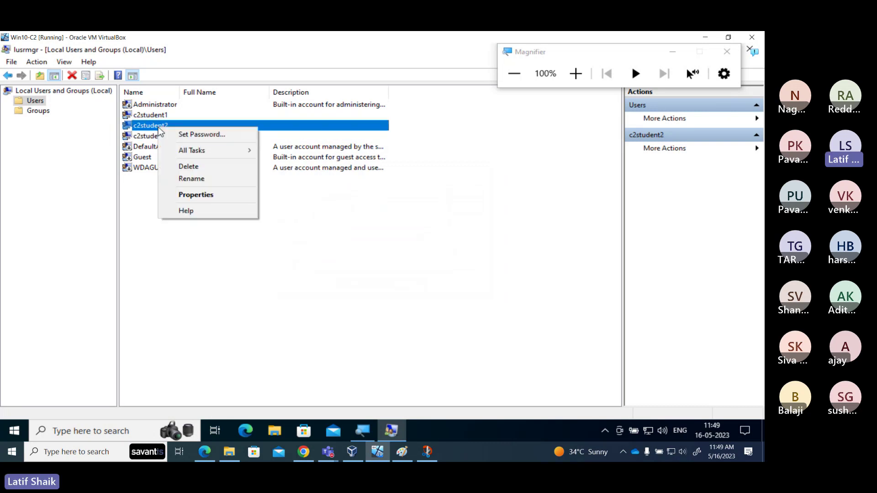
left_click(212, 135)
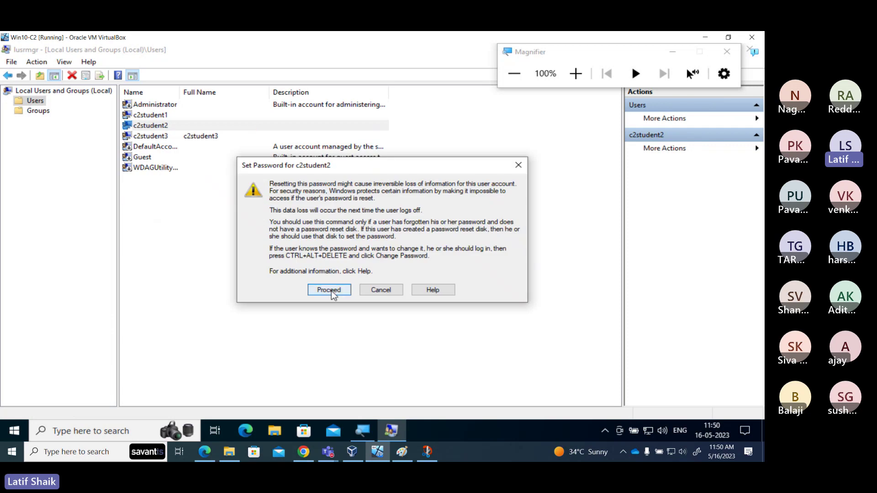
left_click(331, 291)
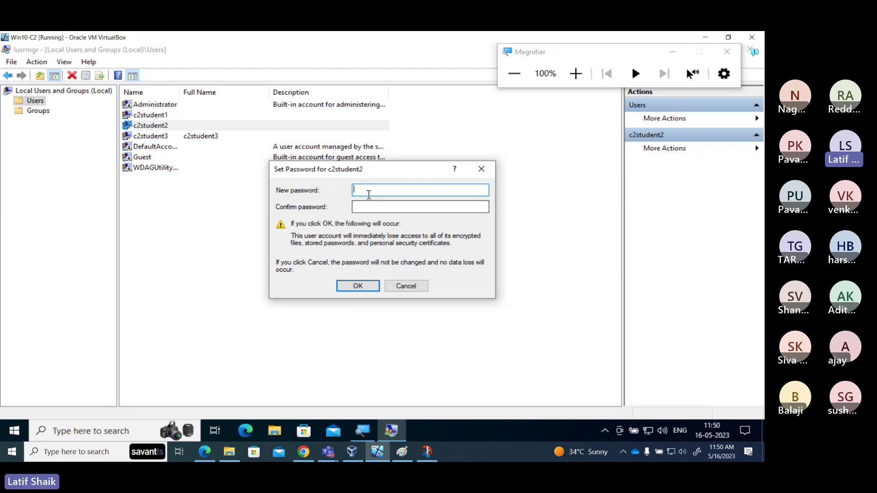
left_click(409, 286)
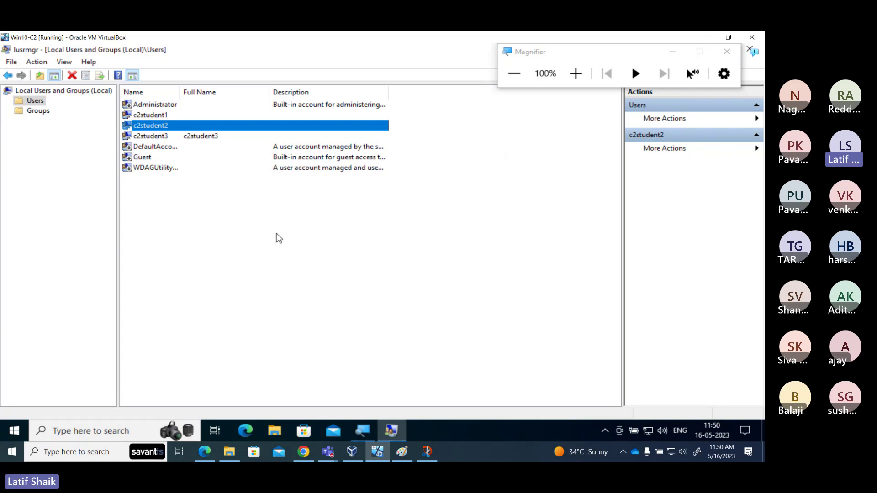
right_click(216, 137)
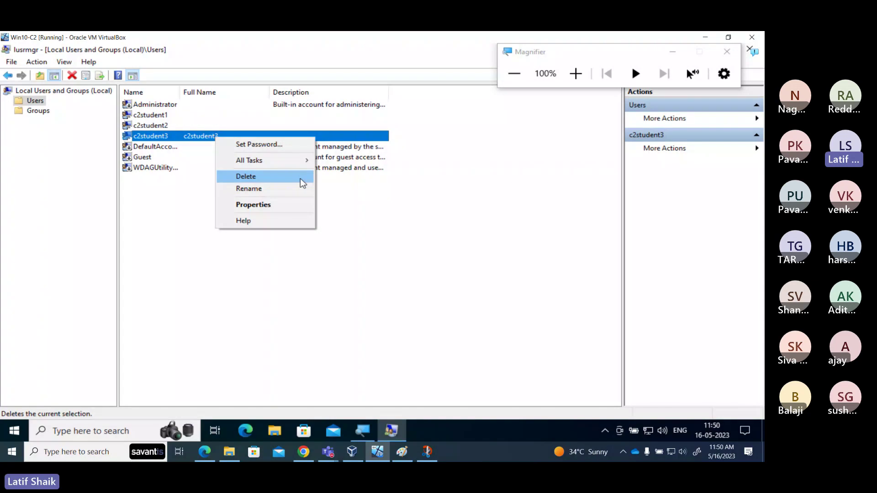
left_click(309, 207)
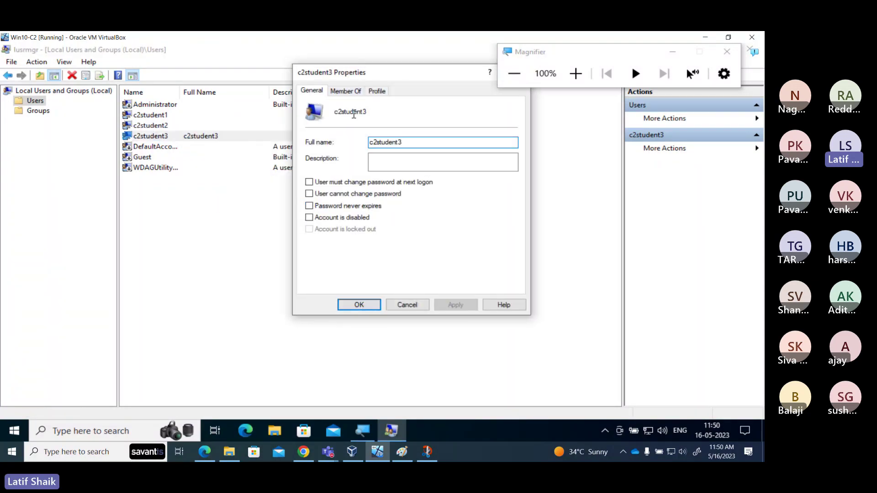
left_click(346, 91)
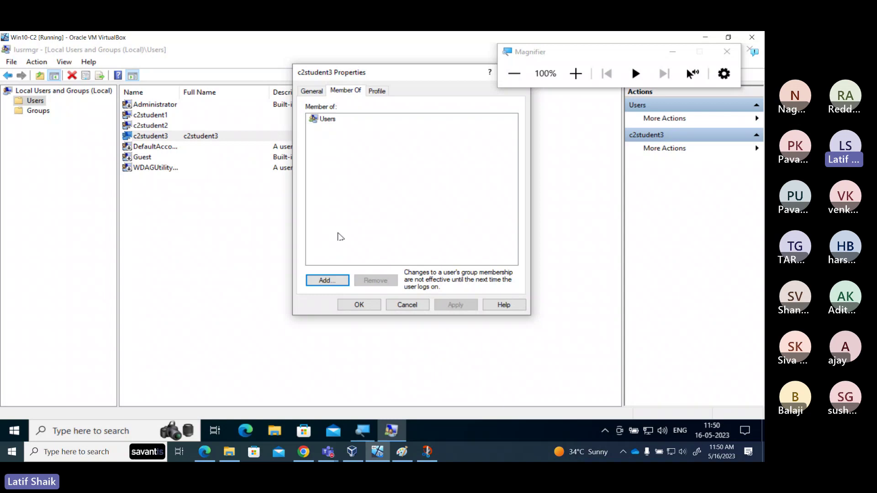
left_click(337, 282)
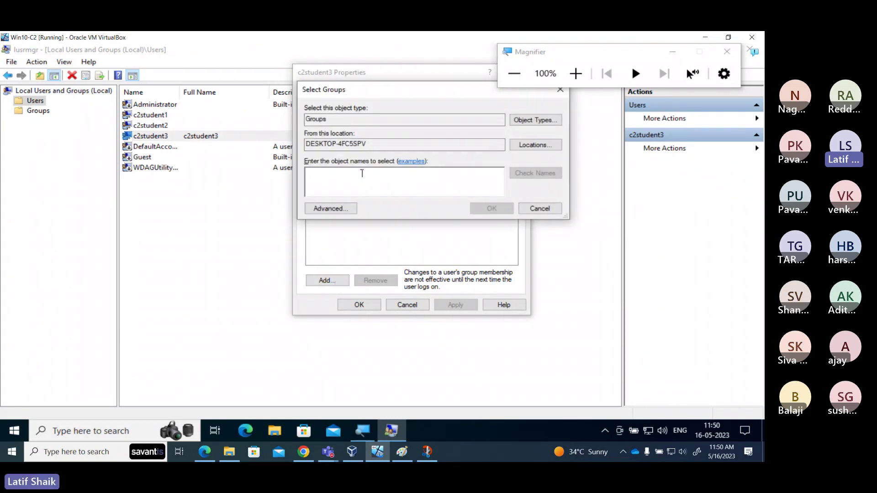
left_click(541, 209)
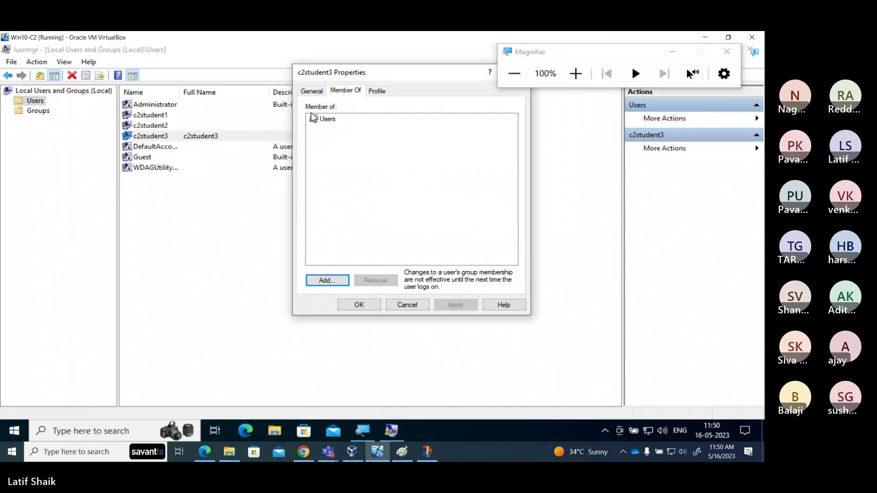
left_click(305, 94)
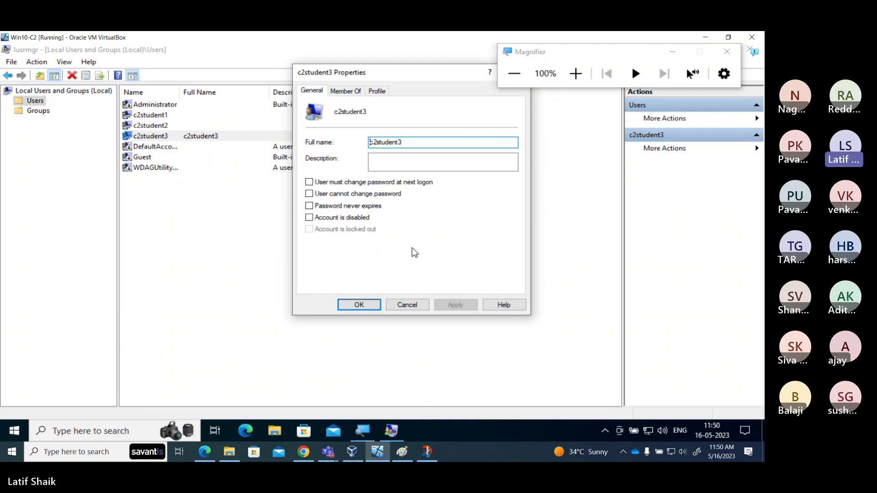
left_click(418, 307)
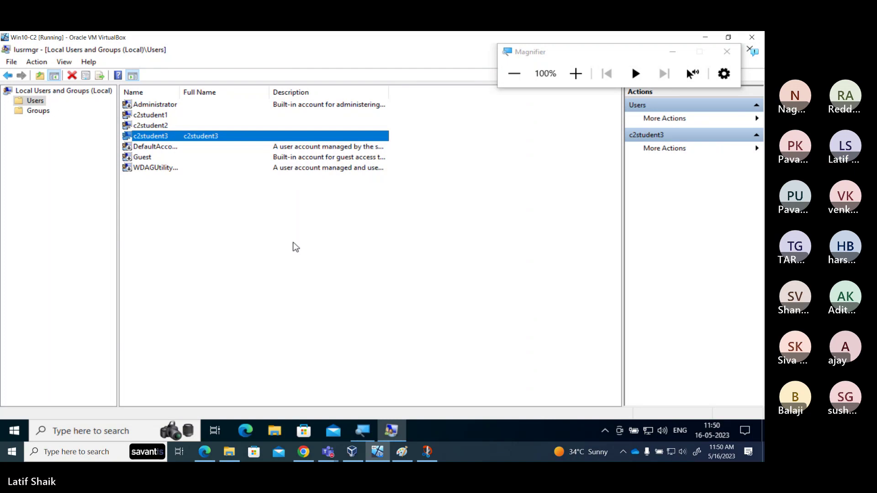
left_click(293, 244)
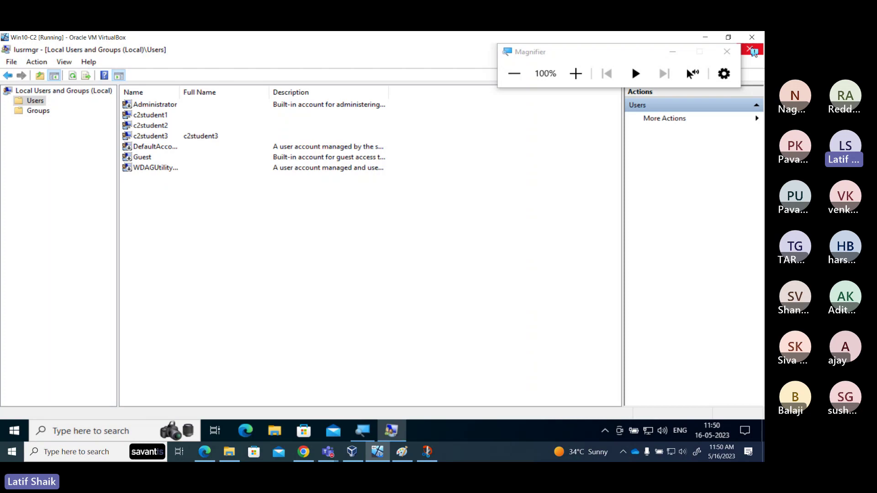
Close Local Users and Groups and go to Settings > Accounts > Family & other users.
left_click(754, 51)
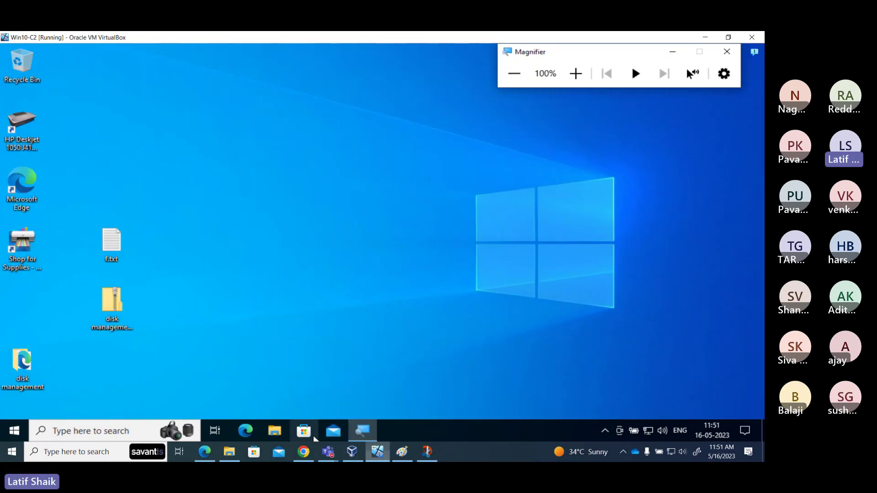
left_click(75, 430)
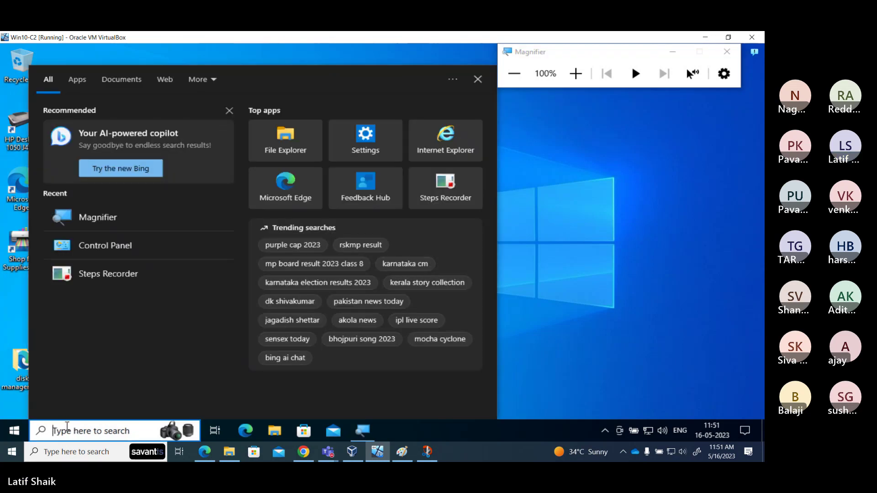
left_click(14, 430)
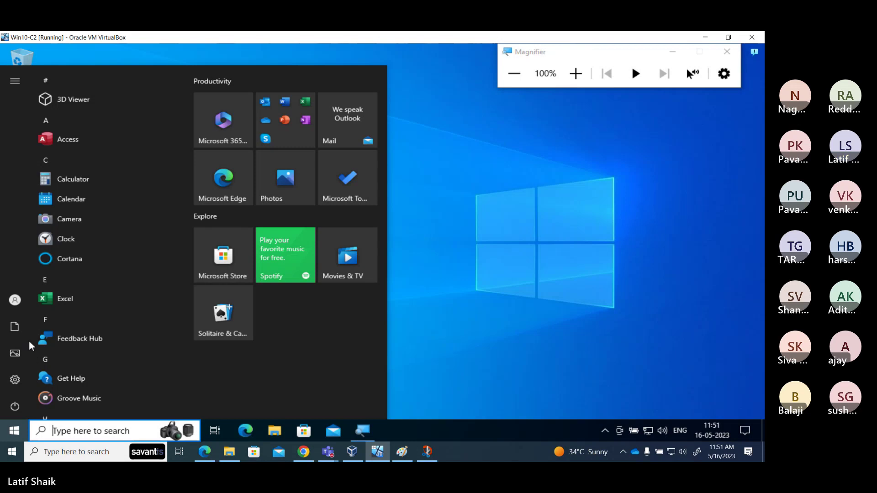
mouse_move(21, 382)
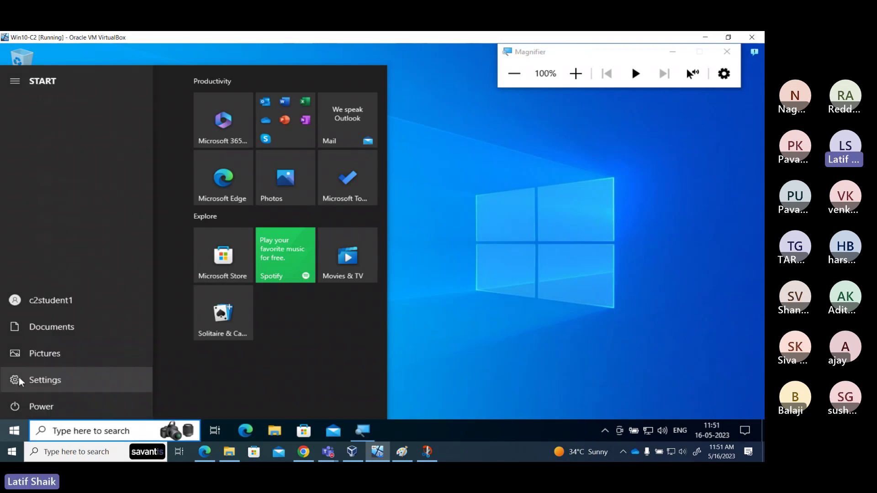
left_click(20, 380)
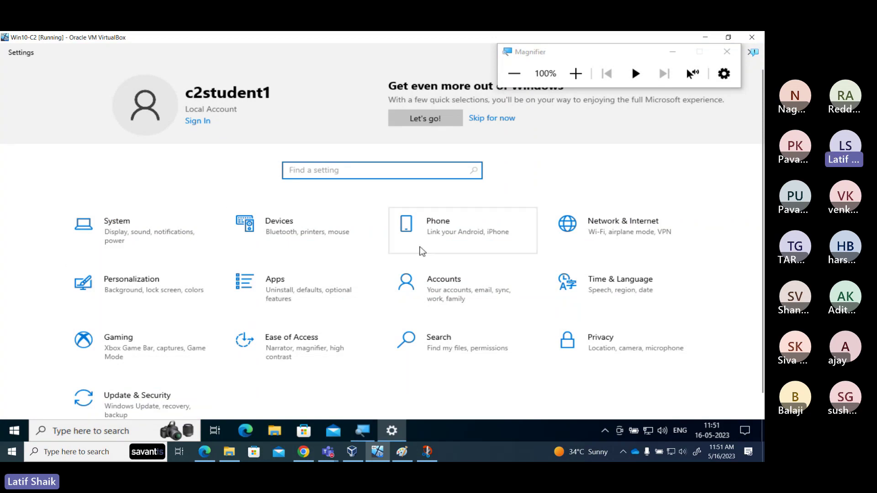
left_click(425, 282)
left_click(83, 276)
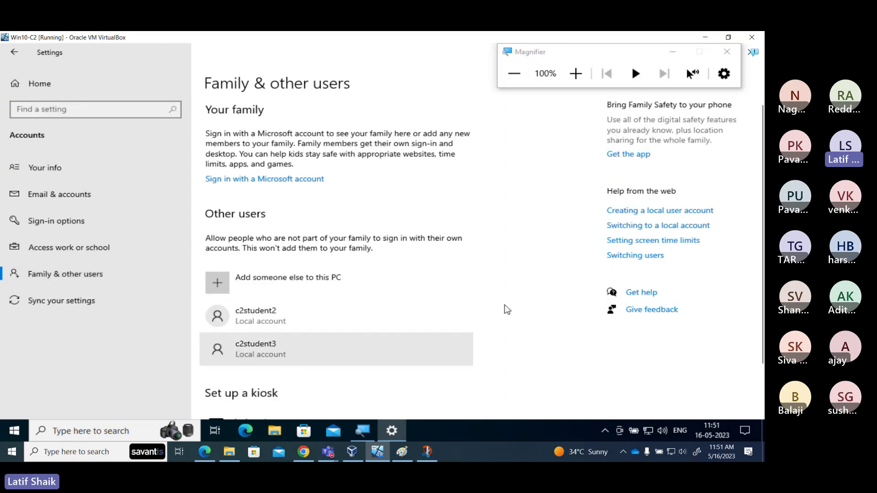
Check c2student3's account type list, then cancel, leaving it a Standard User.
left_click(268, 356)
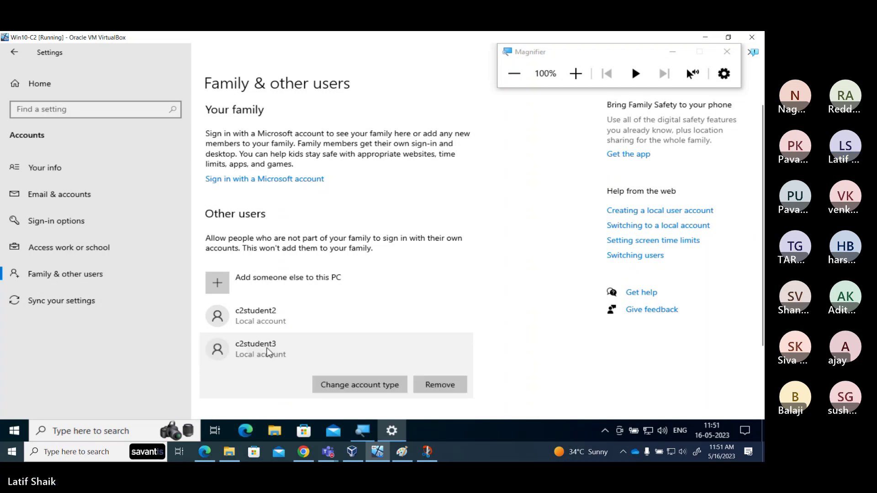
scroll(405, 305, "down", 1)
scroll(404, 305, "down", 2)
left_click(364, 285)
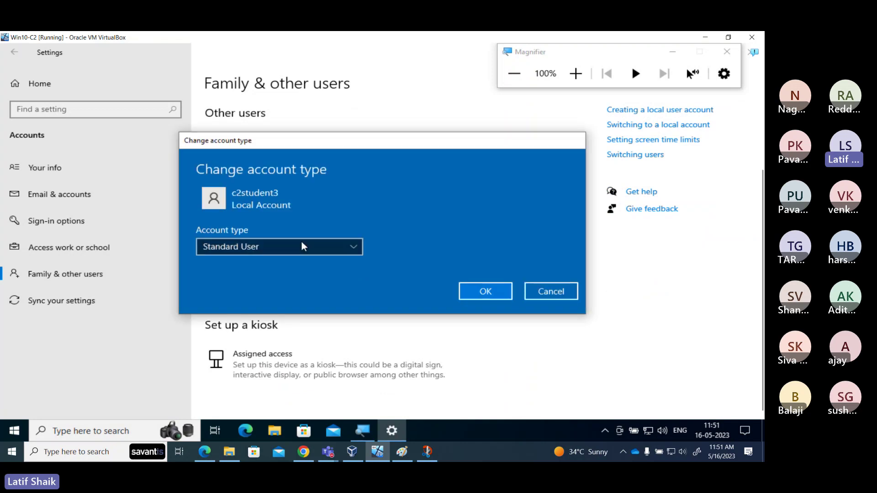
left_click(303, 247)
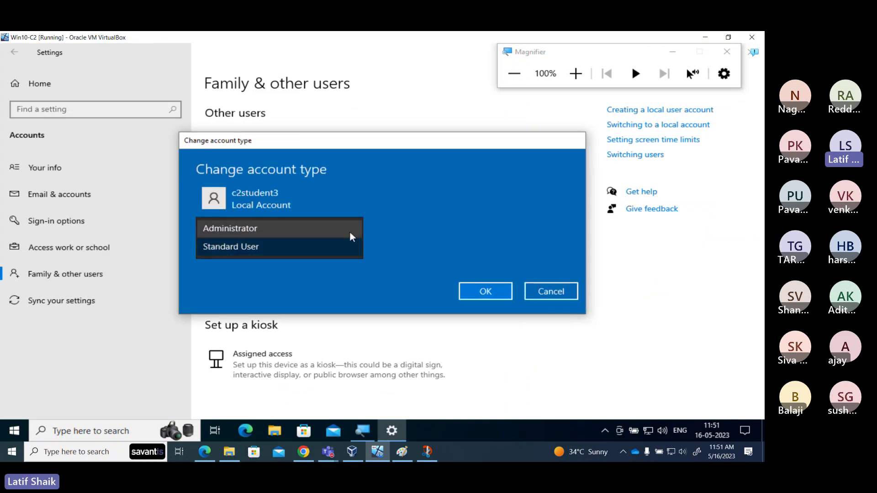
left_click(561, 295)
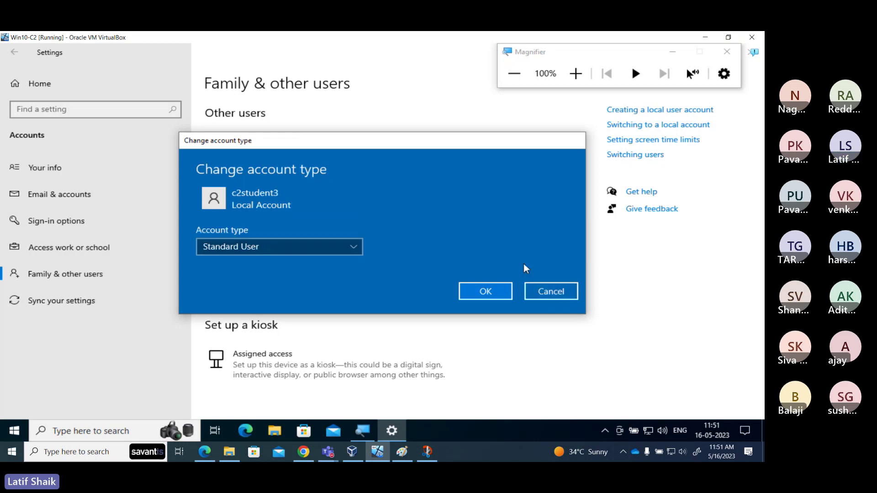
left_click(551, 296)
Open c2student2's account type dialog, move it up-right, show the types, and close Magnifier.
left_click(364, 225)
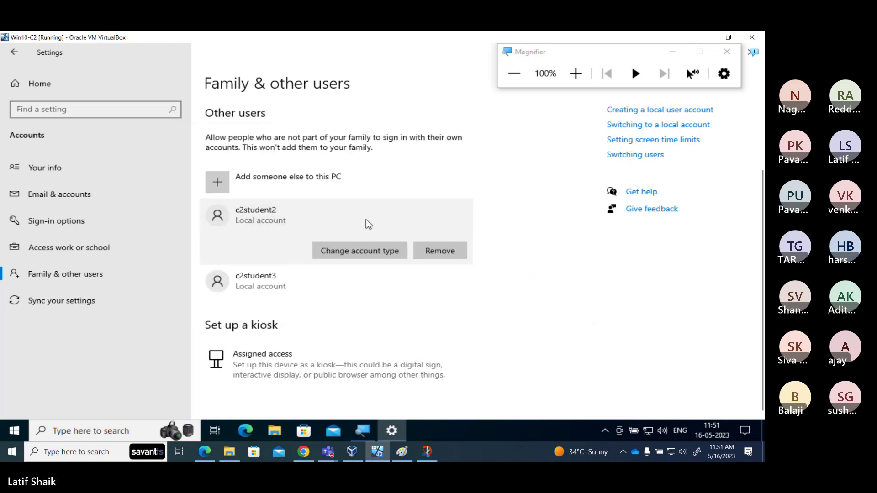
left_click(364, 257)
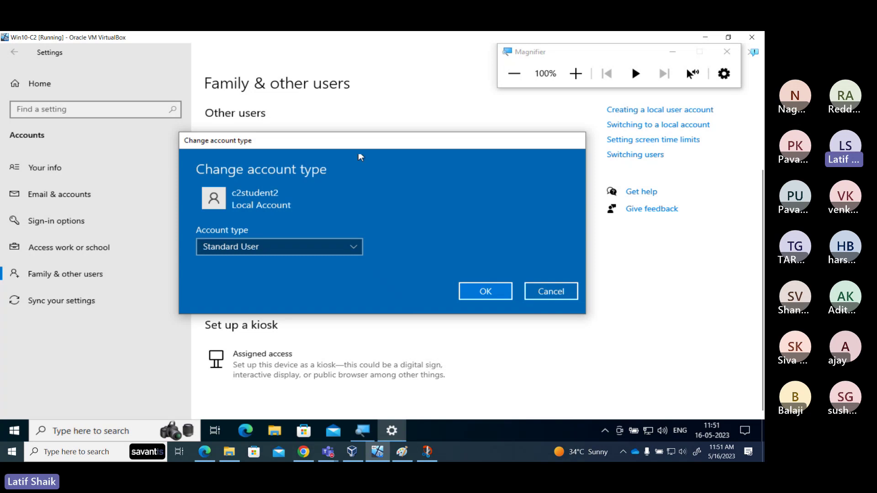
left_click_drag(360, 146, 540, 67)
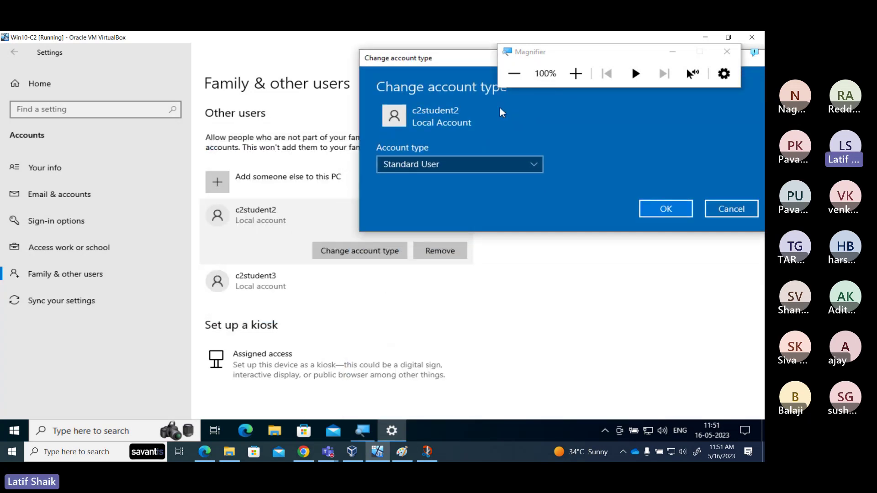
left_click(467, 171)
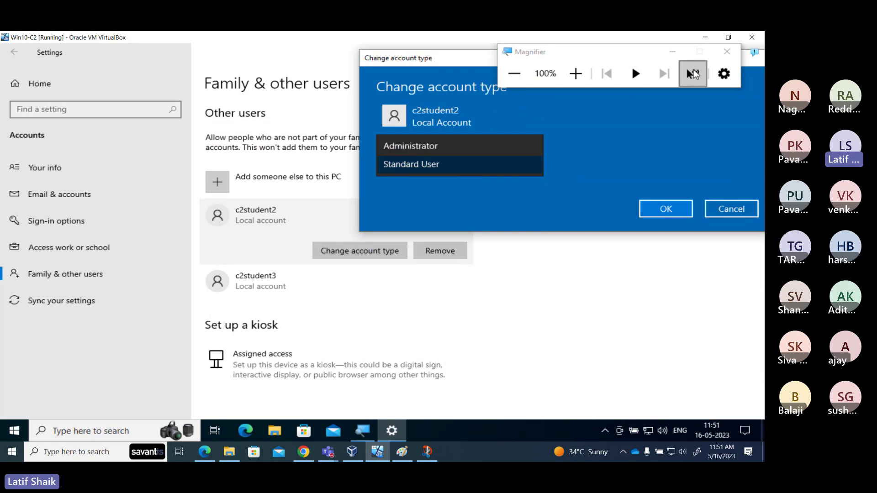
left_click(727, 51)
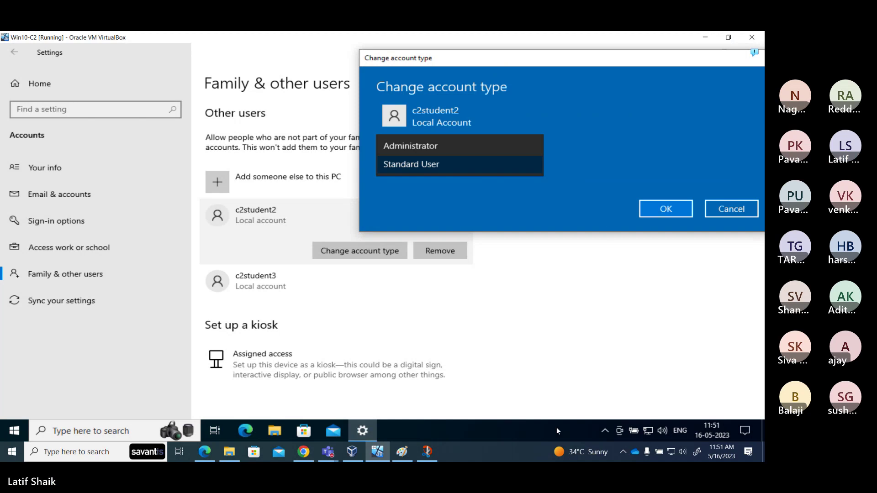
Take a full-screen snip of c2student2's account type dialog in Snip & Sketch.
left_click(427, 452)
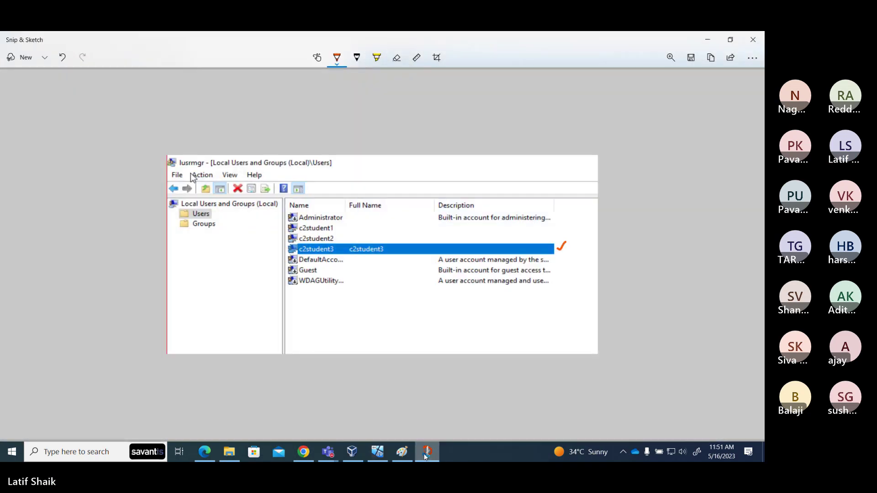
left_click(44, 57)
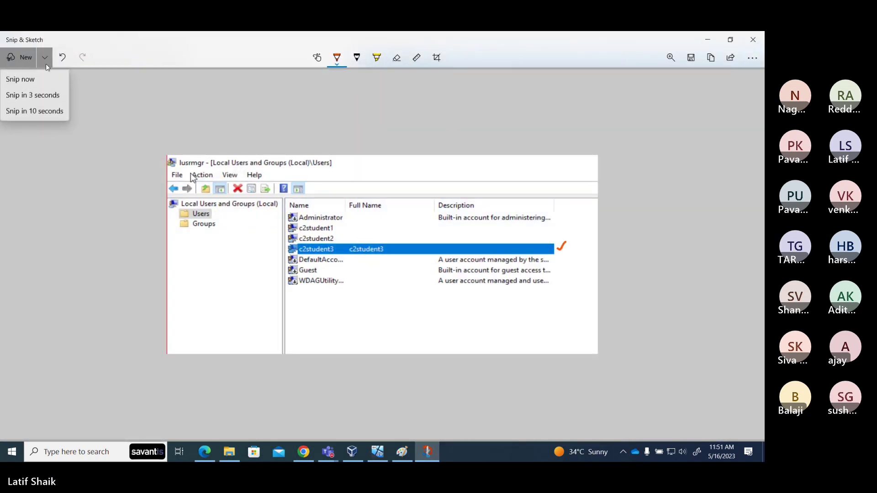
left_click(43, 79)
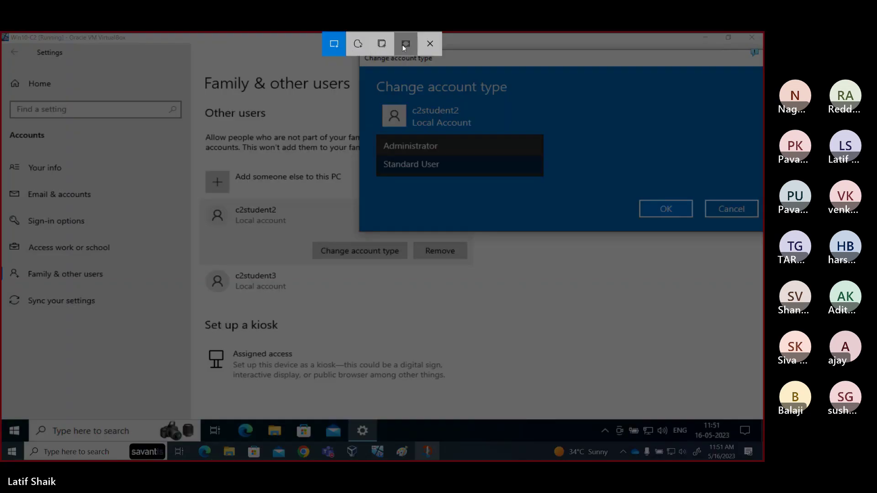
left_click(404, 44)
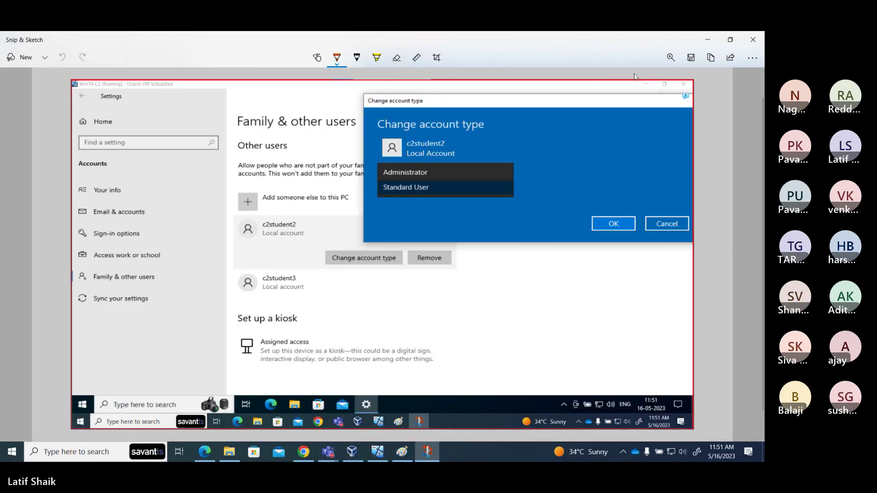
Crop off the bottom taskbar and top strip and copy the snip to the clipboard.
left_click(443, 58)
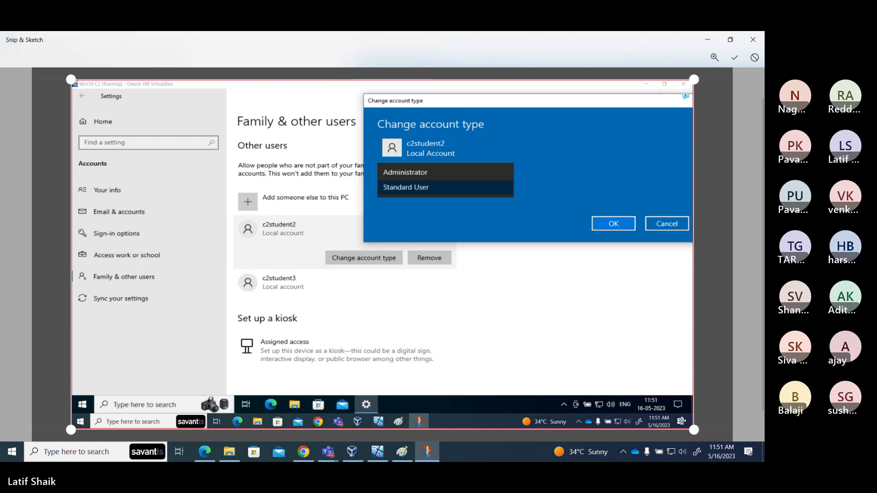
left_click_drag(694, 428, 692, 414)
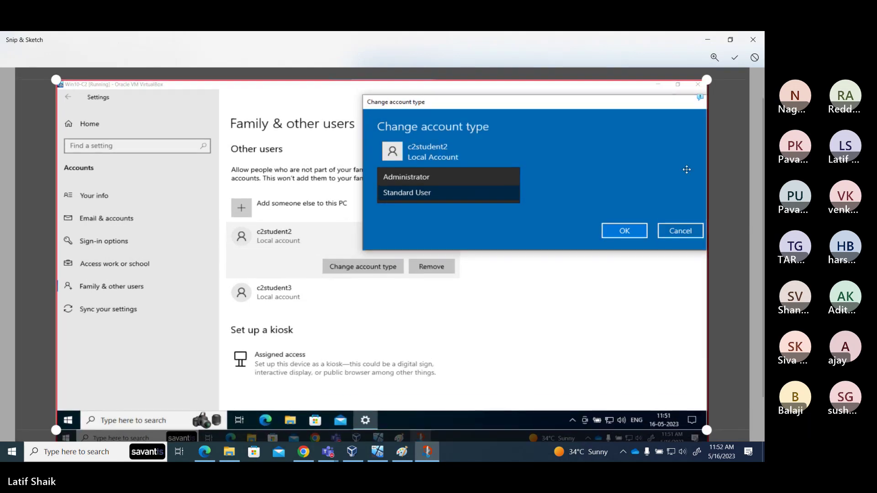
left_click_drag(708, 80, 710, 93)
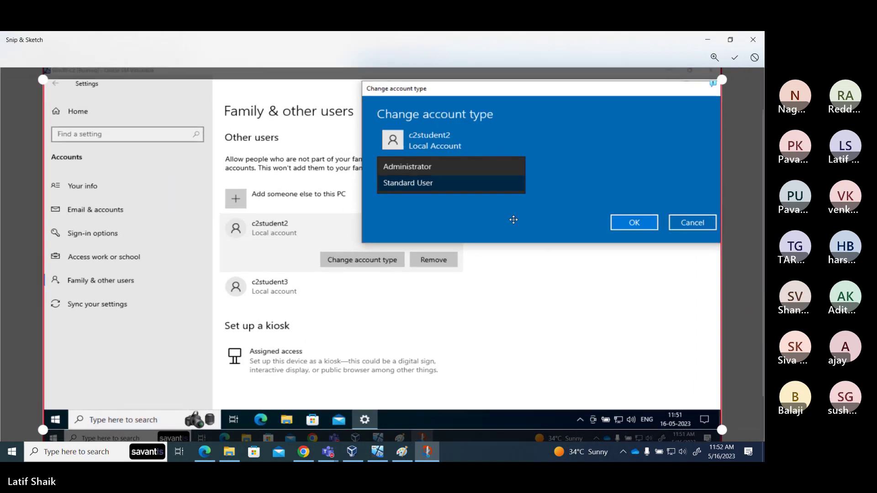
left_click(735, 57)
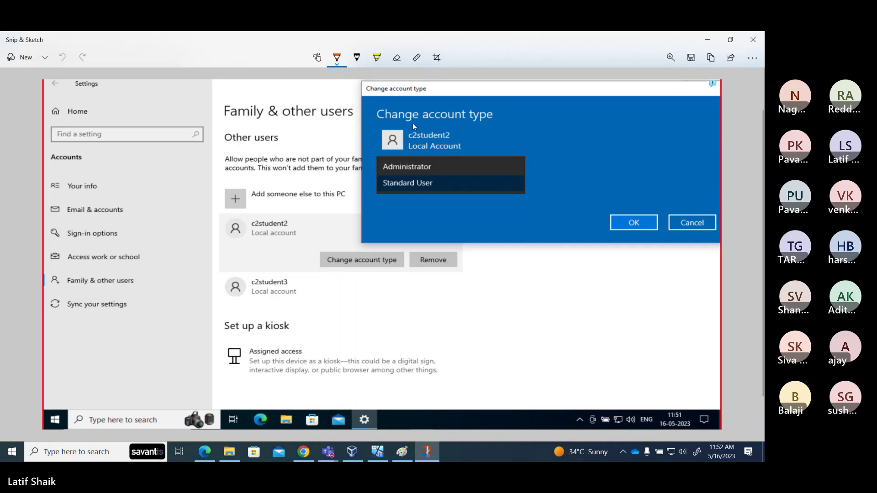
left_click(711, 57)
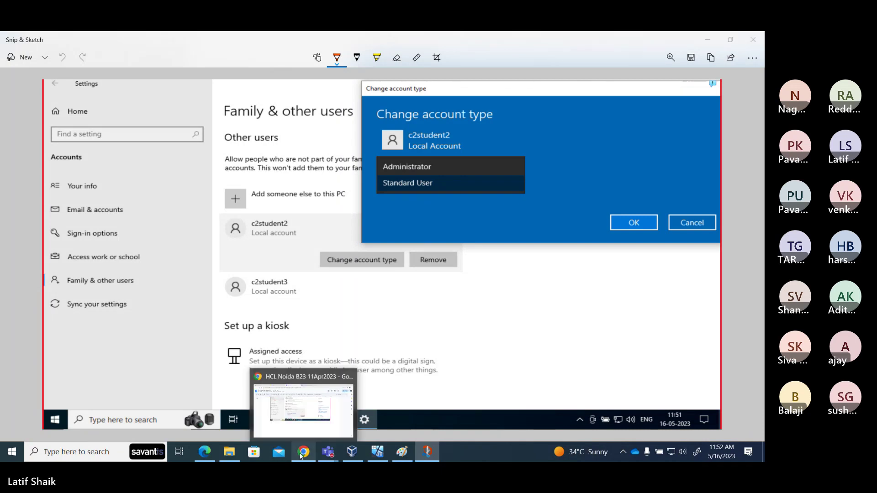
left_click(311, 407)
left_click(322, 361)
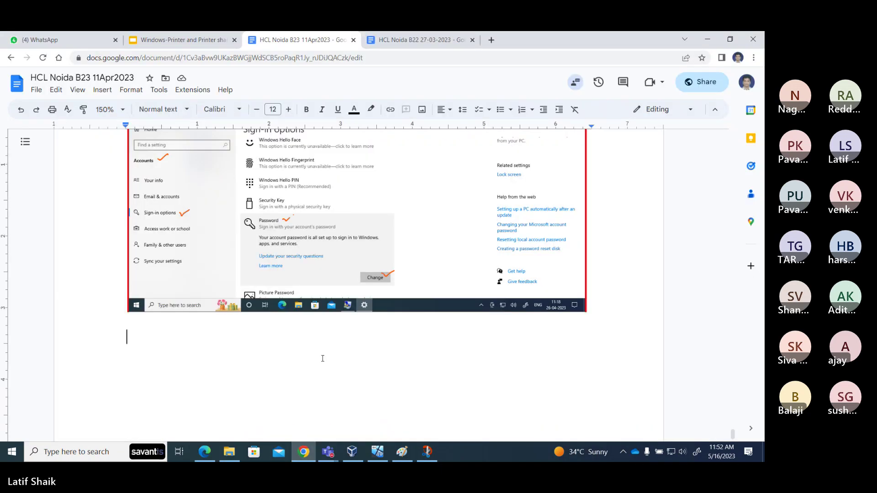
Paste the account type screenshot into the notes, headed 'Change Account Types:'.
key("ctrl+v")
scroll(645, 259, "up", 1)
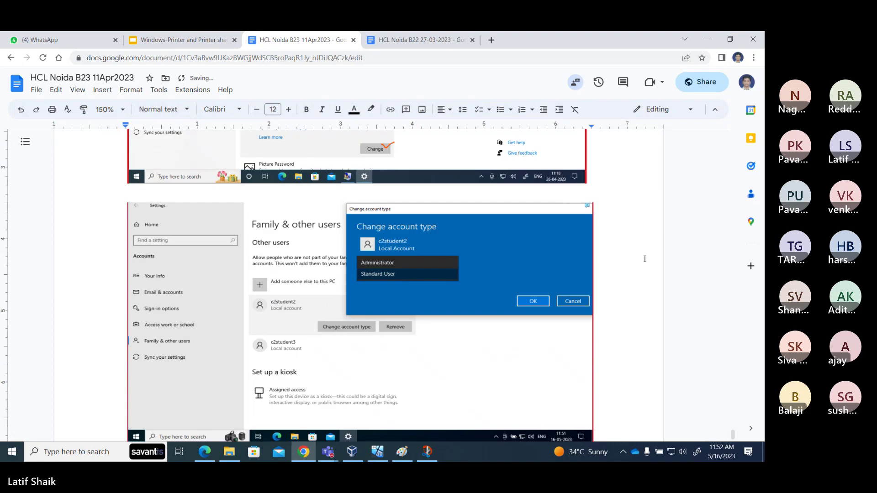
scroll(645, 259, "up", 1)
left_click(620, 246)
key("Return")
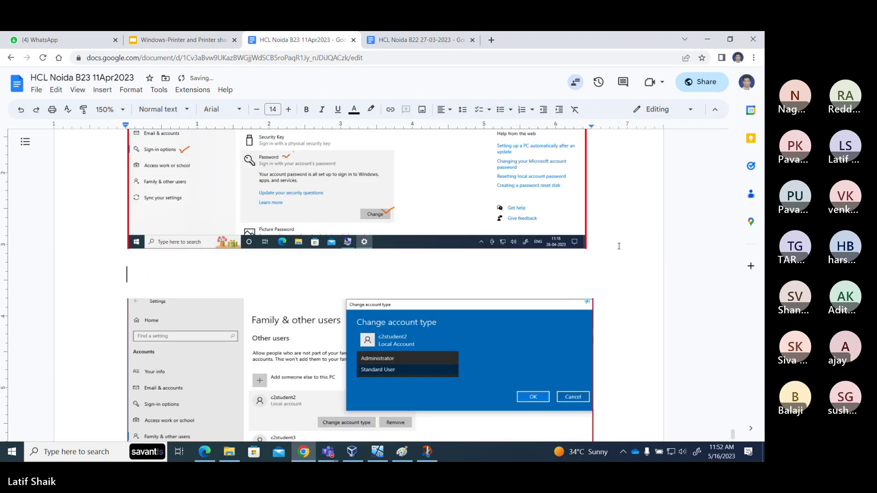
type("Change")
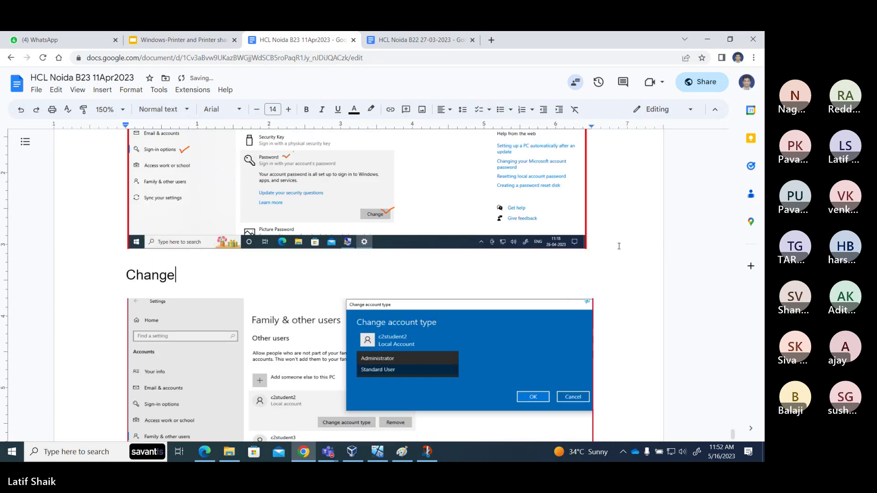
type(" Account Types:")
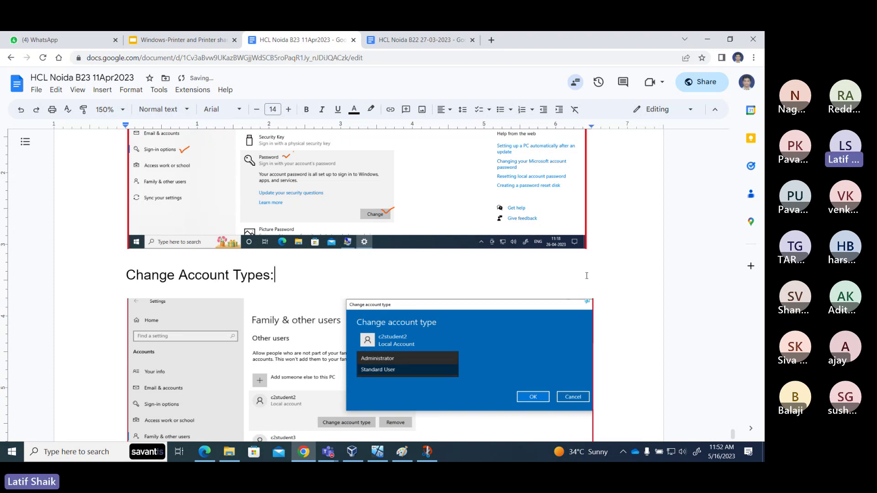
scroll(586, 276, "down", 2)
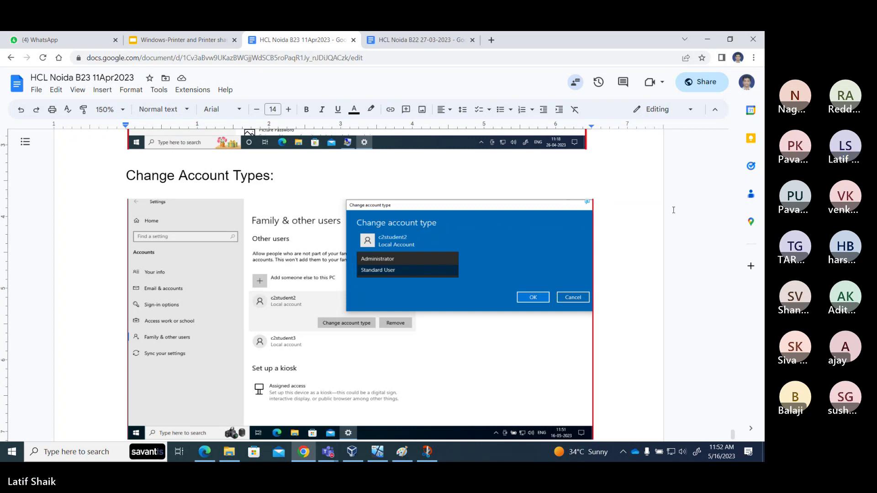
Cancel c2student2's account type change, leaving it Standard User, and close the Settings window.
left_click(712, 36)
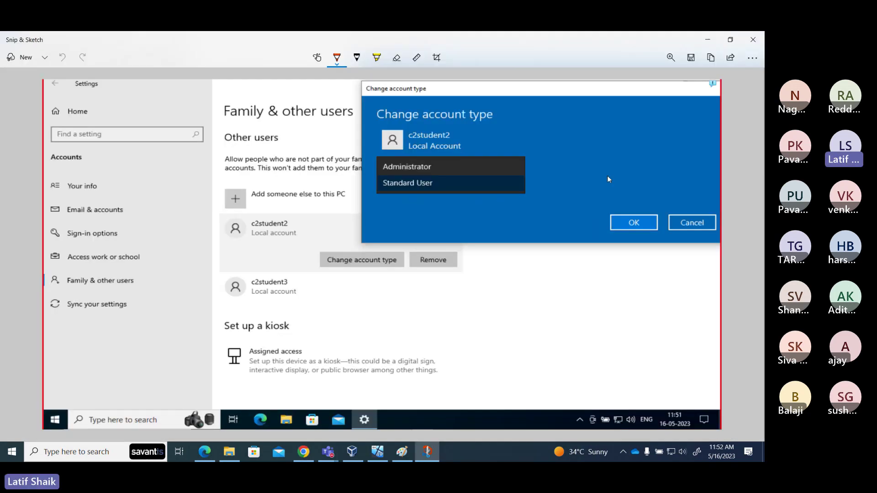
left_click(686, 227)
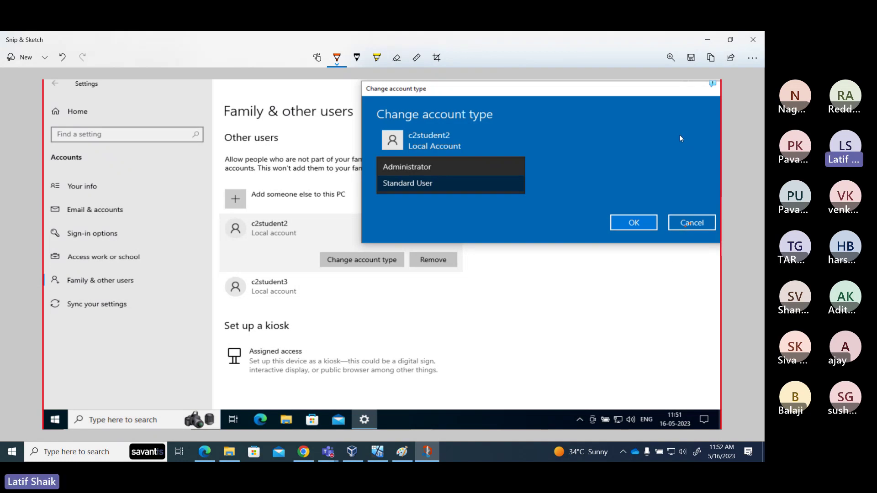
left_click(708, 39)
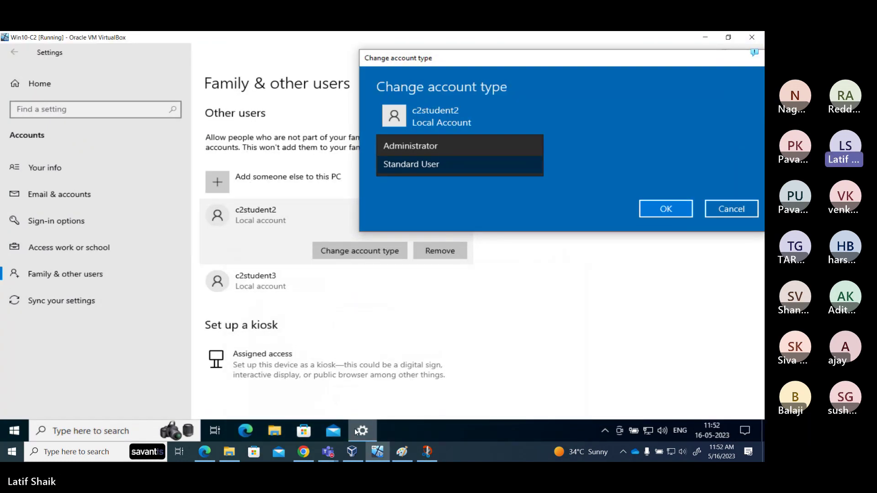
left_click(730, 210)
left_click(727, 208)
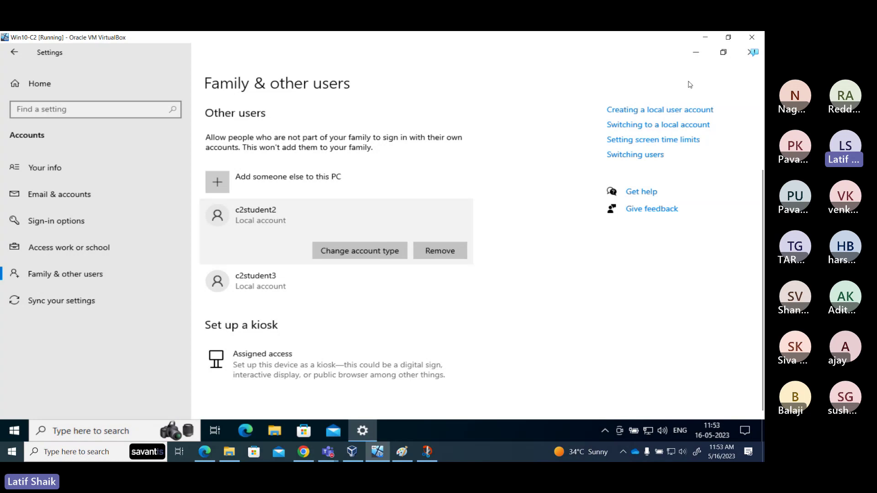
left_click(752, 52)
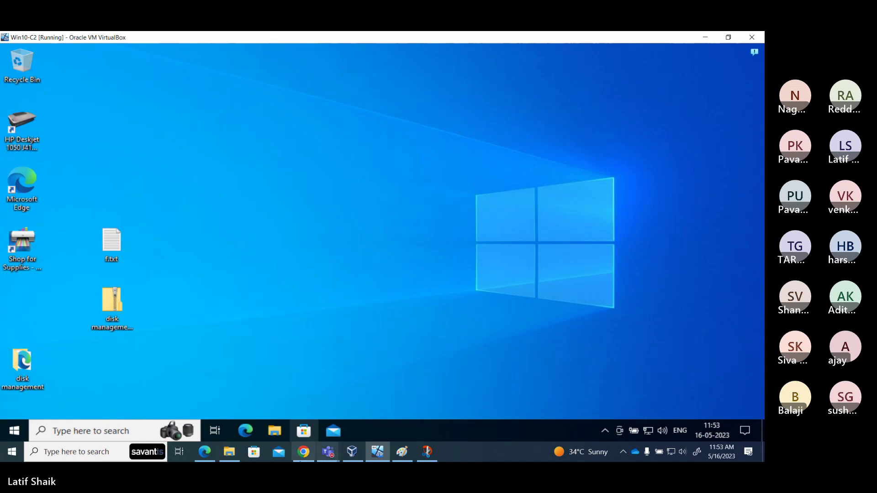
Start a new blank Paint picture, discarding the sketch without saving, then return to the VM.
left_click(402, 451)
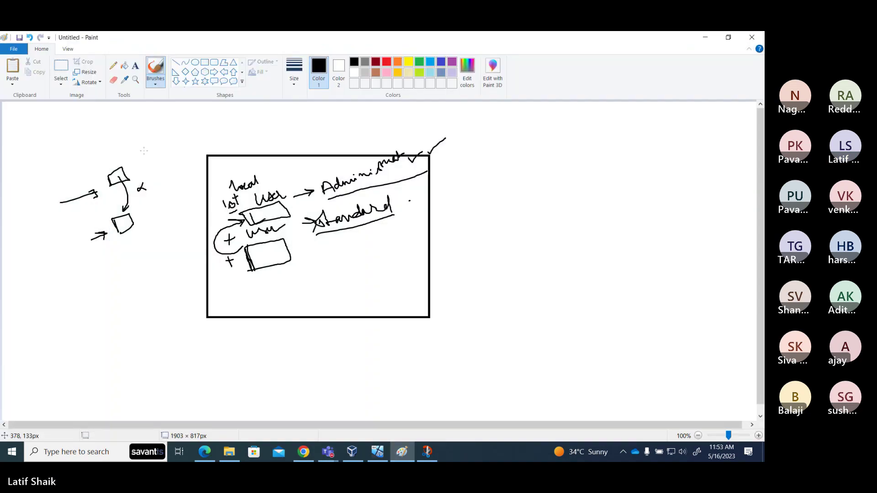
left_click(14, 48)
left_click(28, 63)
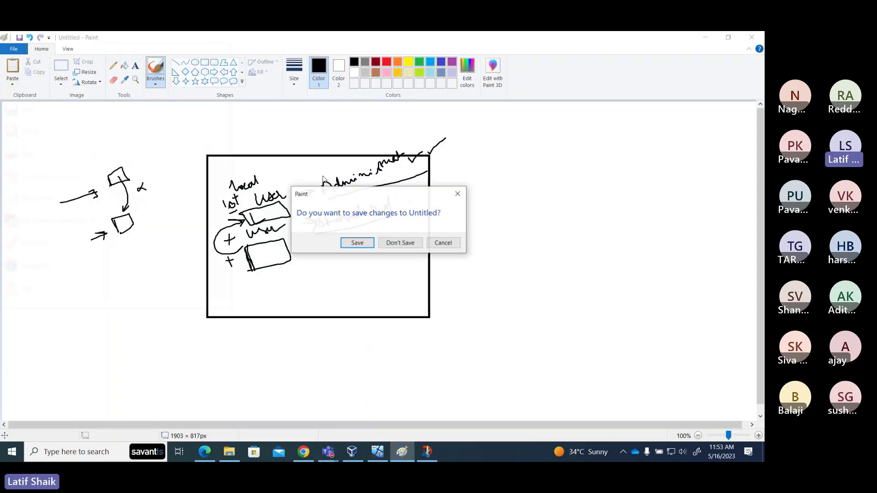
left_click(401, 243)
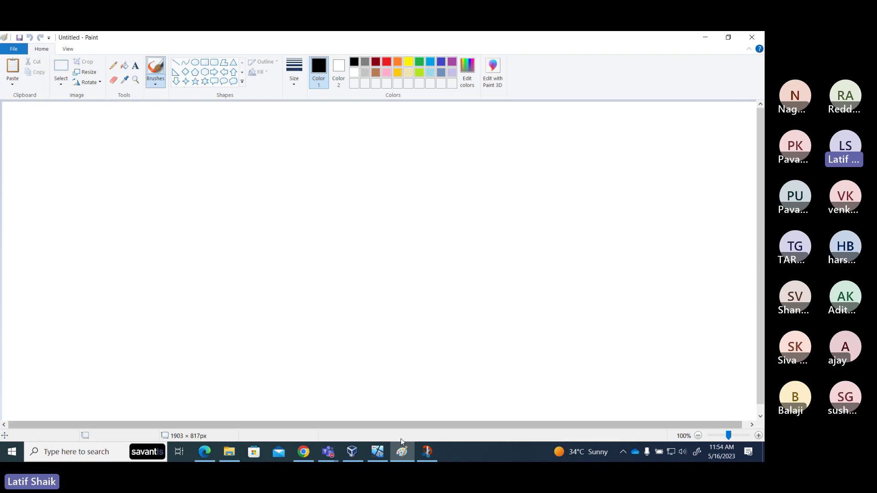
left_click(378, 451)
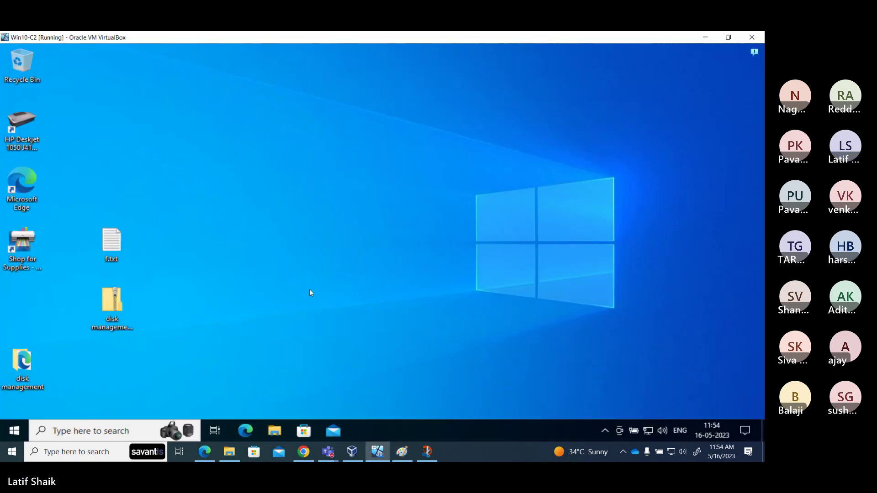
Relaunch lusrmgr from Run and bring up c2student2's context menu in the Users list.
key("super+r")
key("Return")
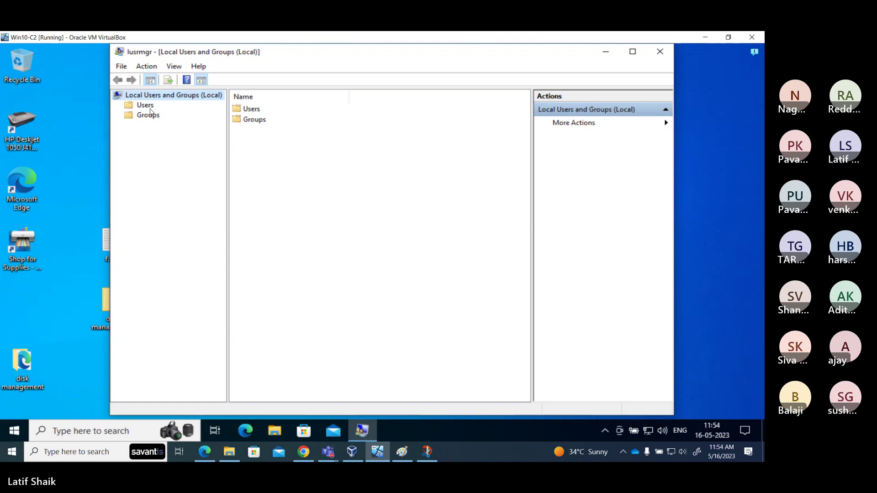
left_click(149, 107)
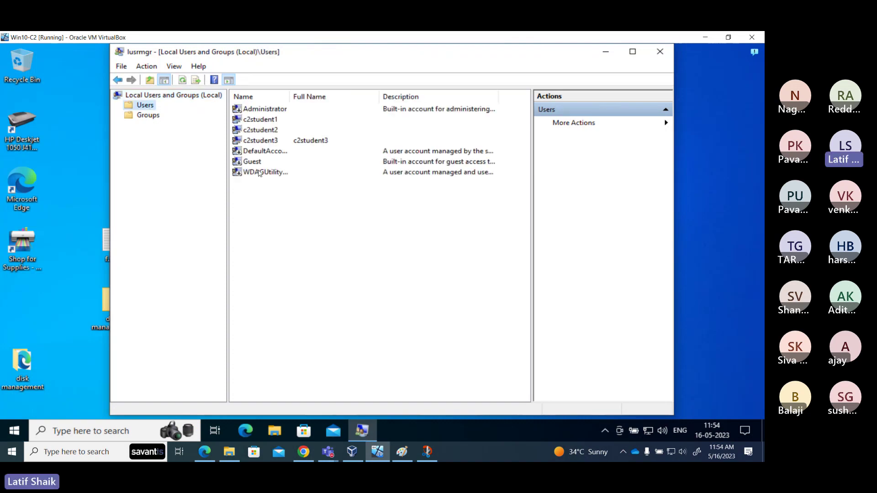
left_click(262, 133)
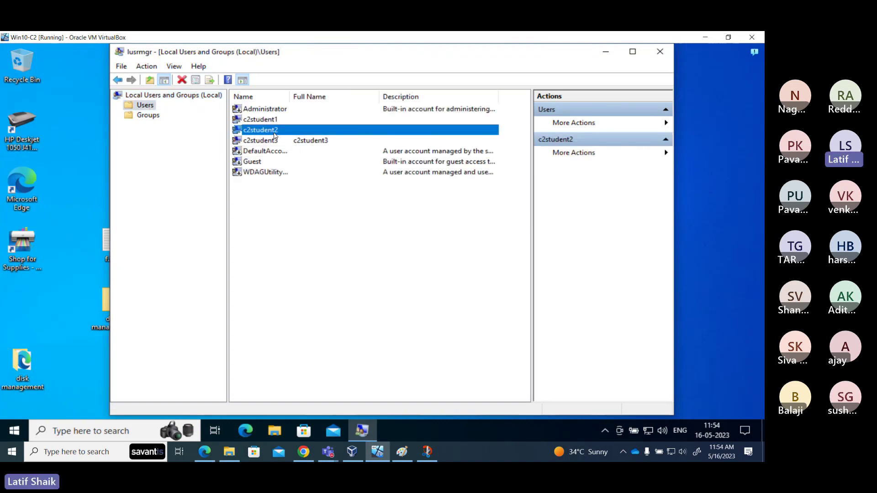
right_click(275, 134)
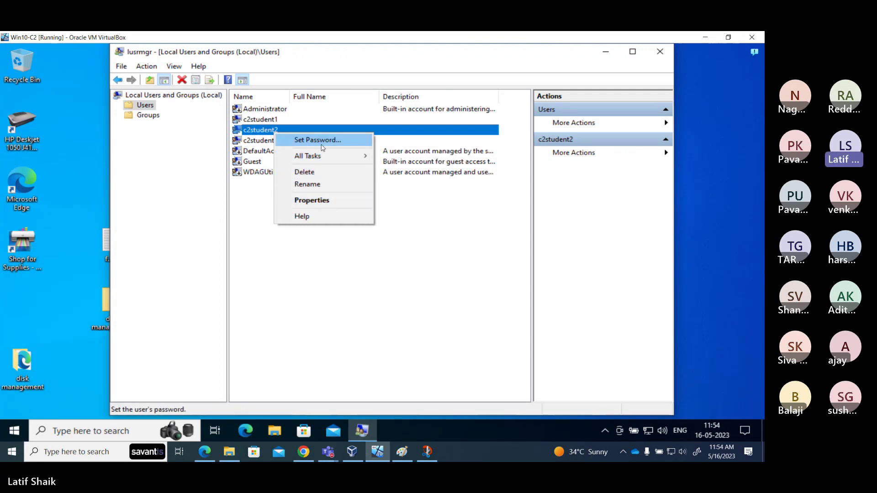
left_click(261, 217)
left_click(272, 134)
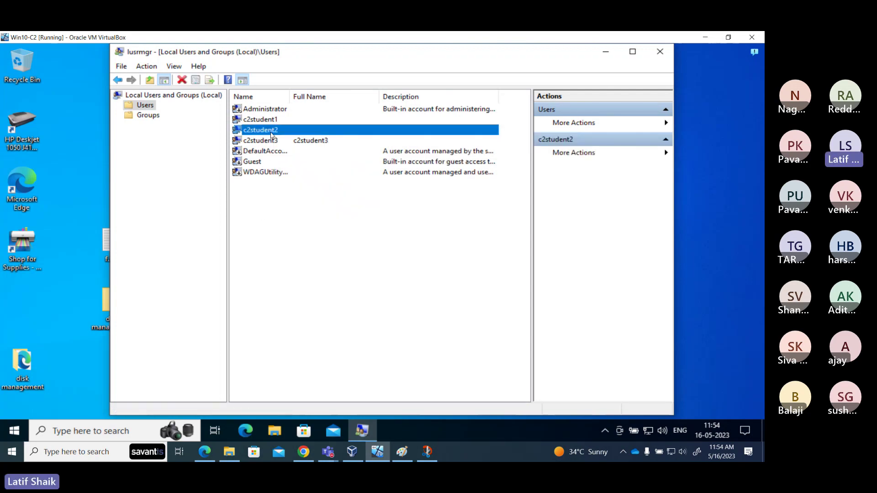
right_click(272, 134)
mouse_move(320, 160)
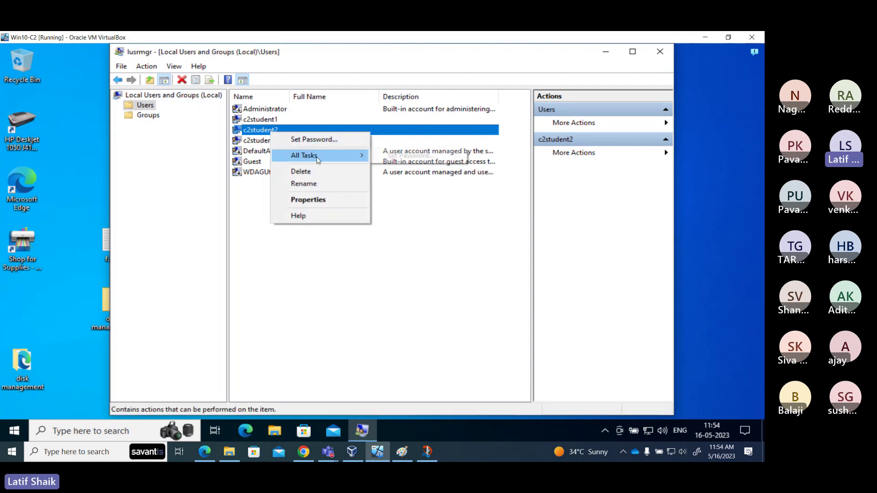
In c2student2's Member Of properties, find and select the Administrators group via Advanced search.
left_click(336, 202)
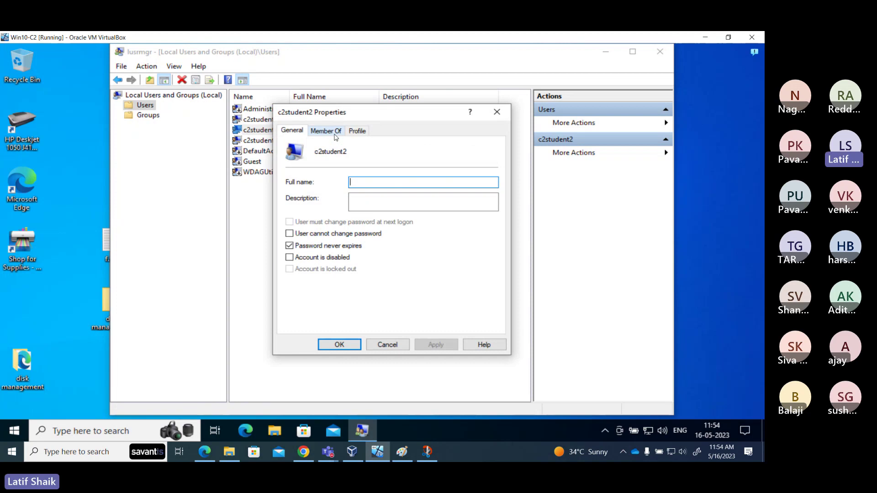
left_click(336, 136)
left_click(306, 320)
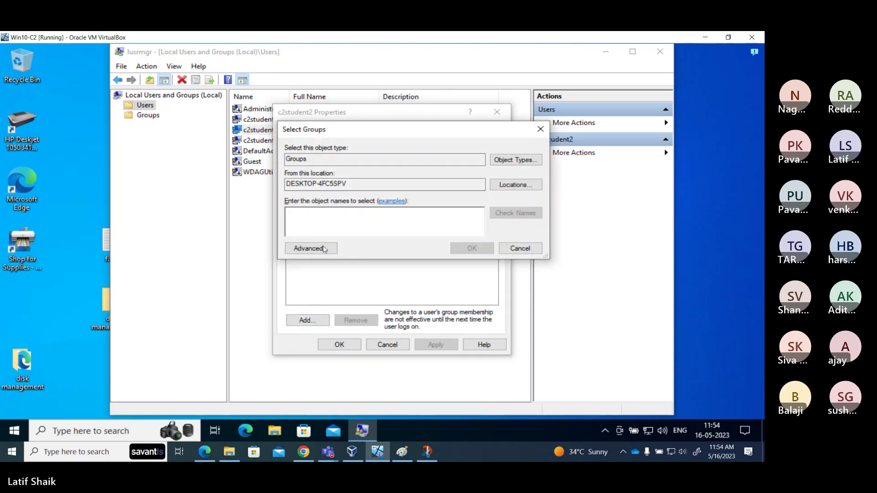
left_click(311, 248)
left_click(555, 209)
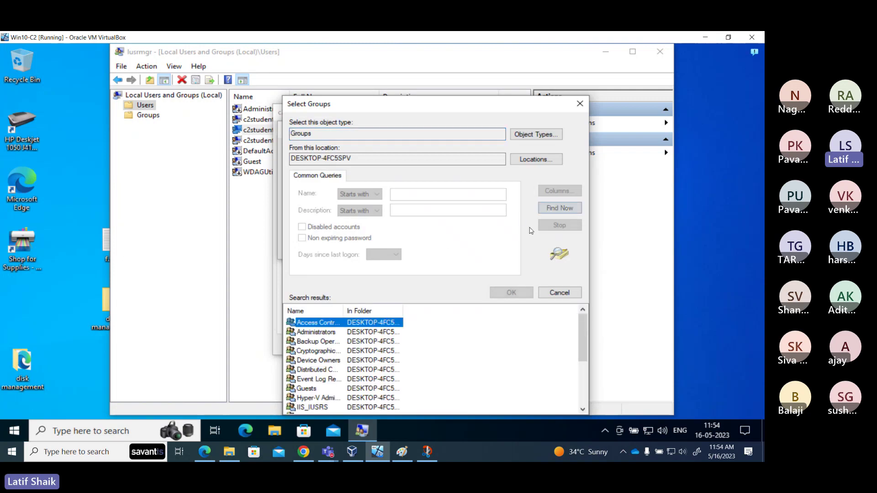
left_click(318, 333)
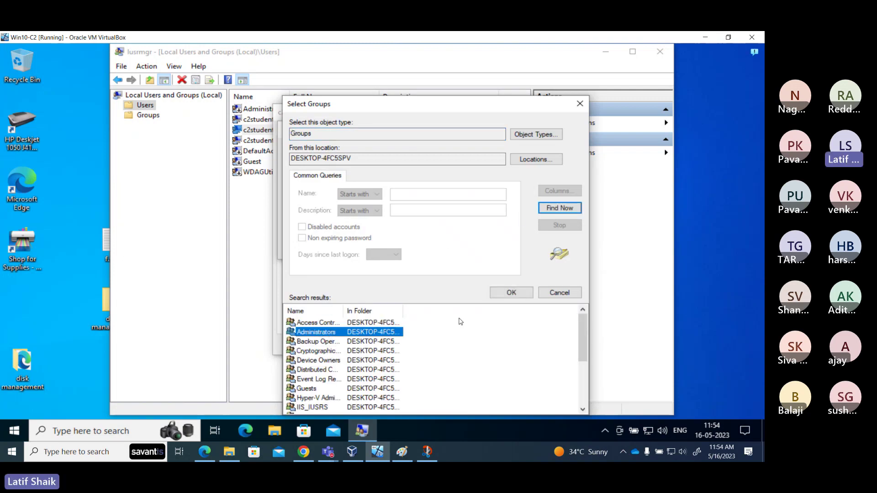
left_click(511, 293)
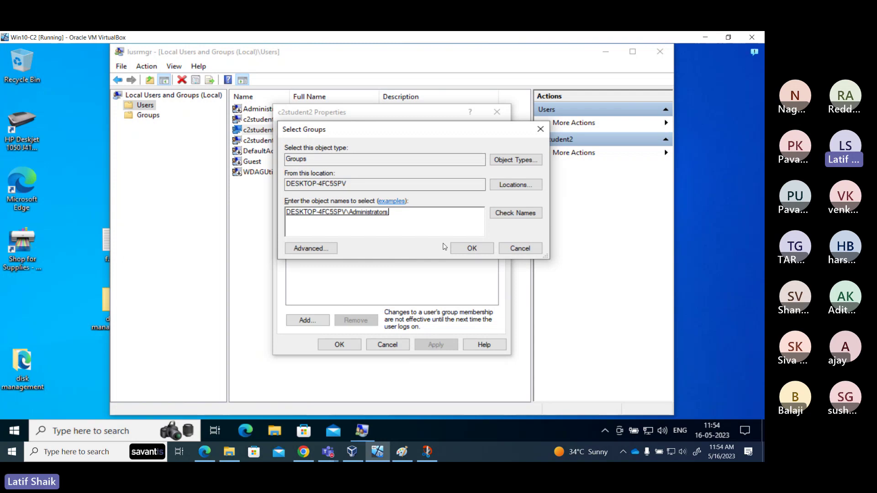
Add Administrators to c2student2's memberships, apply, and close the properties.
left_click(471, 248)
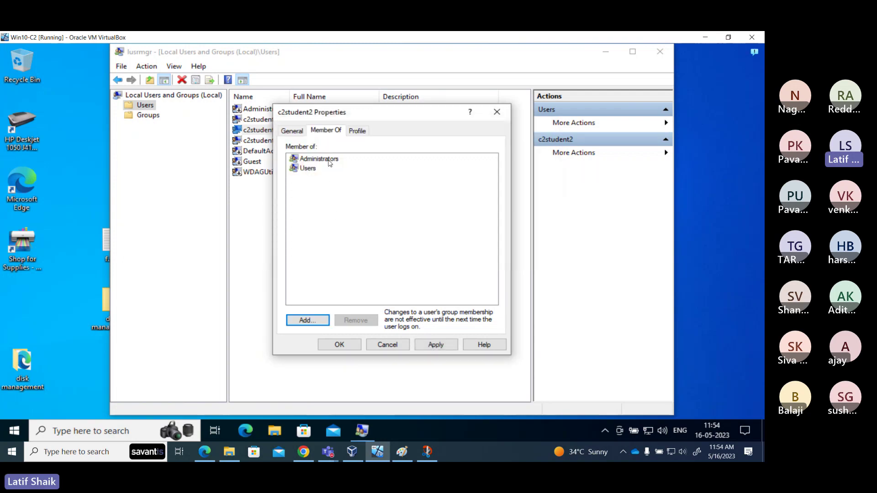
left_click(329, 162)
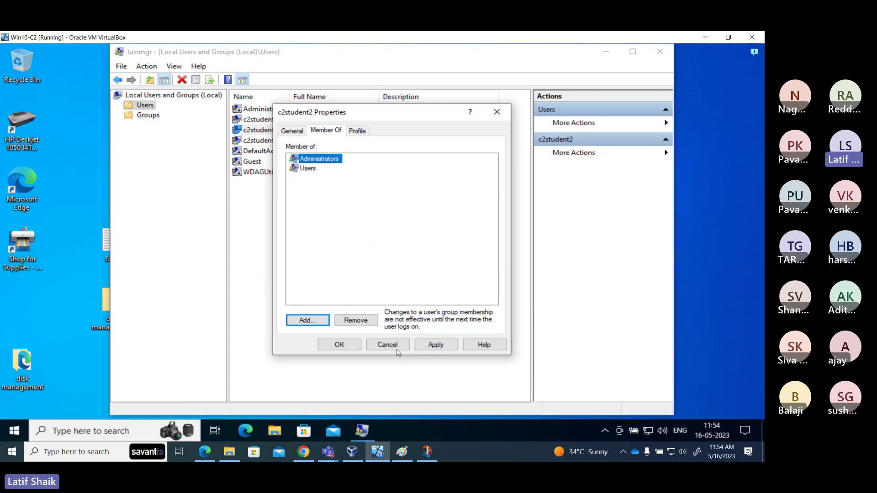
left_click(432, 348)
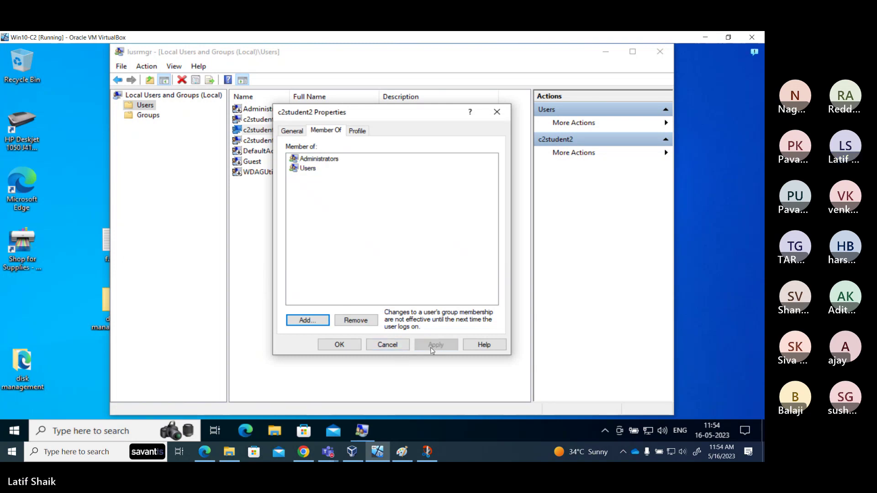
left_click(348, 345)
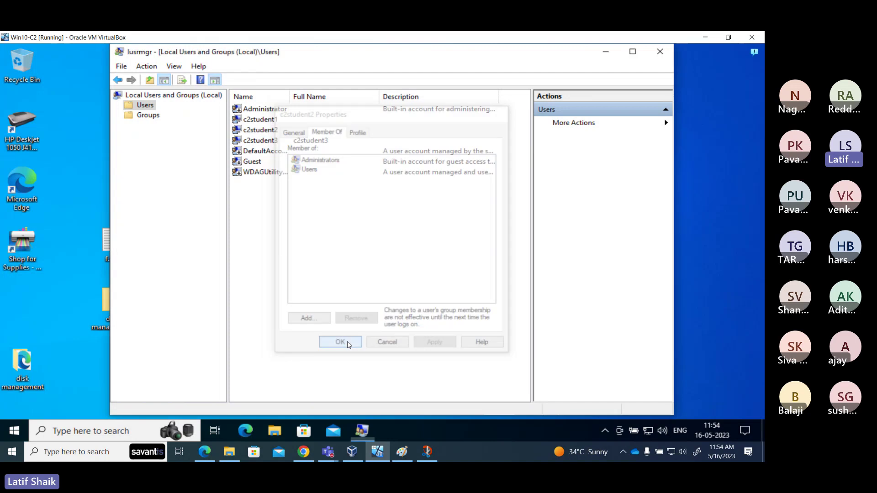
left_click(94, 435)
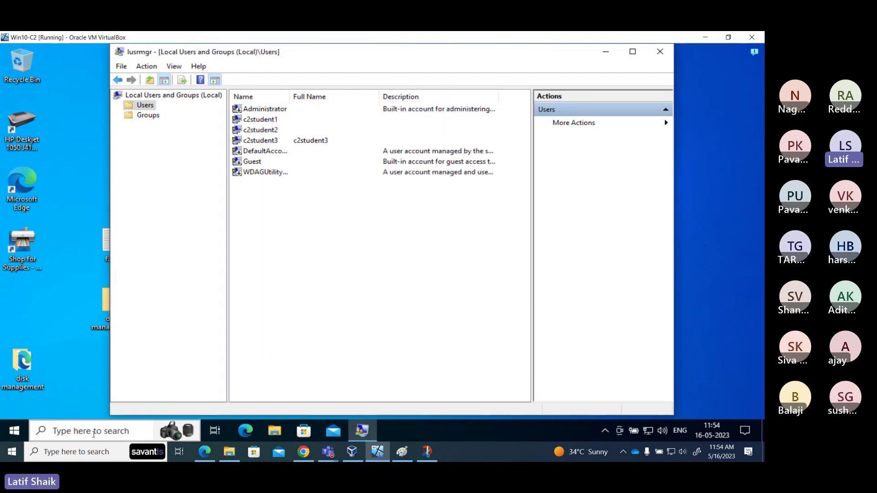
Open Control Panel via 'contr' and go to User Accounts > Manage another account > c2student2.
type("contr")
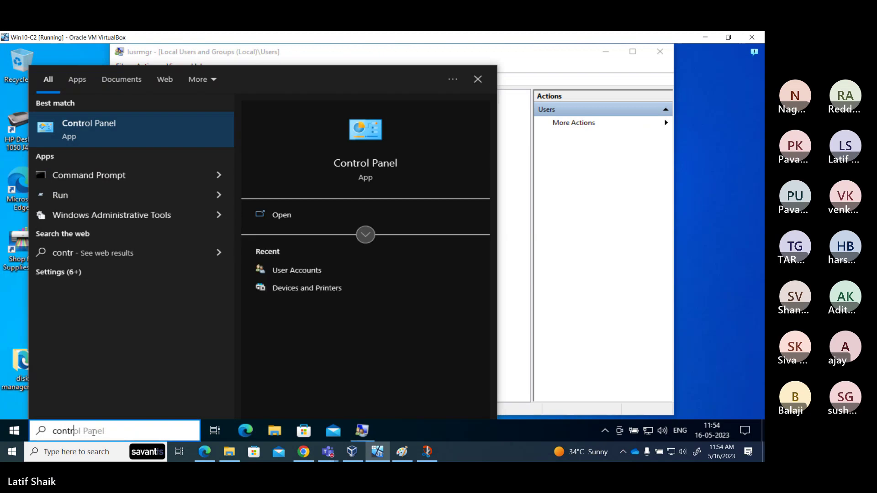
key("Return")
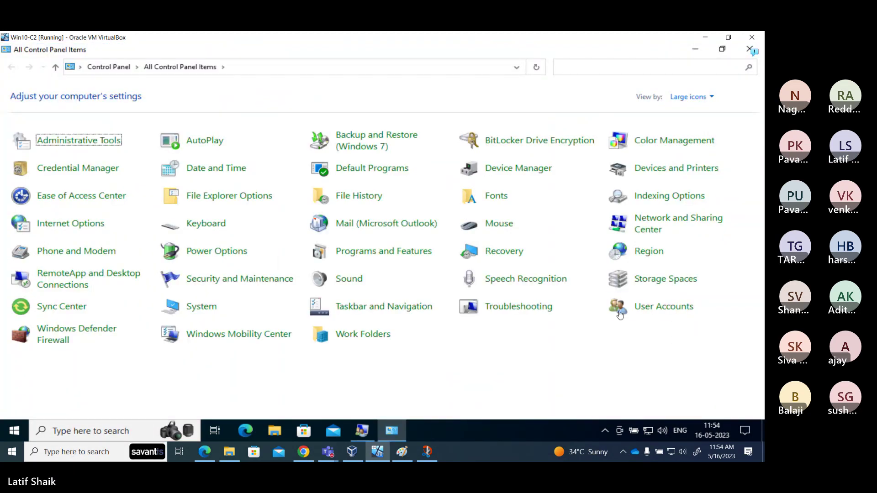
left_click(658, 313)
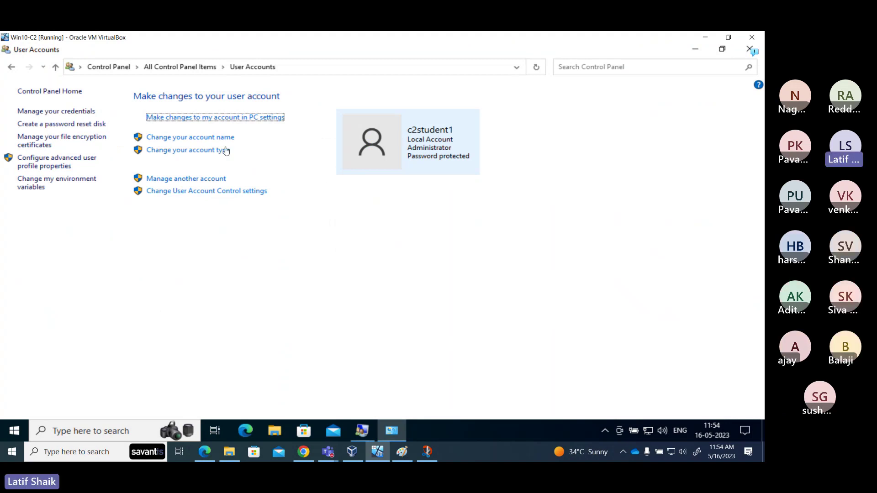
left_click(211, 179)
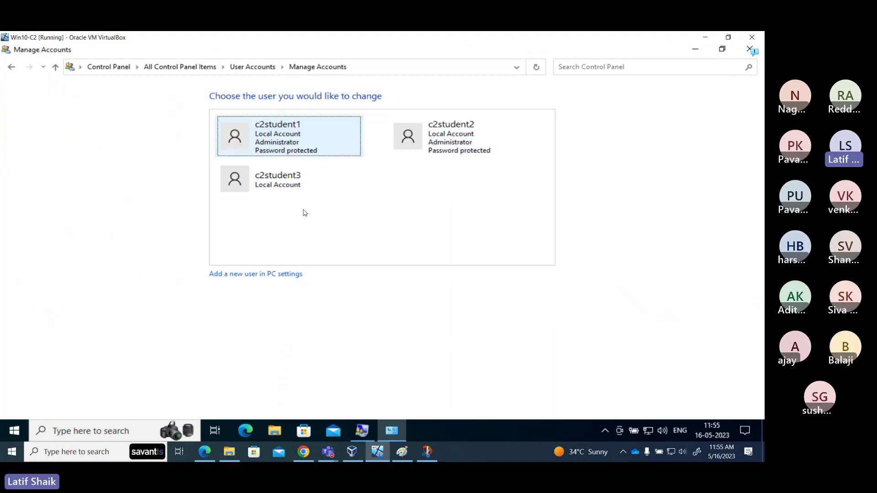
left_click(461, 152)
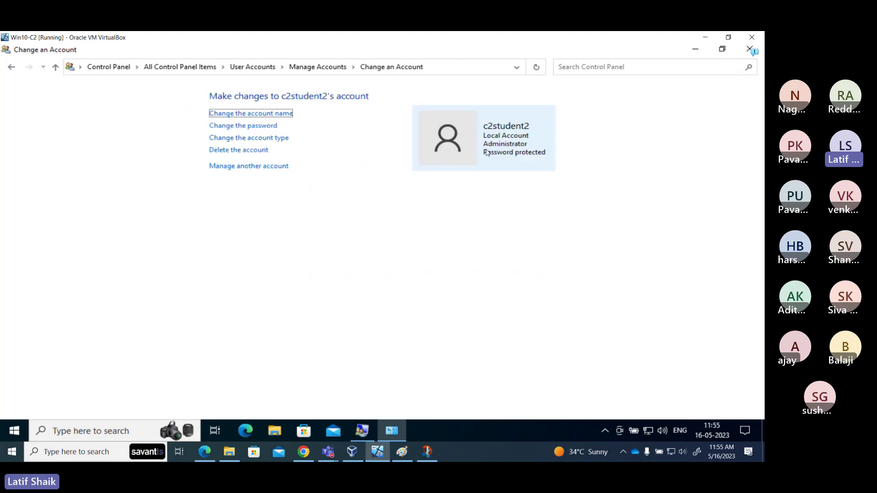
left_click(11, 67)
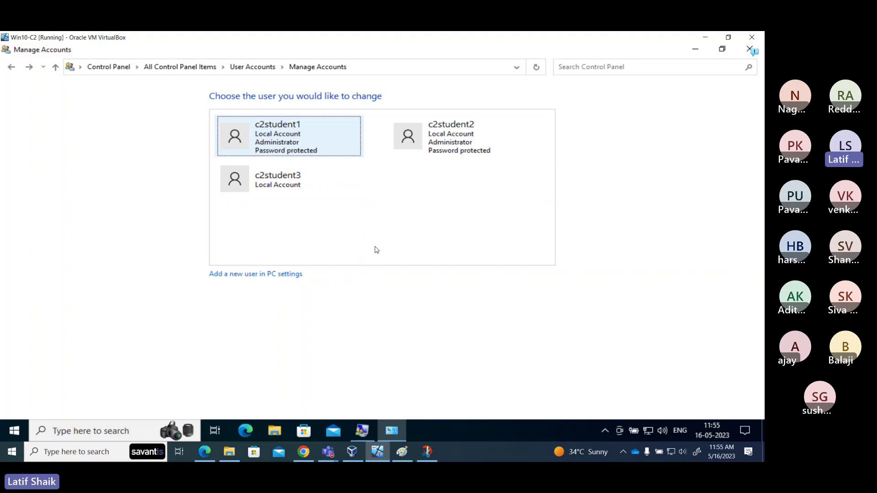
left_click(449, 156)
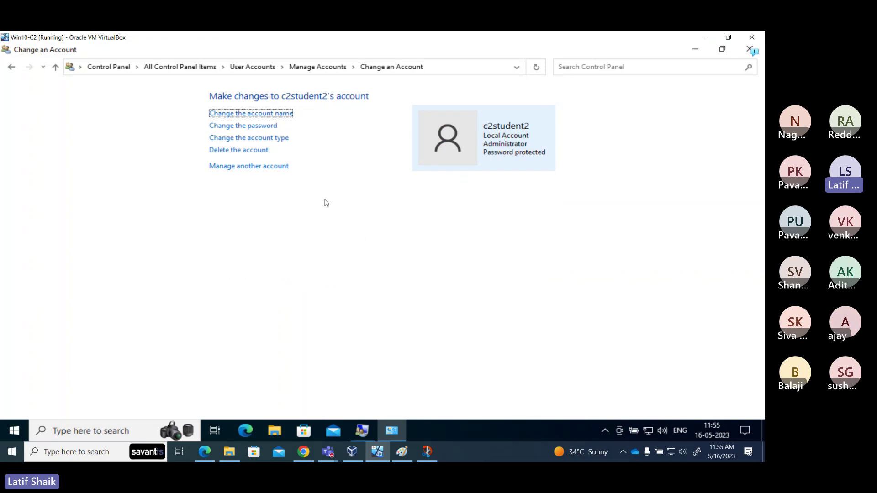
Change c2student2 to a Standard account, then go back up the breadcrumbs and close Control Panel.
left_click(281, 139)
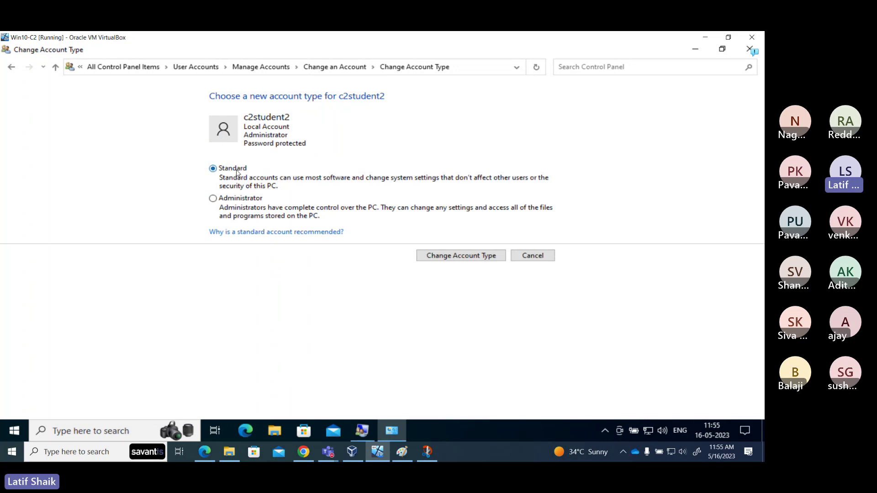
left_click(460, 257)
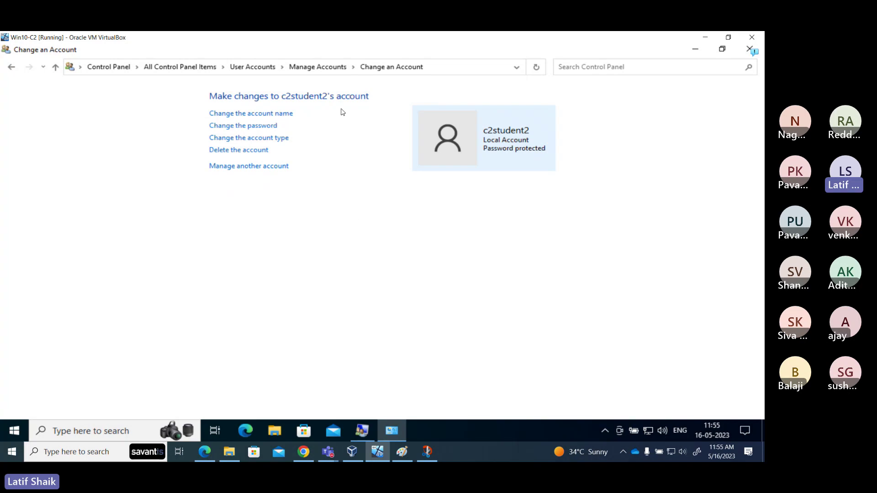
left_click(325, 68)
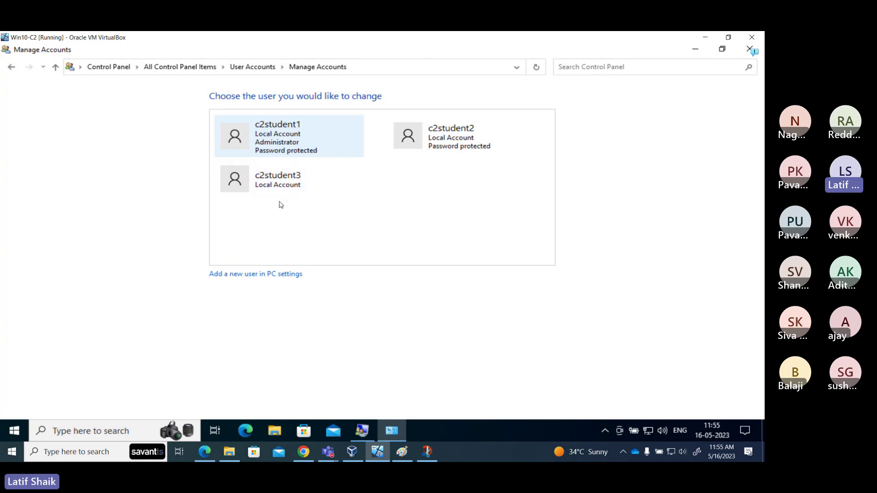
left_click(261, 70)
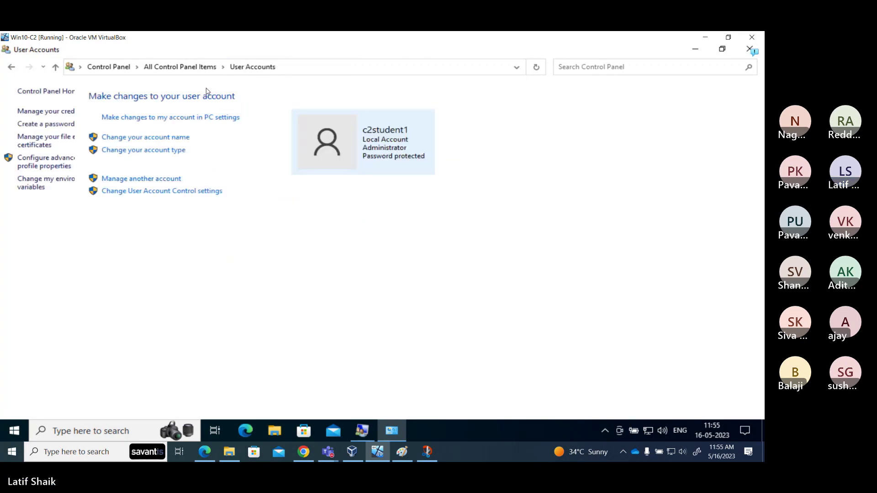
left_click(113, 70)
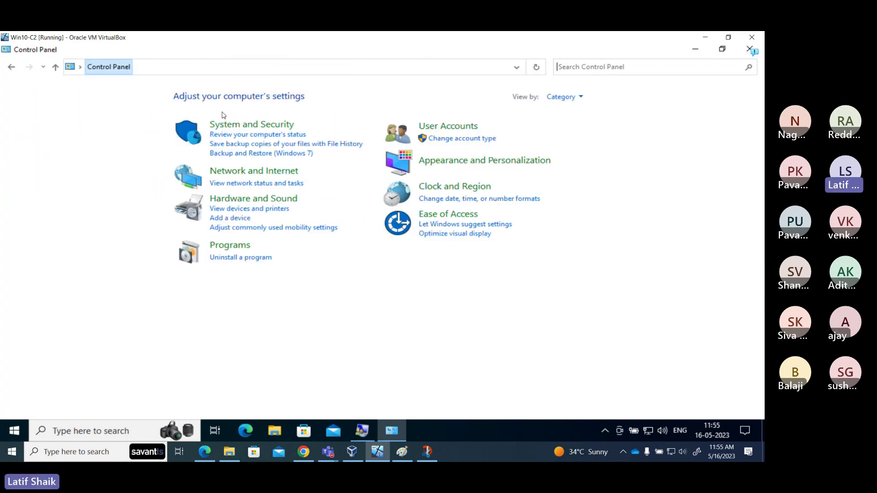
left_click(750, 49)
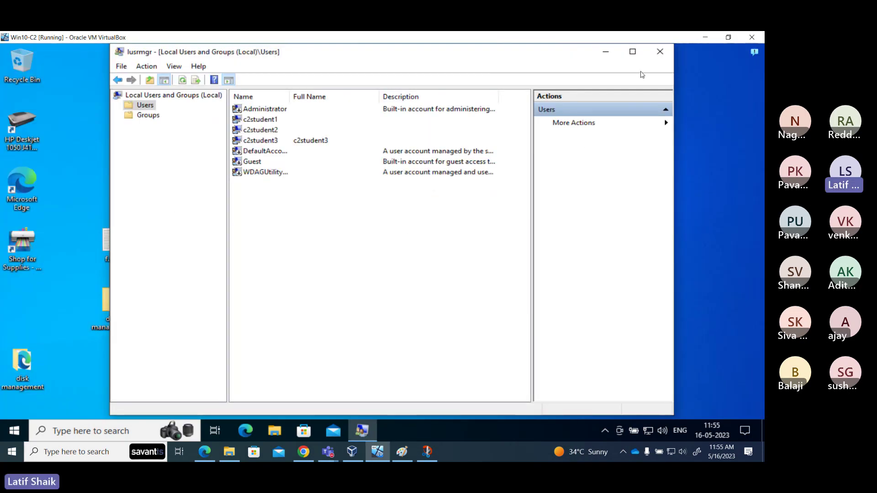
Close Local Users and Groups and refresh the Windows 10 desktop.
left_click(660, 52)
right_click(284, 238)
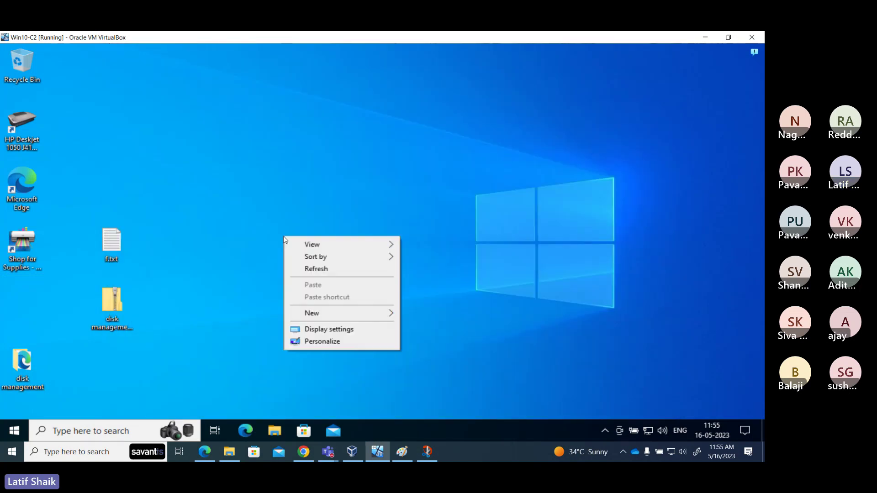
left_click(298, 268)
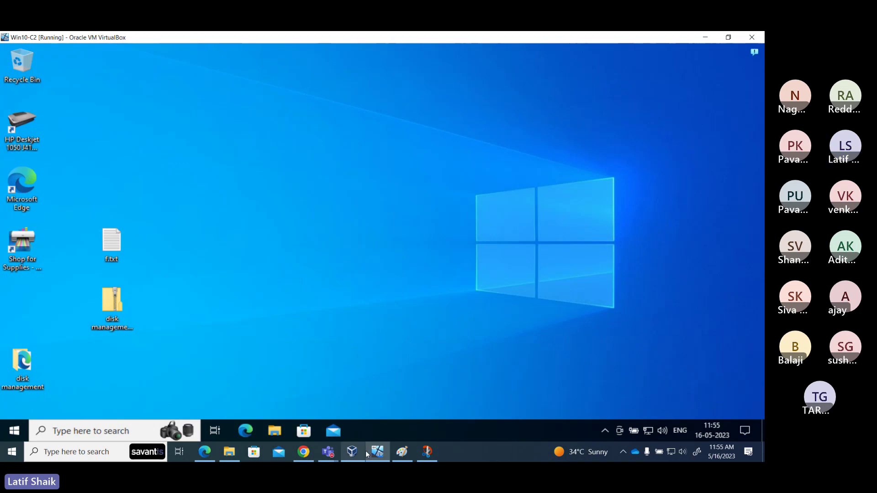
Minimize the VM, Paint, File Explorer and VirtualBox Manager windows.
left_click(377, 452)
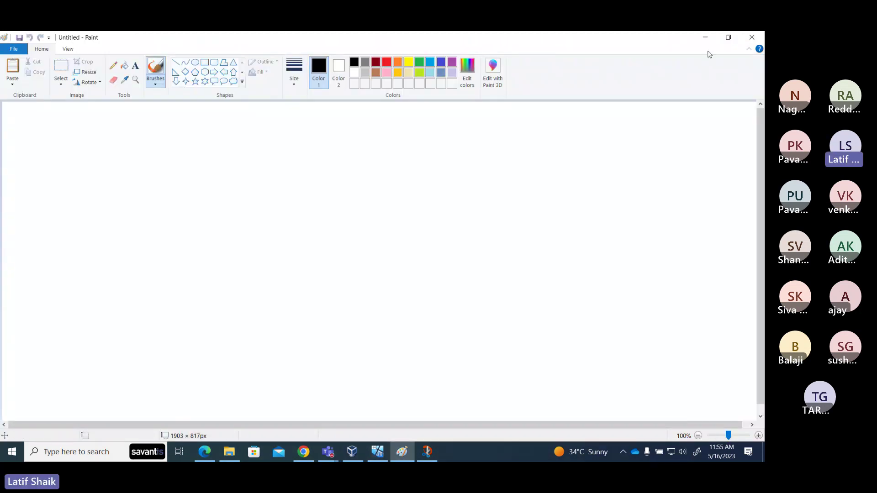
left_click(706, 37)
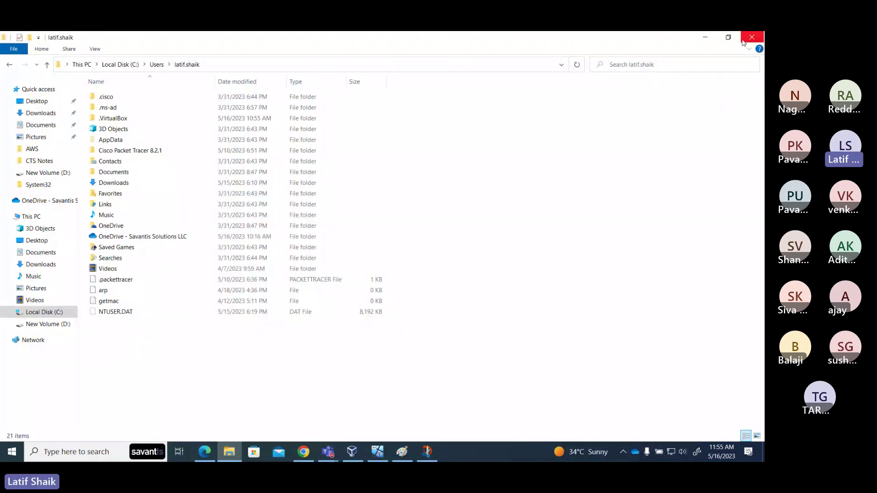
left_click(706, 37)
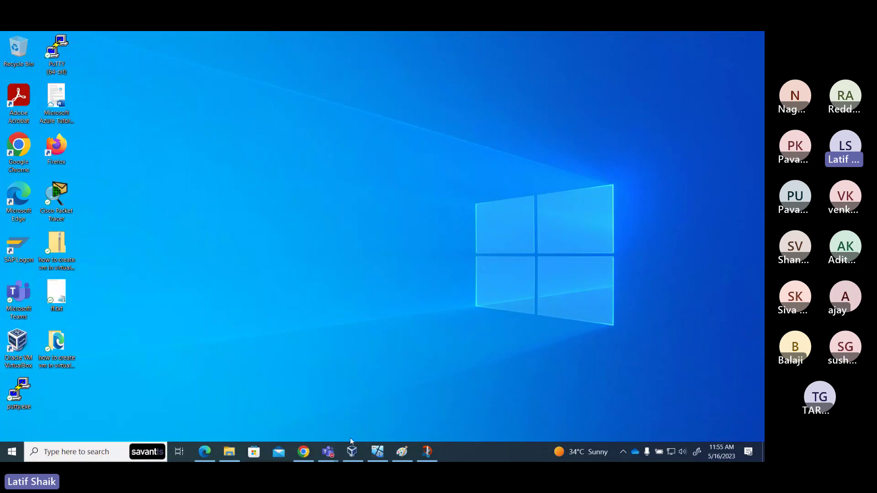
left_click(351, 452)
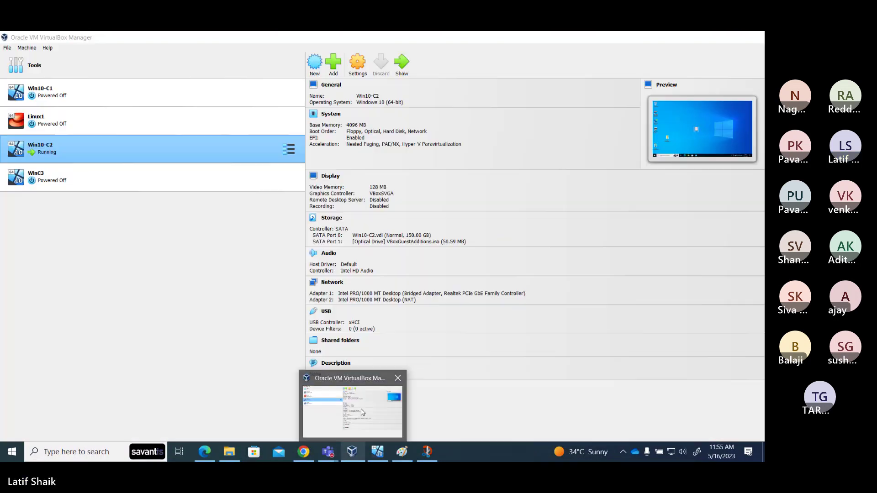
left_click(351, 452)
Add the line '12.15 break' below the kiosk screenshot at the end of the notes.
left_click(304, 453)
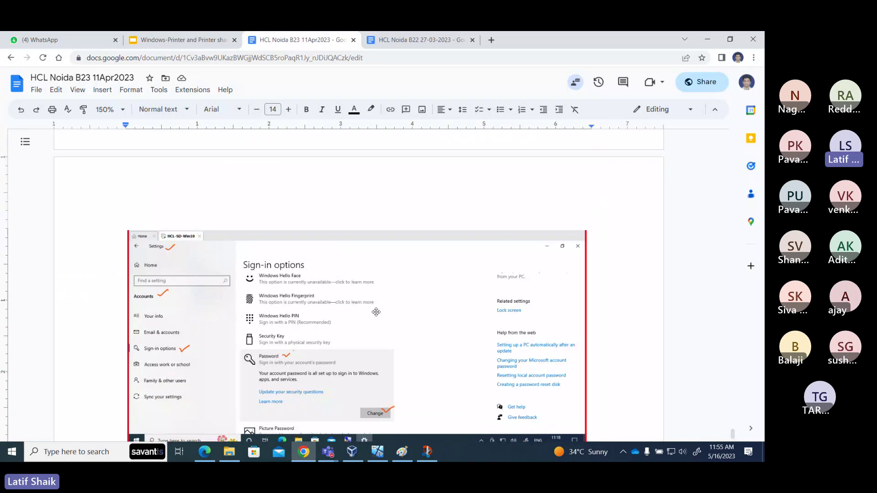
scroll(376, 312, "down", 15)
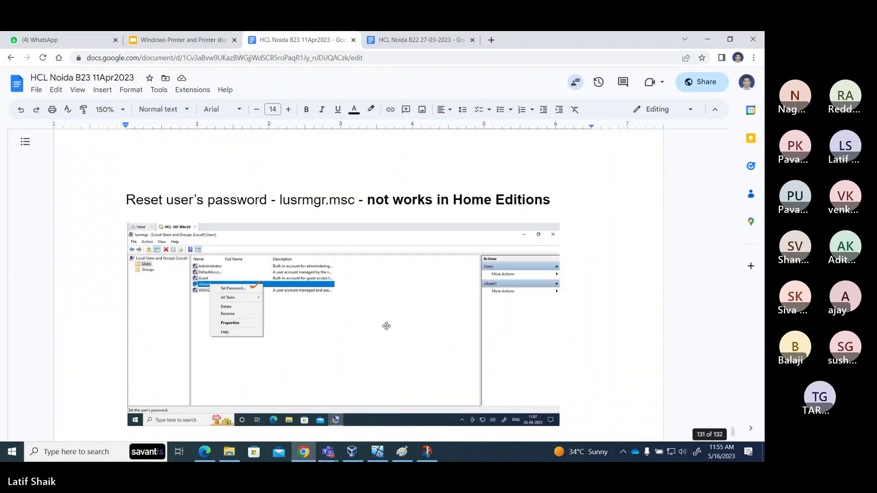
scroll(386, 326, "down", 10)
left_click(343, 264)
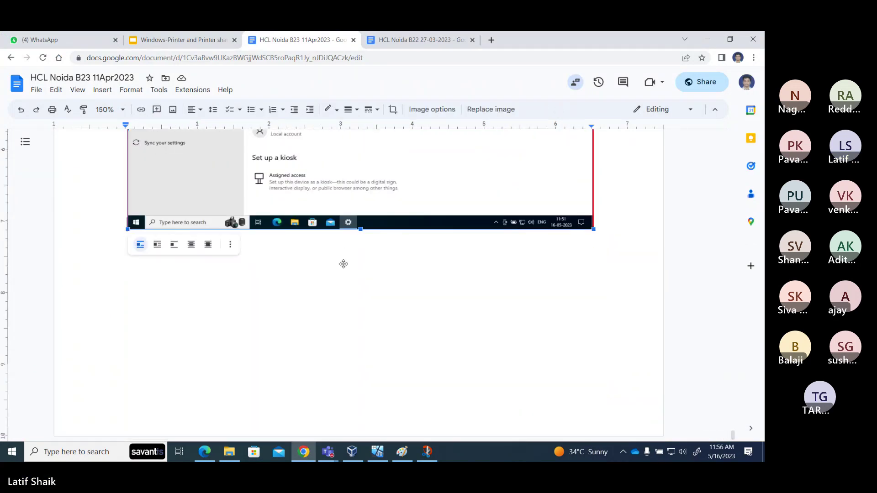
left_click(611, 226)
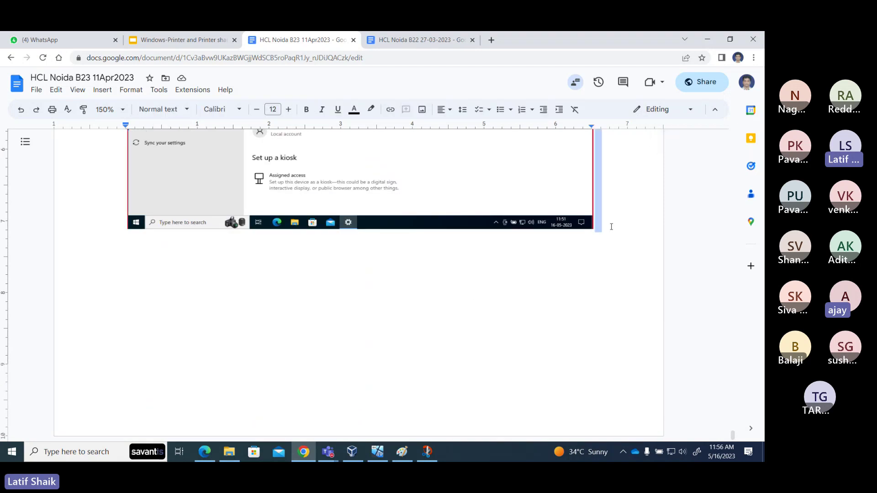
key("Return")
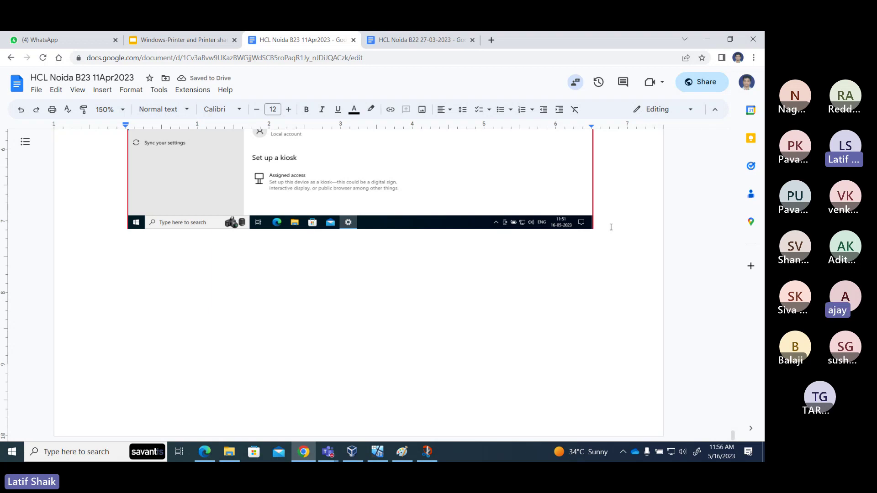
scroll(301, 350, "up", 15)
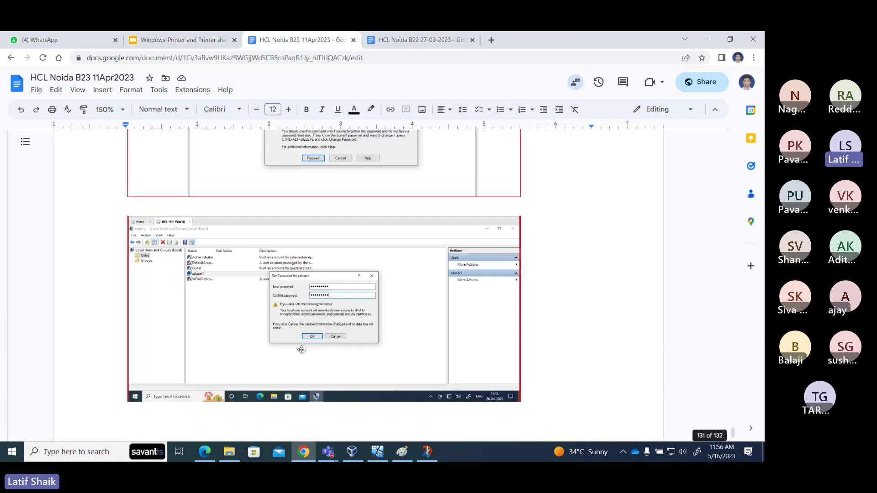
scroll(320, 339, "down", 12)
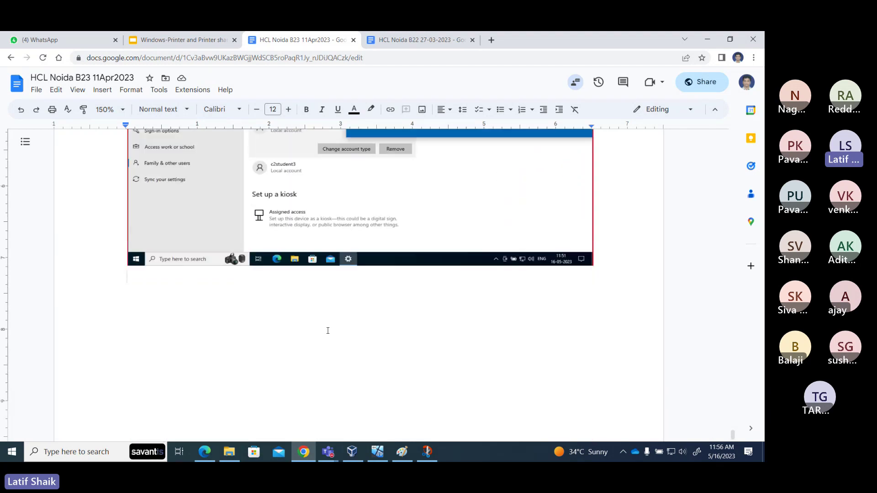
key("Return")
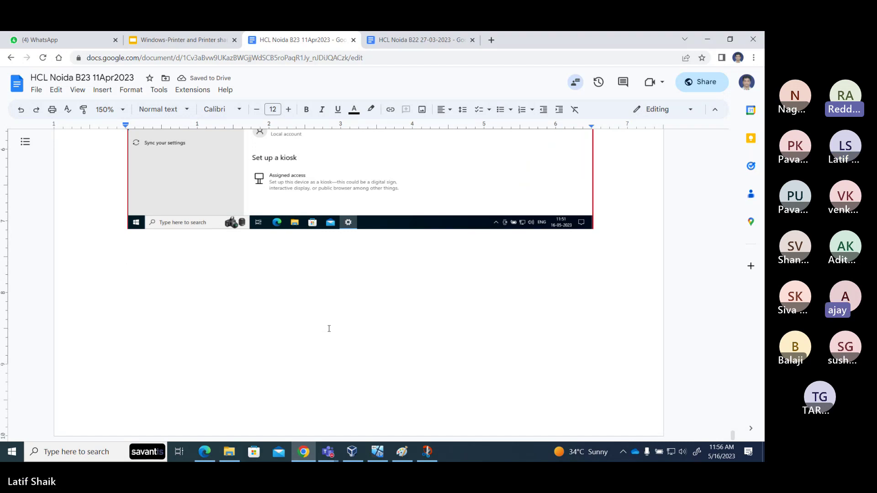
type("12.15")
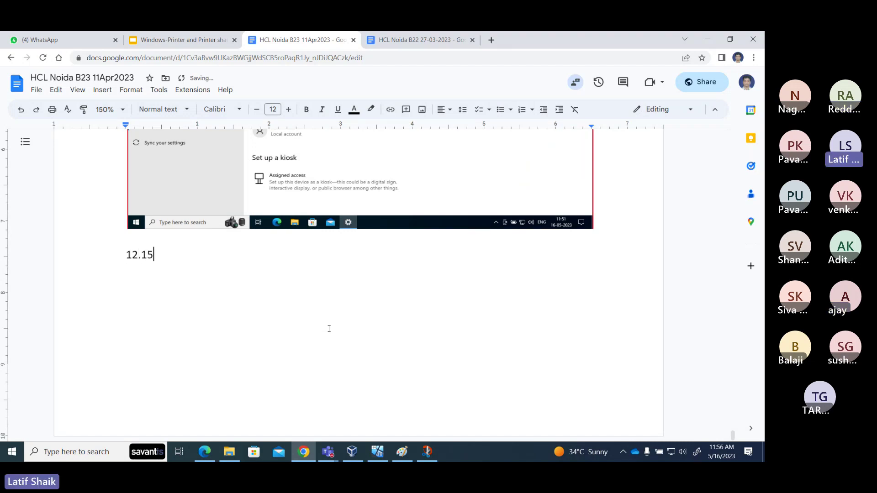
type(" break")
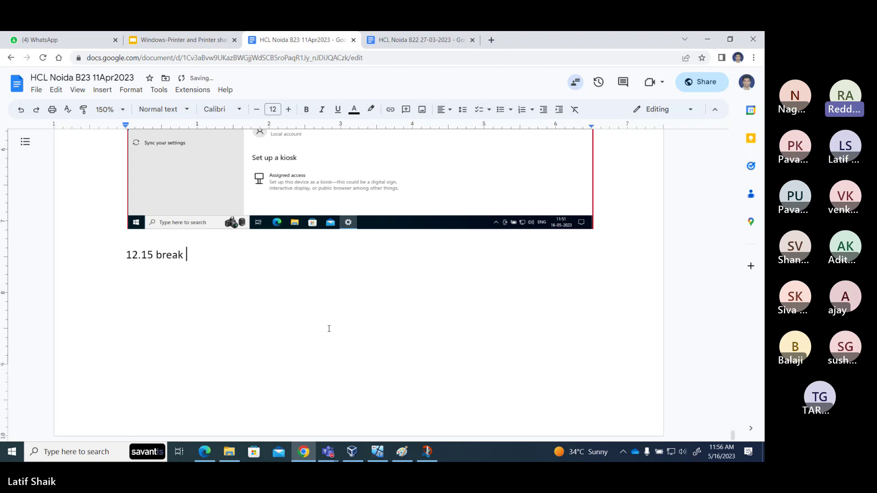
Bring the Teams meeting forward, mute the microphone and show the meeting's additional actions.
mouse_move(329, 452)
left_click(336, 432)
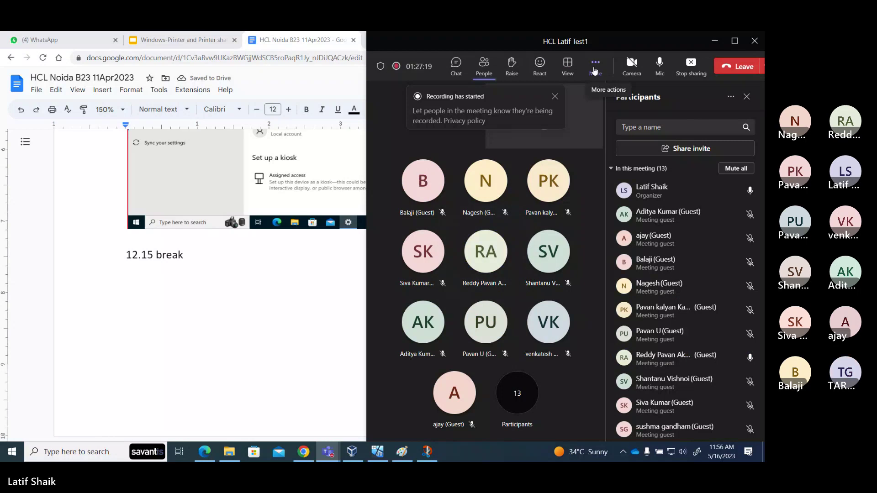
key("ctrl+shift+m")
left_click(595, 69)
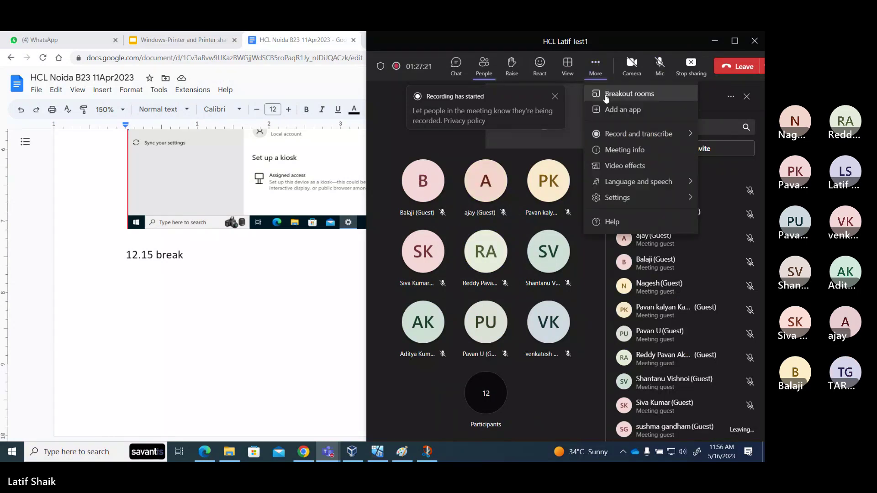